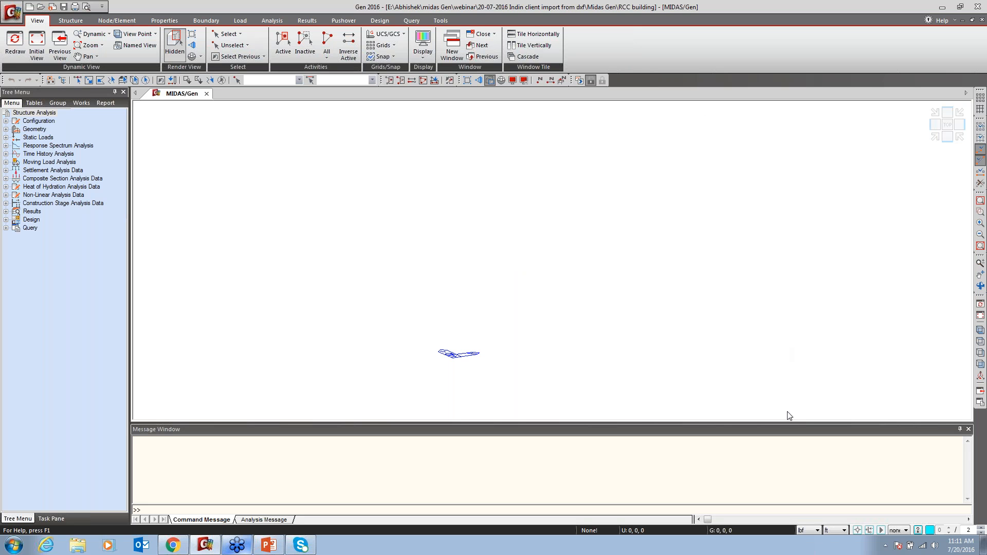
Set the force unit to kN and the length unit to mm, and show the project's Works tree.
left_click(816, 530)
left_click(810, 509)
left_click(835, 530)
left_click(832, 509)
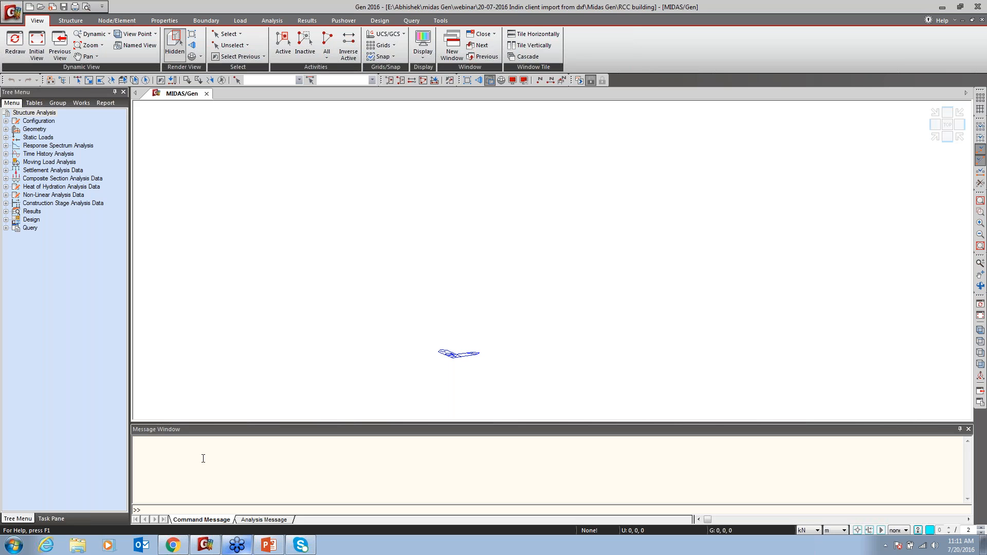
left_click(82, 103)
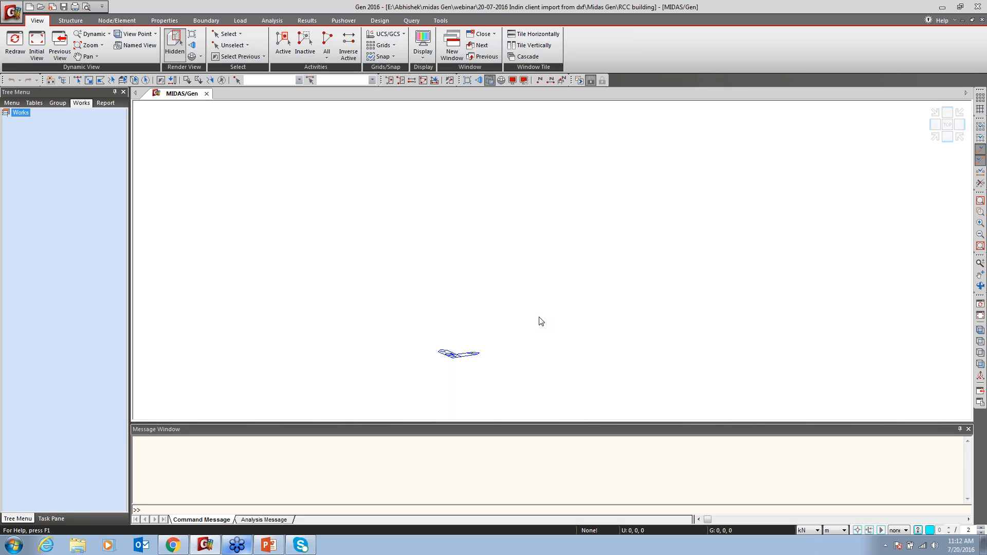
left_click(833, 531)
left_click(833, 497)
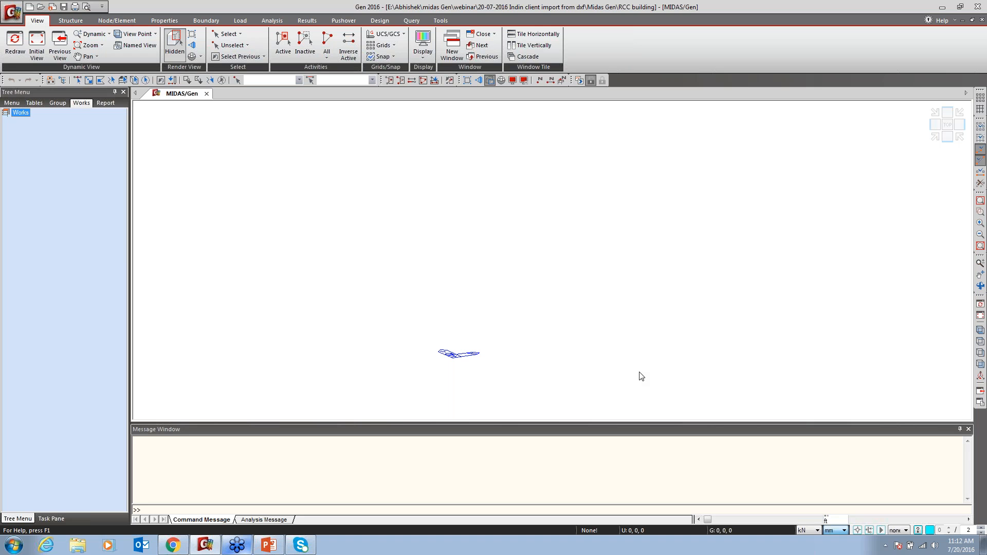
Start an AutoCAD DXF import and load the file "1st floor" from the DXF folder.
left_click(11, 12)
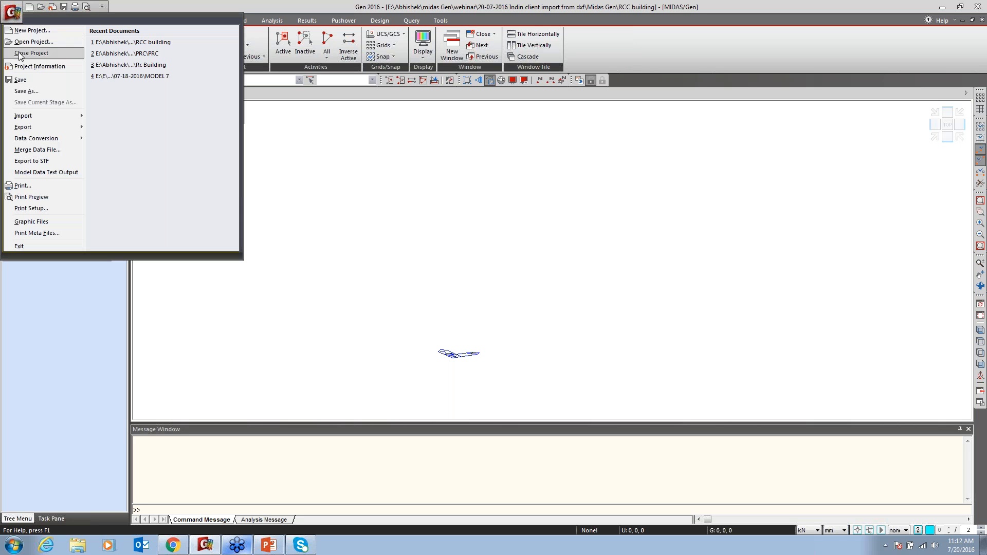
mouse_move(34, 118)
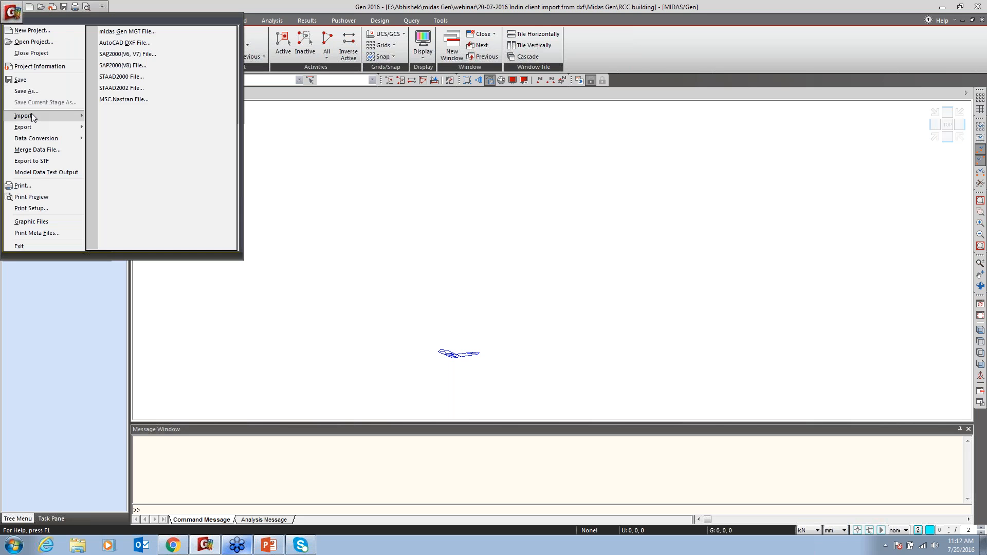
left_click(125, 45)
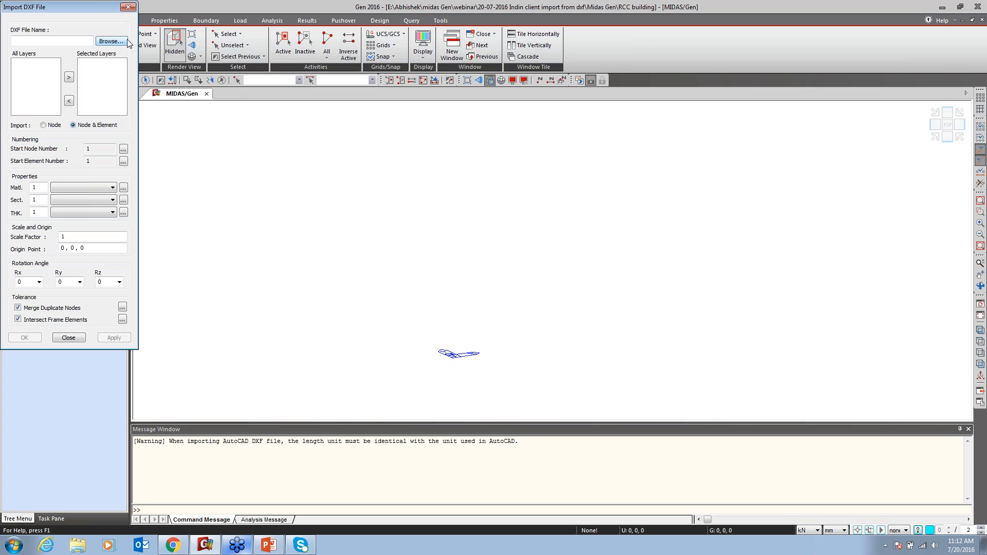
left_click_drag(89, 4, 104, 10)
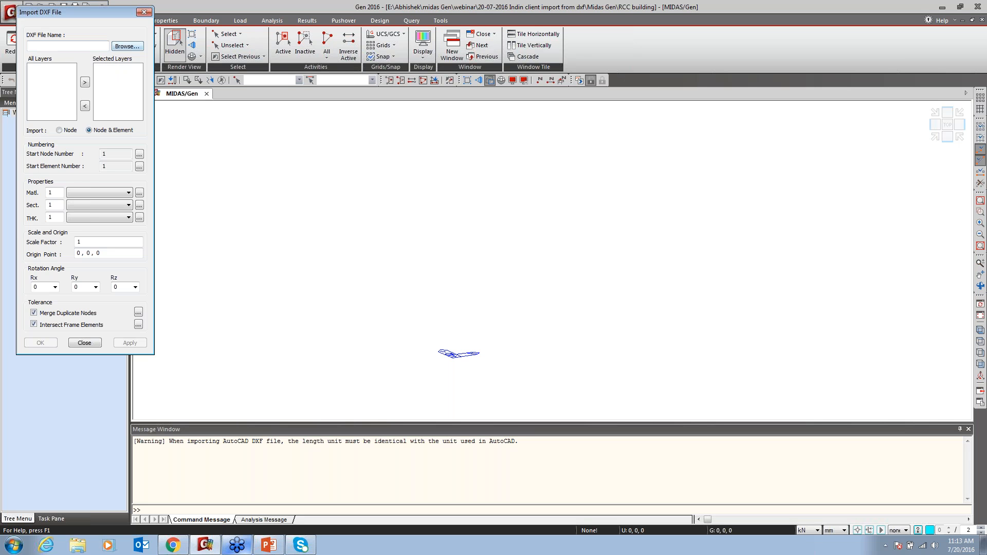
left_click(124, 49)
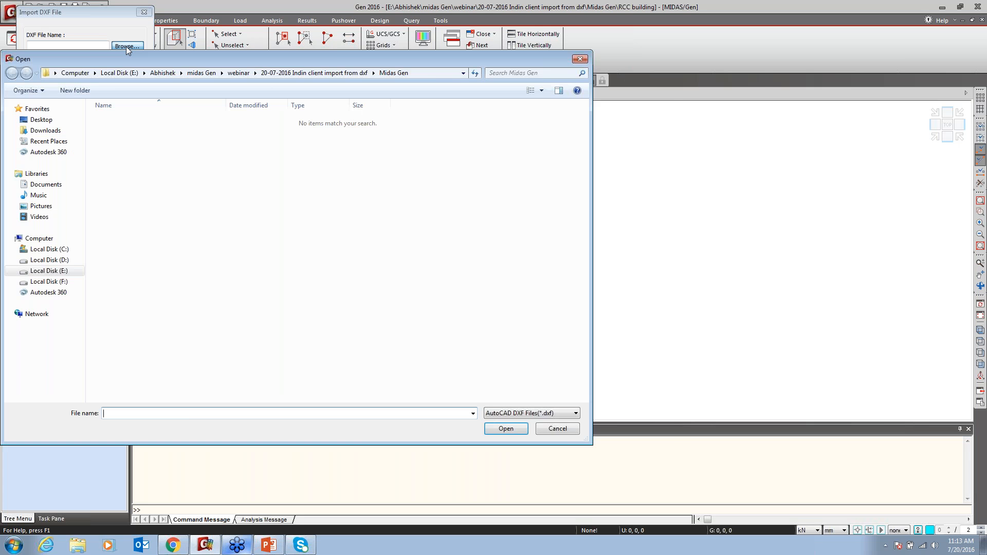
left_click_drag(350, 69, 536, 158)
left_click(483, 69)
double_click(292, 116)
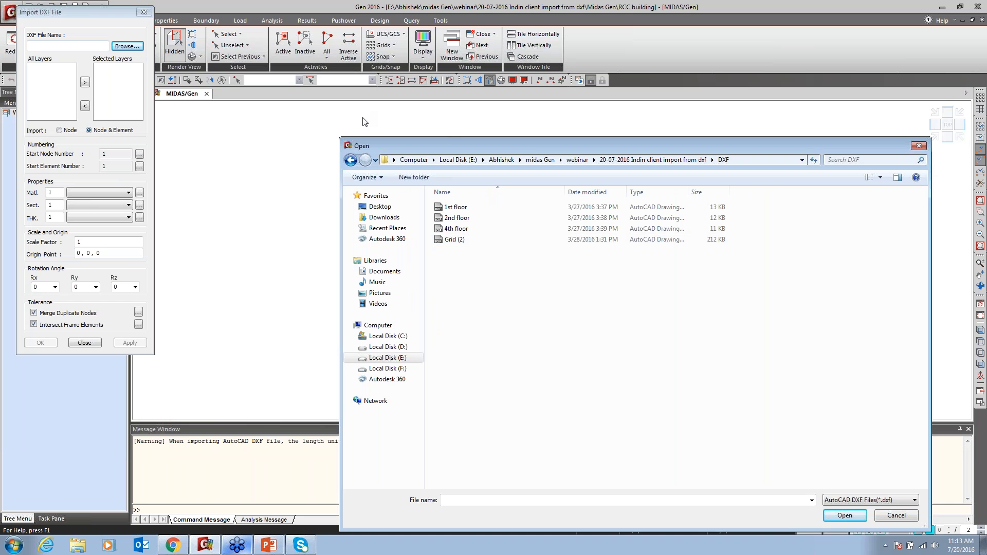
left_click(453, 206)
left_click_drag(499, 143, 416, 70)
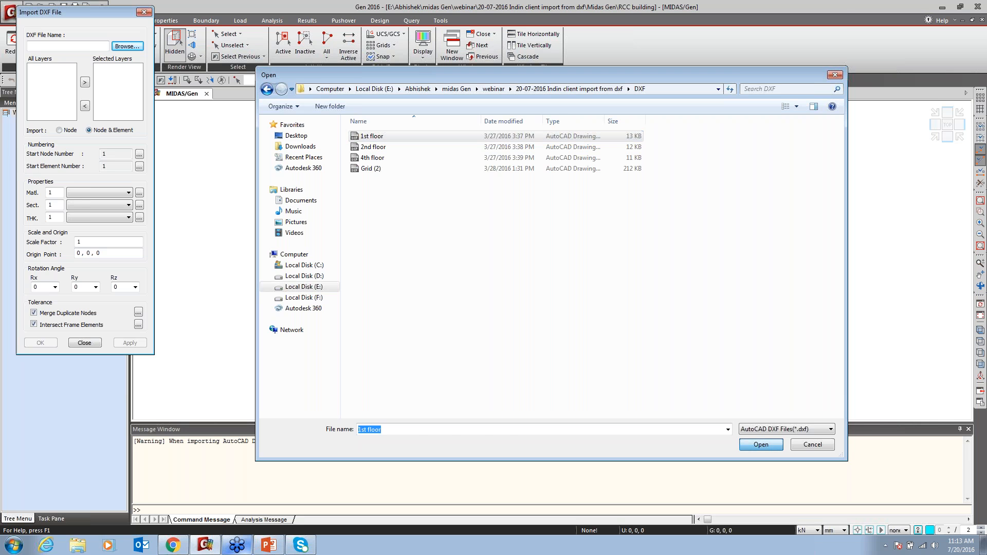
double_click(372, 135)
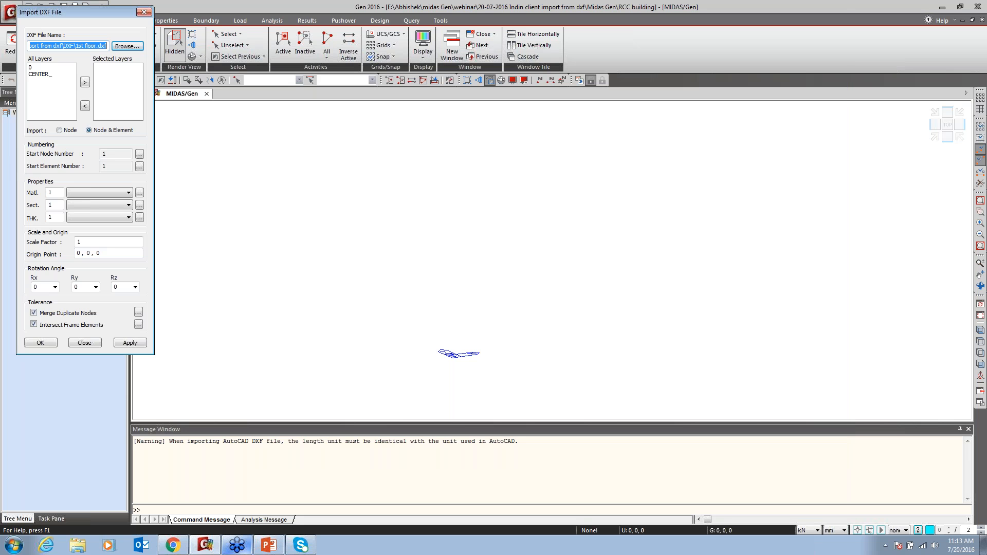
Add the CENTER_ layer to the layers selected for import.
left_click(47, 75)
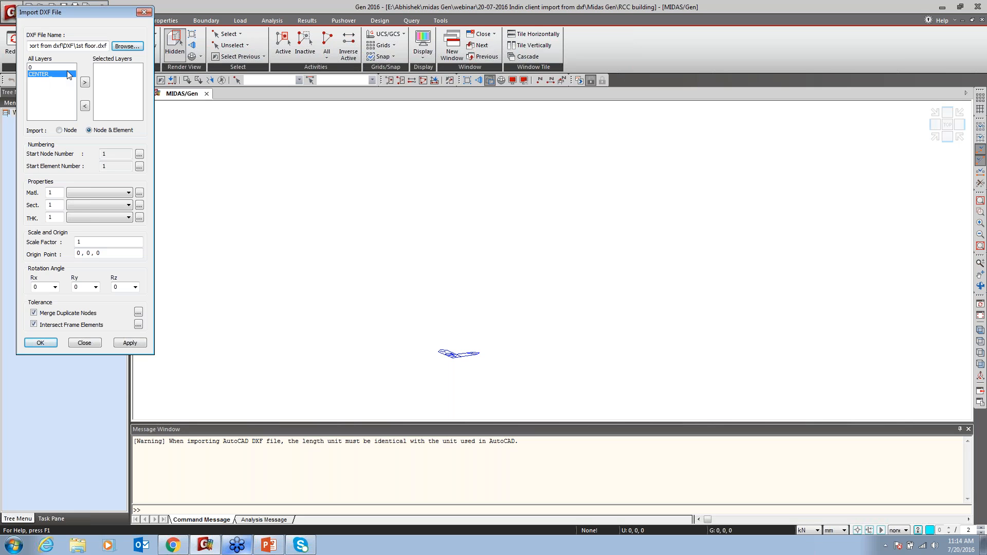
left_click(85, 82)
left_click(205, 135)
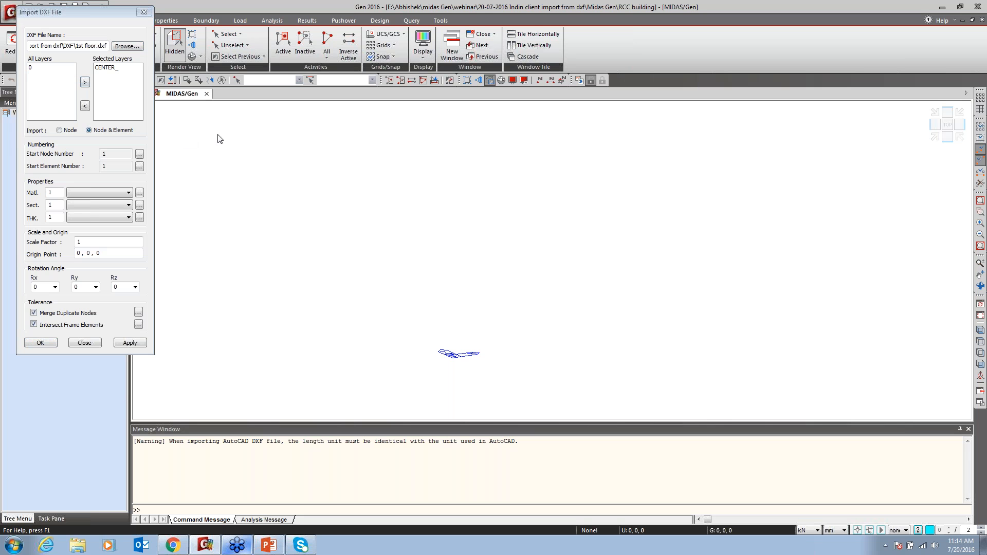
Add a concrete material for the import using the IS(RC) standard and grade M30.
left_click(92, 191)
left_click(93, 192)
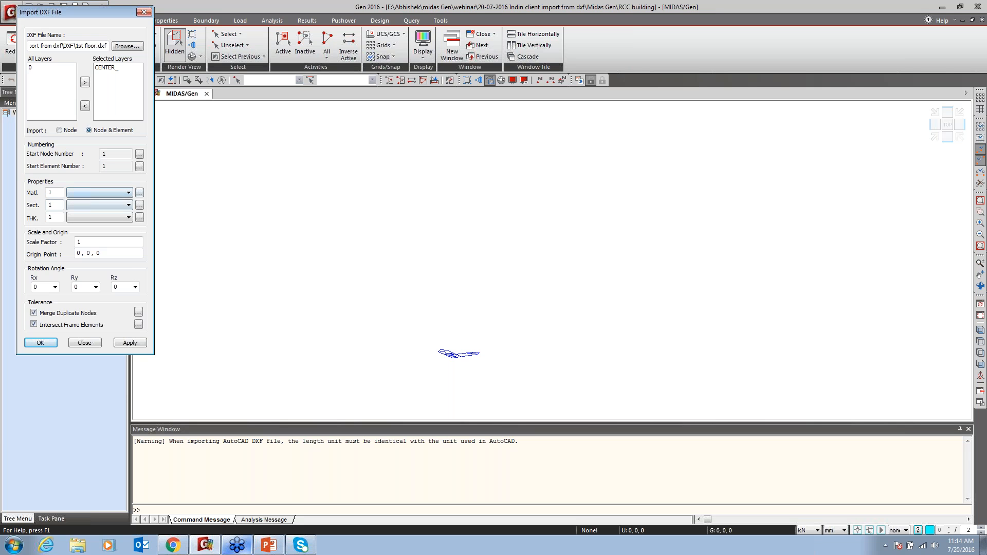
left_click(140, 195)
left_click_drag(163, 7, 402, 22)
left_click(461, 54)
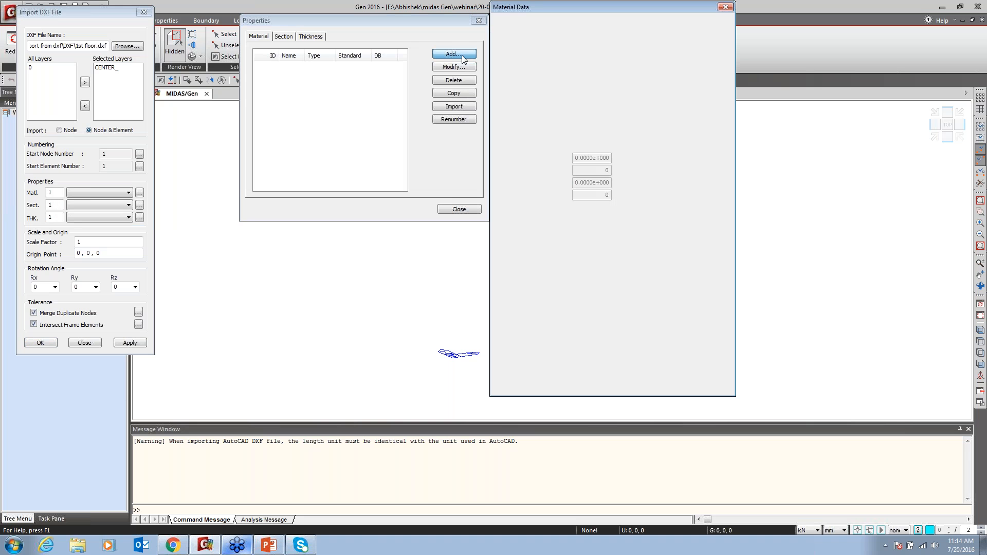
left_click(598, 62)
left_click(578, 79)
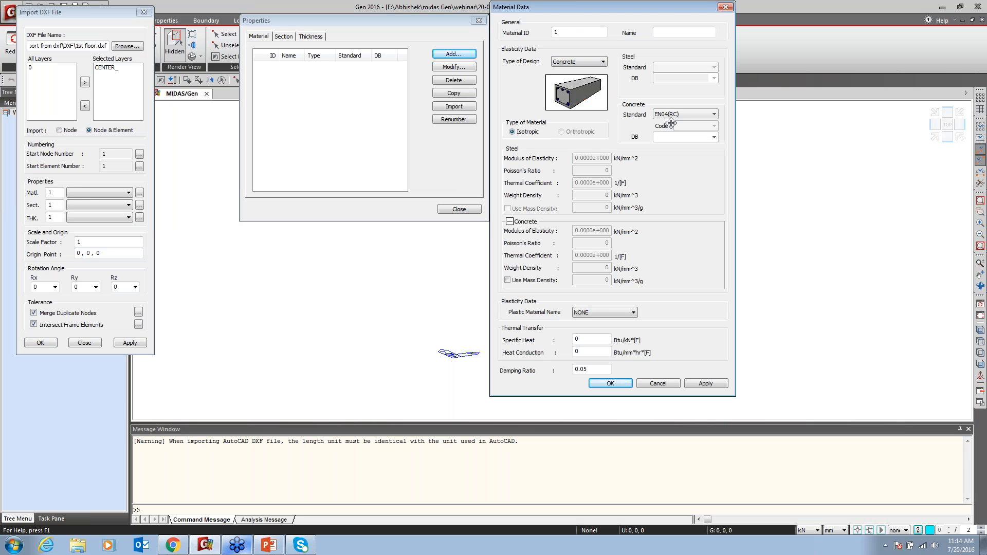
left_click(682, 115)
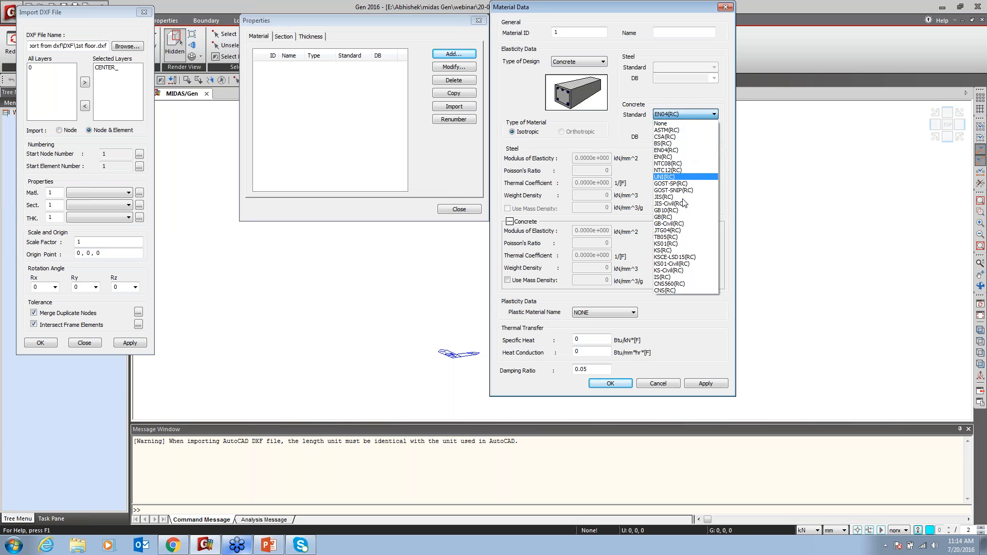
left_click(669, 277)
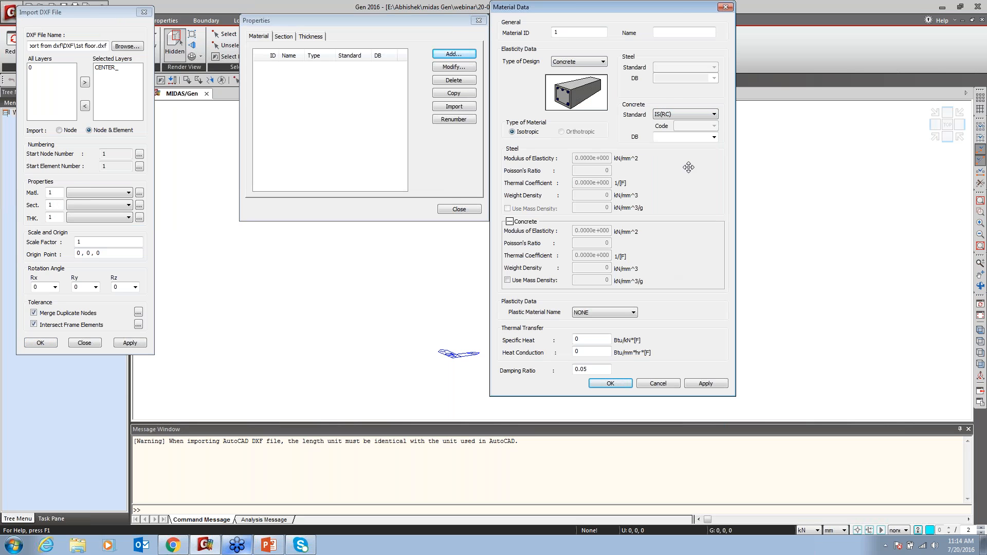
left_click(713, 136)
left_click(678, 174)
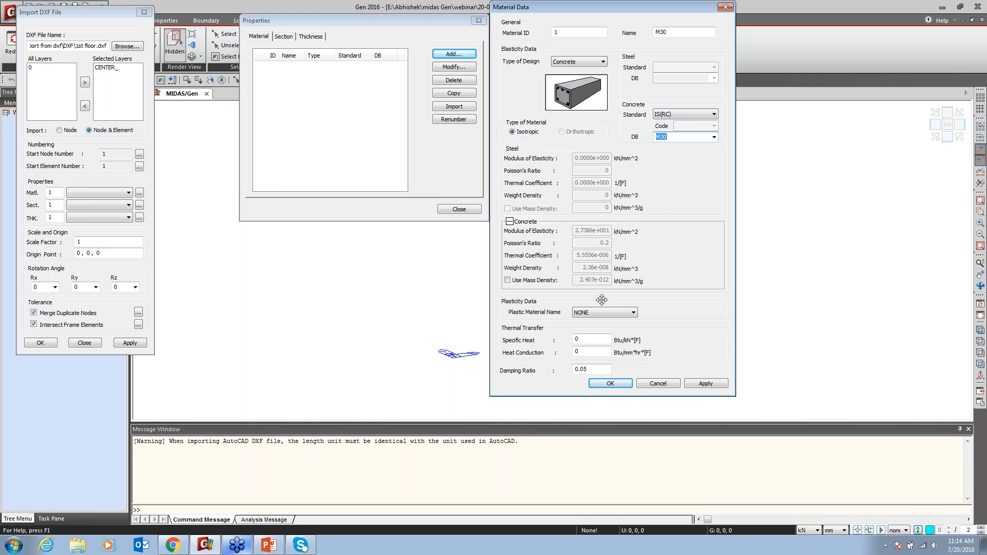
left_click(702, 383)
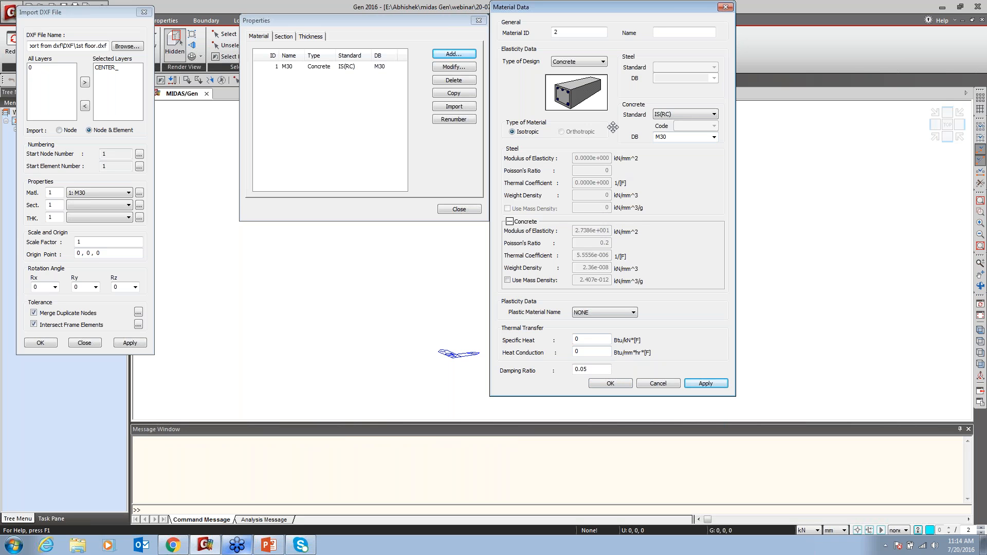
left_click(685, 115)
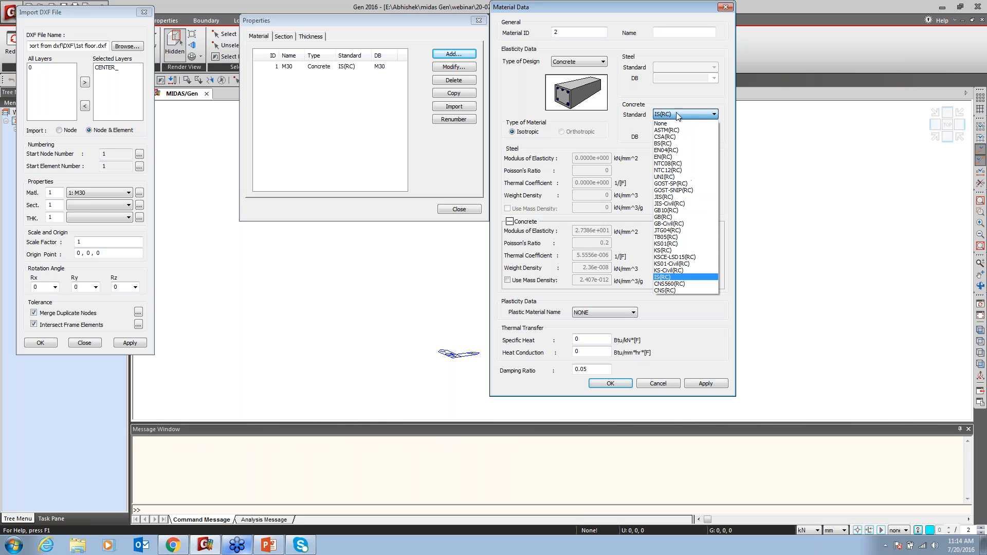
left_click(670, 124)
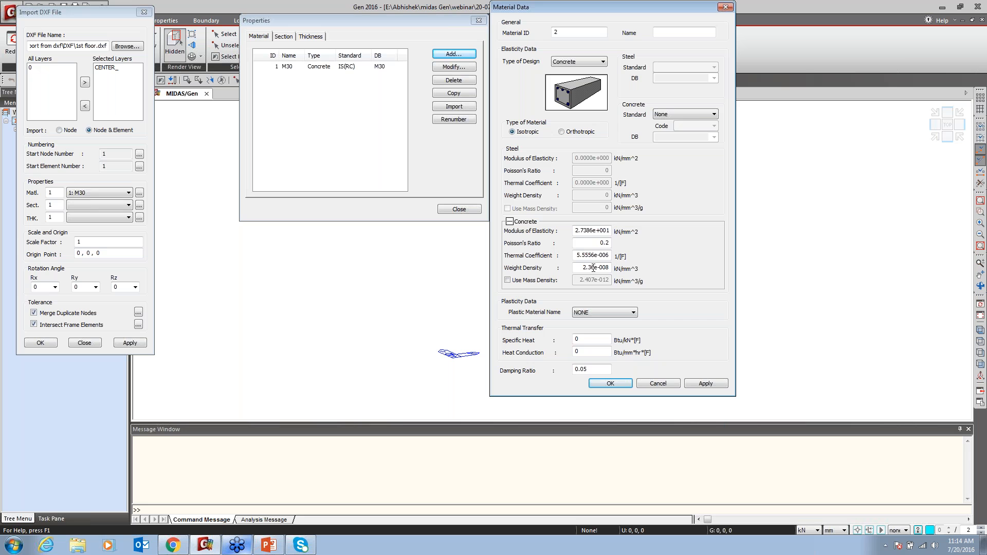
left_click(698, 116)
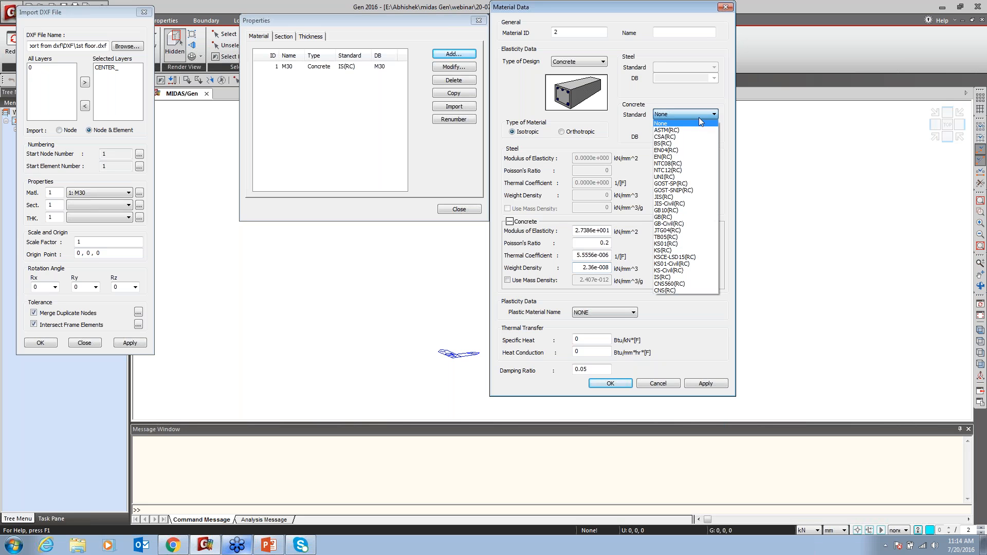
left_click(669, 277)
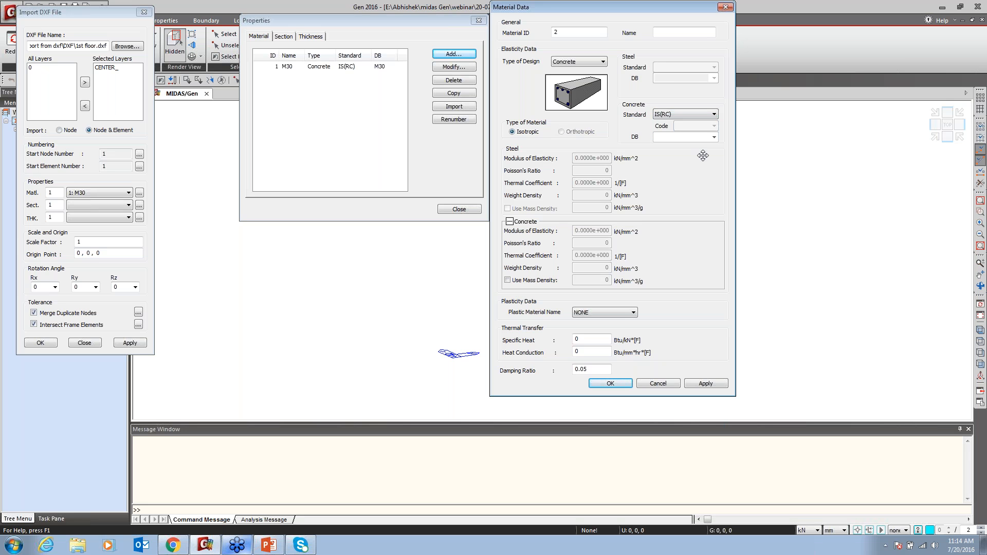
Add the second concrete material with grade M40 from the IS(RC) database and finish the material definition.
left_click(713, 137)
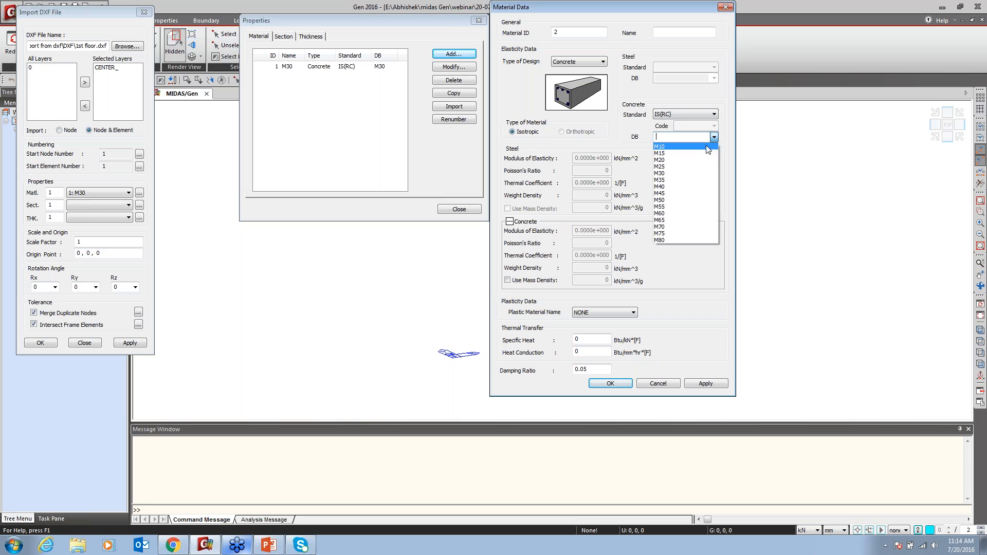
left_click(684, 188)
left_click(611, 384)
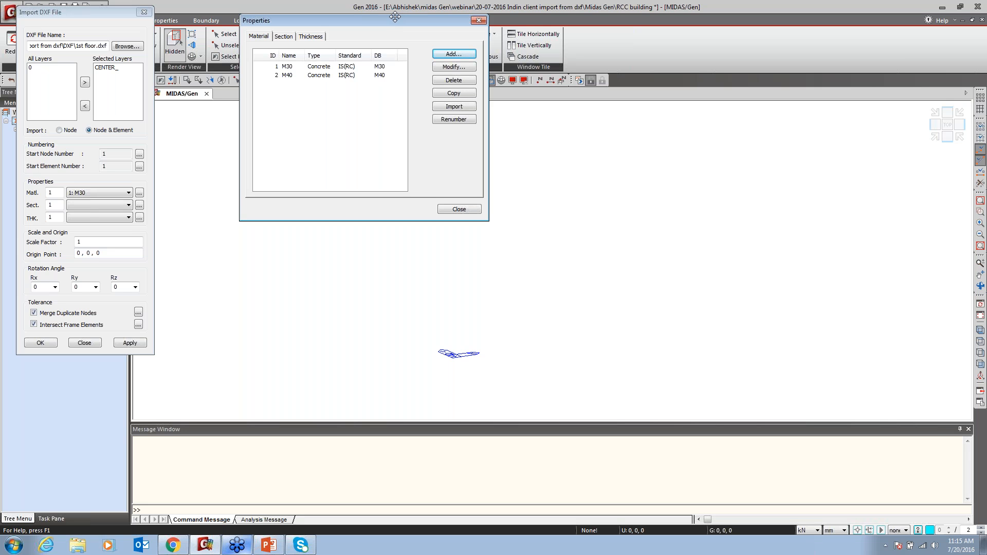
Add a user-defined solid rectangle section named C900X900 with H 900 mm and B 900 mm.
left_click(289, 38)
left_click(452, 54)
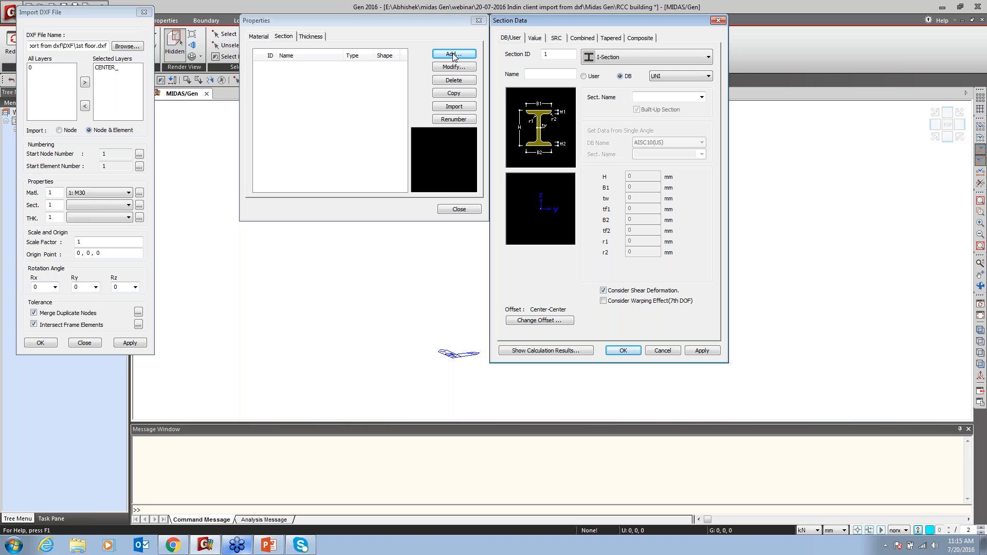
left_click(621, 57)
left_click(620, 188)
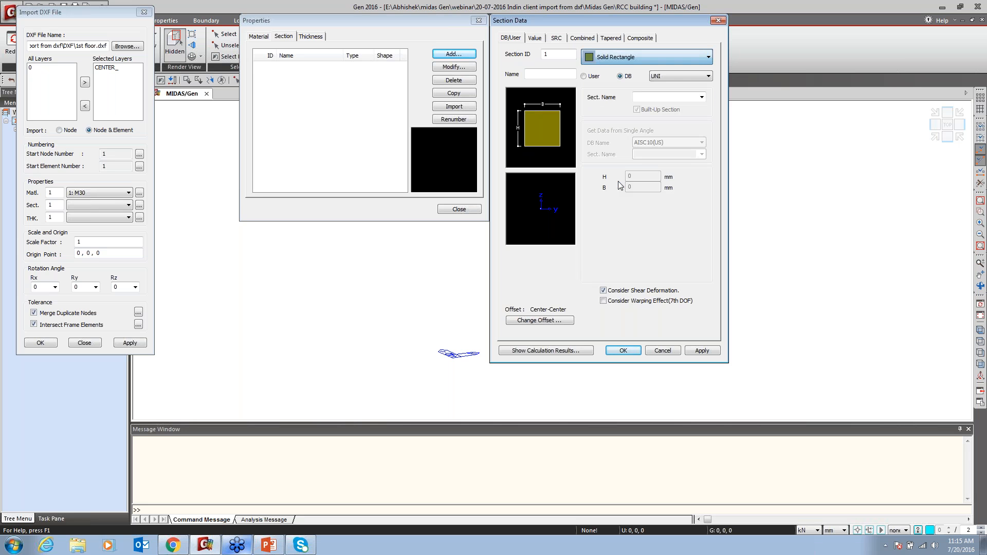
left_click(556, 73)
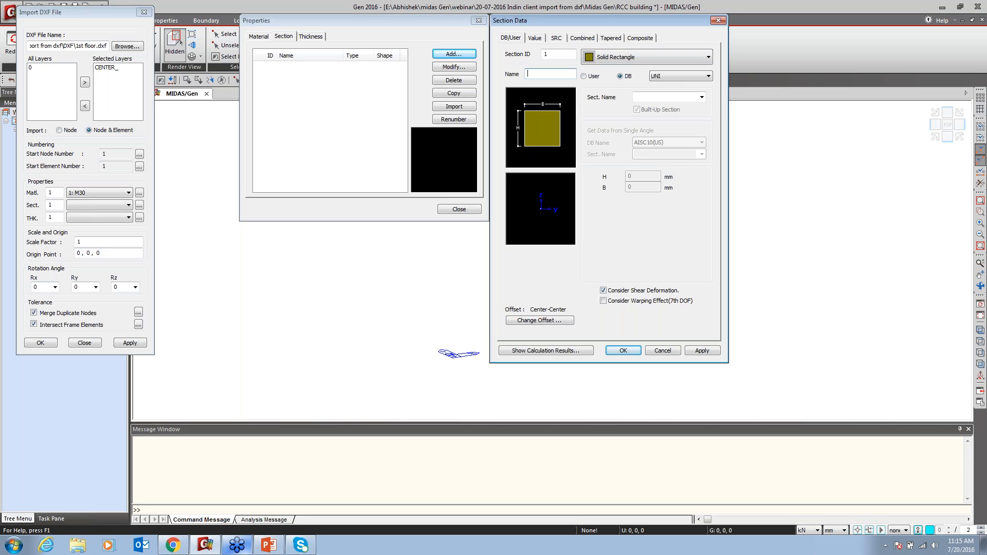
type("C900X900")
key("Tab")
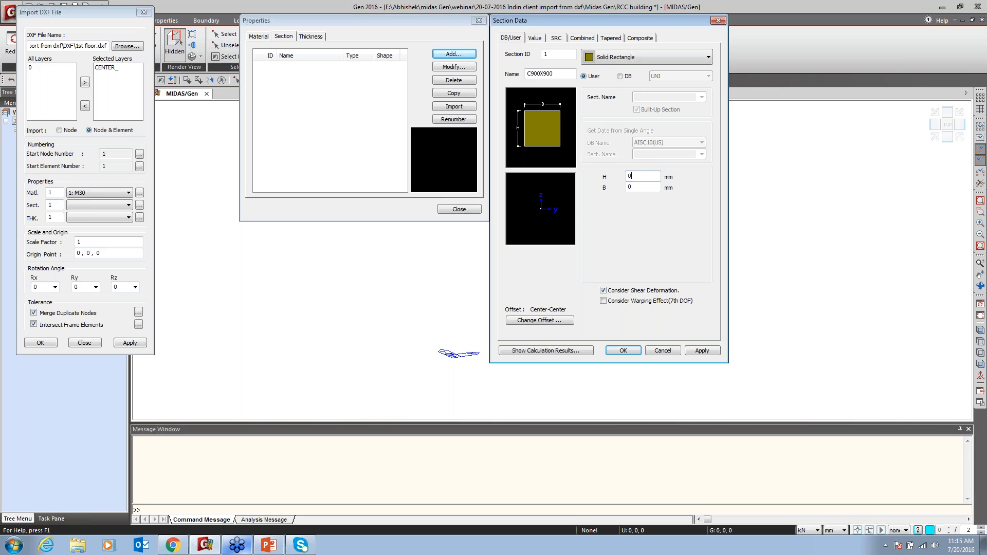
type("900")
key("Tab")
type("900")
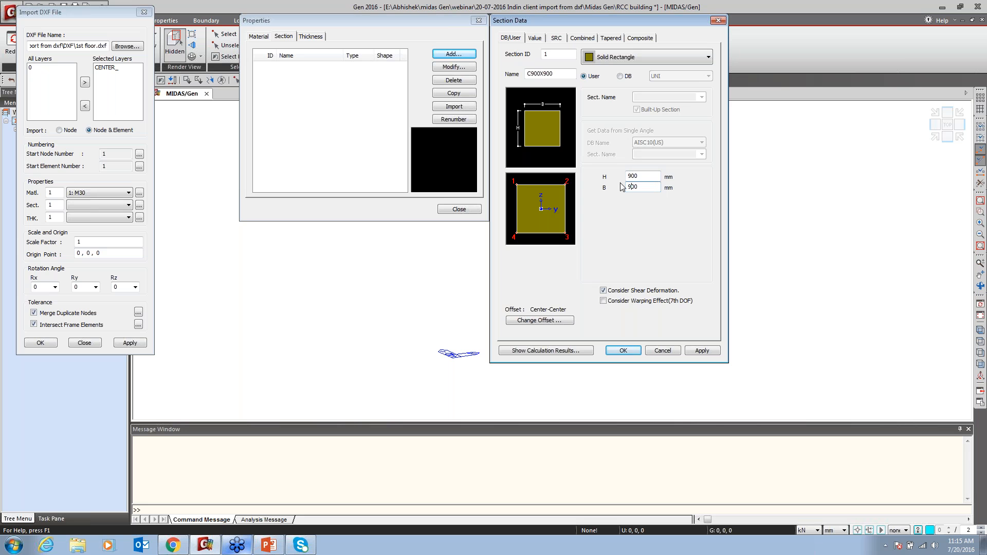
left_click(703, 351)
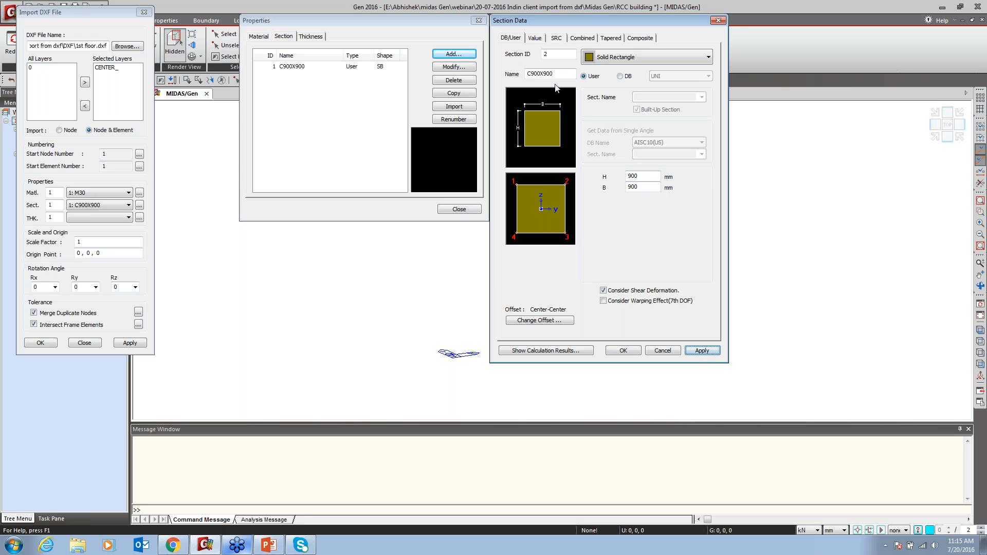
Add a second solid rectangle section named C800X800 with H 800 mm and B 800 mm.
left_click(534, 75)
key("BackSpace")
type("8")
left_click(630, 175)
key("BackSpace")
type("8")
left_click(635, 187)
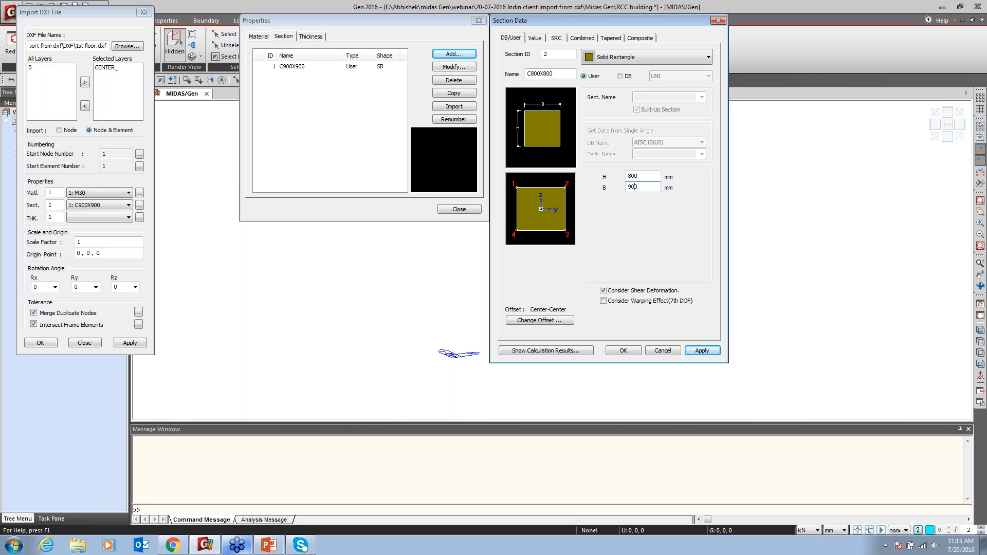
key("BackSpace")
type("8")
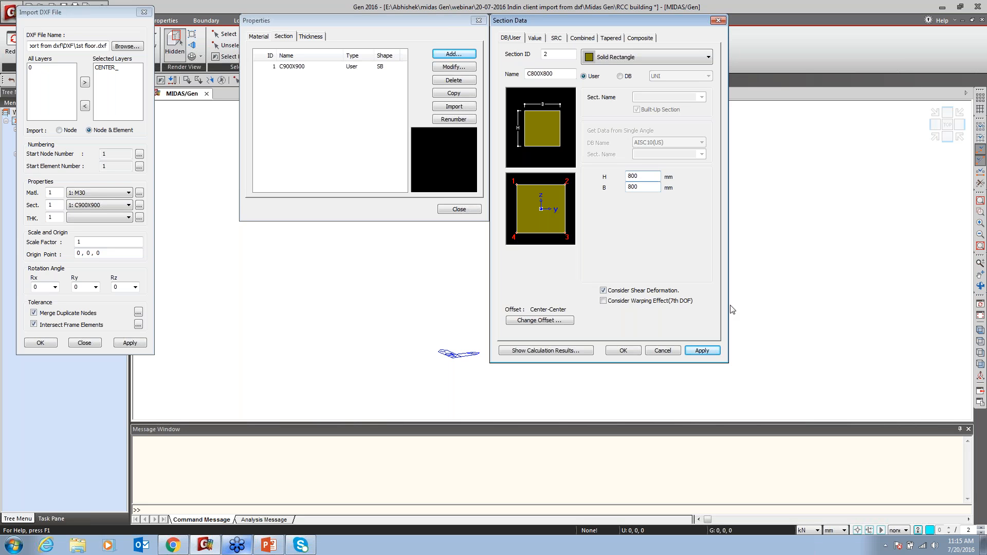
left_click(700, 351)
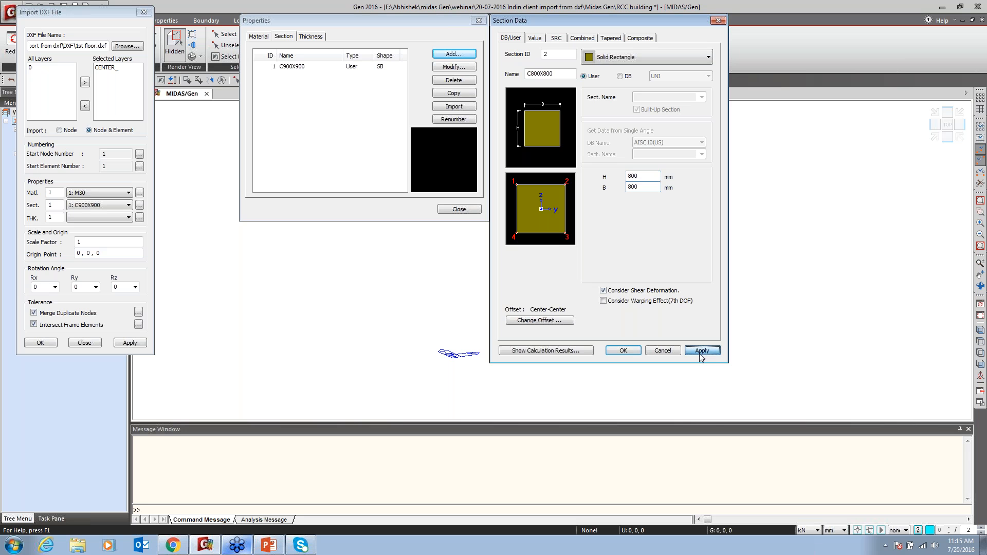
Add a user-defined solid rectangle section named C700X700 with H 700 mm and B 700 mm.
left_click(534, 74)
key("BackSpace")
type("7")
left_click(547, 73)
key("BackSpace")
type("7")
left_click(632, 176)
key("BackSpace")
type("7")
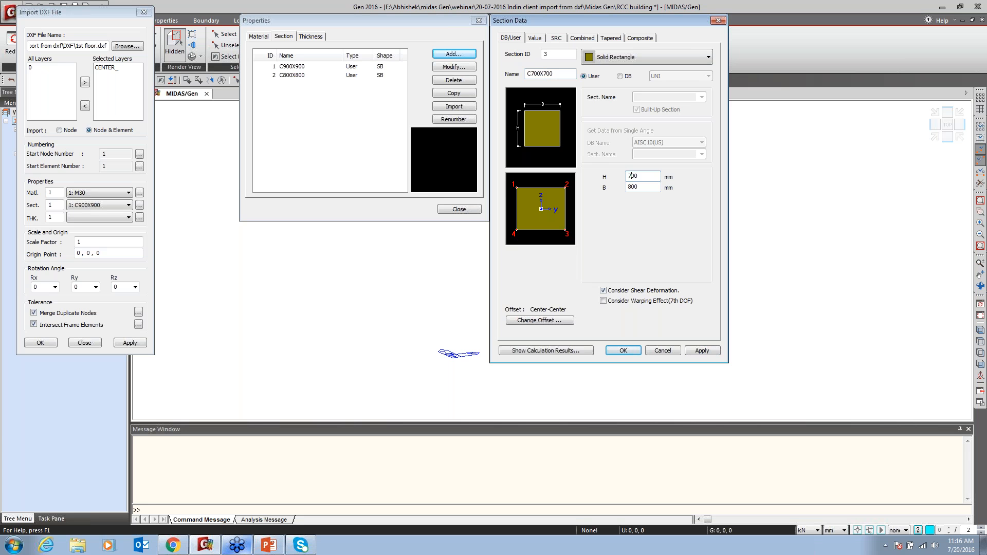
left_click(632, 186)
key("BackSpace")
type("7")
left_click(699, 350)
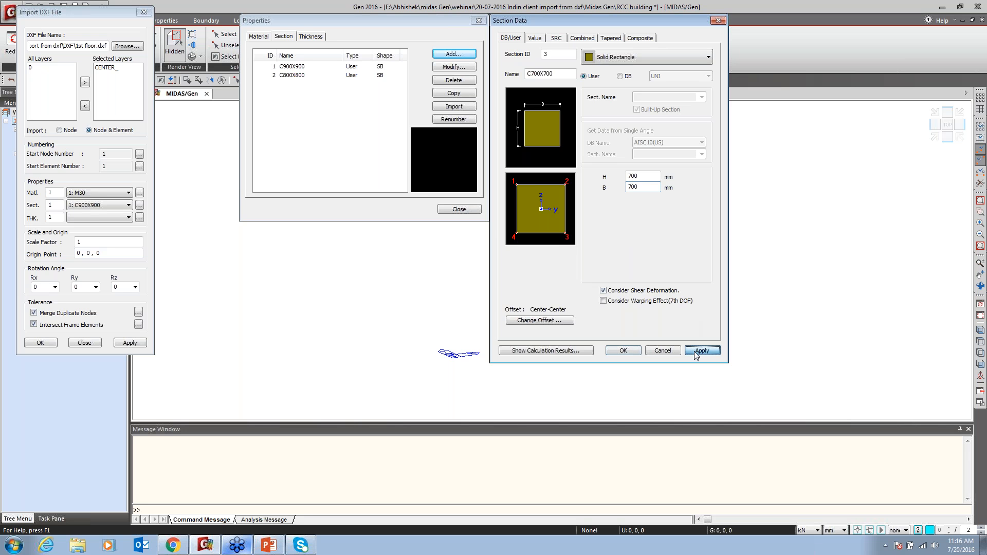
Add a solid rectangle section named C600X600 with H 600 mm and B 600 mm.
double_click(536, 74)
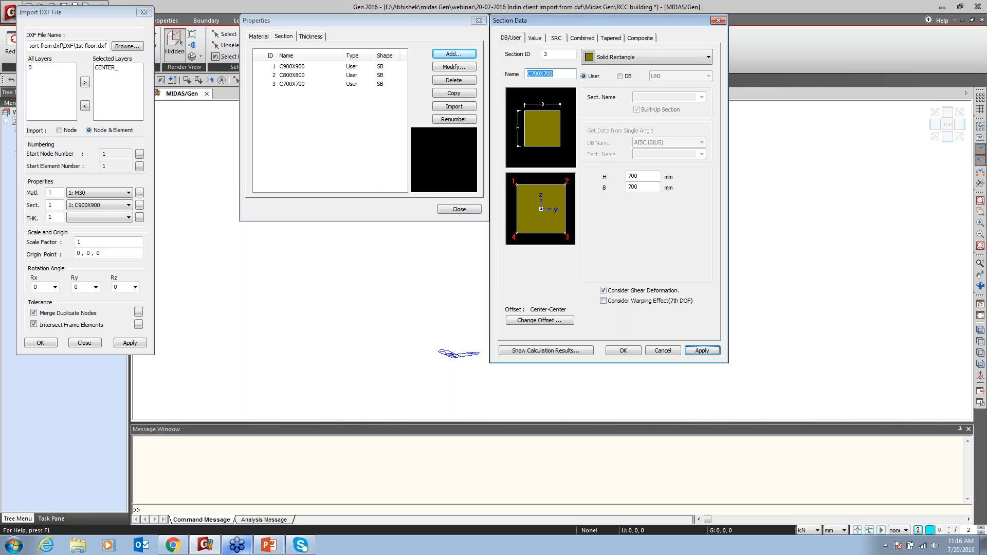
left_click(534, 74)
key("BackSpace")
type("6")
left_click(544, 73)
key("BackSpace")
type("6")
left_click(630, 176)
key("BackSpace")
type("6")
left_click(633, 188)
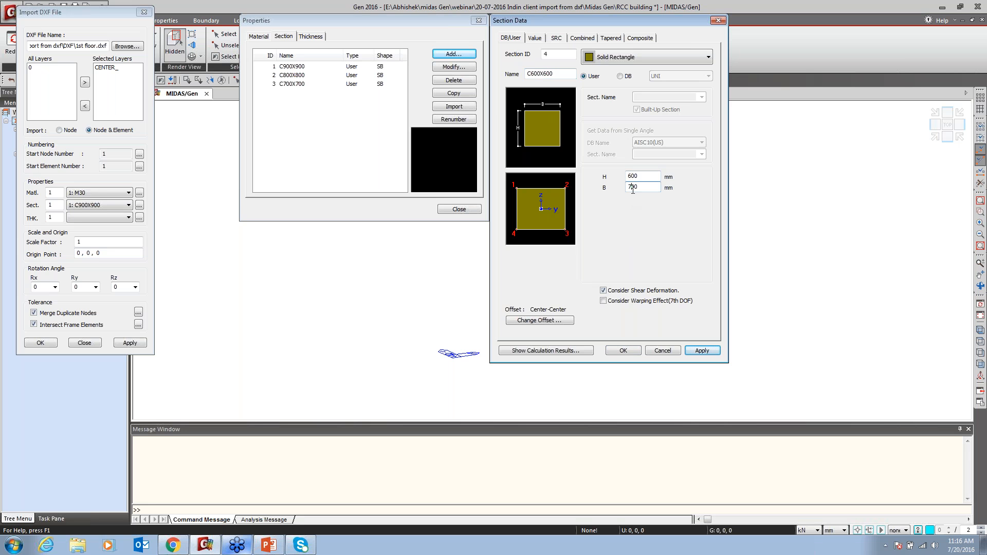
key("BackSpace")
type("6")
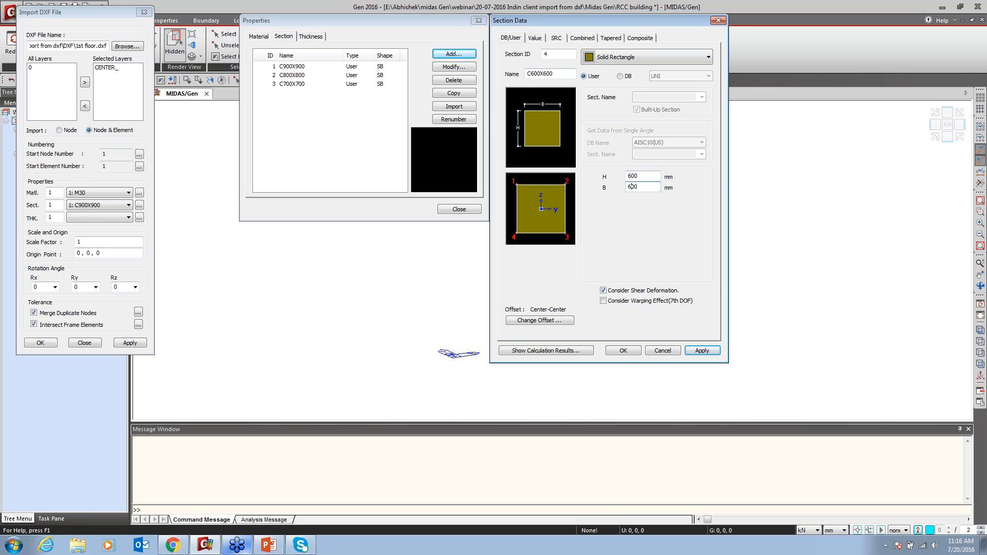
left_click(697, 352)
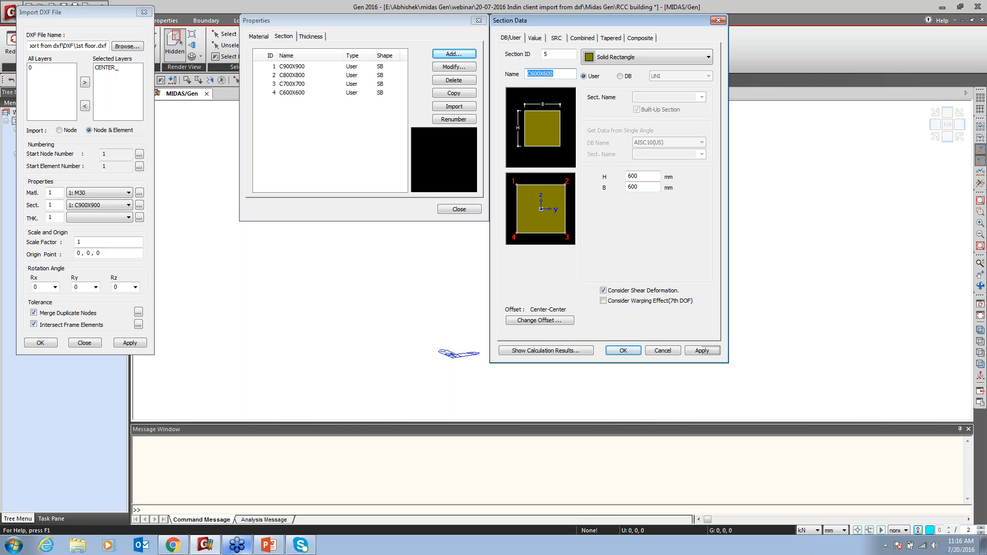
Add a solid rectangle section named BR250X250 with H 250 mm and B 250 mm.
type("BR250X250")
key("Tab")
type("250")
key("Tab")
type("2")
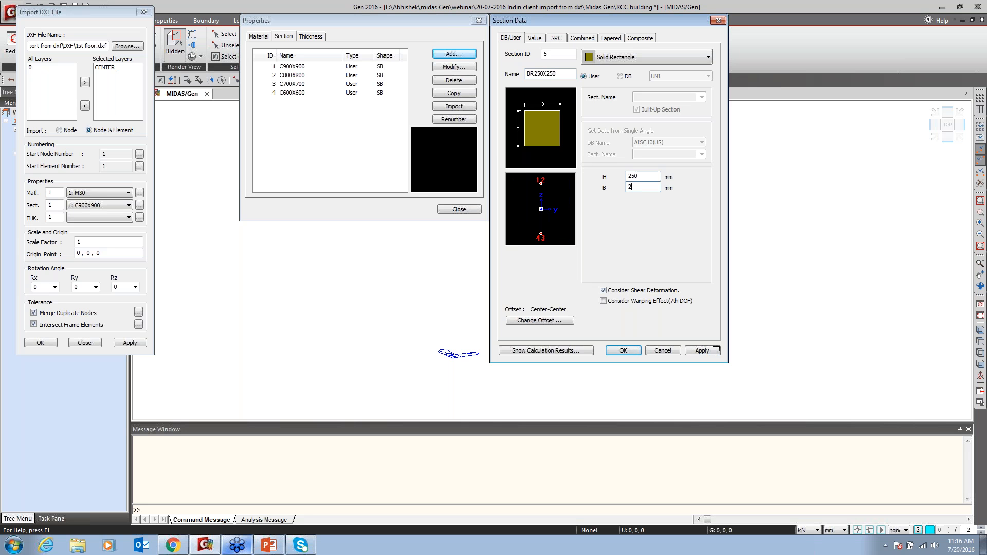
type("50")
left_click(695, 350)
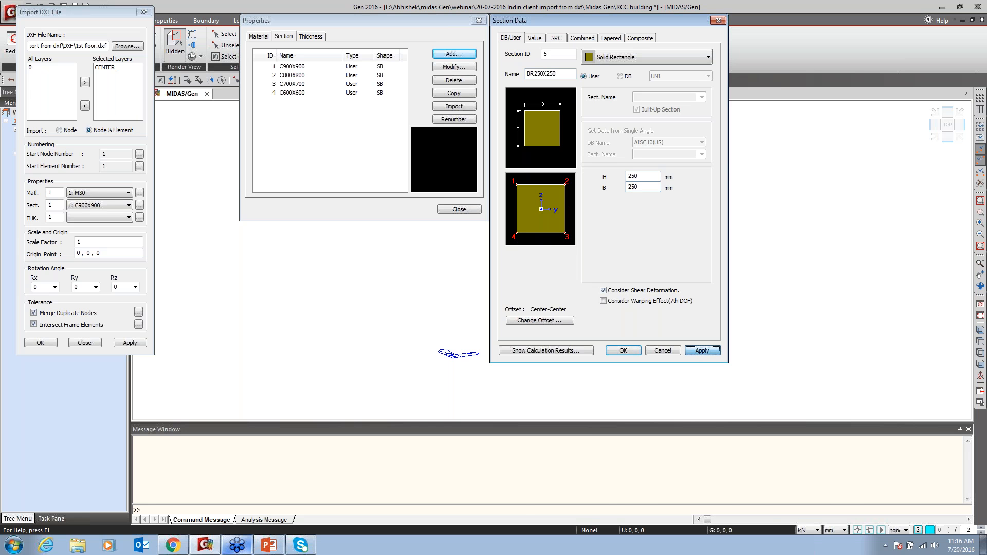
Check the structure elements table in the PowerPoint slide and add a section named B450X600 with H 600 mm and B 450 mm.
left_click(268, 544)
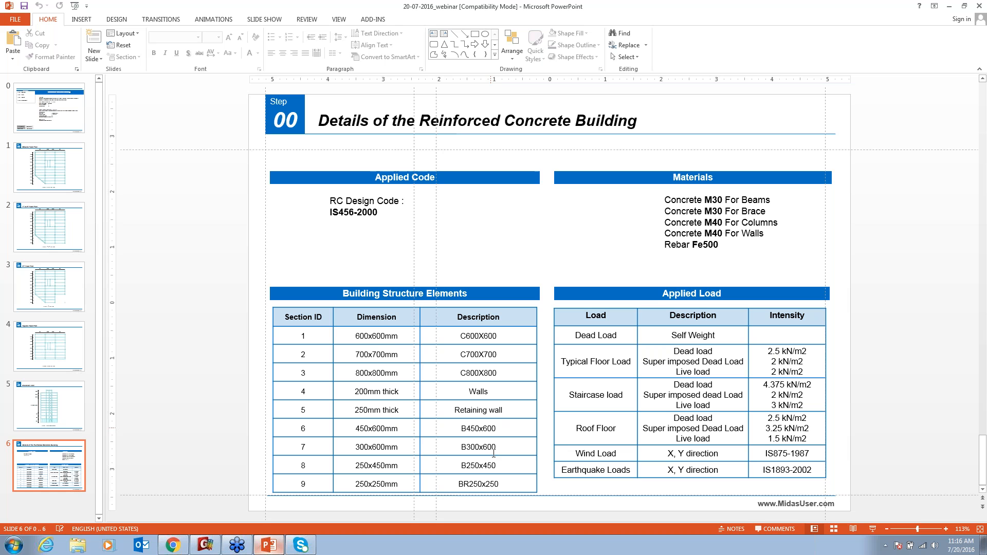
left_click(950, 6)
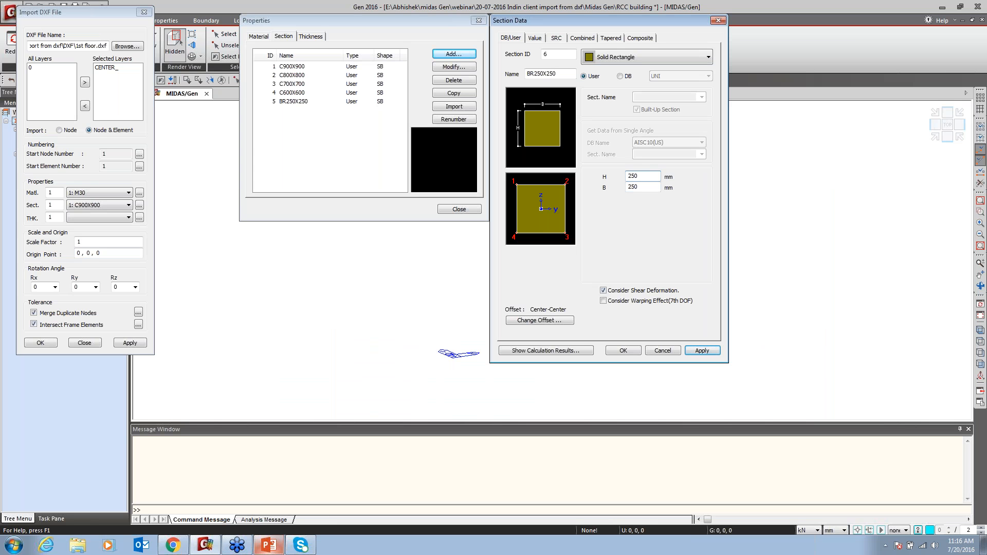
double_click(541, 73)
type("B450X600")
double_click(643, 176)
type("600")
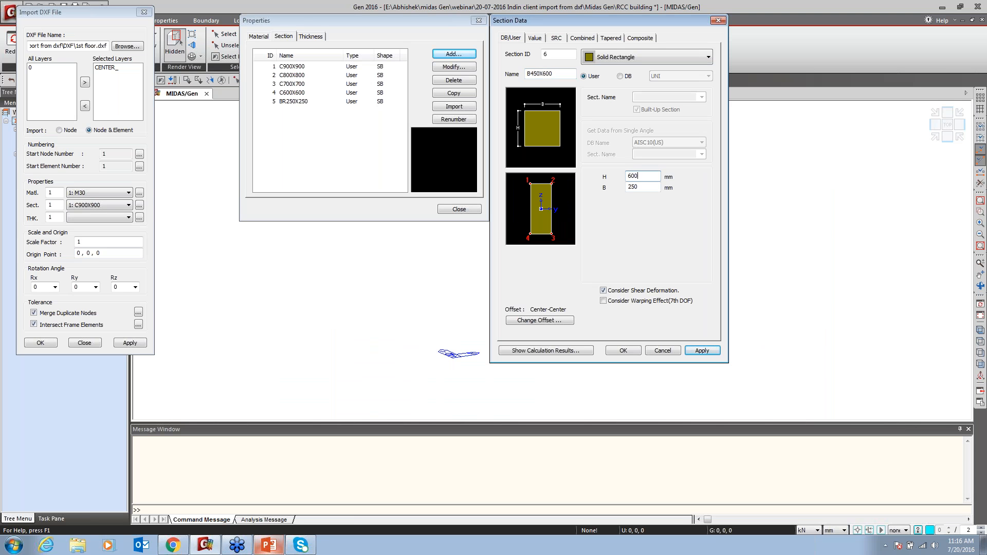
key("Tab")
type("450")
left_click(703, 352)
Add a solid rectangle section named PB250X450 with H 450 mm and B 250 mm.
double_click(559, 72)
left_click(539, 72)
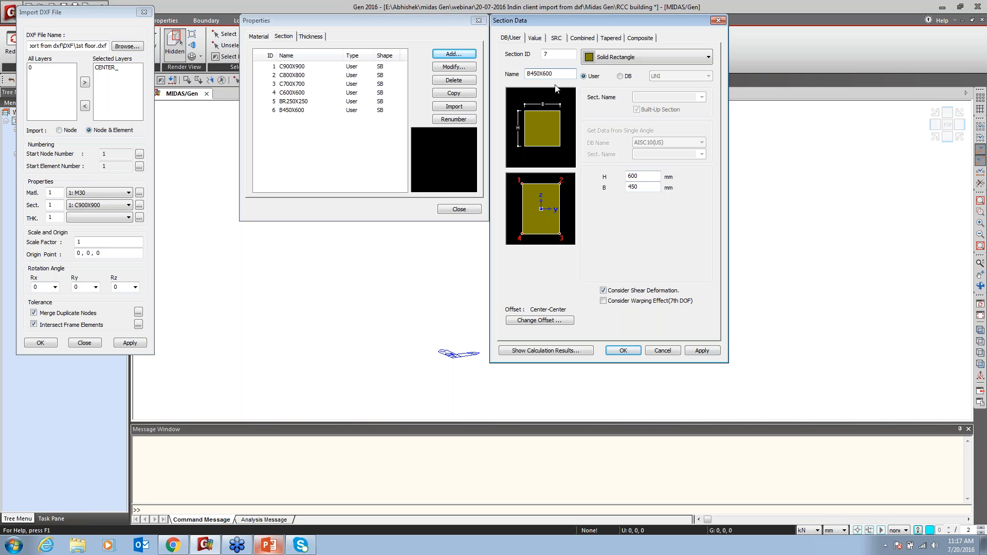
key("BackSpace")
key("BackSpace")
key("BackSpace")
key("BackSpace")
key("BackSpace")
key("BackSpace")
key("BackSpace")
type("250X45")
type("P")
double_click(634, 176)
type("450")
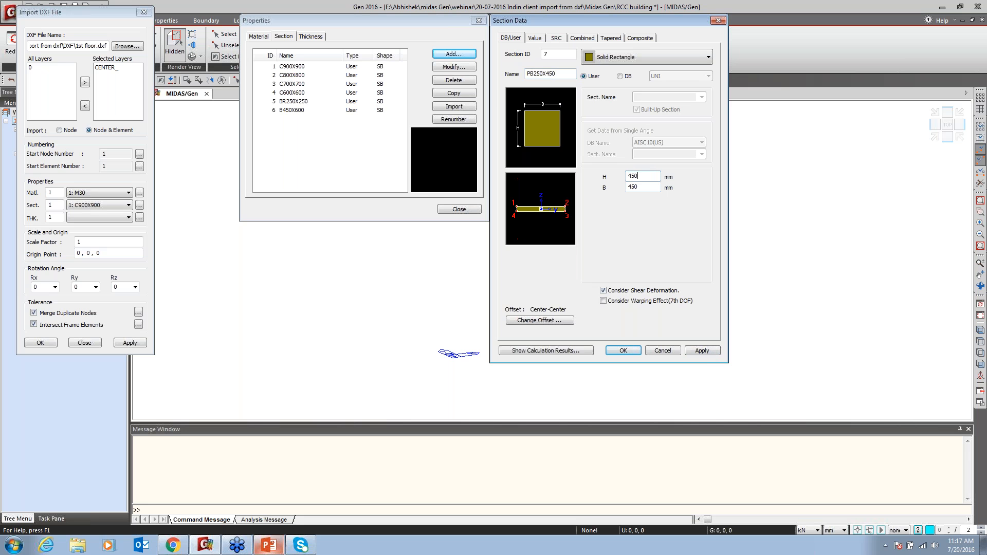
double_click(634, 187)
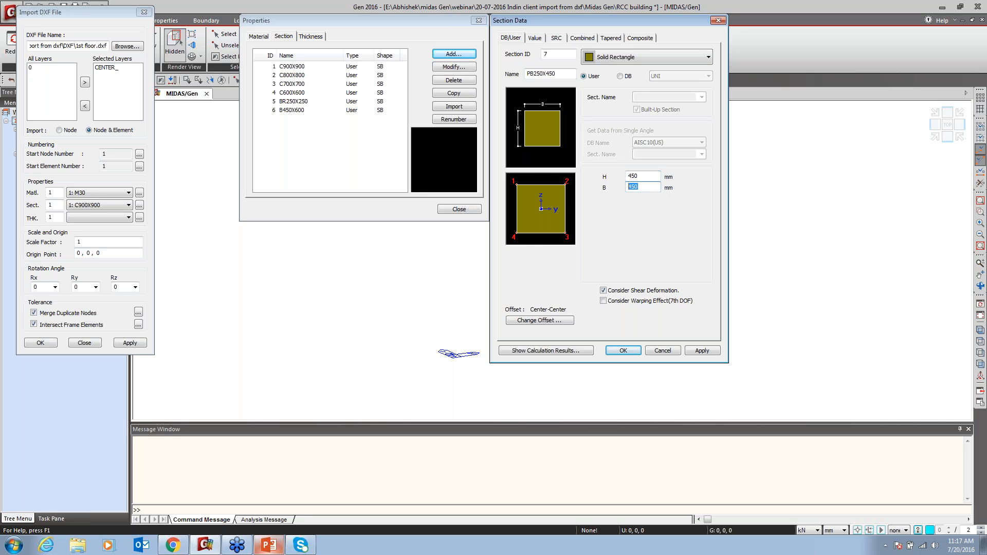
type("250")
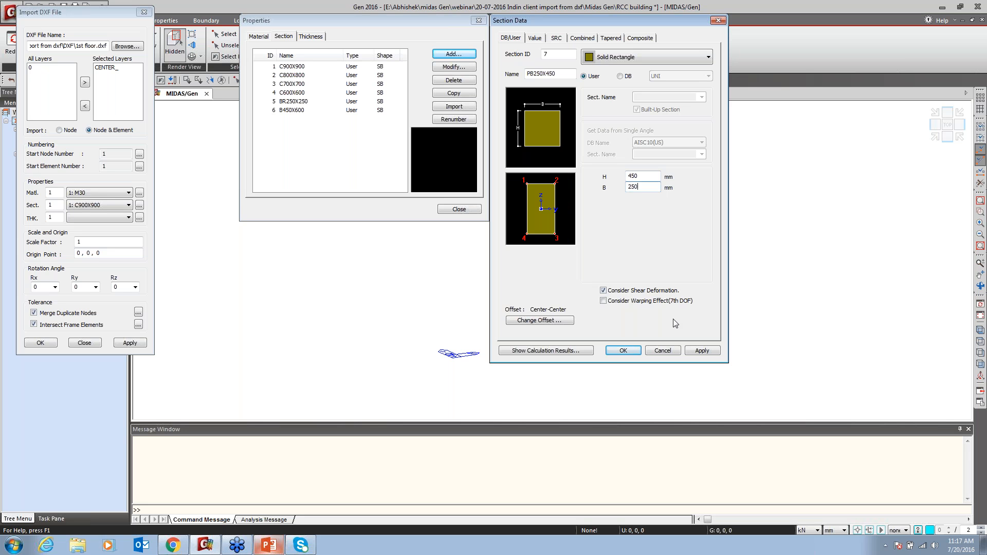
left_click(703, 351)
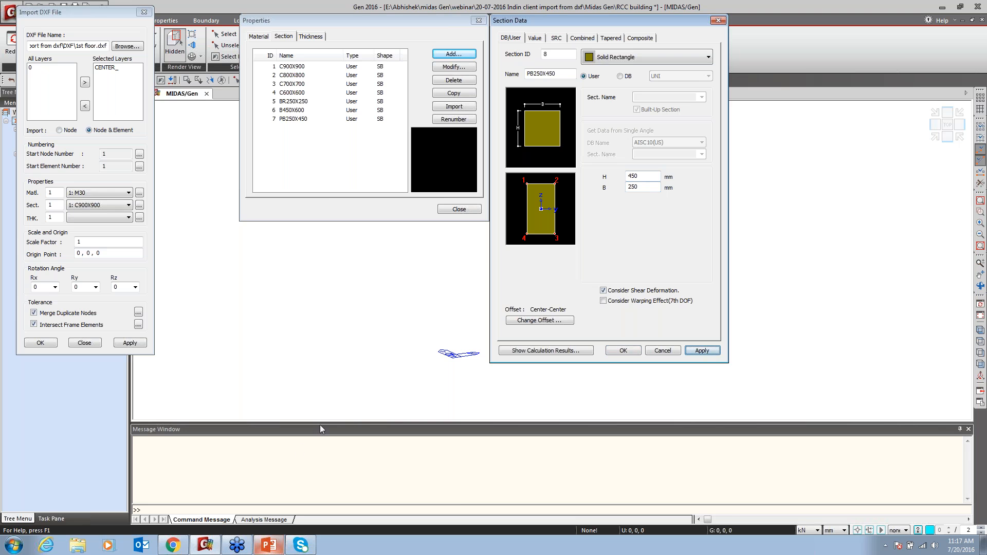
Recheck the PowerPoint section table, add section B300X600 with H 600 mm and B 300 mm, and finish the section definition.
left_click(268, 545)
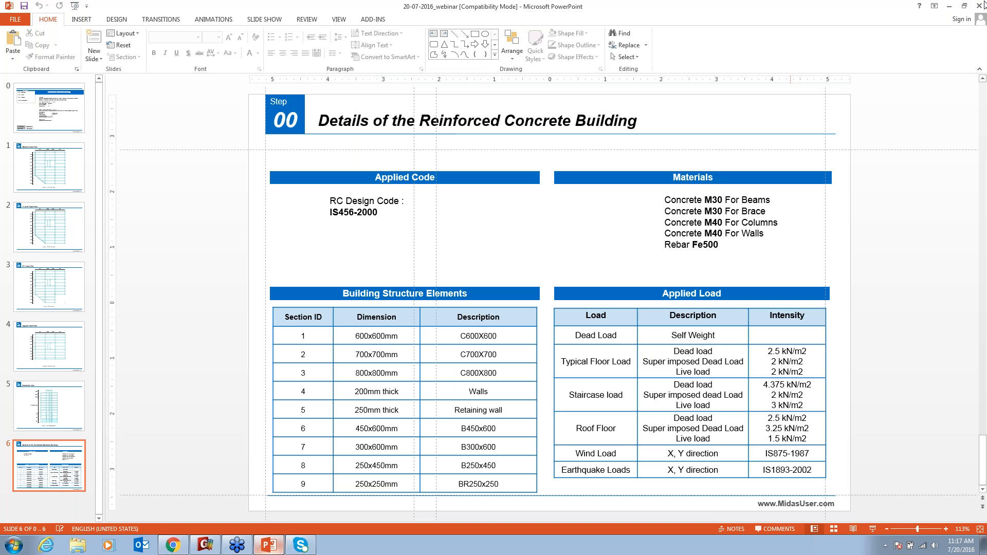
left_click(949, 6)
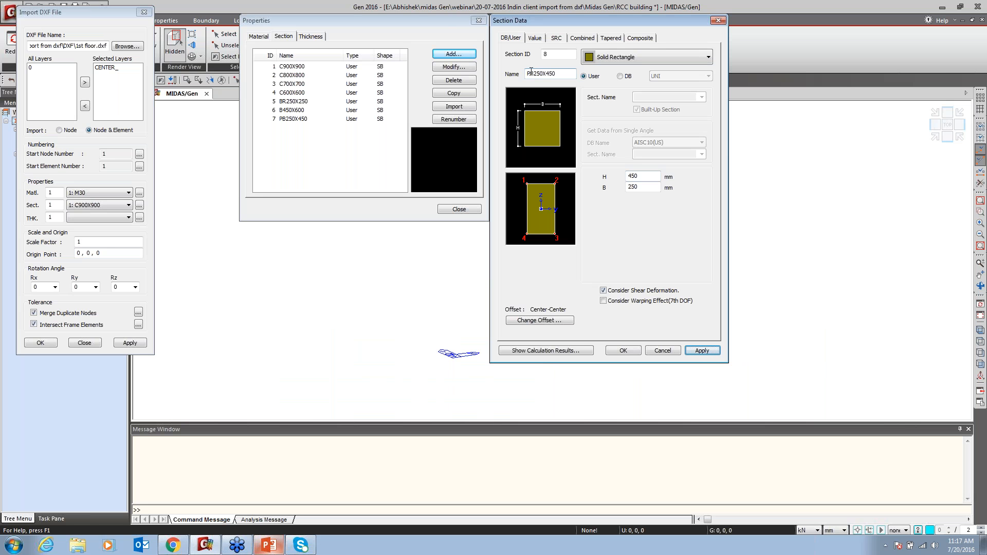
key("ctrl+a")
key("BackSpace")
type("B300X600")
left_click(644, 174)
key("BackSpace")
key("BackSpace")
key("BackSpace")
type("600")
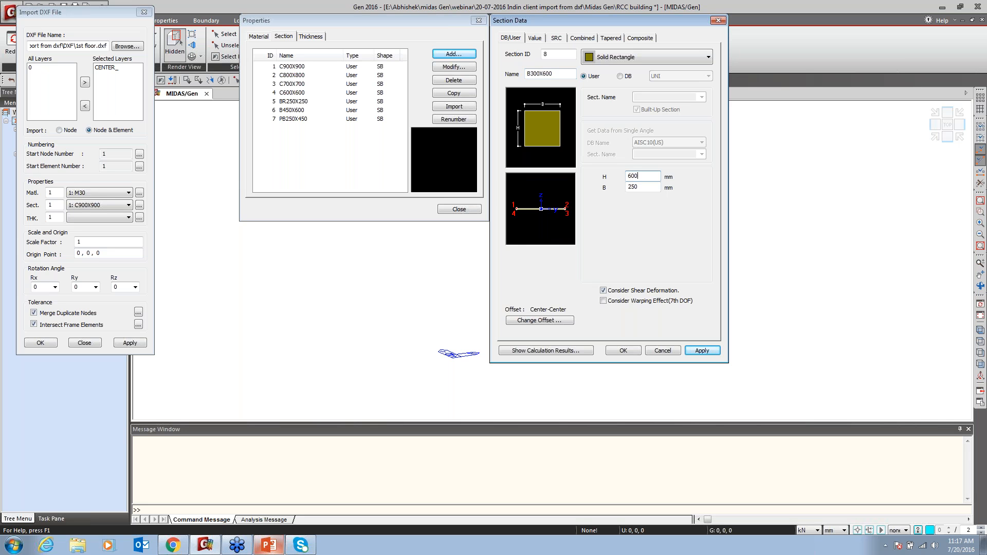
key("Tab")
type("30")
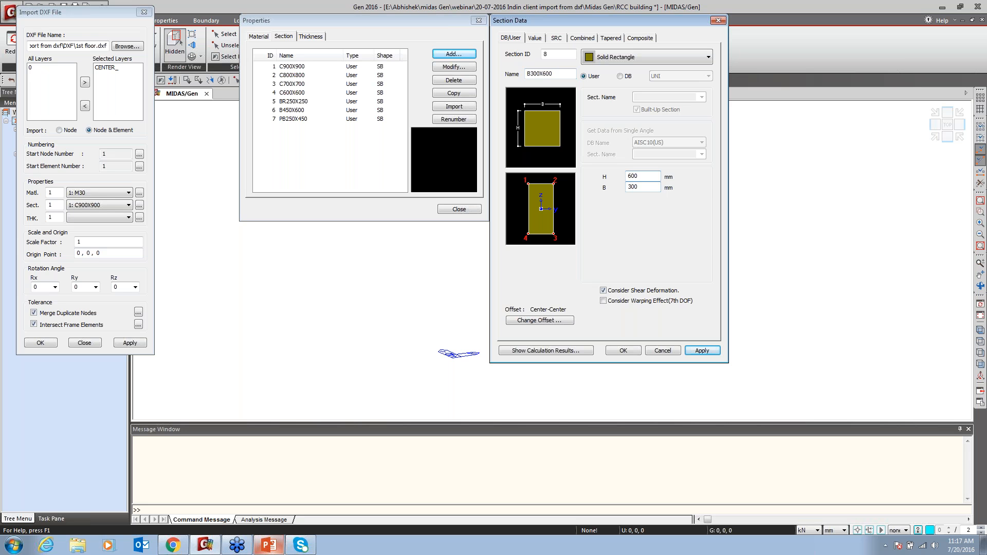
left_click(623, 350)
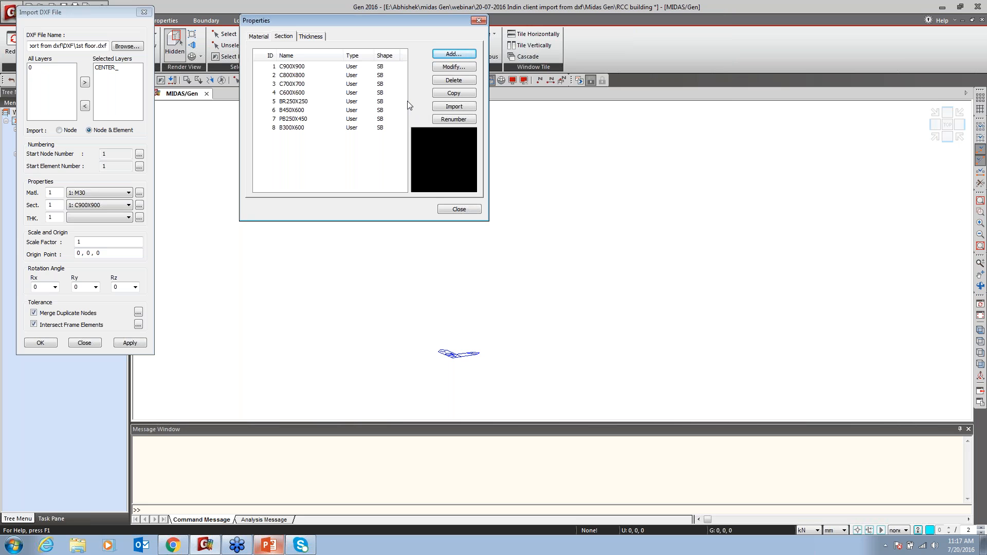
Add an in-plane and out-of-plane thickness of 250 mm, checking the wall thicknesses in the PowerPoint slide.
left_click(319, 37)
left_click(455, 54)
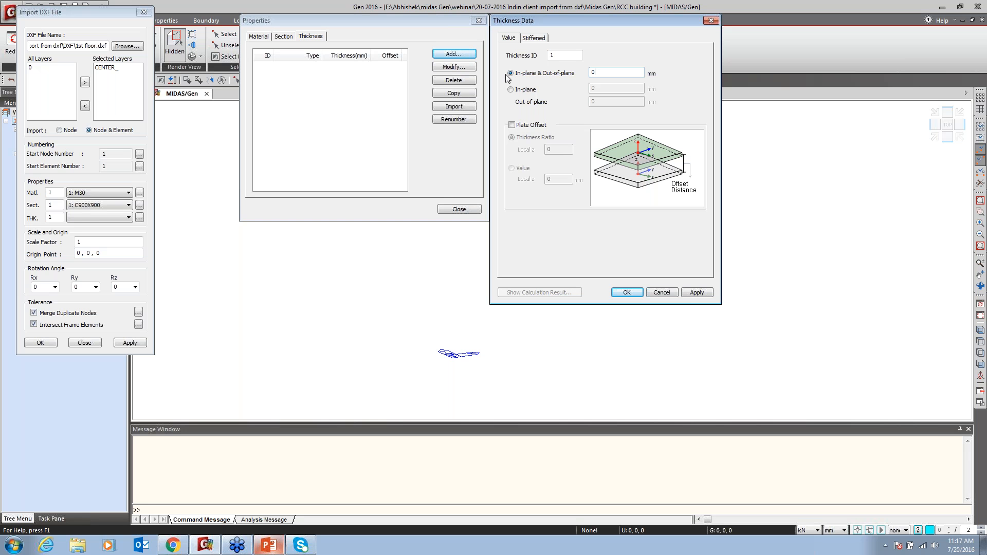
type("300")
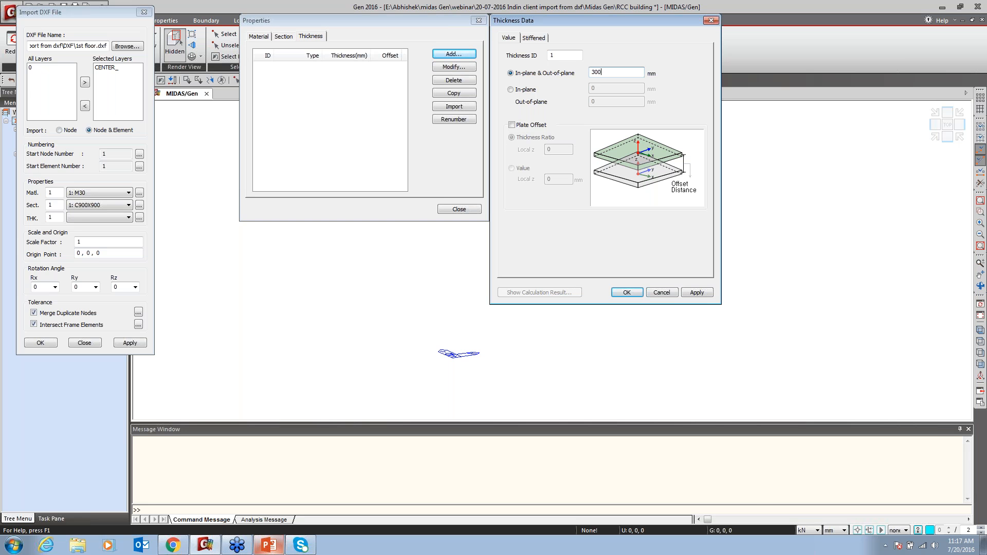
left_click(267, 547)
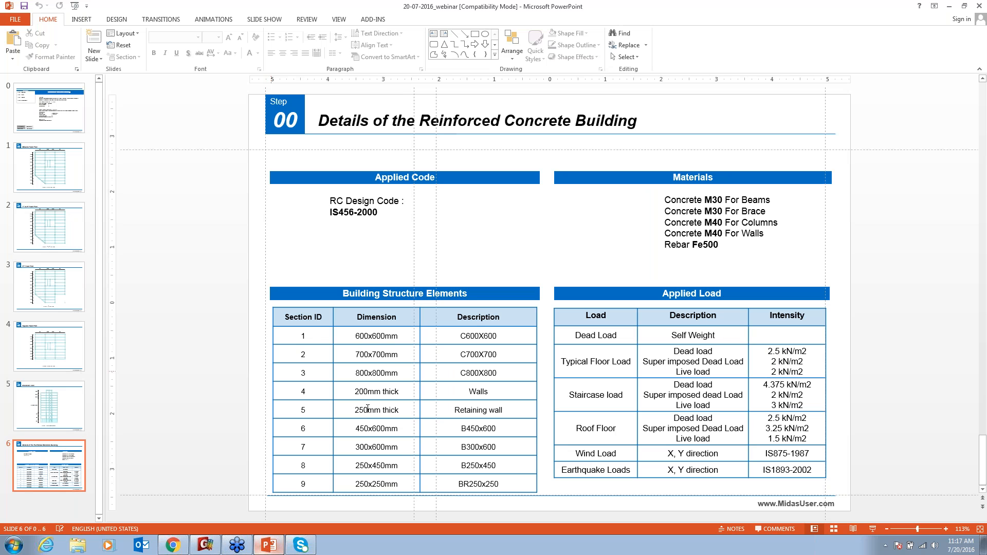
left_click(951, 7)
type("250")
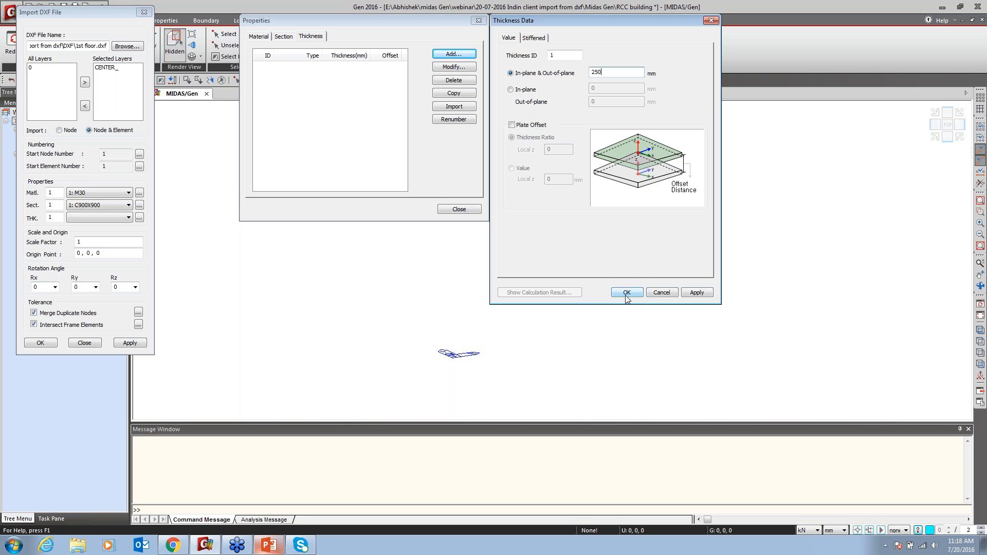
left_click(626, 296)
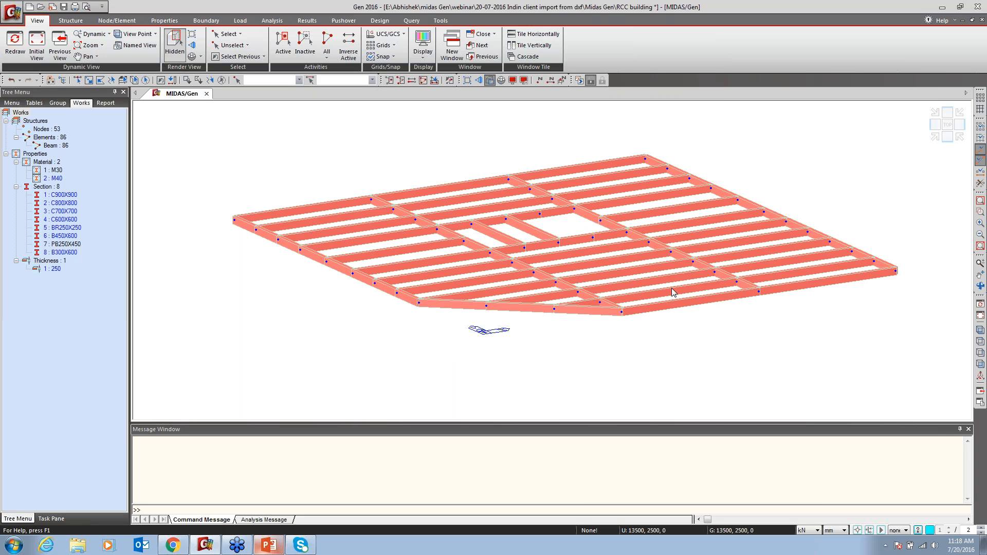
Change the model's length unit to m.
left_click(836, 530)
left_click(834, 509)
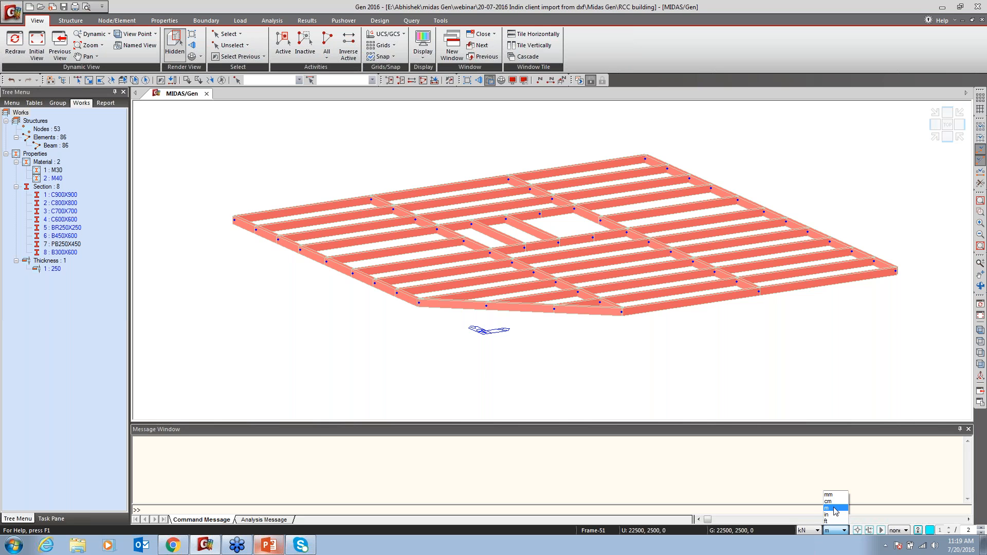
left_click(834, 508)
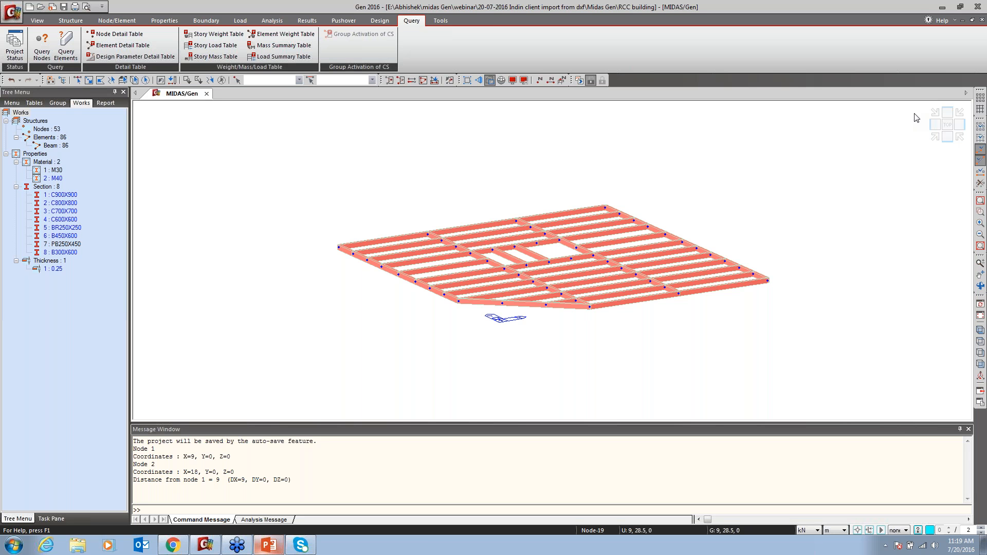
In top view, select the four nodes at the corners of the central bay and start an element Extrude.
left_click(949, 125)
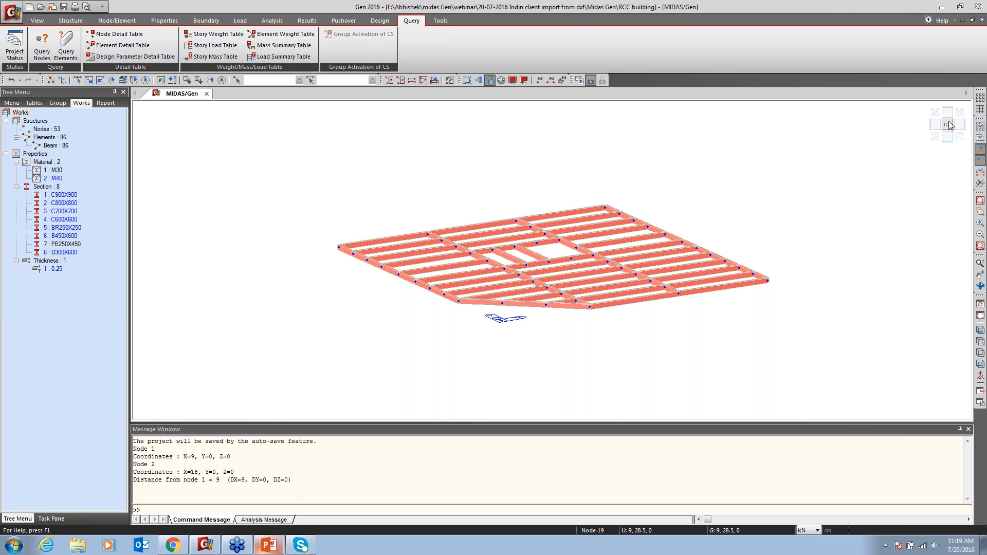
left_click(77, 81)
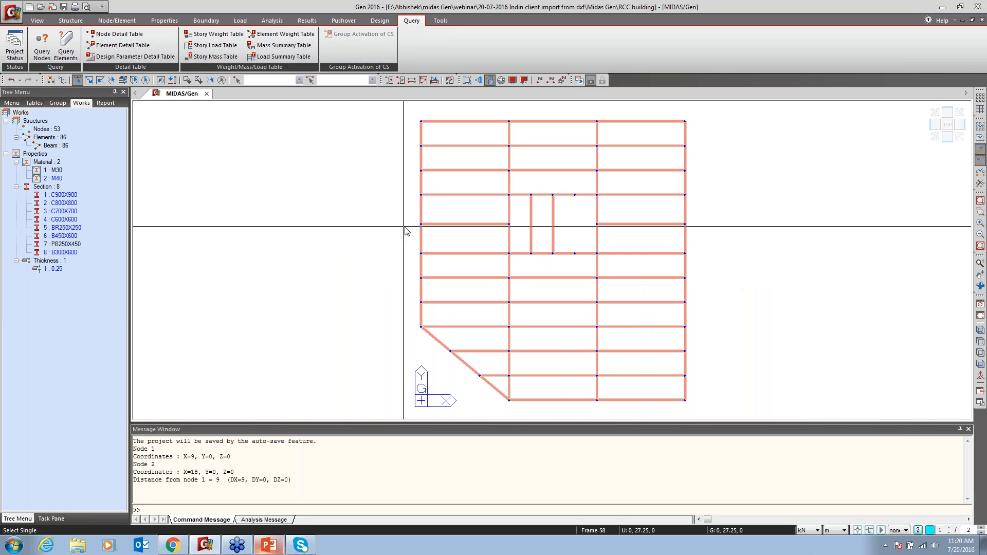
left_click(508, 194)
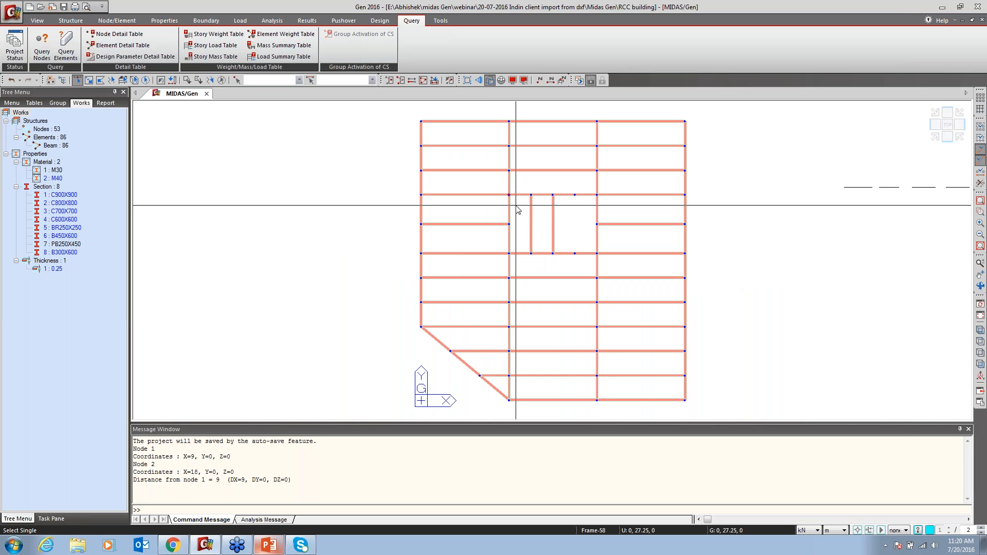
left_click(509, 252)
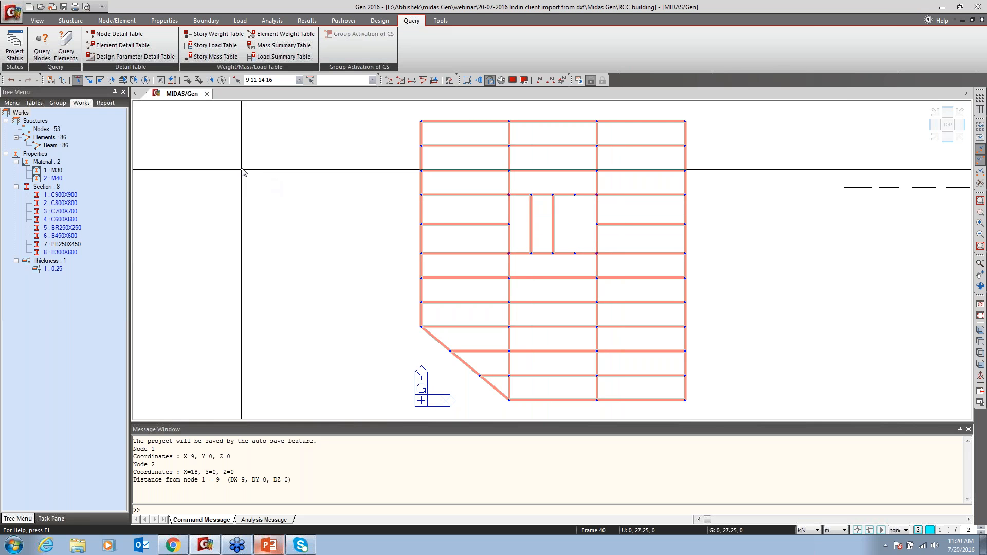
right_click(304, 133)
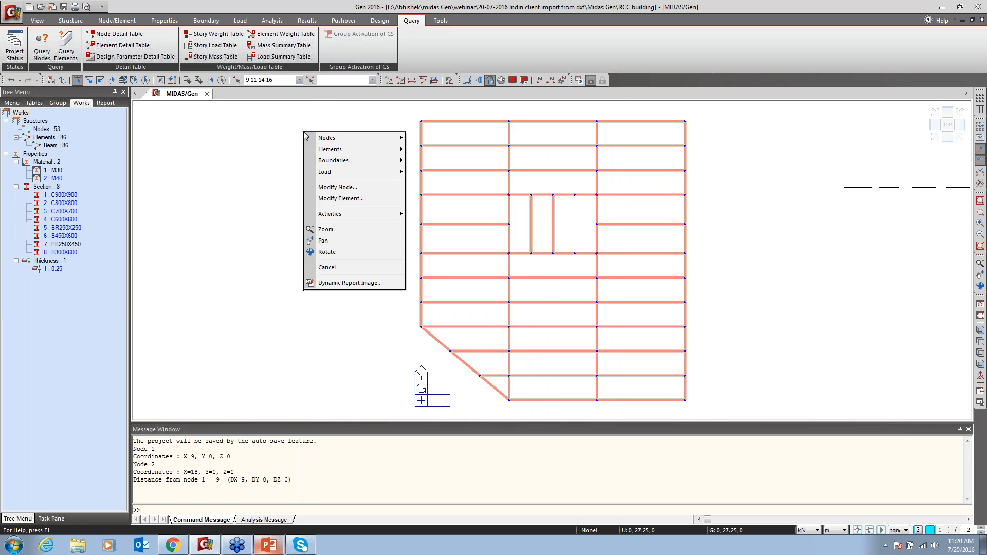
mouse_move(370, 149)
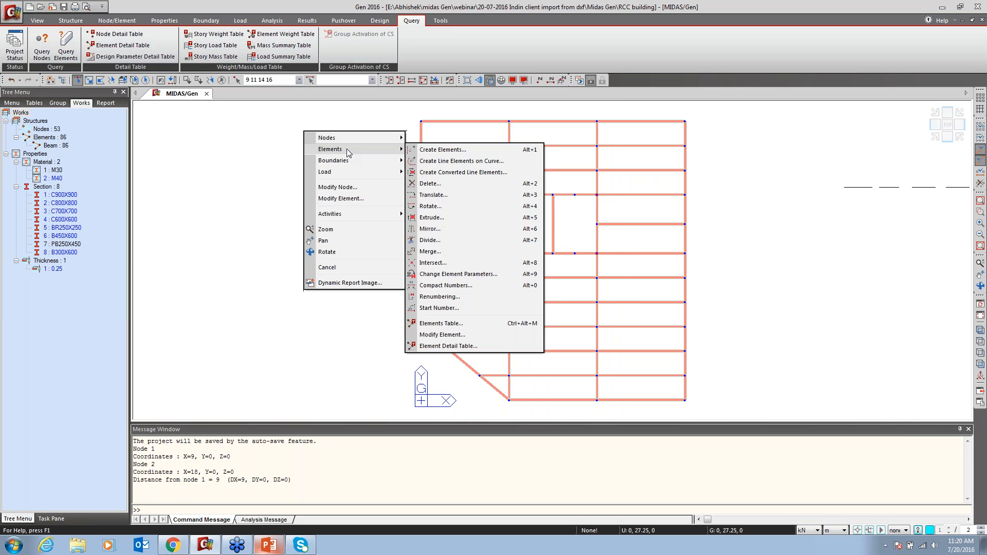
left_click(431, 218)
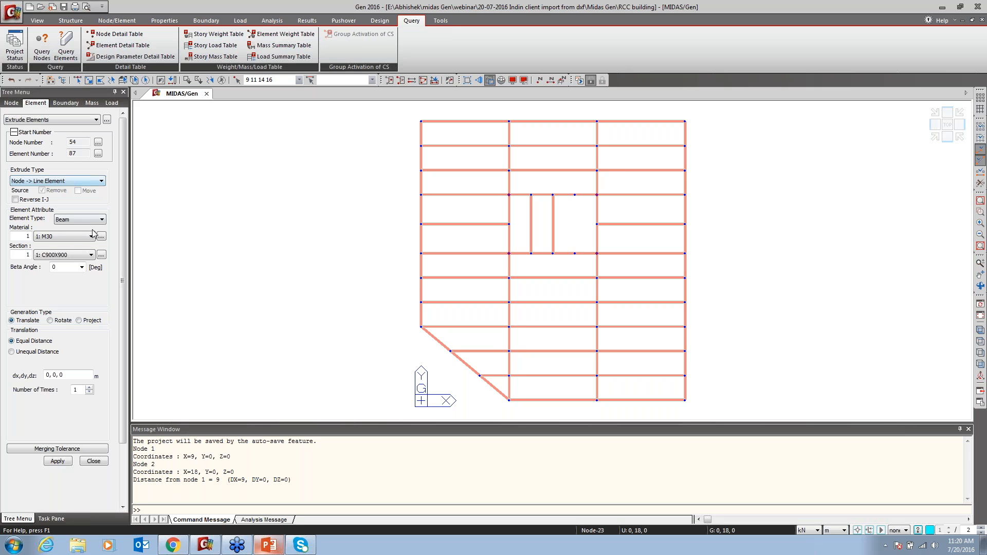
Set the extrusion to material M40, section C900X900 and a translation of 0, 0, -6 m.
left_click(74, 237)
left_click(56, 255)
left_click(65, 255)
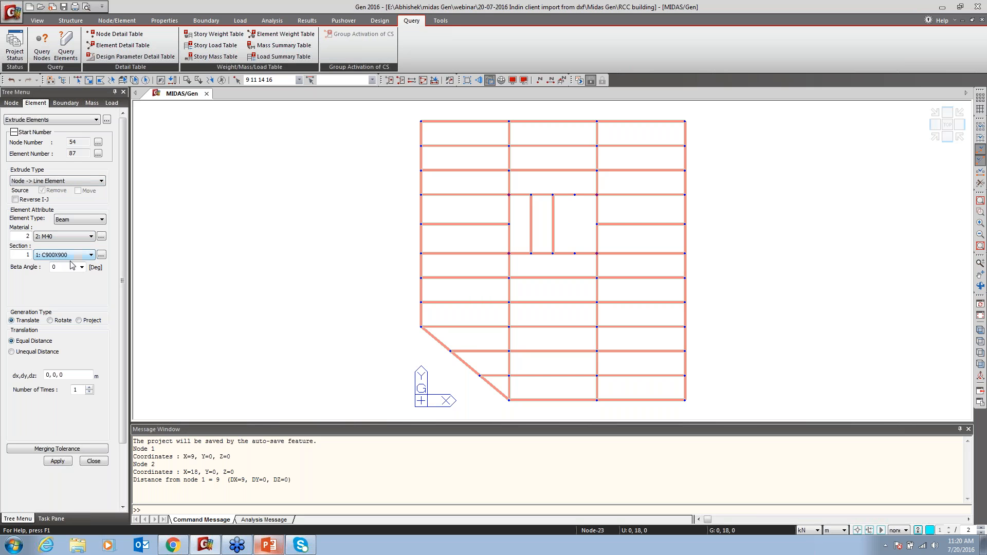
scroll(118, 296, "down", 3)
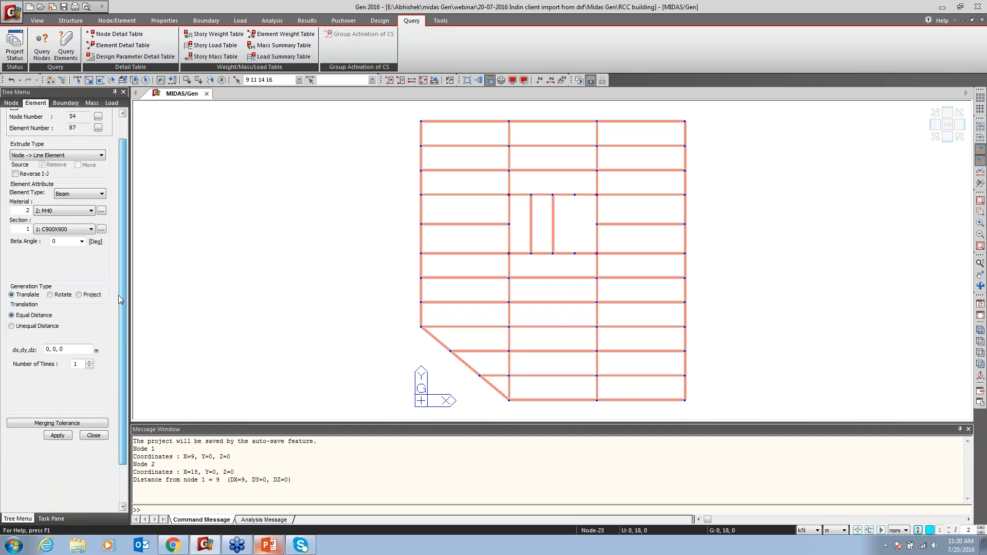
key("Tab")
key("BackSpace")
type("-6")
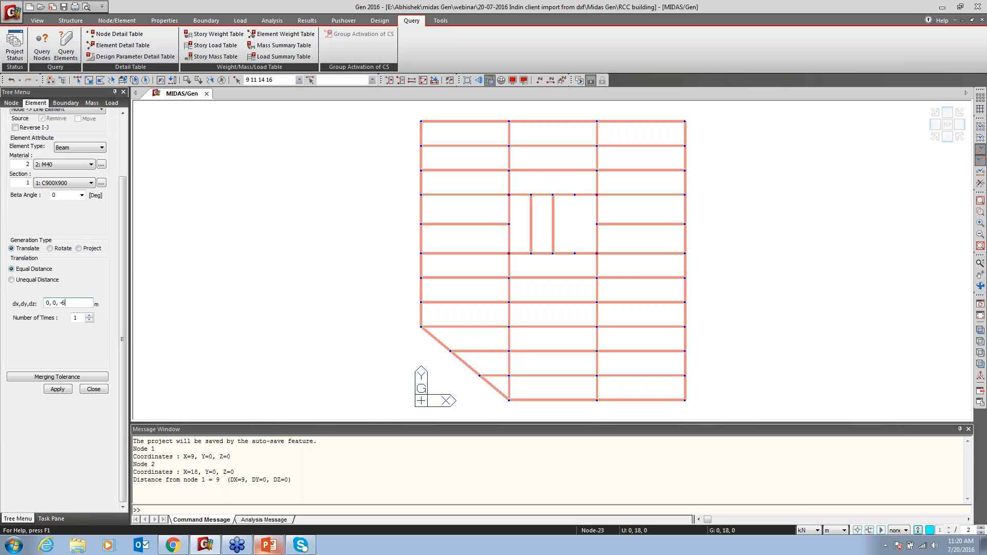
Check the storey heights on the PowerPoint Elevation View slide, return to midas Gen and extrude the four C900X900 columns, viewed in isometric.
left_click(270, 545)
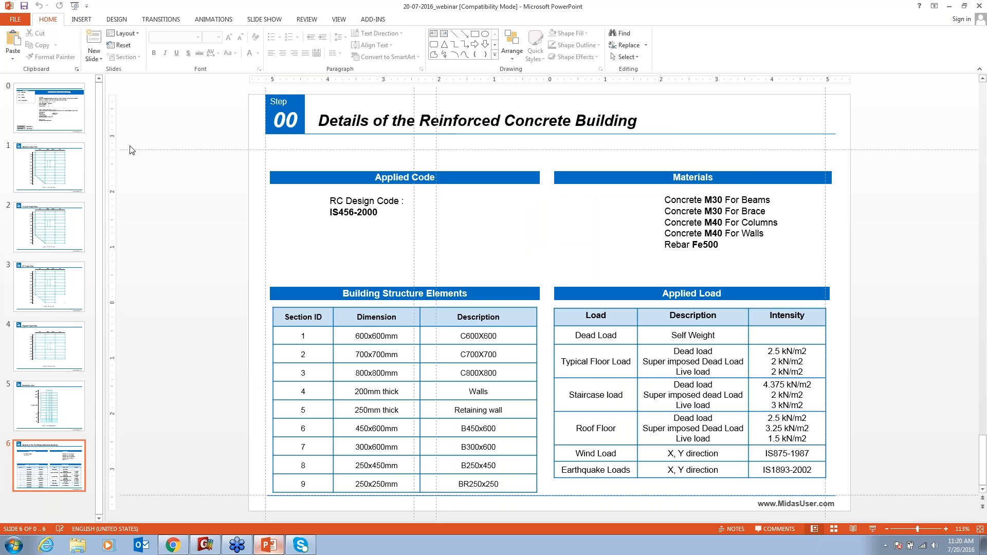
left_click(47, 393)
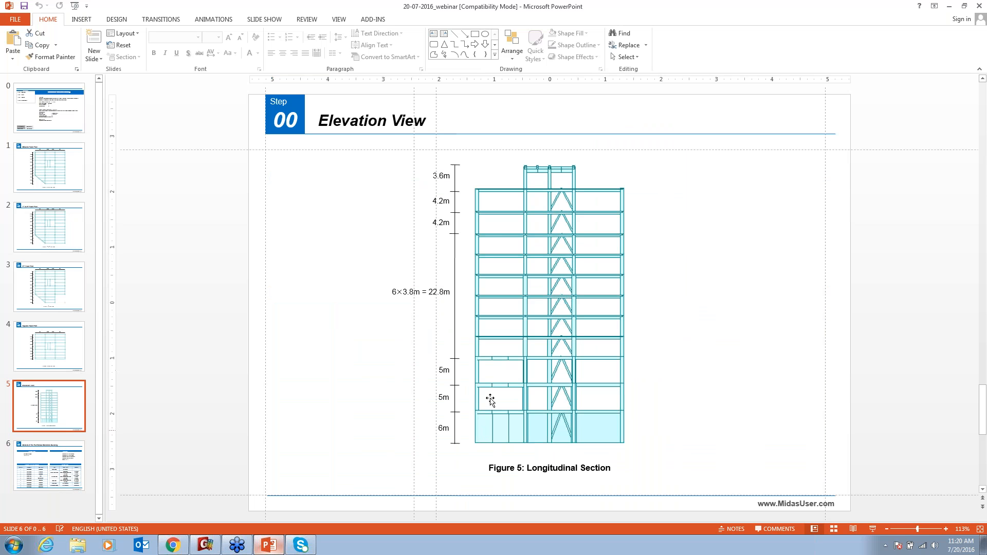
left_click(952, 7)
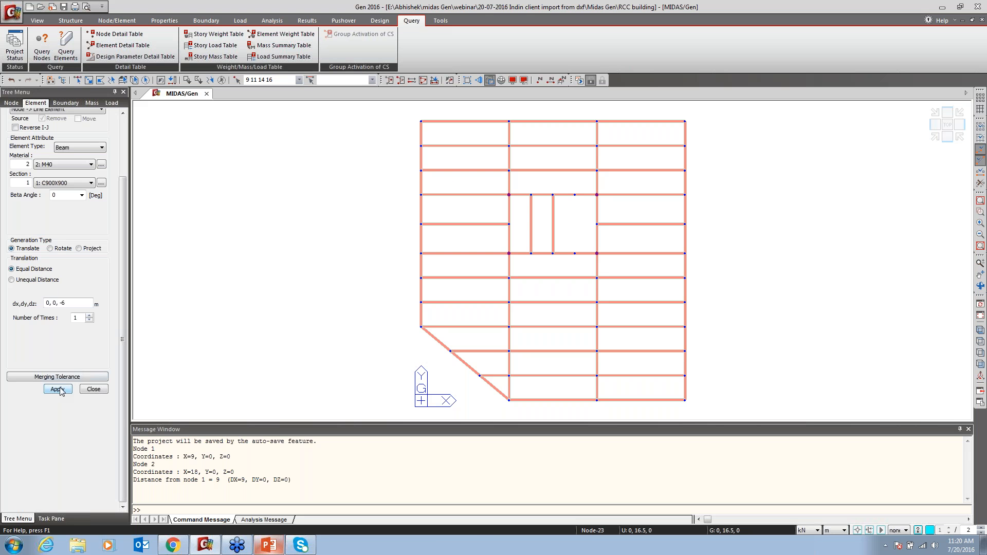
left_click(981, 329)
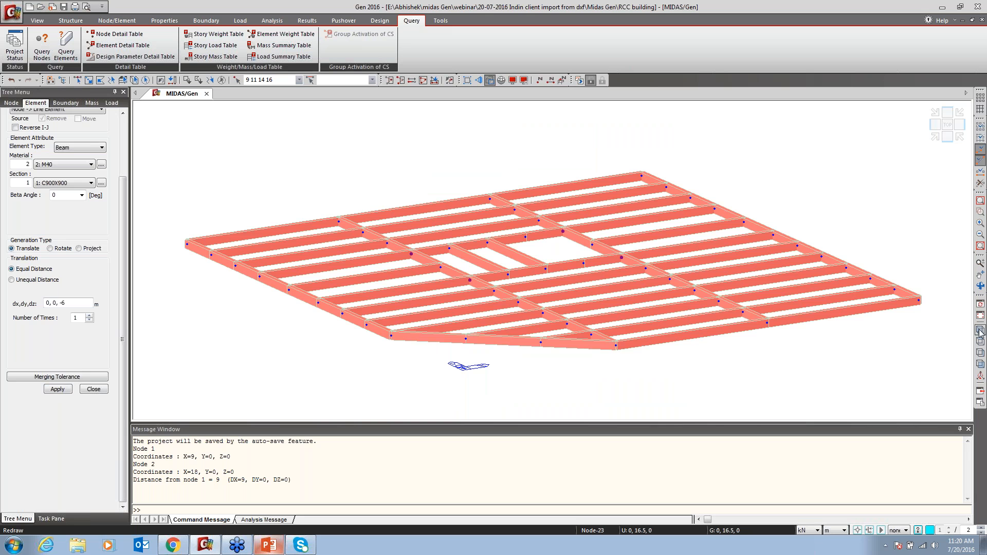
left_click(57, 389)
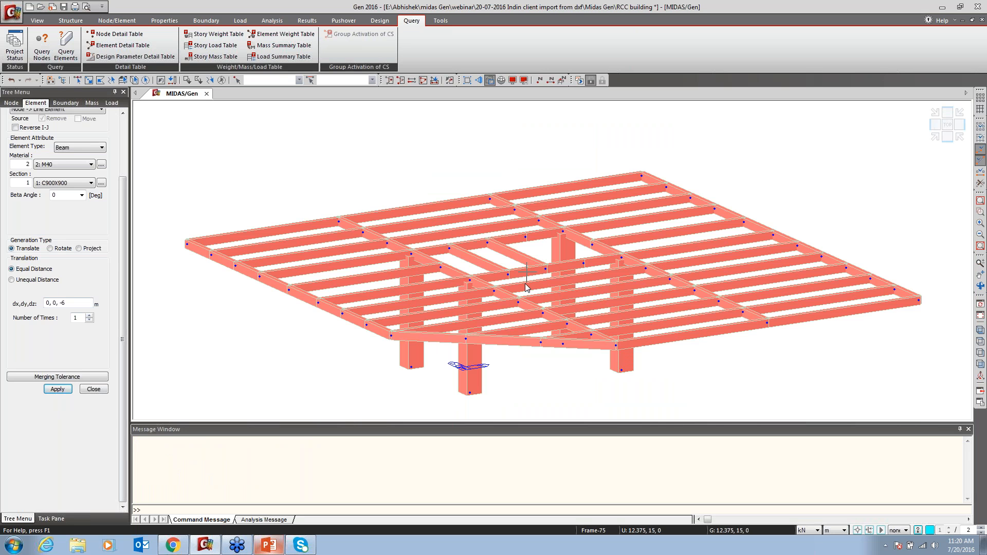
Extrude C700X700 columns from the two inner upper-edge nodes and the four outer side-edge nodes level with the central bay.
mouse_move(527, 287)
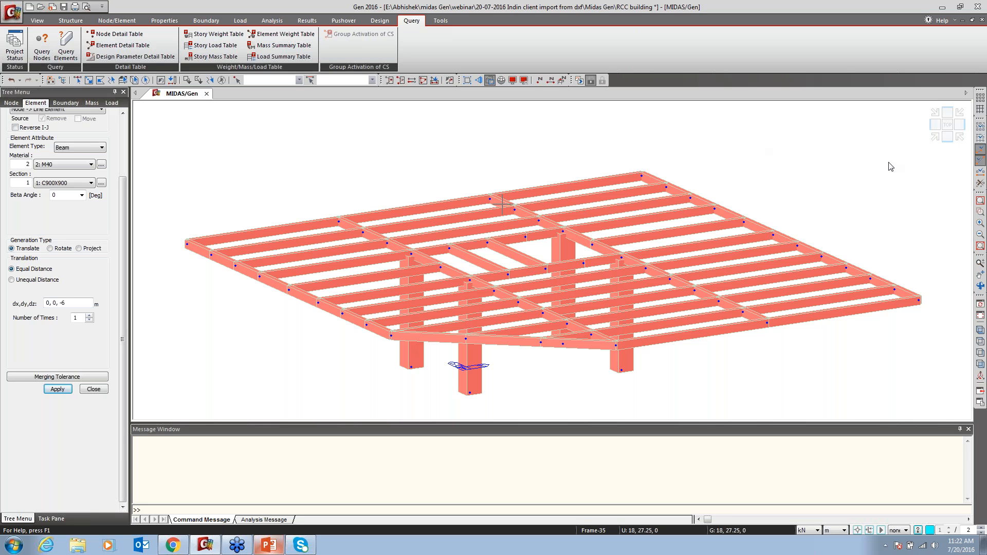
left_click(947, 126)
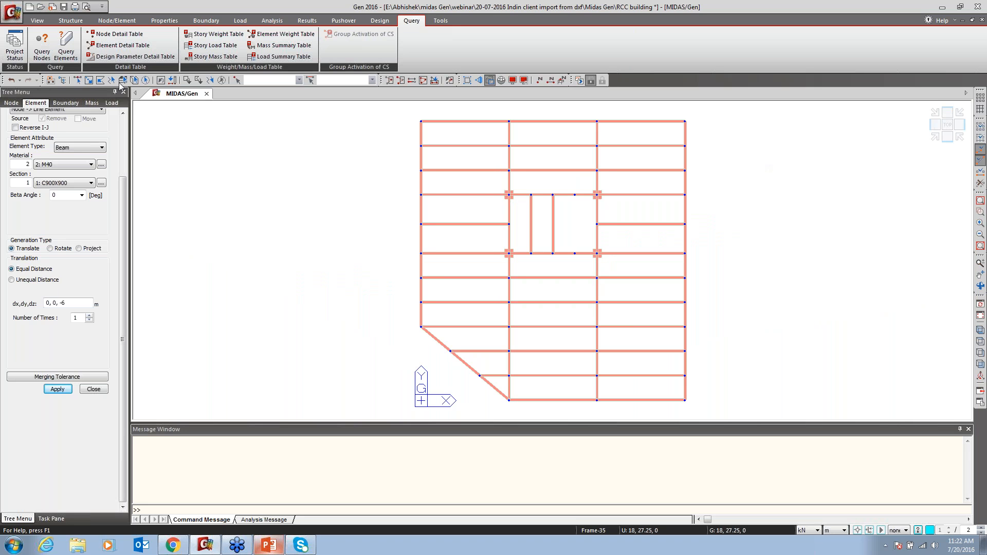
left_click(84, 80)
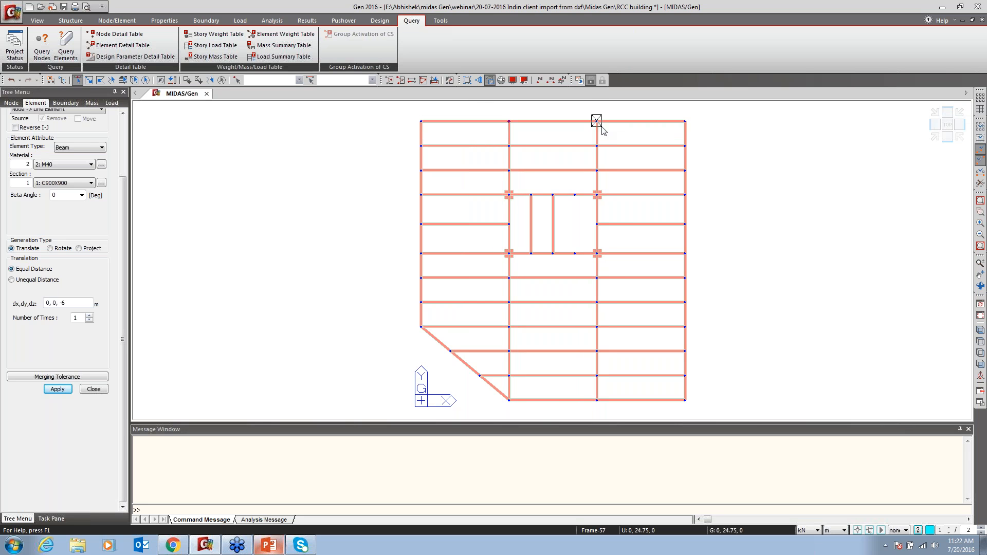
left_click(548, 208)
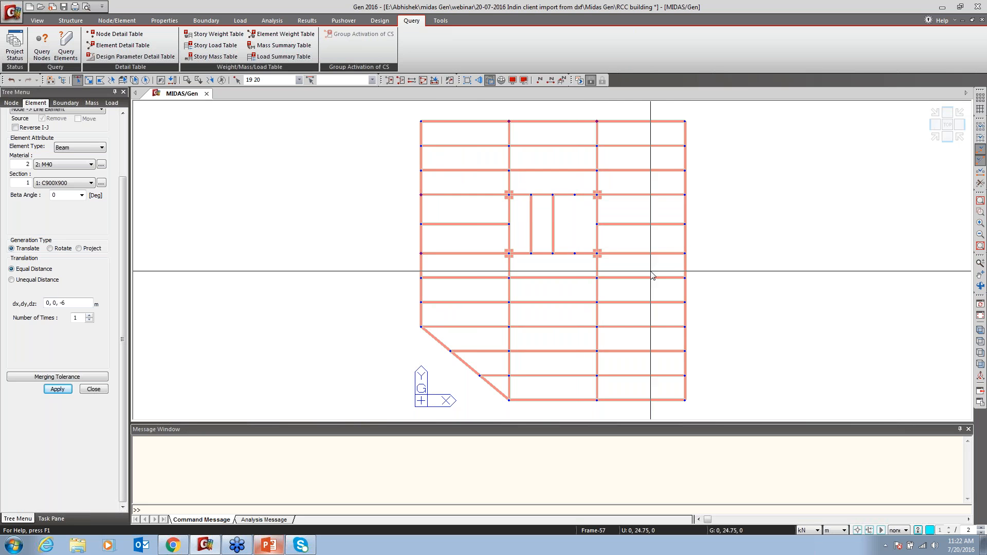
left_click(686, 195)
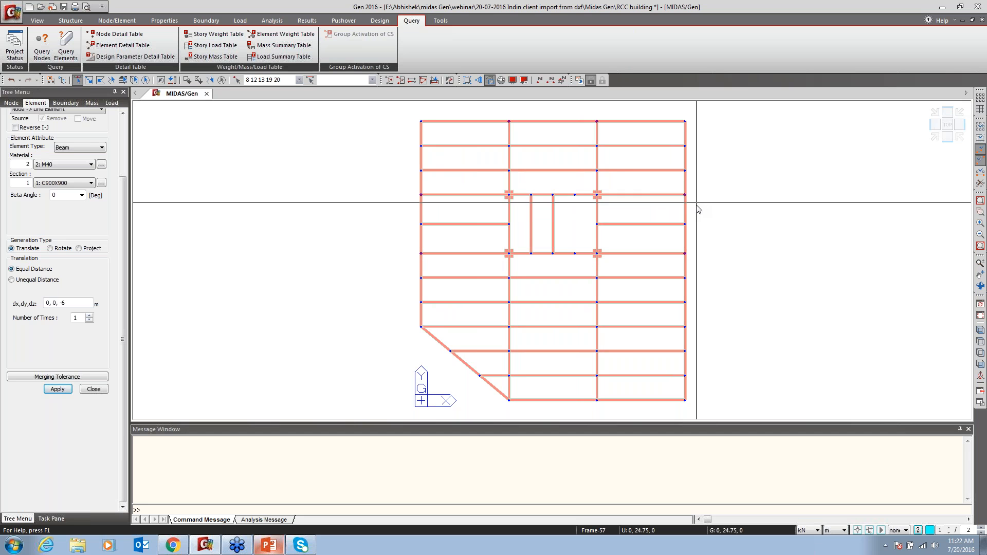
left_click(531, 210)
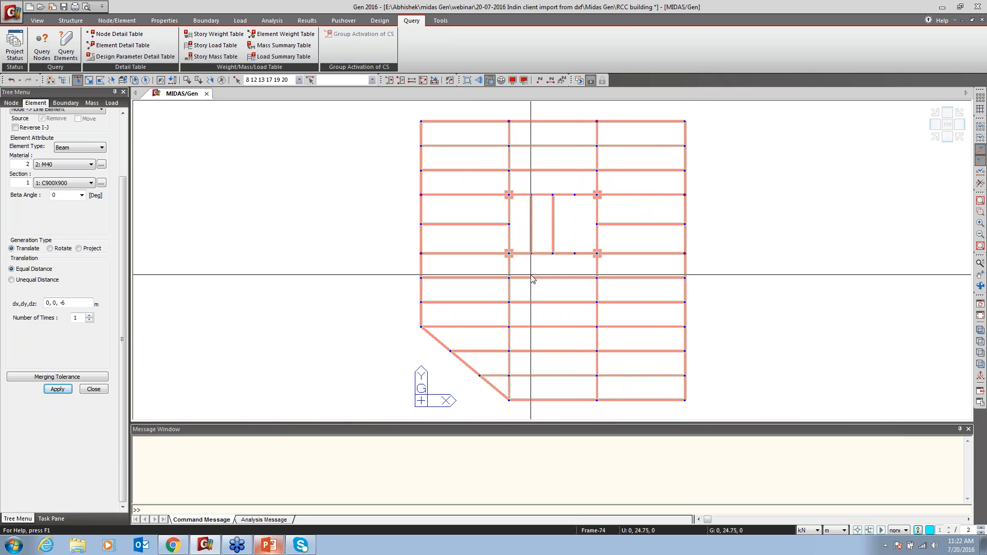
left_click(72, 183)
left_click(67, 206)
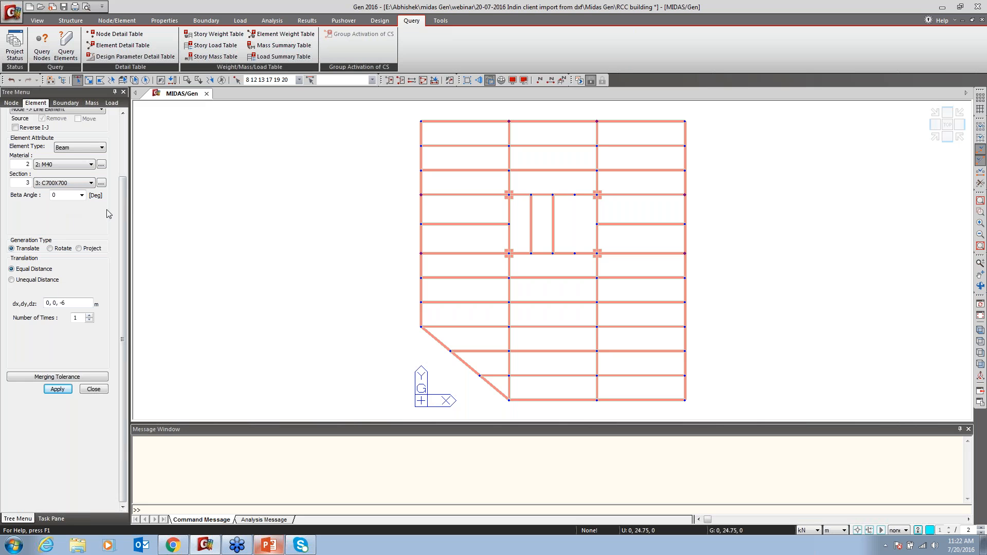
left_click(62, 390)
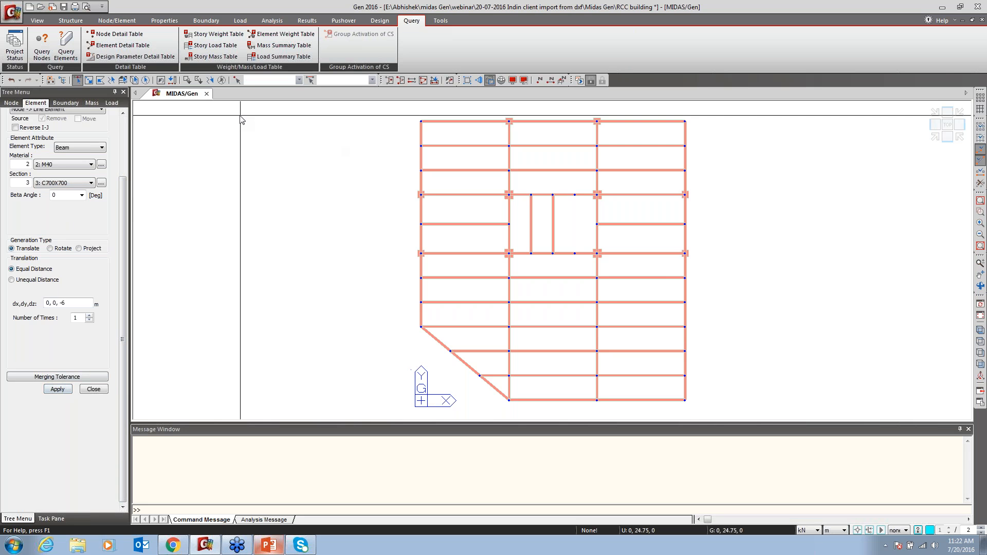
Extrude C700X700 columns from the plan's two upper corners and the two side-edge nodes level with the start of the chamfer.
left_click(421, 121)
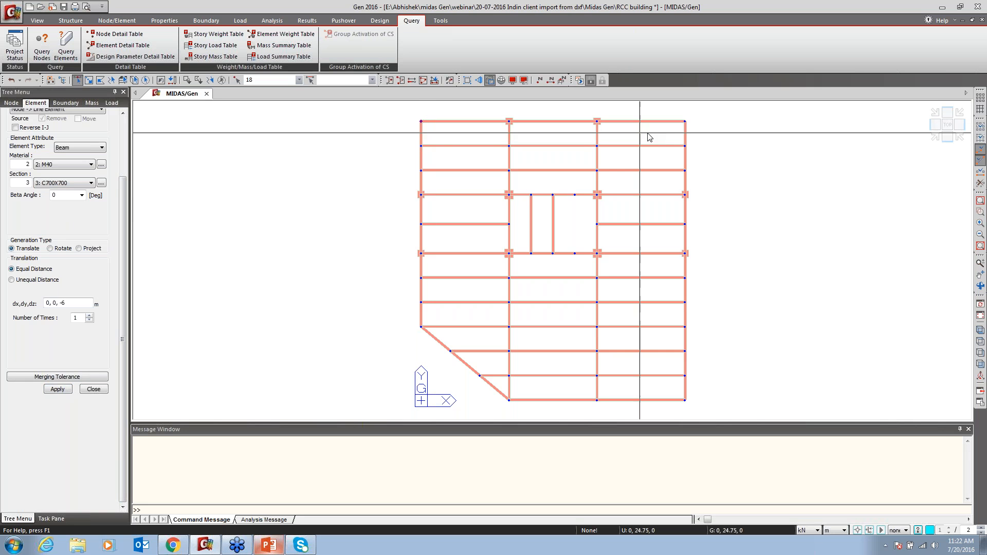
left_click(684, 121)
left_click(421, 329)
left_click(685, 327)
left_click(596, 351)
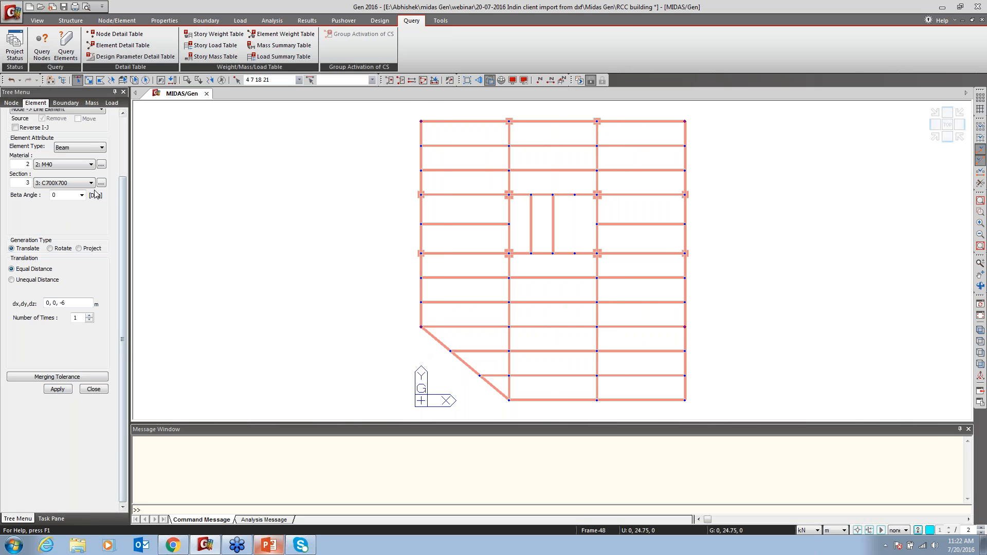
left_click(57, 388)
left_click(58, 388)
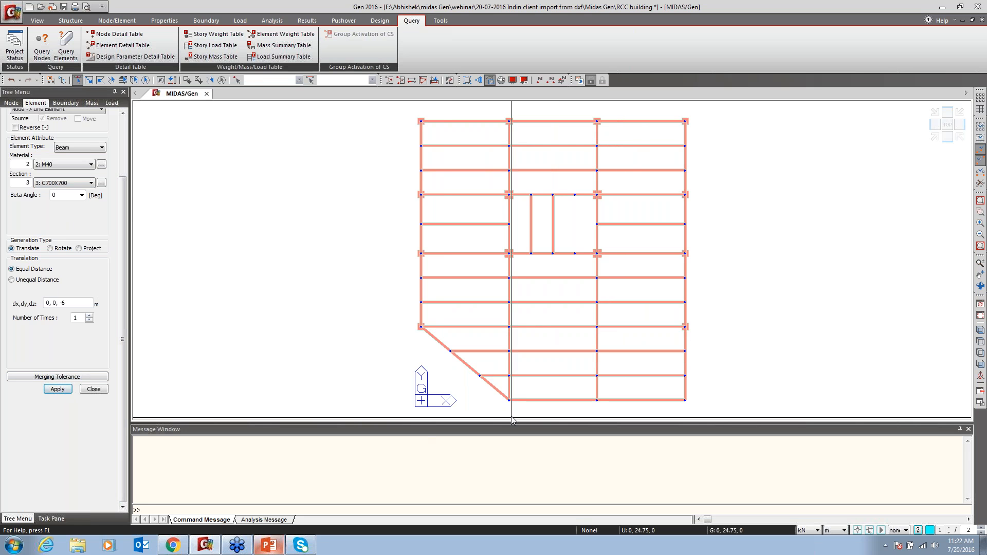
Extrude C600X600 columns from the three nodes on the plan's lower edge.
left_click(594, 400)
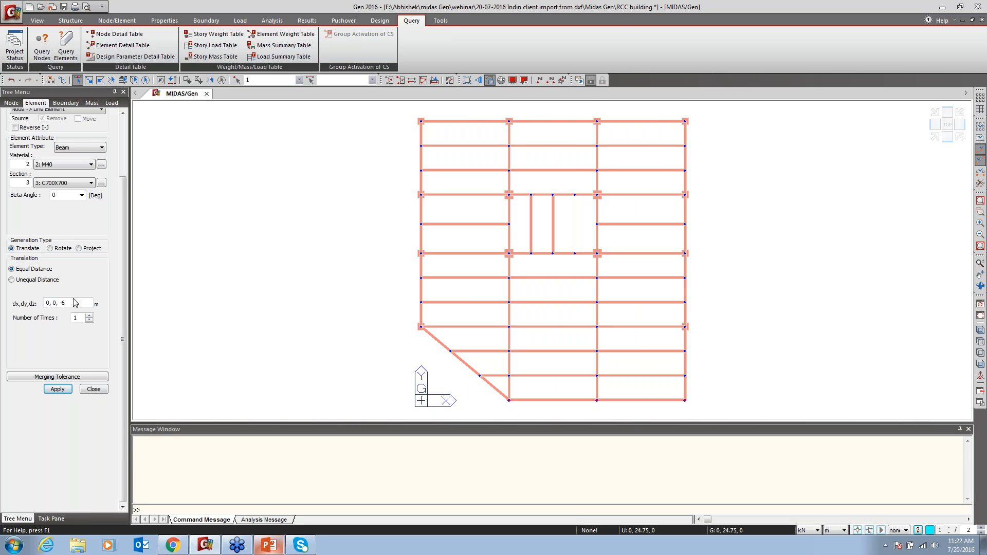
left_click(67, 183)
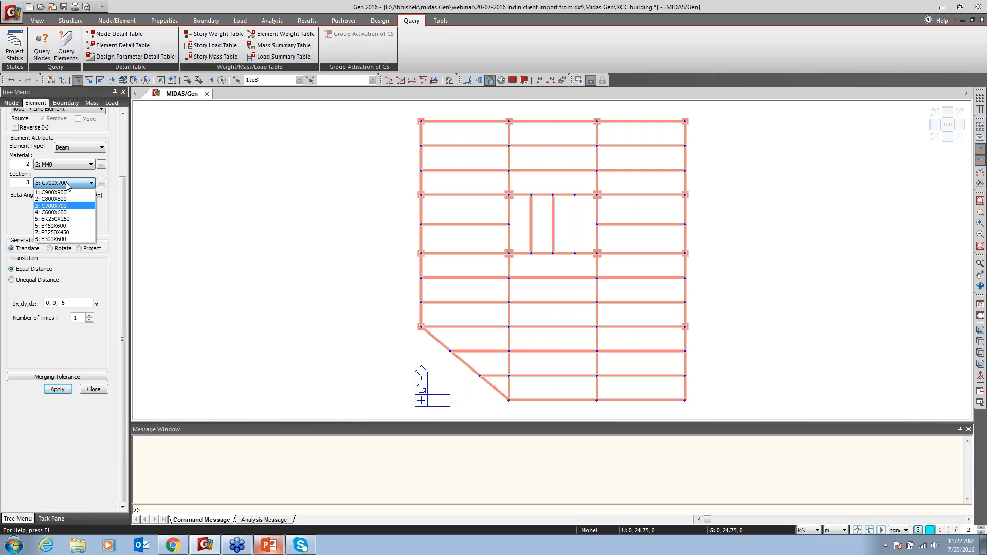
left_click(60, 212)
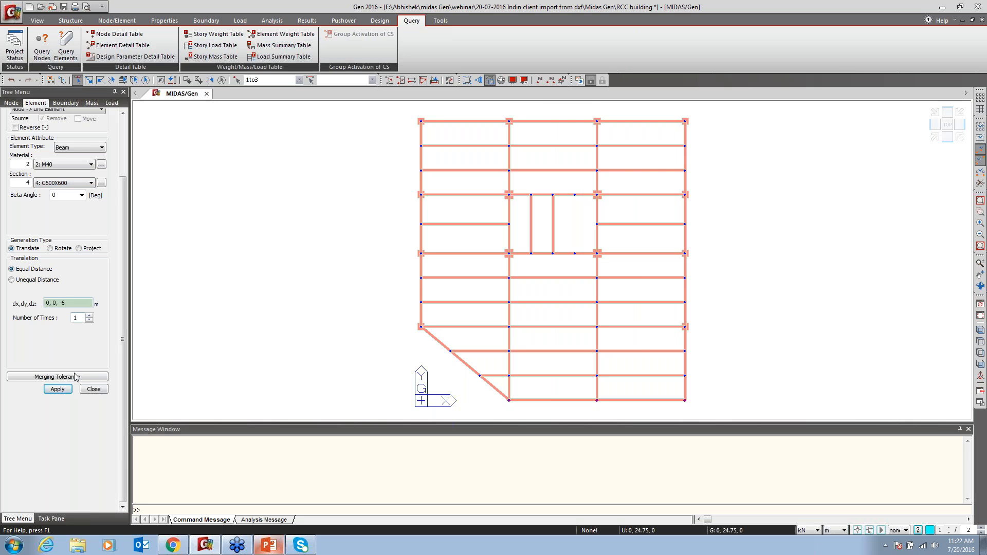
left_click(61, 389)
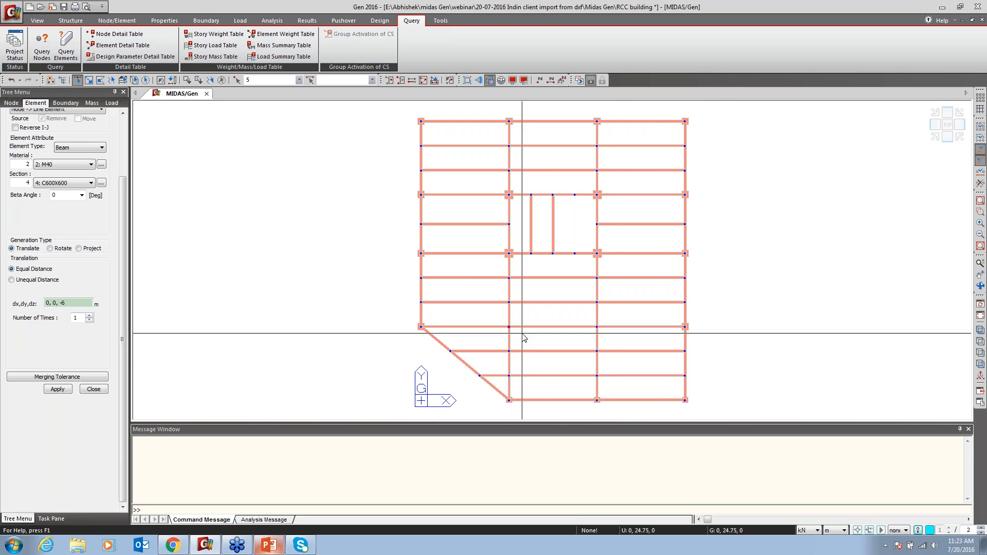
Extrude C900X900 columns from the two interior nodes level with the start of the chamfered edge.
left_click(607, 337)
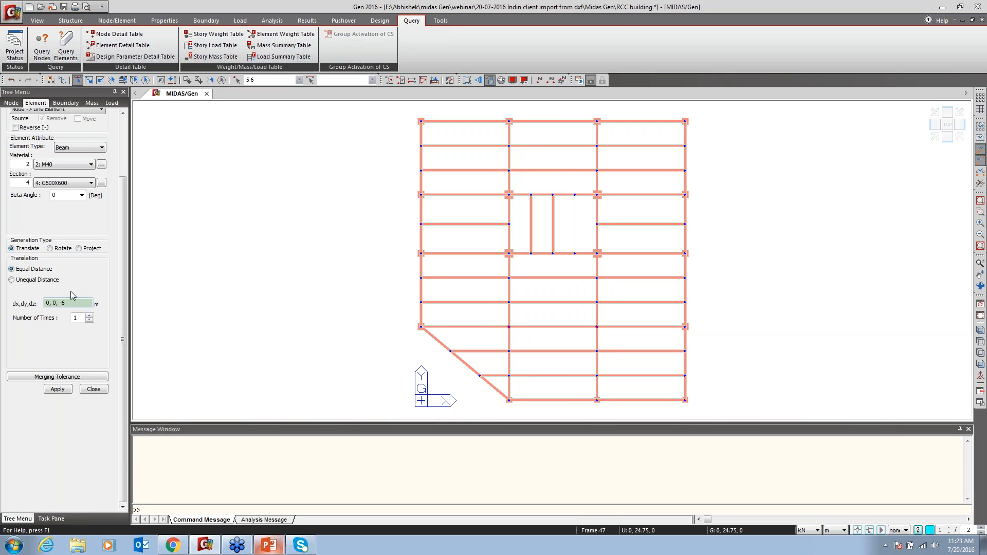
left_click(74, 184)
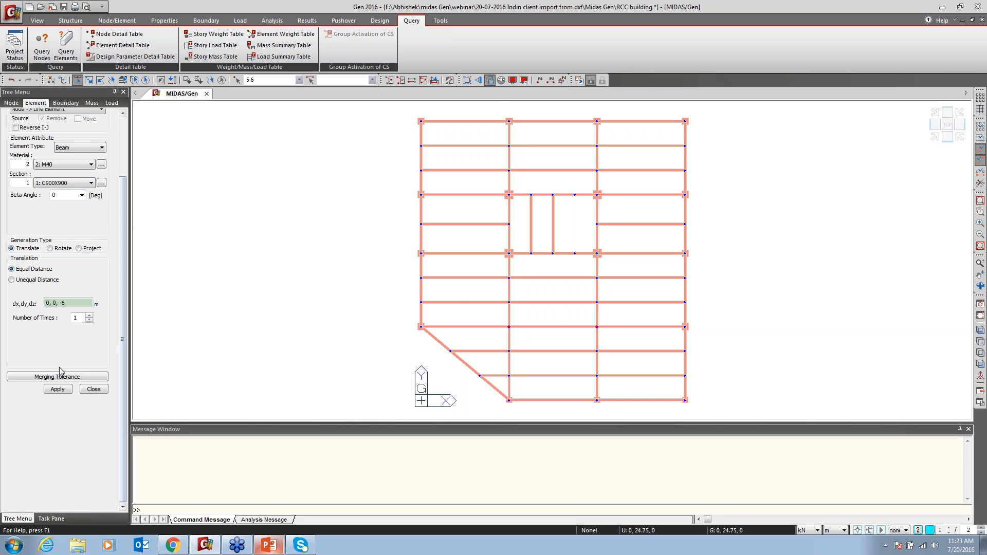
left_click(58, 389)
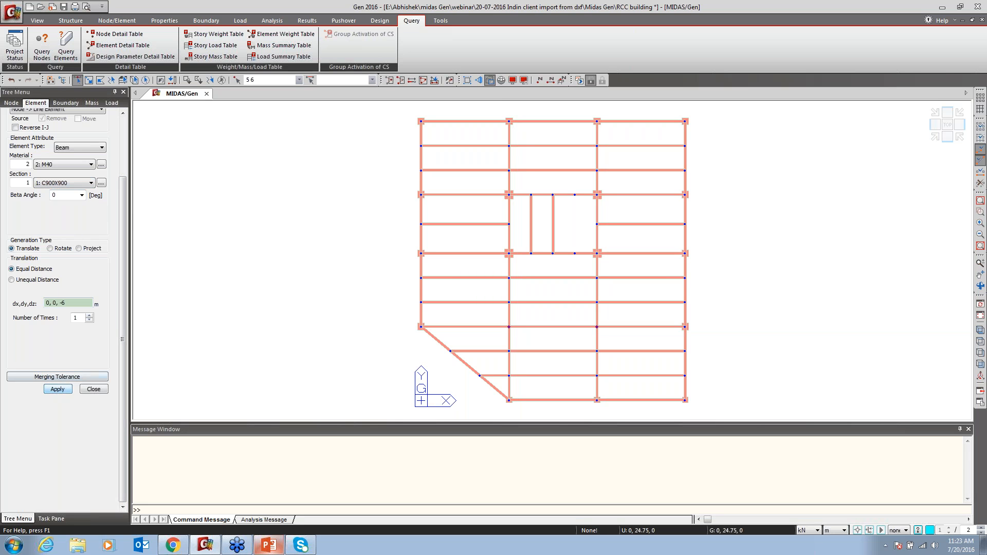
Extrude C700X700 columns from the two end nodes of the second short beam inside the central bay, and show the isometric view.
left_click(553, 200)
left_click(560, 264)
left_click(61, 184)
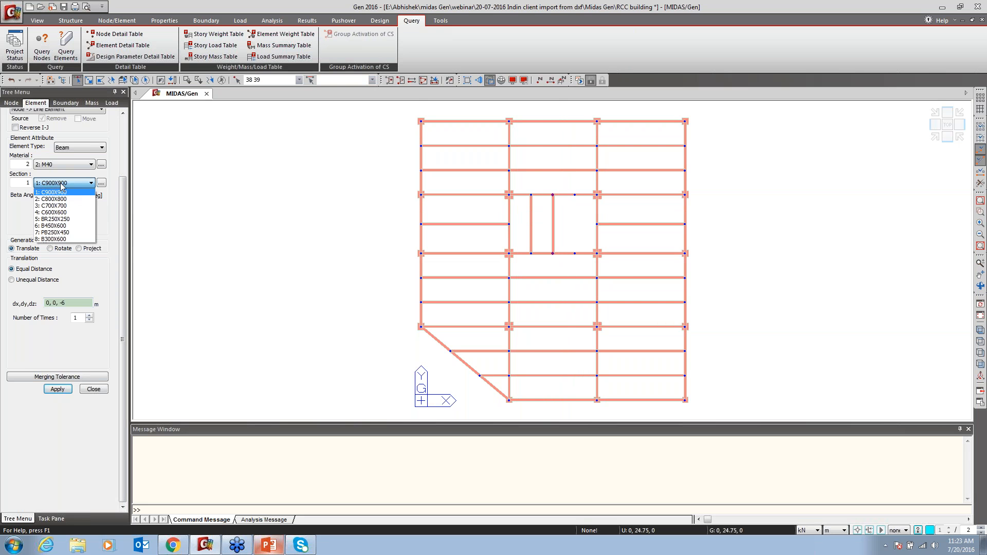
left_click(51, 206)
left_click(58, 389)
left_click(980, 329)
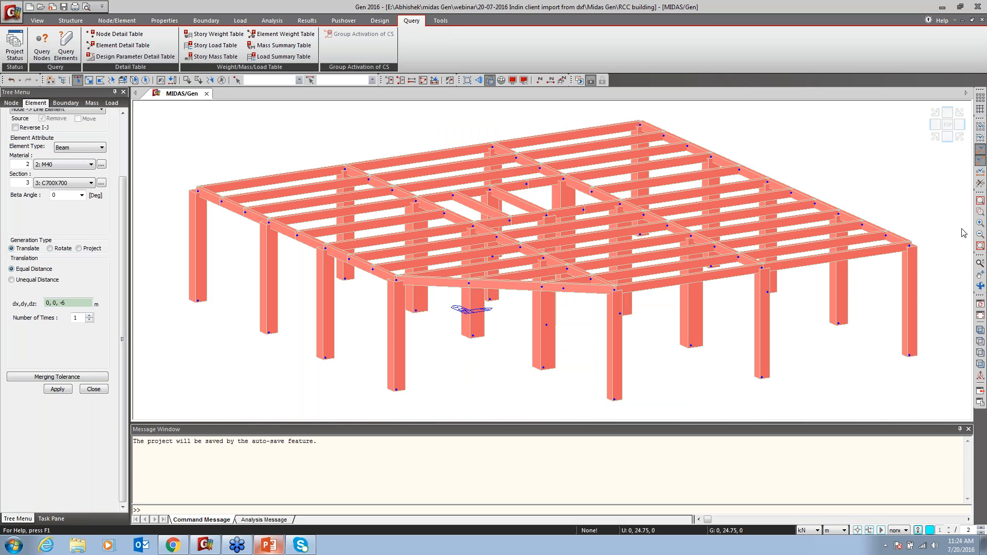
Select the beams along the plan's chamfered edge, the adjoining long side edge and the upper edge, and show the isometric view.
left_click(949, 126)
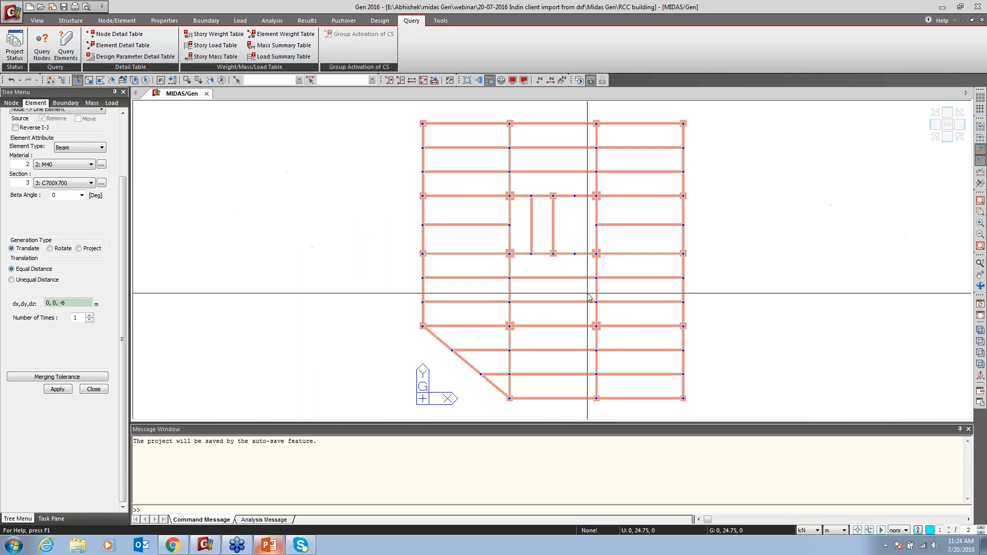
left_click(463, 362)
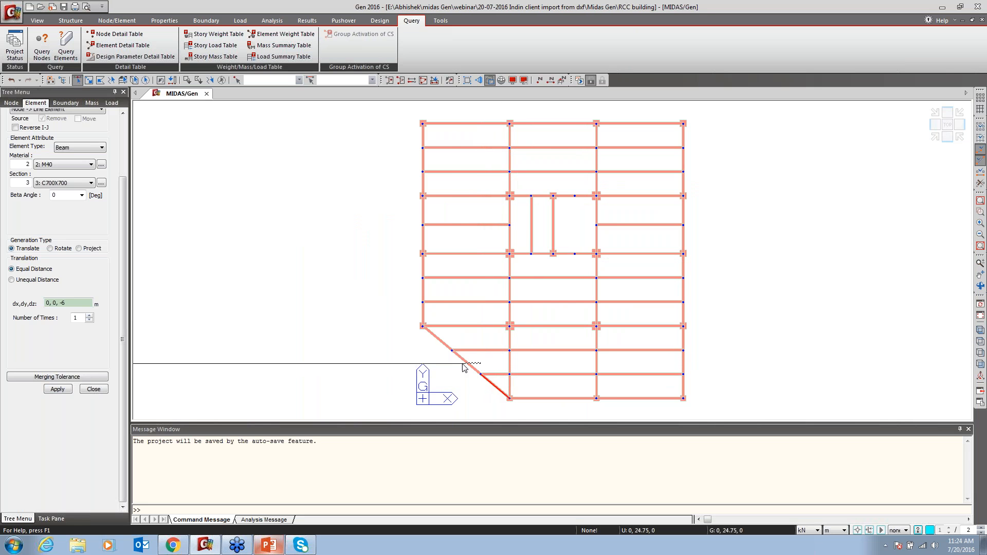
left_click(446, 345)
left_click(420, 314)
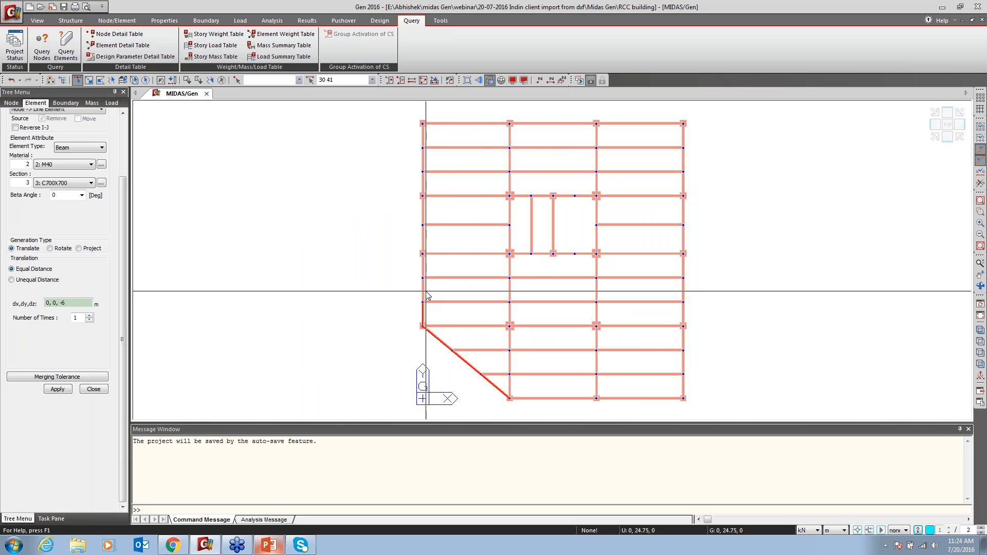
left_click(422, 265)
left_click(423, 239)
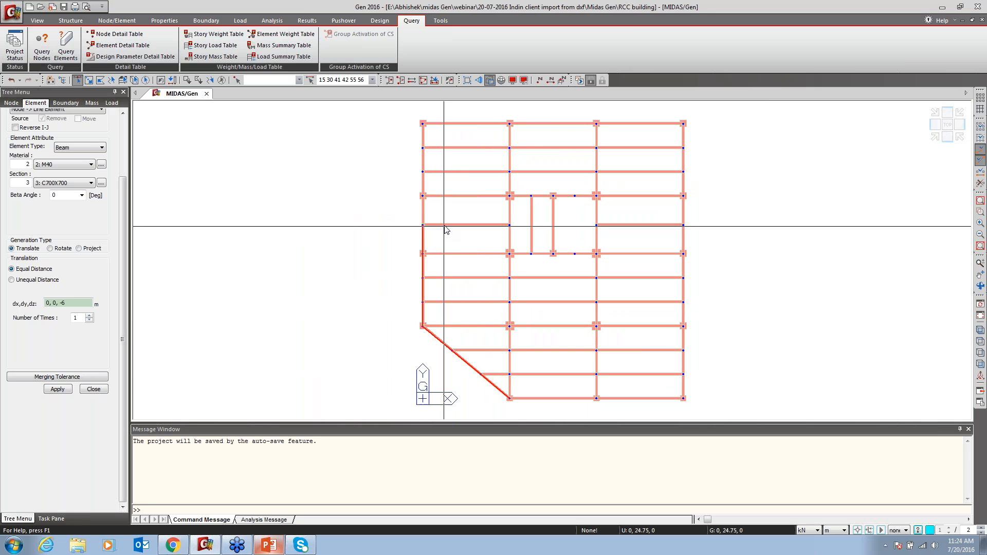
left_click(422, 210)
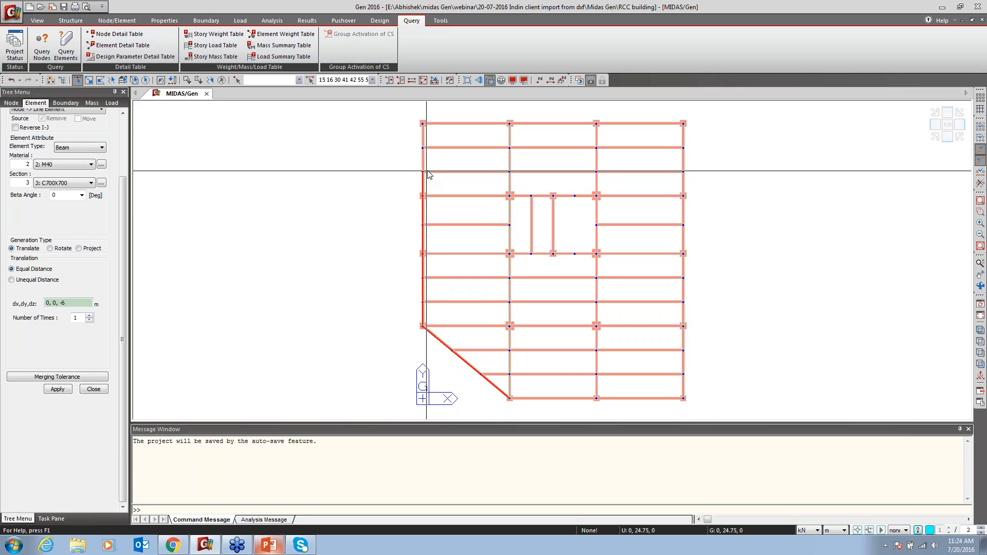
left_click(423, 135)
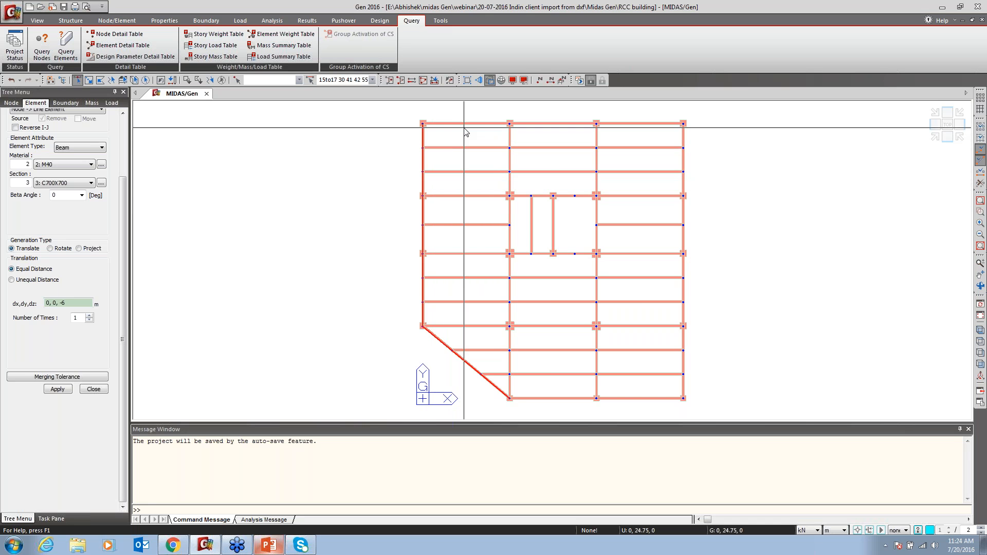
left_click(640, 124)
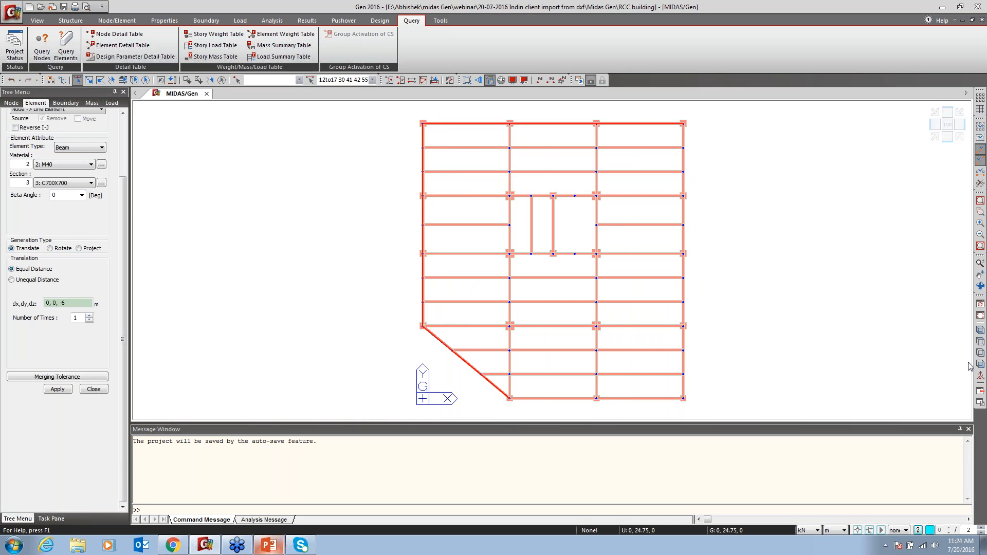
left_click(981, 331)
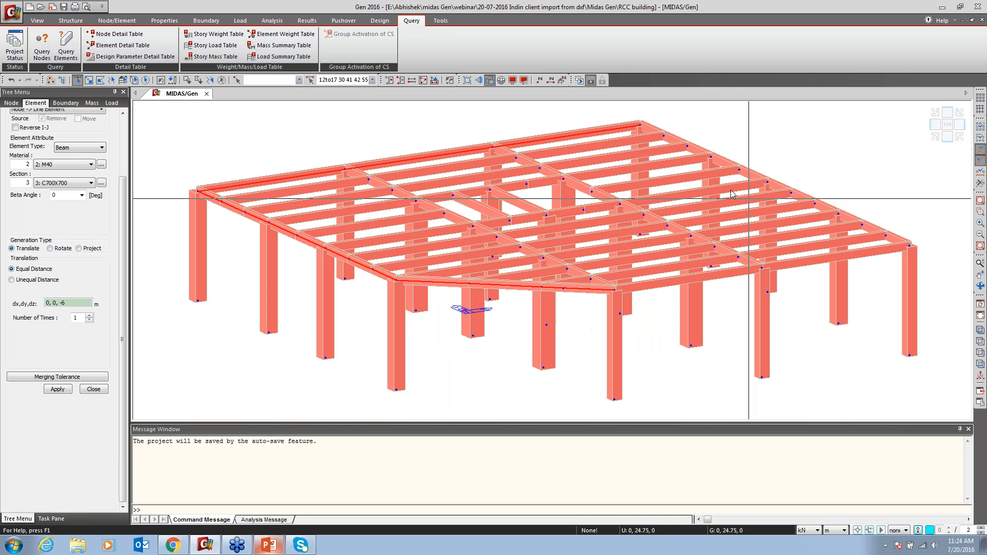
Start extruding the selected beams with the extrude type Line Elem. -> Planar Elem.
right_click(452, 365)
mouse_move(472, 368)
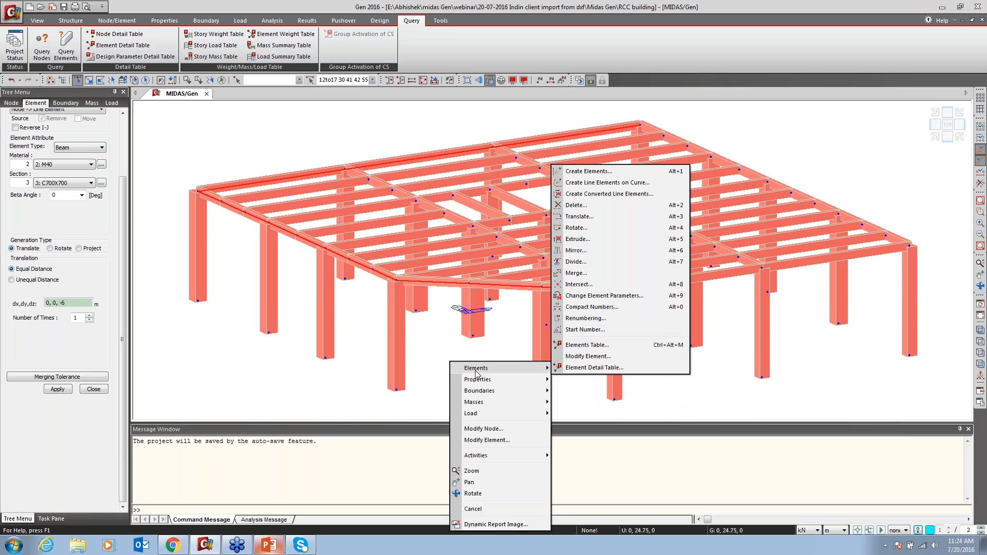
left_click(590, 246)
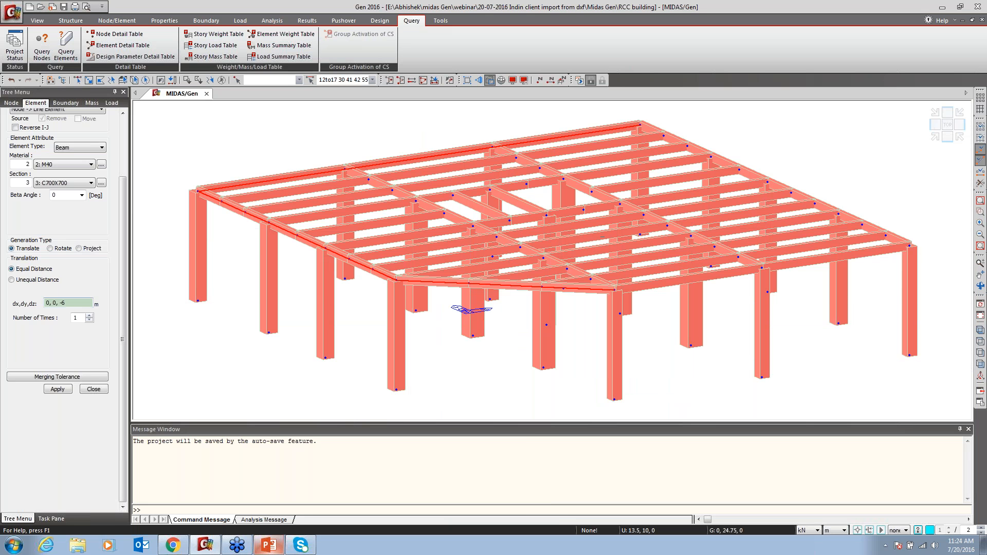
left_click_drag(125, 365, 125, 306)
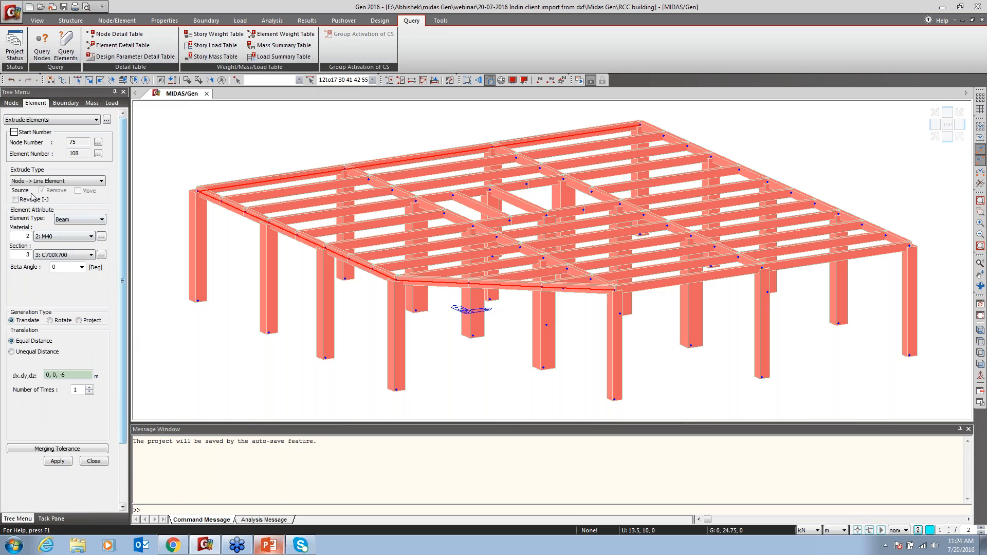
left_click(83, 182)
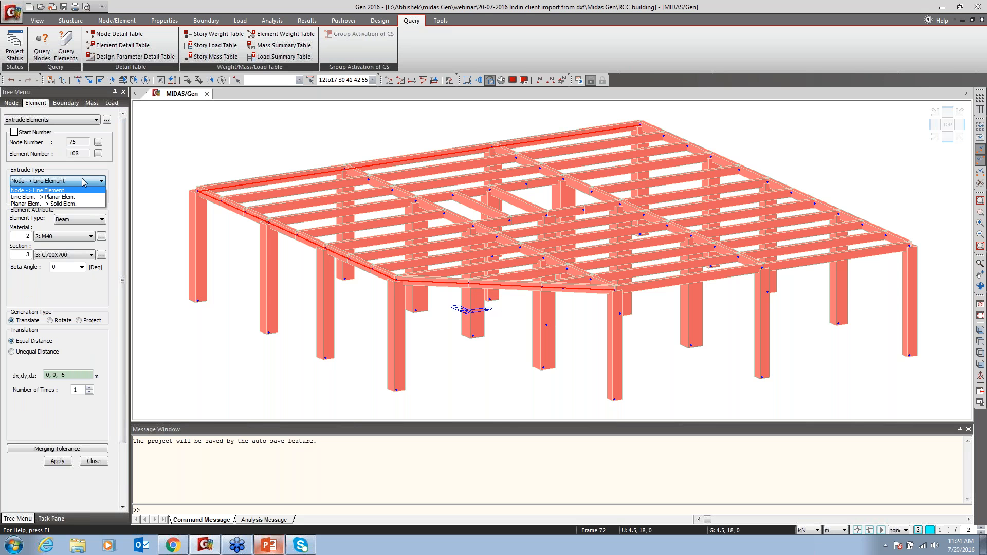
left_click(23, 197)
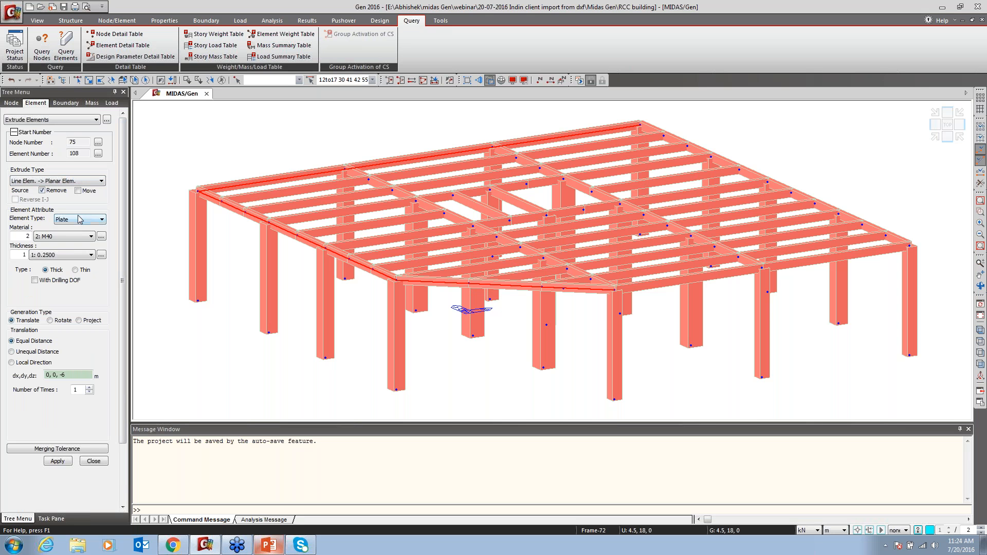
Extrude the selected beams by 0, 0, -6 m into M40 plate-type walls of thickness 0.25 with wall ID 1.
left_click(80, 220)
left_click(66, 241)
left_click(76, 221)
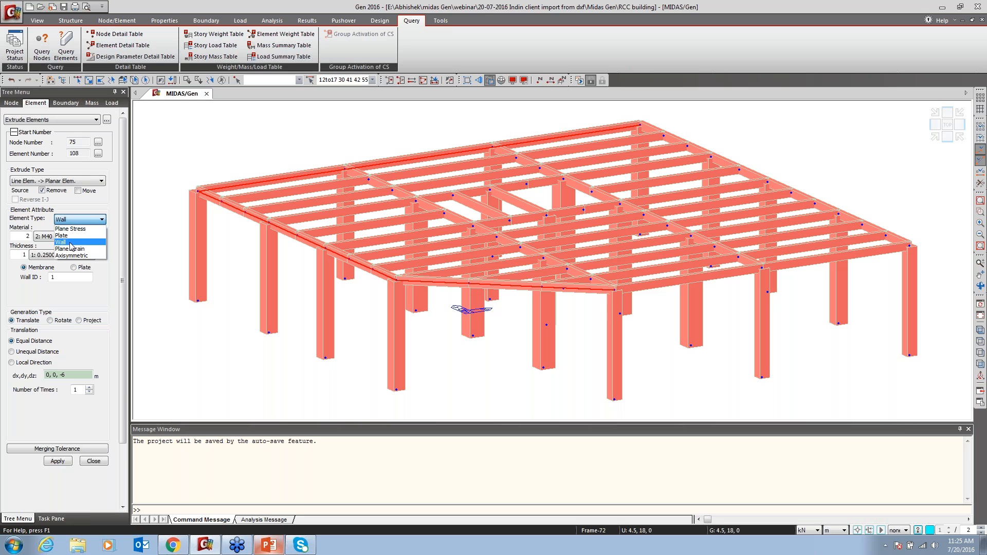
left_click(71, 243)
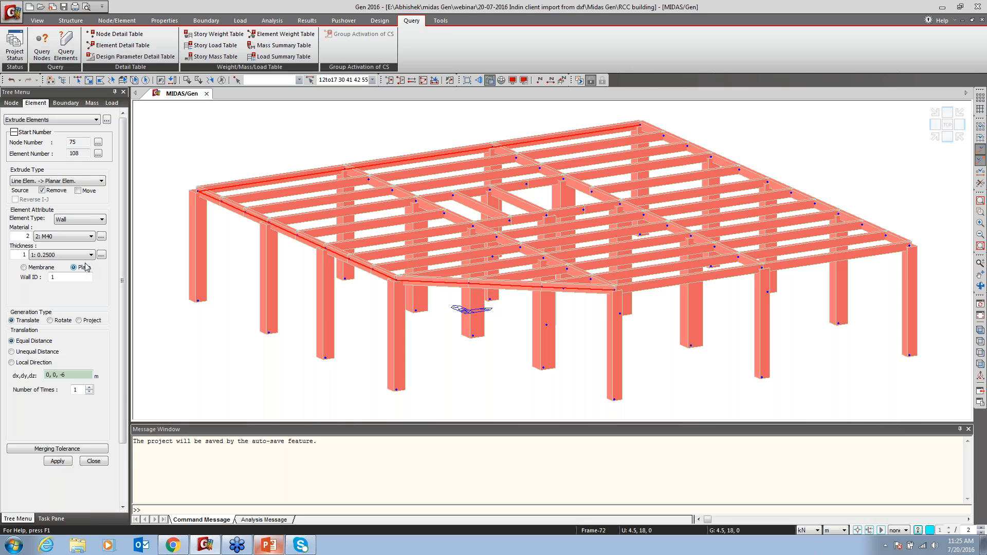
left_click(77, 220)
left_click(75, 222)
scroll(125, 366, "down", 3)
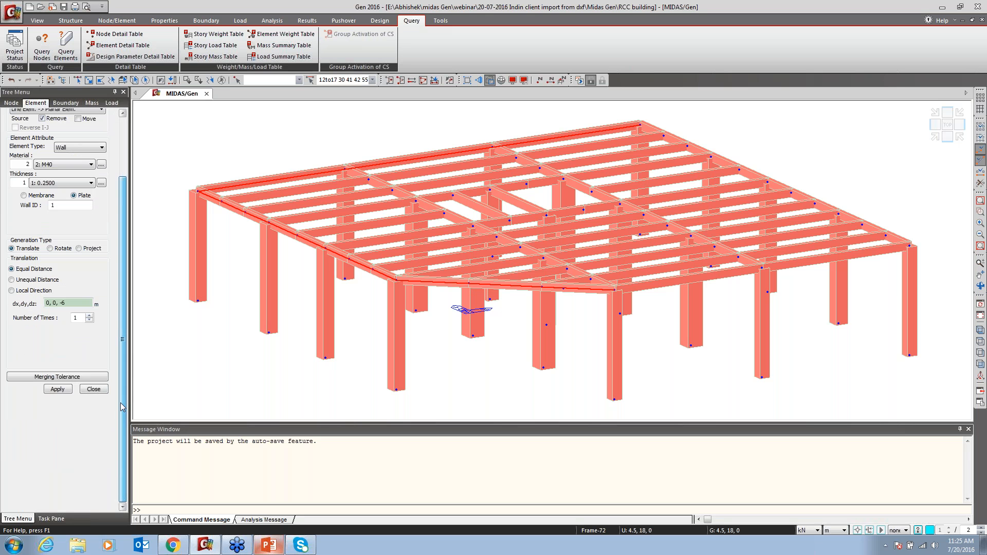
left_click(57, 389)
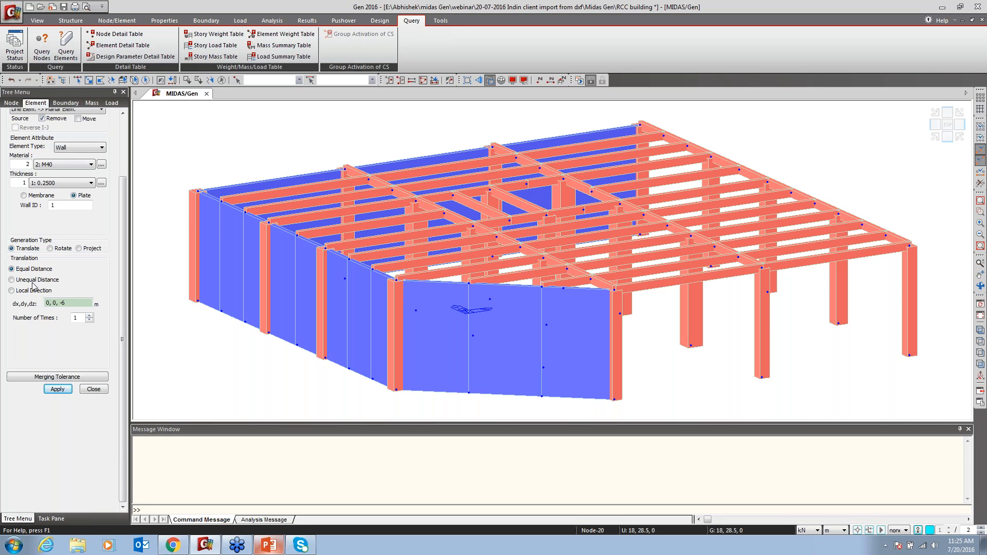
Close the extrusion settings, highlight all wall elements to examine them in the isometric and top views, and clear the selection.
double_click(54, 205)
left_click(93, 389)
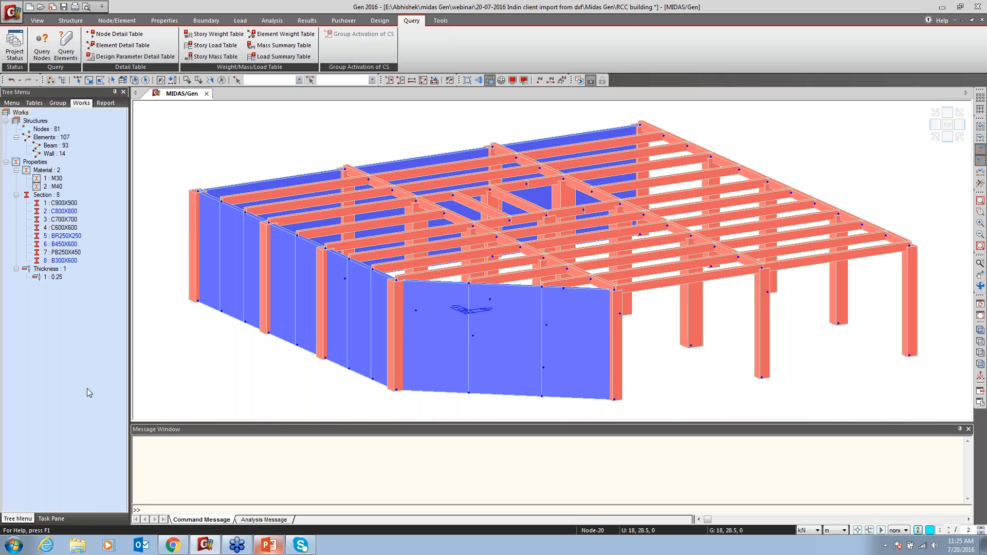
left_click(54, 137)
left_click(52, 153)
double_click(54, 154)
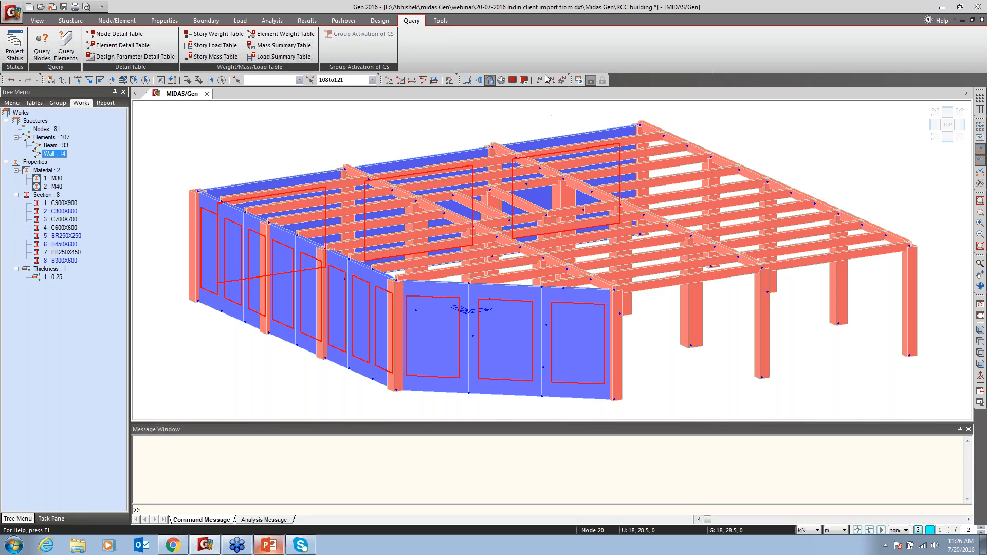
mouse_move(578, 173)
left_click(947, 125)
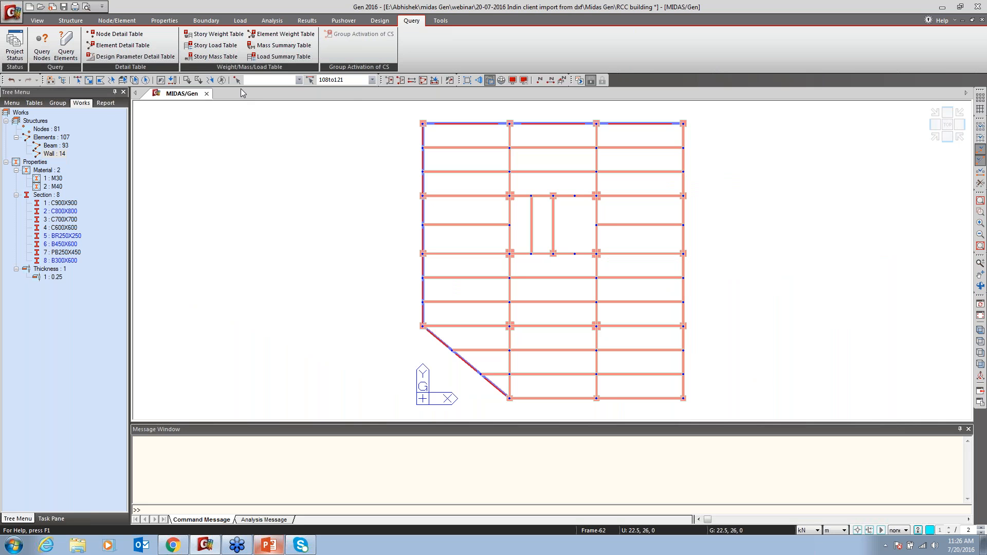
left_click(222, 80)
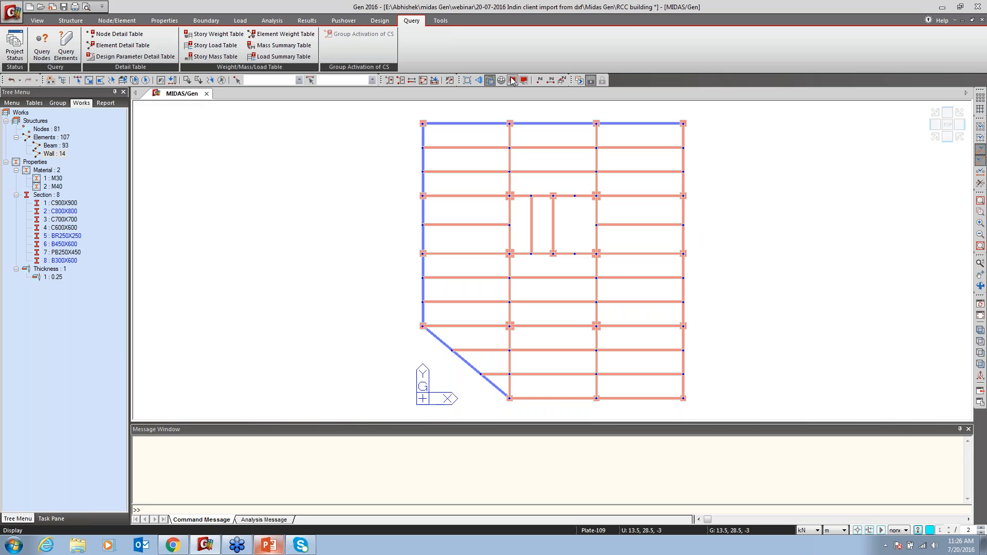
Turn on the display of wall IDs for the elements.
left_click(30, 21)
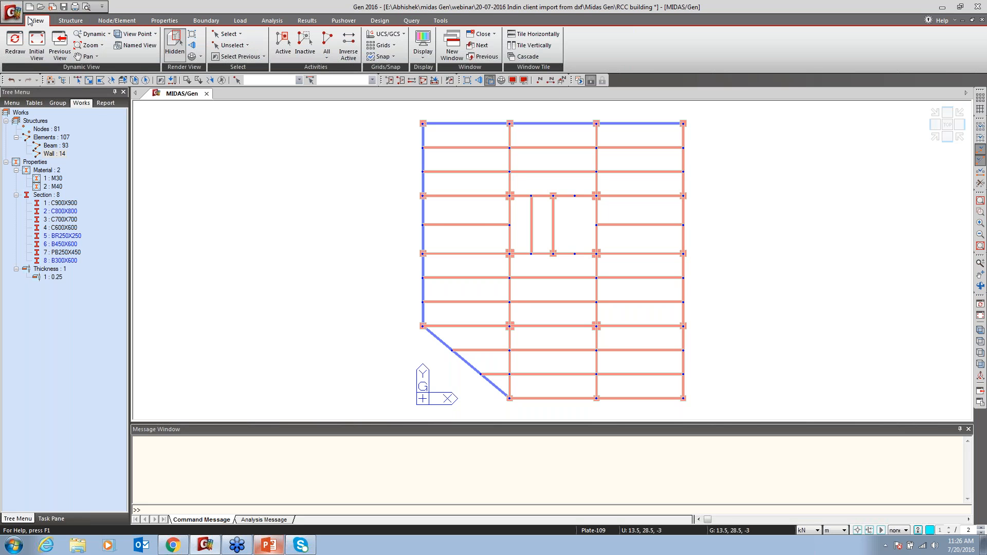
left_click(423, 56)
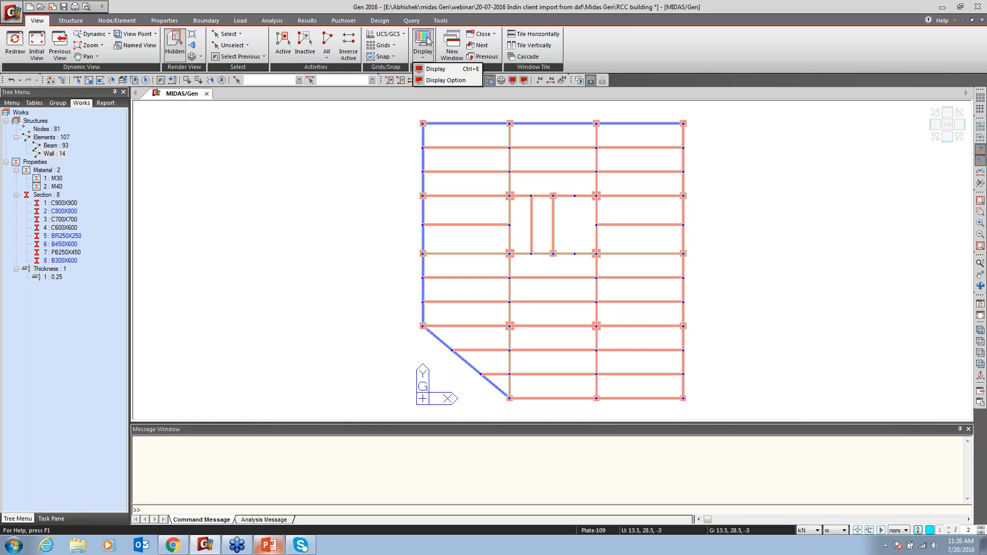
left_click(434, 69)
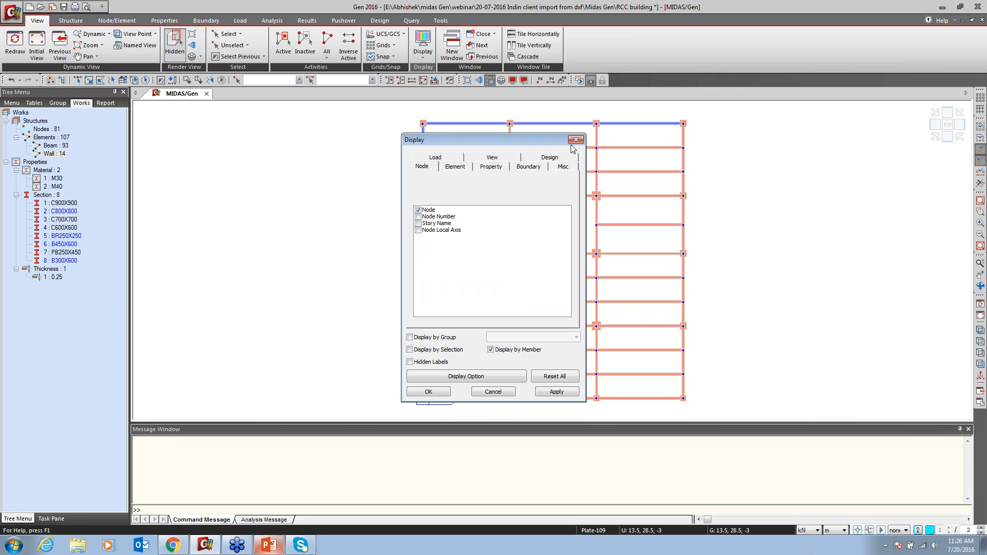
left_click(455, 168)
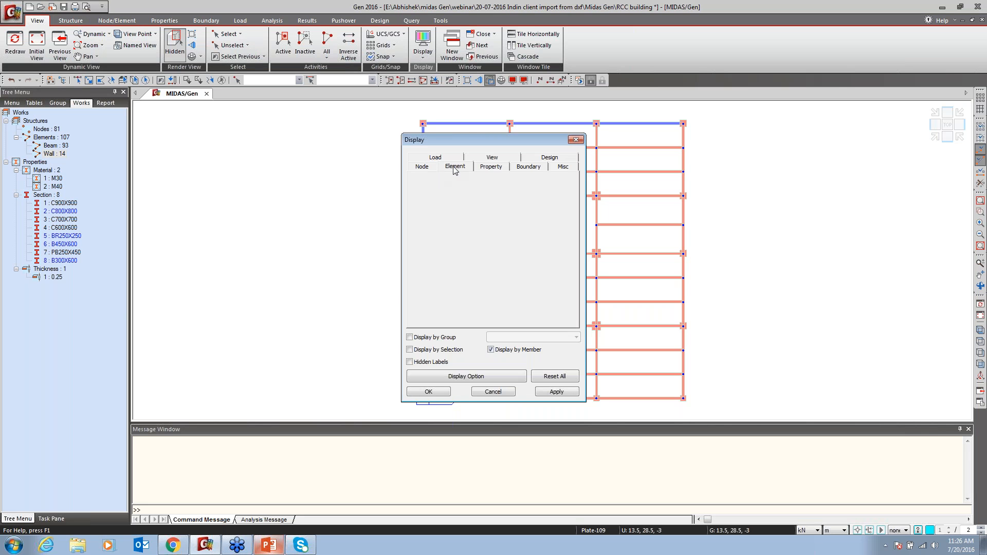
left_click(419, 242)
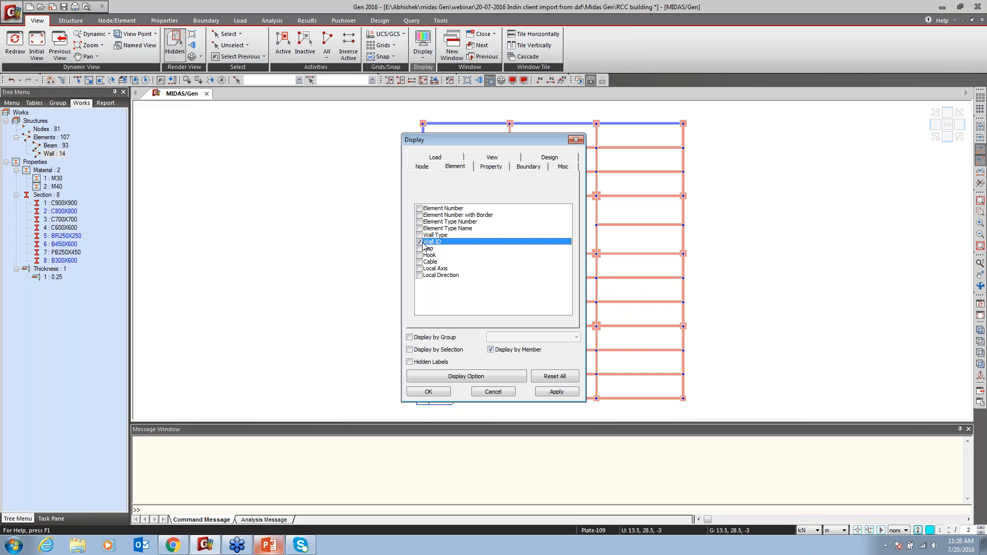
left_click(429, 392)
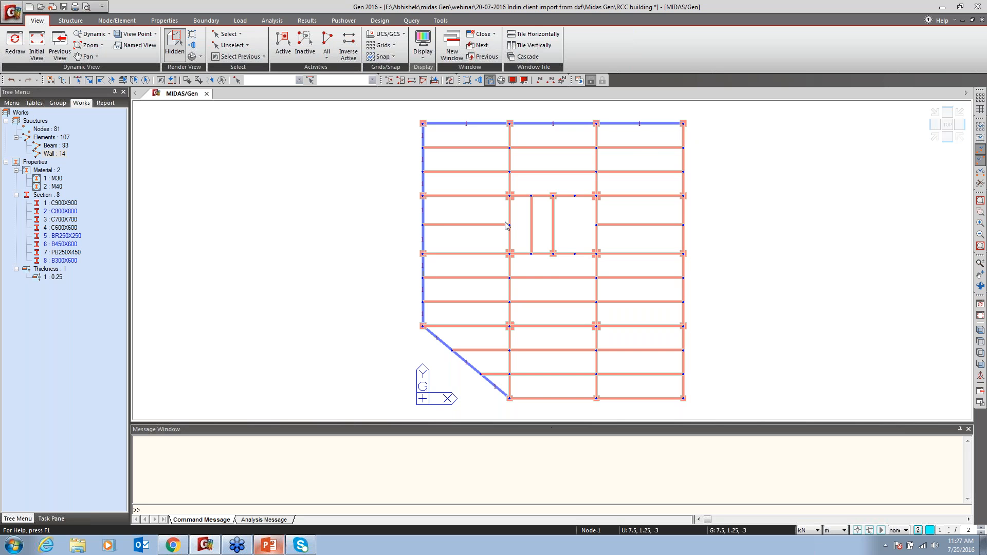
Assign wall ID 1 in Auto Inc. mode to the walls along the chamfered edge using Change Element Parameters.
left_click(113, 22)
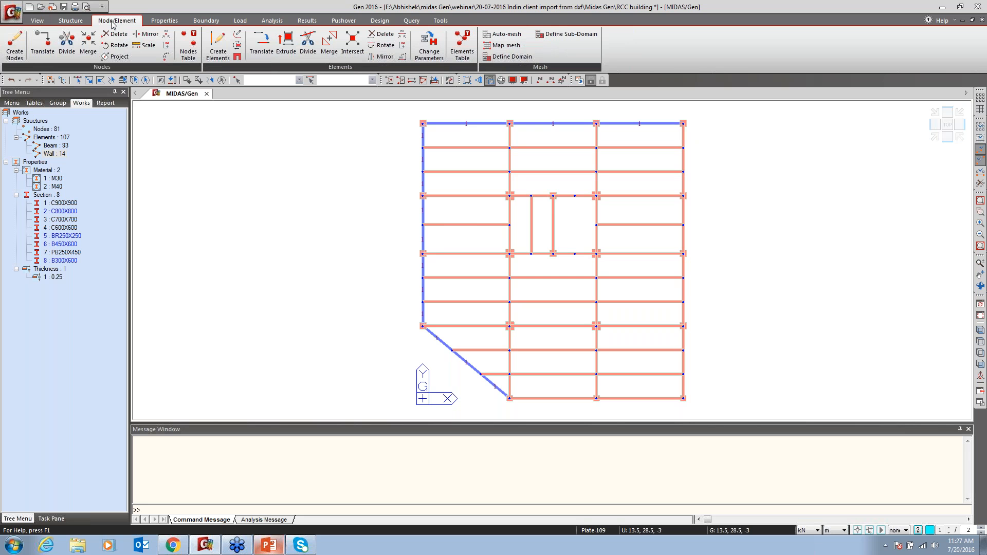
left_click(431, 42)
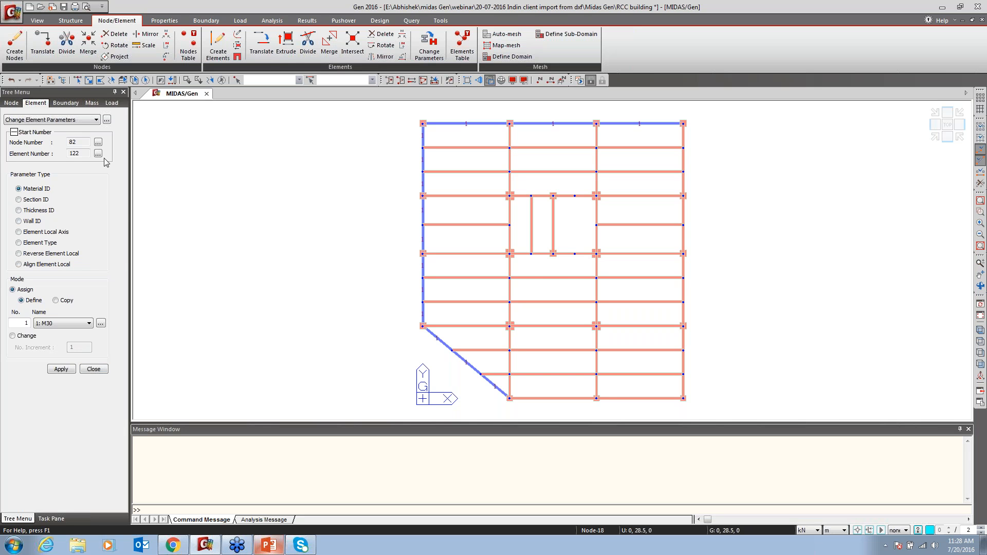
left_click(30, 223)
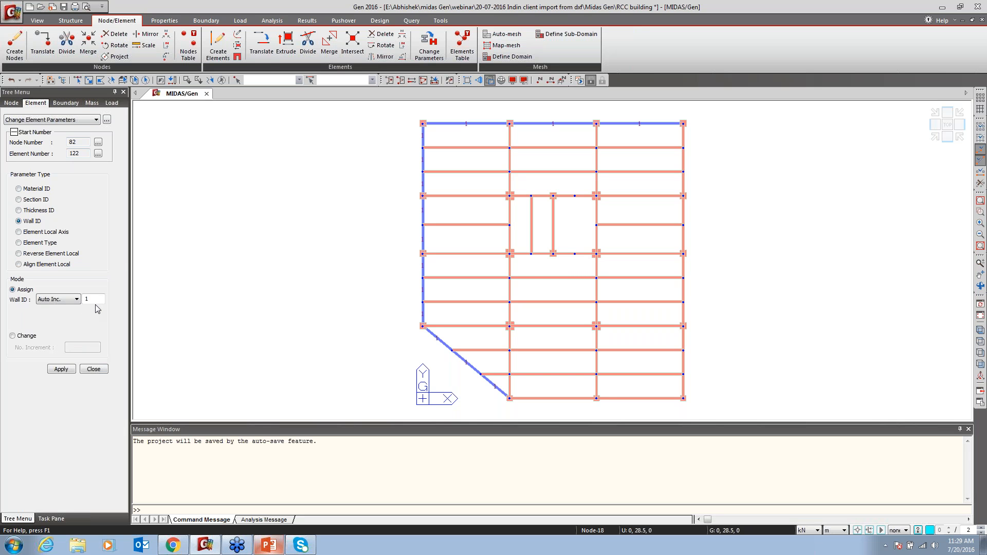
left_click(77, 80)
left_click(495, 390)
left_click(471, 366)
left_click(455, 353)
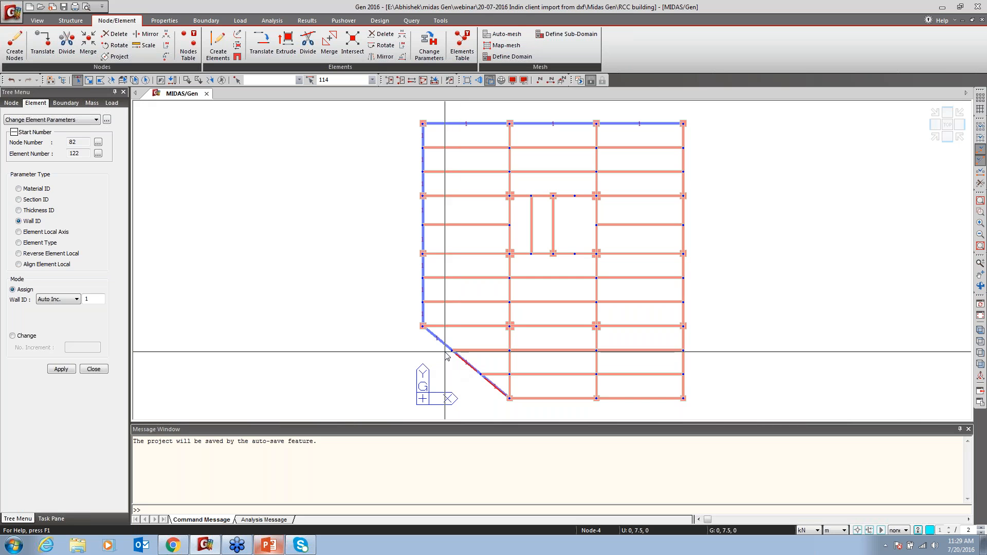
left_click(61, 369)
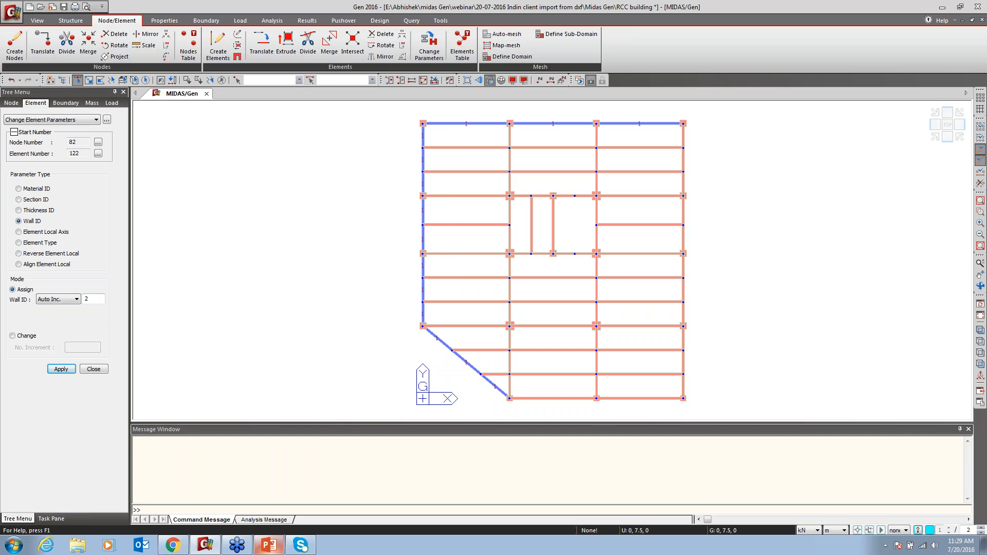
Assign wall ID 2 to the walls in the side-edge bay directly above the chamfer.
left_click(420, 311)
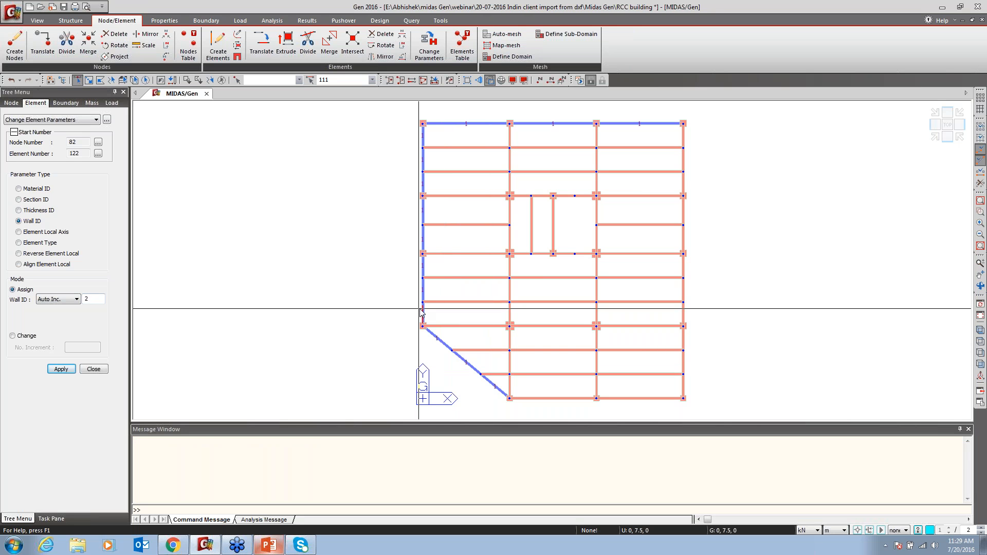
left_click(423, 281)
left_click(61, 369)
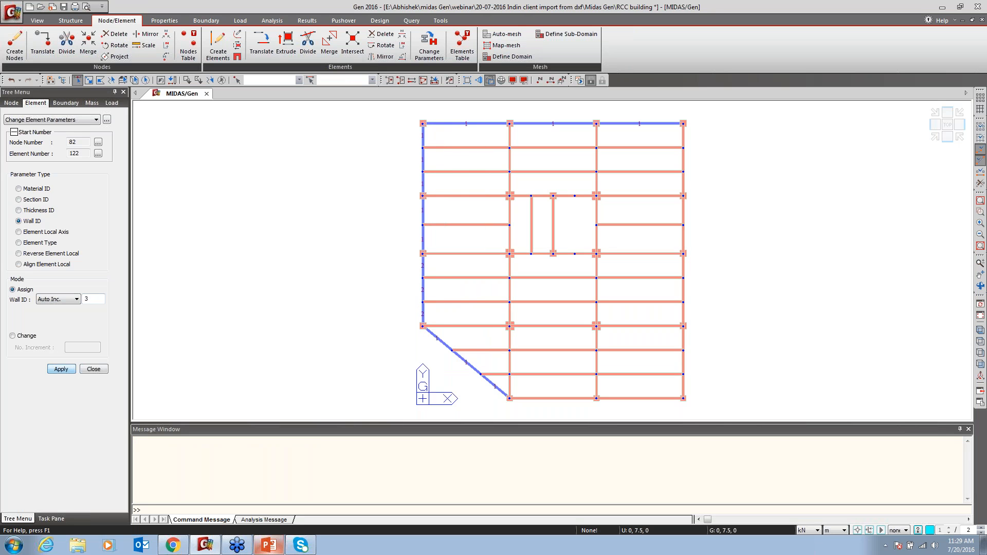
Assign wall ID 3 to the two side-edge walls in the bay beyond the wall ID 2 bay.
left_click(422, 238)
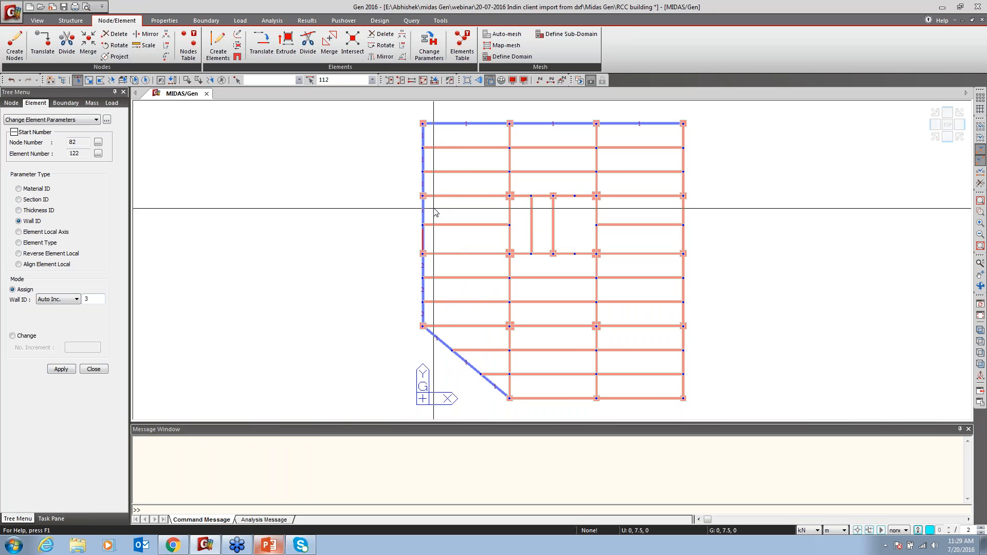
left_click(422, 211)
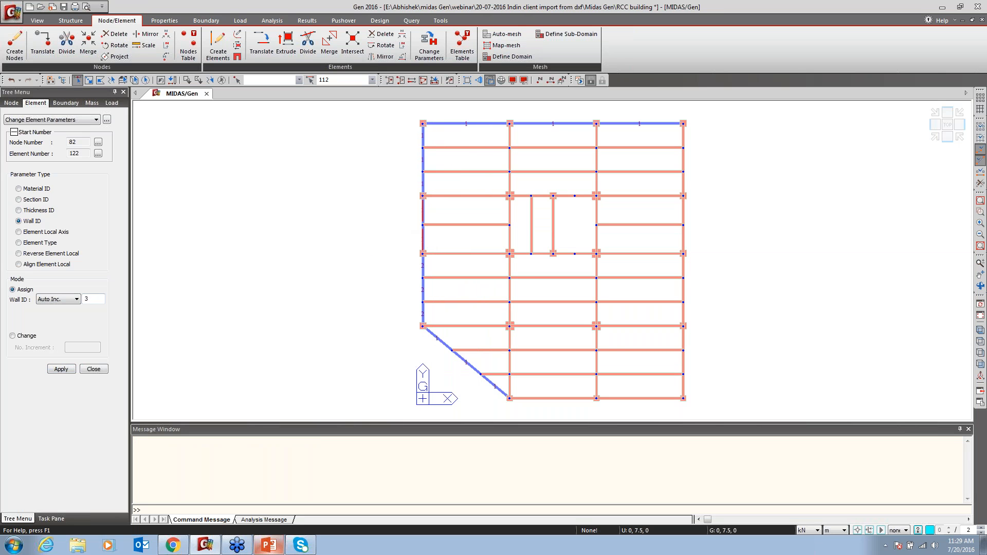
left_click(61, 369)
Assign wall ID 4 to the walls in the last side-edge bay, up to the far corner of the plan.
left_click(422, 183)
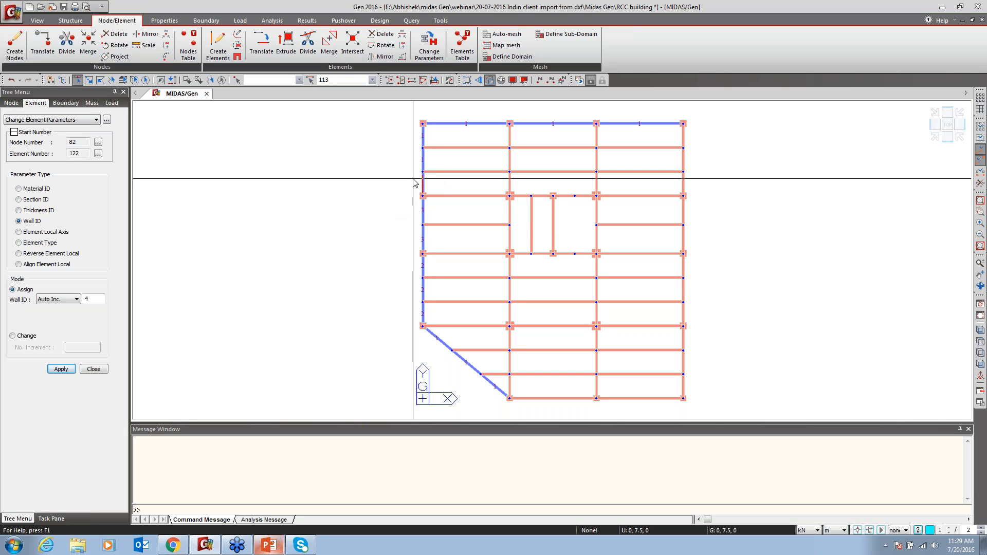
left_click(423, 160)
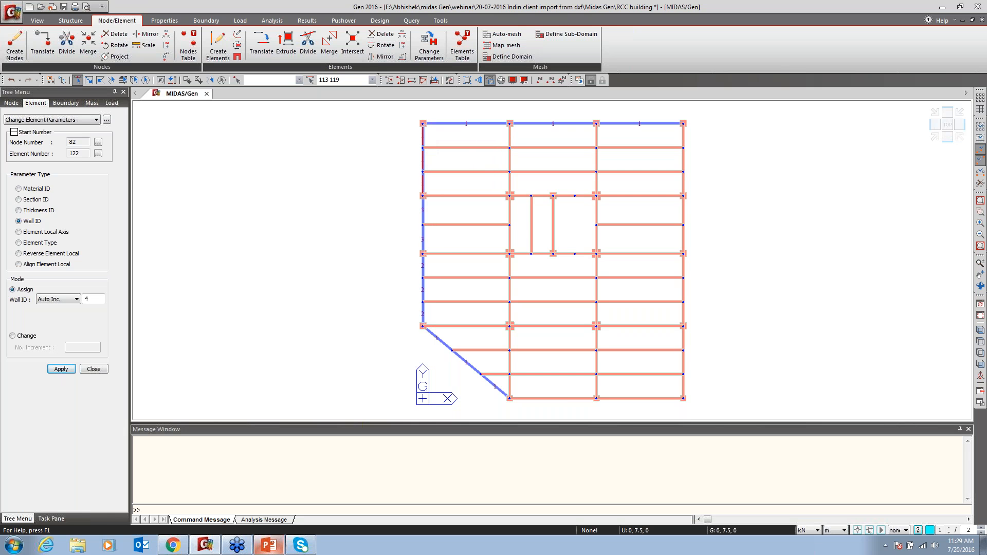
left_click(74, 369)
Assign wall IDs 5, 6 and 7 separately to the three far-edge walls, and close Change Element Parameters.
left_click(469, 132)
left_click(61, 370)
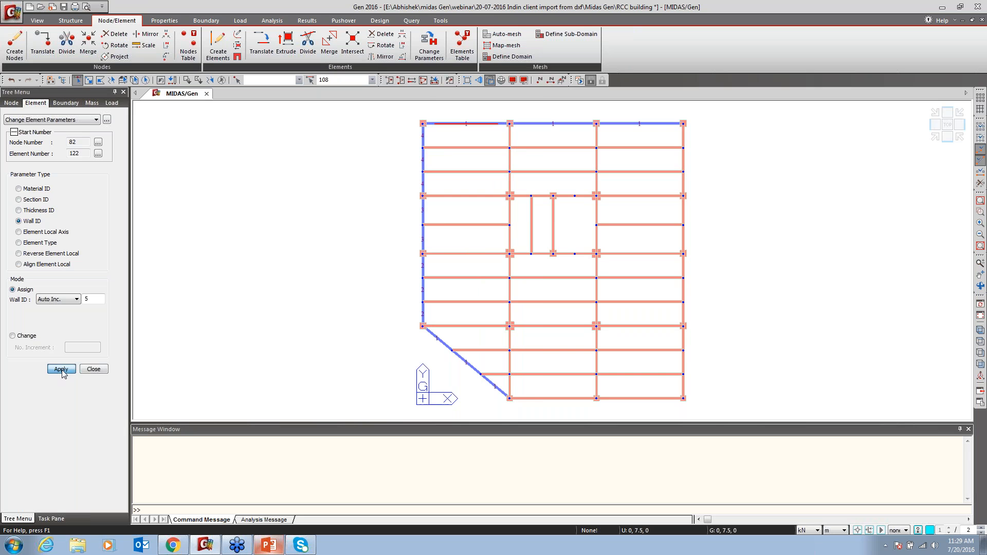
left_click(544, 131)
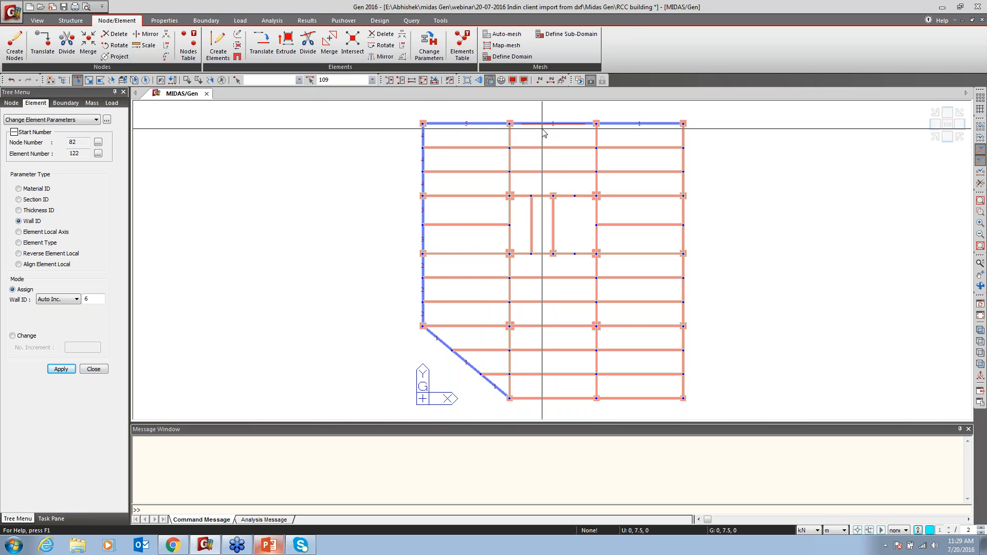
left_click(61, 369)
left_click(632, 129)
left_click(68, 371)
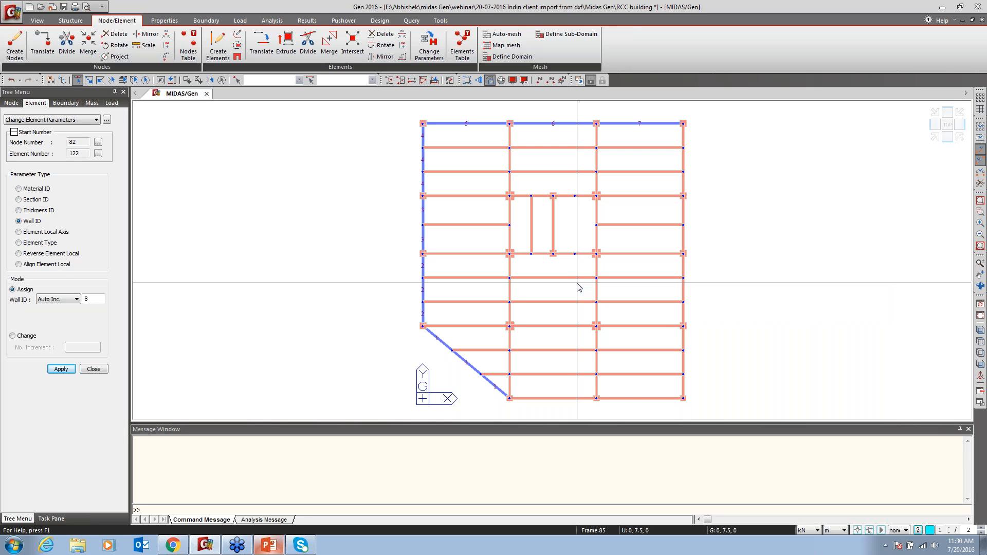
left_click(96, 370)
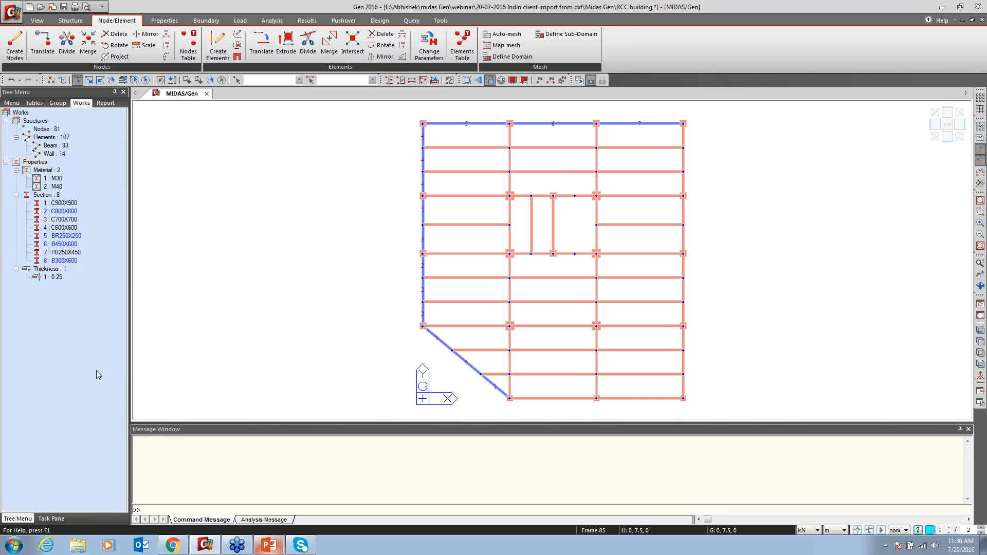
left_click(980, 329)
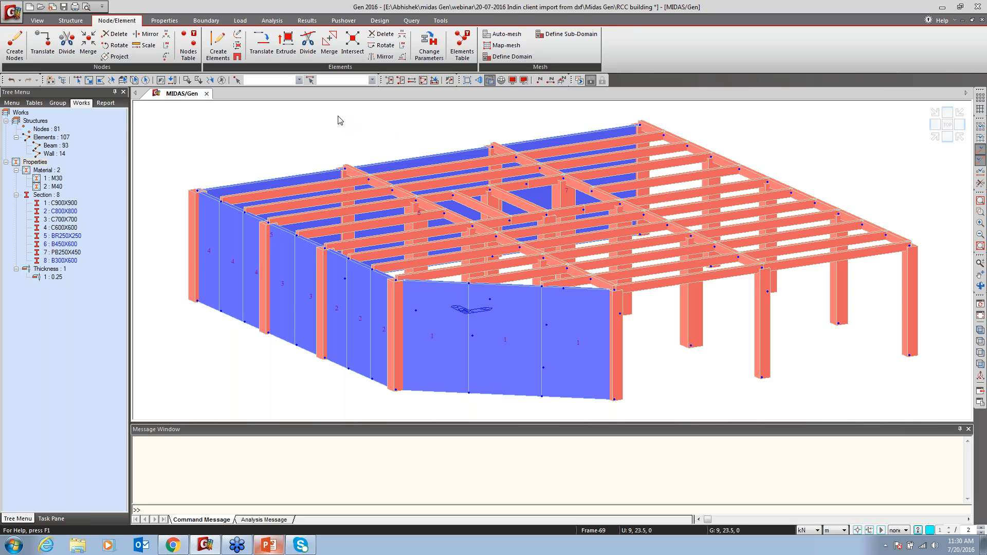
Set the model's length unit to mm in preparation for the DXF import.
left_click(14, 12)
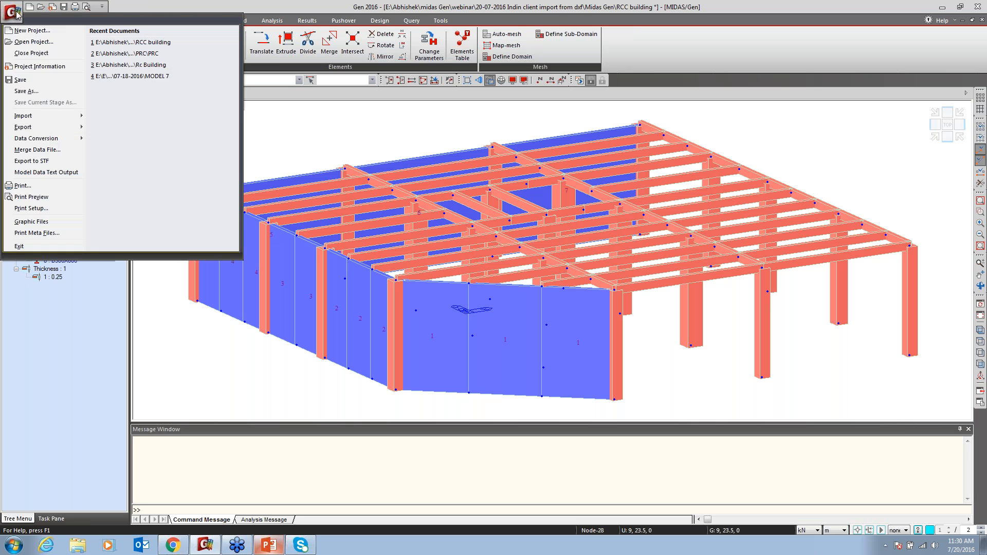
left_click(206, 7)
left_click(837, 530)
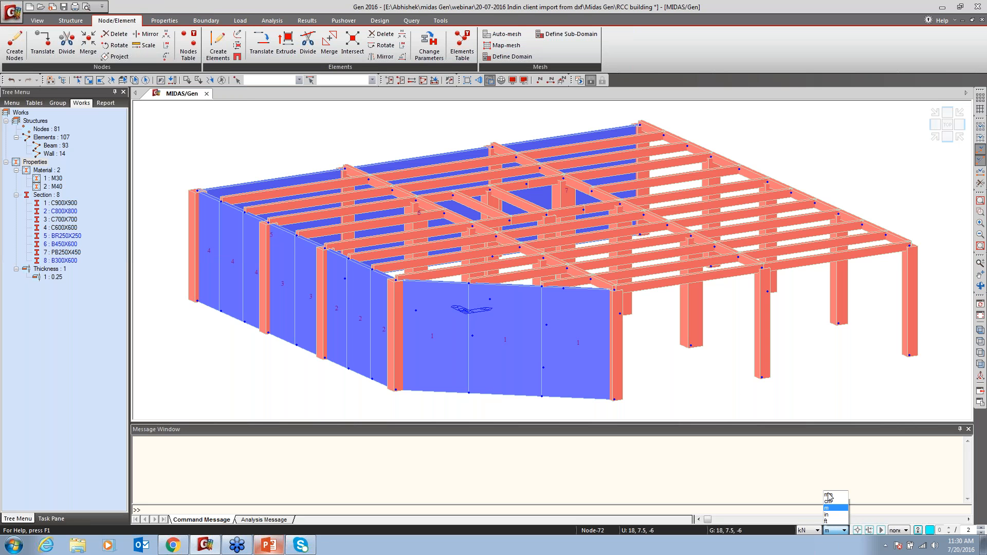
left_click(828, 495)
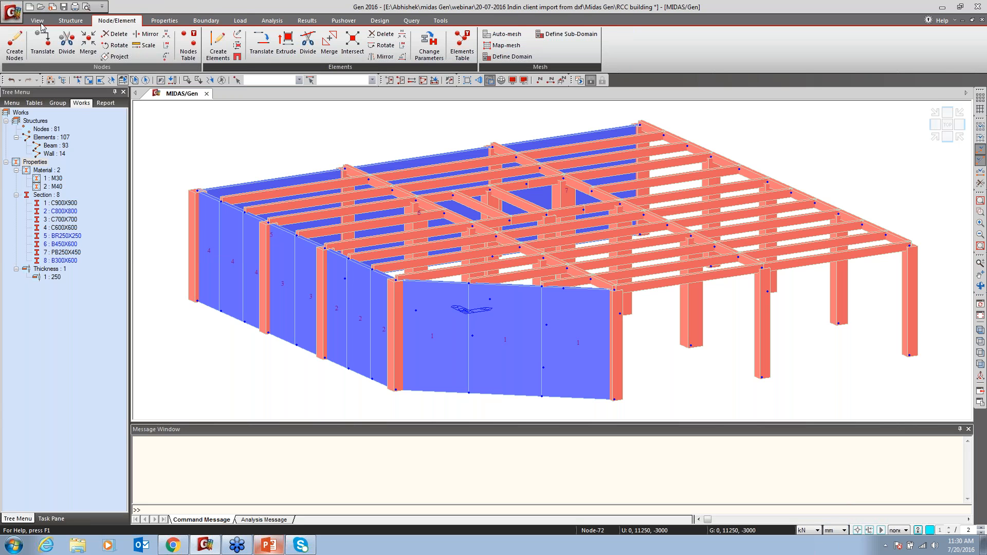
Start an AutoCAD DXF import and load the "2nd floor" drawing file.
left_click(12, 12)
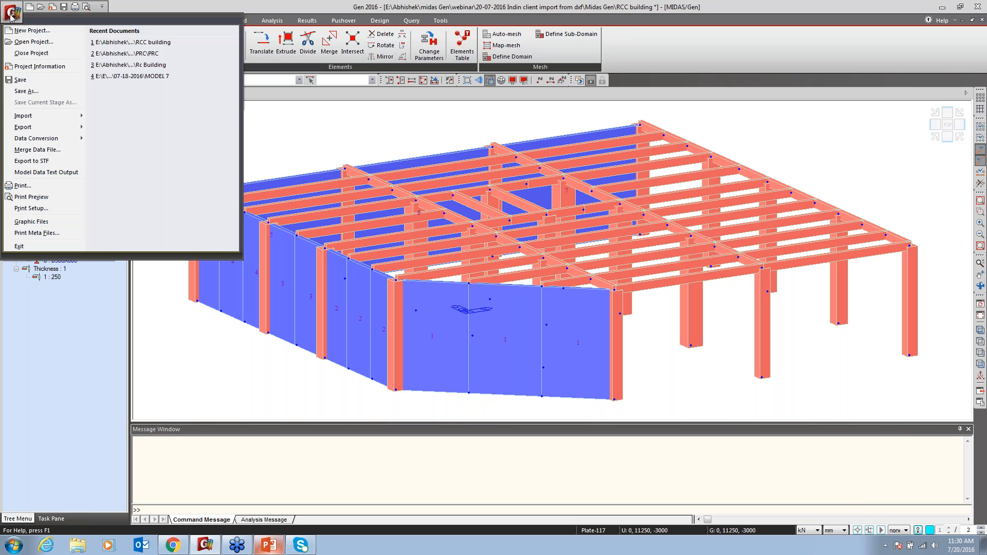
left_click(31, 119)
left_click(125, 43)
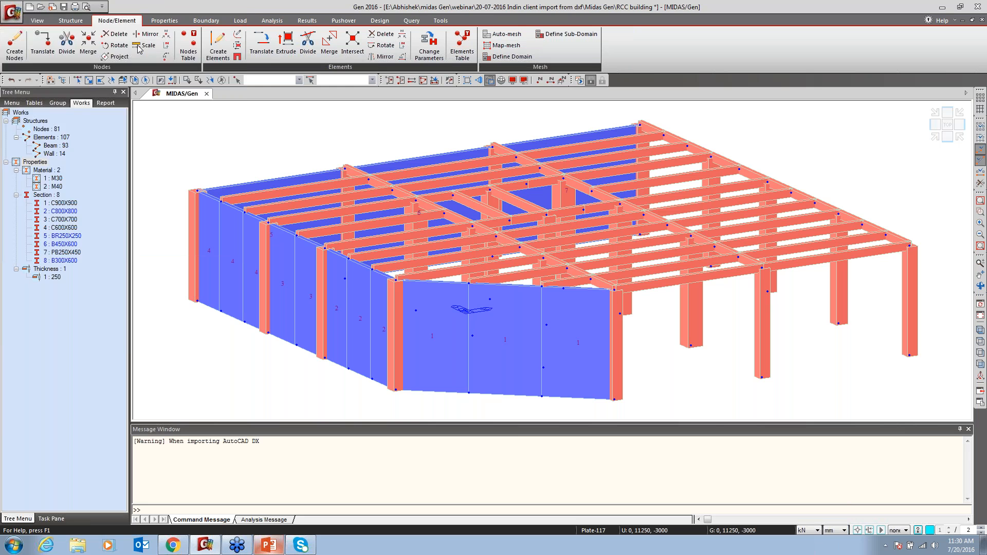
left_click(111, 41)
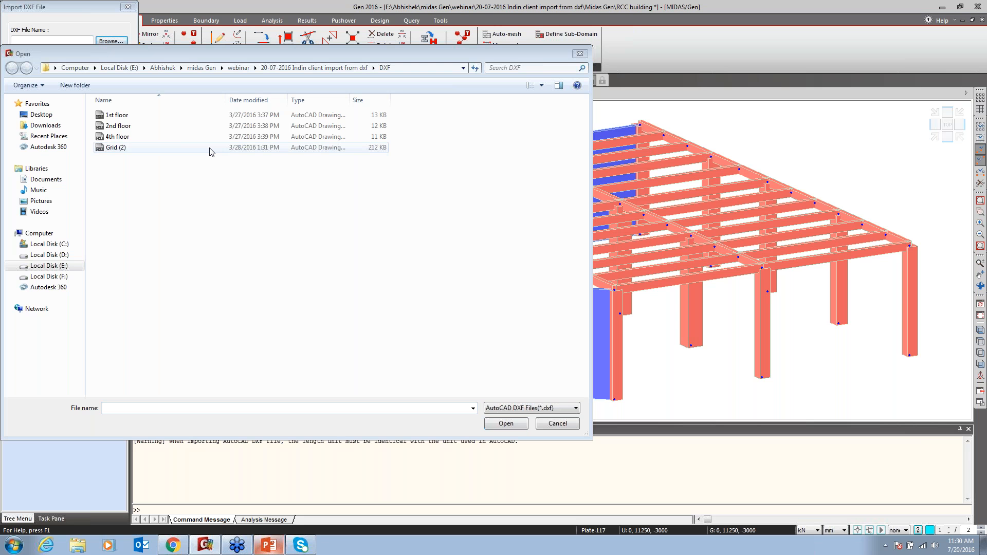
left_click(119, 126)
left_click(494, 425)
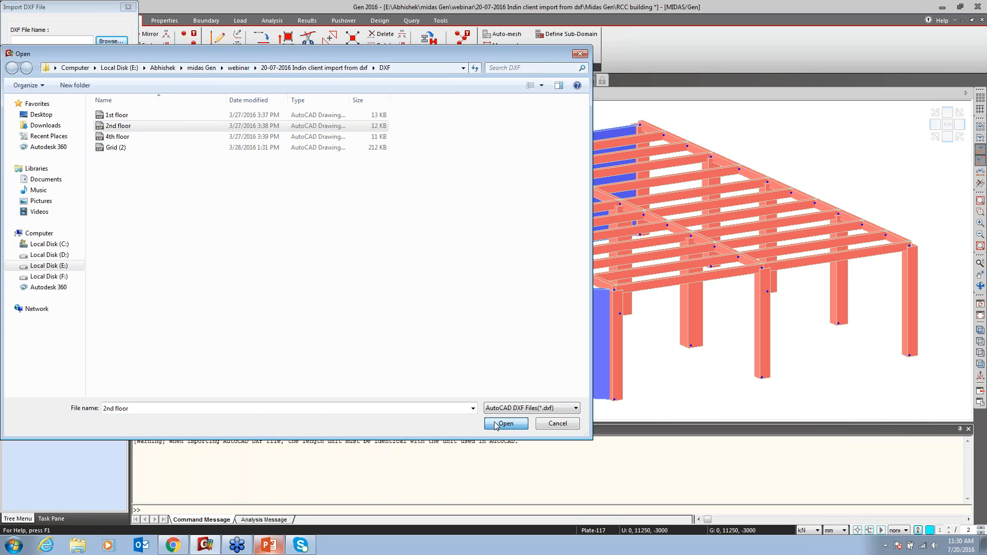
Import the CENTER_ layer with section B450X600, keeping scale factor 1 and origin point 0,0,0.
left_click(25, 68)
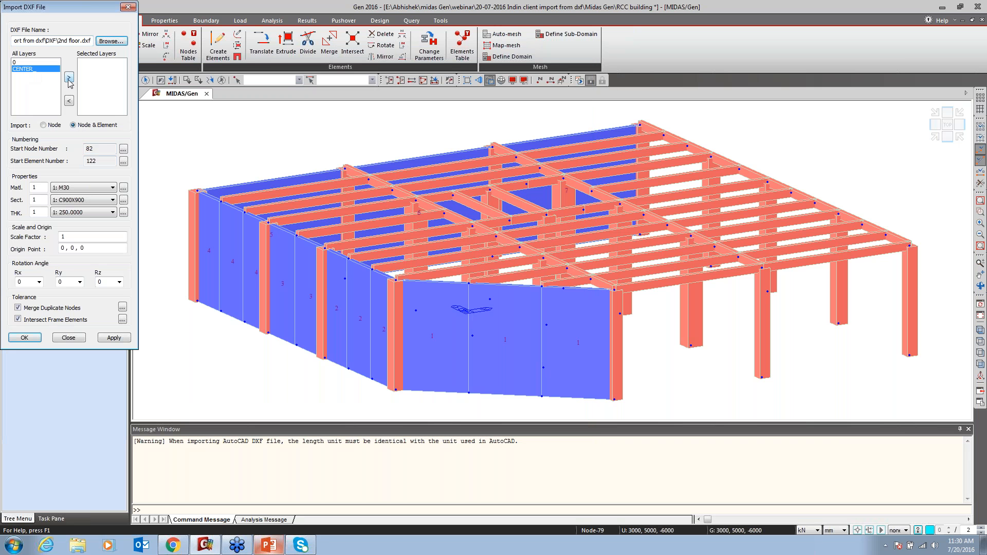
left_click(68, 77)
left_click(78, 200)
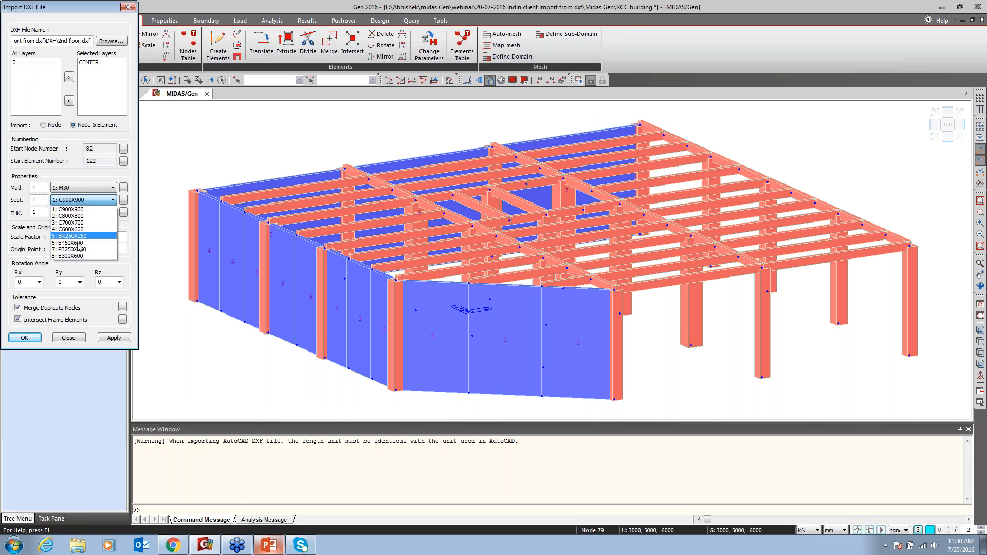
left_click(79, 243)
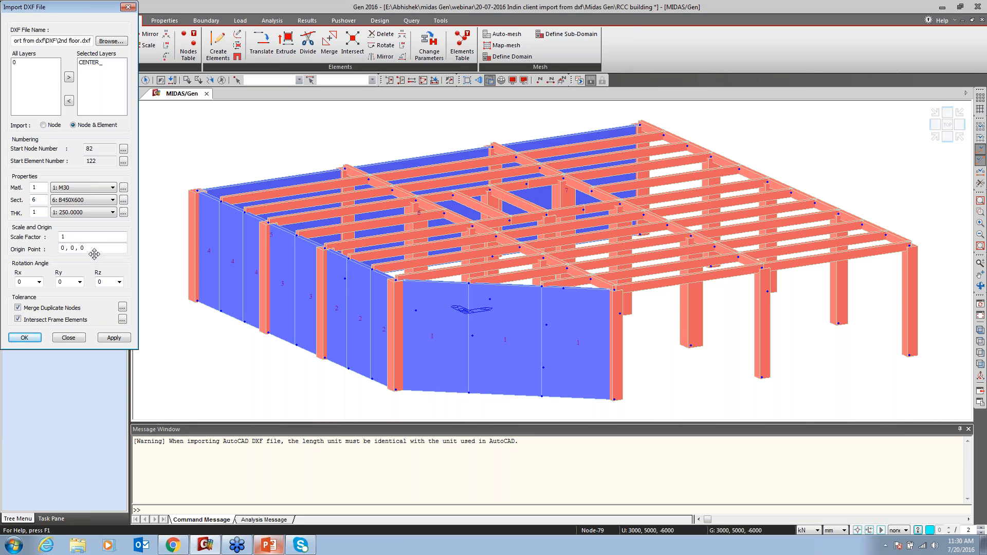
double_click(81, 248)
left_click(89, 237)
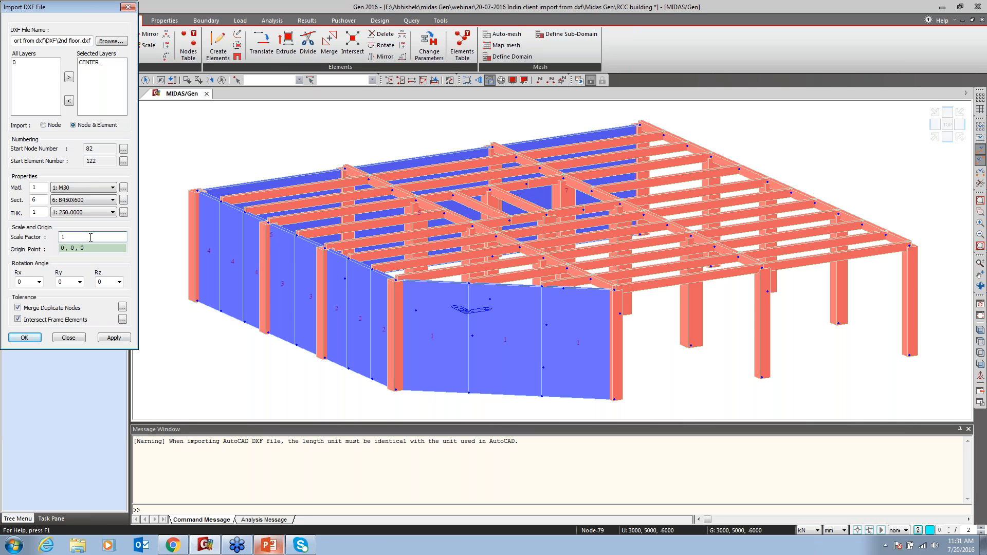
left_click(114, 338)
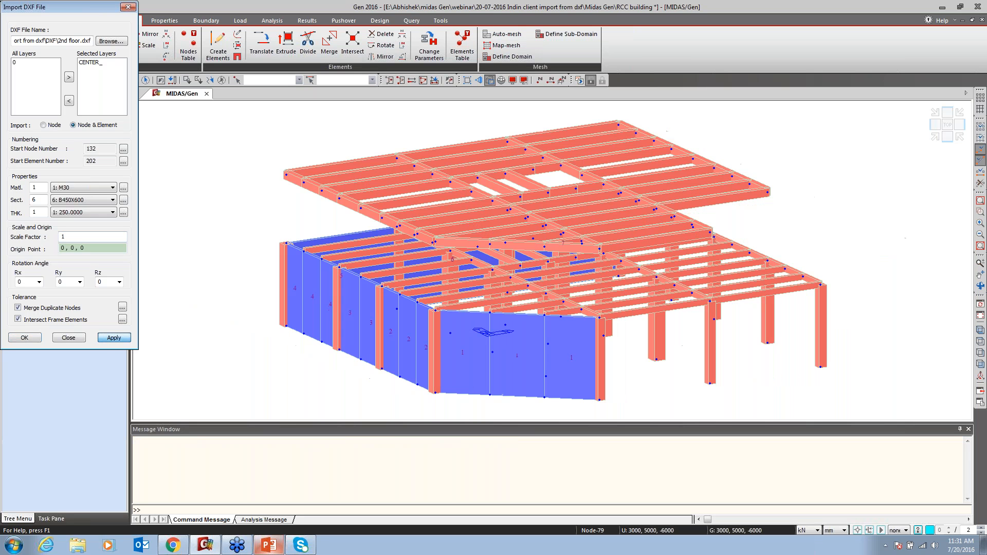
Check the imported floor in elevation, close the DXF import, and set the length unit to m.
left_click(937, 138)
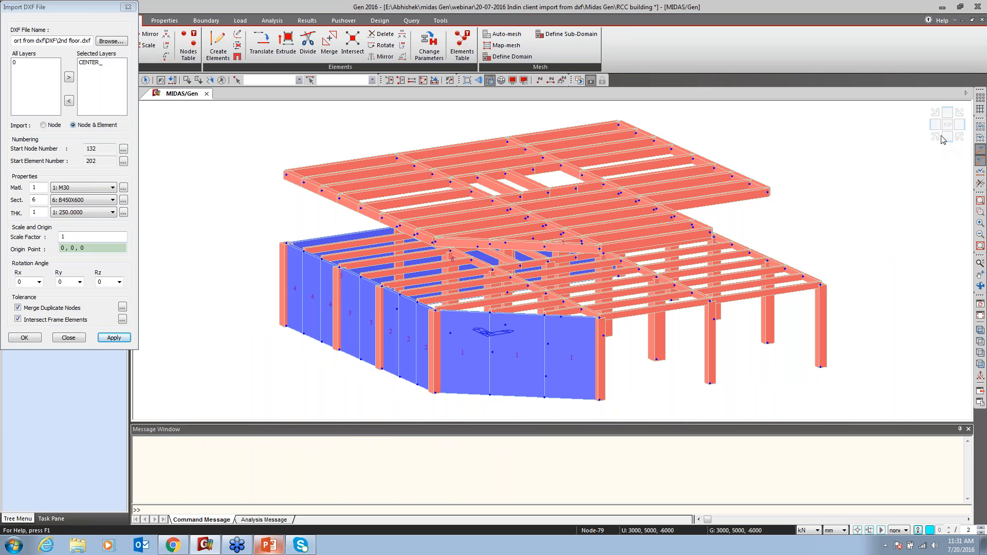
left_click(938, 139)
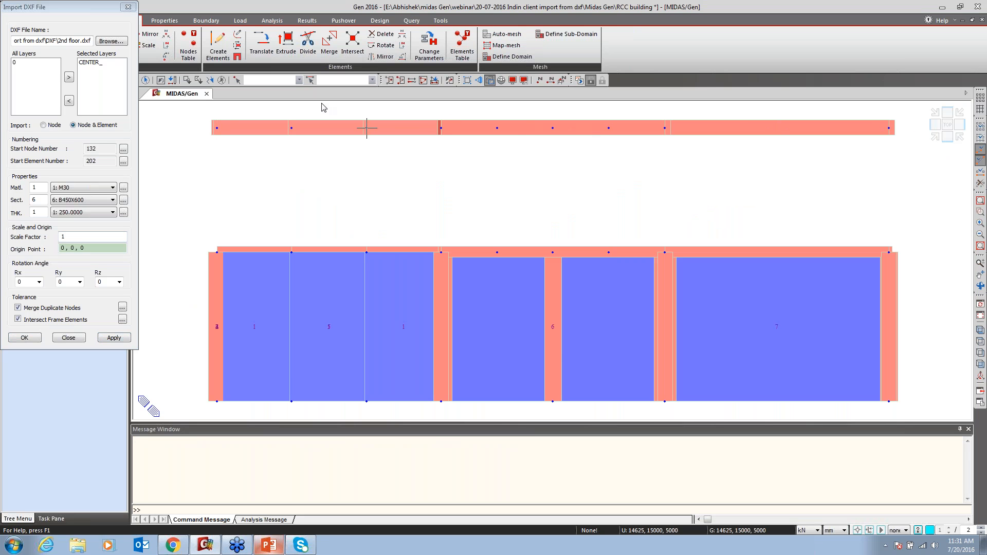
left_click(68, 338)
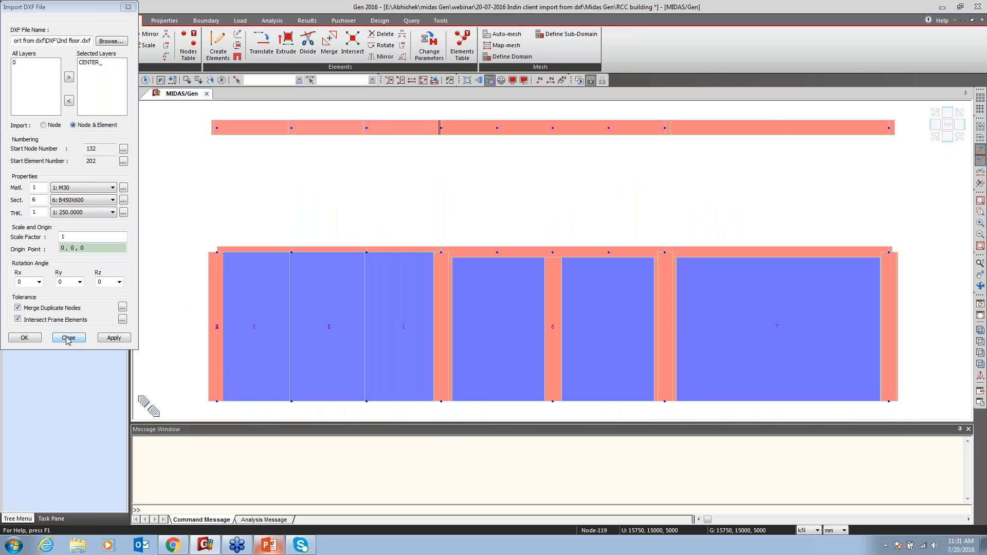
left_click(837, 531)
left_click(833, 496)
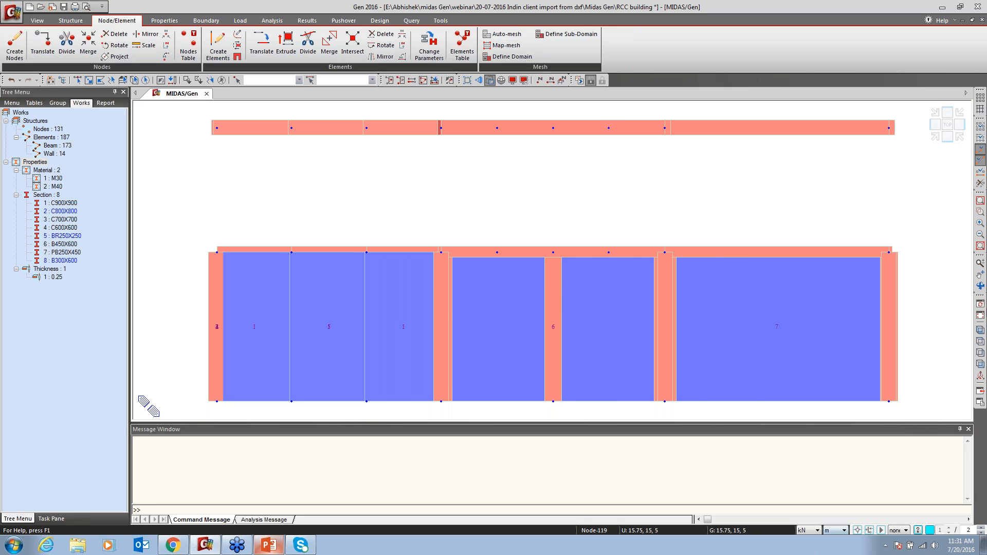
Select all wall elements and make them inactive in the elevation view.
left_click(981, 332)
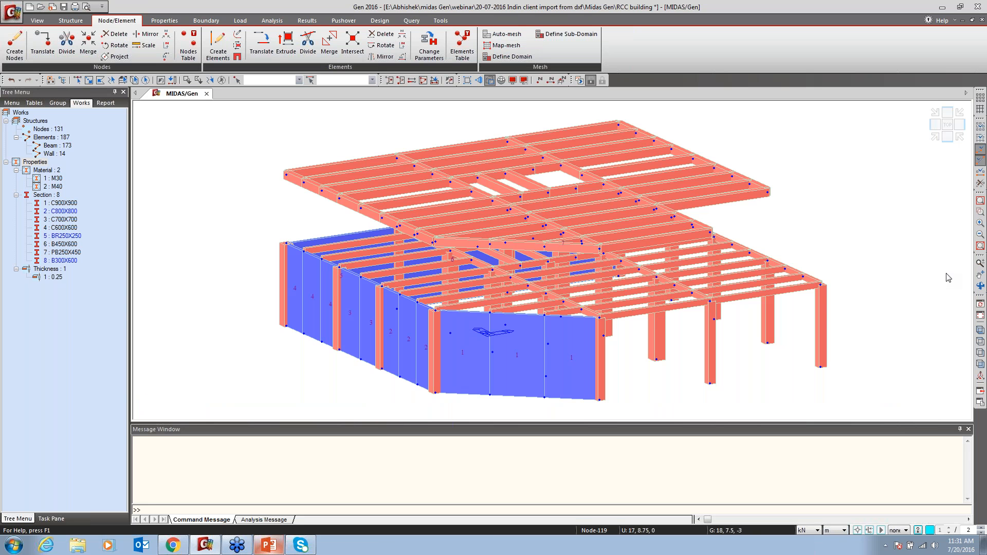
left_click(980, 363)
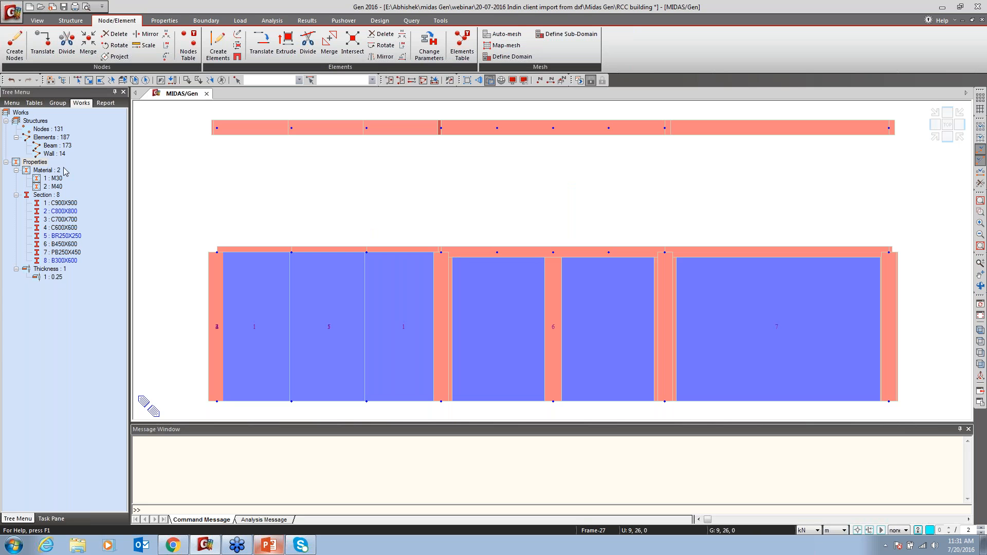
left_click(56, 154)
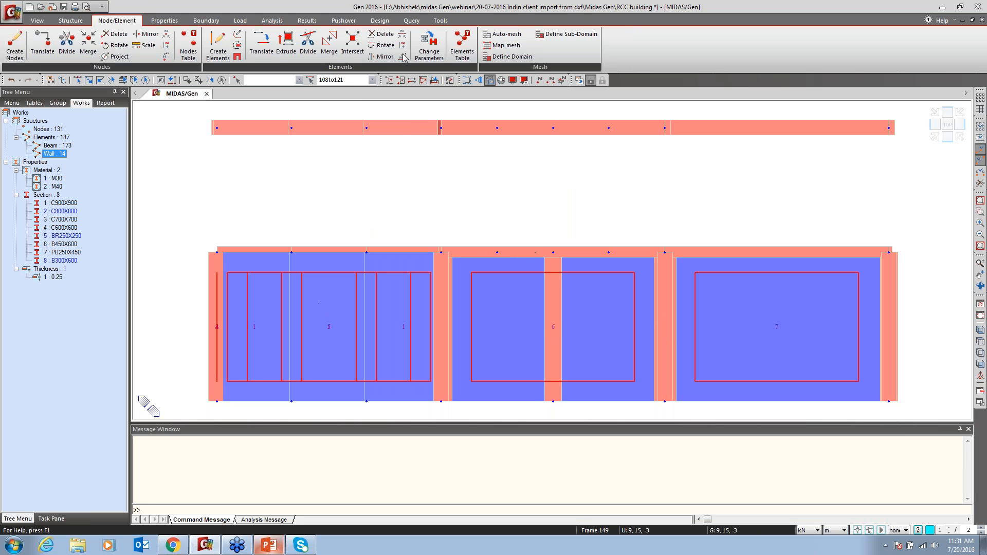
left_click(36, 21)
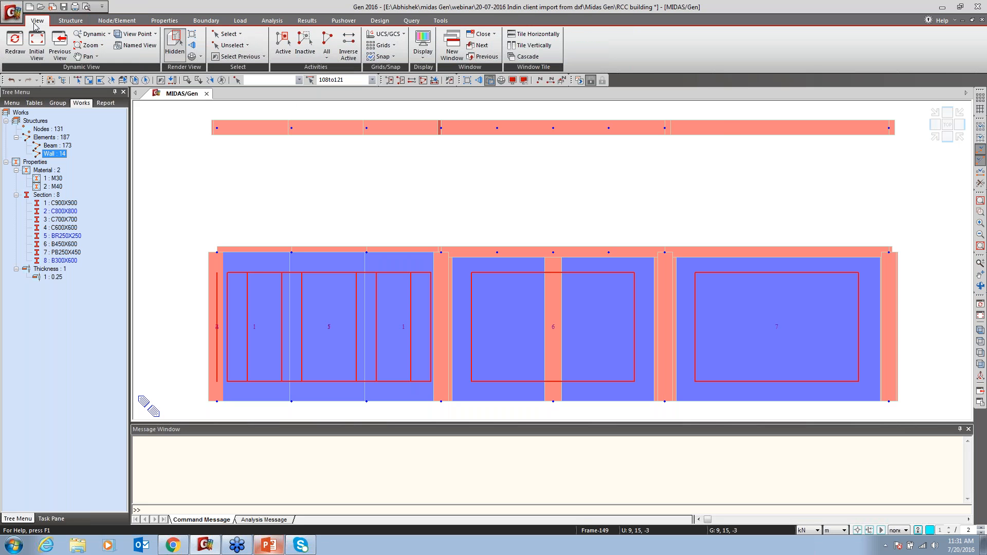
left_click(305, 43)
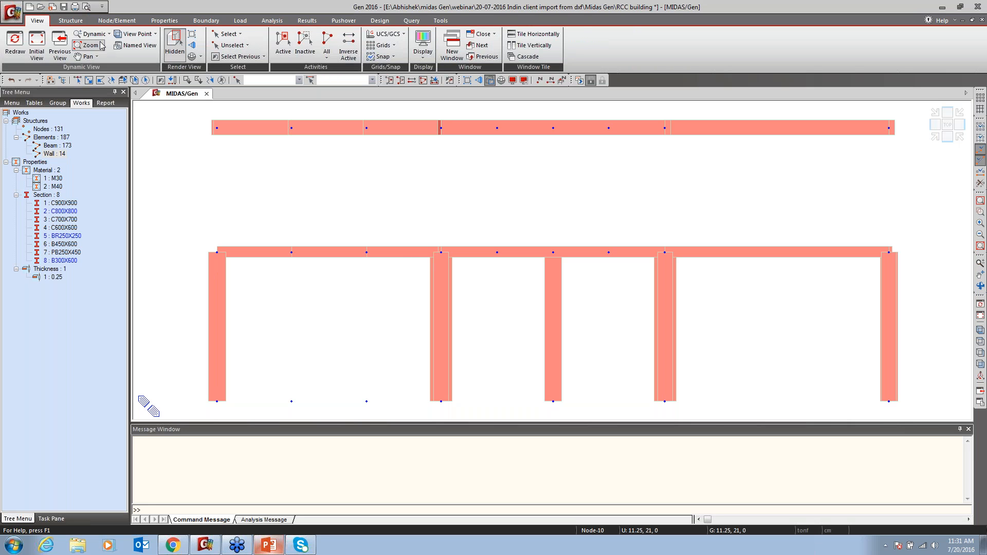
Window-select all columns below the first floor in elevation, and examine the selection in a rotated isometric view.
left_click(77, 80)
left_click_drag(723, 316, 194, 379)
middle_click_drag(738, 353, 613, 333)
middle_click_drag(511, 337, 617, 339)
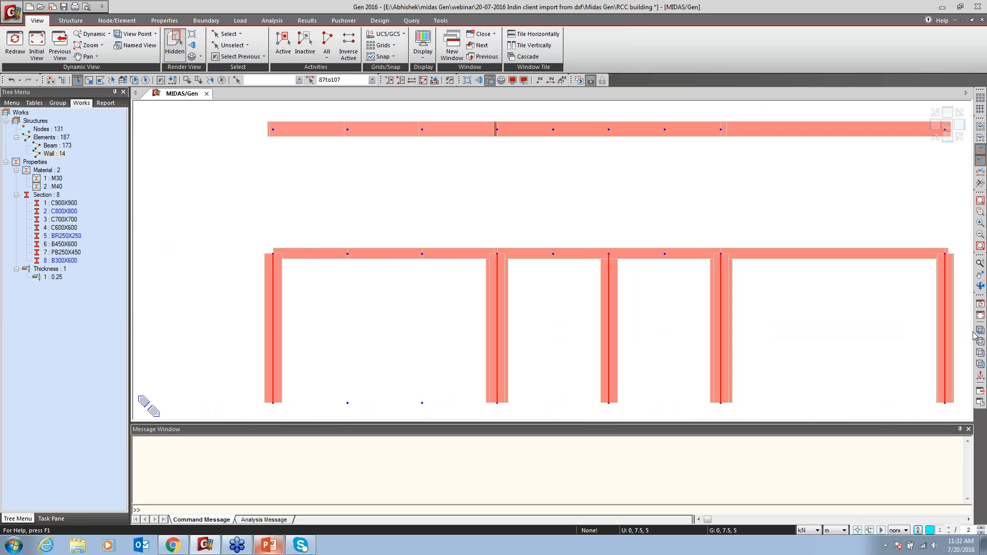
left_click(979, 330)
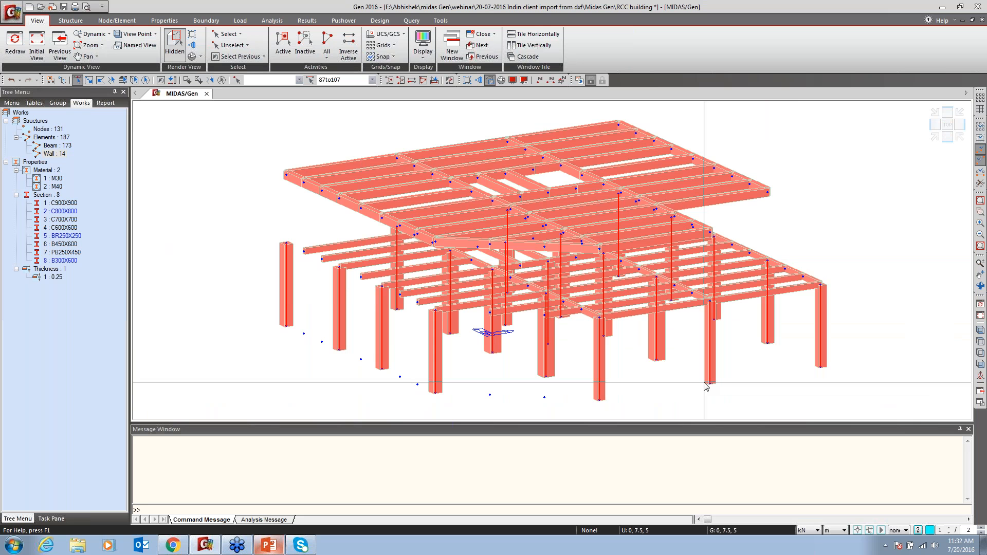
left_click(981, 286)
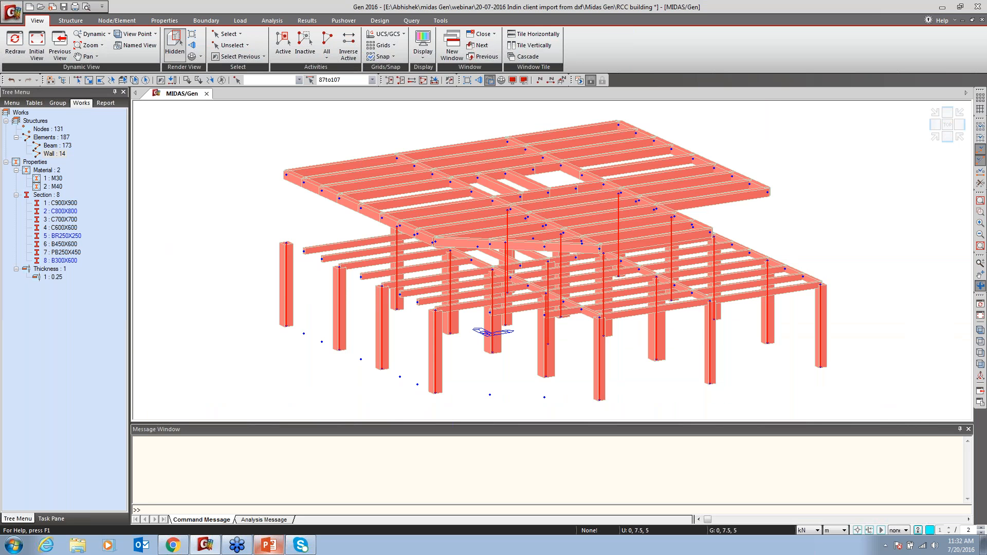
left_click_drag(698, 311, 948, 286)
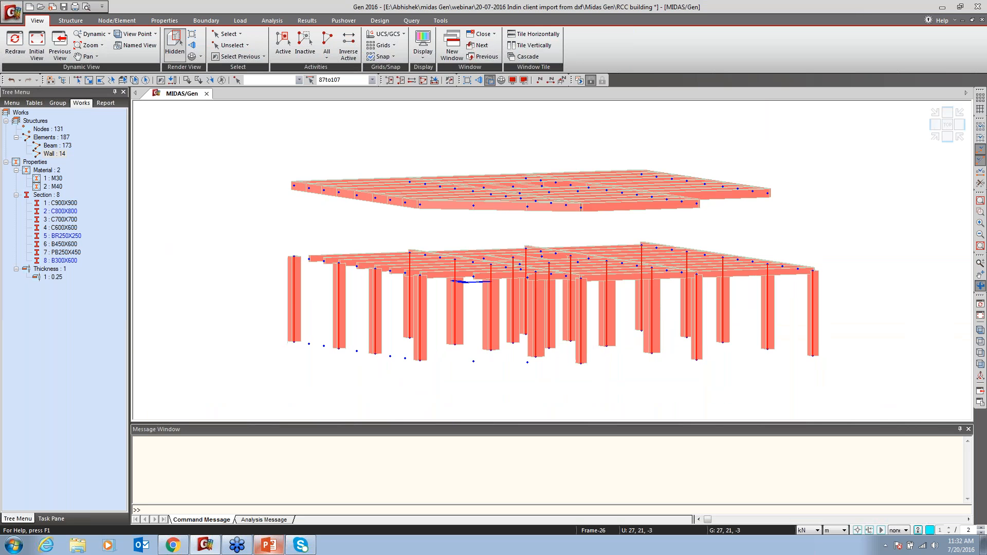
left_click(981, 285)
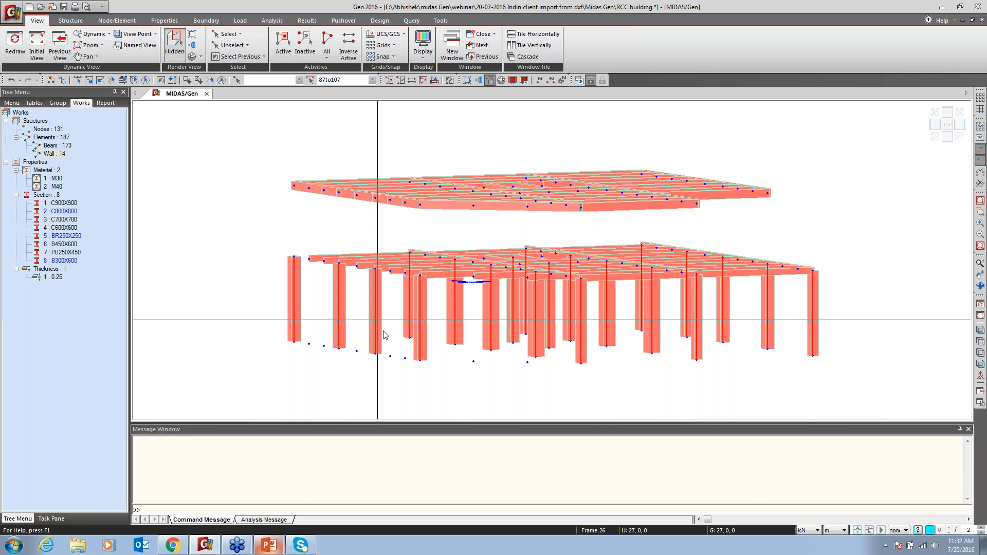
Check the storey heights on the PowerPoint elevation slide, and add one building generation copy with a 5 m global Z distance in midas Gen.
left_click(271, 546)
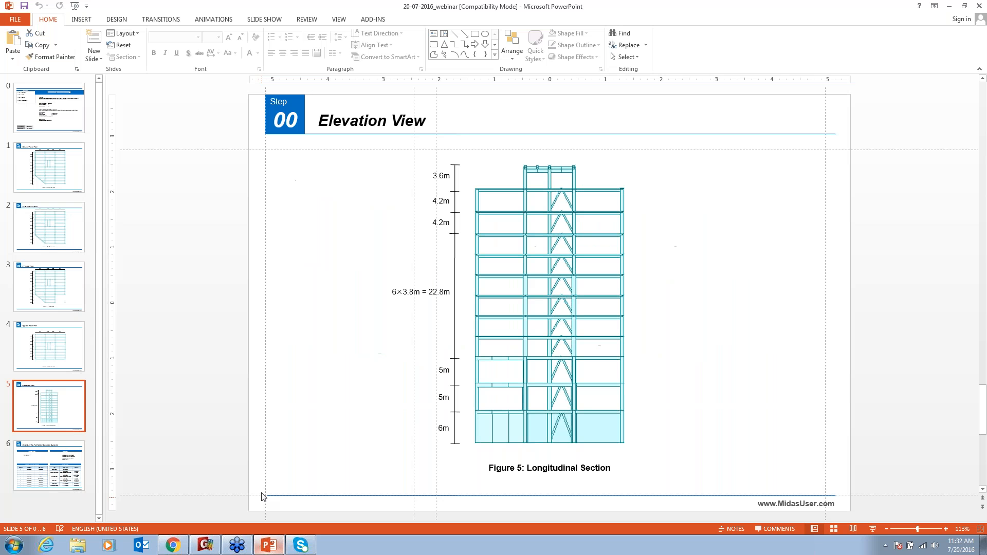
left_click(950, 7)
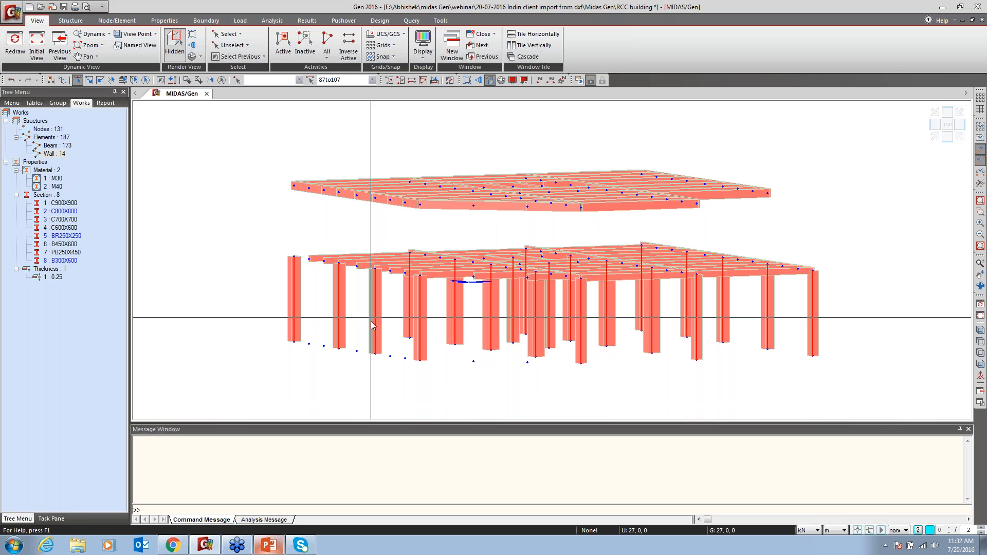
left_click(71, 20)
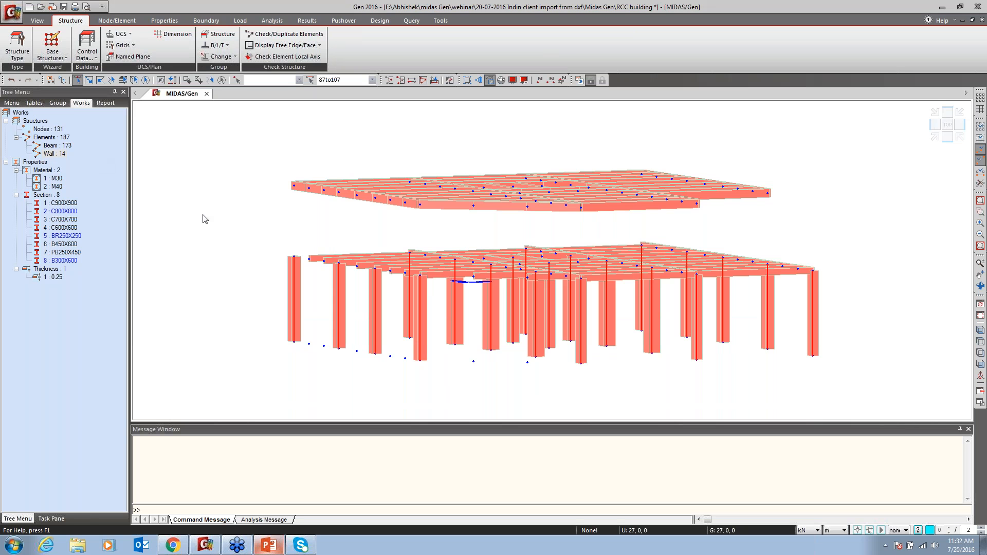
left_click(95, 58)
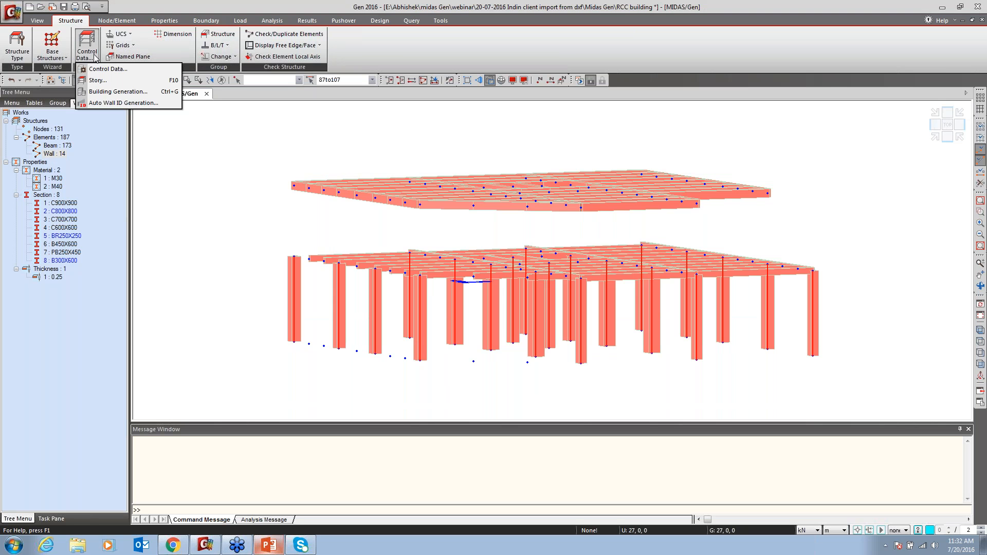
left_click(102, 92)
left_click(87, 163)
type("5")
left_click(32, 246)
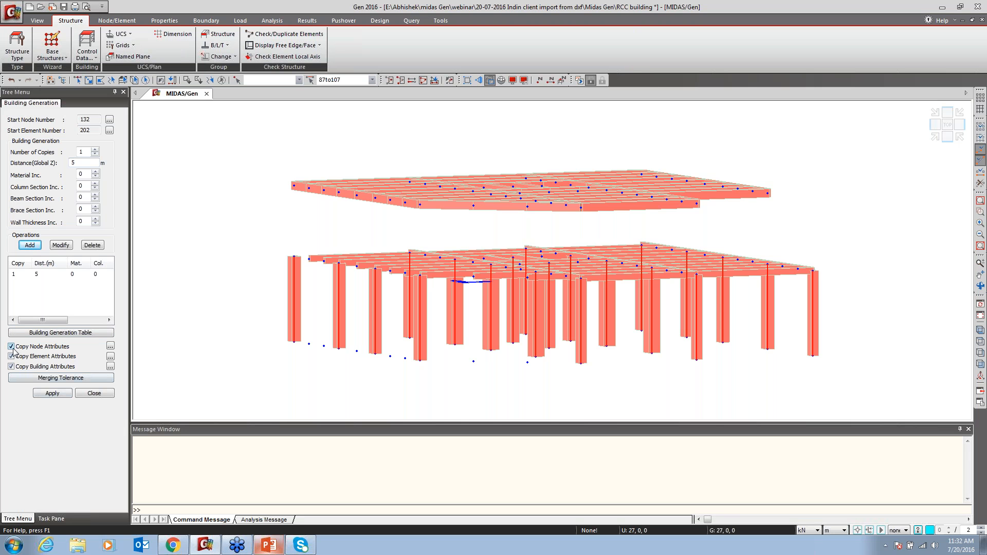
Review the node attributes to copy, leaving them as they are, and generate the selected columns one storey up.
left_click(110, 346)
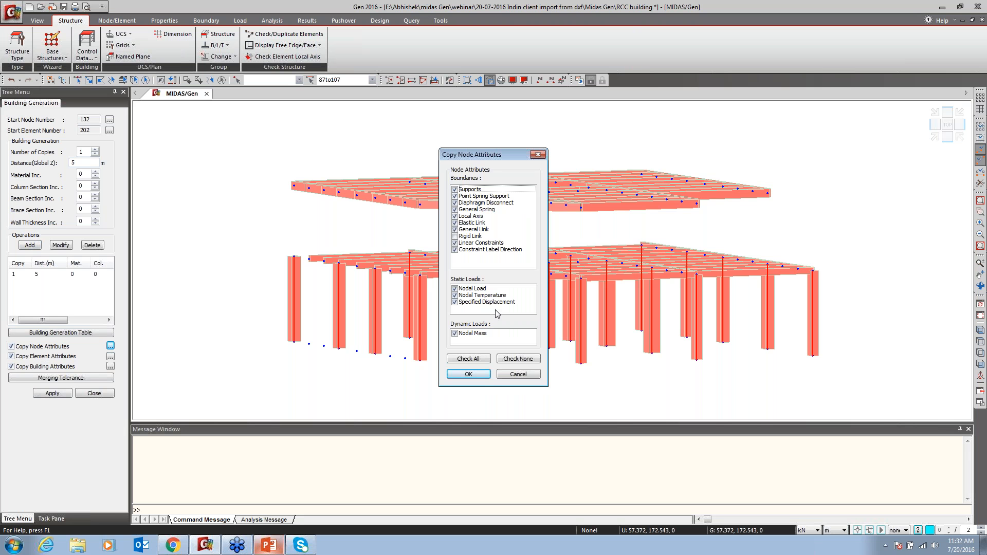
left_click(519, 374)
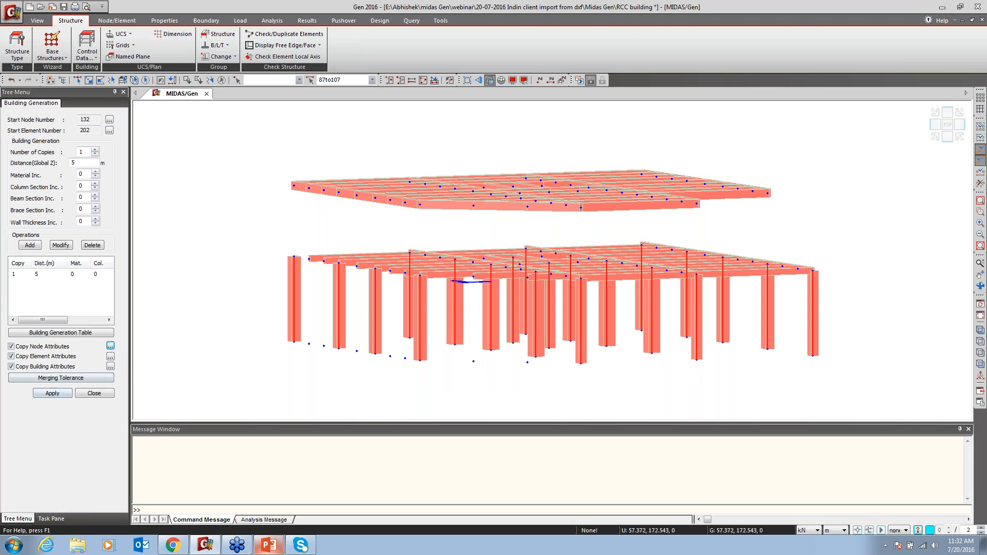
left_click(52, 393)
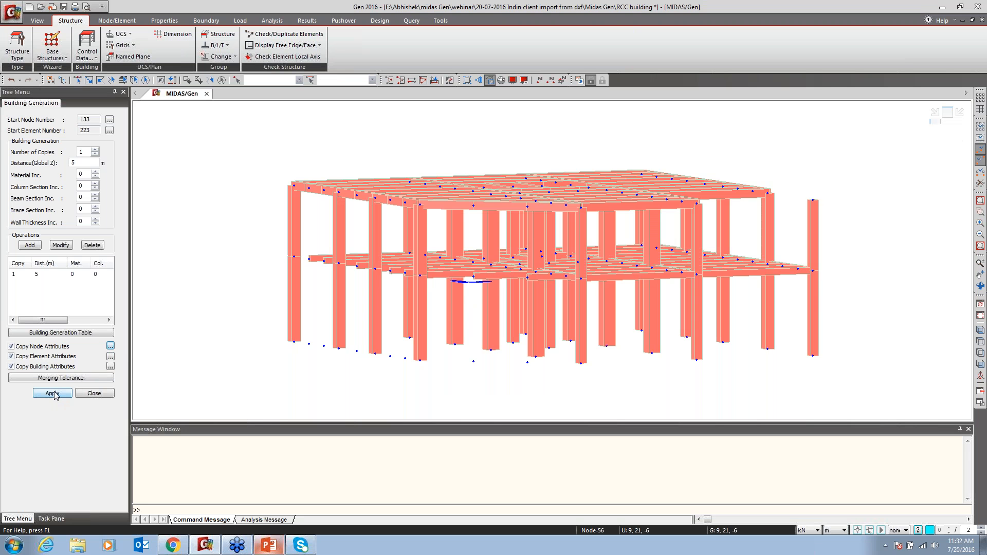
left_click(94, 394)
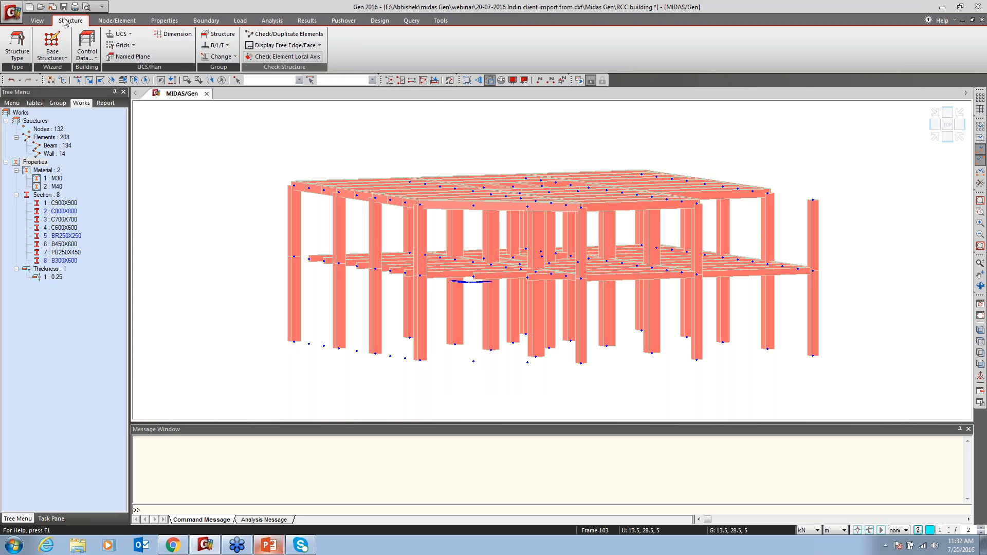
Activate all elements again and show the whole model in isometric view.
left_click(35, 20)
left_click(327, 44)
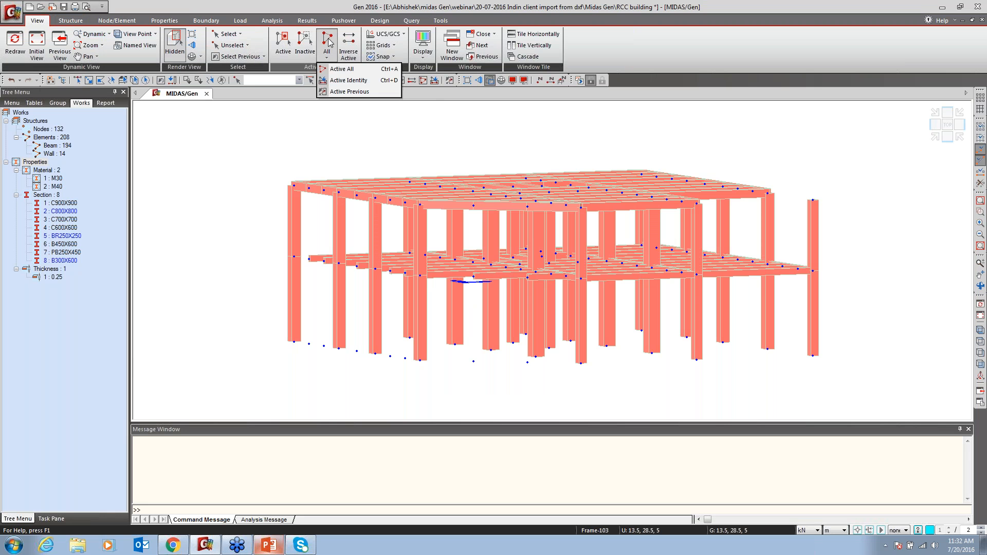
left_click(335, 69)
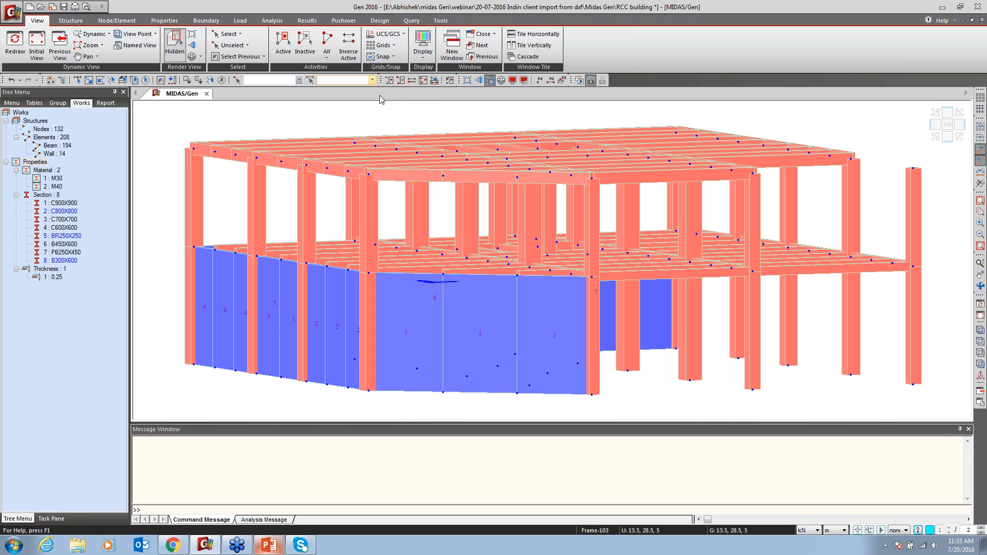
left_click(980, 331)
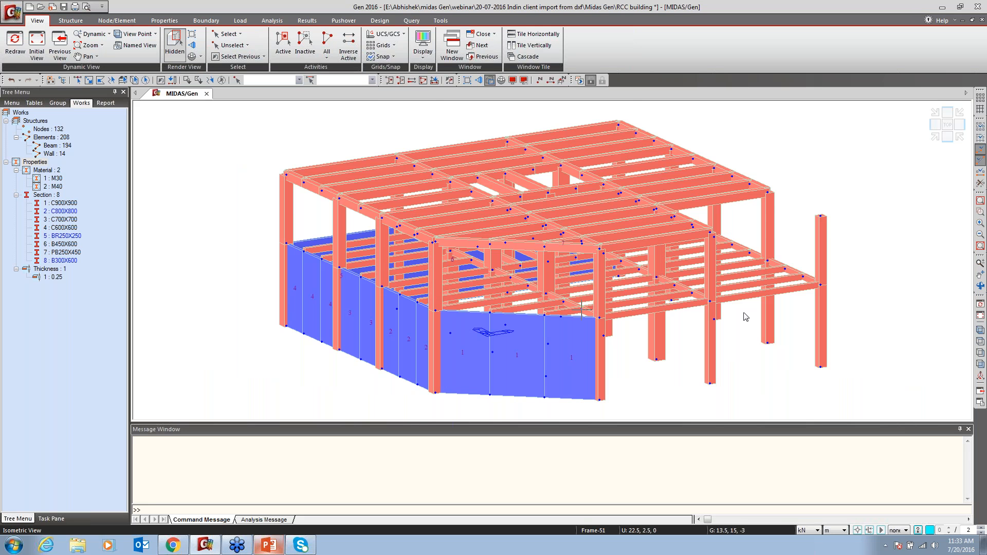
middle_click_drag(610, 297, 582, 267)
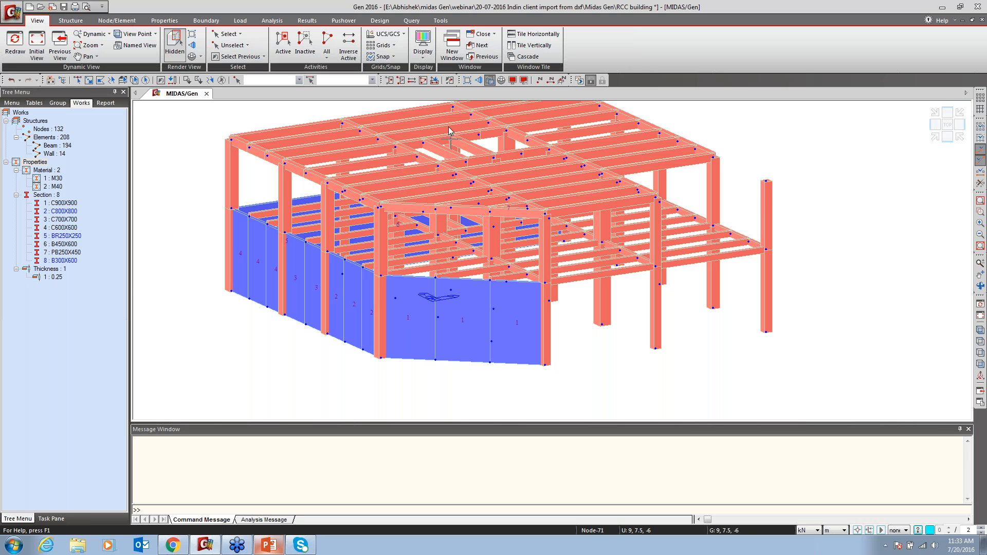
Examine the draw options for the hidden model view, including frame and plane thickness.
key("F11")
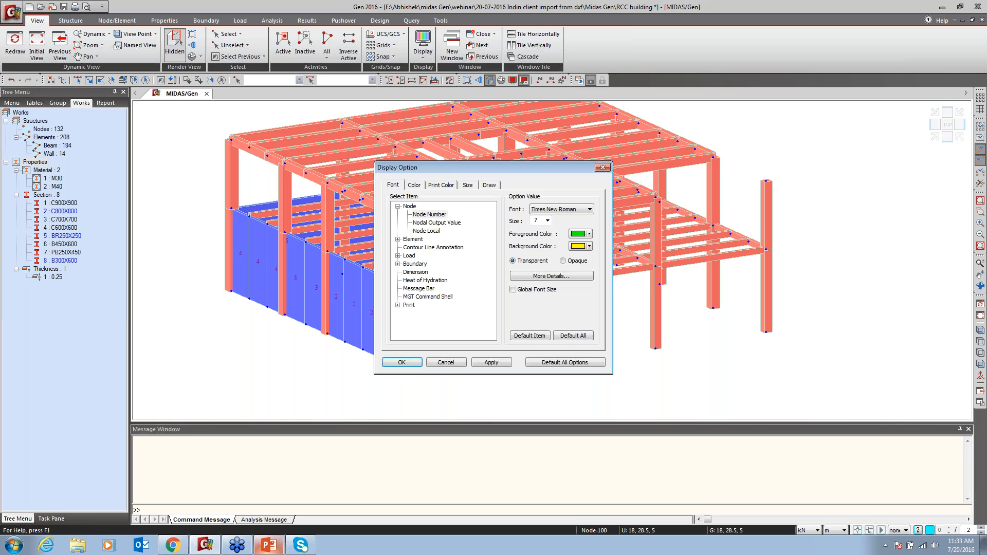
left_click(450, 139)
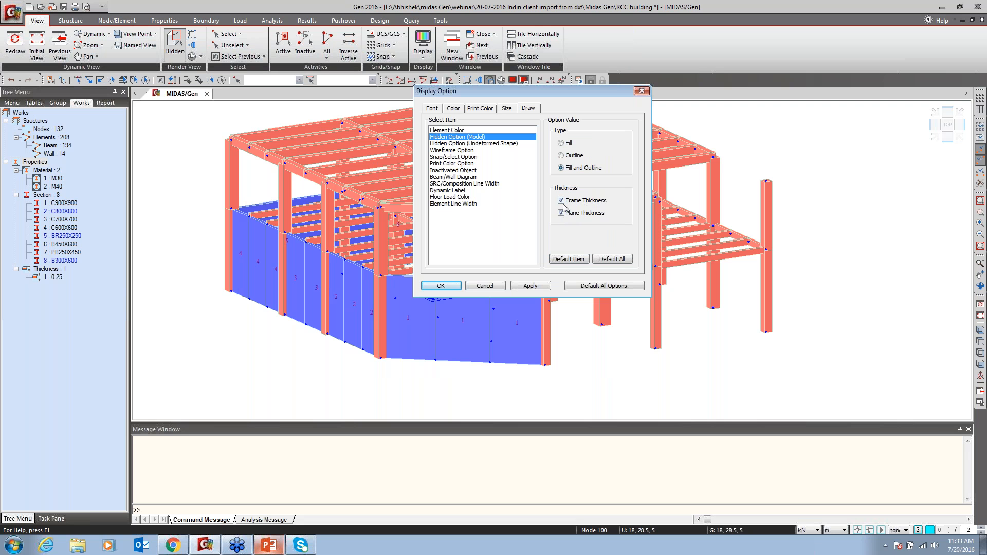
left_click(485, 286)
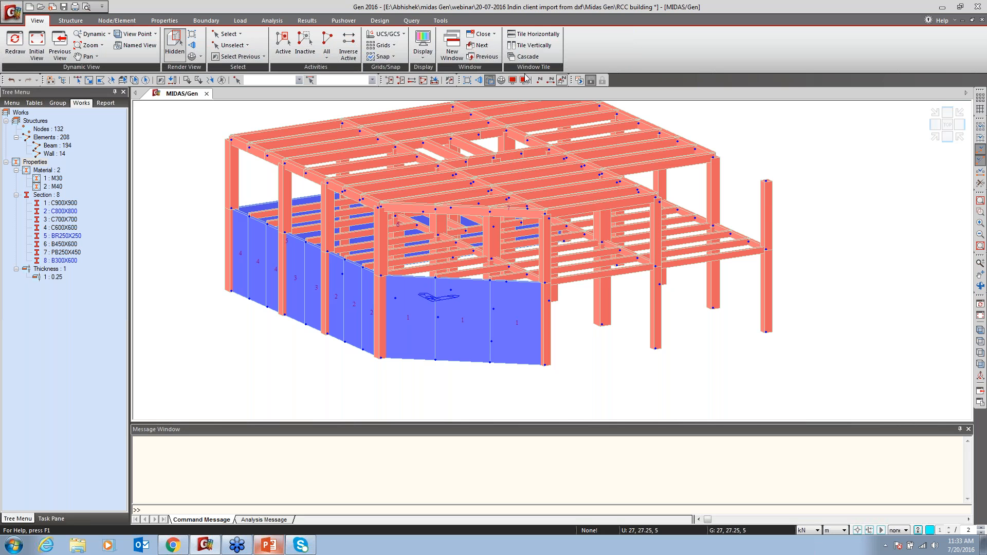
Apply Global Color as the element colour in the draw display options.
left_click(425, 47)
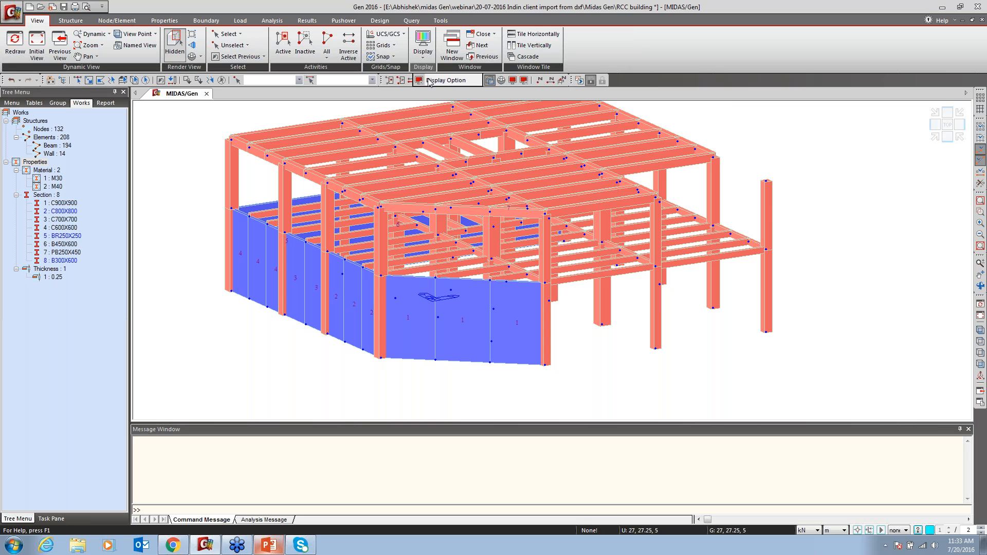
left_click(430, 81)
mouse_move(531, 166)
left_mouse_down()
mouse_move(574, 160)
mouse_move(680, 80)
left_mouse_up()
left_click(638, 97)
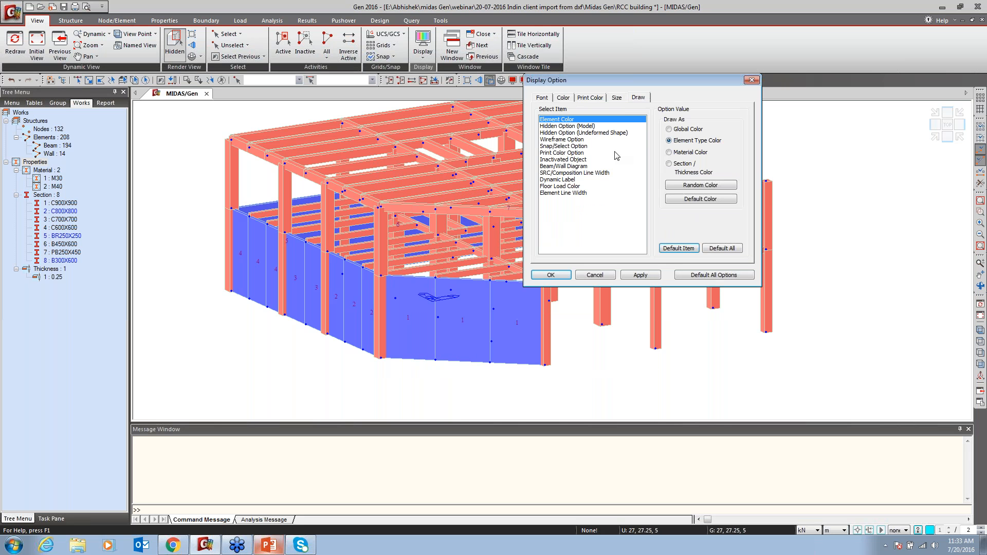
left_click(669, 129)
left_click(640, 275)
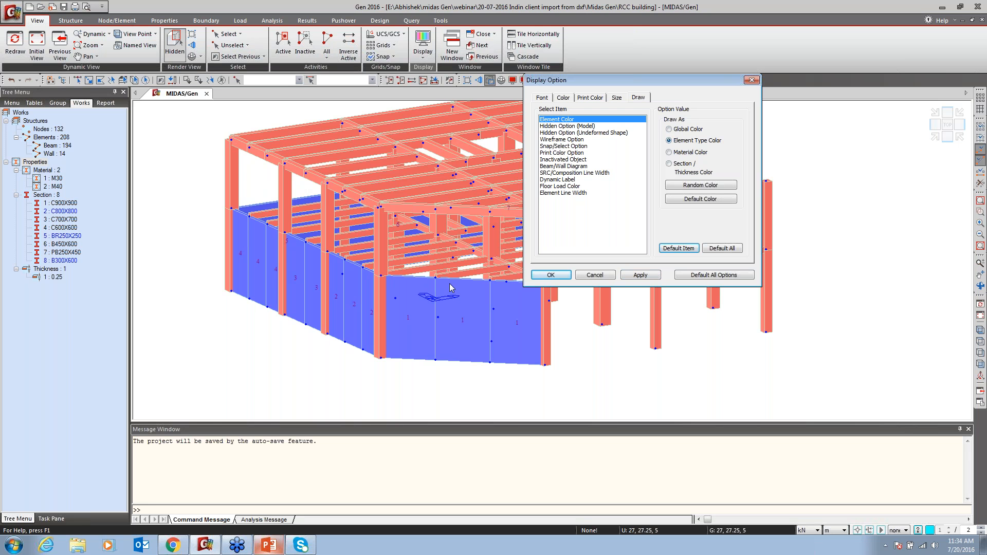
Colour the elements by material and assign random material colours.
left_click(685, 152)
left_click(640, 275)
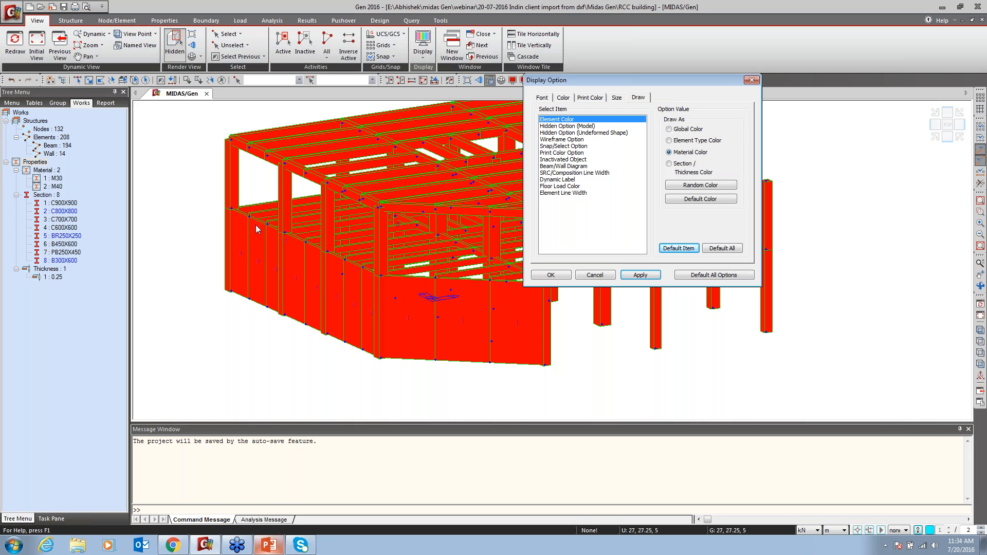
left_click(707, 187)
left_click(640, 276)
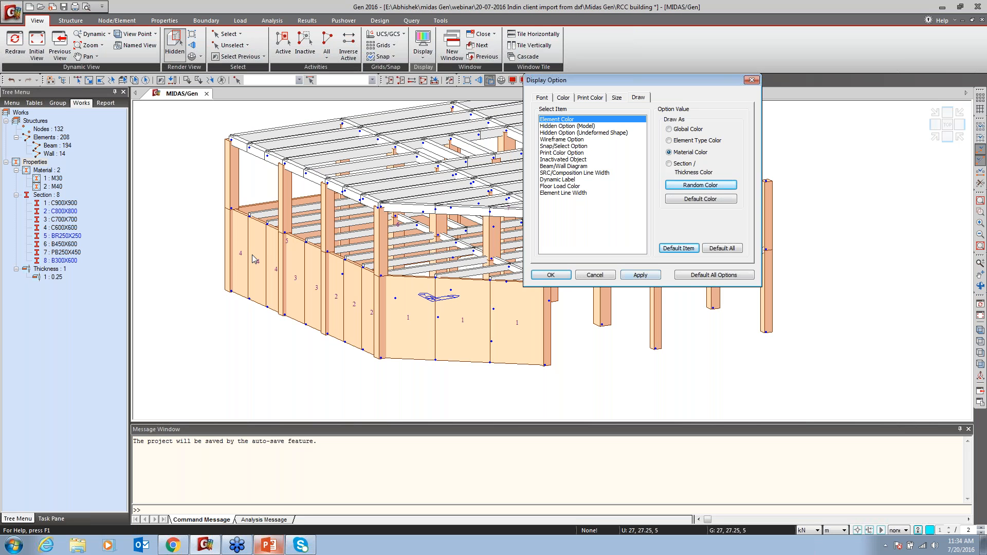
Colour the elements by section and thickness with random colours.
left_click(669, 164)
left_click(649, 277)
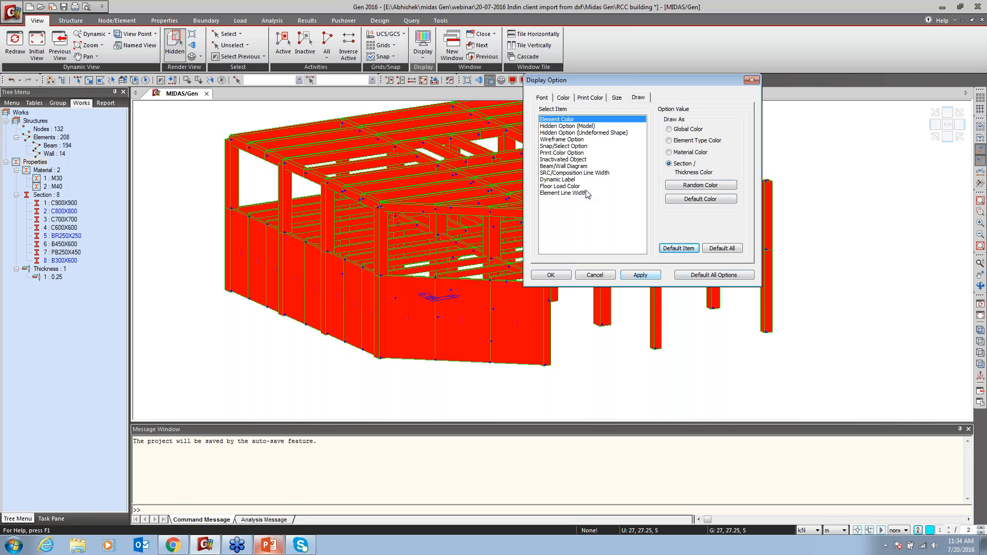
left_click(701, 185)
left_click(641, 277)
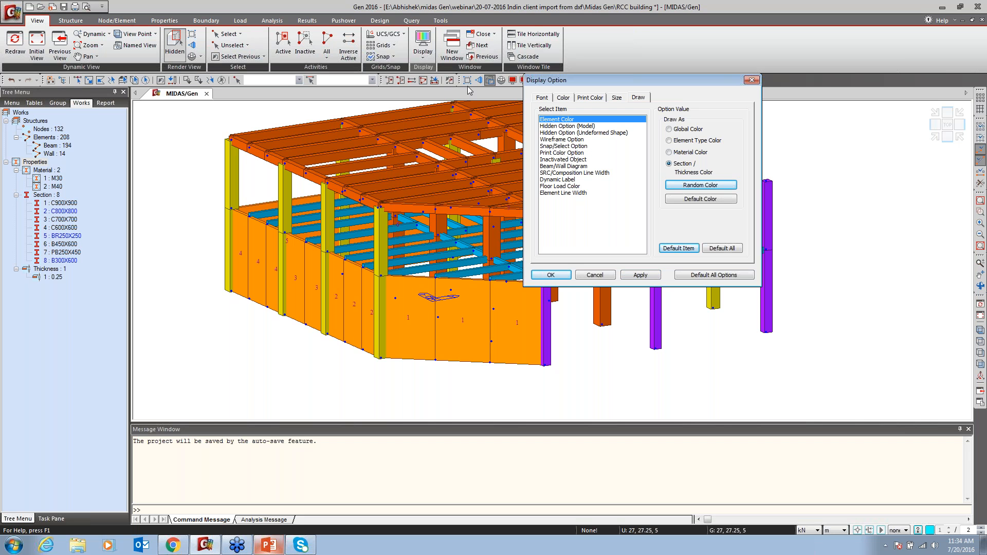
Look over the view colour settings and restore the elements to Element Type Color.
left_click(563, 97)
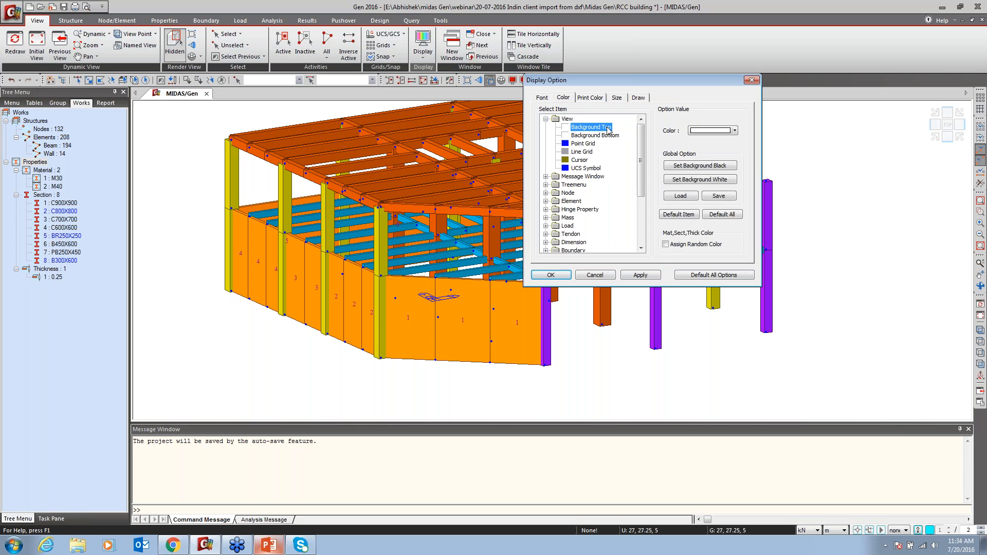
left_click(640, 97)
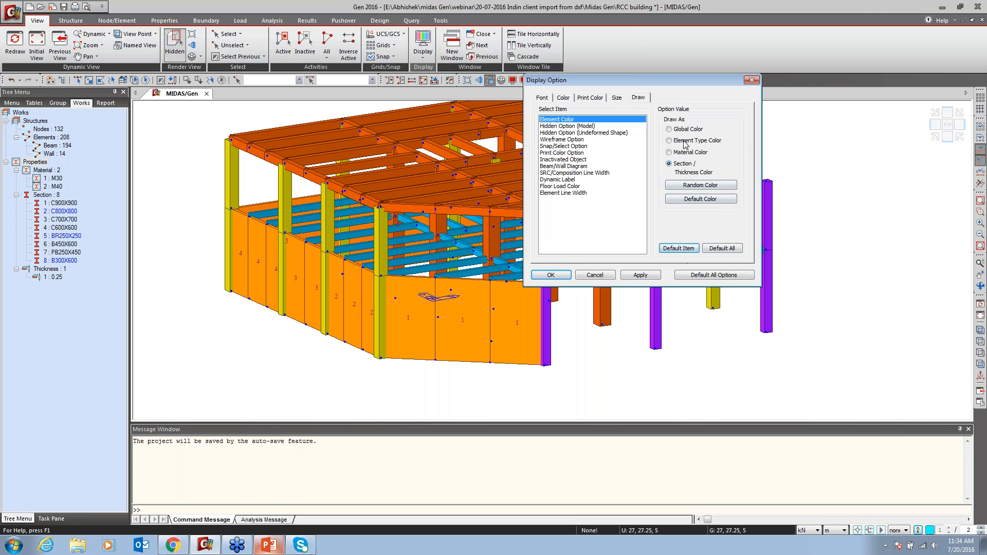
left_click(550, 275)
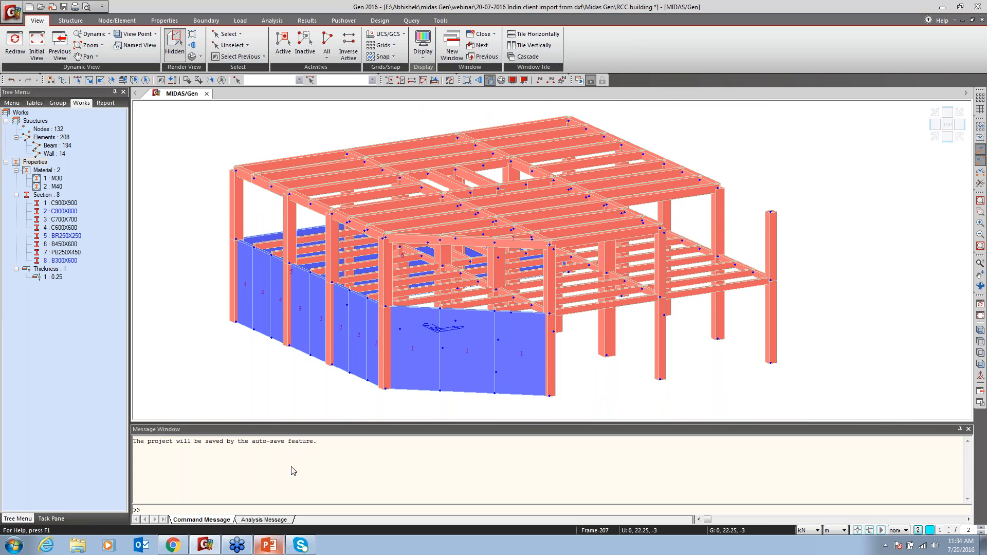
Check the next storey heights on the PowerPoint elevation slide, and set the length unit in midas Gen to mm.
left_click(269, 545)
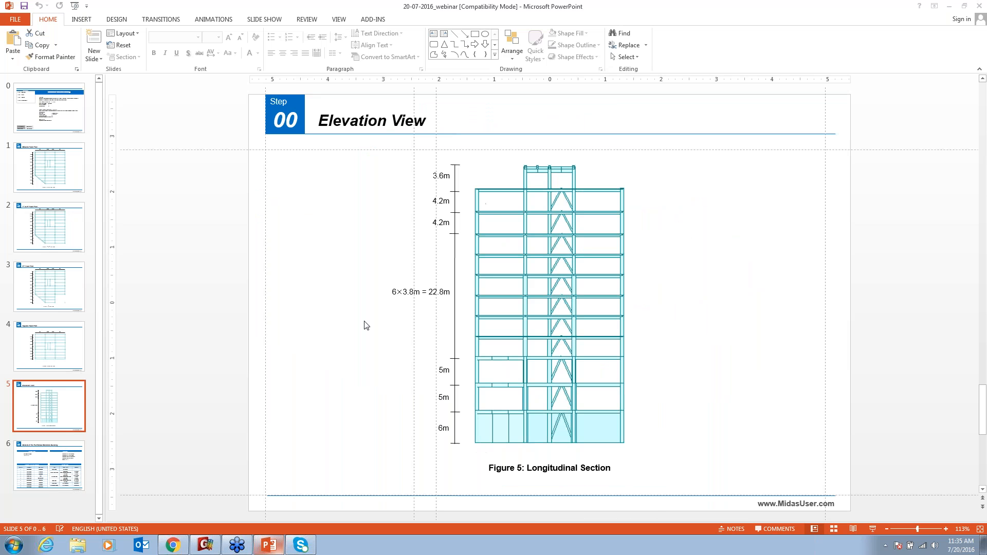
left_click(950, 7)
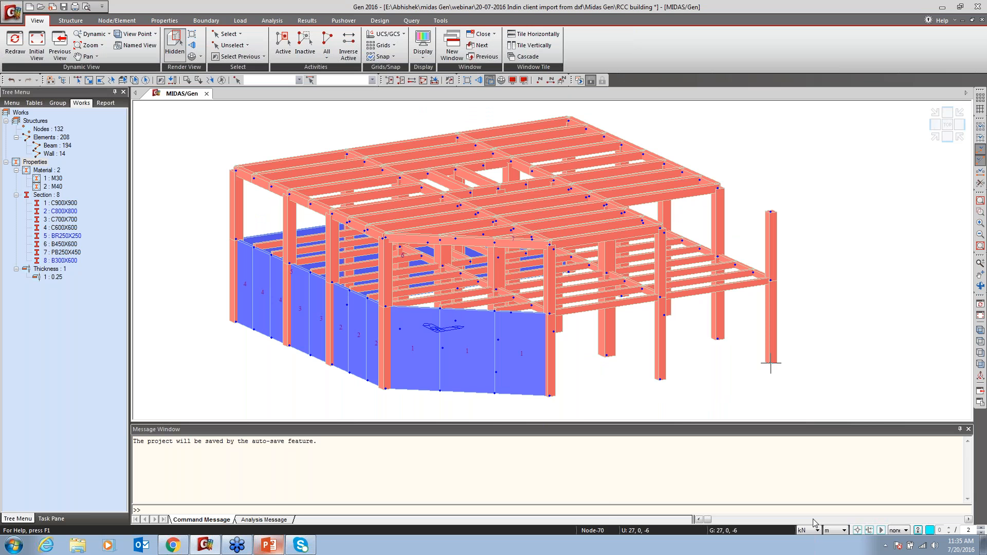
left_click(835, 531)
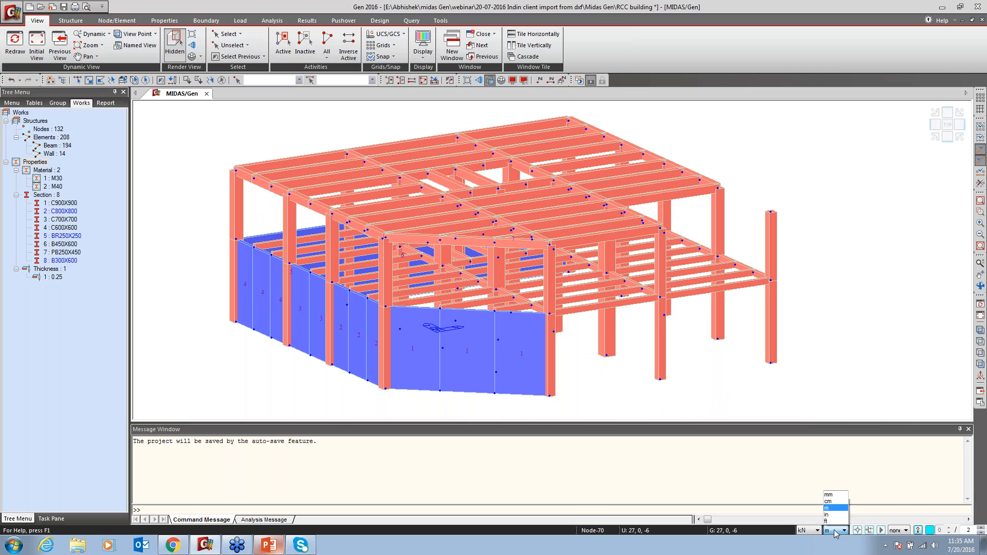
left_click(828, 495)
Load 1st floor.dxf into the AutoCAD DXF import and choose the CENTER_ layer.
left_click(12, 11)
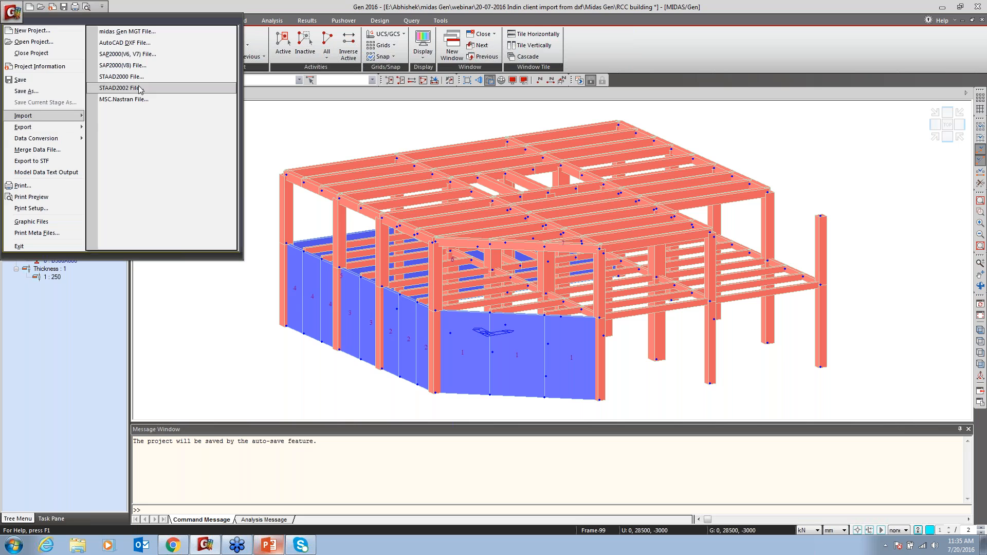
left_click(131, 47)
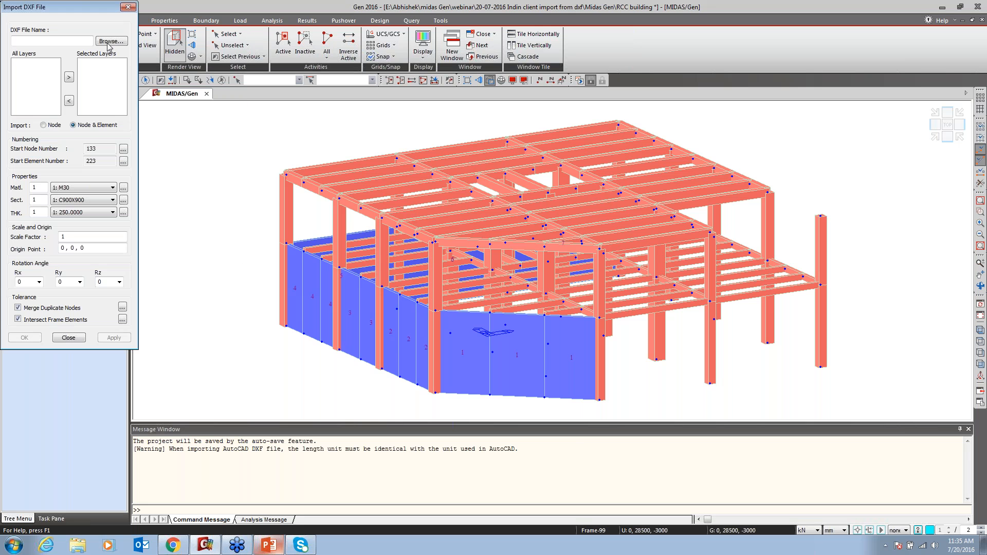
left_click(111, 41)
left_click(141, 116)
left_click(506, 423)
left_click(31, 69)
left_click(68, 78)
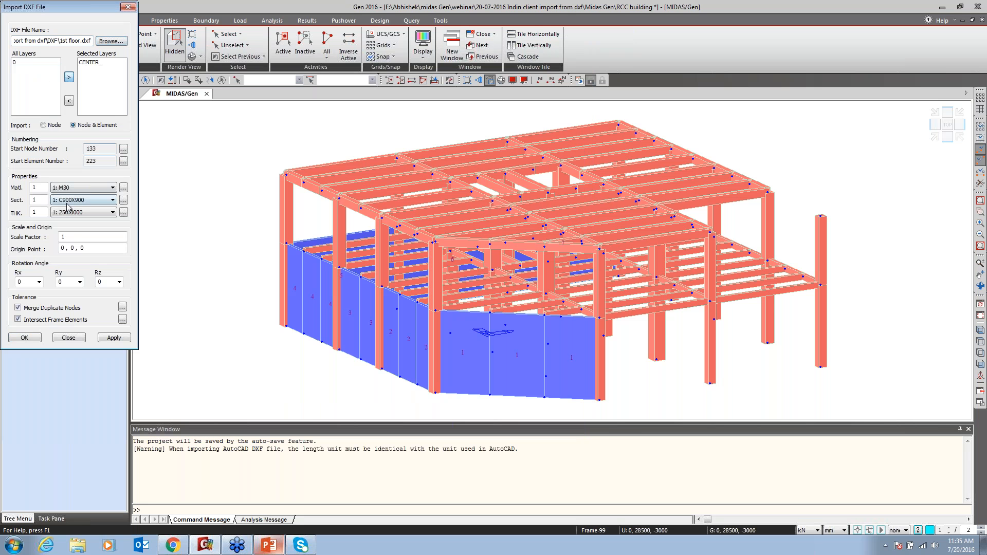
Assign section 6: B450X600 to the elements of the 1st floor DXF import.
left_click(82, 200)
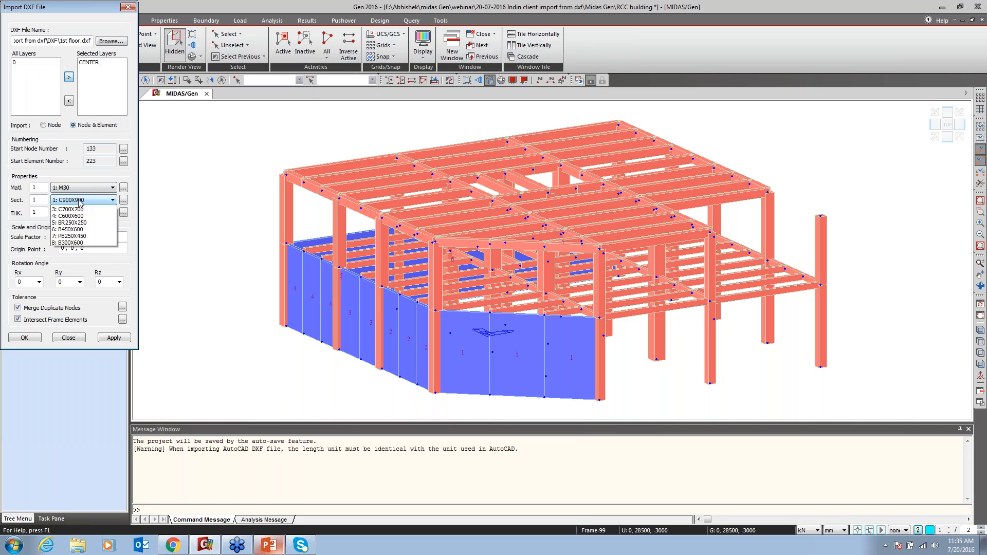
left_click(80, 243)
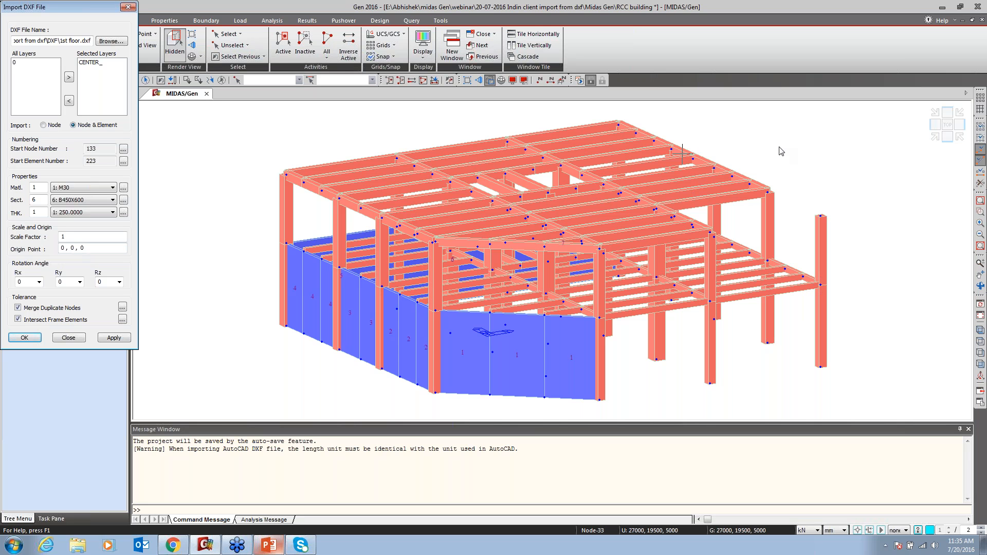
Try importing the 1st floor layout at origin point 0, 0, 10, and undo that import.
left_click(85, 248)
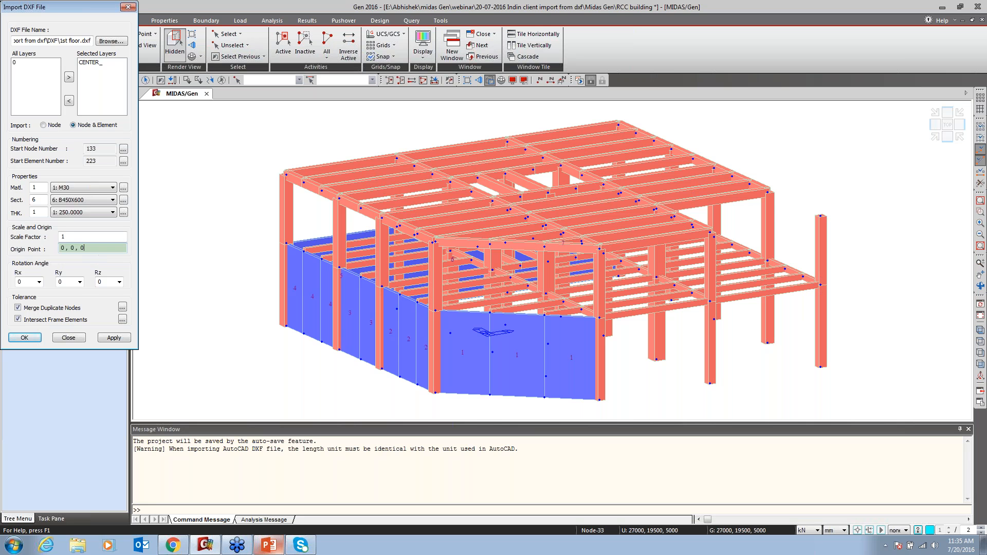
key("BackSpace")
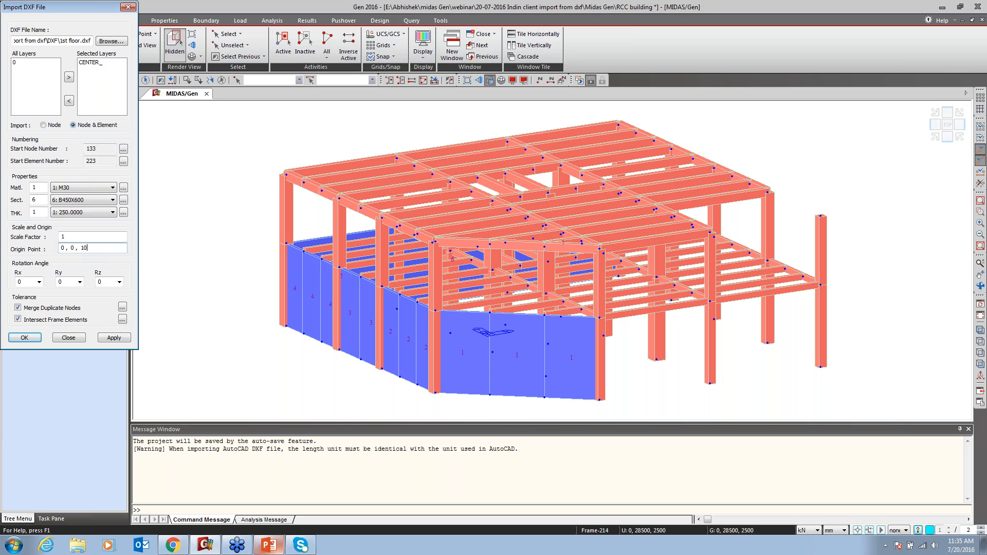
left_click(114, 338)
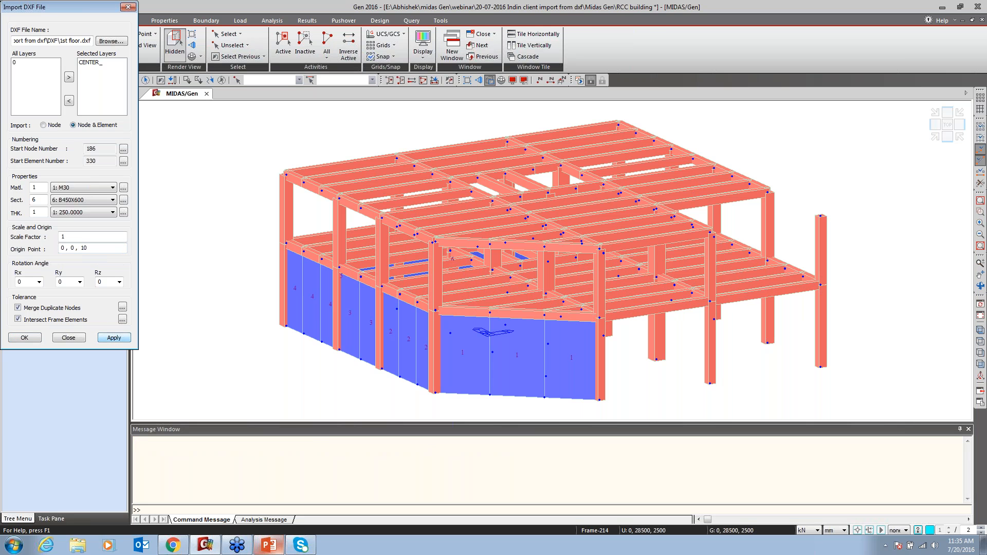
key("ctrl+z")
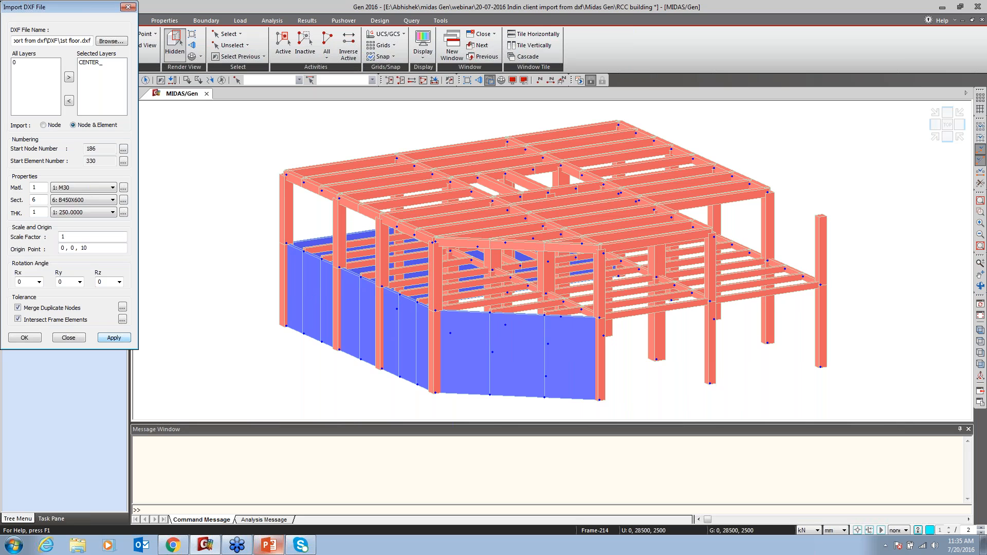
Import the 1st floor layout with the origin point set to 0, 0, 10000.
left_click(96, 250)
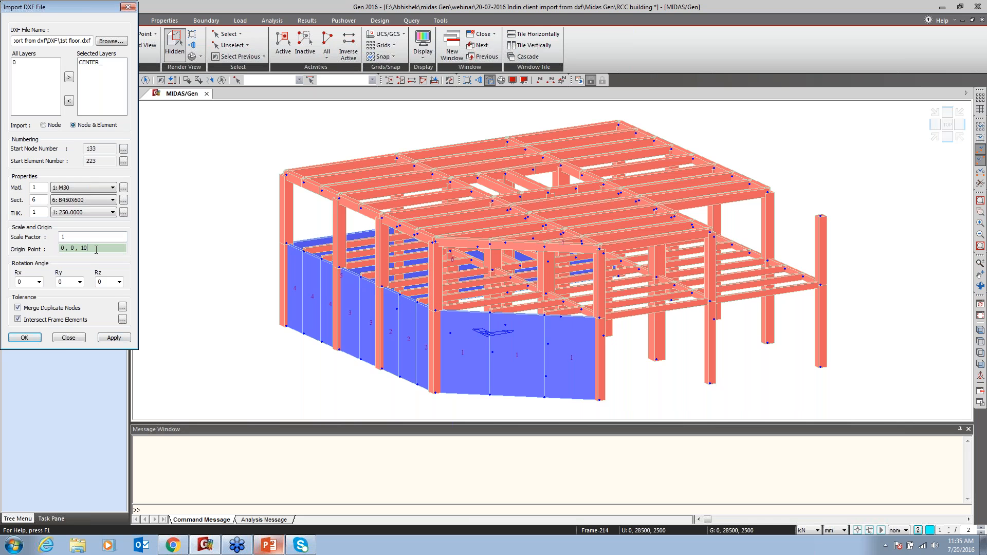
type("000")
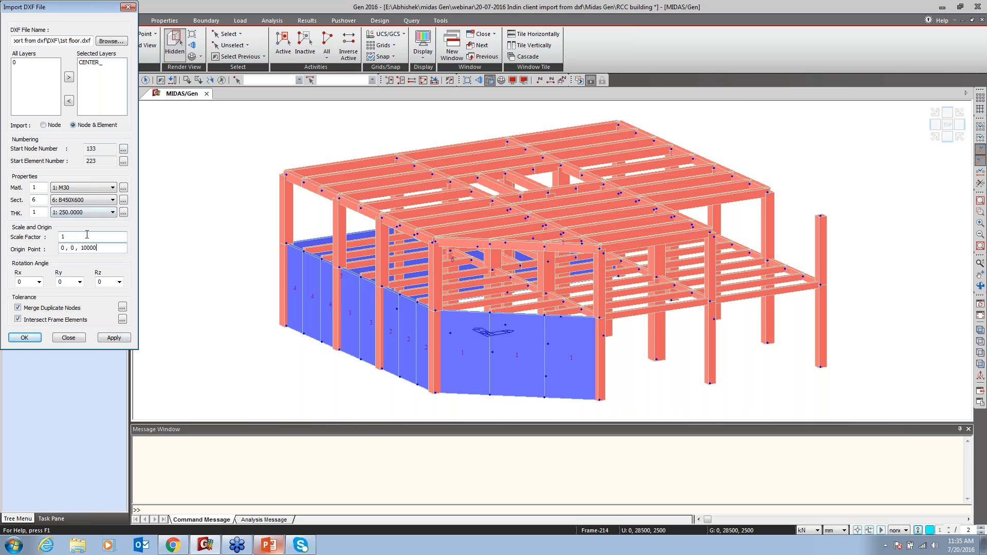
left_click(114, 338)
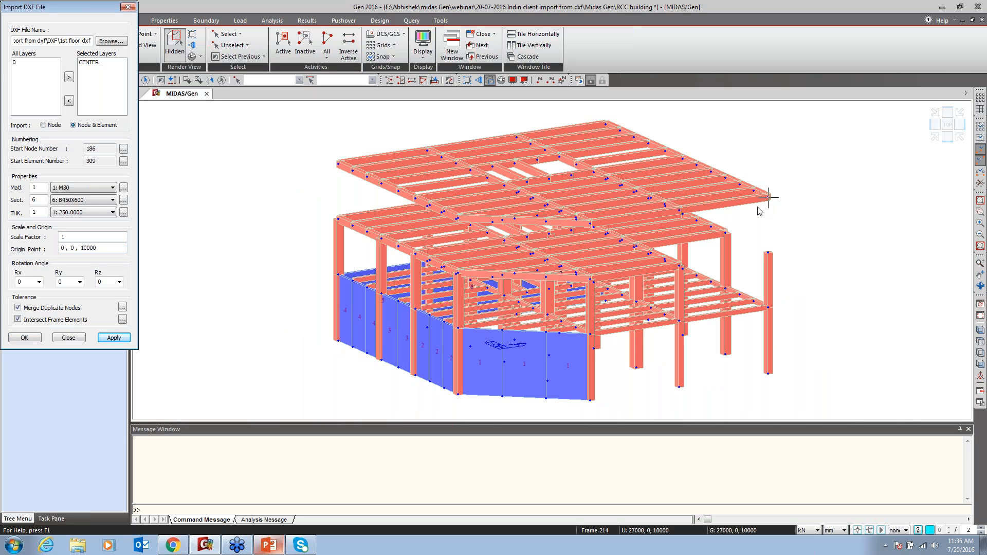
Try picking the origin point from the corner node at 27000, 0, 10000, reset its X value to 0, and close the DXF import.
left_click(92, 248)
left_click(339, 218)
left_click(767, 197)
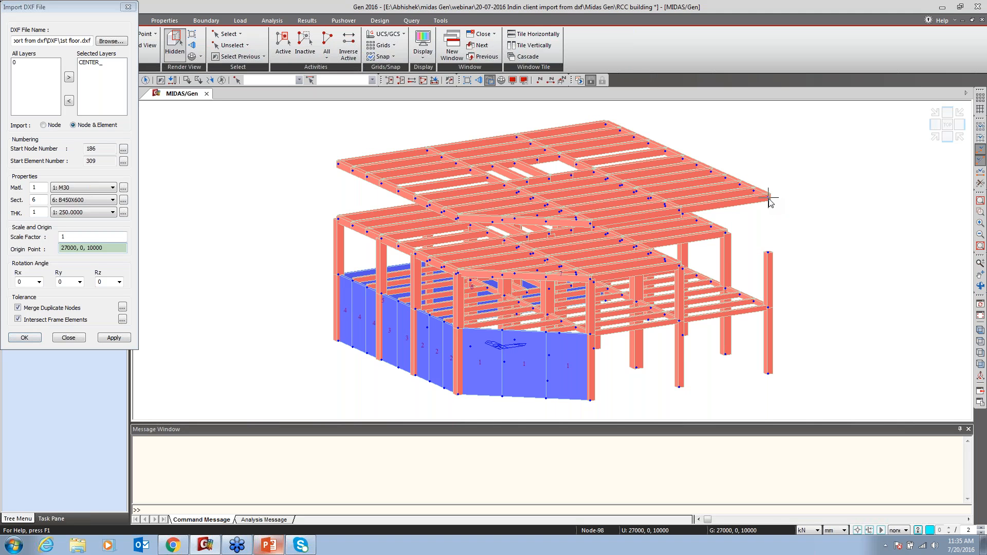
double_click(70, 248)
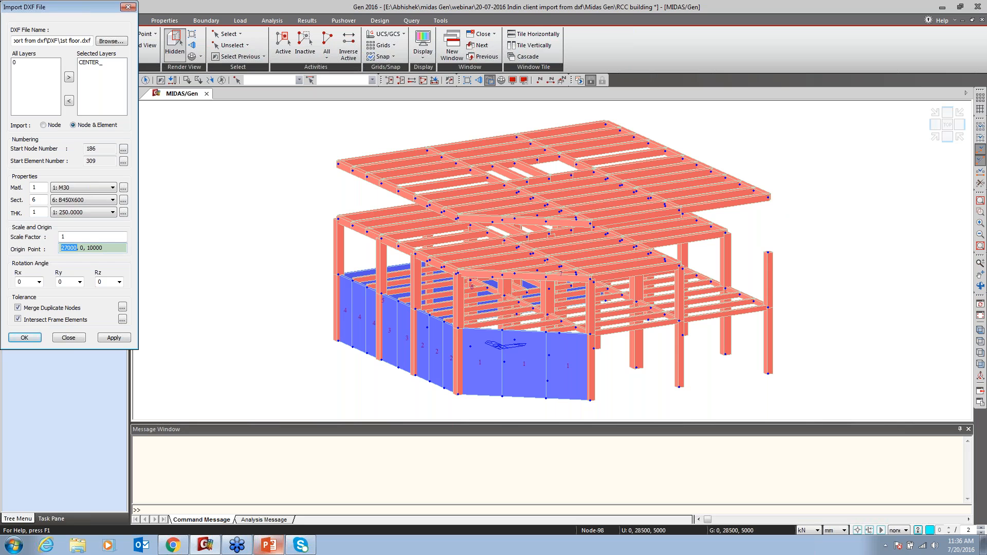
type("0")
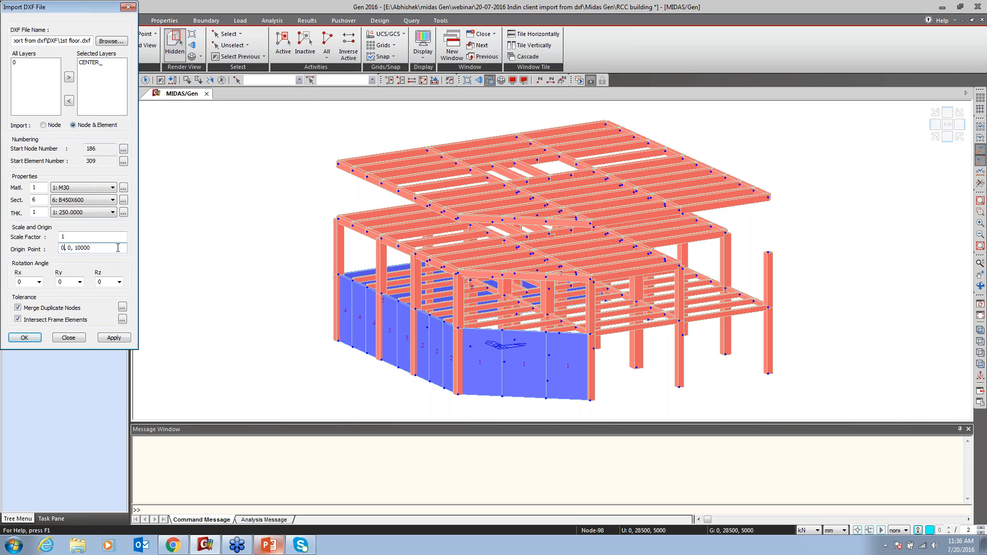
left_click(68, 338)
Generate one copy of the columns between the two lower floor levels, 5000 mm upward in global Z, using Building Generation.
left_click(947, 137)
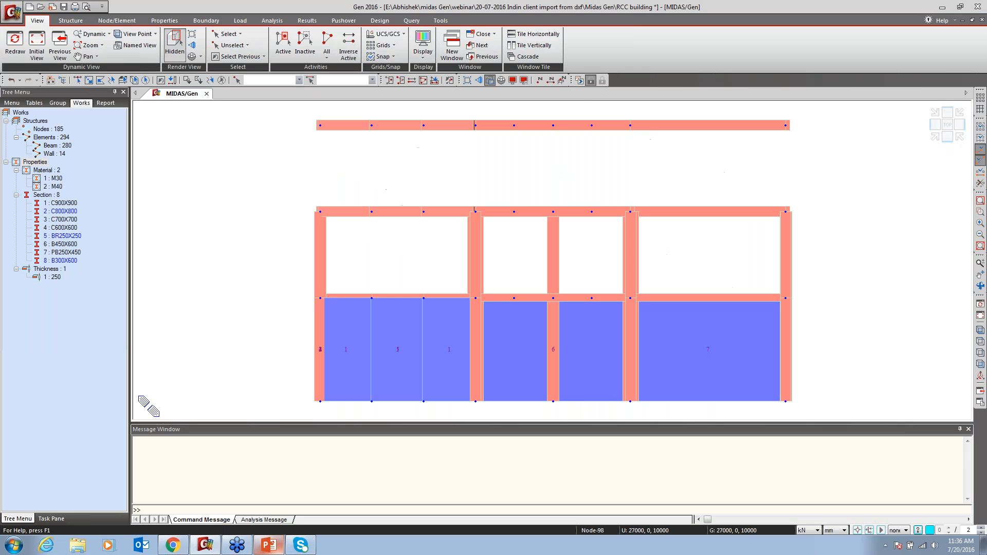
left_click(78, 80)
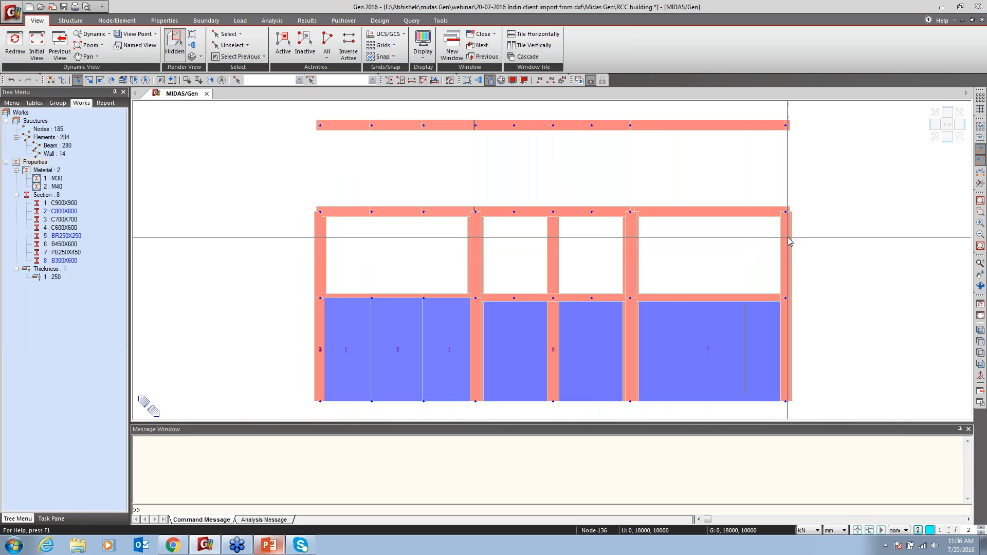
left_click_drag(859, 236, 278, 243)
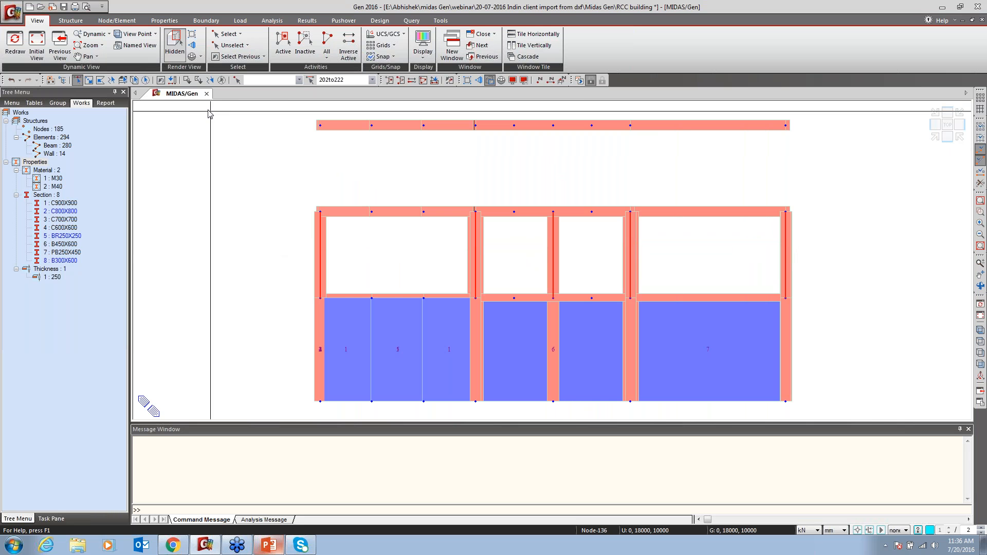
left_click(72, 20)
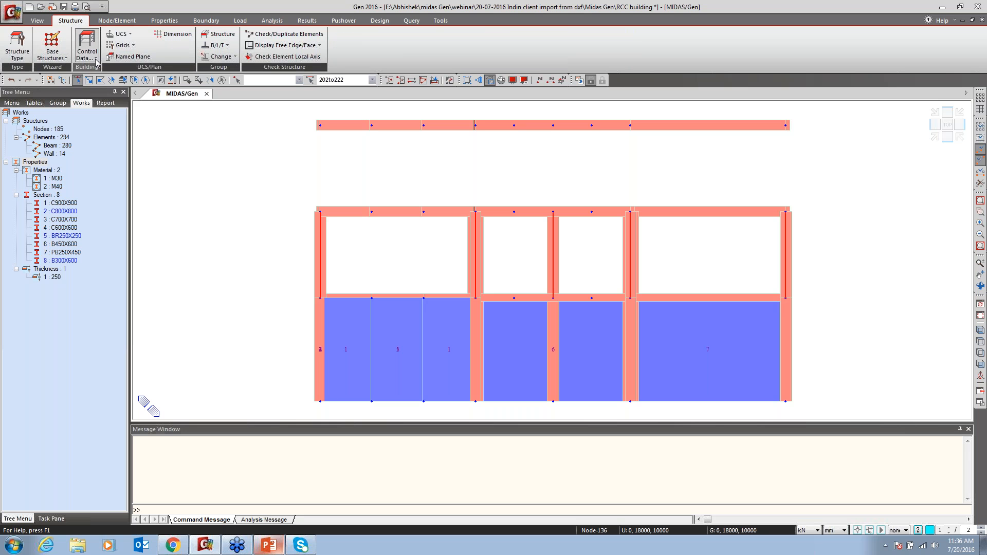
left_click(94, 58)
left_click(97, 93)
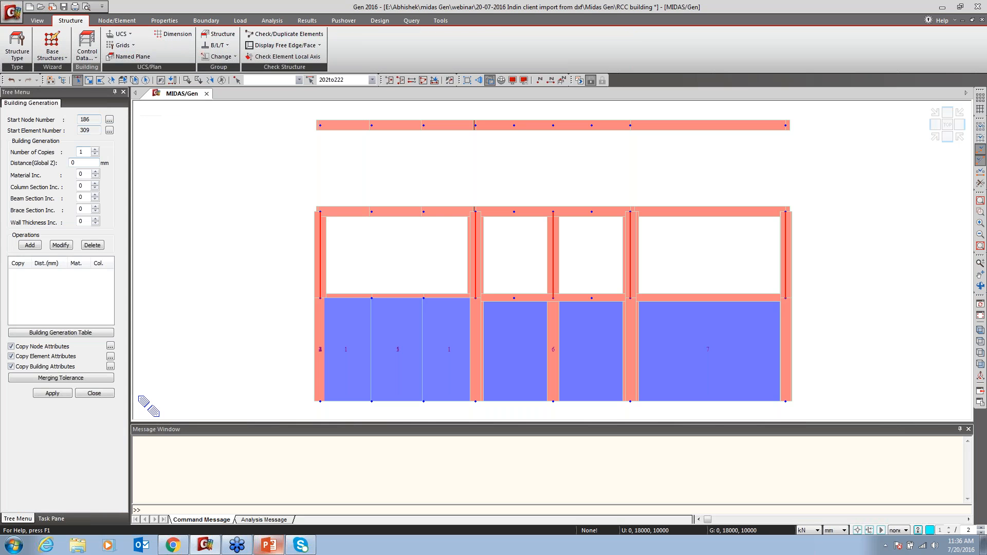
double_click(86, 163)
type("5000")
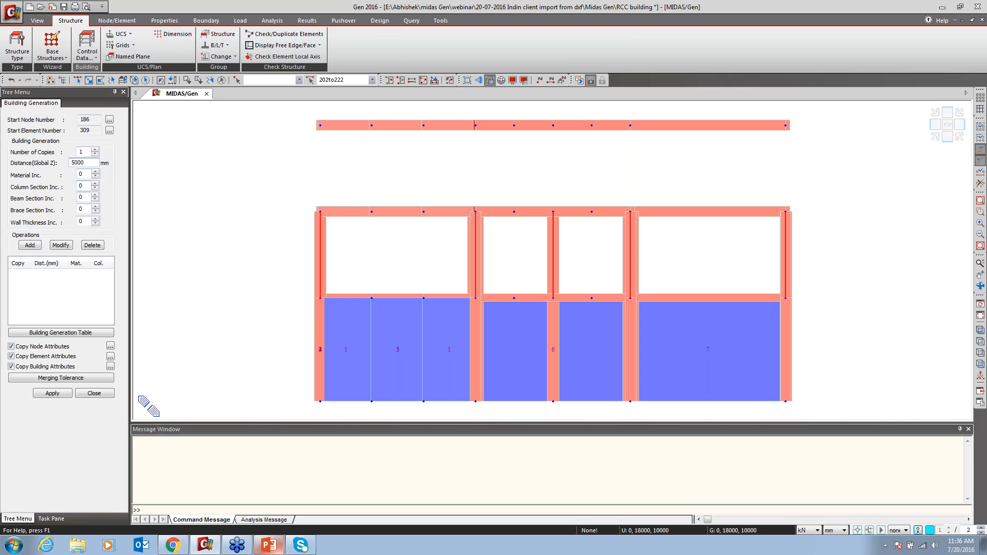
left_click(29, 246)
left_click(51, 394)
left_click(109, 398)
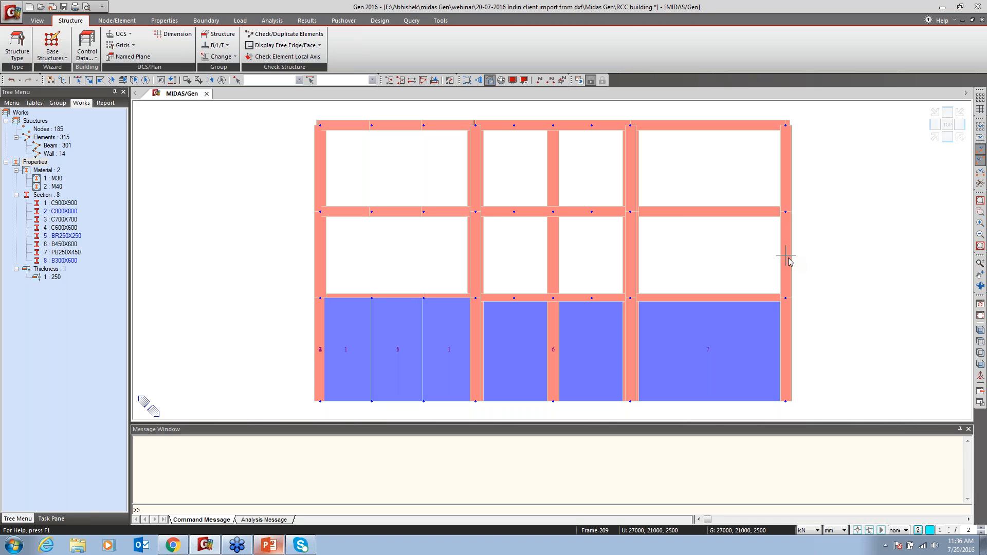
Select the middle-storey columns and look over the Translate Elements options as an alternative way of copying them.
left_click(87, 55)
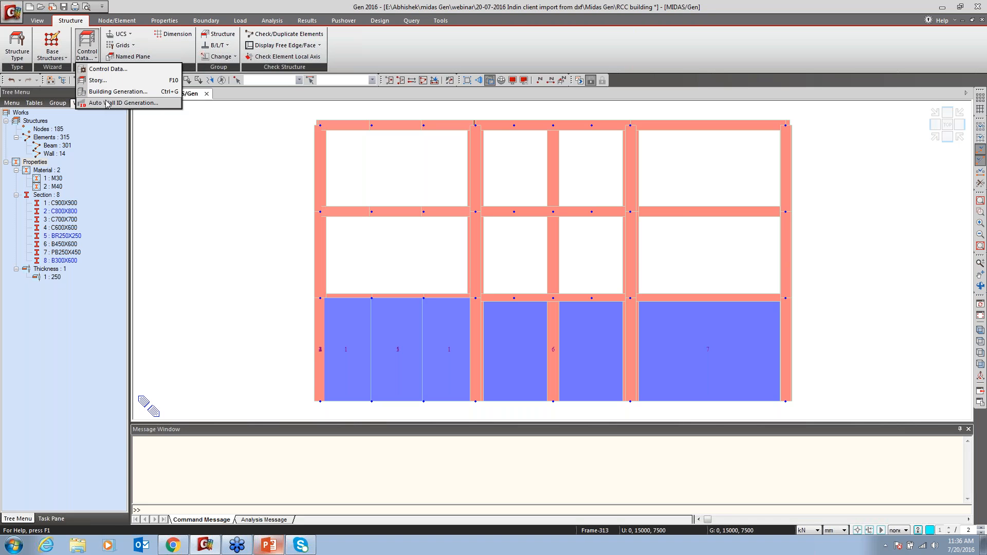
left_click(346, 268)
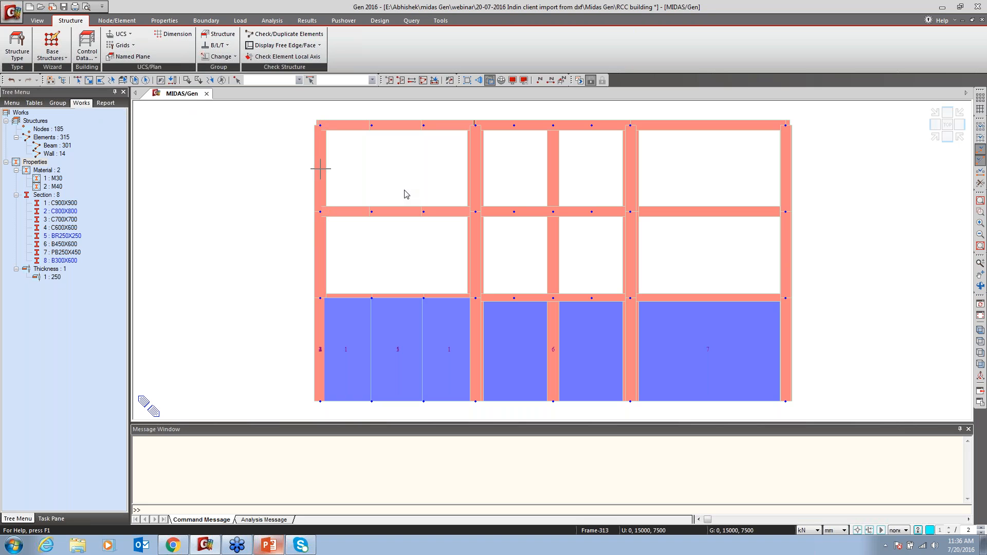
left_click(78, 82)
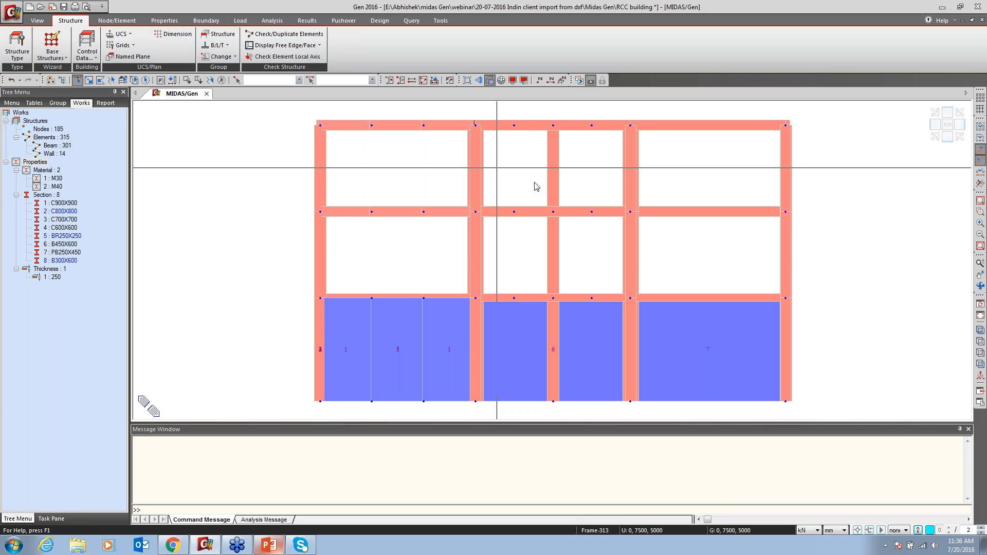
left_click_drag(802, 249, 300, 245)
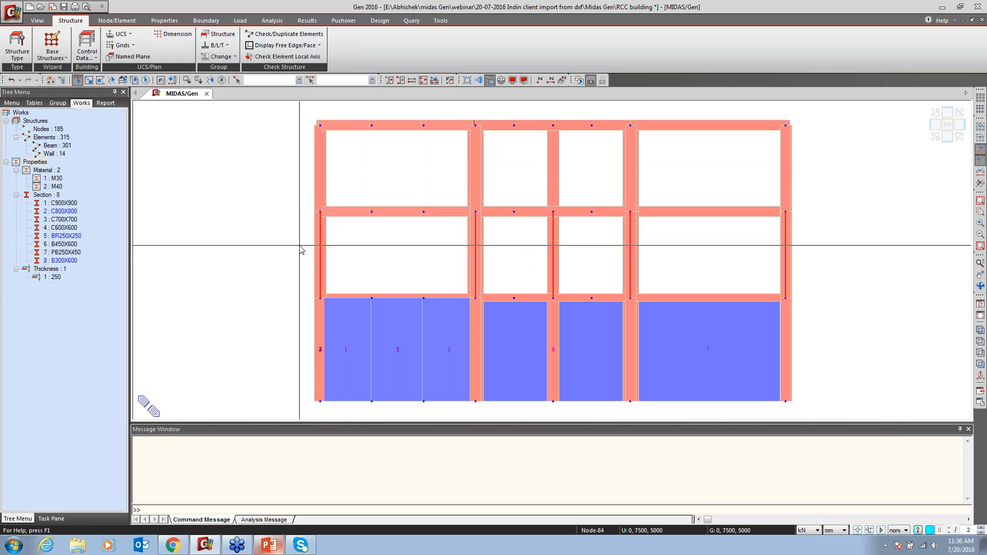
right_click(247, 192)
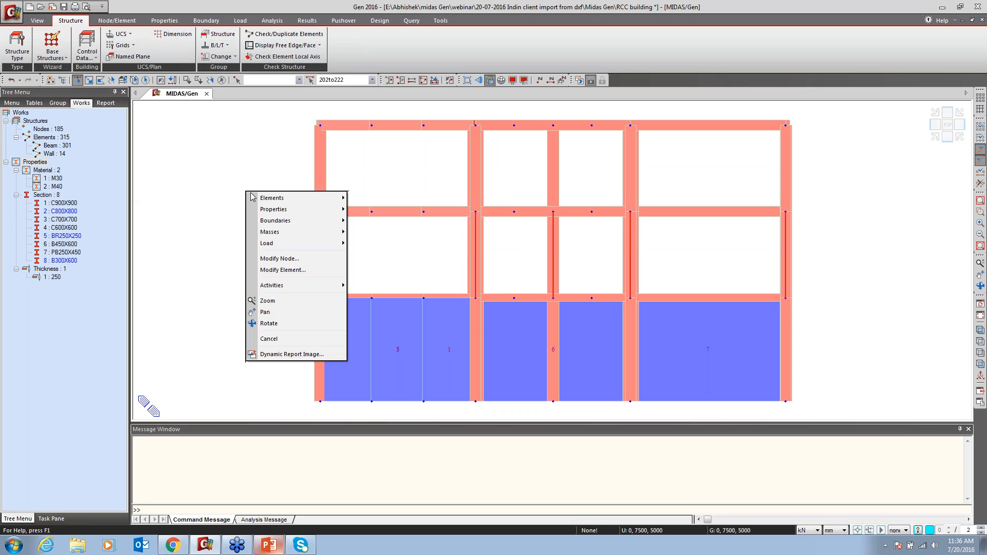
mouse_move(287, 200)
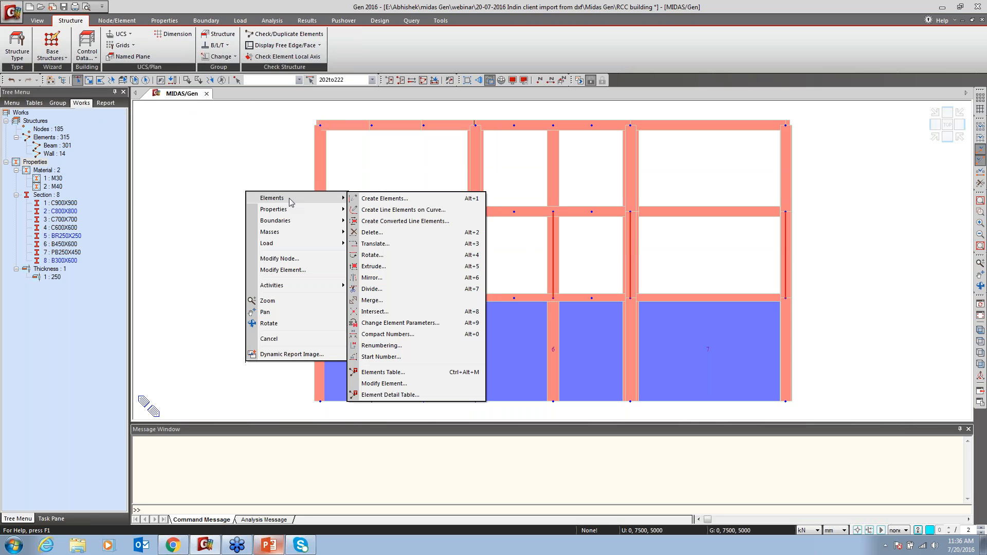
left_click(375, 244)
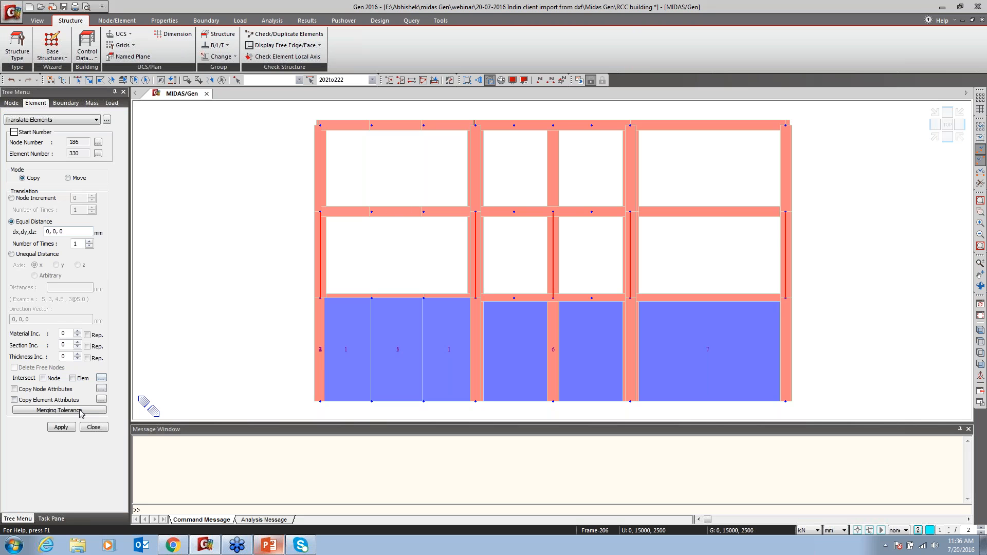
left_click(92, 428)
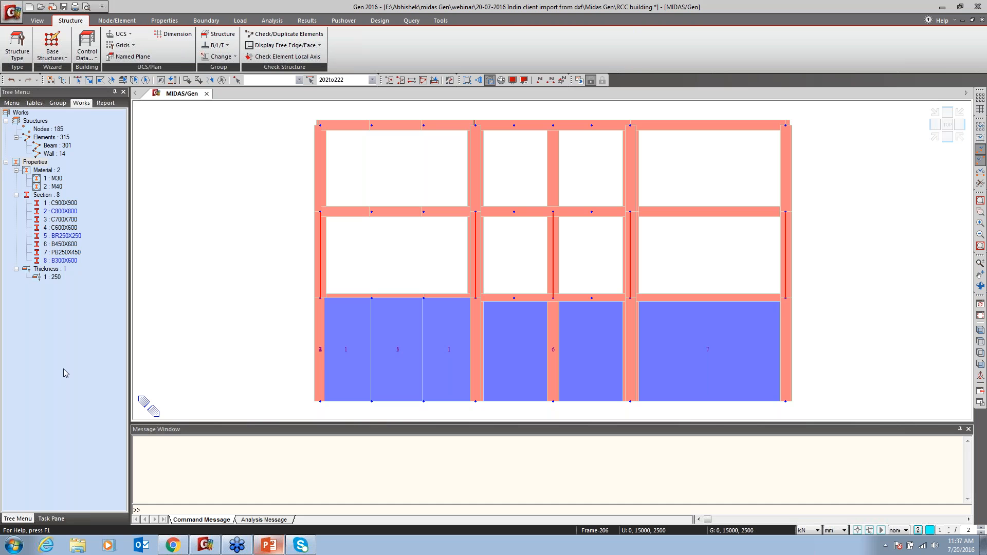
Return the model to the isometric view and clear the column selection.
left_click(87, 48)
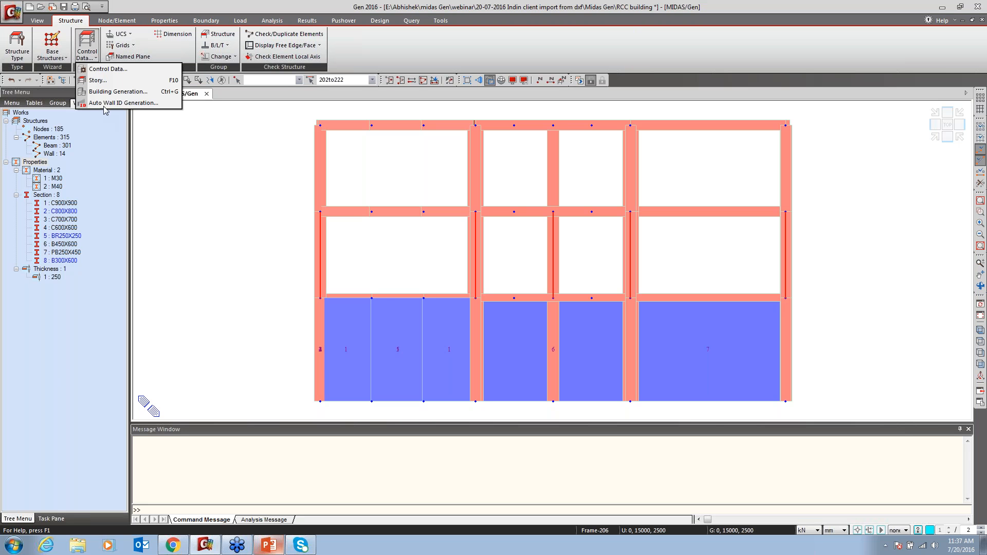
left_click(801, 415)
left_click(980, 330)
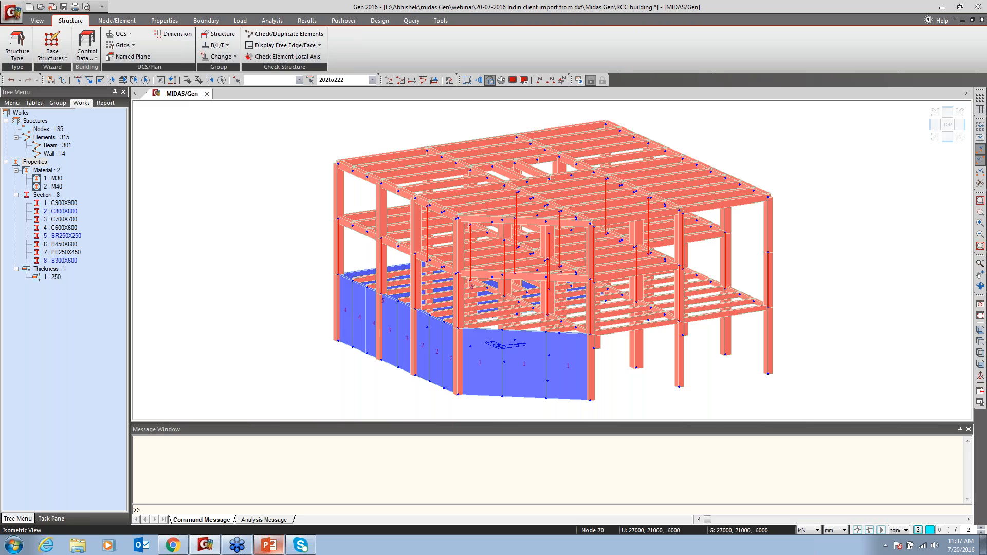
left_click(222, 80)
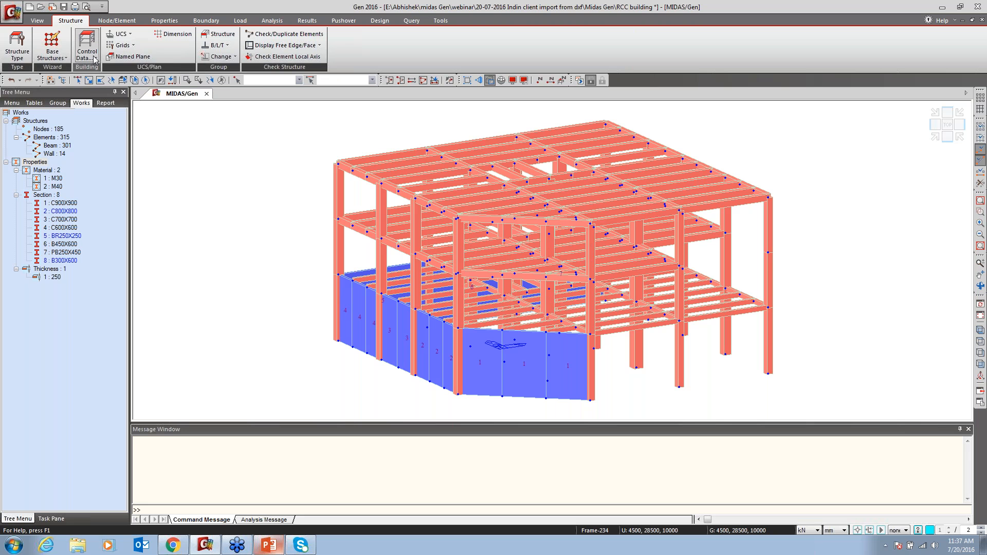
left_click(94, 60)
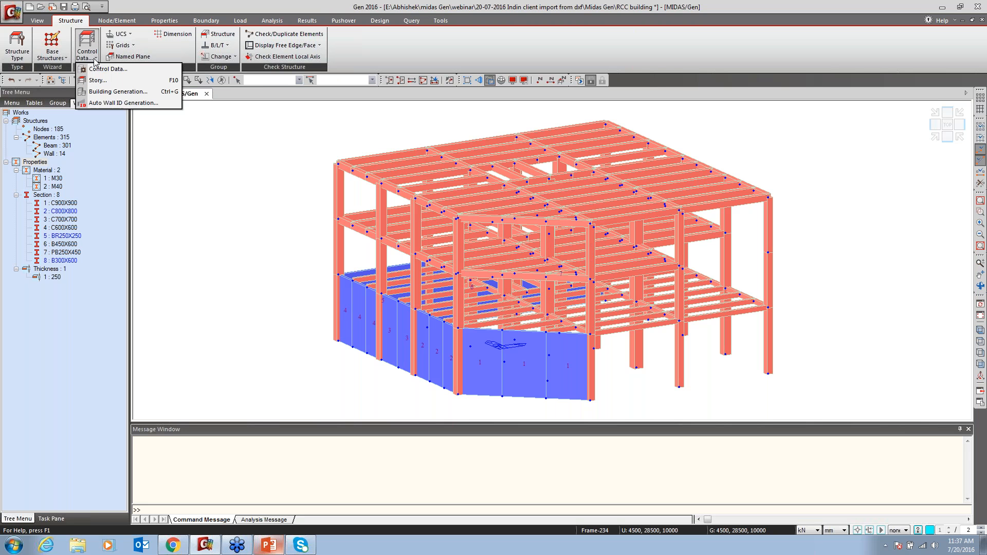
left_click(229, 211)
Start an AutoCAD DXF import, load the 4th floor drawing and add its CENTER_ layer to the selected layers.
left_click(16, 13)
mouse_move(31, 120)
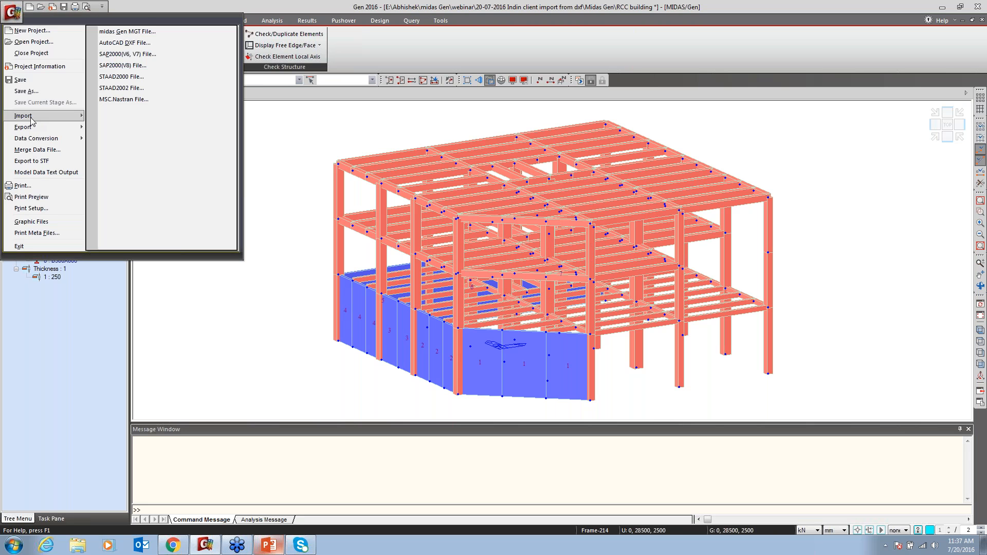
left_click(143, 45)
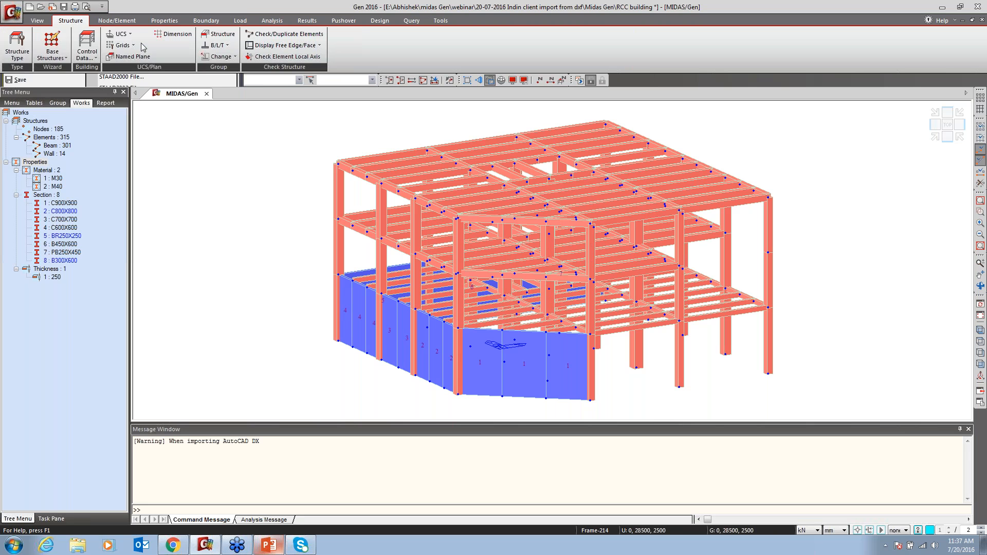
left_click(105, 41)
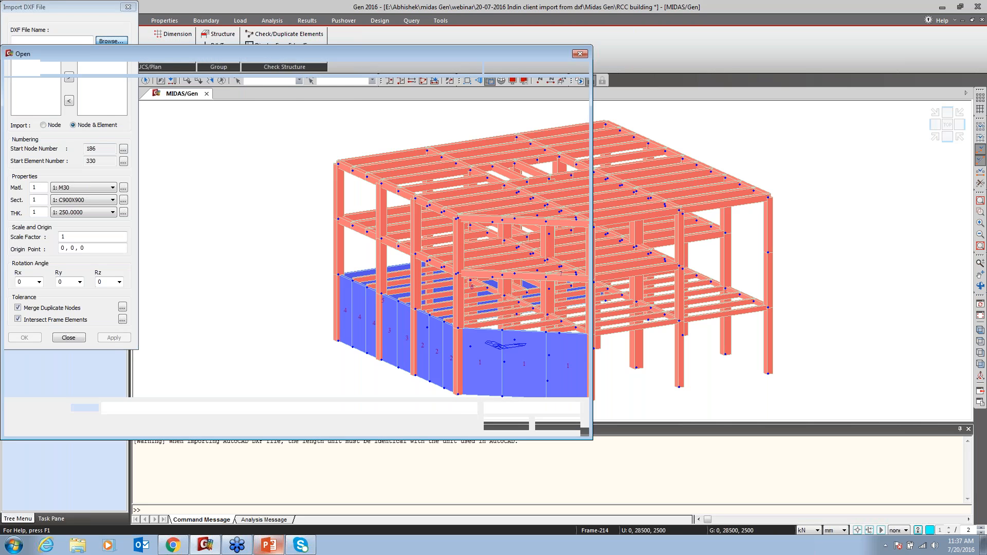
left_click(199, 137)
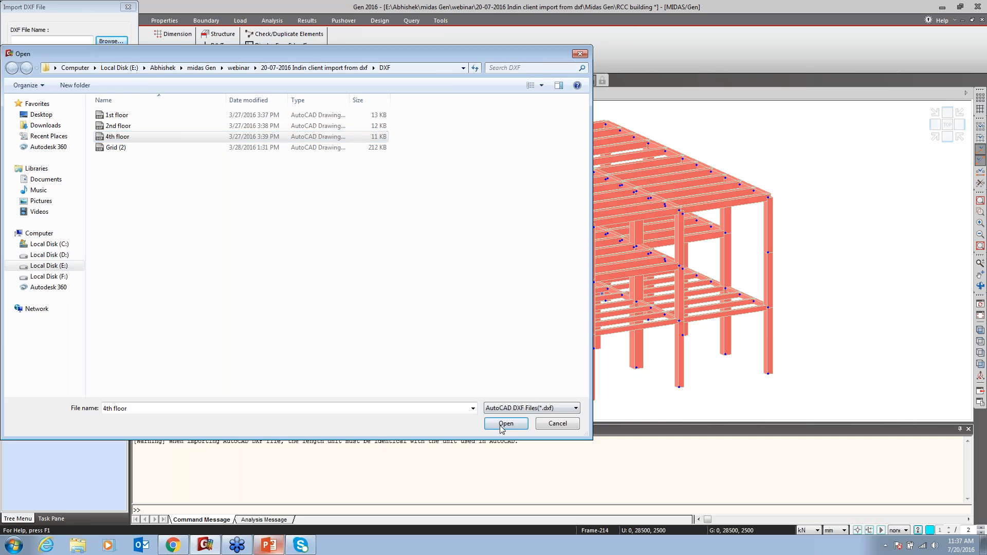
left_click(505, 426)
left_click(23, 69)
left_click(69, 77)
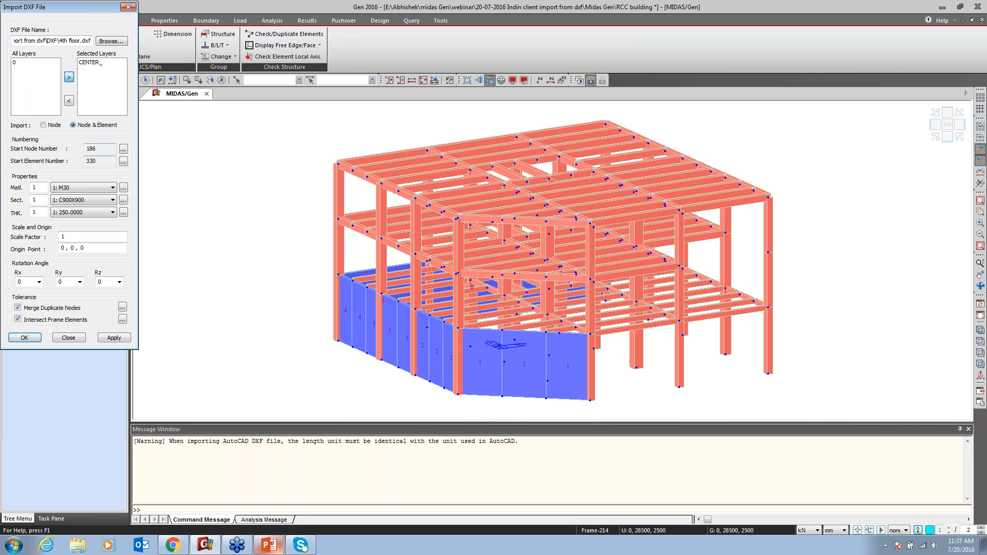
Assign section 6: B450X600 to the imported elements, apply the 4th floor import and close the DXF import.
left_click(78, 201)
left_click(71, 242)
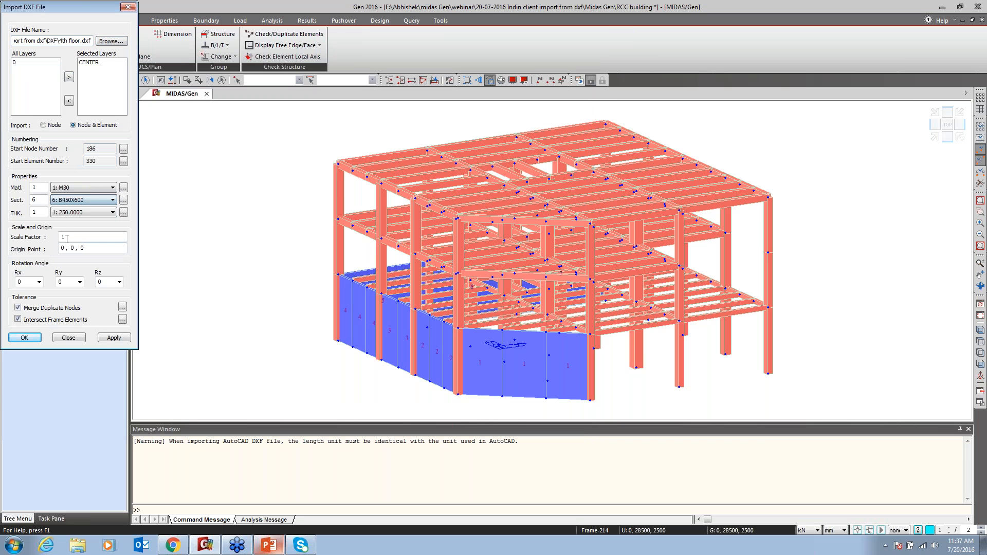
left_click(113, 339)
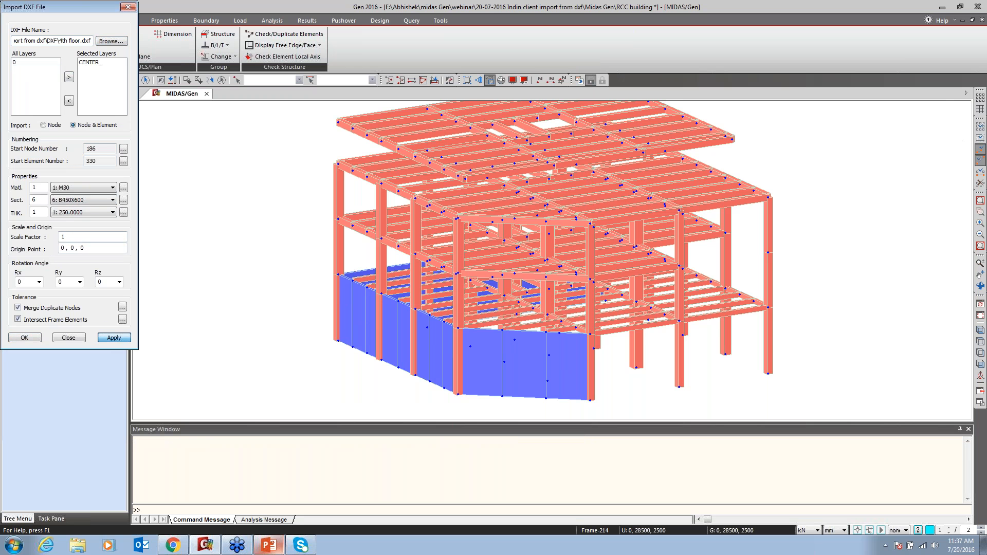
left_click(69, 338)
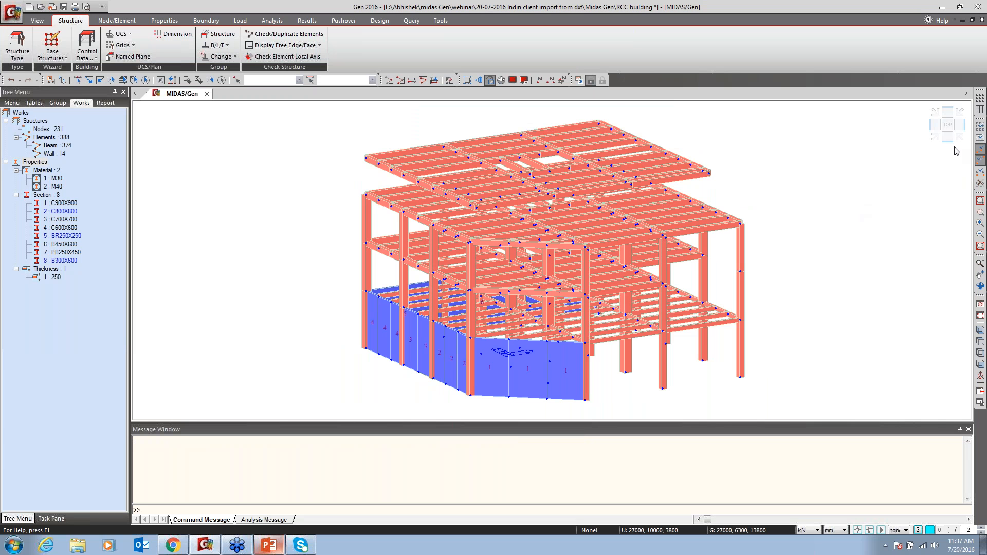
Select the columns of the storey below the newly imported floor in the front elevation and open Building Generation.
left_click(949, 143)
left_click(77, 80)
left_click_drag(760, 204, 330, 223)
left_click(96, 58)
left_click(117, 91)
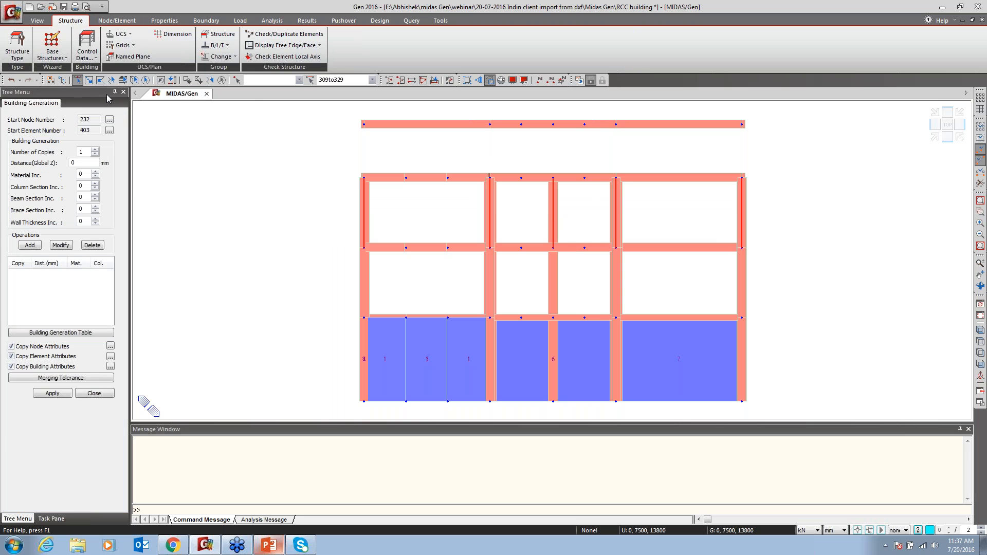
Check the storey heights on the PowerPoint elevation slide, and generate one copy of the selected columns 3800 mm upward in global Z.
double_click(87, 163)
left_click(283, 549)
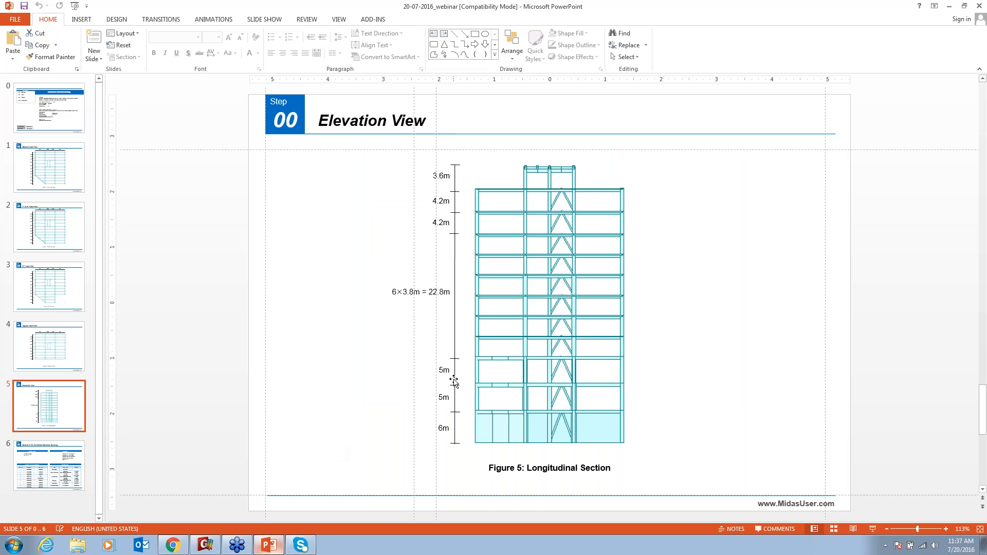
left_click(950, 6)
left_click(84, 163)
type("3800")
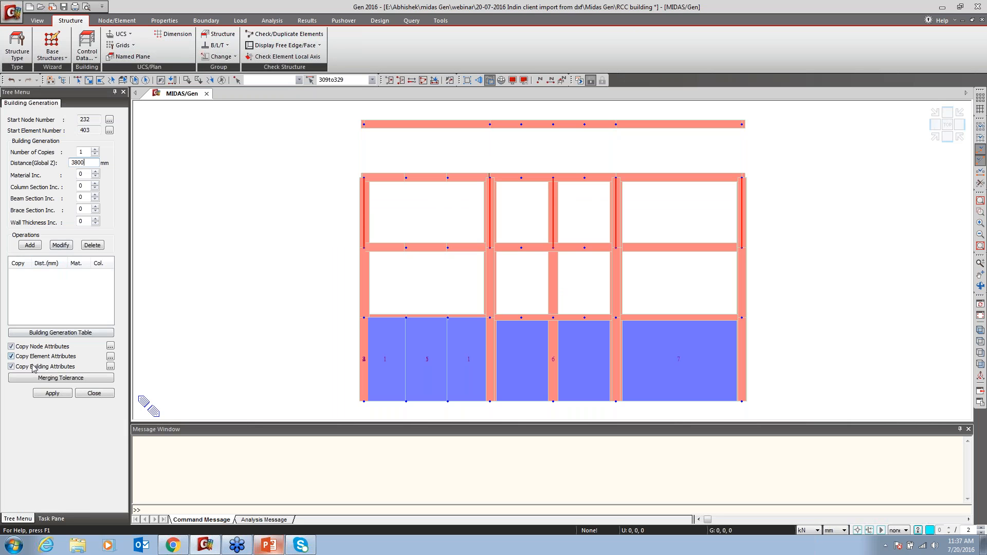
left_click(30, 245)
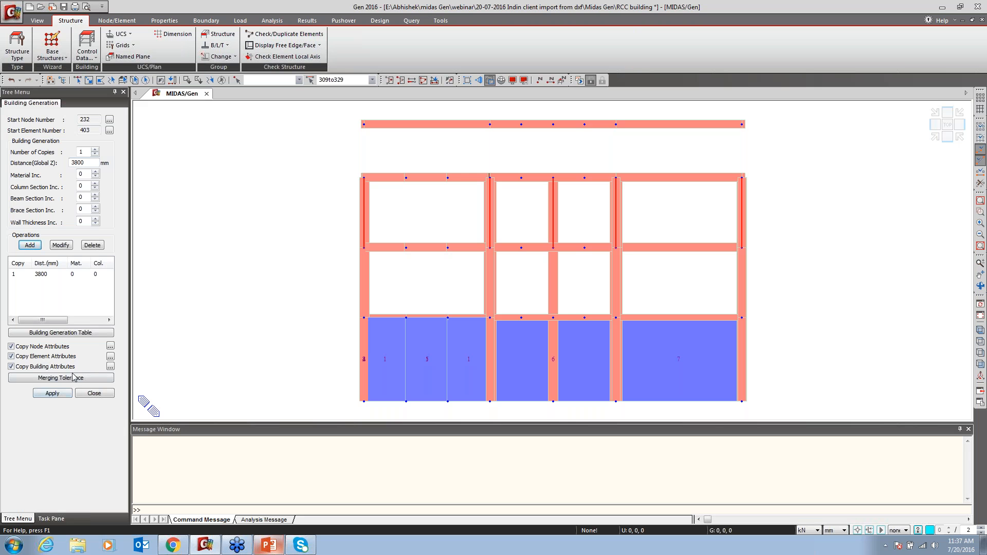
left_click(52, 392)
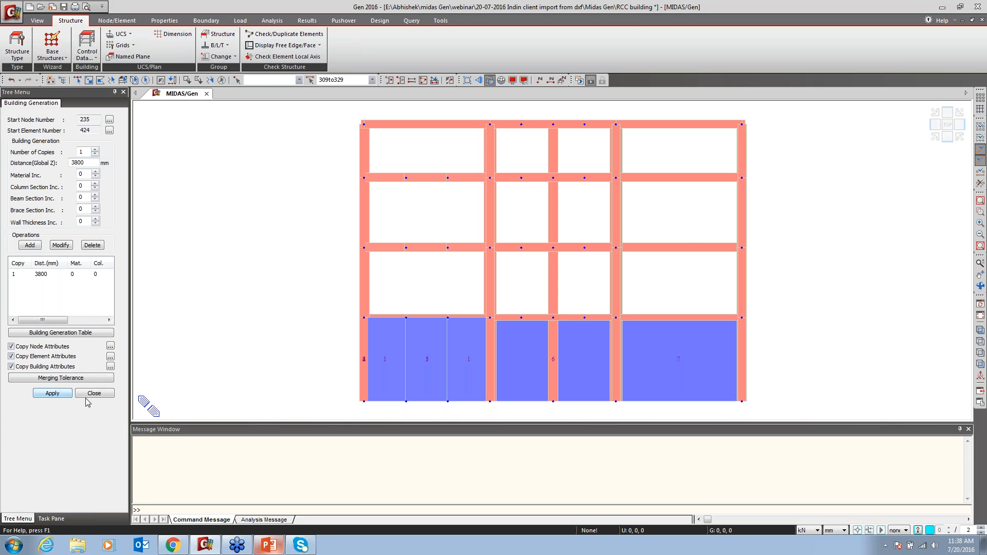
left_click(94, 392)
Select the beams and columns of the top storey in the front elevation and activate only those elements.
left_click(980, 330)
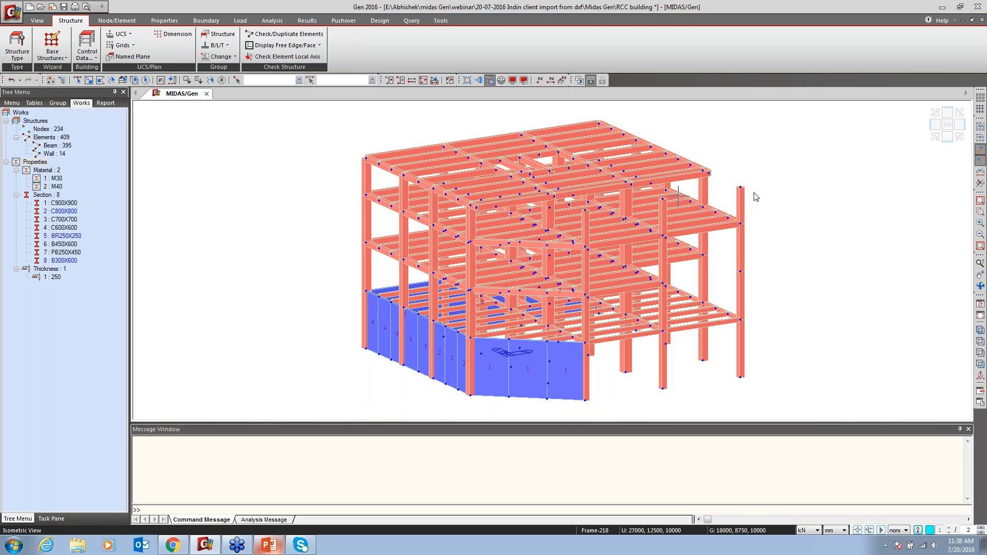
left_click(949, 137)
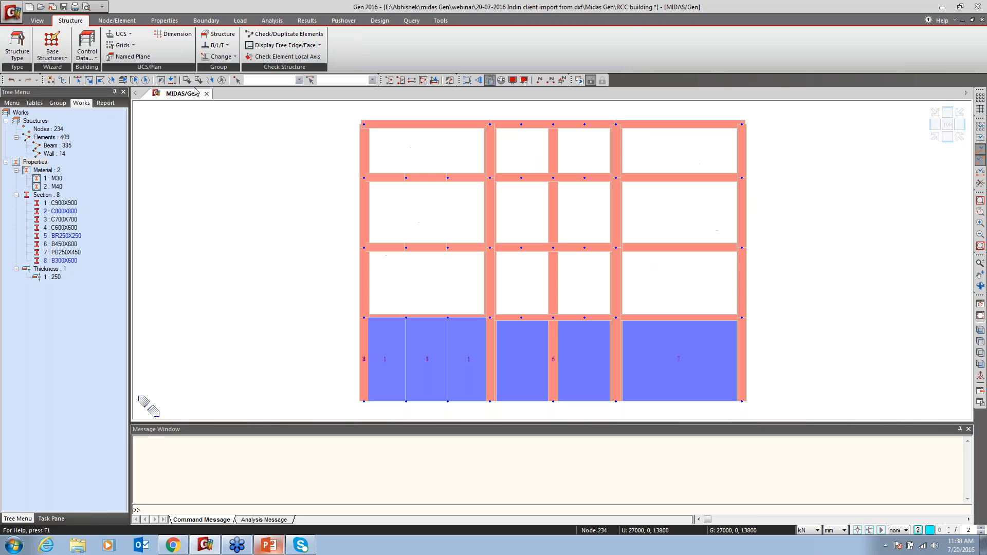
left_click(77, 80)
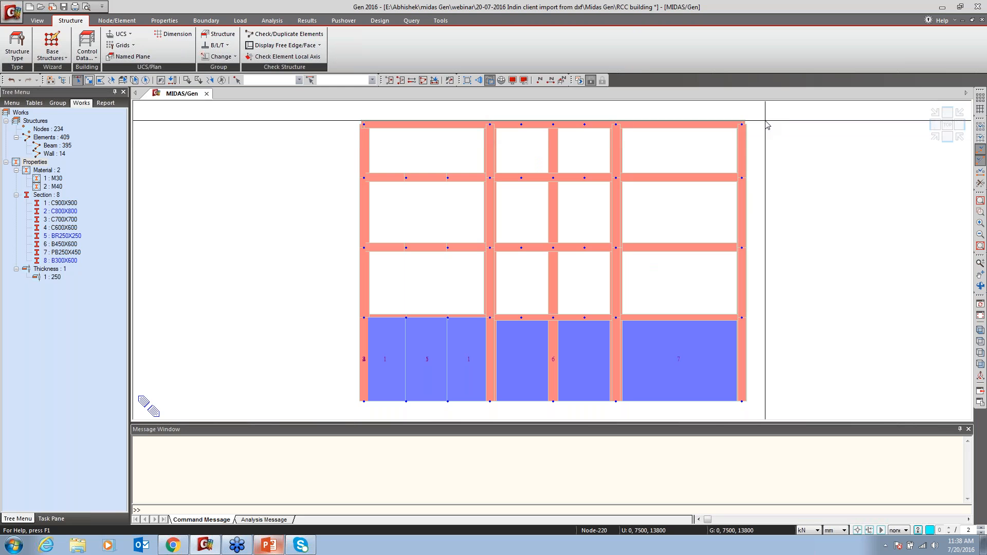
left_click_drag(774, 114, 312, 166)
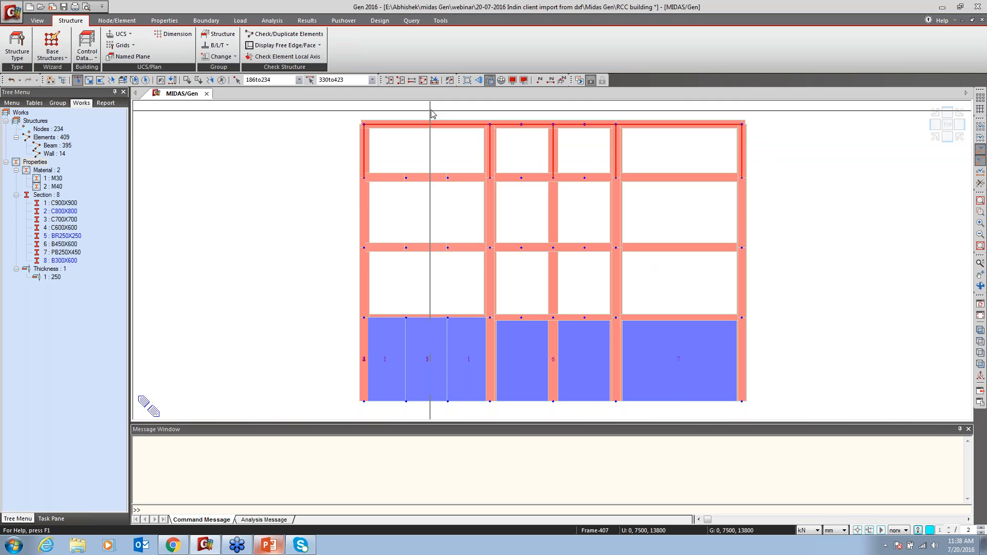
left_click(389, 80)
Select the three detached columns outside the floor's front edge and delete them with their free nodes.
left_click(947, 125)
middle_click_drag(634, 403, 674, 334)
left_click_drag(746, 317, 527, 355)
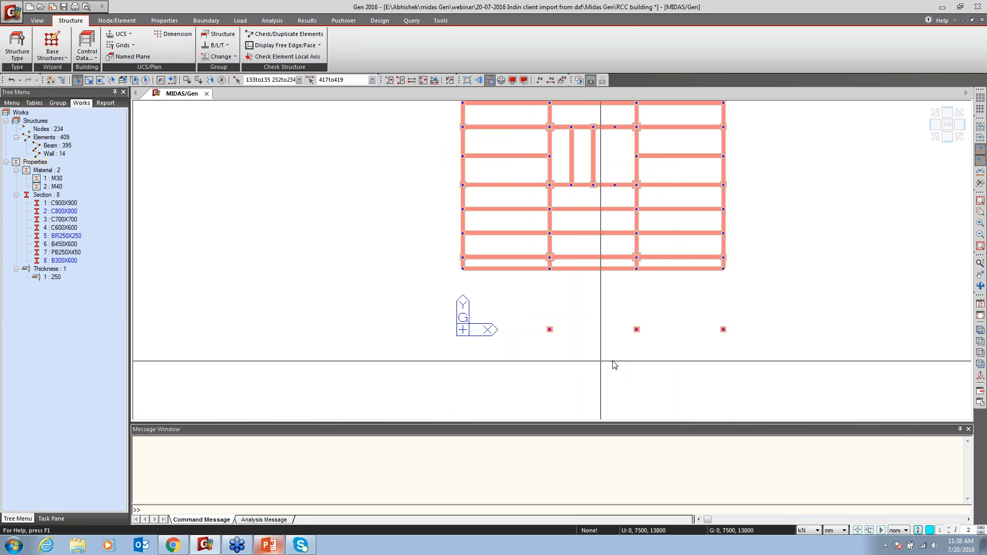
left_click(980, 330)
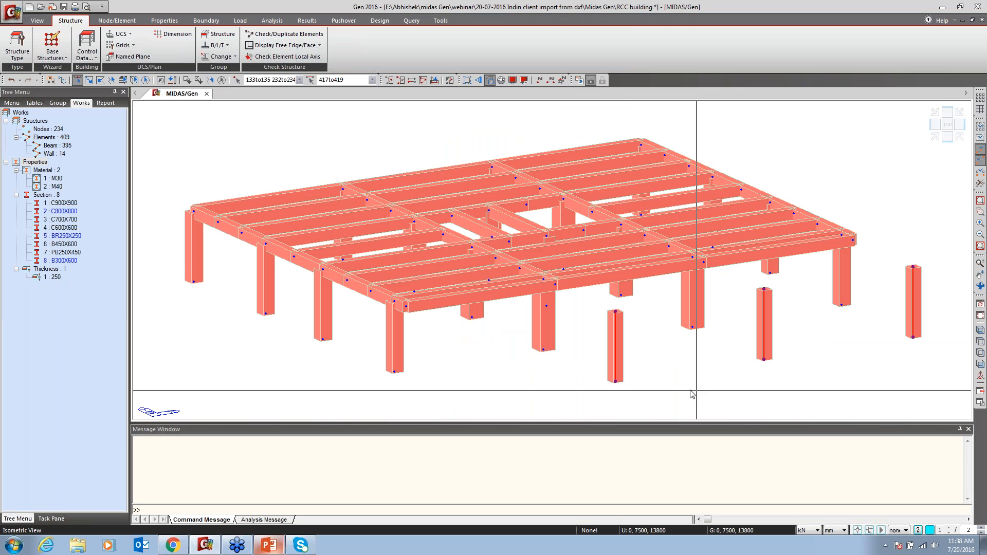
mouse_move(625, 354)
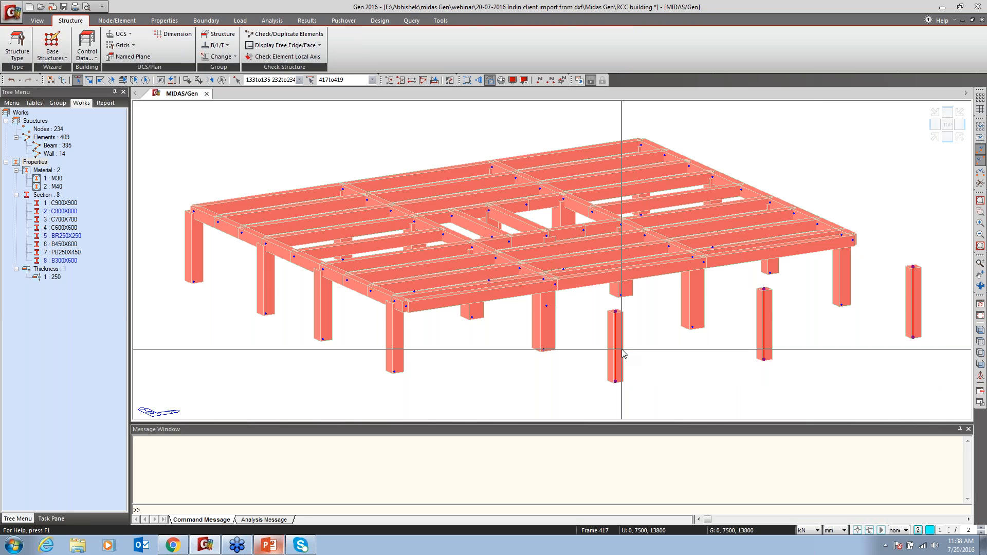
left_click(117, 21)
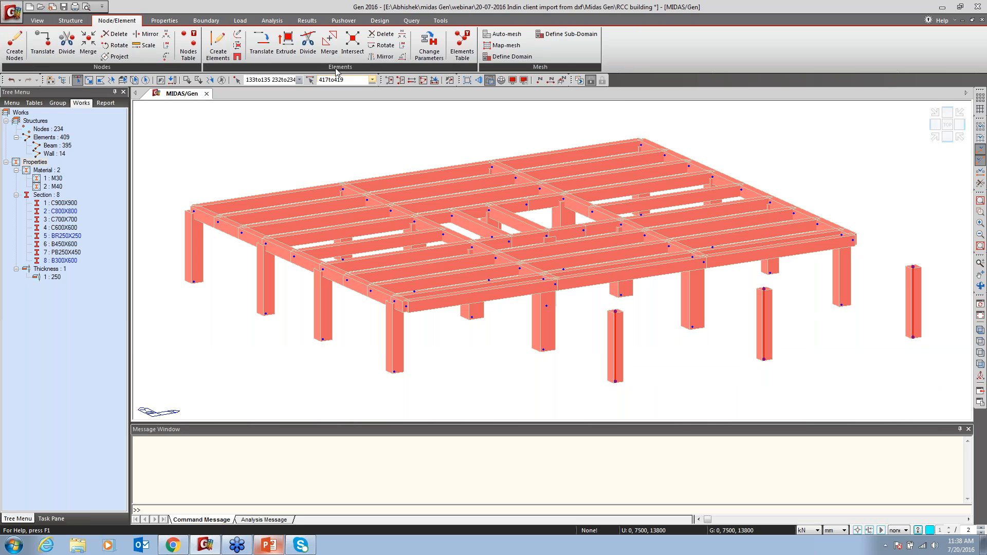
left_click(380, 34)
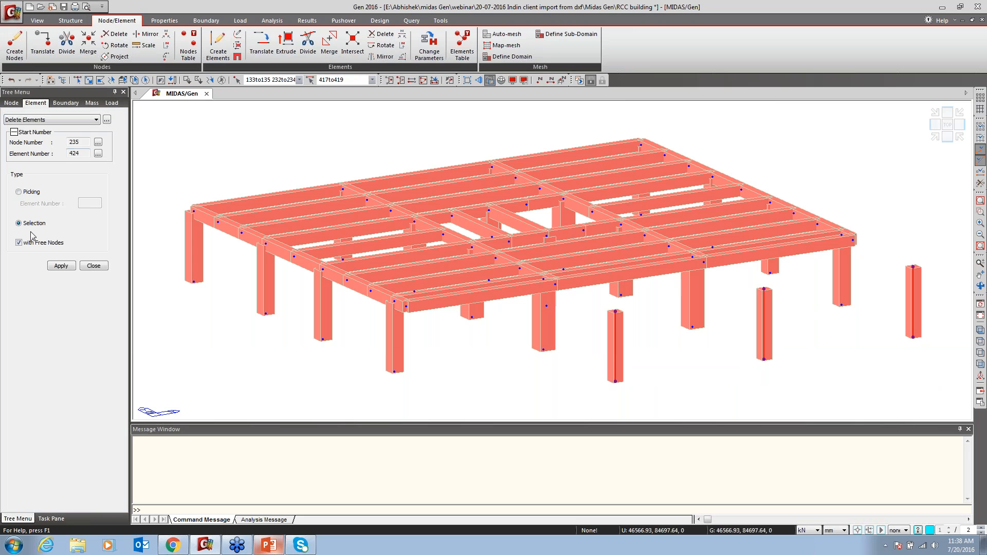
left_click(61, 265)
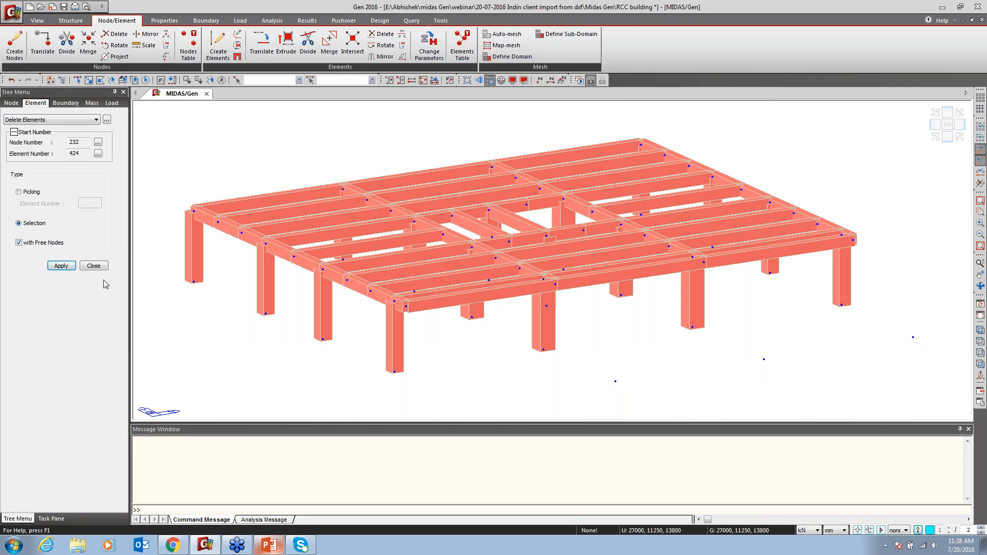
left_click(99, 266)
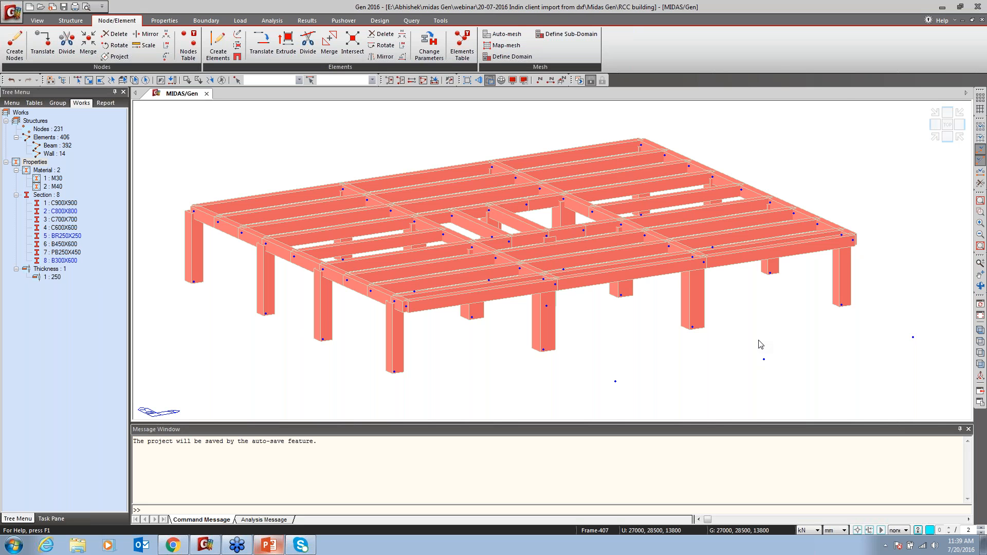
Select the front edge beams and the short cantilever beams of the top floor in plan and assign them section 8: B300X600.
middle_click_drag(491, 336, 474, 277)
left_click(955, 125)
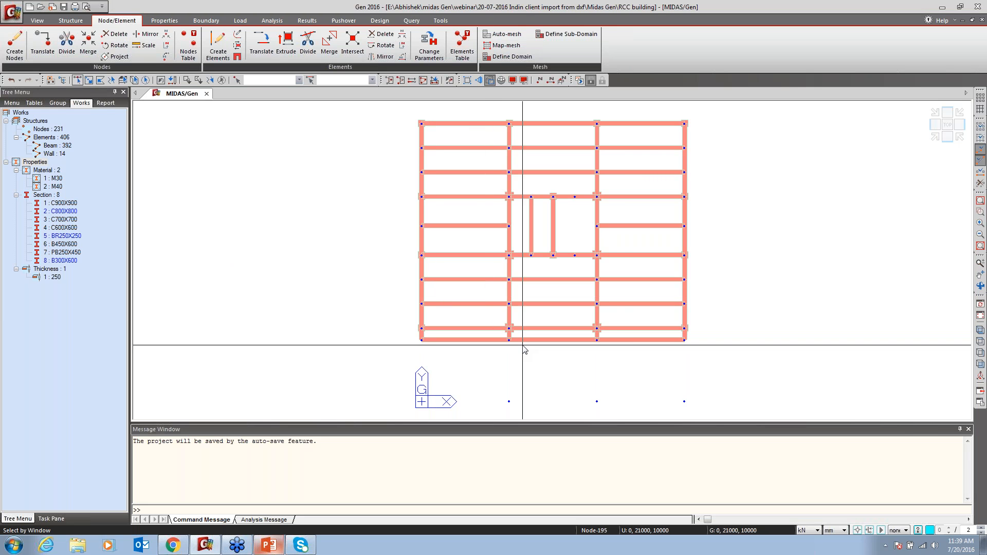
key("Escape")
left_click_drag(679, 349, 390, 334)
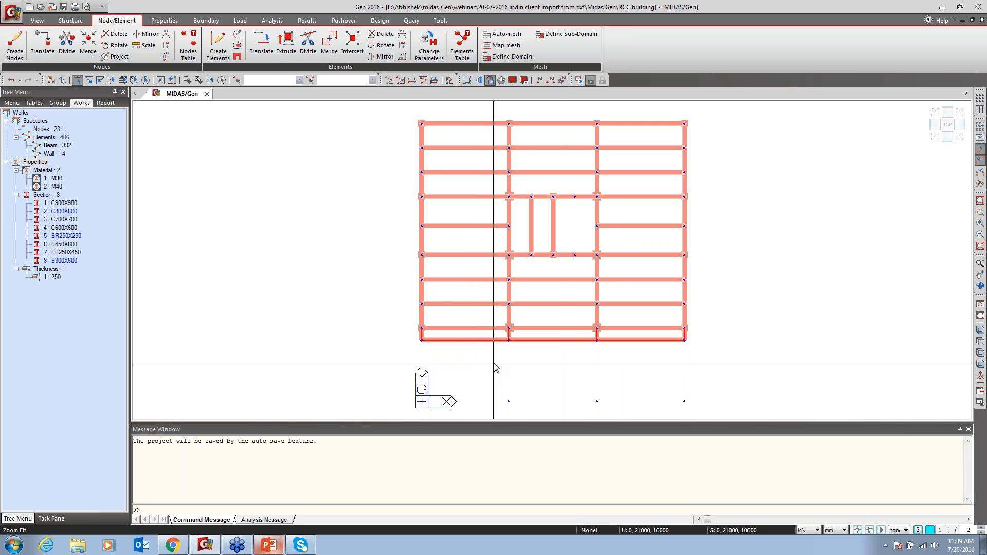
left_click(980, 212)
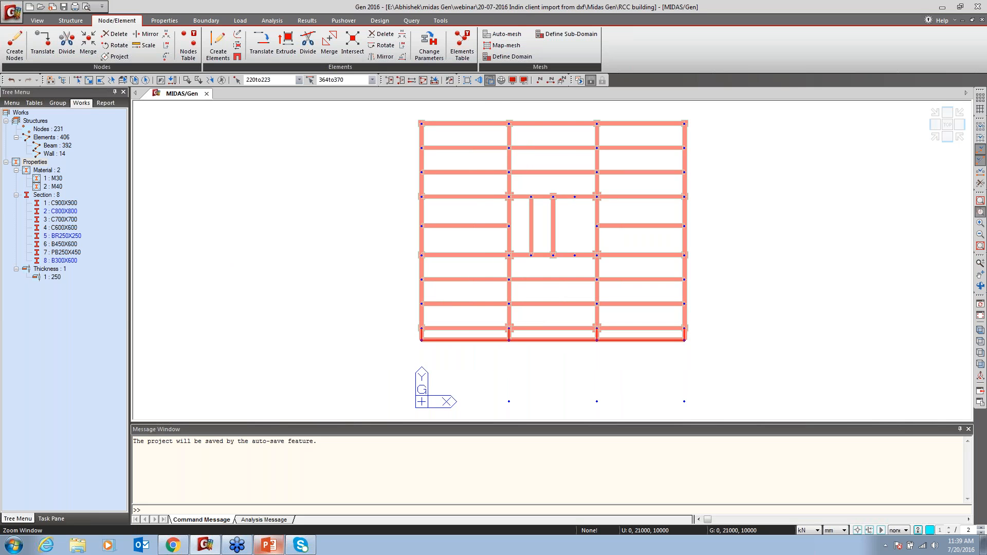
left_click_drag(549, 286, 400, 353)
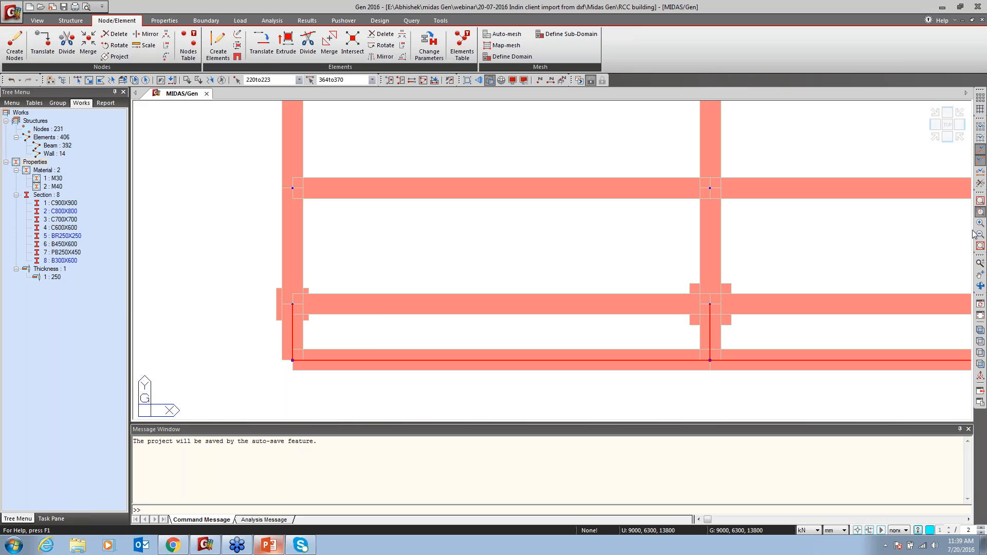
left_click(980, 212)
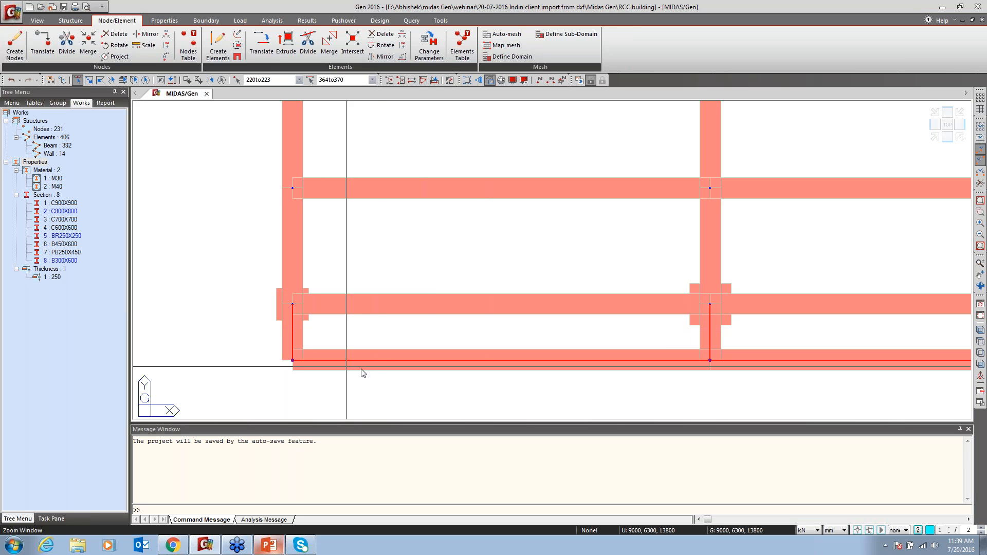
key("Escape")
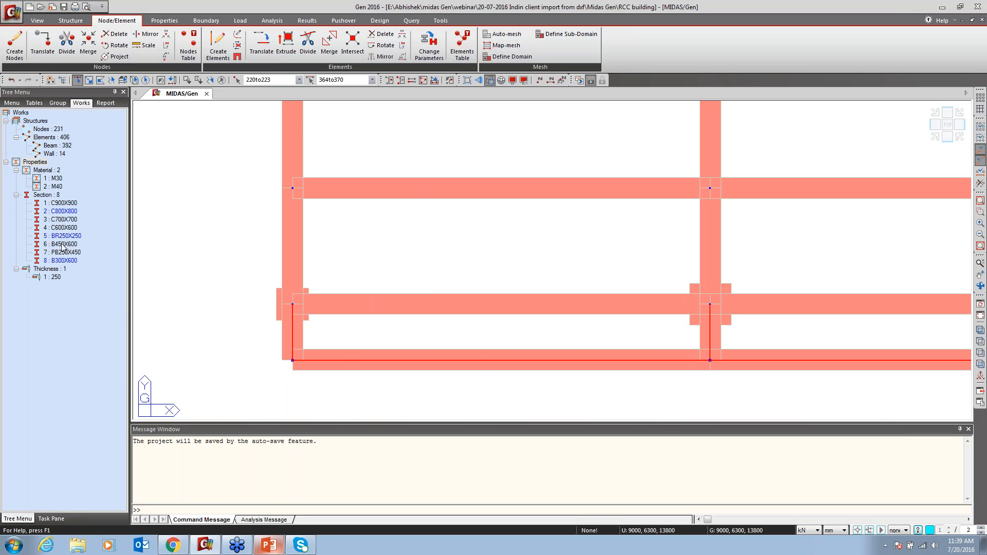
left_click(60, 261)
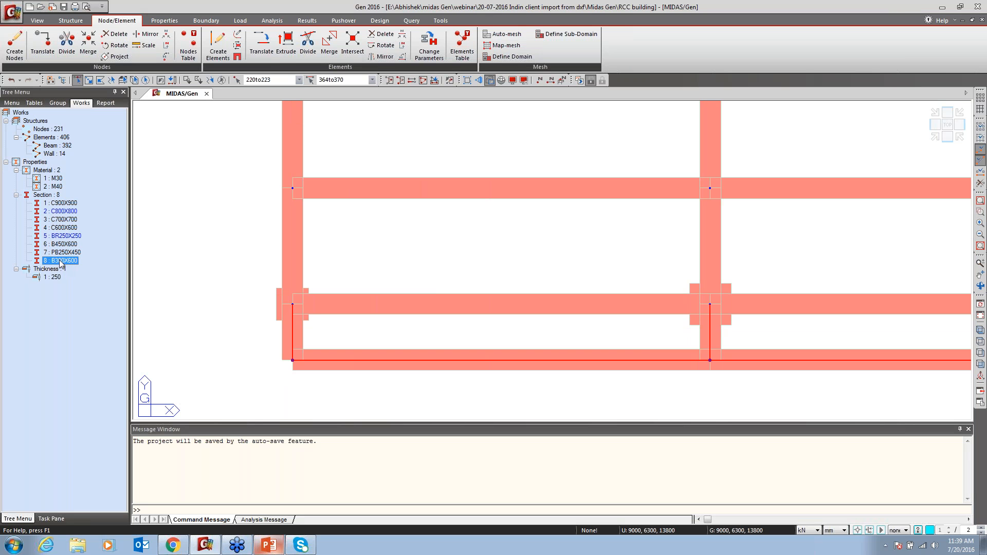
left_click_drag(61, 261, 317, 265)
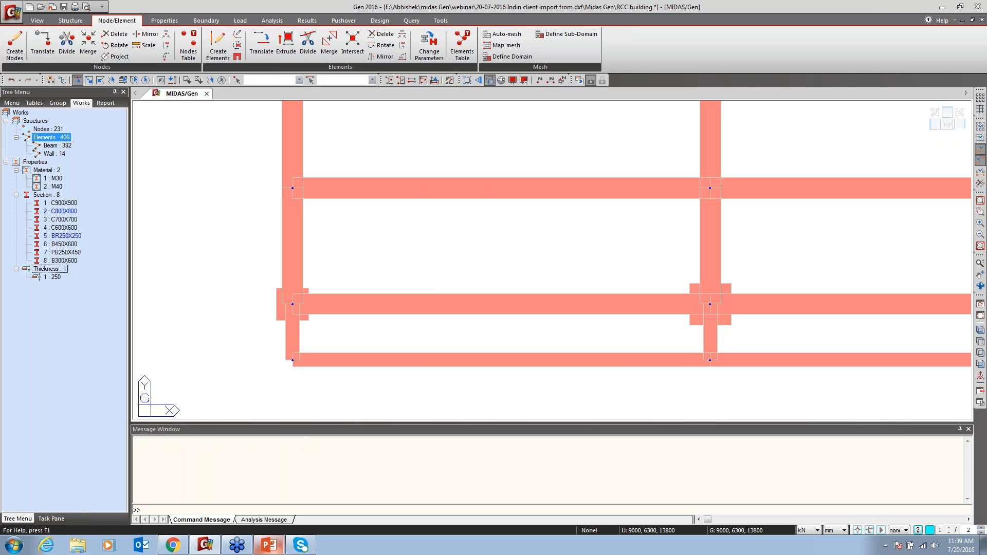
Reapply section 8: B300X600 to the top floor's short cantilever and front edge beams, and reactivate the whole model in isometric view.
mouse_move(711, 343)
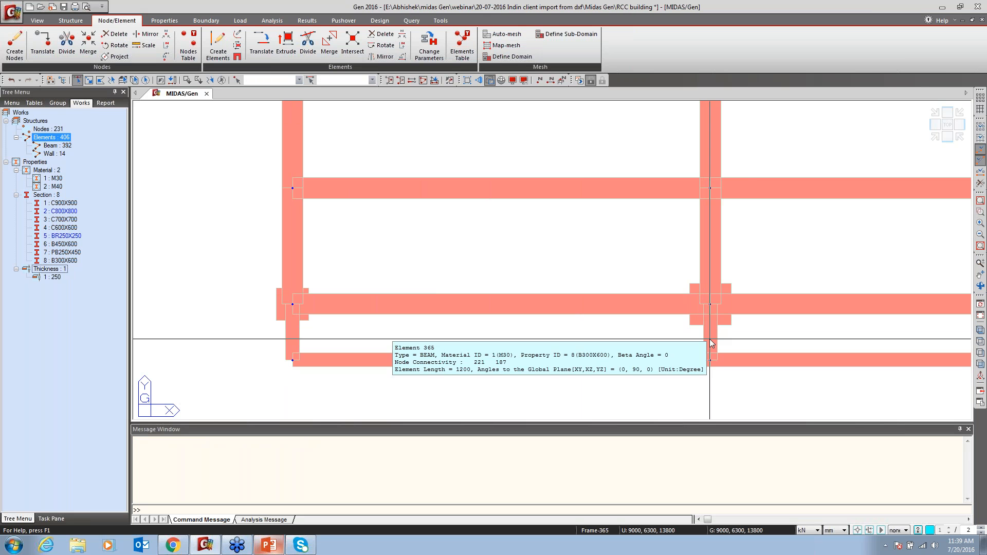
left_click_drag(363, 330, 291, 362)
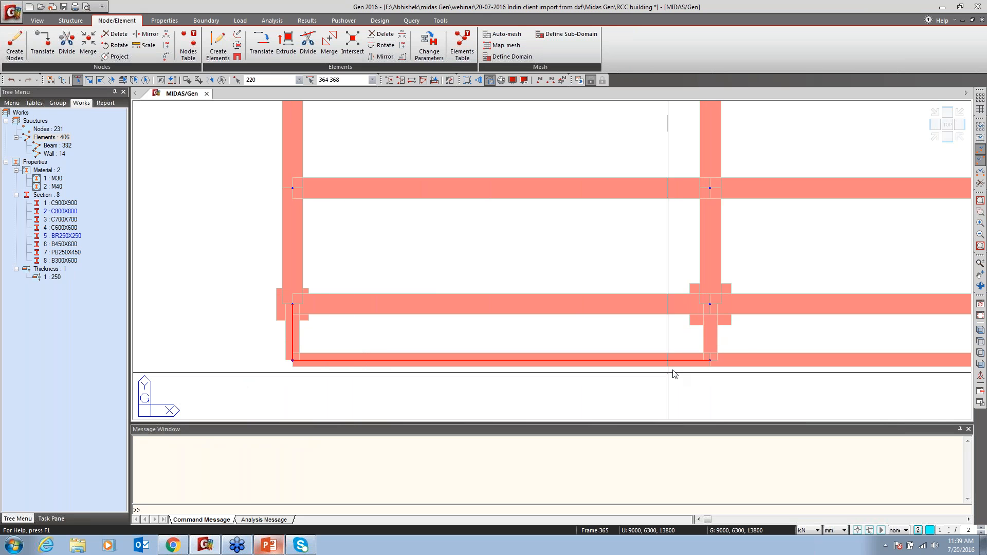
left_click_drag(747, 344, 630, 388)
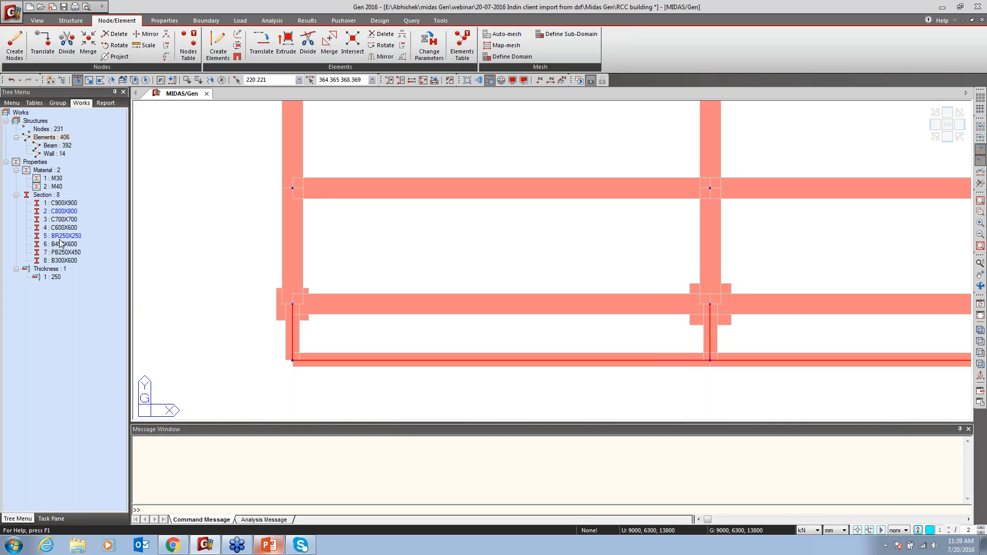
left_click_drag(62, 261, 476, 286)
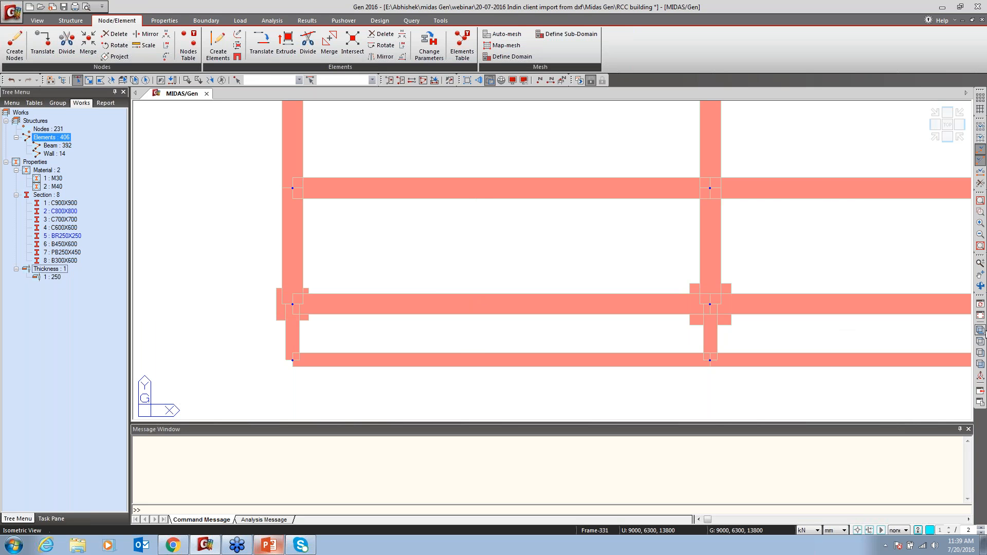
left_click(980, 330)
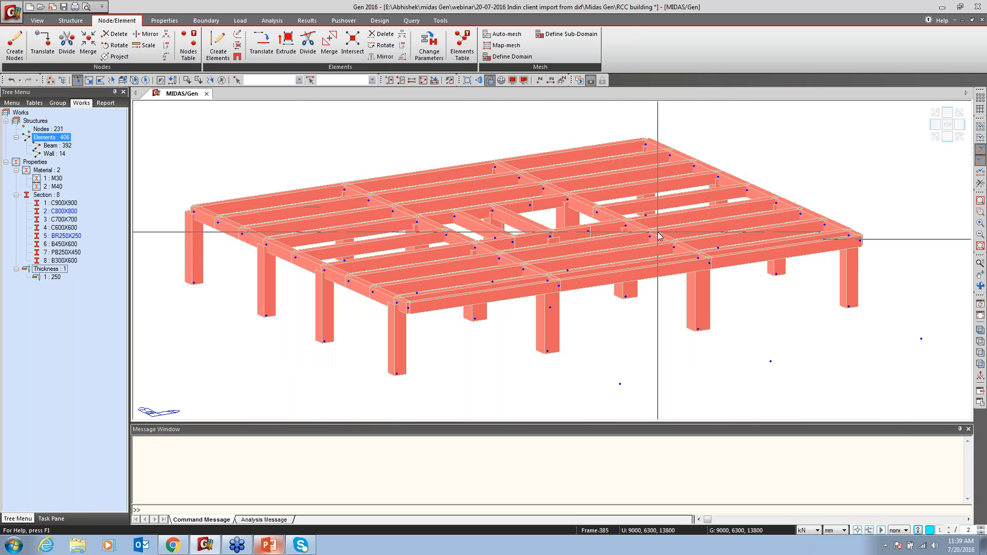
left_click(425, 80)
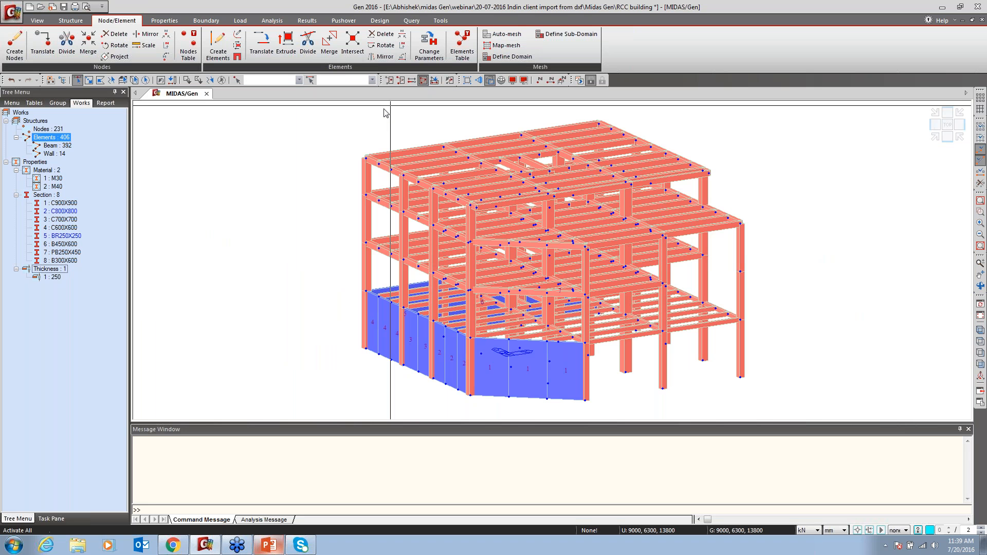
left_click(41, 23)
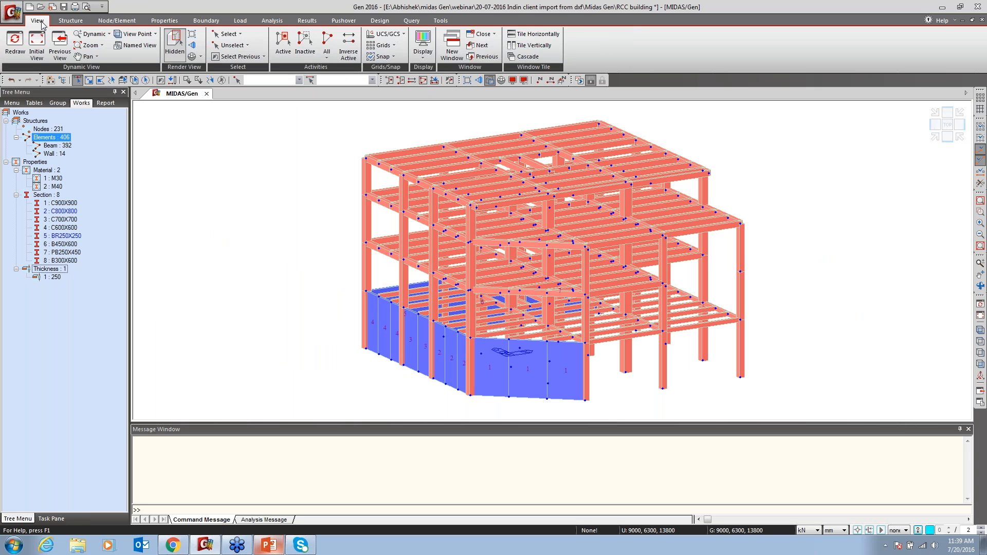
left_click(326, 57)
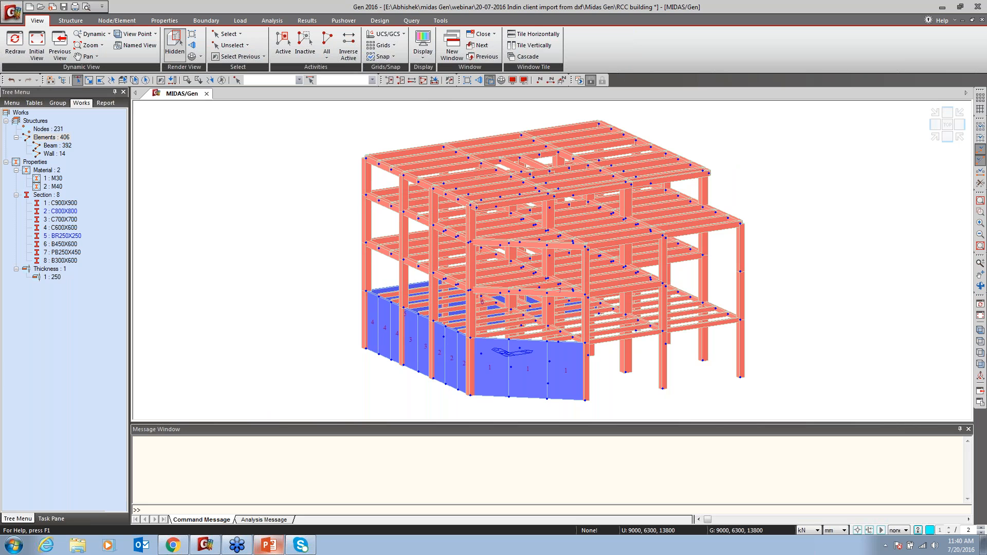
Select the top storey's beams and columns in the front elevation, and consult the storey heights on the PowerPoint elevation slide.
left_click(979, 365)
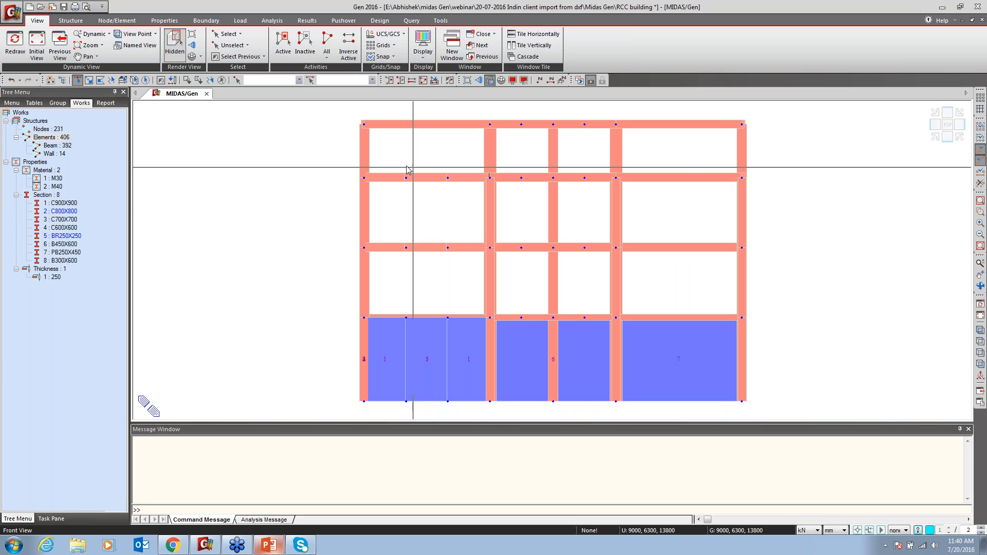
left_click_drag(771, 112, 335, 162)
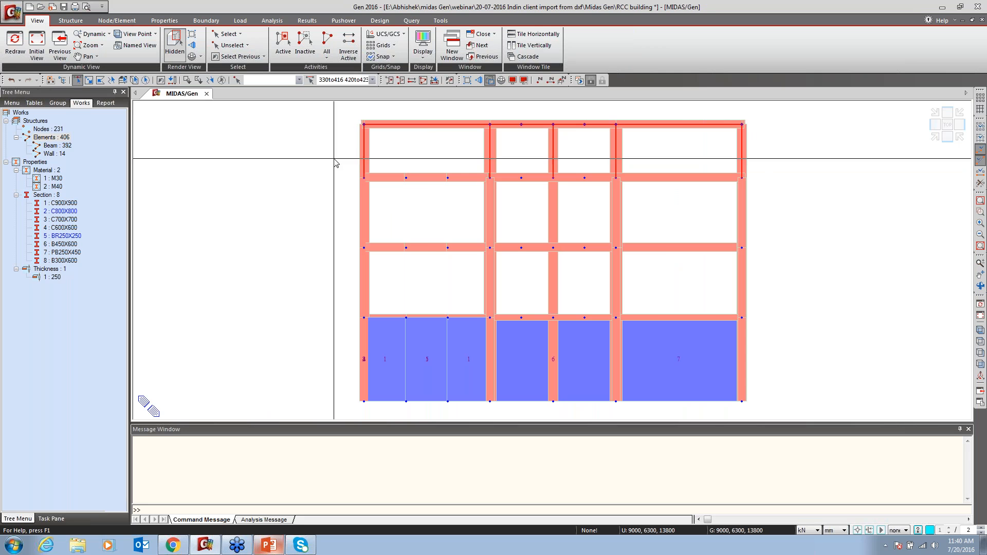
left_click(980, 330)
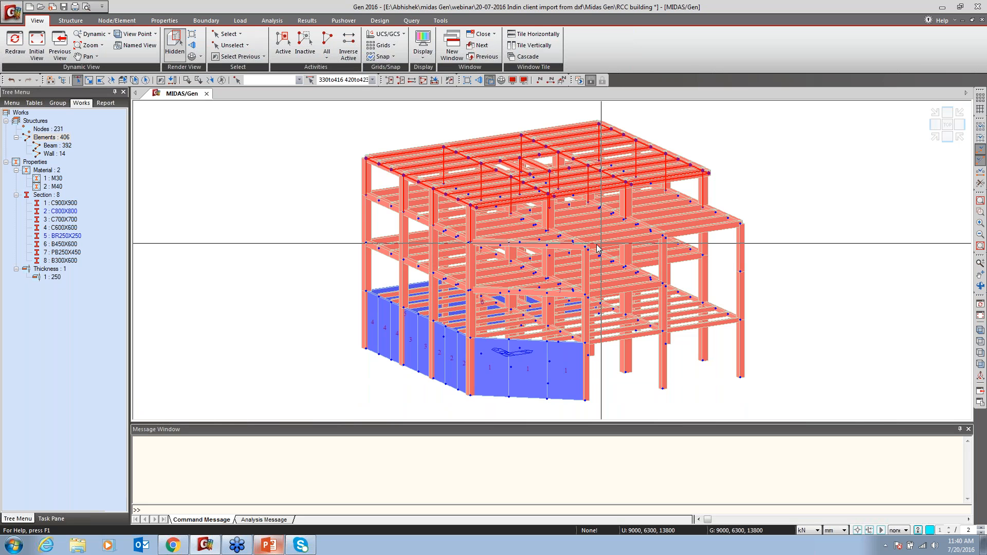
left_click(268, 545)
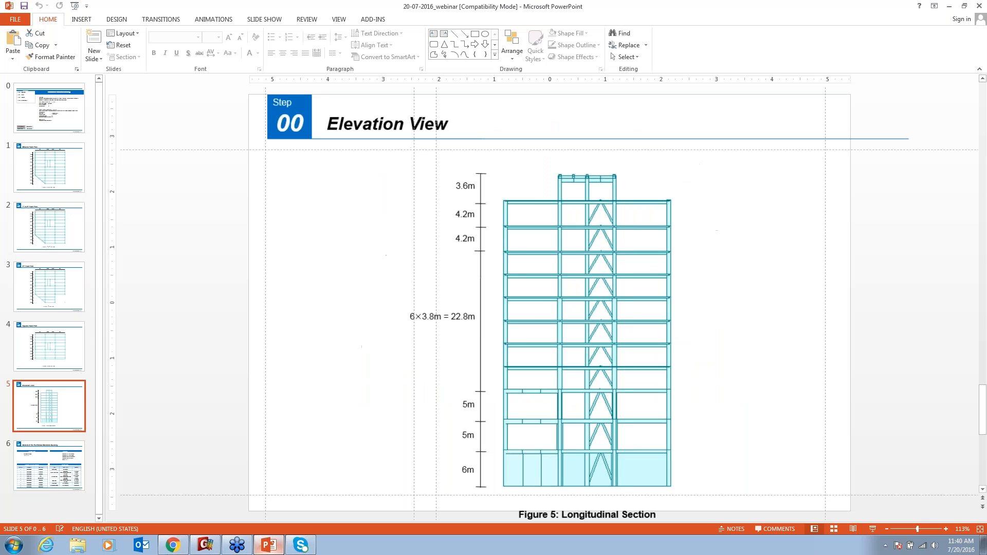
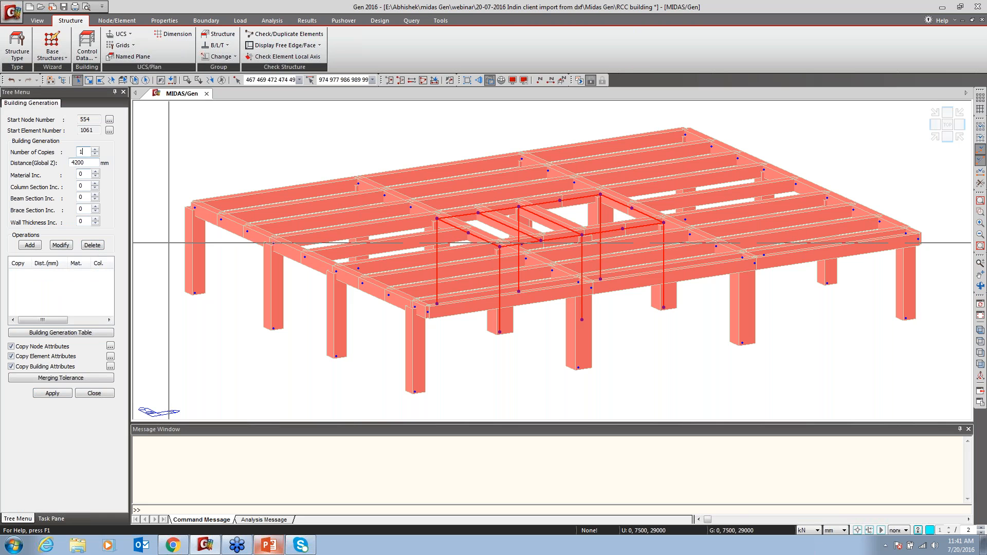
Check the roof storey height on the elevation slide, and generate one copy of the selected core frame 3600 mm upward in global Z.
left_click(260, 545)
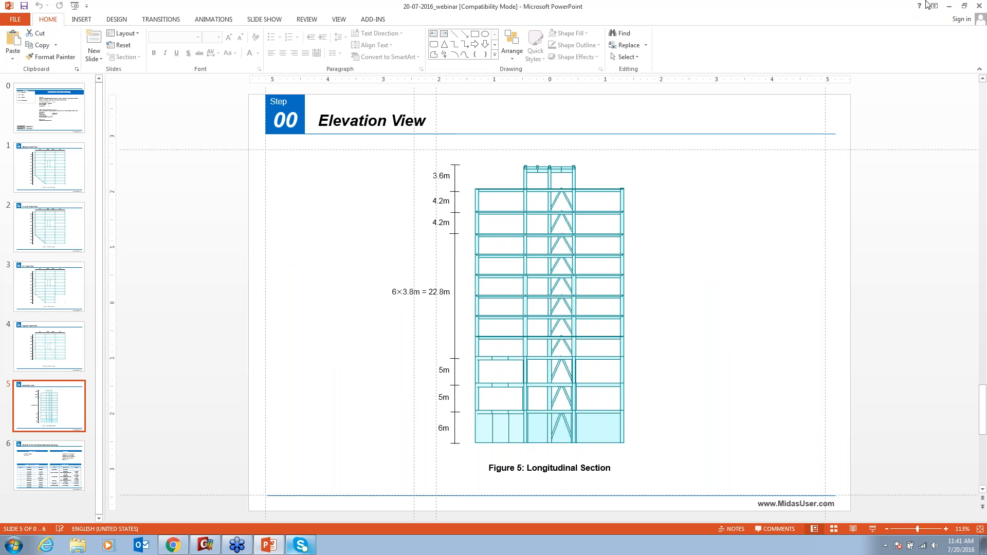
left_click(948, 5)
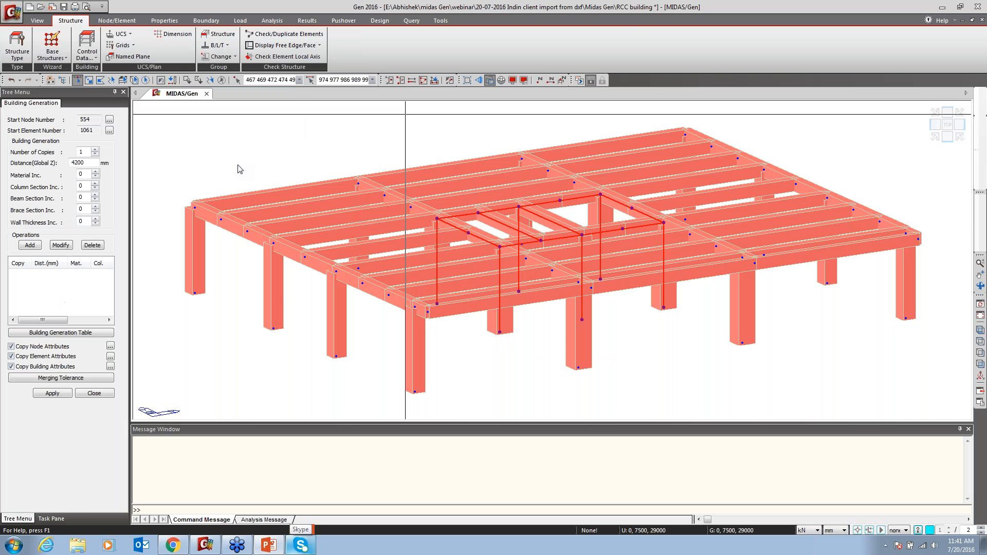
double_click(79, 162)
type("36")
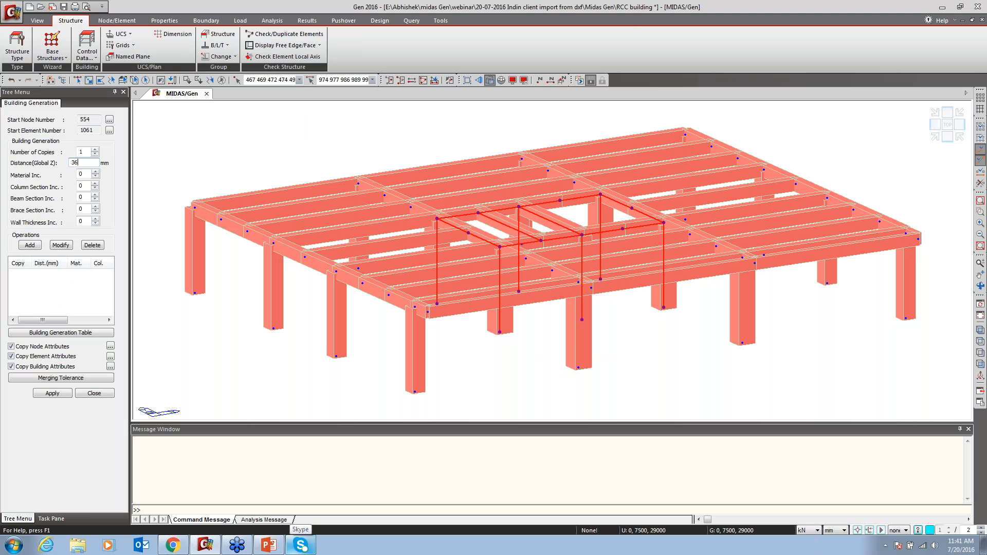
left_click(30, 246)
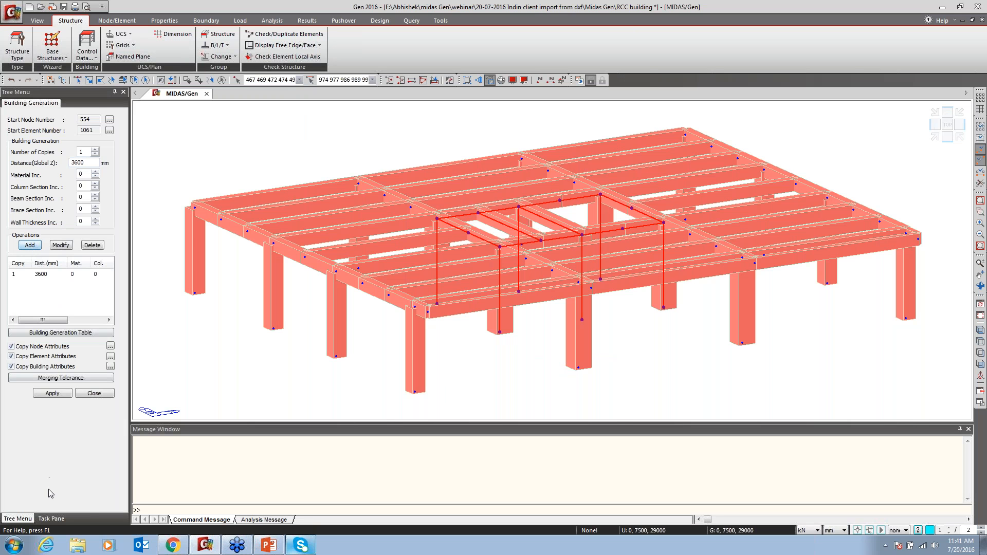
left_click(52, 394)
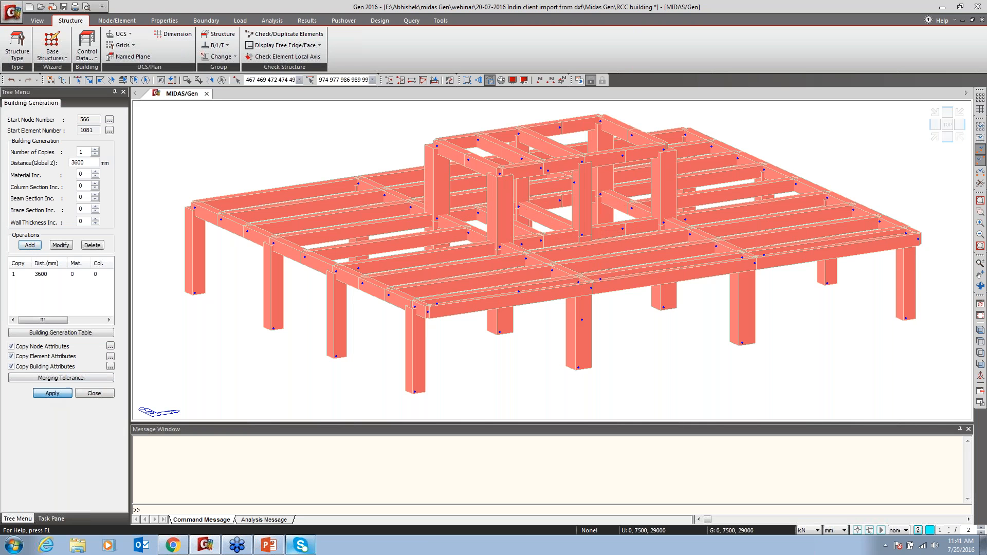
left_click(94, 394)
Reactivate the whole building, select the two Y-direction frame lines bounding the core in plan, and activate only those in isometric view.
left_click(423, 81)
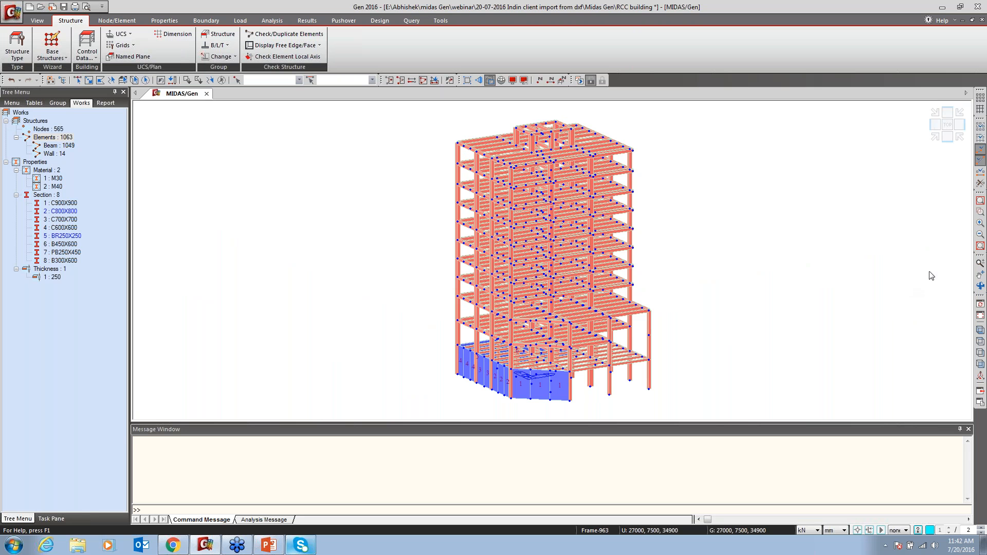
left_click(947, 125)
left_click(88, 79)
left_click_drag(497, 190, 521, 268)
left_click_drag(589, 186, 608, 270)
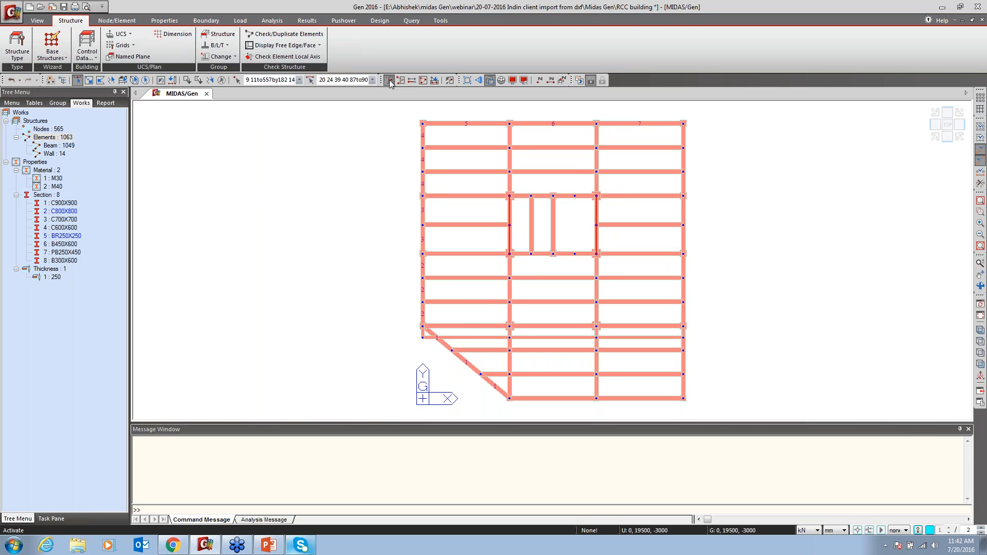
left_click(390, 80)
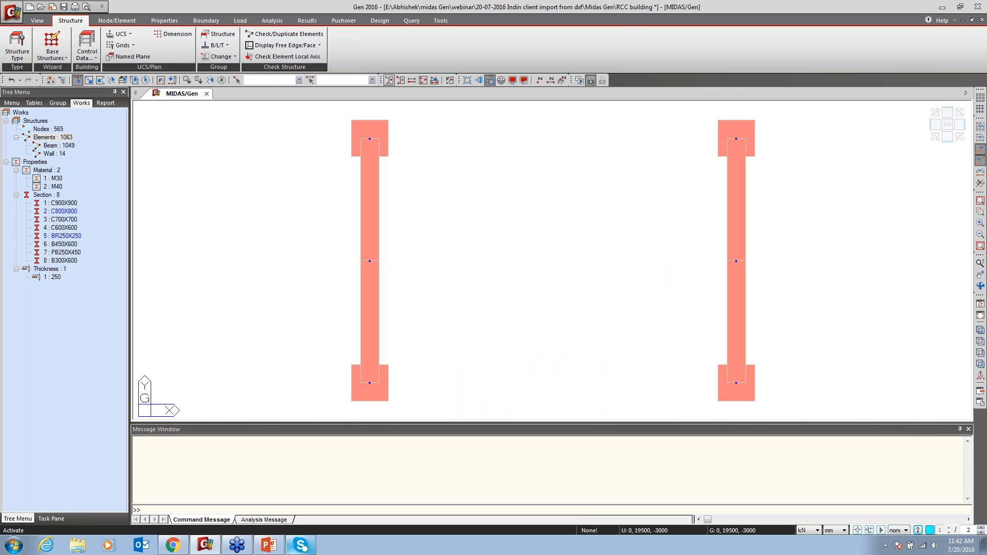
left_click(981, 330)
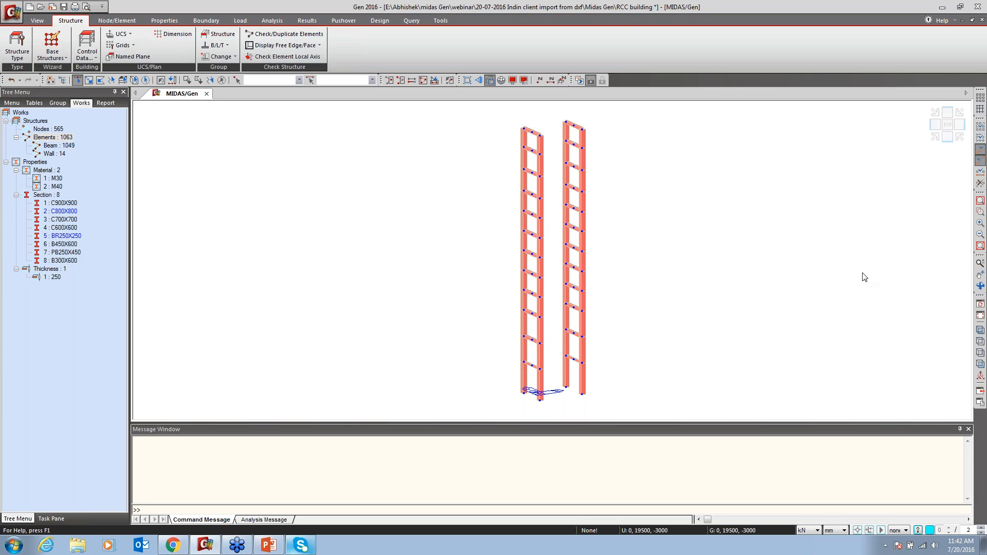
Set up Create Elements with the element type Truss, and change the model's length unit to m.
left_click(979, 212)
left_click_drag(623, 311, 500, 406)
left_click(980, 212)
left_click(111, 21)
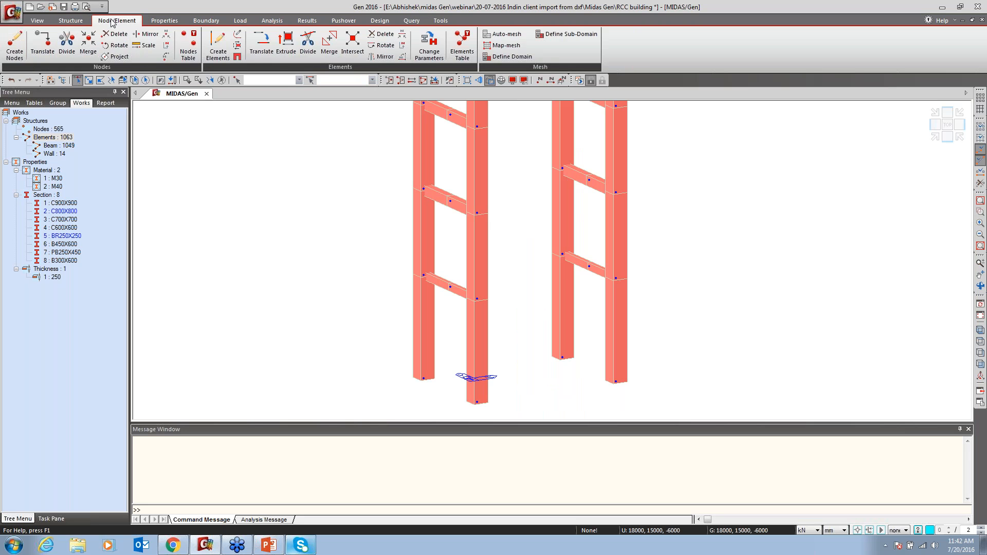
left_click(215, 45)
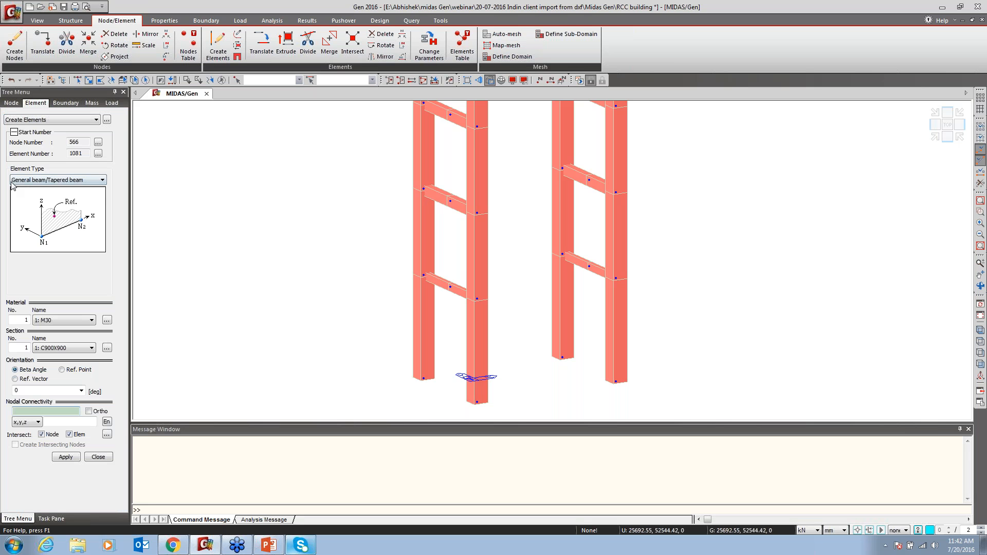
left_click(47, 180)
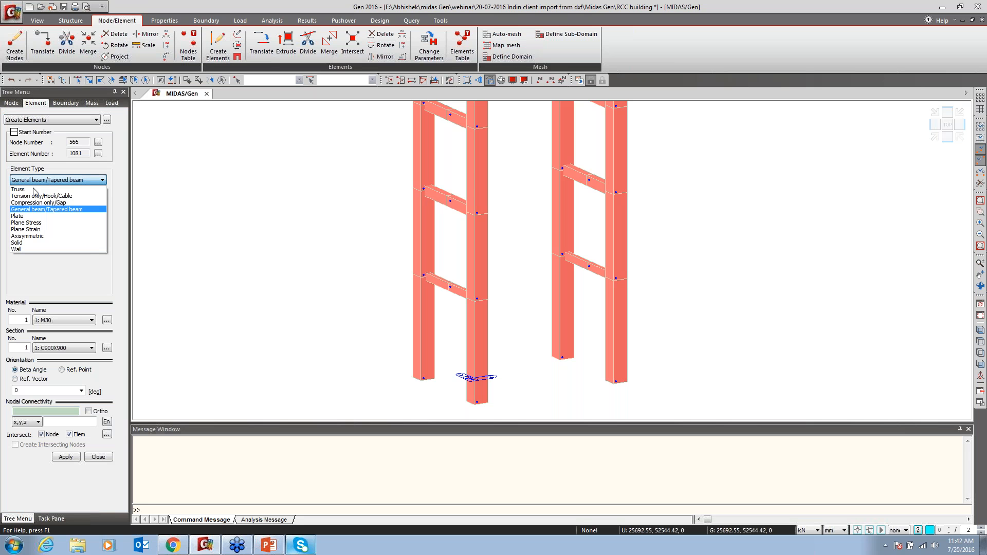
left_click(24, 195)
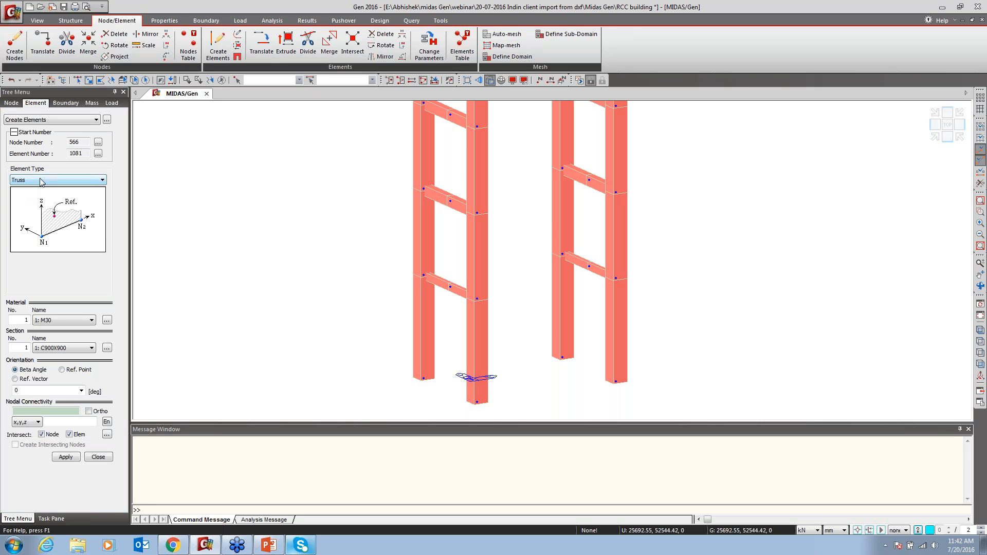
left_click(43, 181)
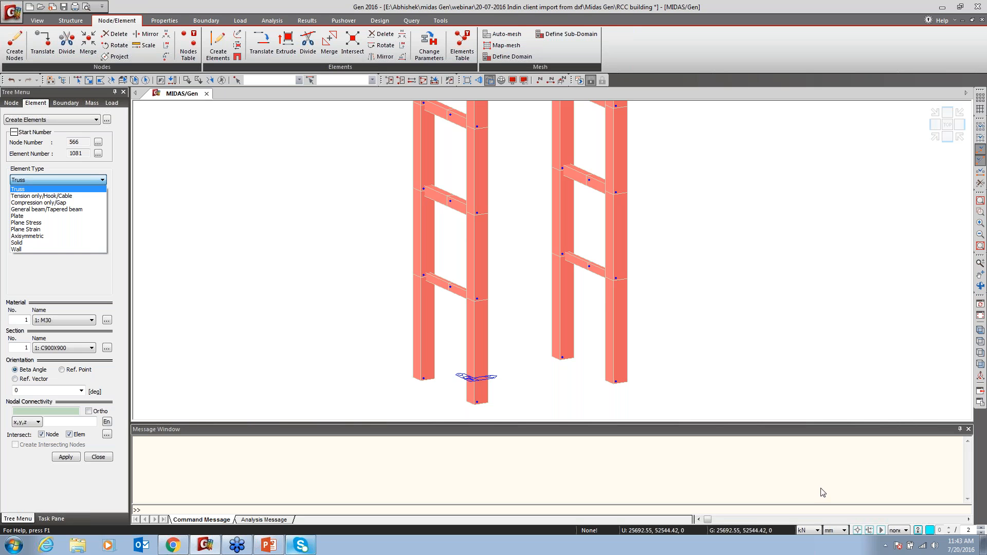
left_click(843, 531)
left_click(843, 530)
left_click(834, 510)
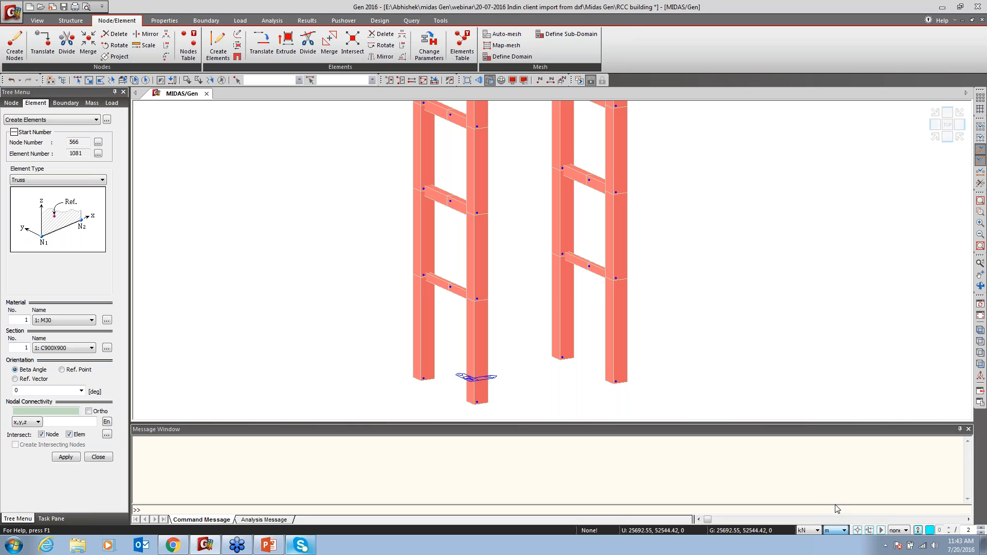
Choose section 5: BR250X250 for the new truss elements and get ready to pick their nodes at the lower storeys.
left_click(980, 211)
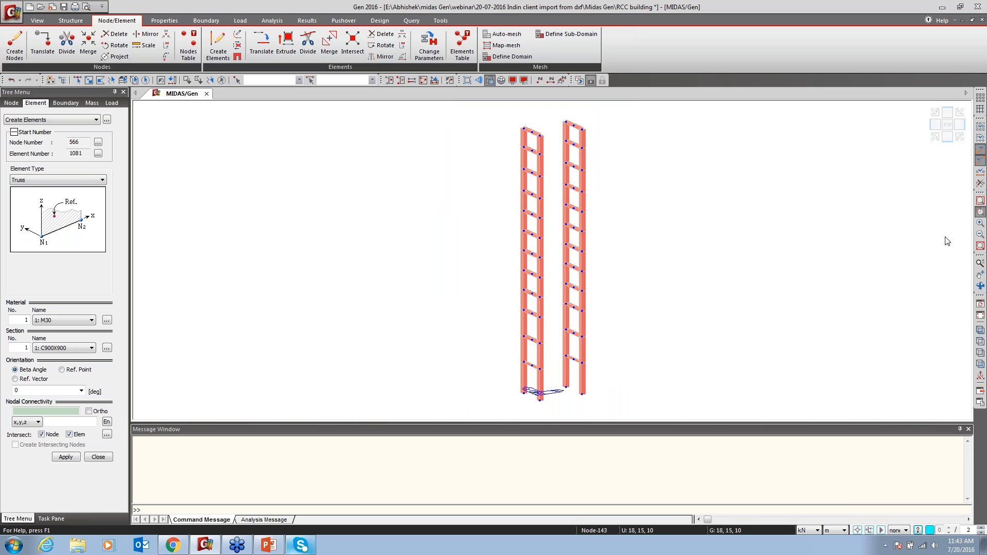
left_click_drag(619, 286, 517, 411)
left_click(981, 211)
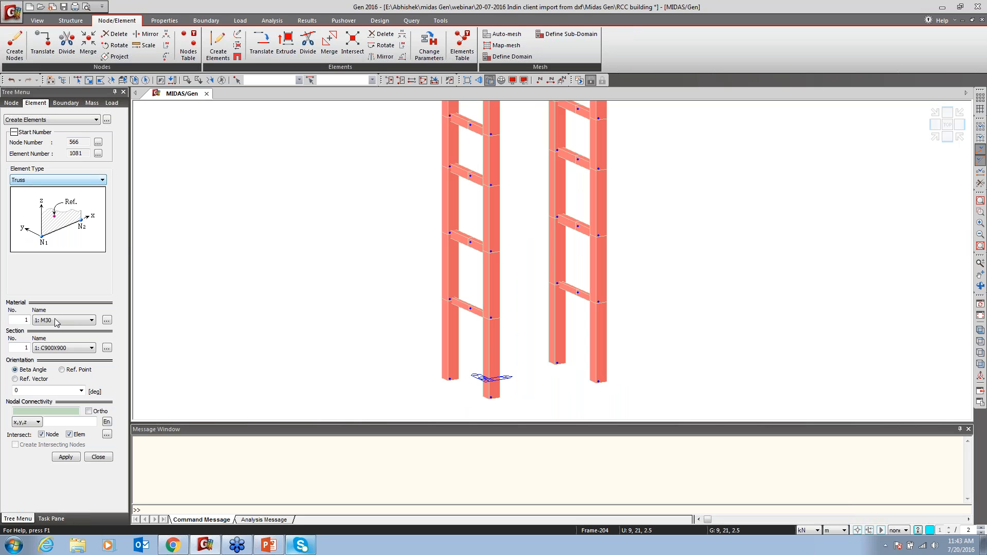
left_click(65, 349)
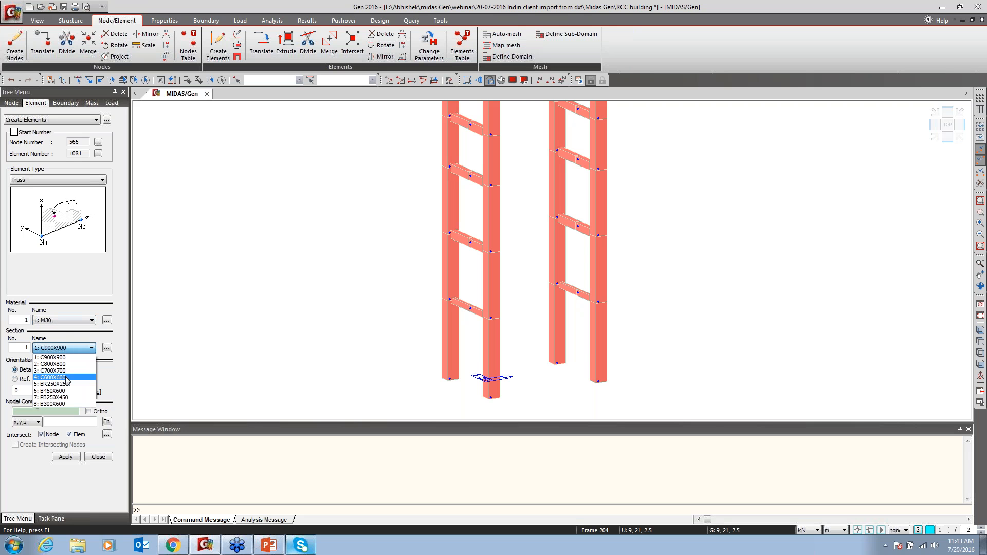
left_click(56, 384)
left_click(23, 411)
left_click(19, 412)
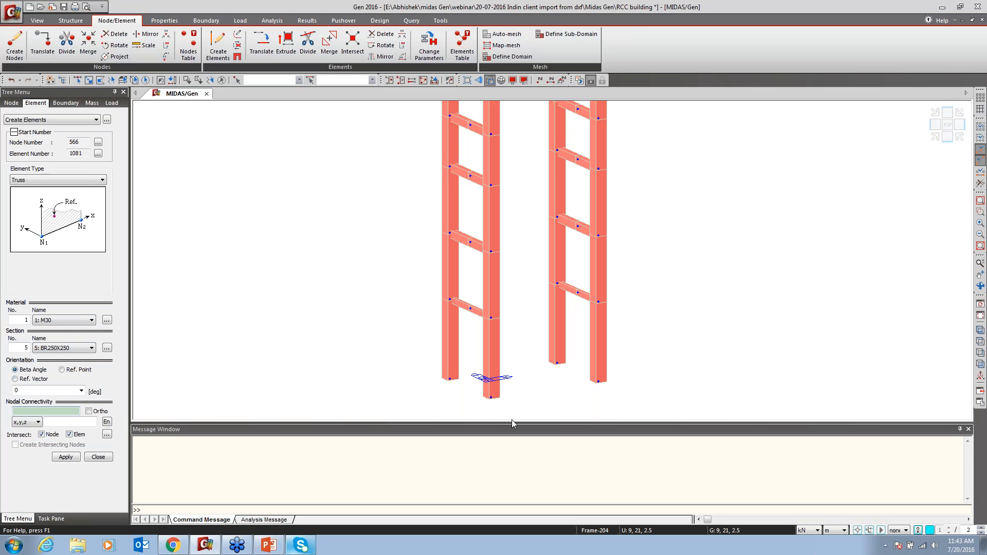
Create inverted-V truss braces in the lowest storey of both core frames, from the column bases to the beam midpoints.
left_click(450, 379)
left_click(469, 309)
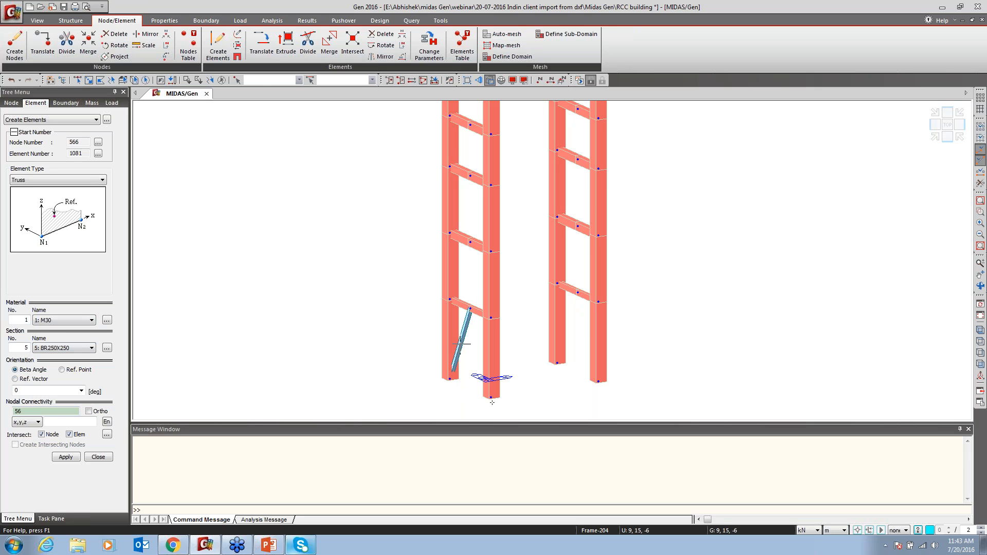
left_click(469, 308)
left_click(556, 363)
left_click(577, 292)
left_click(597, 382)
Create inverted-V truss braces in the second and third storeys of the core frame at X = 18 m.
left_click(598, 302)
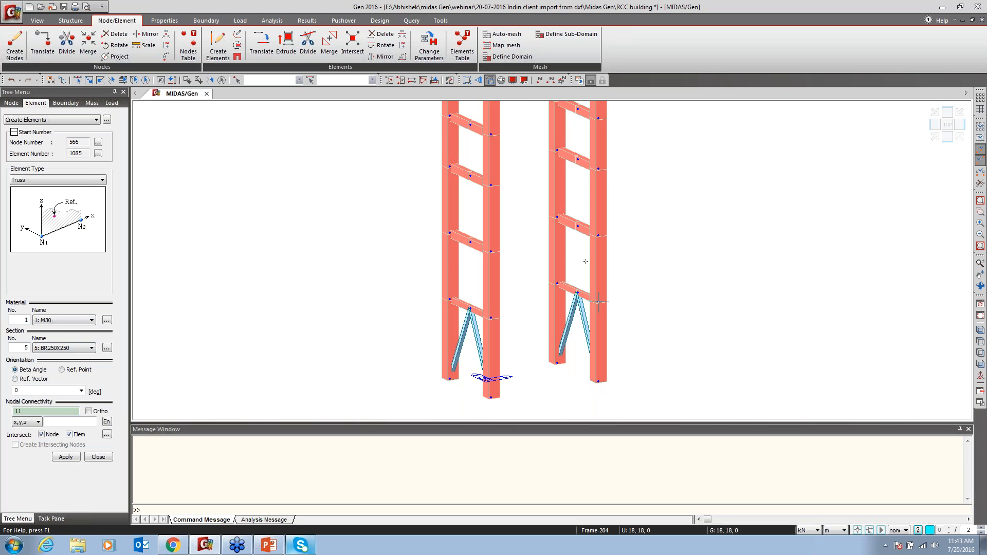
left_click(577, 226)
left_click(557, 284)
left_click(578, 226)
left_click(598, 236)
left_click(578, 159)
left_click(556, 216)
left_click(578, 160)
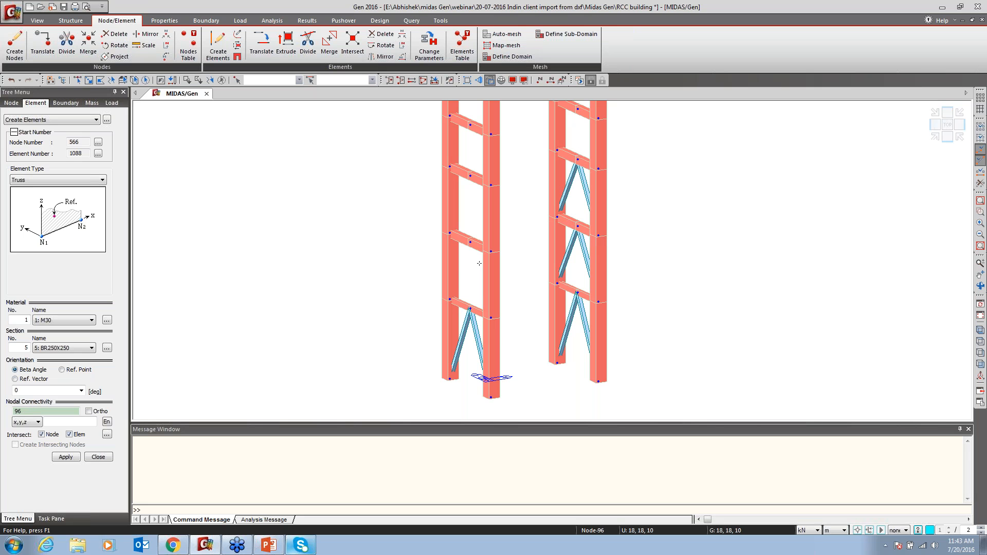
Create inverted-V truss braces in the second storey of the core frame at X = 9 m, undoing the wrongly placed member.
left_click(491, 318)
left_click(469, 242)
left_click(450, 300)
left_click(459, 238)
key("ctrl+z")
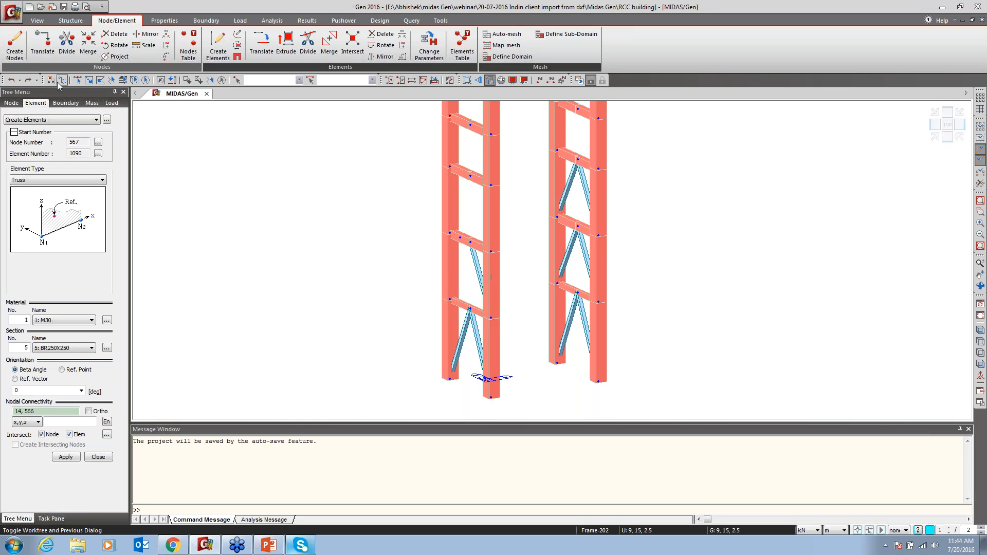
key("ctrl+z")
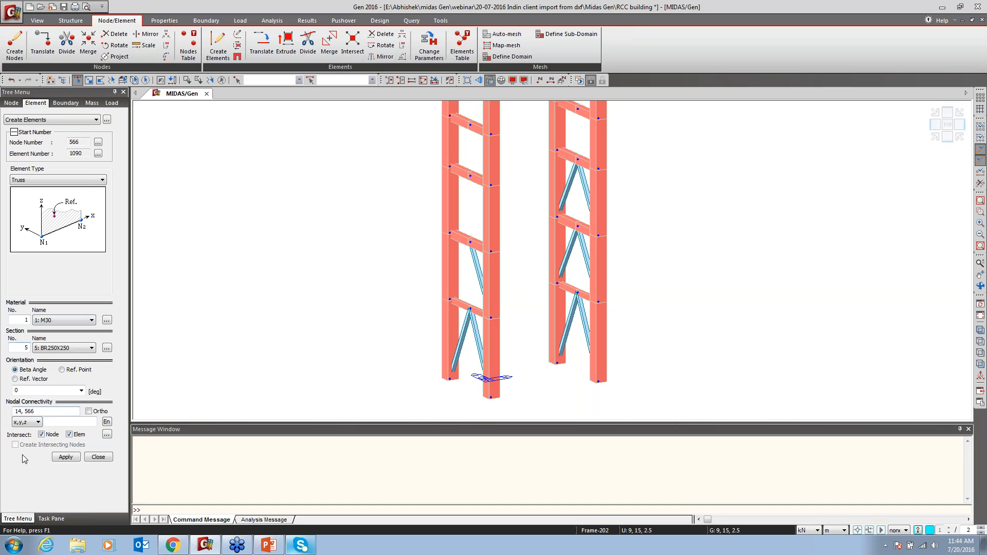
left_click(451, 301)
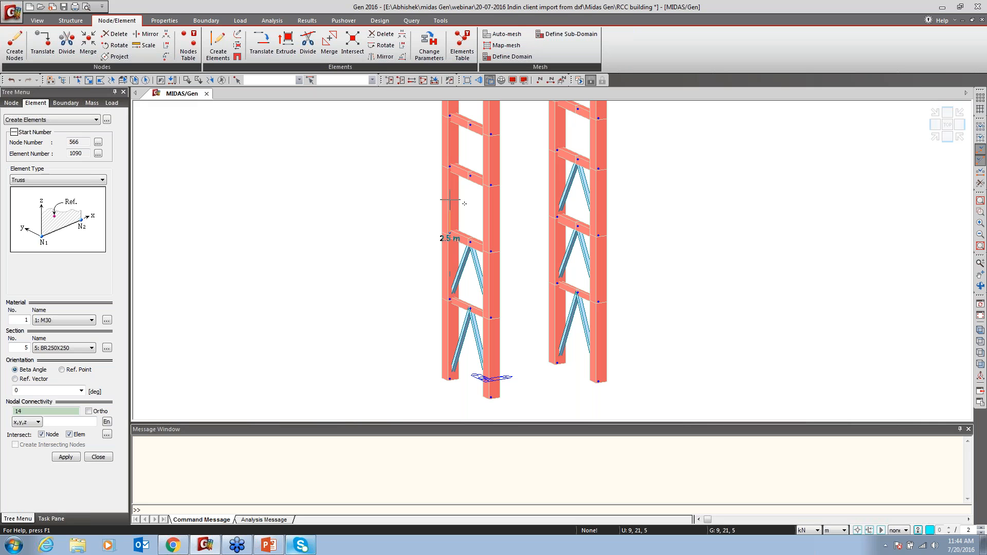
Create inverted-V truss braces in the third and fourth storeys of the core frame at X = 9 m.
left_click(464, 182)
left_click(450, 165)
left_click(468, 129)
left_click(490, 159)
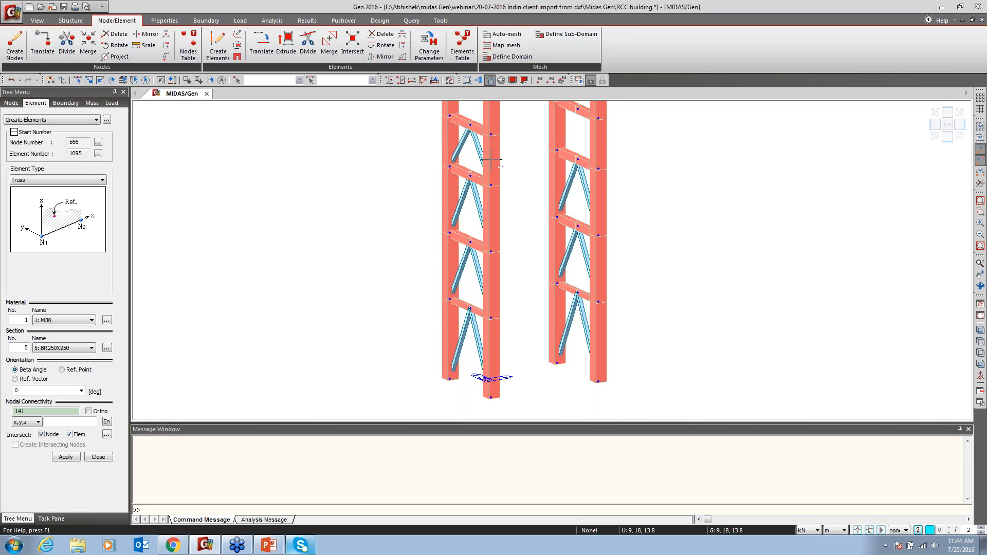
Create inverted-V truss braces in the fourth, fifth and sixth storeys of the core frame at X = 18 m.
middle_click_drag(517, 164, 485, 296)
left_click(526, 284)
left_click(546, 244)
left_click(567, 304)
left_click(566, 253)
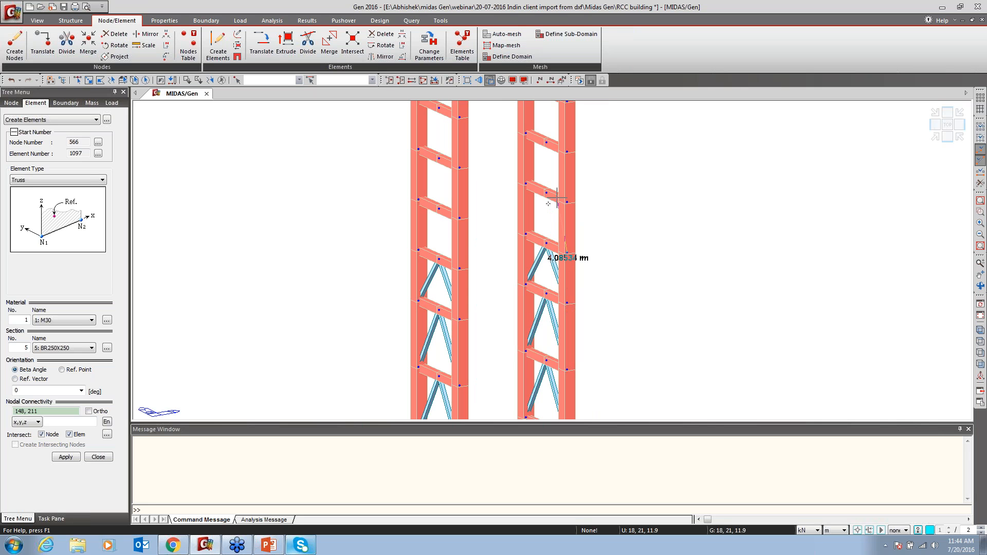
left_click(546, 192)
left_click(526, 234)
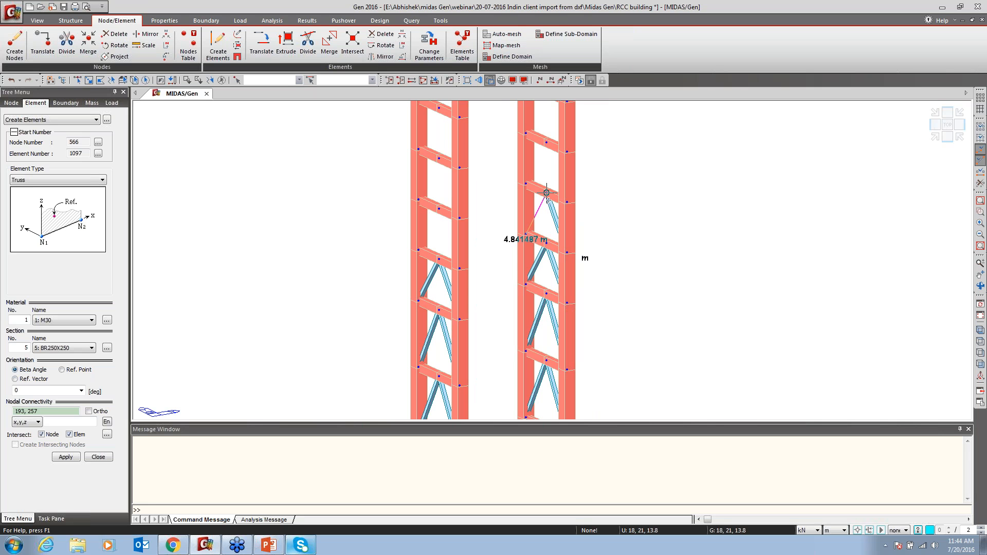
left_click(566, 201)
left_click(546, 142)
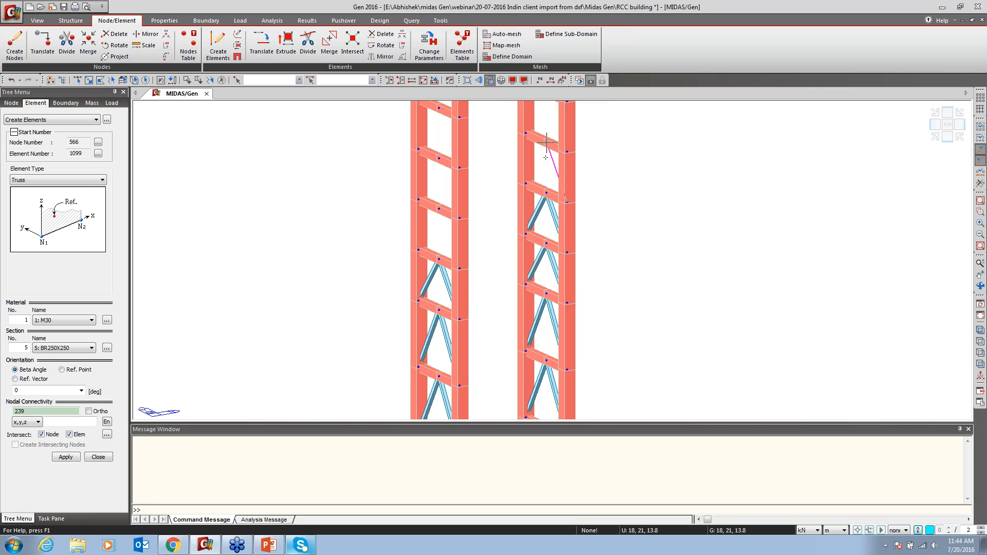
left_click(525, 184)
Create inverted-V truss braces in the fifth and sixth storeys of the core frame at X = 9 m.
left_click(439, 208)
left_click(459, 268)
left_click(439, 208)
left_click(418, 200)
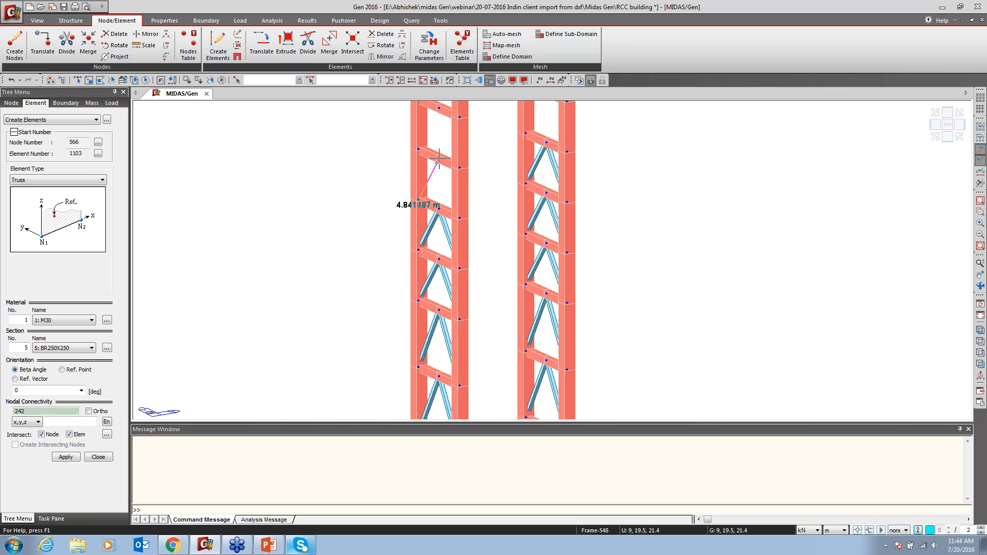
left_click(438, 158)
left_click(460, 218)
Create inverted-V truss braces in the seventh storey of both core frames, from the column nodes to the beam midpoints.
middle_click_drag(499, 195, 500, 377)
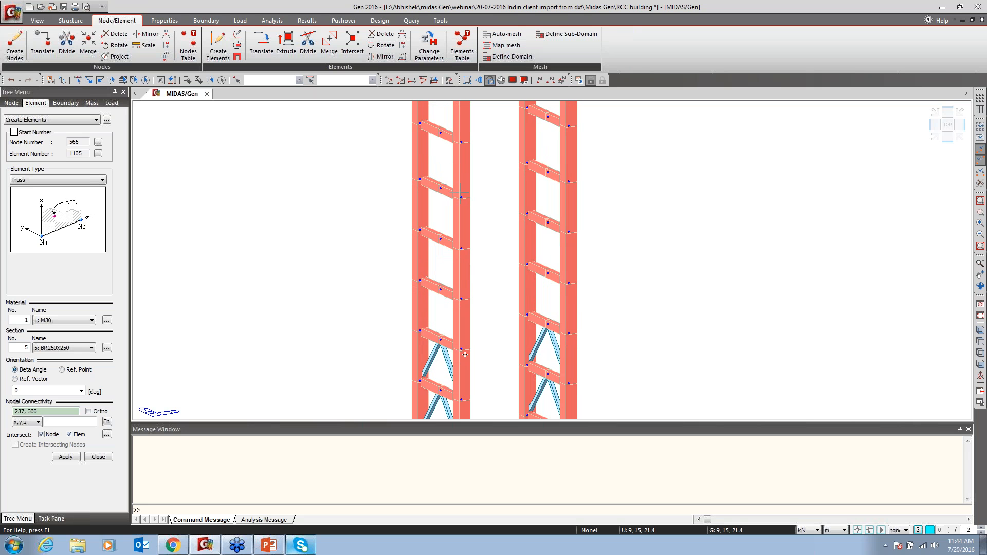
left_click(441, 290)
left_click(528, 315)
left_click(548, 274)
left_click(568, 334)
Create inverted-V truss braces in the eighth storey of the core frames at X = 9 m and X = 18 m.
left_click(419, 281)
left_click(441, 238)
left_click(454, 280)
left_click(527, 265)
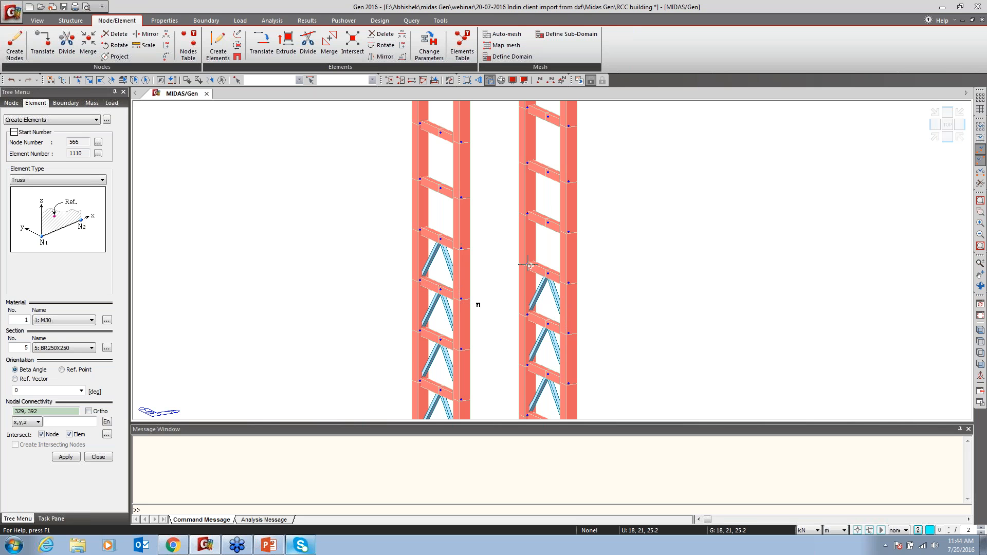
left_click(548, 222)
left_click(569, 283)
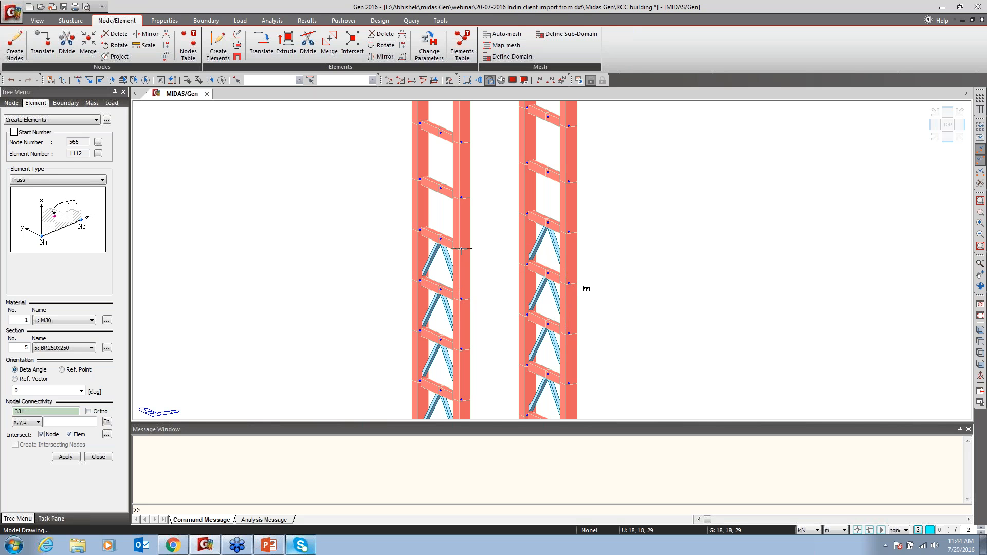
Create inverted-V truss braces in the ninth storey of both core frames, meeting at the beam midpoints.
left_click(420, 229)
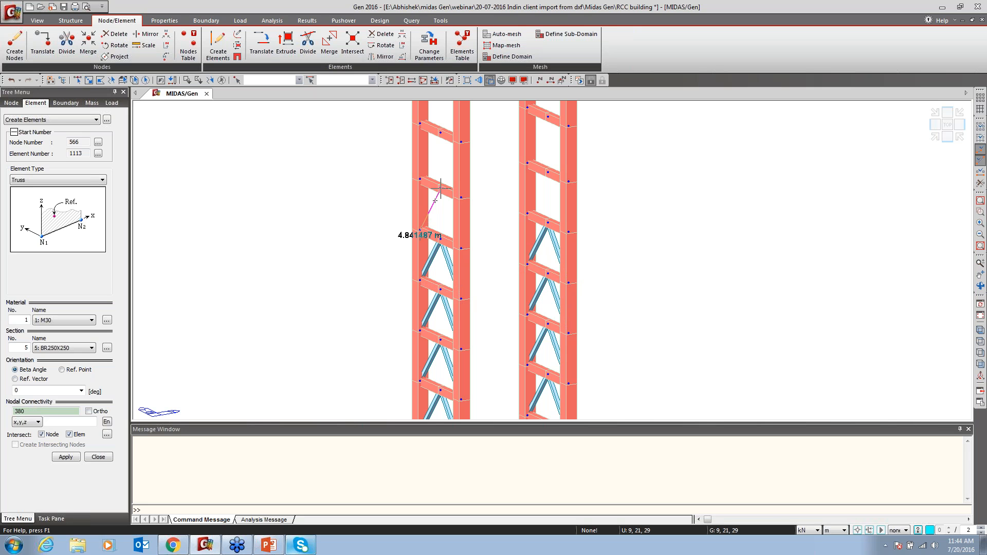
left_click(440, 188)
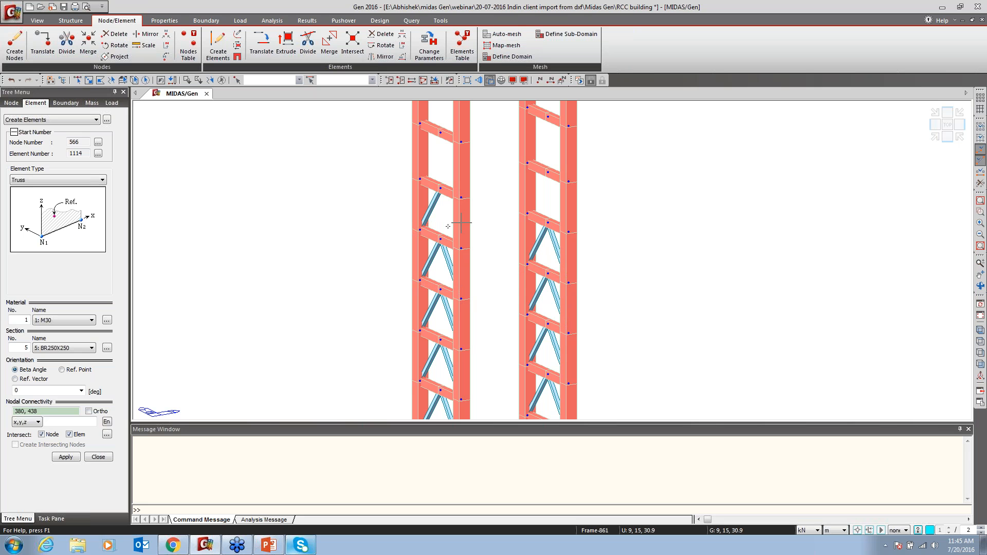
mouse_move(461, 222)
left_click(461, 248)
left_click(441, 188)
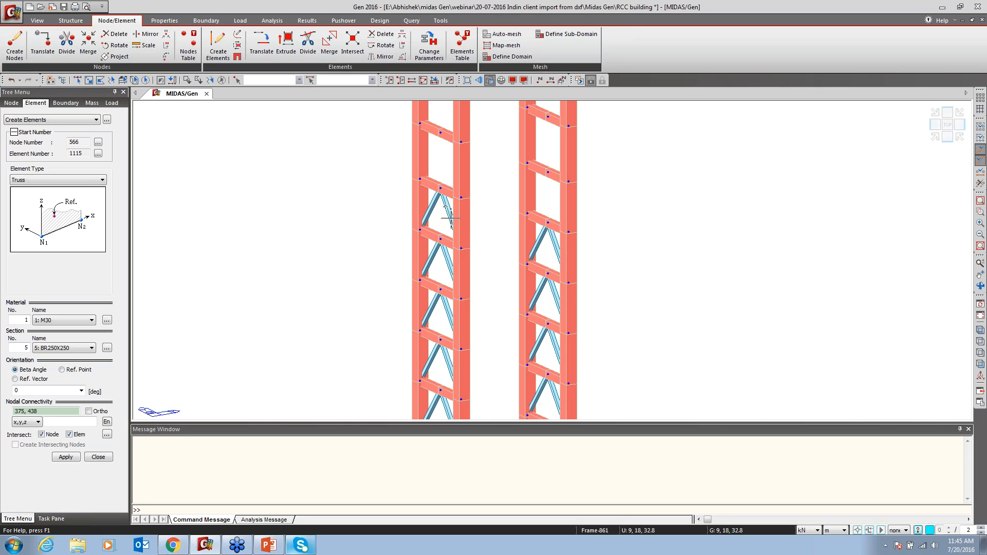
left_click(527, 213)
left_click(547, 172)
left_click(568, 231)
left_click(547, 173)
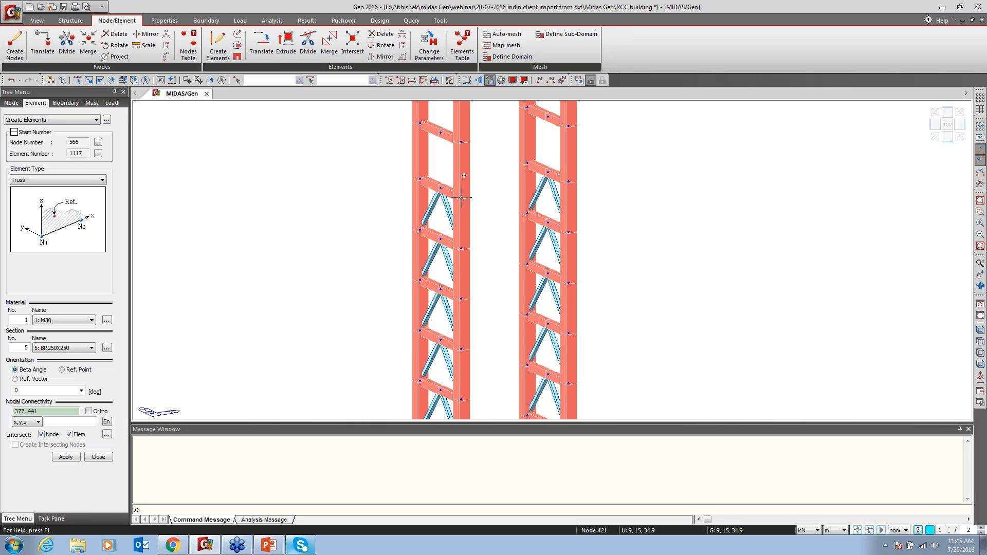
Create inverted-V truss braces in the tenth storey of both core frames.
left_click(420, 179)
left_click(453, 178)
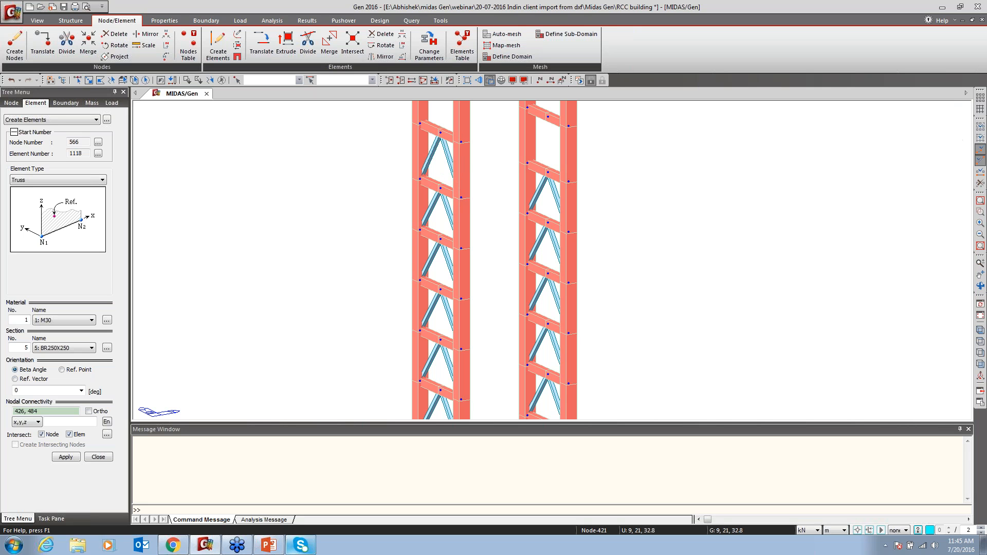
left_click(546, 118)
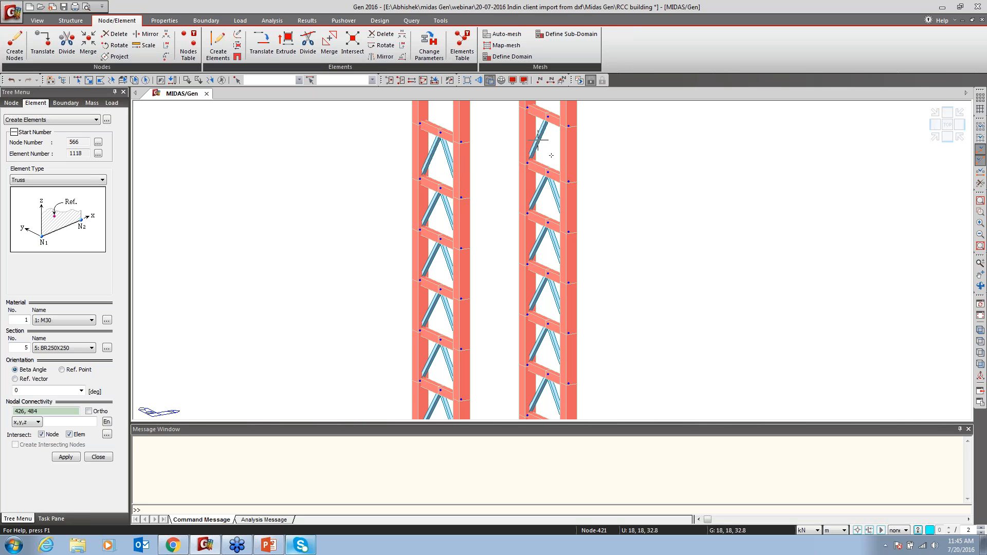
left_click(568, 181)
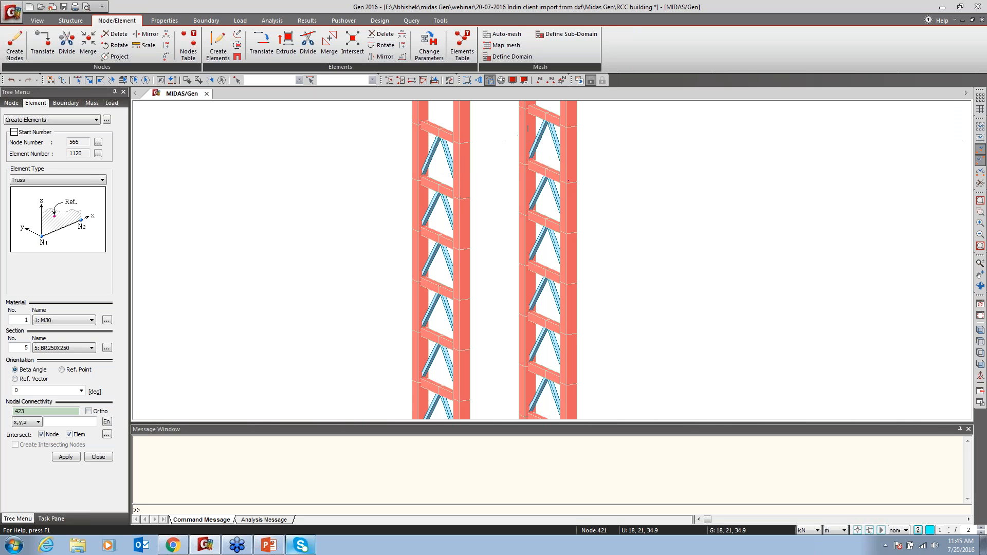
Create inverted-V truss braces in the eleventh storey, second from the top, of both core frames.
middle_click_drag(506, 127, 503, 285)
left_click(416, 284)
left_click(437, 238)
left_click(457, 302)
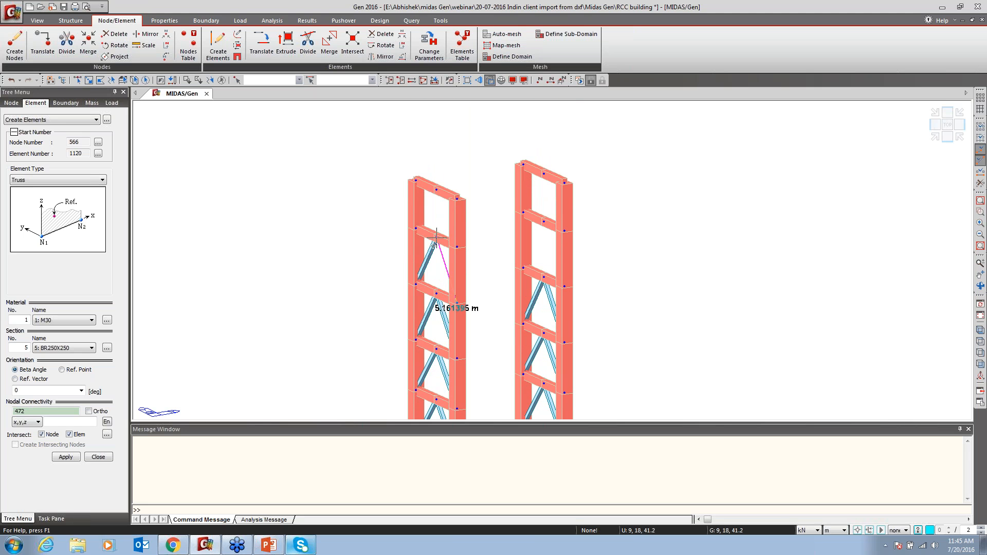
left_click(521, 268)
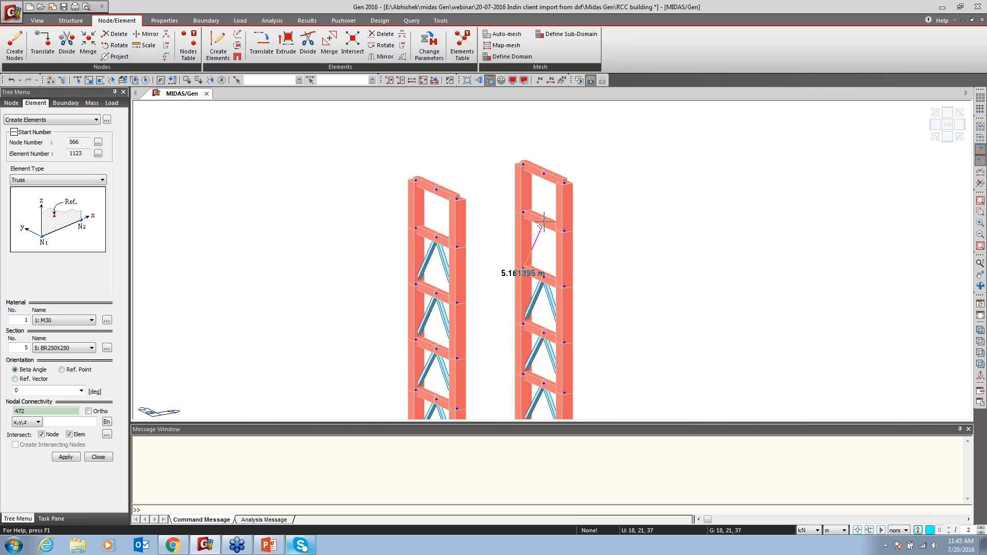
left_click(564, 286)
left_click(544, 222)
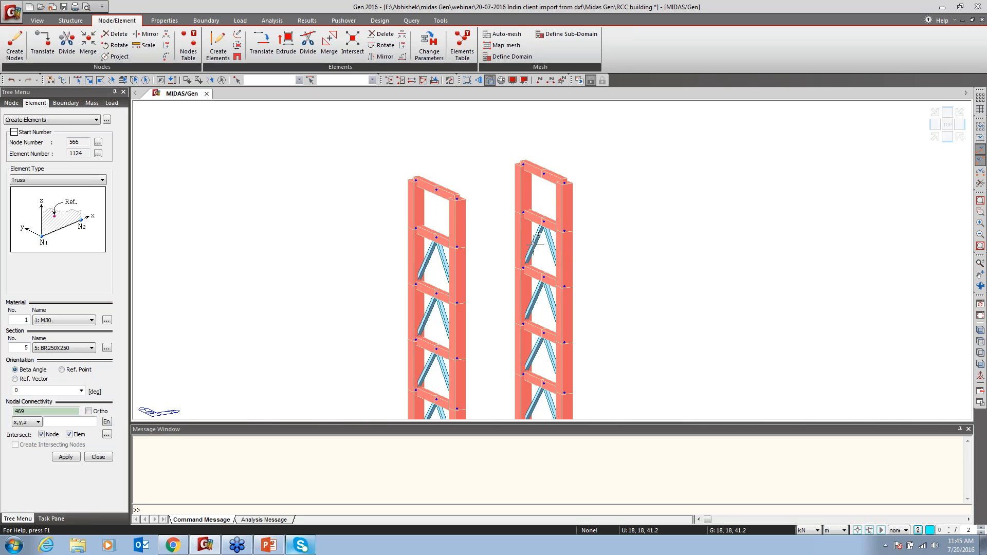
Create inverted-V truss braces in the topmost storey of both core frames, up to the midpoints of the roof beams.
left_click(416, 229)
left_click(436, 191)
left_click(457, 247)
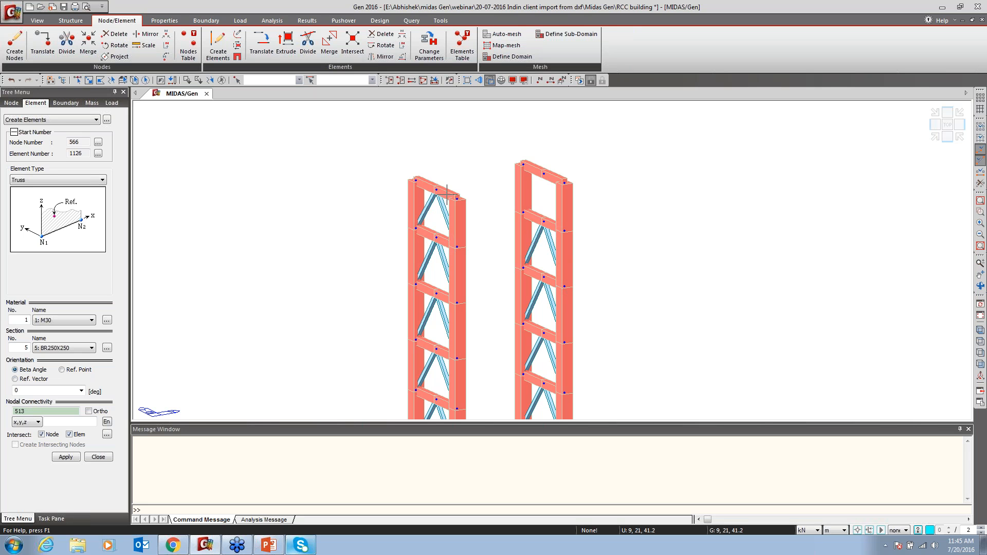
left_click(523, 212)
left_click(543, 173)
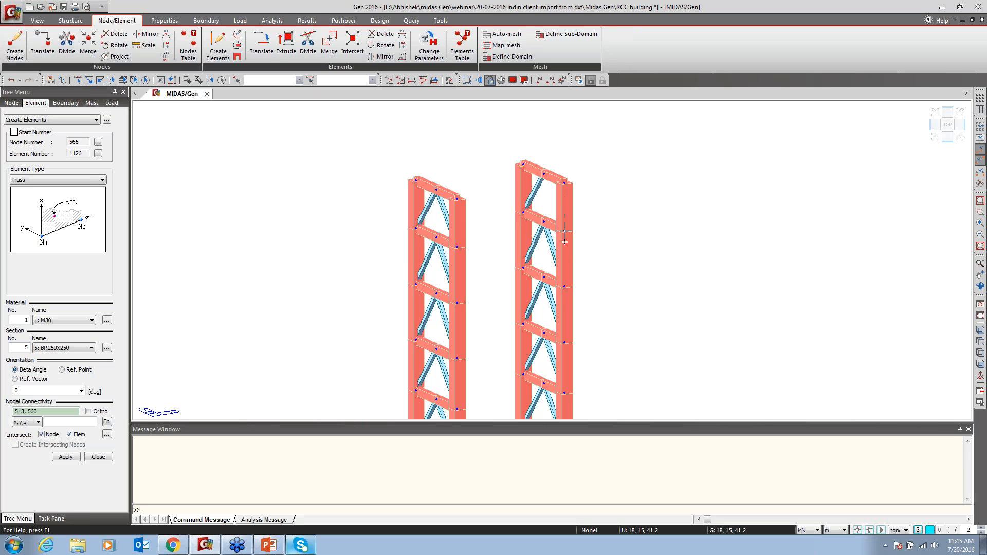
left_click(562, 230)
left_click(543, 174)
Reactivate the whole model in top view and set the length unit to mm.
left_click(422, 79)
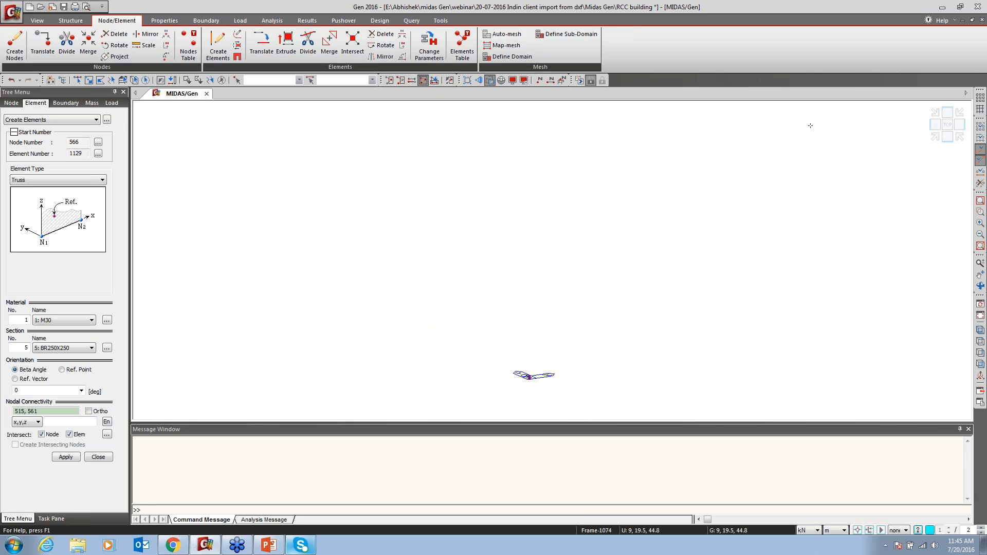
left_click(946, 126)
left_click(835, 531)
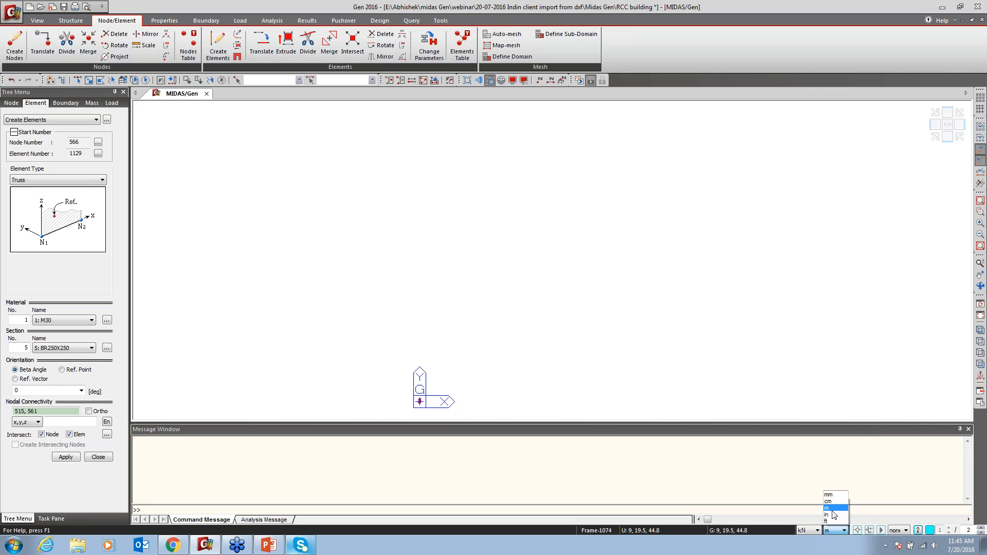
left_click(829, 503)
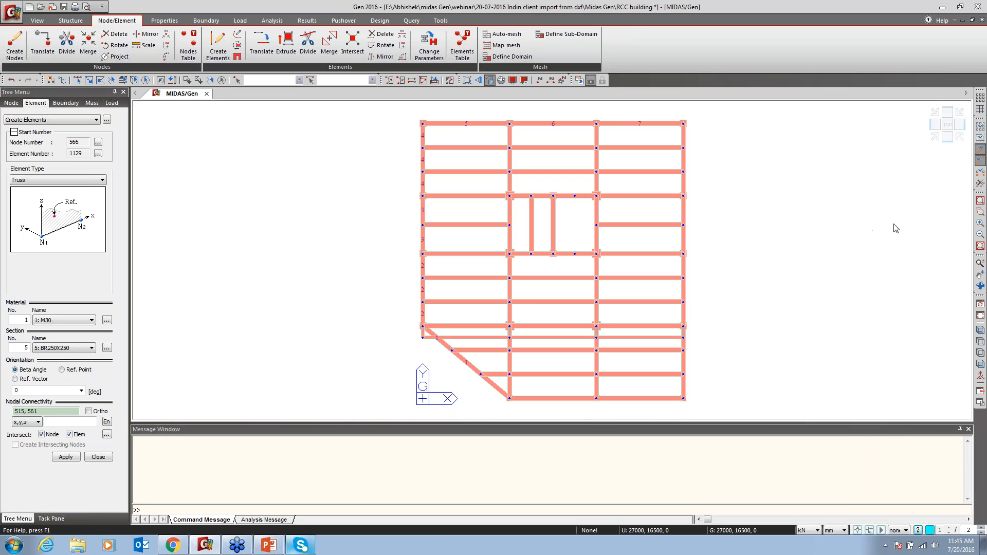
Activate only the two X-direction core frames between the intermediate core columns and the X = 18 m columns, and show them in isometric view.
left_click_drag(634, 175, 480, 262)
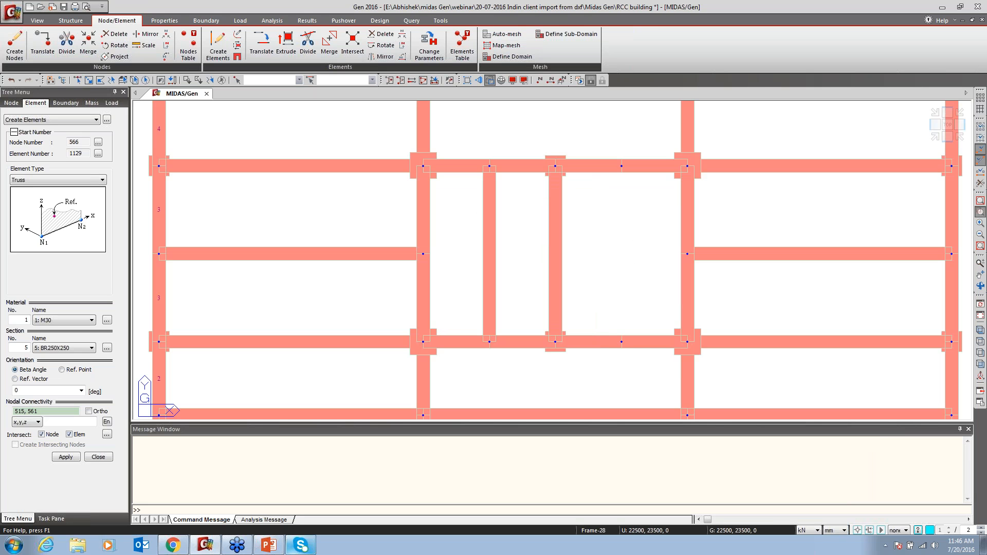
key("Escape")
left_click(77, 80)
left_click_drag(530, 175, 692, 135)
left_click_drag(529, 313, 727, 389)
left_click(389, 80)
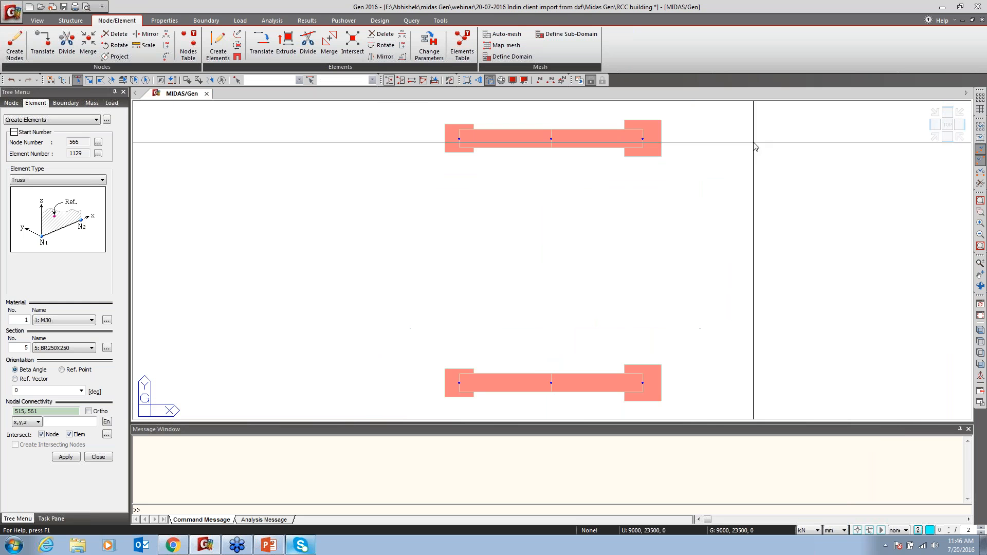
left_click(980, 316)
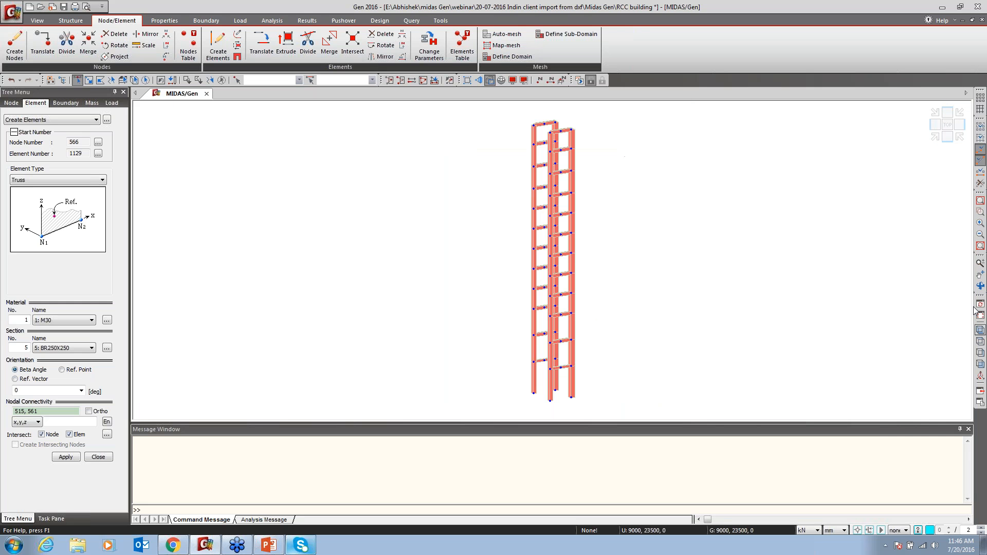
left_click(981, 286)
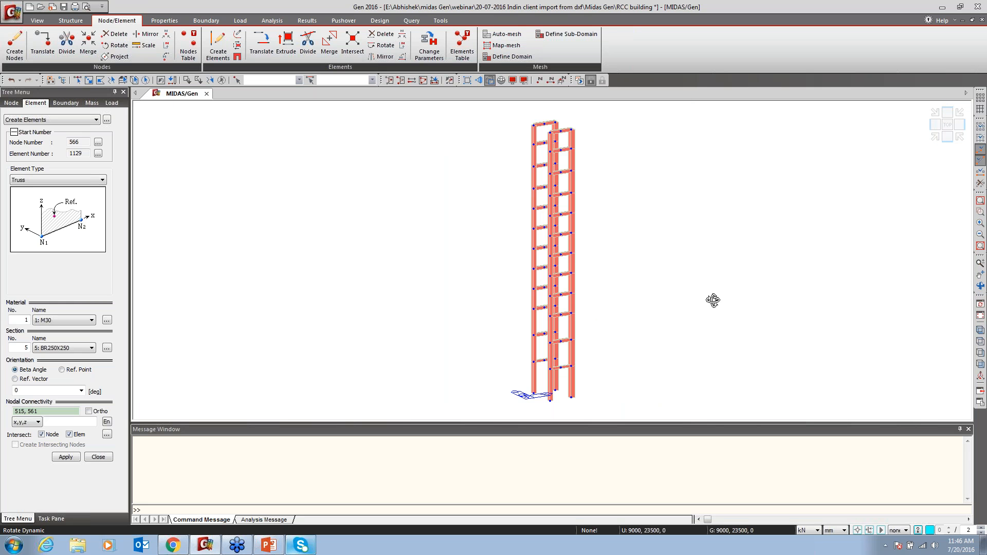
Create two truss braces in the front frame's bottom storey, running from the column bases to the midpoint of the beam above.
left_click_drag(713, 299, 729, 303)
left_click(980, 287)
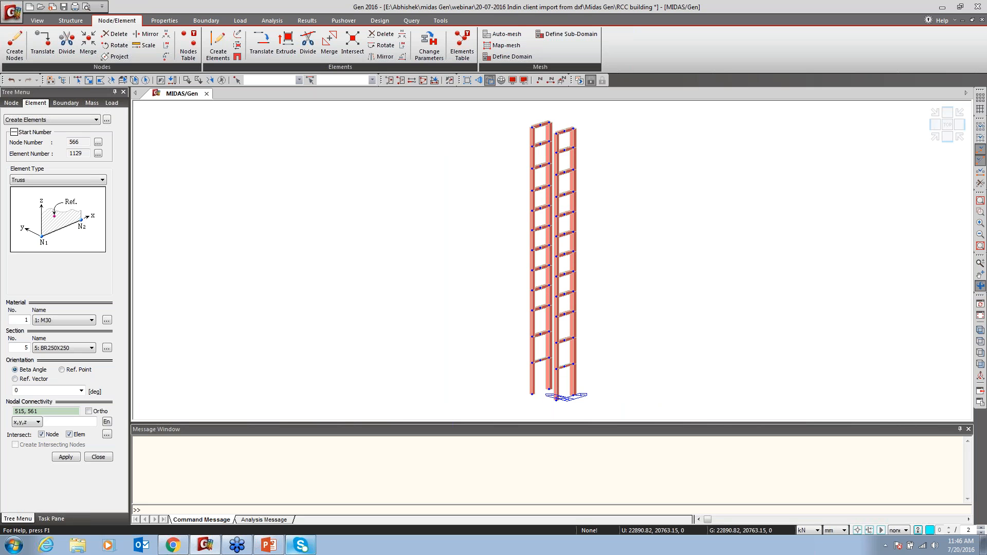
left_click(980, 212)
left_click_drag(618, 309, 505, 399)
left_click(981, 212)
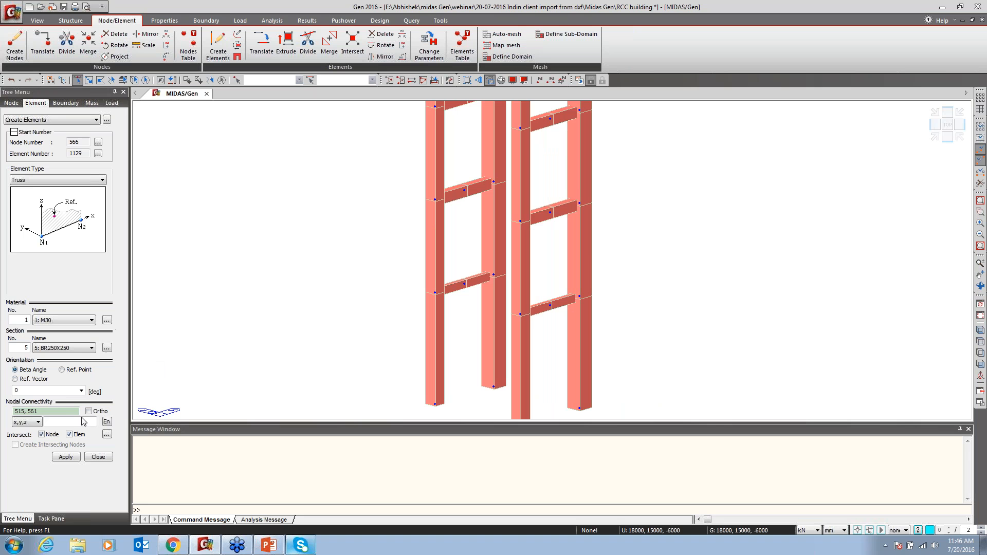
left_click(23, 412)
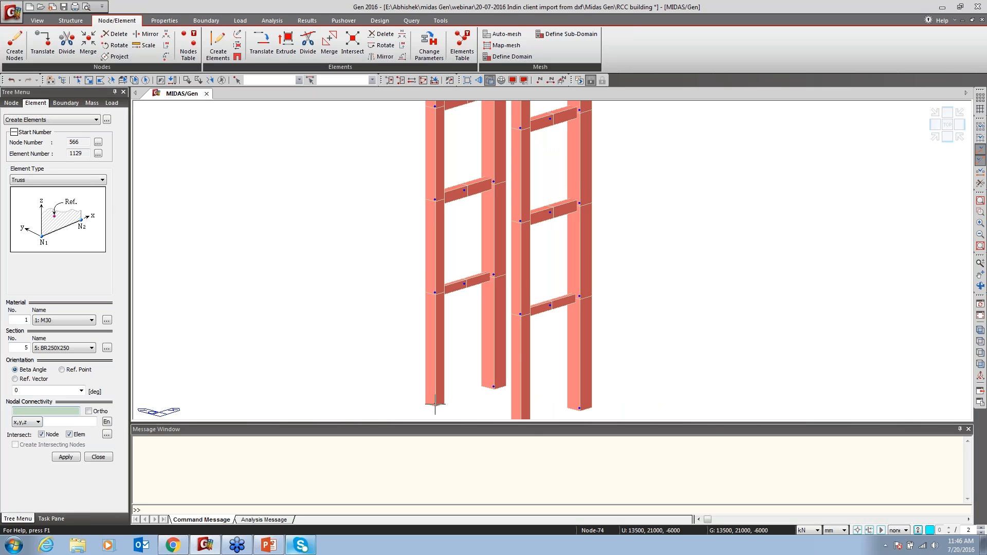
middle_click_drag(533, 375, 527, 349)
left_click(514, 400)
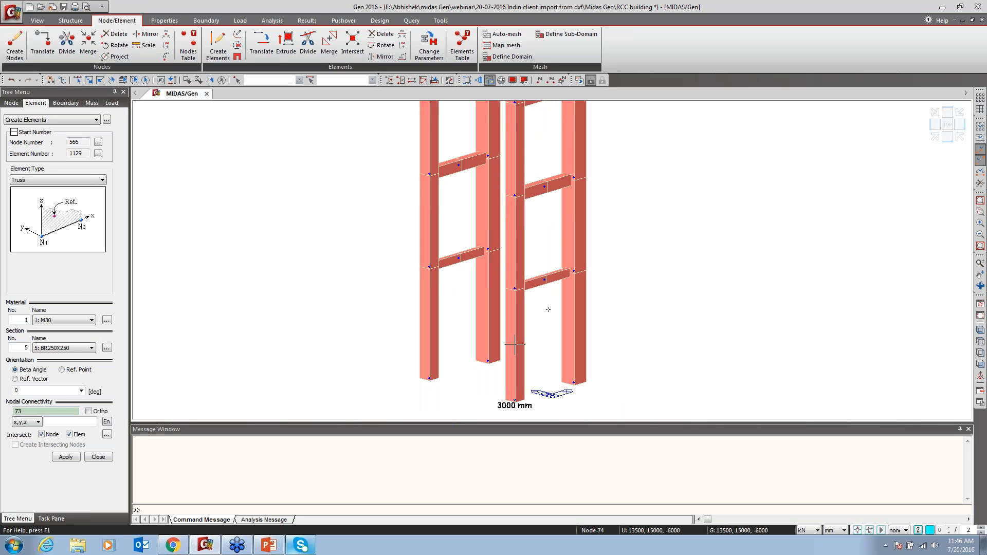
left_click(545, 280)
left_click(574, 383)
Create the matching inverted-V truss braces in the rear frame's bottom storey, meeting at the beam's midpoint node.
left_click(430, 379)
left_click(458, 258)
left_click(488, 361)
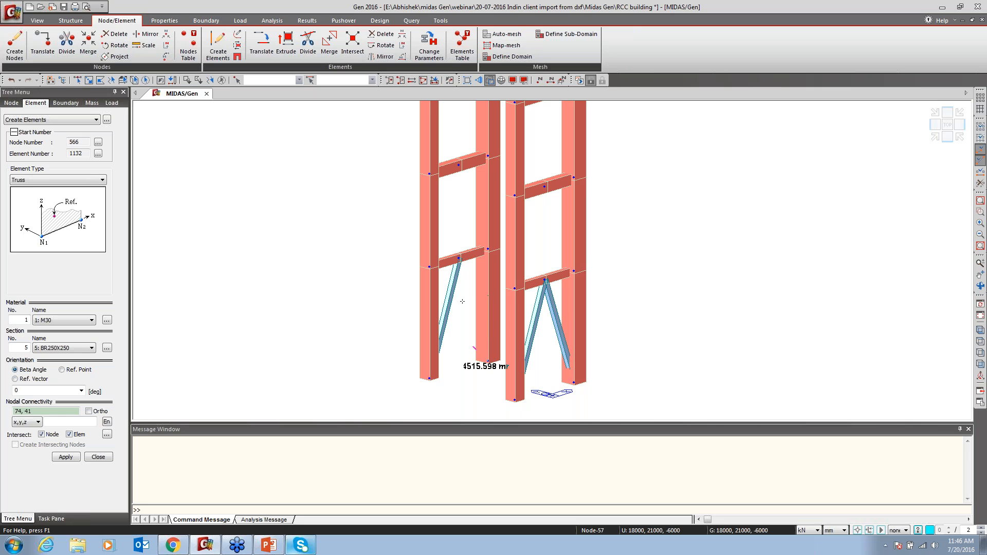
left_click(459, 259)
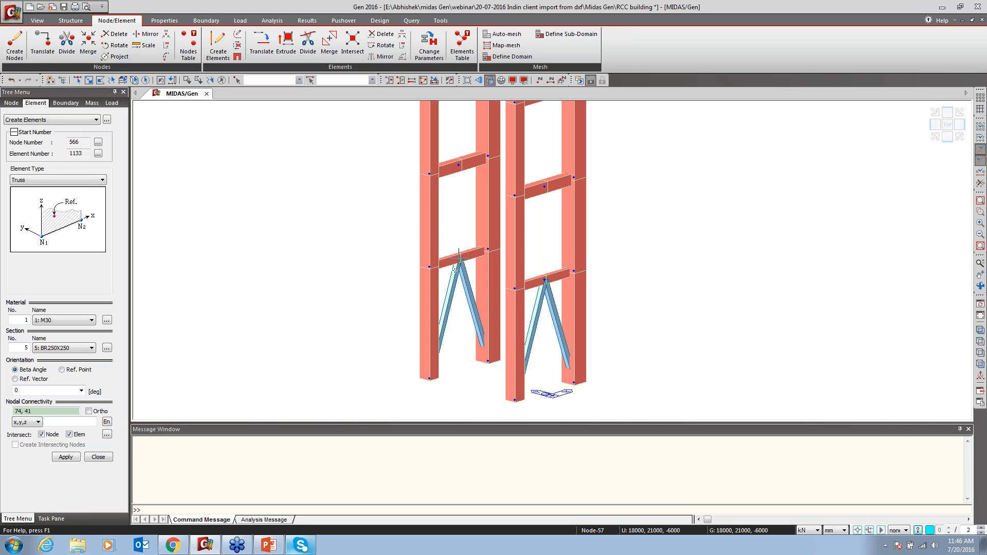
Create inverted-V truss braces in the second storey of the rear and front frames, meeting at the midpoints of the beams above.
left_click(429, 268)
left_click(459, 165)
left_click(487, 249)
left_click(459, 165)
left_click(514, 289)
left_click(545, 186)
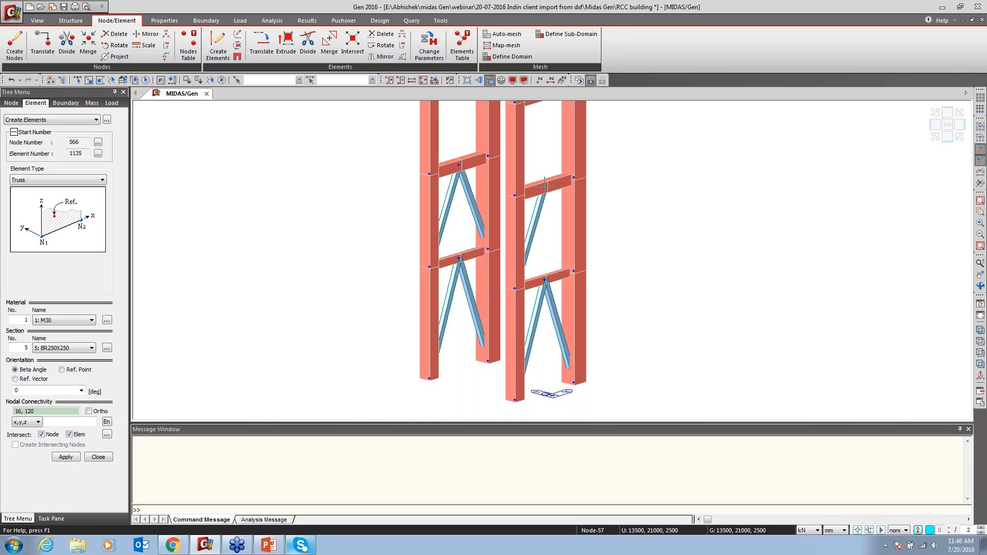
left_click(574, 272)
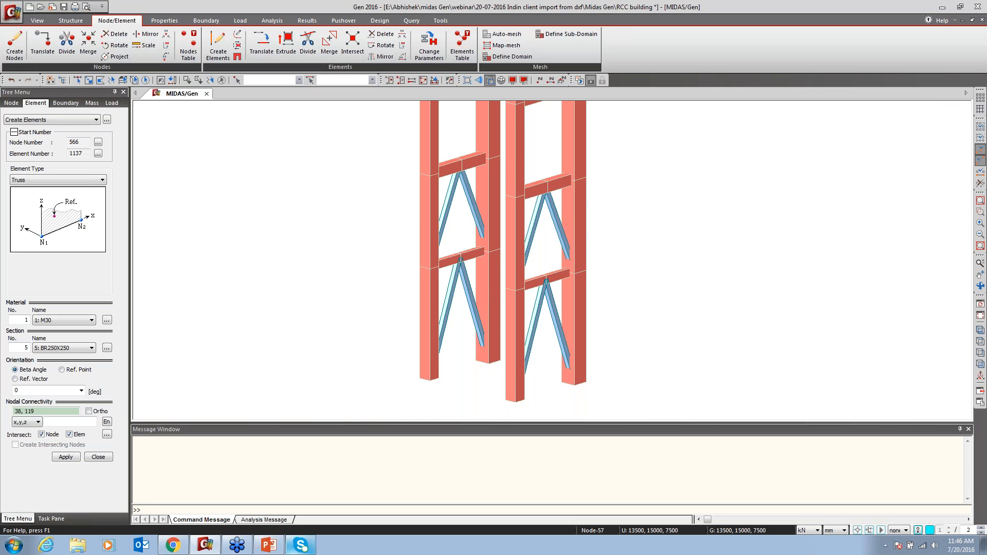
Create inverted-V truss braces in the third storey of both frames, from the column nodes to the beam midpoints above.
middle_click_drag(520, 177, 534, 339)
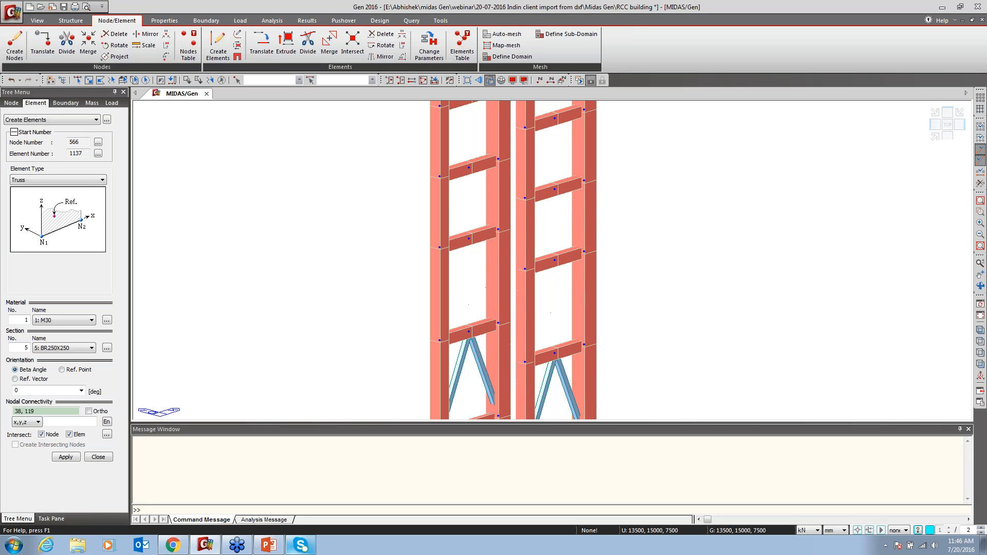
left_click(440, 341)
left_click(469, 238)
left_click(469, 238)
left_click(498, 323)
left_click(525, 362)
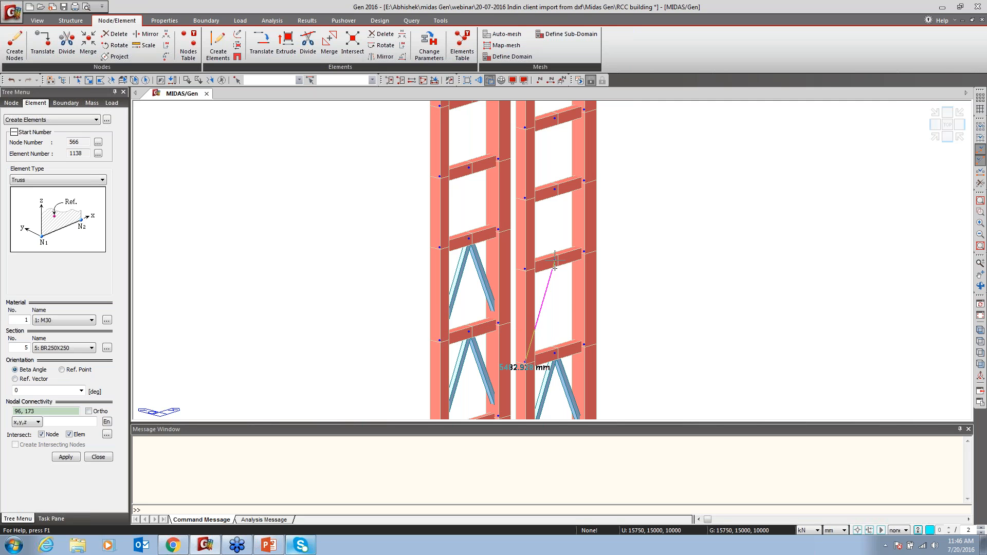
left_click(584, 345)
Create inverted-V truss braces in the fourth storey, first in the front frame and also in the rear frame.
left_click(524, 268)
left_click(555, 189)
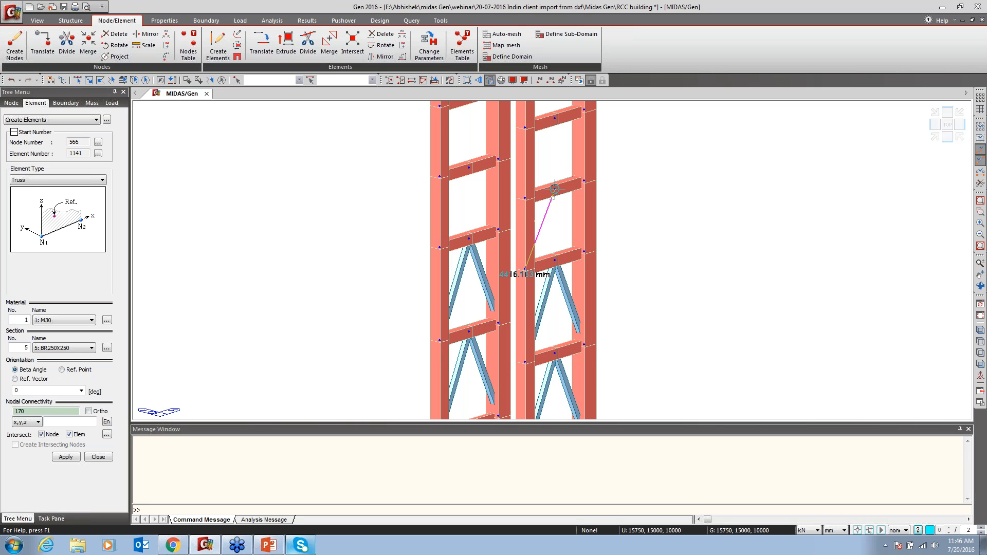
left_click(584, 252)
middle_click_drag(572, 168, 557, 328)
left_click(427, 404)
left_click(457, 332)
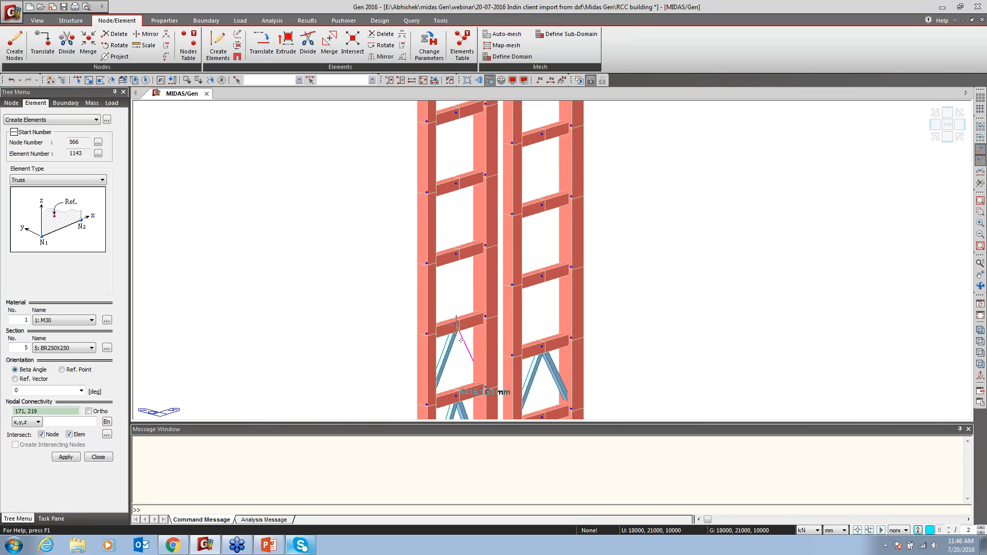
left_click(485, 386)
Create inverted-V truss braces in the fifth storey of the rear and front frames, joining column nodes to beam midpoints.
left_click(426, 333)
left_click(456, 253)
left_click(485, 316)
left_click(513, 355)
left_click(542, 276)
left_click(571, 339)
Create inverted-V truss braces in the sixth storey of the front and rear frames, joining column nodes to beam midpoints.
left_click(512, 284)
left_click(542, 205)
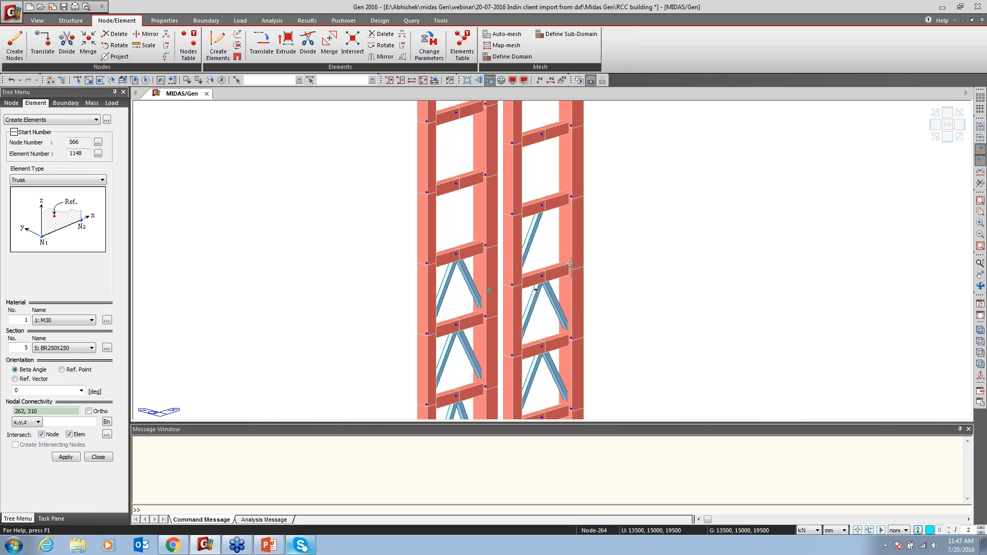
left_click(571, 267)
left_click(426, 264)
left_click(456, 183)
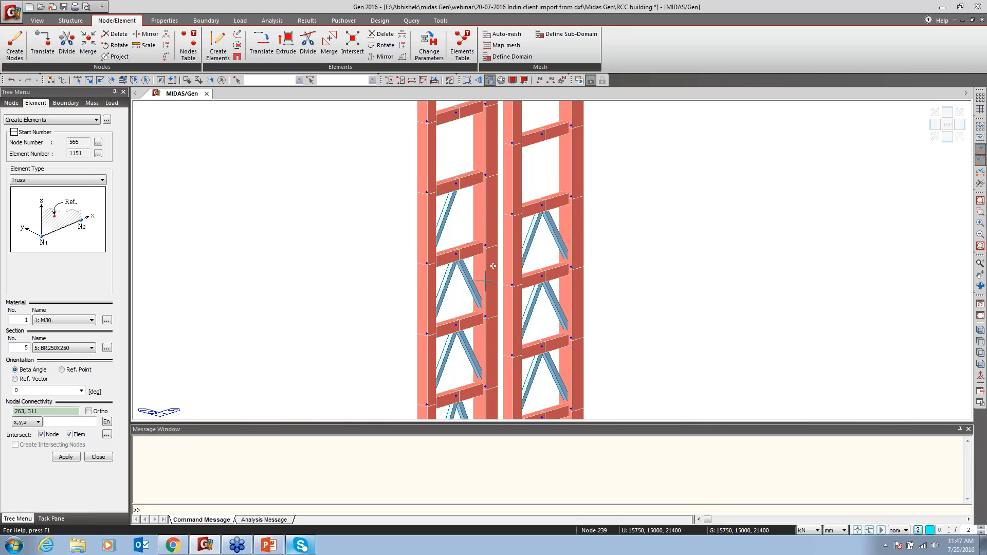
left_click(485, 246)
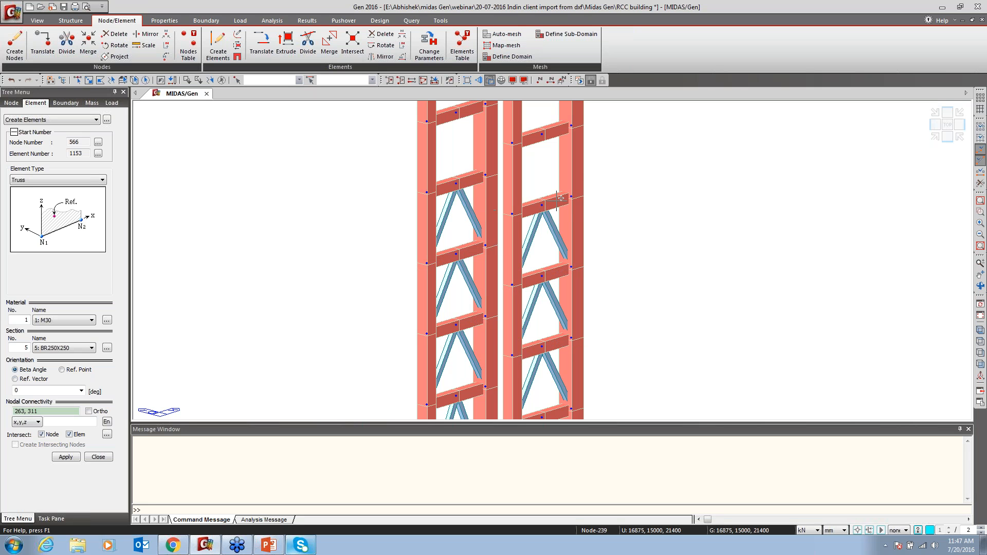
Create inverted-V truss braces in the seventh storey of the front and rear frames, meeting at the midpoints of the beams above.
left_click(512, 213)
left_click(542, 134)
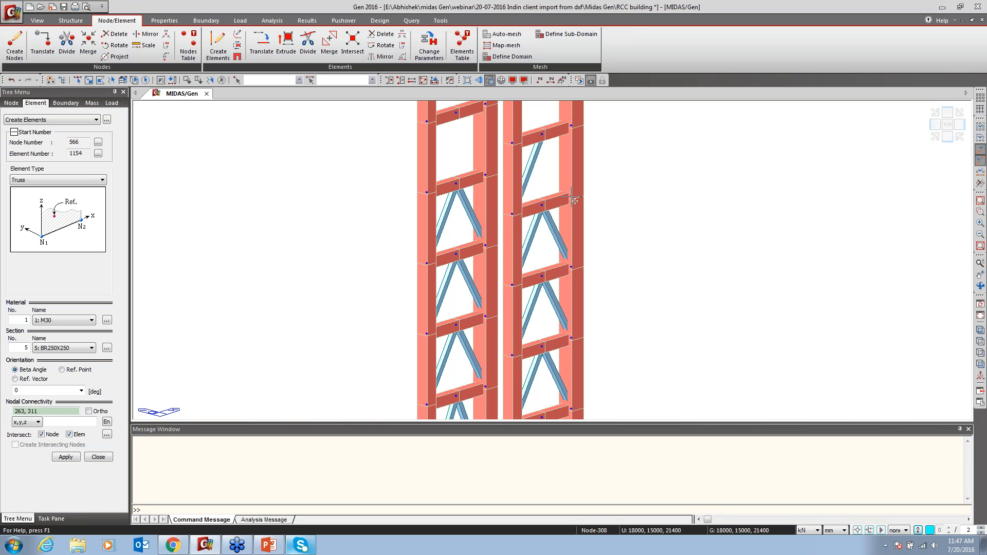
left_click(572, 198)
middle_click_drag(610, 186, 601, 364)
left_click(417, 369)
left_click(447, 289)
Create inverted-V truss braces in the eighth storey of both frames, from the column nodes to the beam midpoints above.
left_click(503, 319)
left_click(533, 240)
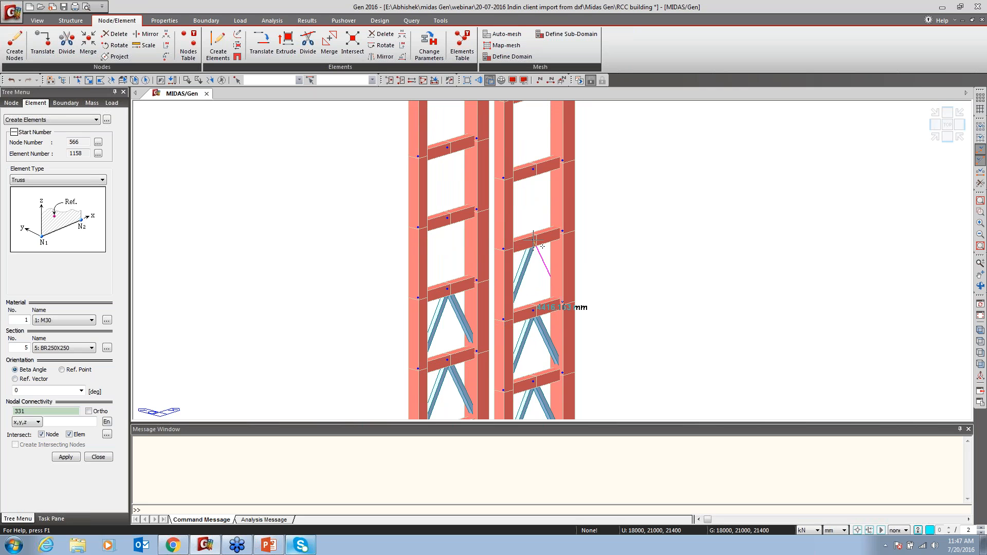
left_click(563, 303)
left_click(418, 298)
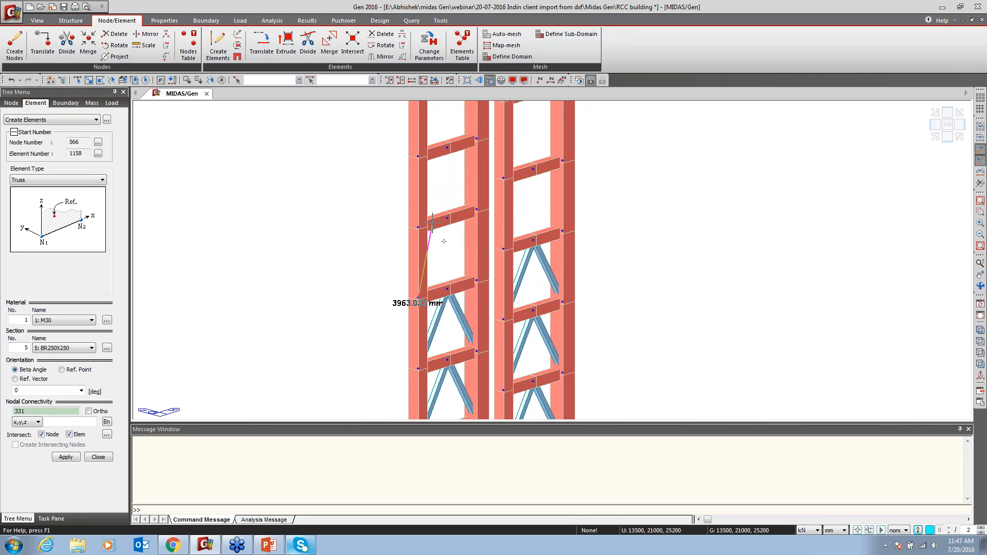
left_click(447, 218)
left_click(476, 281)
Create inverted-V truss braces in the ninth storey of the front and rear frames, joining column nodes to beam midpoints.
left_click(504, 249)
left_click(534, 169)
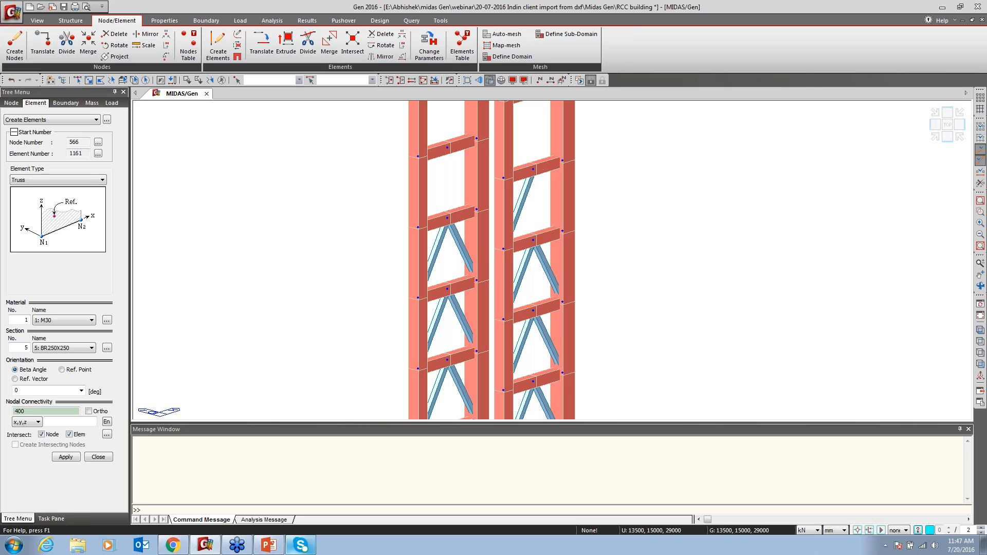
left_click(565, 234)
middle_click_drag(573, 235, 435, 358)
left_click(402, 373)
left_click(431, 293)
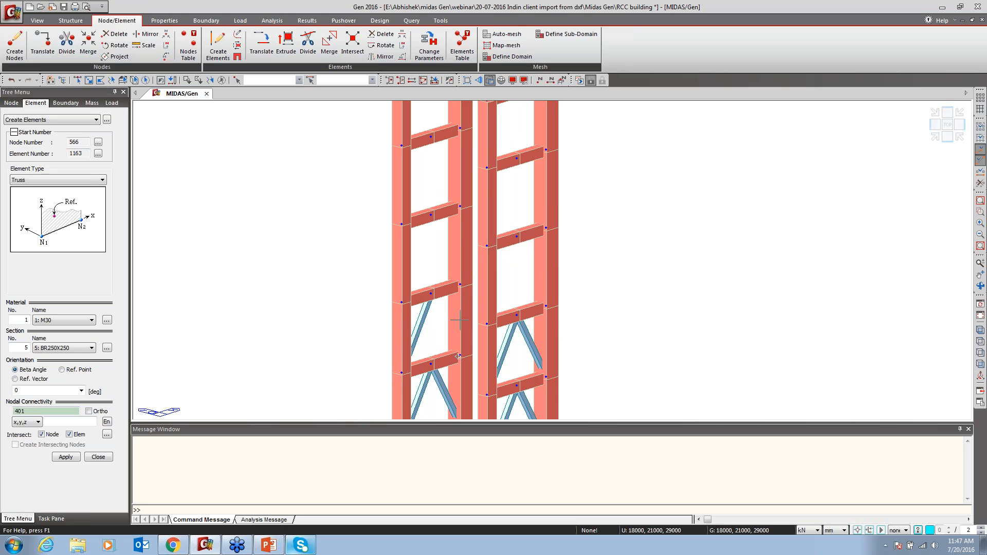
left_click(431, 293)
Create inverted-V truss braces in the tenth storey of the front and rear frames, meeting at the midpoints of the beams above.
left_click(486, 324)
left_click(517, 237)
left_click(546, 307)
left_click(402, 303)
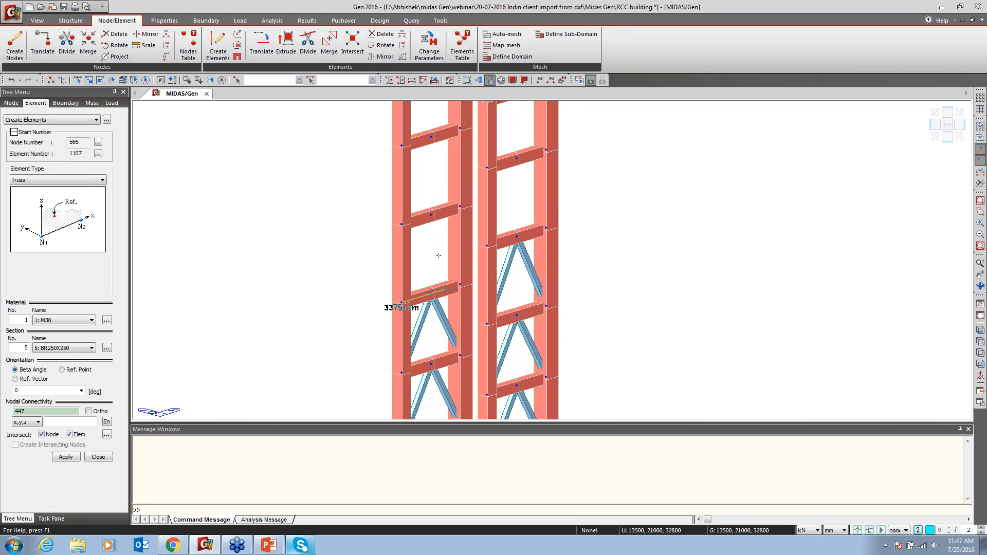
left_click(431, 216)
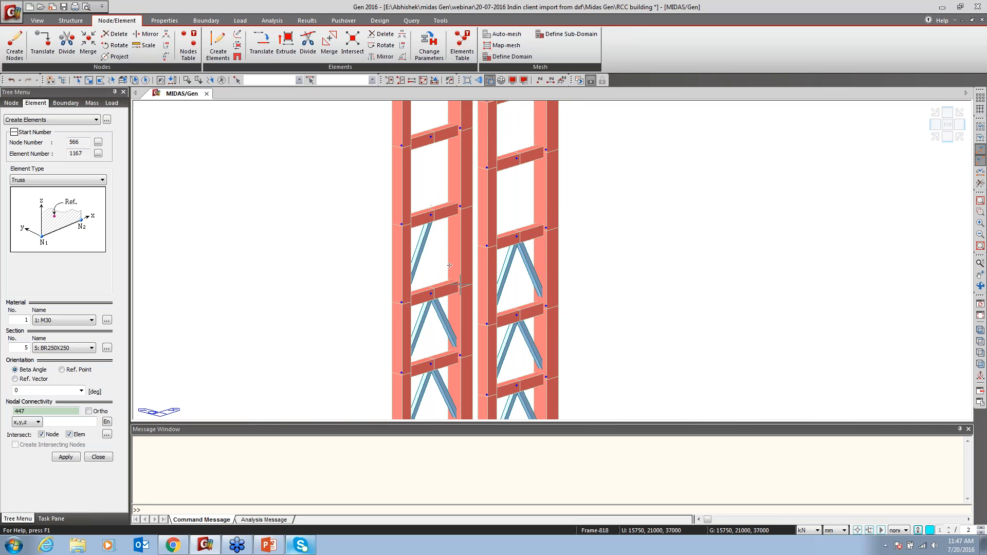
left_click(460, 283)
Create inverted-V truss braces in the eleventh storey of both frames, from the column nodes to the beam midpoints above.
left_click(487, 246)
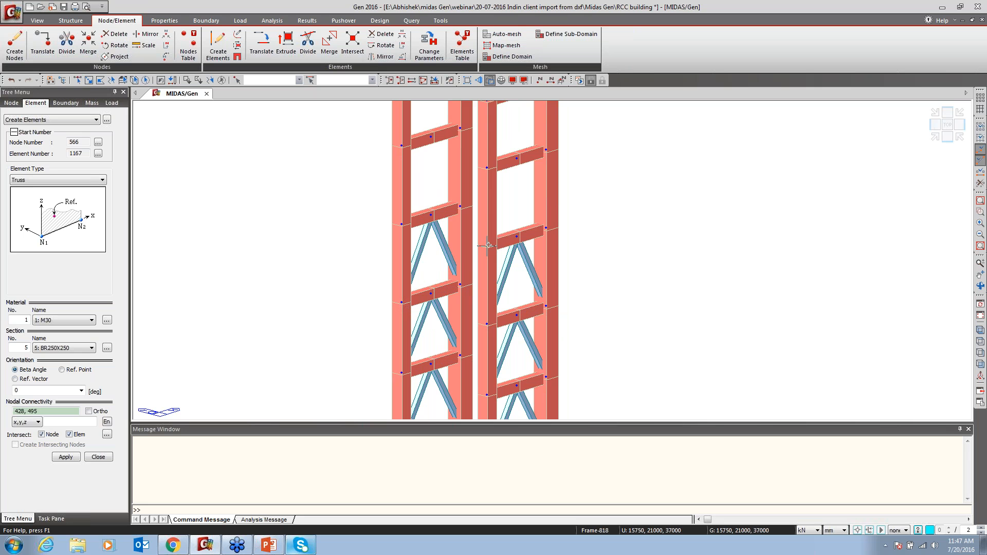
left_click(516, 159)
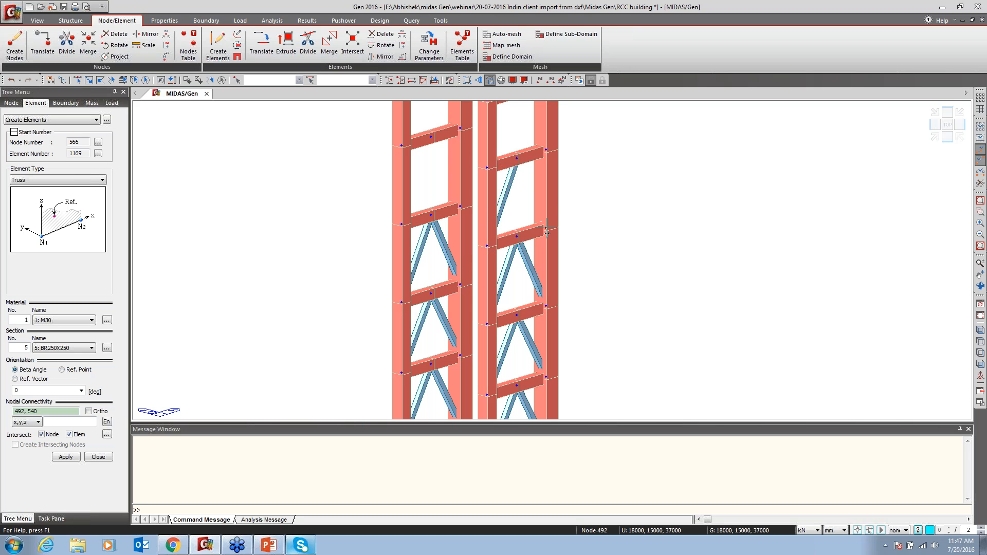
left_click(546, 228)
left_click(518, 159)
middle_click_drag(511, 109, 505, 207)
left_click(397, 323)
left_click(426, 236)
left_click(456, 307)
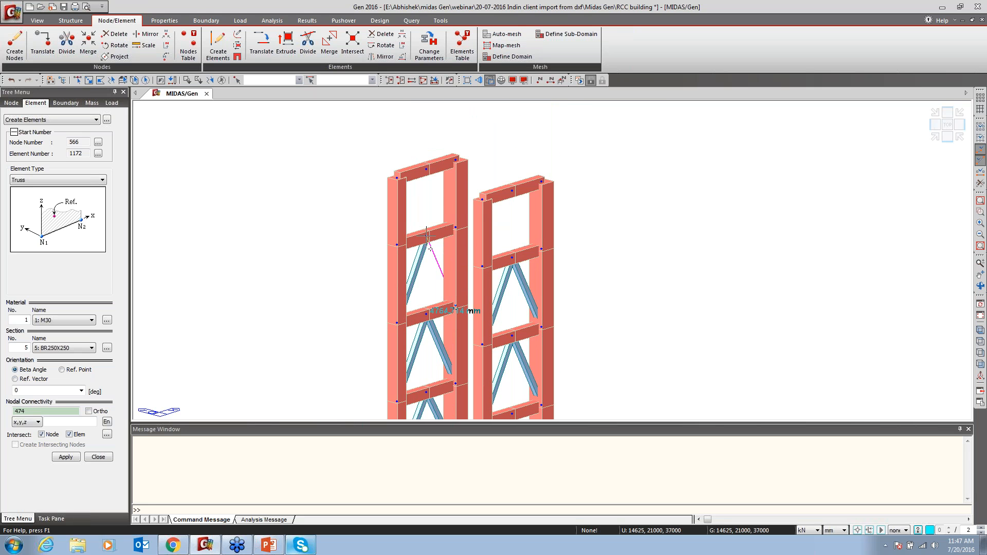
Create inverted-V truss braces in the top storey of the rear and front frames, meeting at the roof beam midpoints.
left_click(396, 245)
left_click(426, 169)
left_click(456, 227)
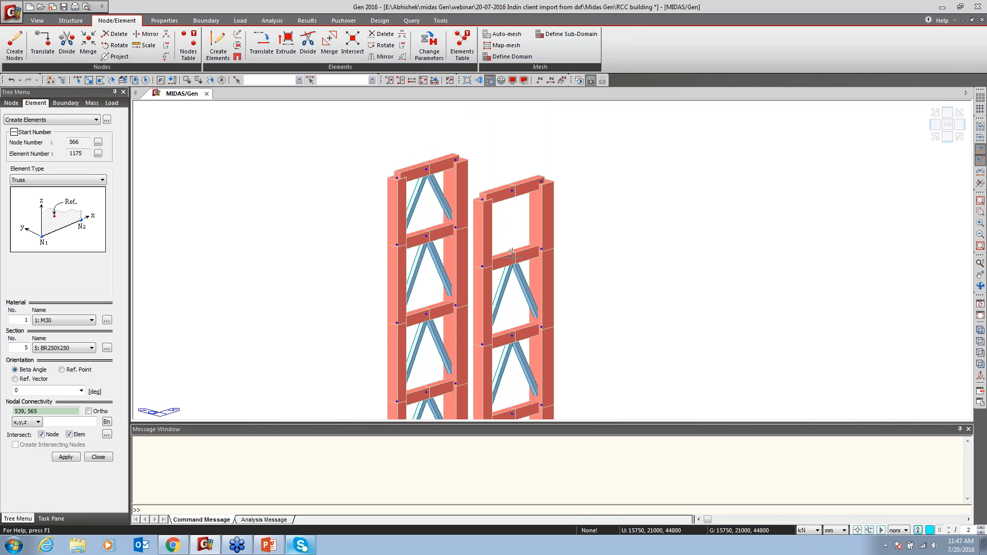
left_click(482, 267)
left_click(512, 191)
left_click(541, 249)
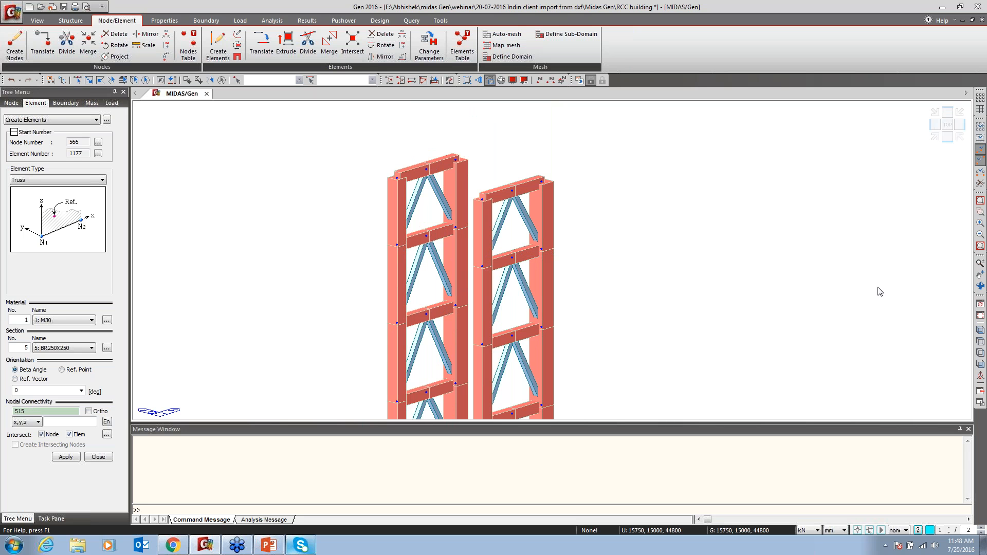
Show the whole building model again and turn off the Wall ID labels in the element display settings.
key("ctrl+f")
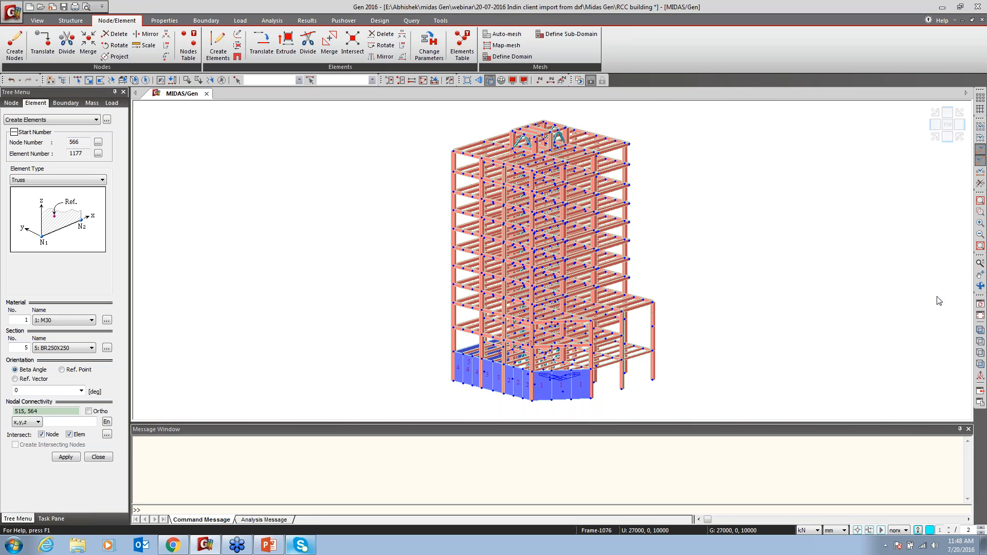
left_click(512, 80)
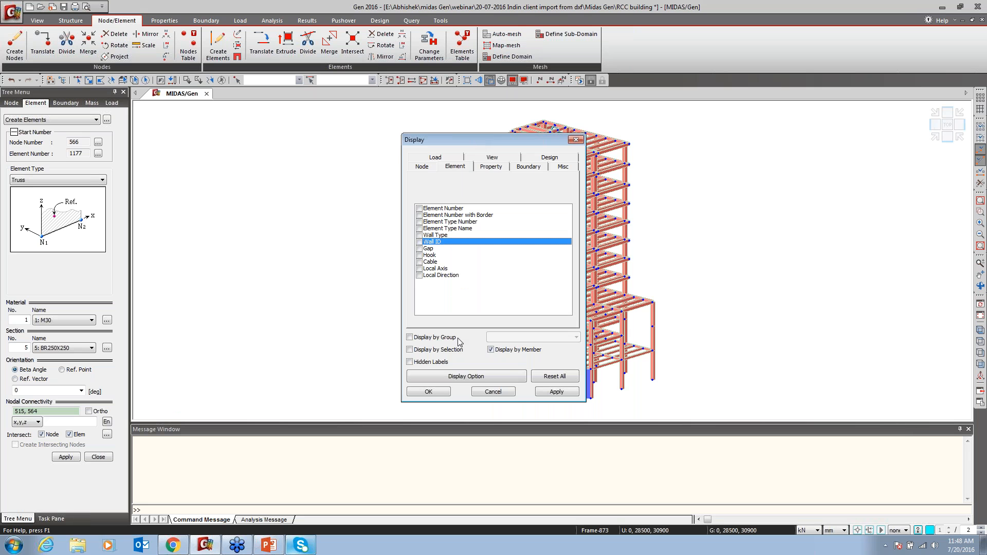
left_click(428, 392)
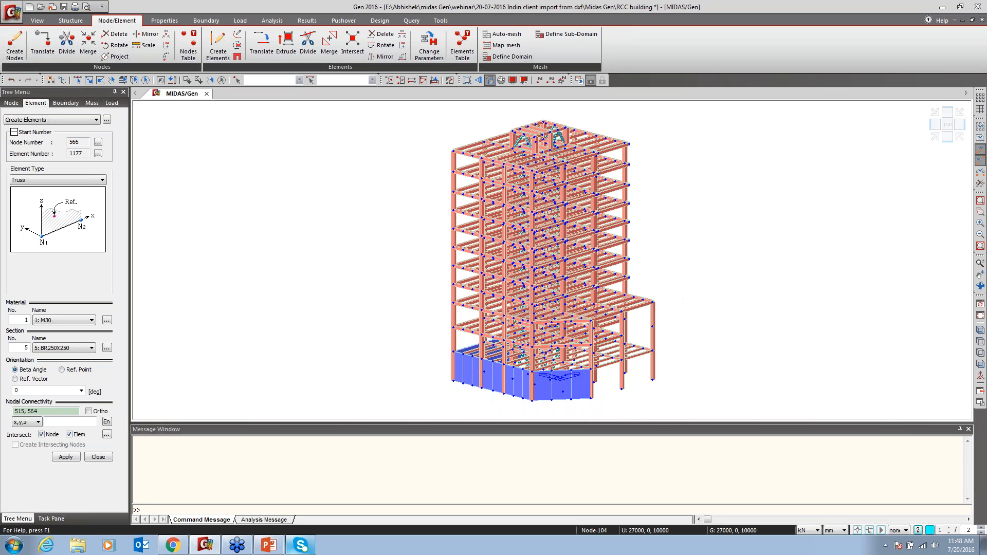
Examine the framing of the upper storeys at the roof corner and end element creation.
left_click(980, 211)
left_click_drag(453, 189, 444, 193)
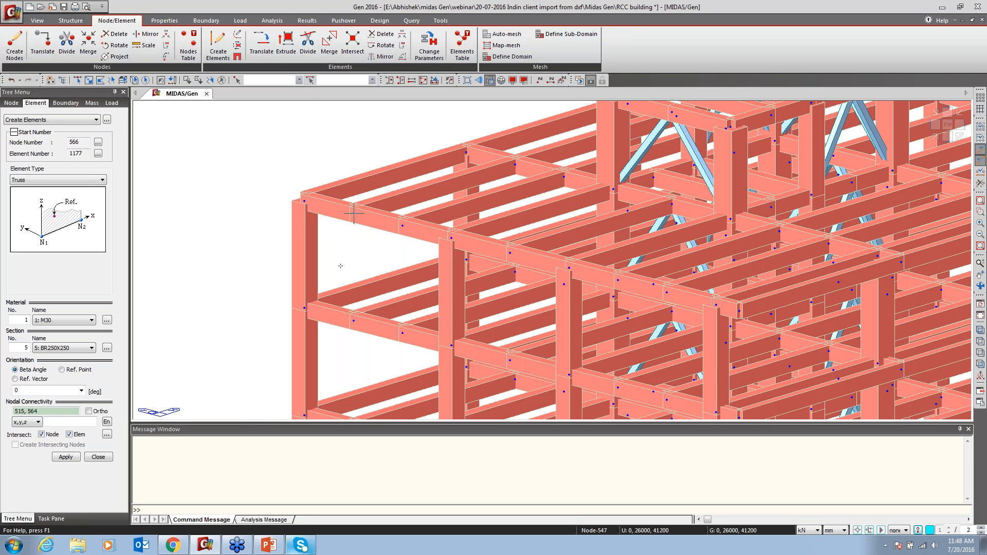
middle_click_drag(342, 265, 337, 254)
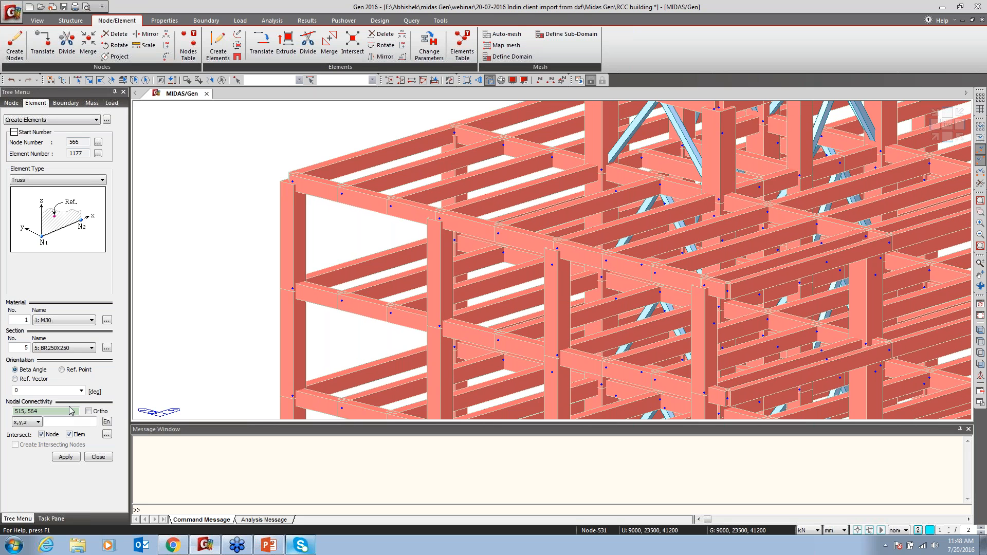
left_click(98, 457)
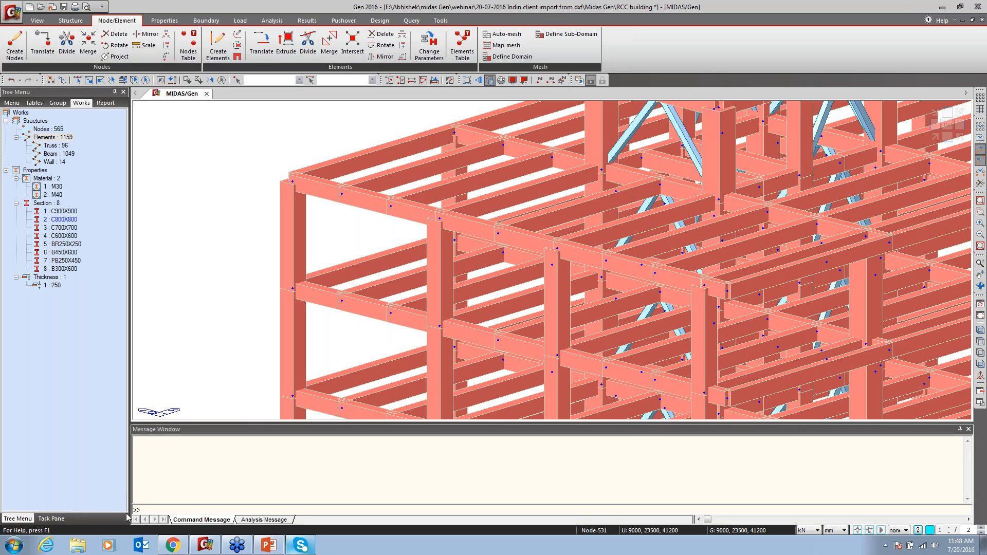
Set the 3-D structure type with lumped mass to convert self-weight into masses in X, Y, Z.
left_click(70, 20)
left_click(17, 43)
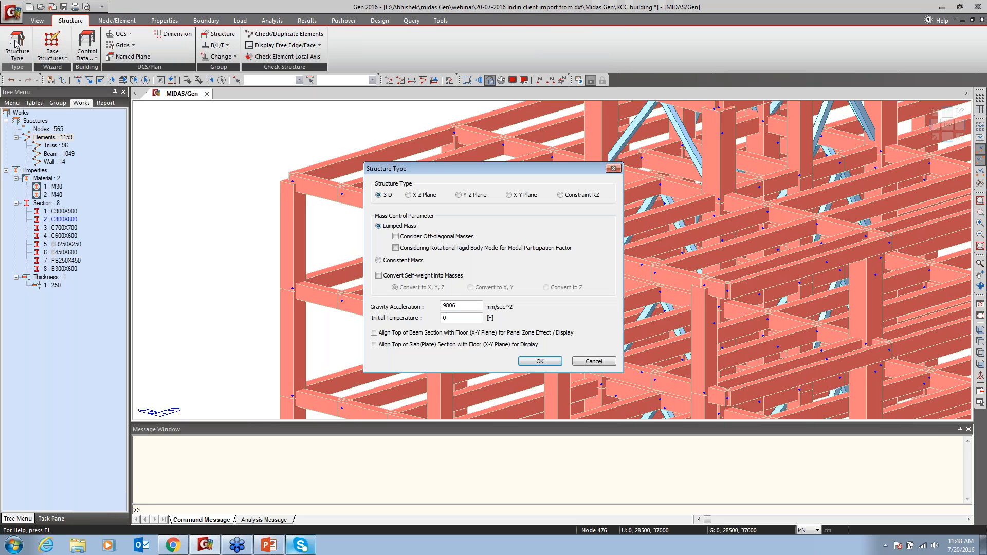
left_click_drag(442, 168, 401, 103)
left_click(352, 211)
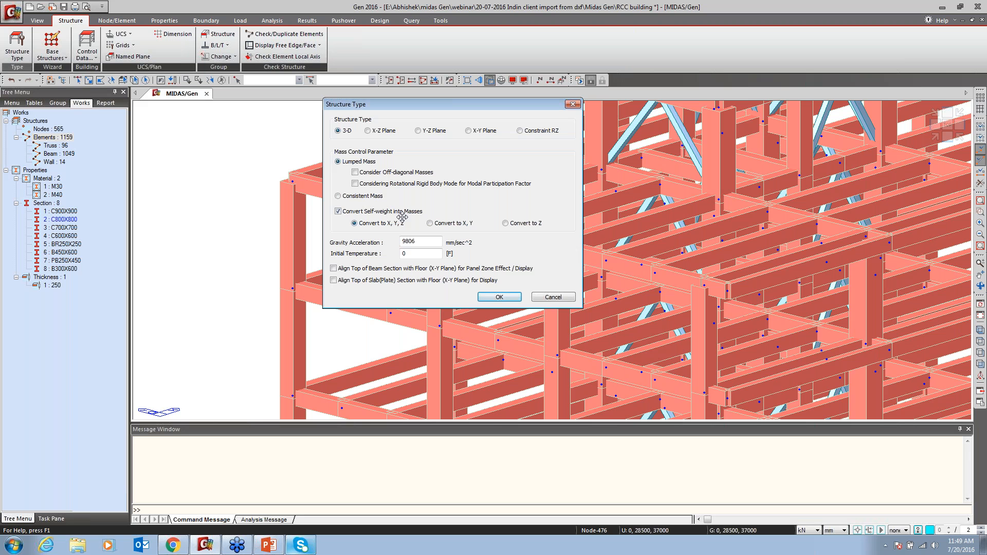
left_click(253, 338)
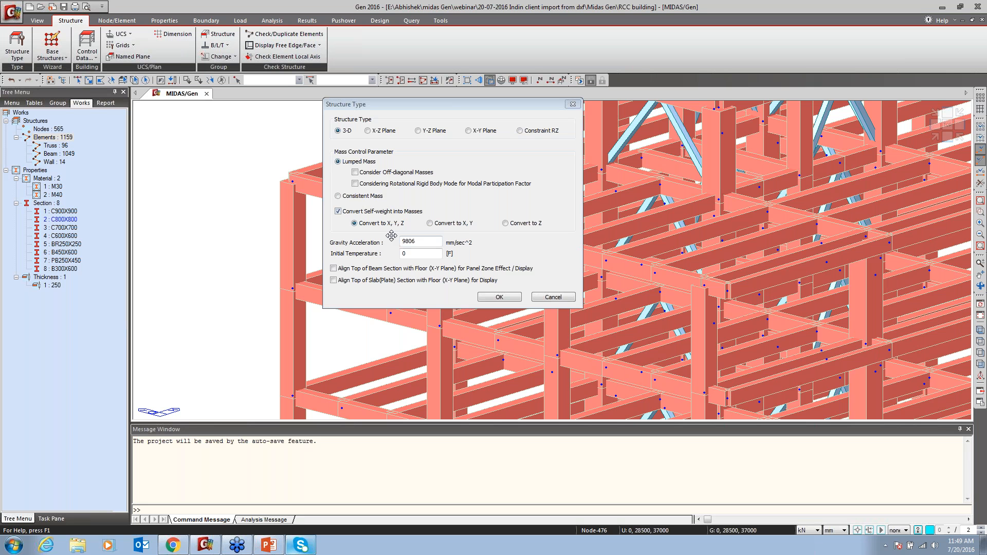
left_click(445, 230)
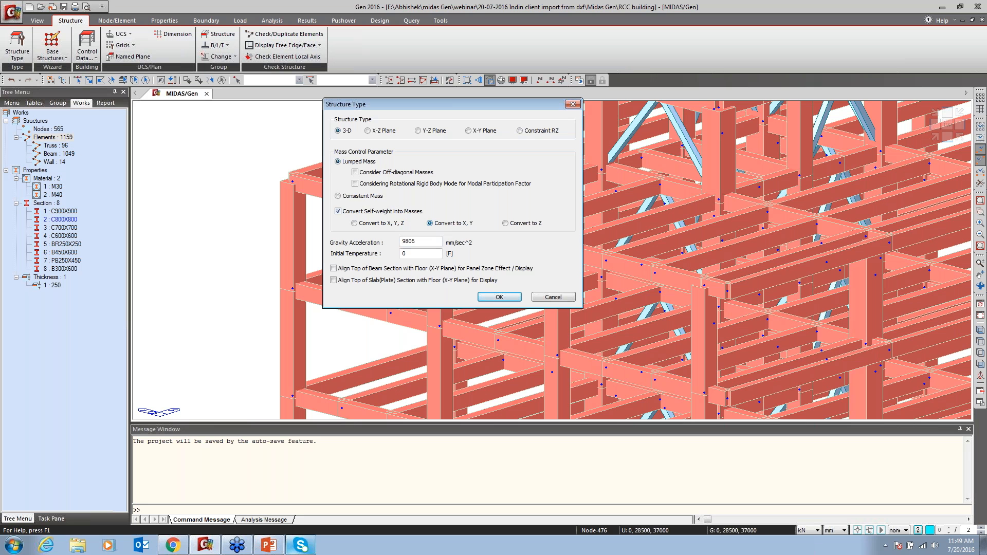
left_click(381, 223)
Align the tops of beam and slab sections with the floor for display, apply the structure type settings and inspect the roof corner.
left_click(353, 272)
left_click(364, 280)
left_click(500, 297)
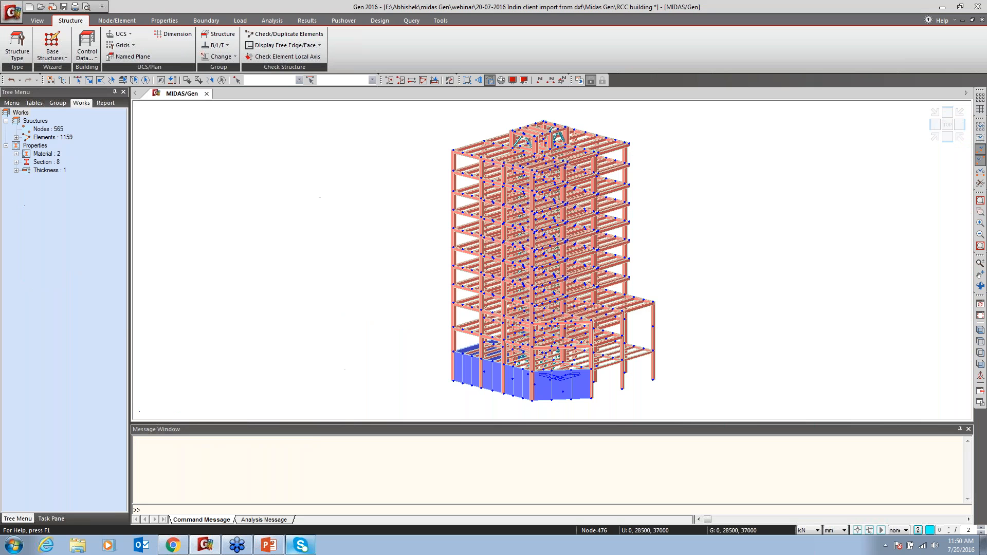
left_click(980, 212)
left_click_drag(486, 147, 441, 185)
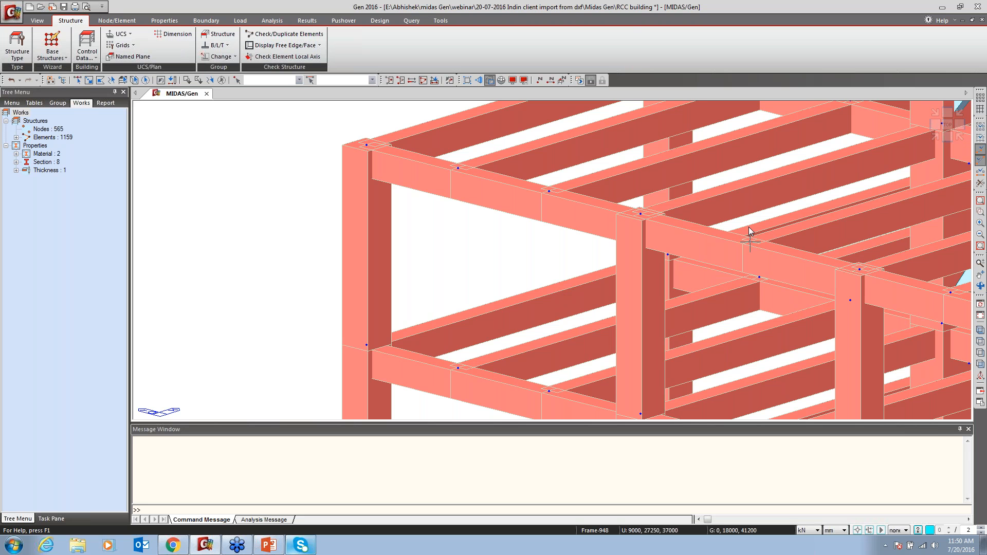
left_click(981, 201)
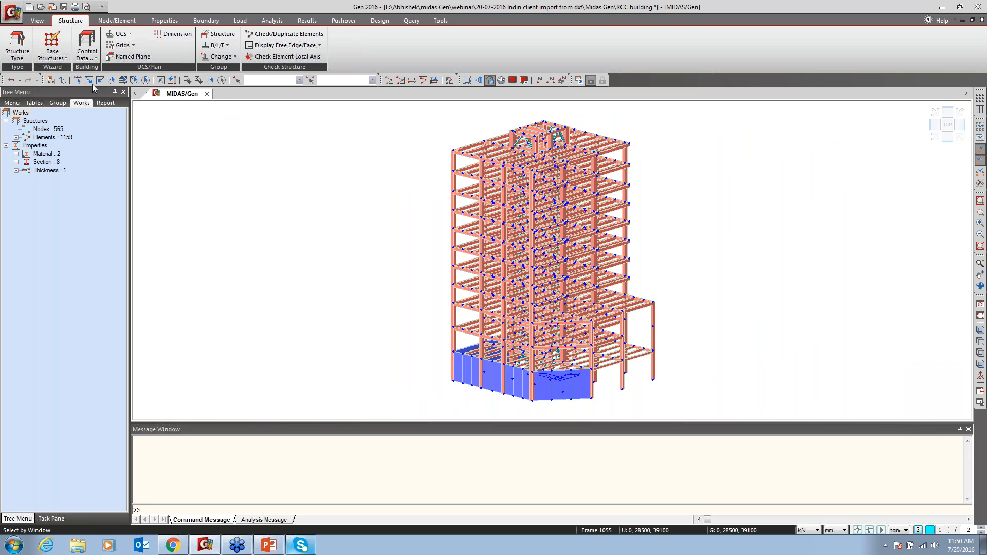
Open the automatic generation of story data for the building and move its dialog clear of the model.
left_click(94, 59)
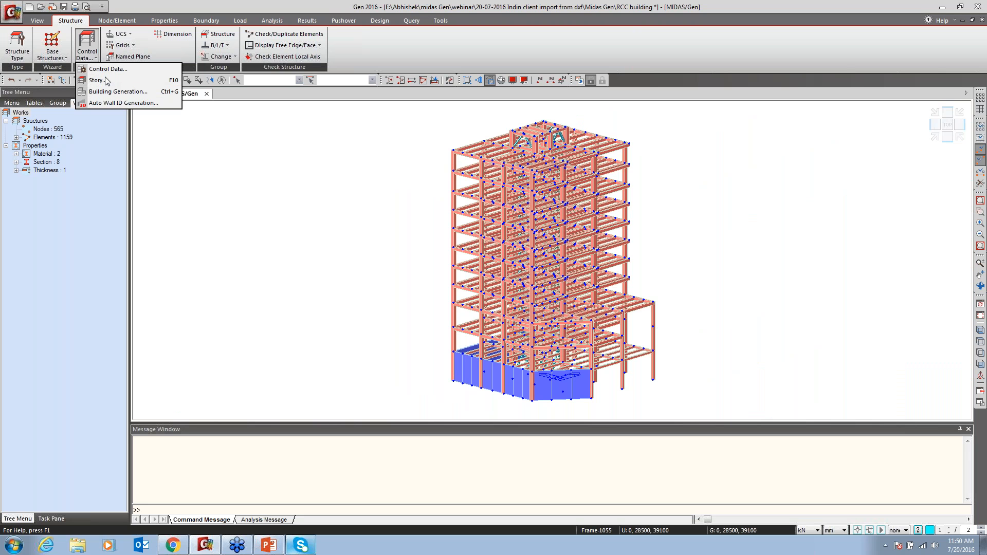
left_click(96, 80)
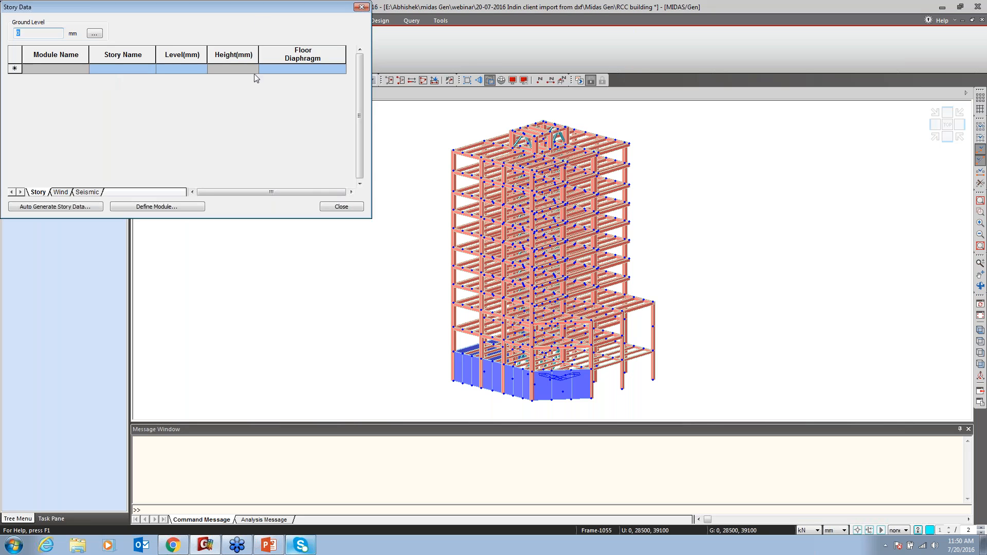
left_click_drag(264, 18, 407, 53)
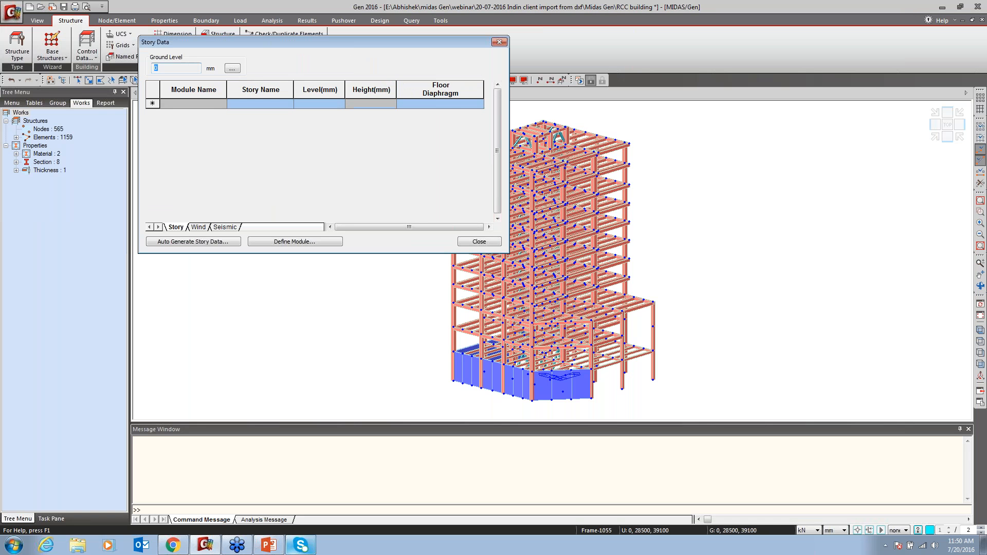
left_click(200, 241)
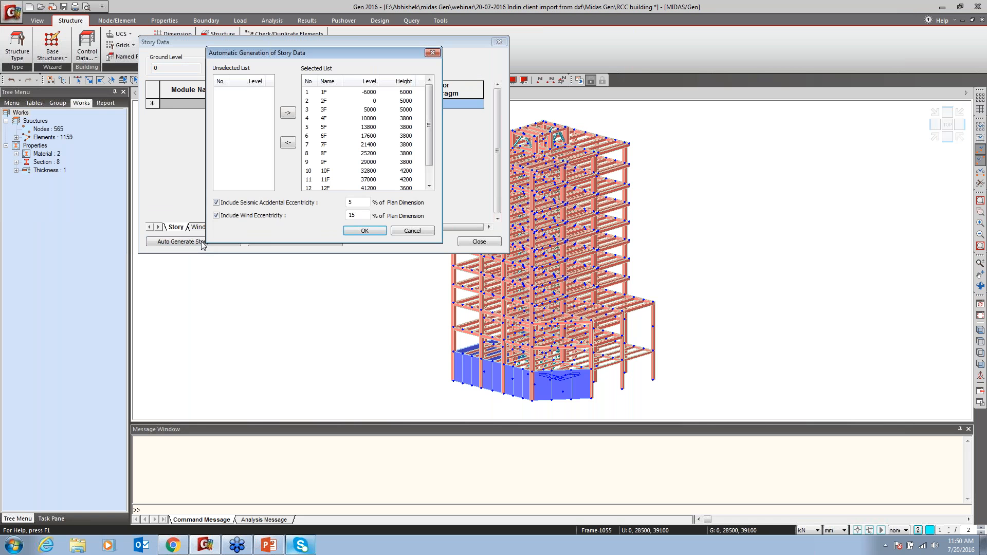
left_click_drag(326, 58, 630, 71)
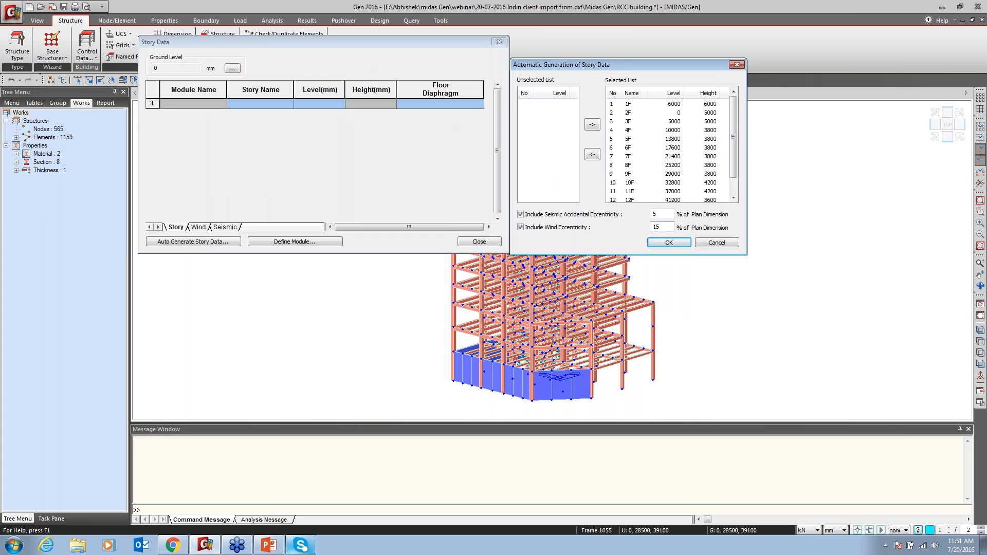
left_click_drag(626, 68, 565, 66)
Examine the level and height of each storey in the selected list from 1F to 11F.
left_click(617, 105)
left_click(618, 111)
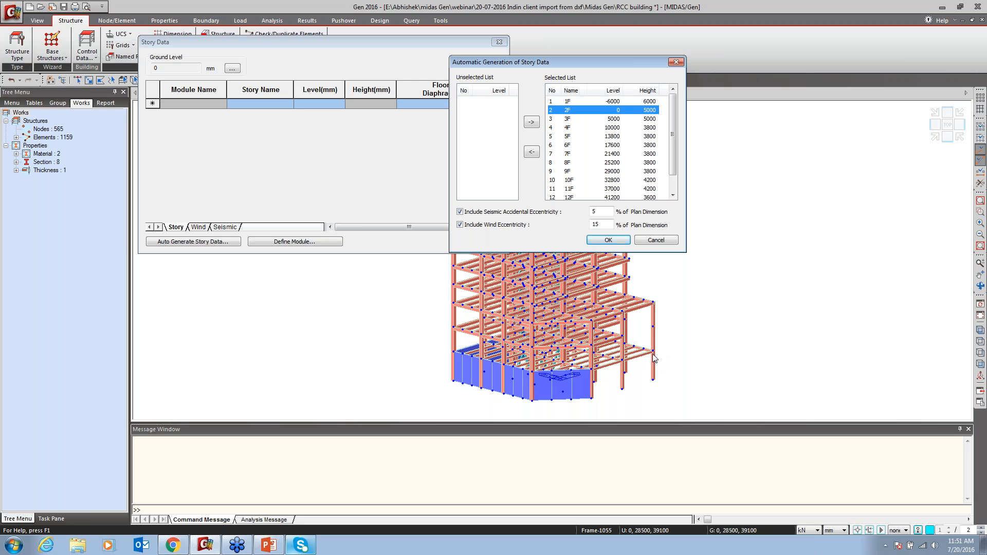
left_click(609, 121)
left_click(611, 129)
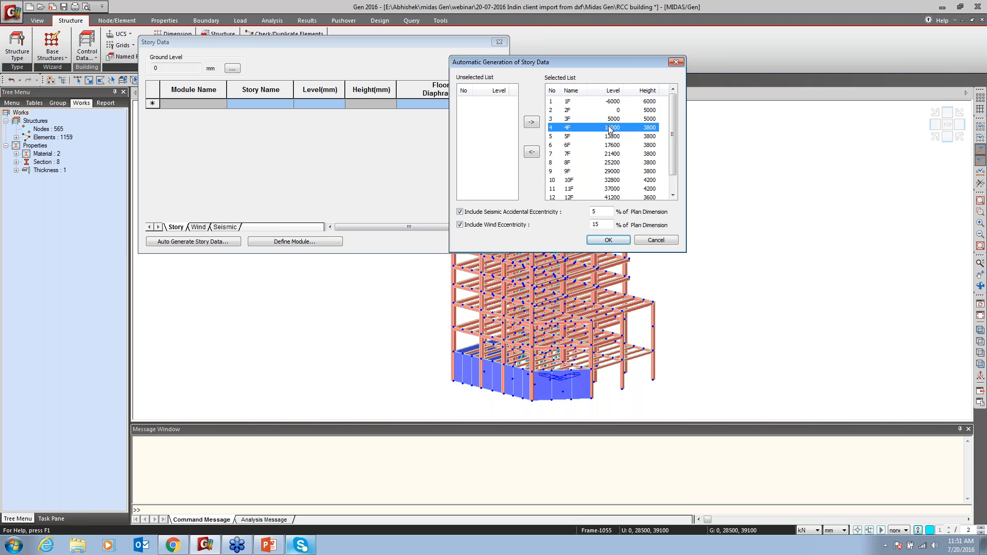
left_click(653, 137)
left_click(651, 146)
left_click(651, 154)
left_click(651, 162)
left_click(651, 172)
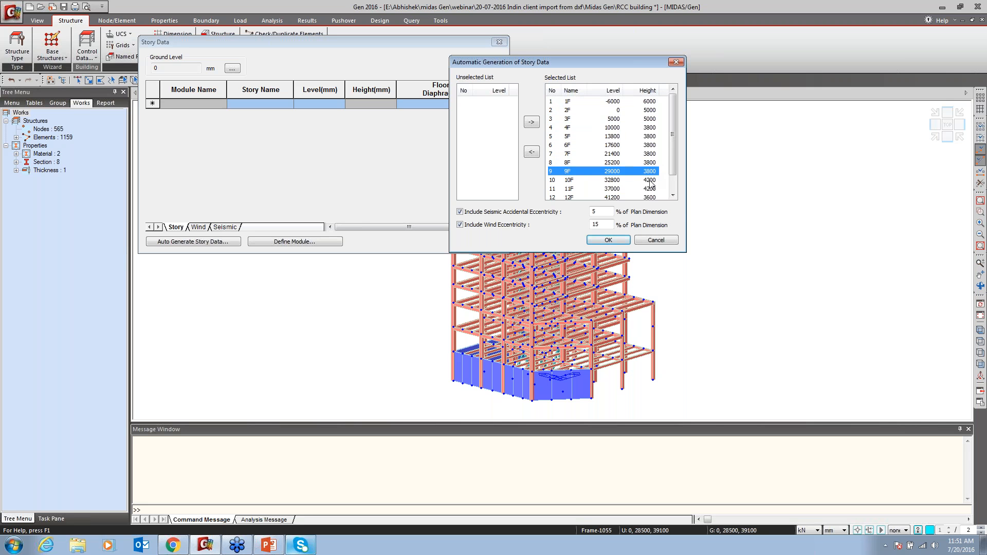
left_click(651, 180)
left_click(651, 189)
Try excluding storey 12F from the story generation list, and return it to the selected storeys.
left_click(651, 197)
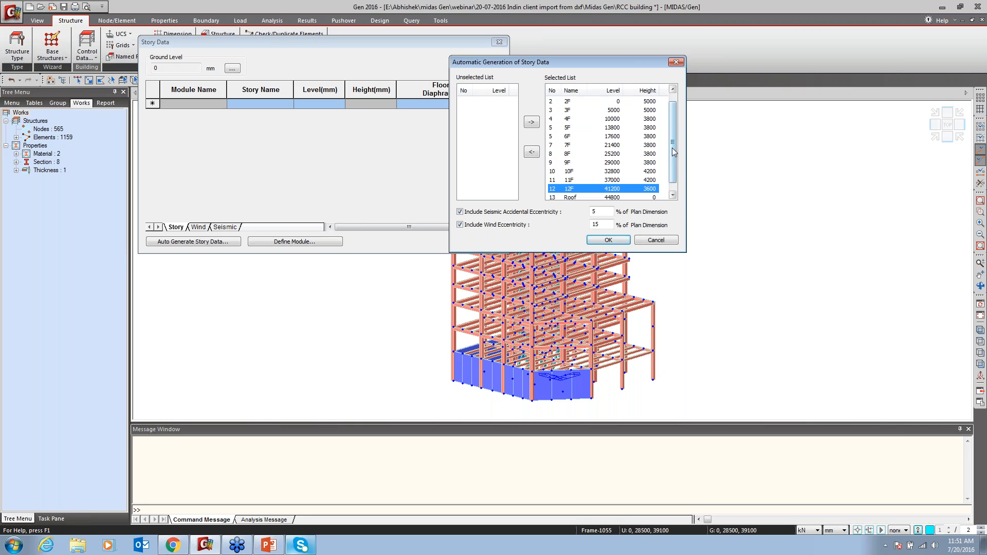
left_click_drag(671, 147, 674, 157)
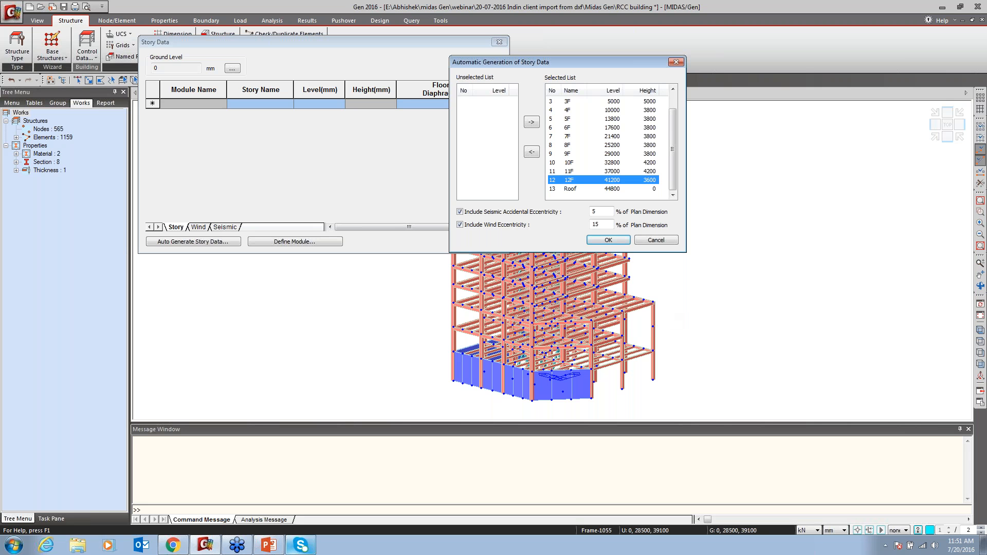
left_click(531, 151)
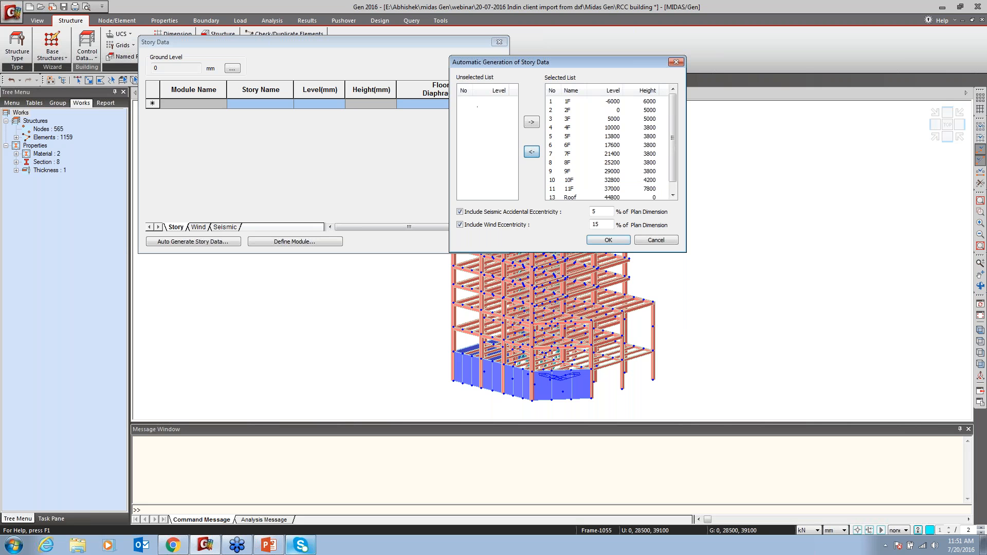
left_click(531, 121)
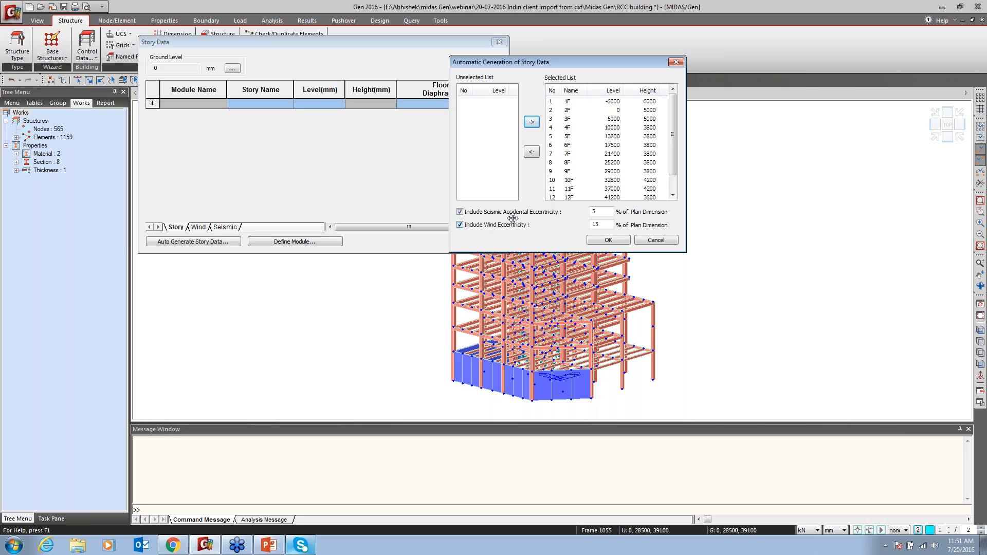
Generate the story data for all levels with 5% seismic accidental eccentricity and 15% wind eccentricity.
double_click(596, 211)
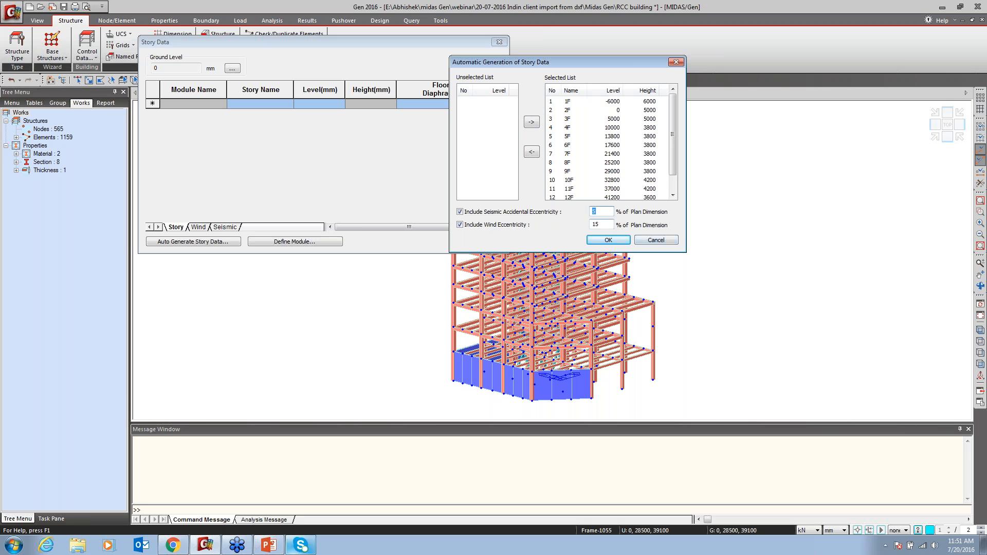
key("Tab")
left_click(612, 211)
double_click(597, 211)
left_click(620, 240)
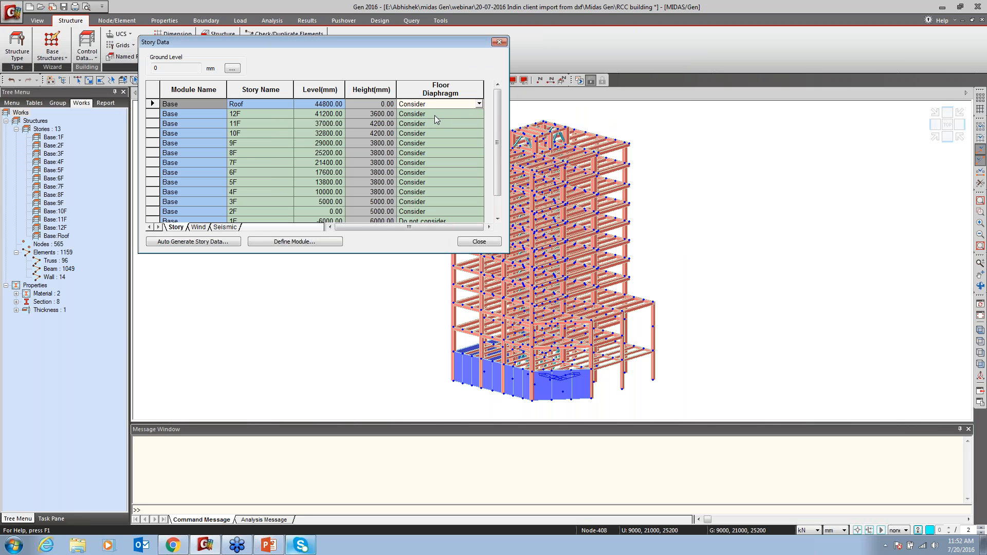
Review the Floor Diaphragm options and the setting assigned to the storeys from Roof down to 2F.
left_click(479, 104)
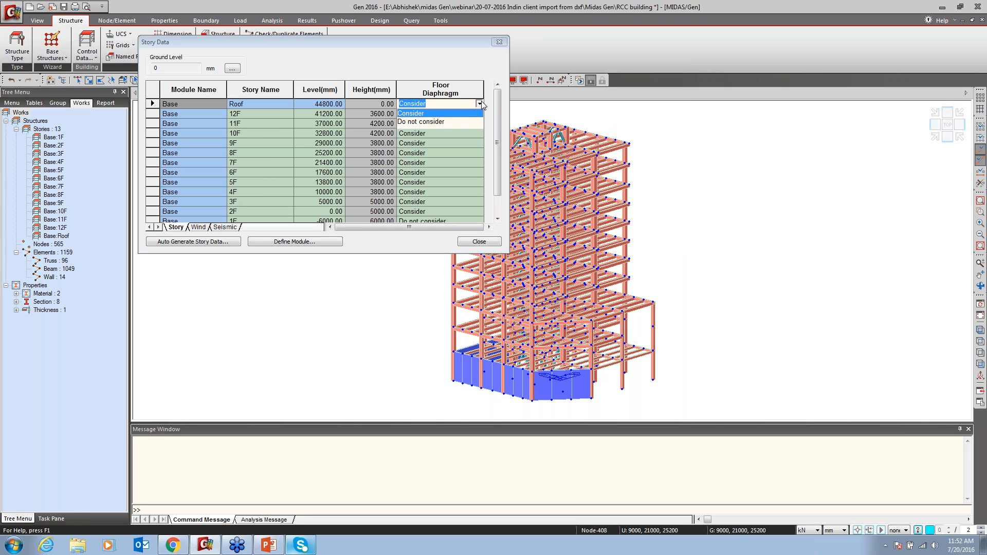
left_click(435, 131)
left_click(439, 116)
left_click(433, 126)
left_click(430, 132)
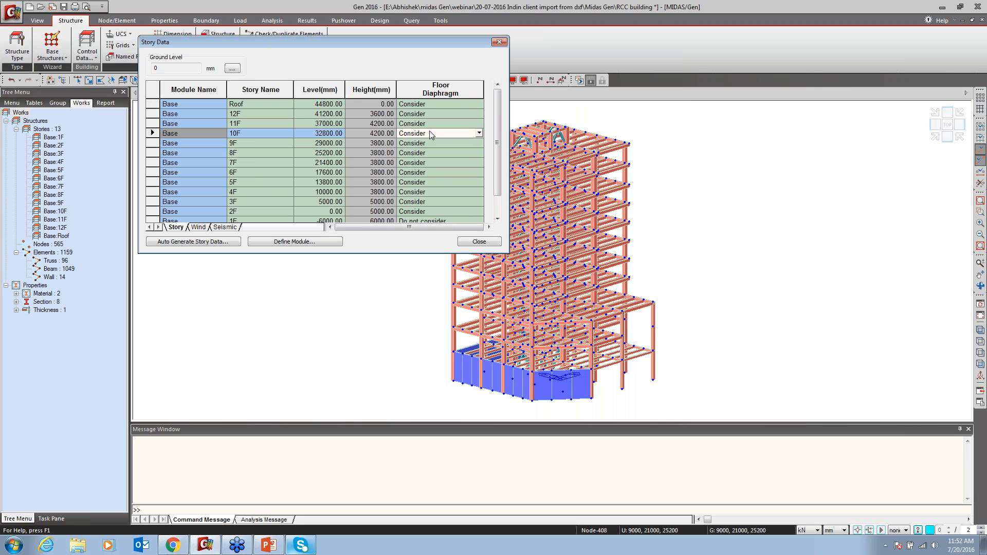
left_click(431, 153)
left_click(431, 163)
left_click(430, 172)
left_click(428, 182)
left_click(427, 191)
left_click(428, 202)
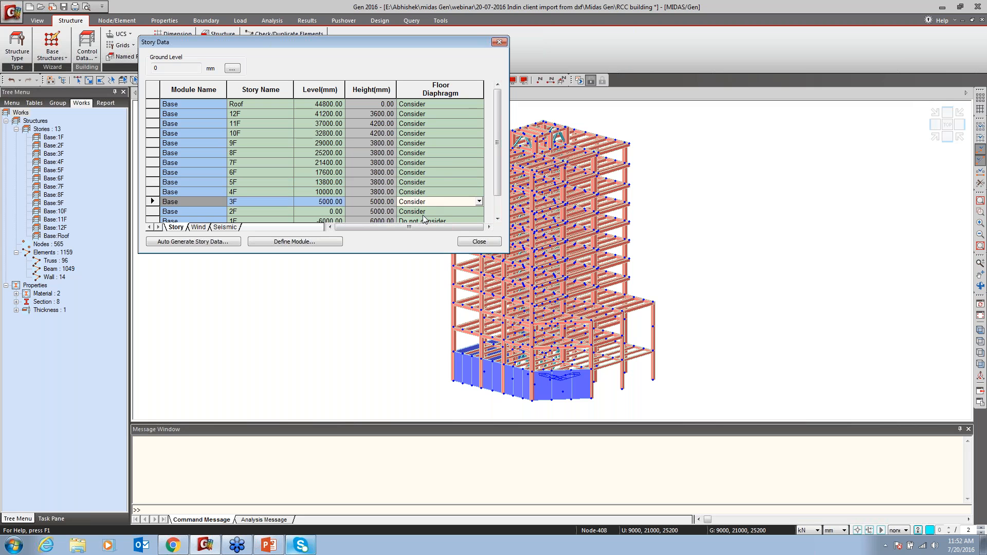
left_click(427, 211)
Choose Consider as the Roof storey's floor diaphragm option and close the story data.
left_click(471, 104)
left_click(480, 104)
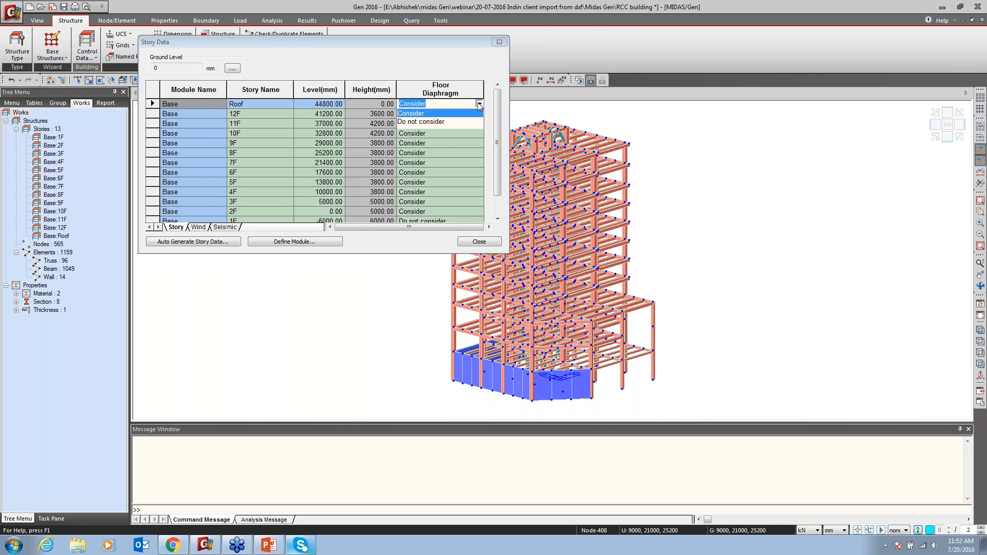
left_click(430, 114)
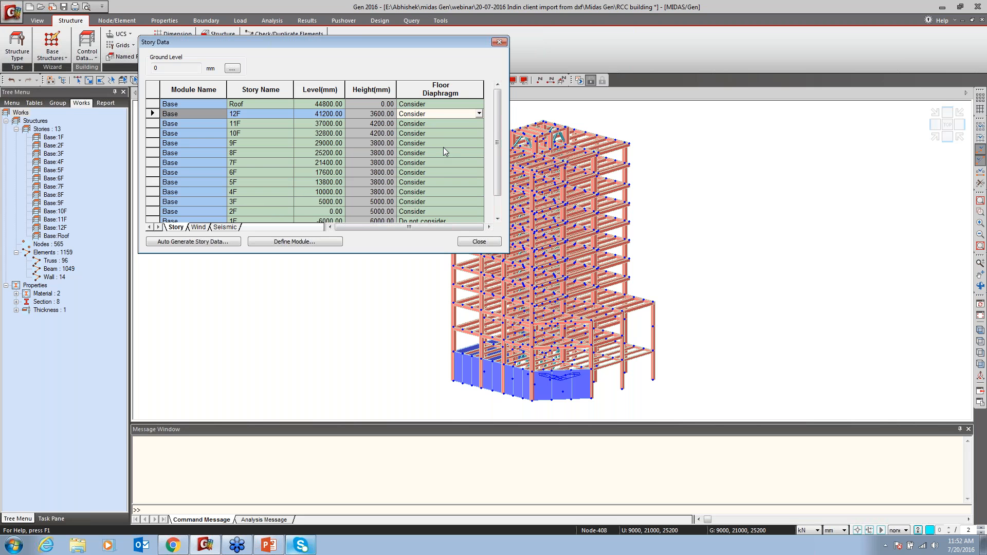
left_click(441, 103)
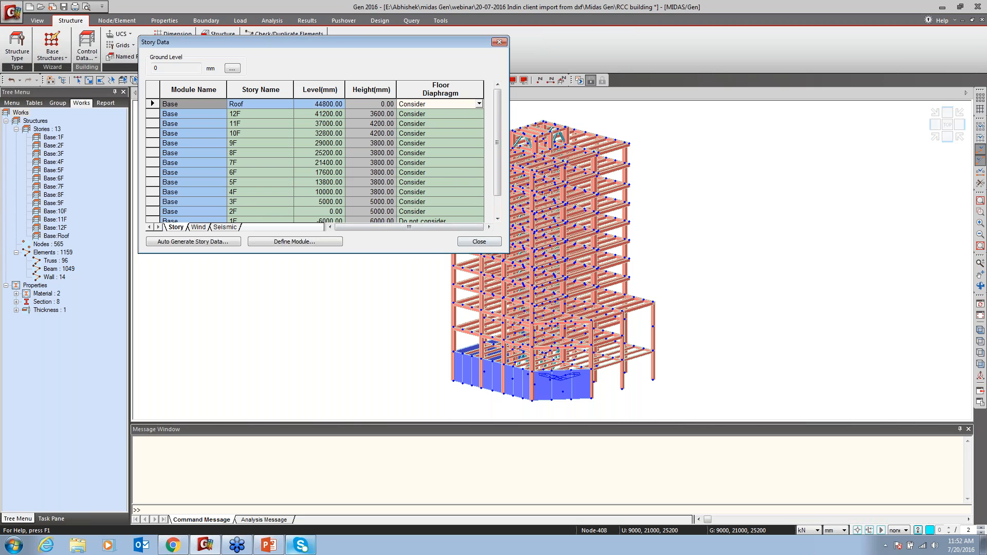
left_click(479, 243)
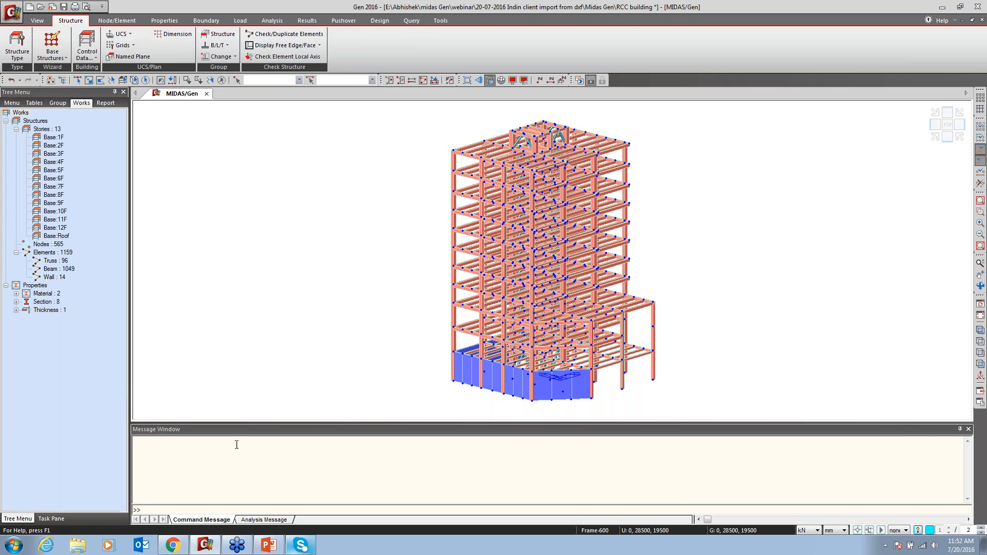
Check the model for duplicate elements and read the resulting message.
left_click_drag(135, 441, 160, 452)
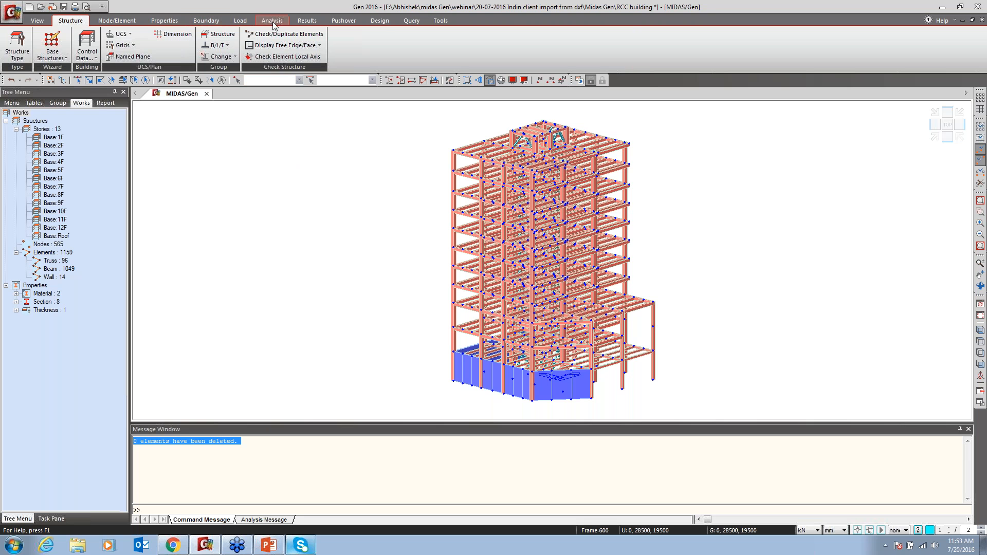
Examine the Plate Offset options of the 250 mm thickness, and close the property data without changing it.
left_click(172, 22)
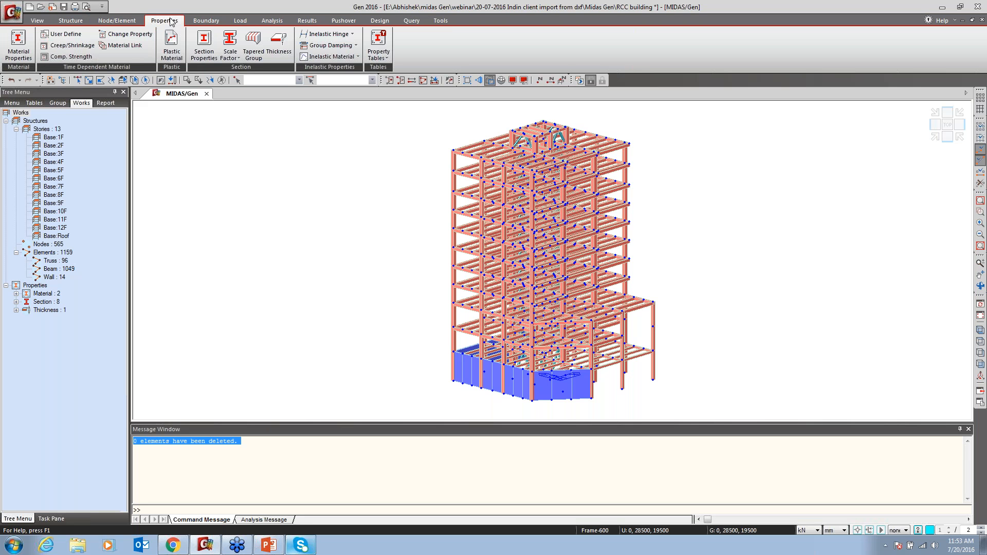
left_click(280, 48)
left_click_drag(154, 7, 521, 51)
left_click(570, 91)
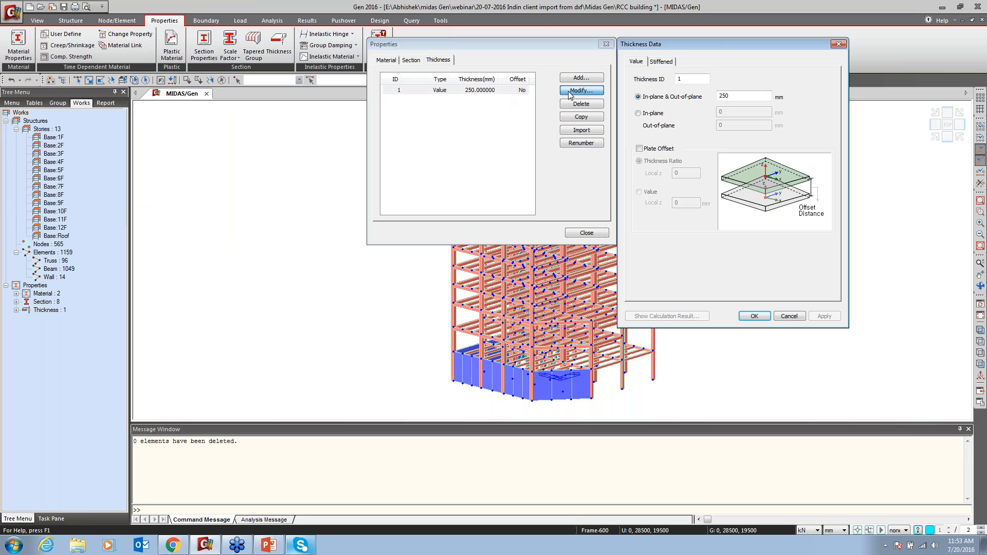
left_click(660, 149)
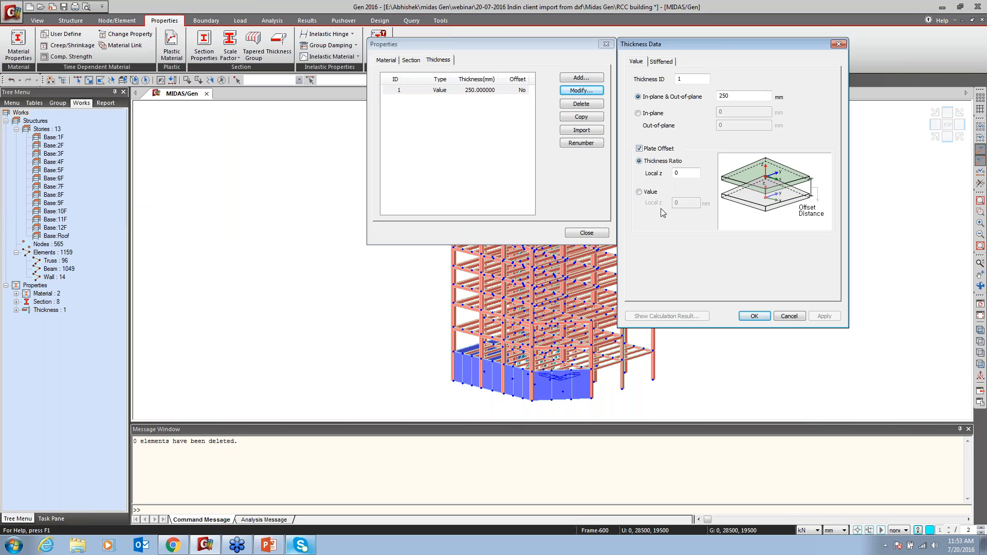
key("Tab")
left_click(639, 149)
key("space")
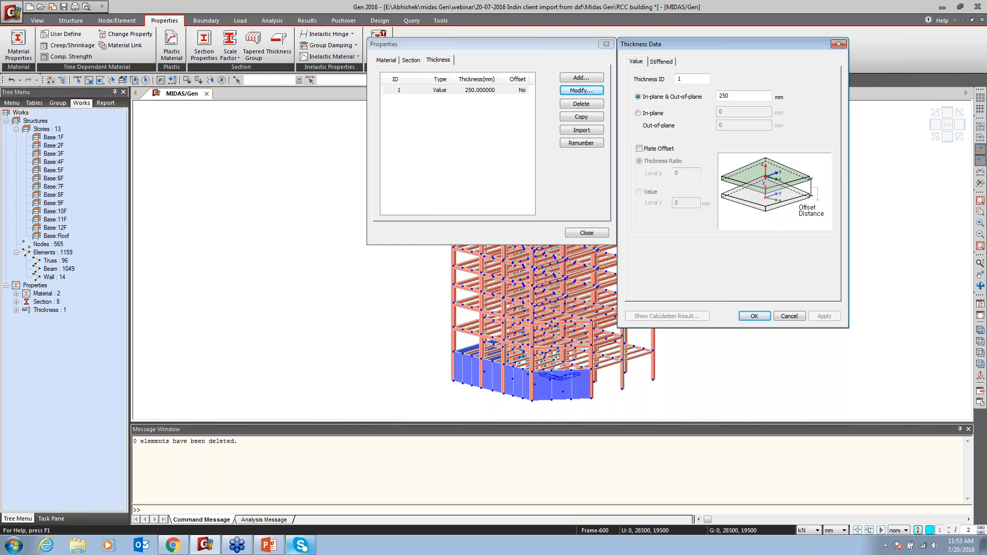
left_click(789, 316)
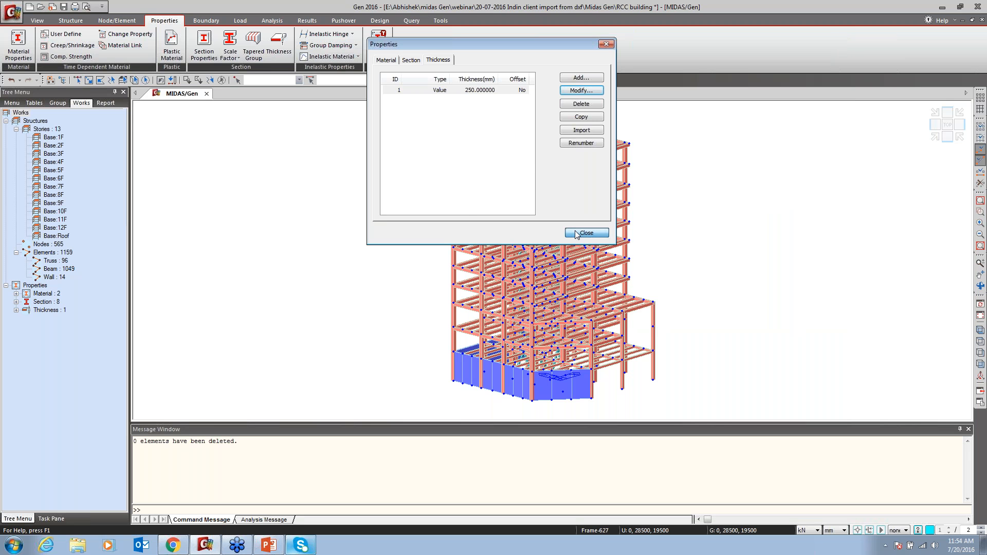
left_click(586, 233)
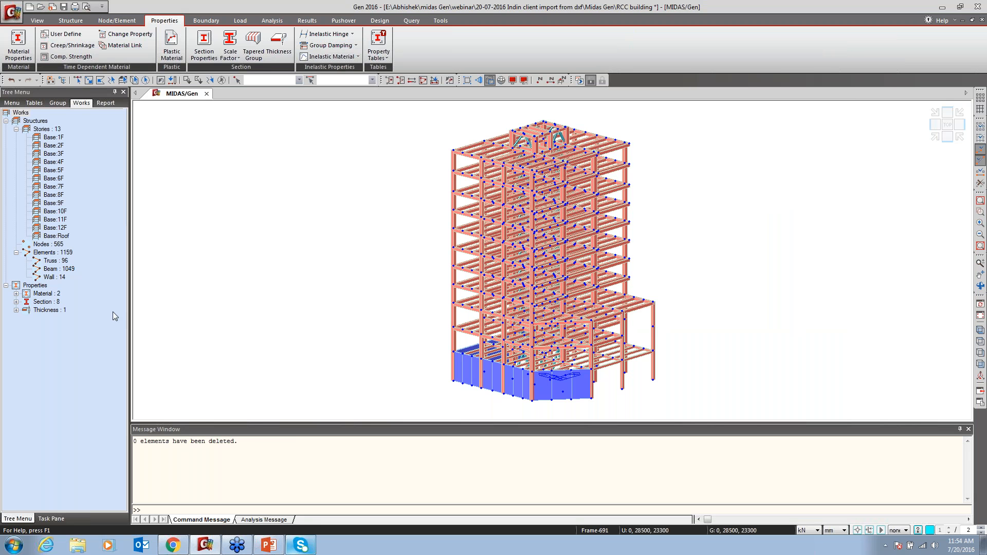
Save the project, and review the thickness data of the 250 mm entry.
key("ctrl+s")
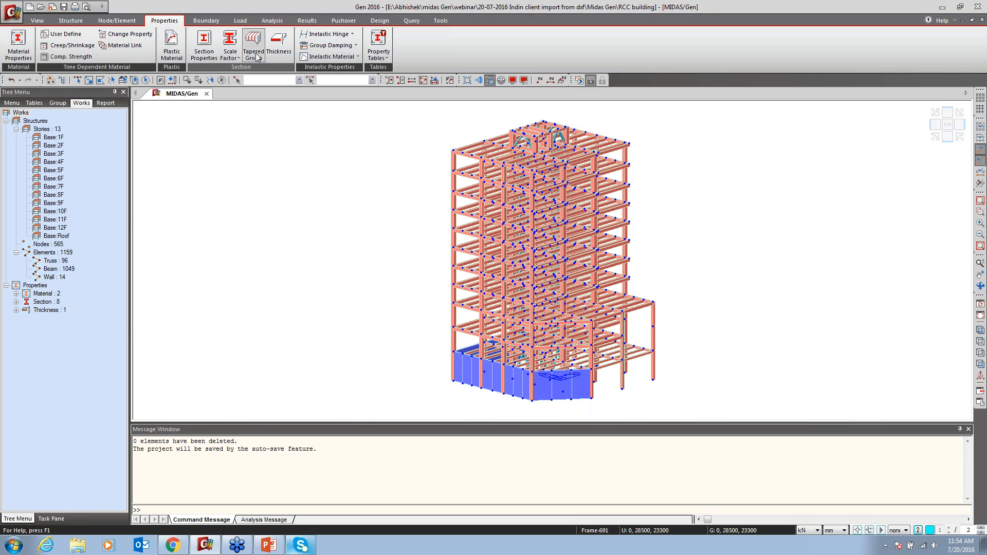
left_click(278, 43)
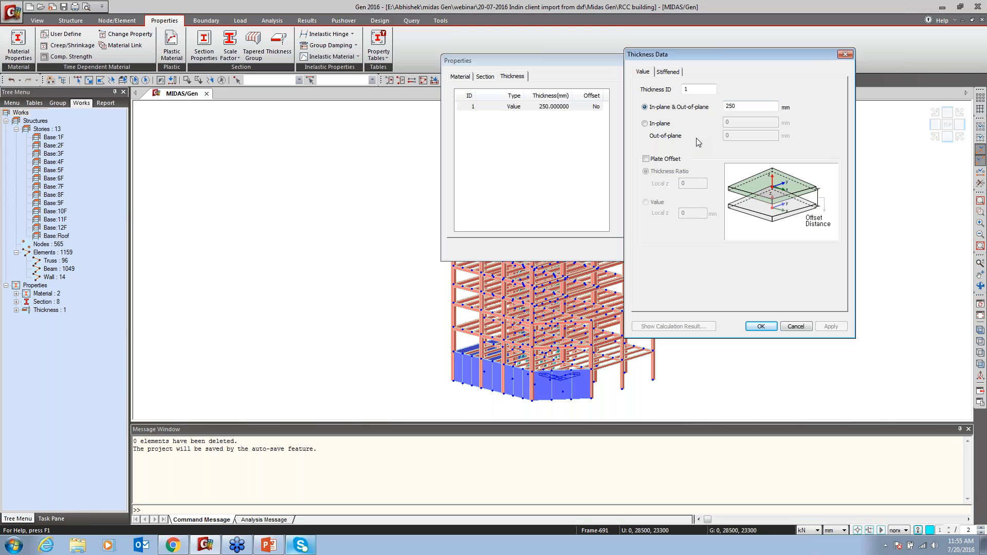
key("Escape")
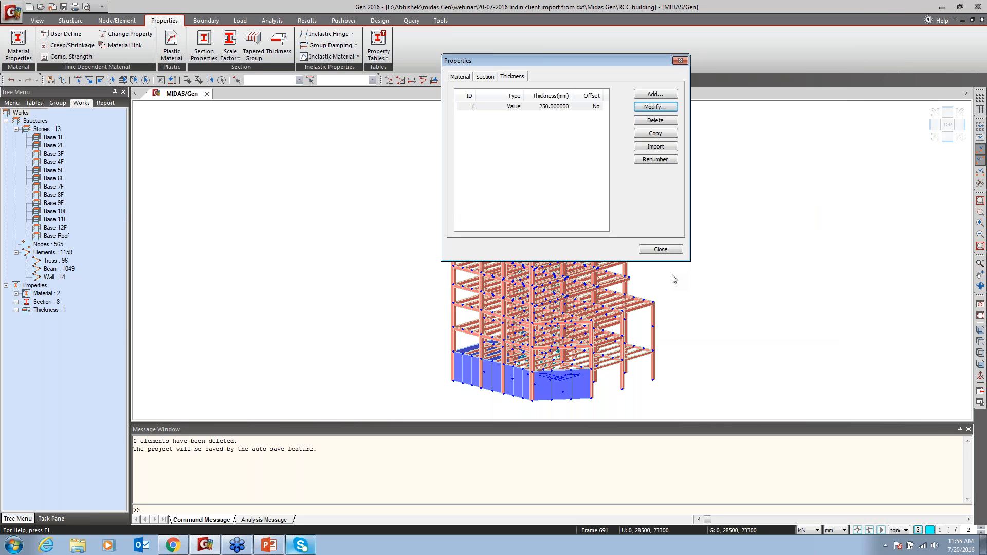
key("Escape")
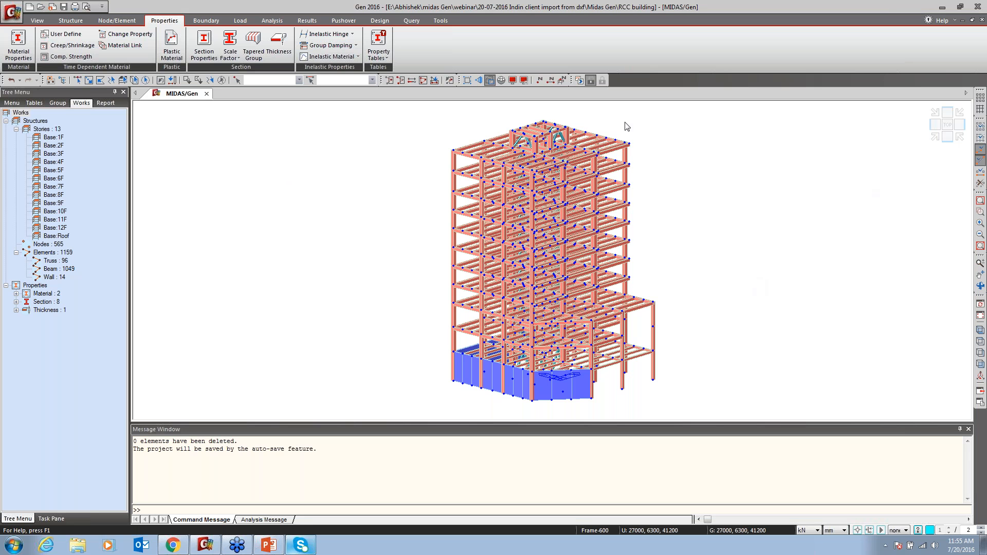
Isolate the floor at Z position 13800 mm using an XY-plane selection, and reactivate the whole model.
left_click(206, 22)
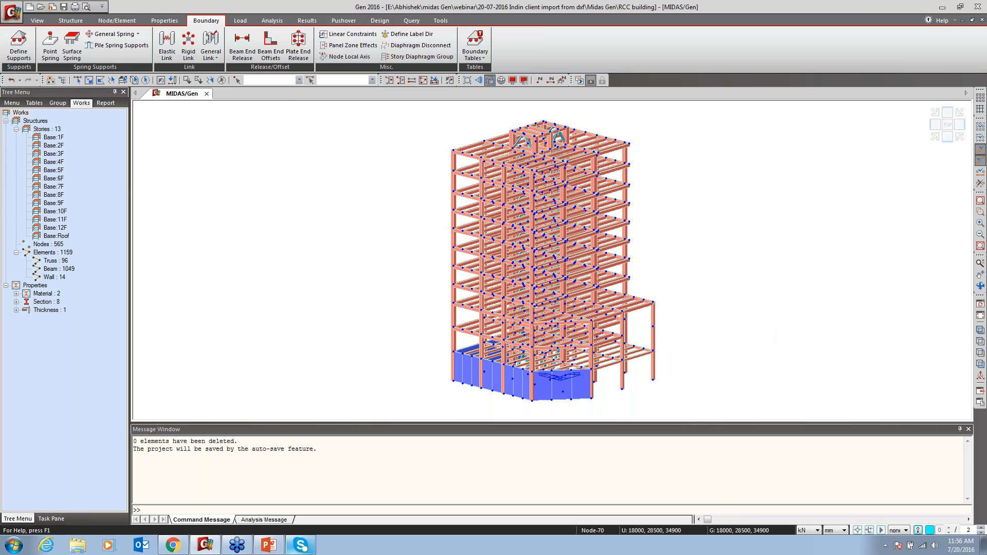
left_click(122, 81)
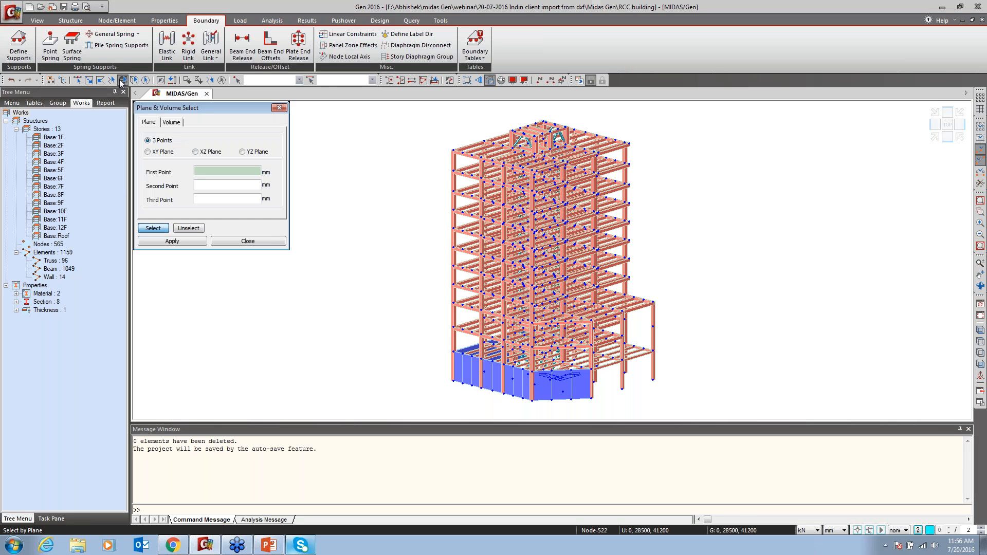
left_click_drag(165, 114, 284, 86)
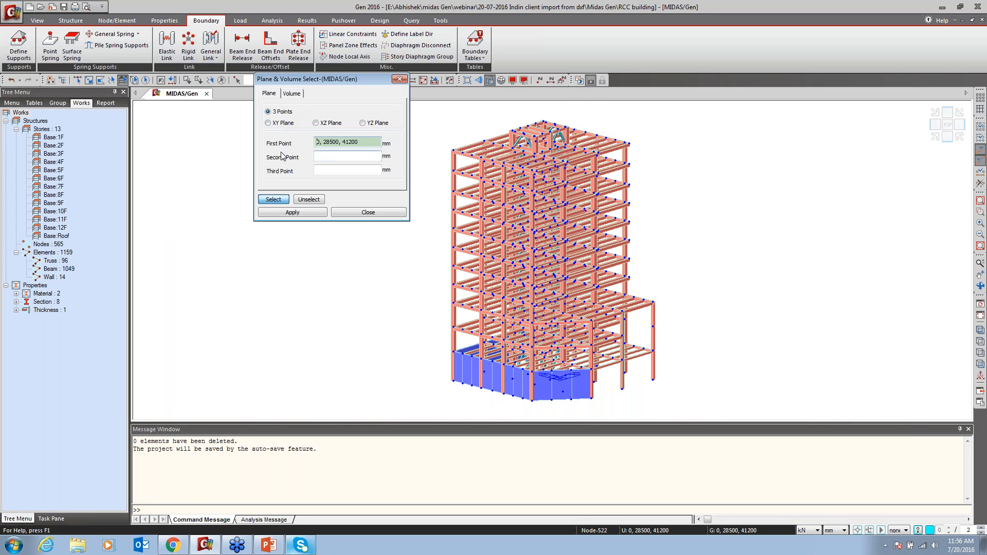
left_click(278, 125)
left_click(602, 243)
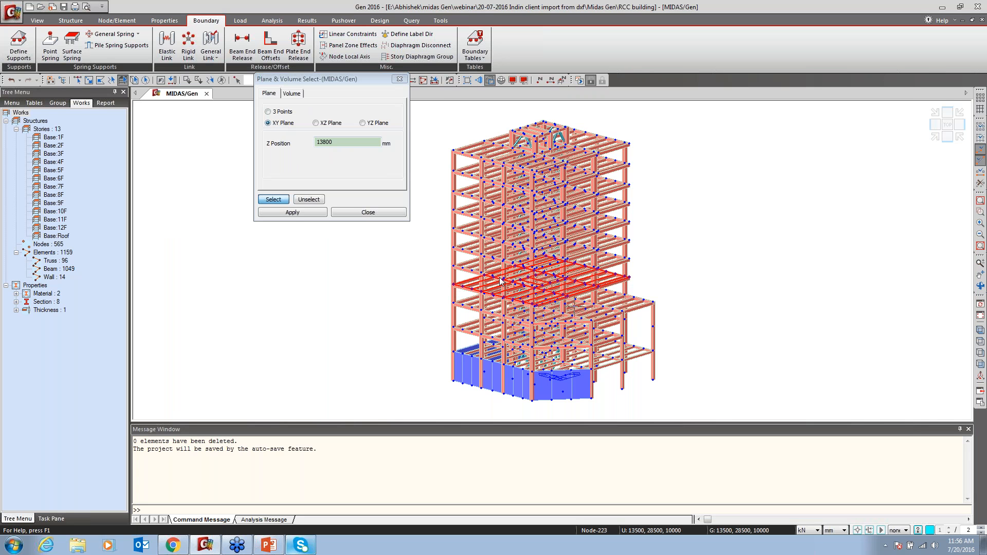
left_click_drag(366, 80, 329, 90)
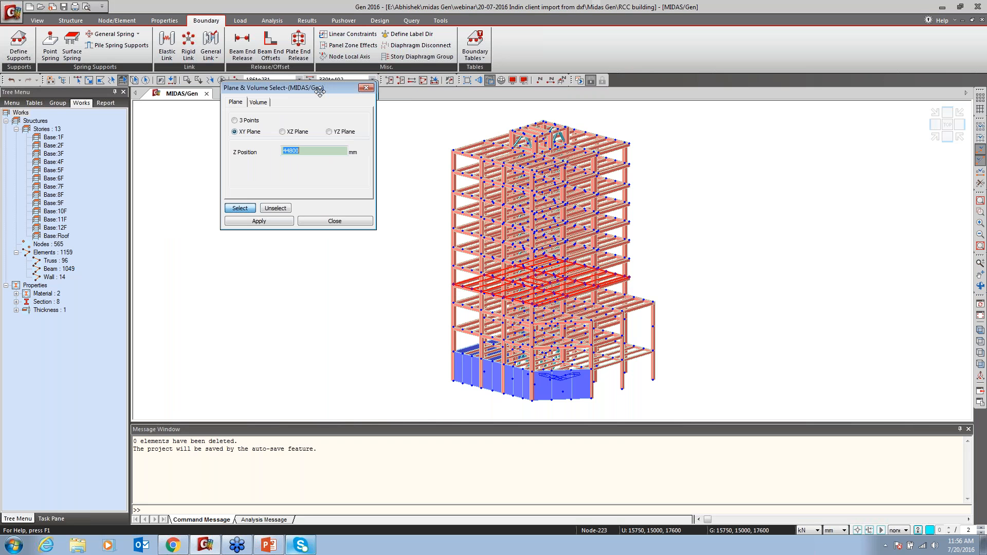
left_click(388, 81)
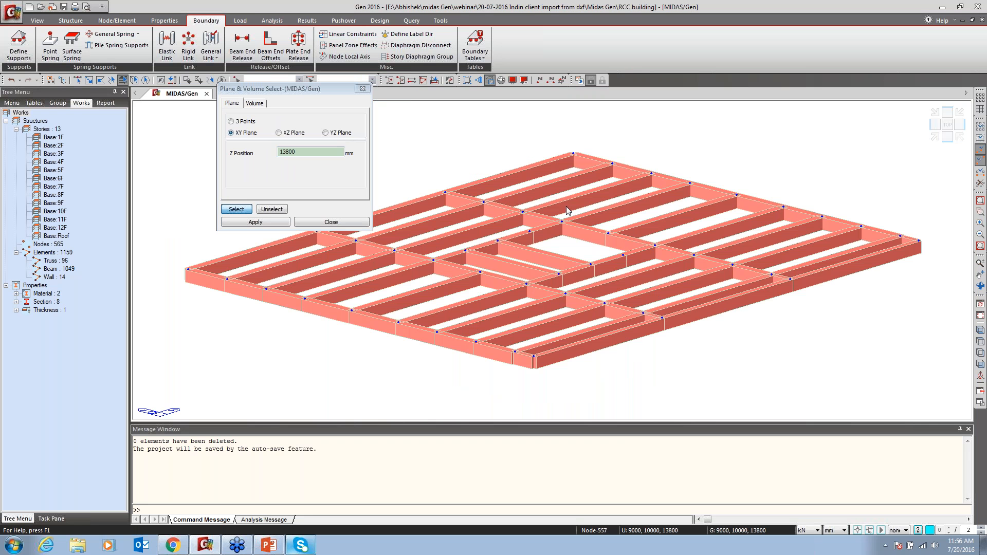
left_click(655, 245)
left_click(423, 81)
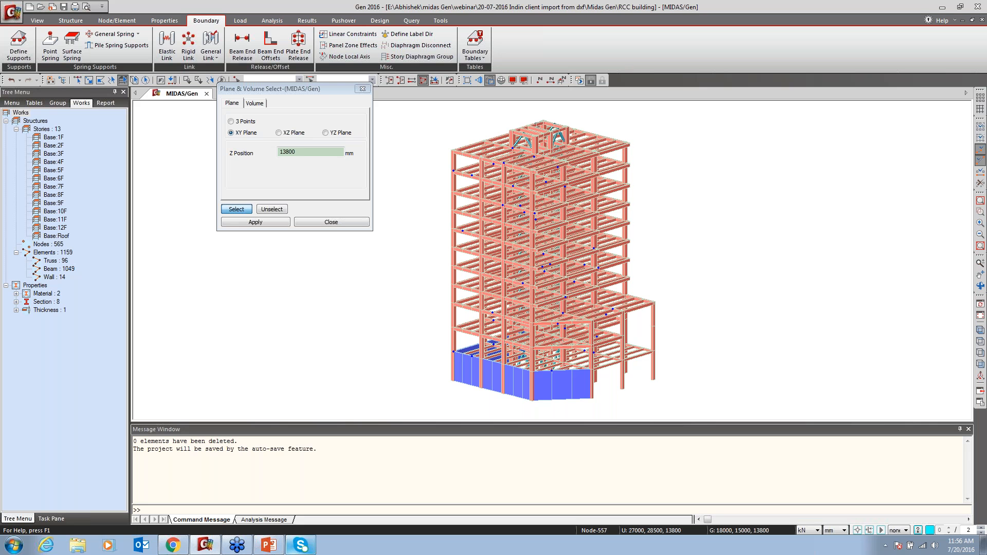
Isolate the frame at Y position 21000 mm using an XZ-plane selection, and reactivate the whole model.
left_click(291, 133)
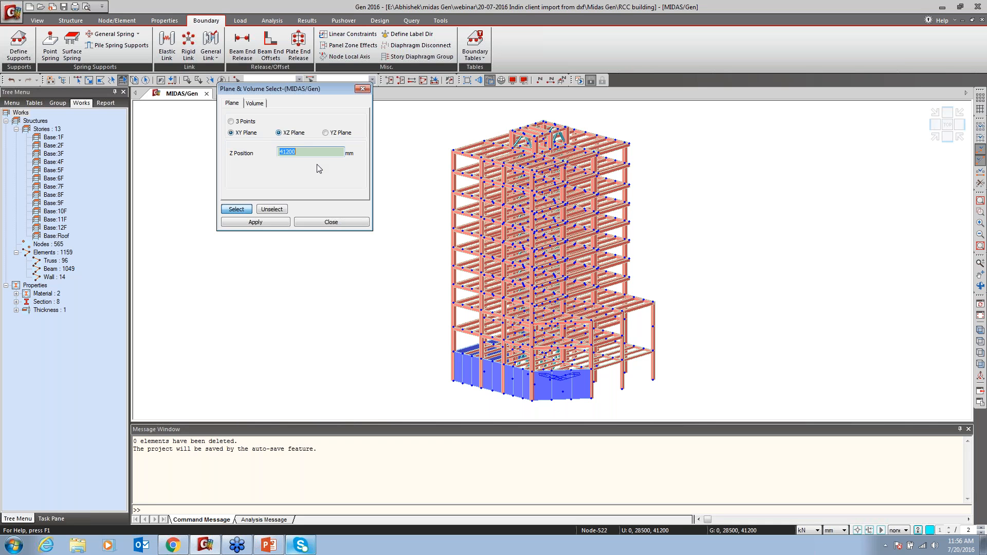
left_click(453, 151)
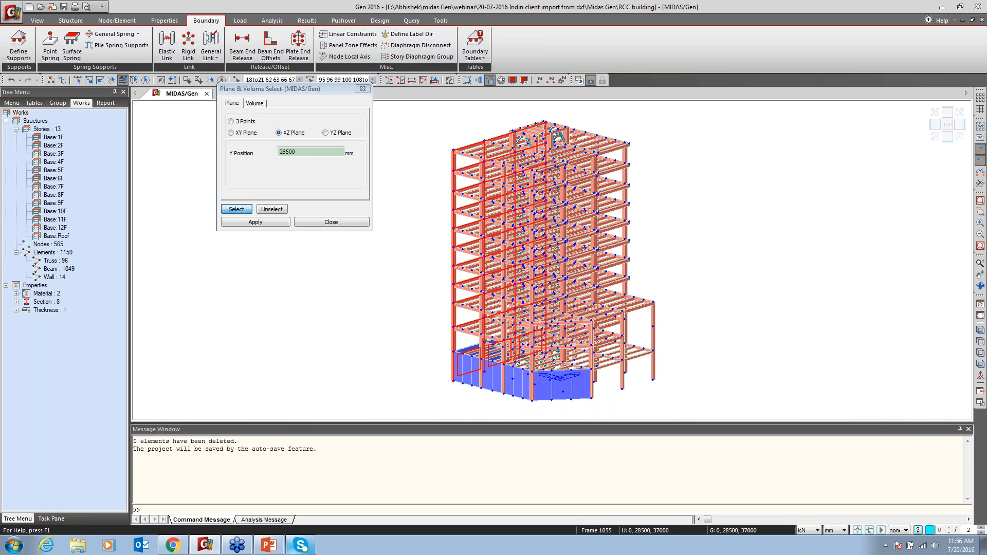
left_click(629, 142)
left_click(530, 125)
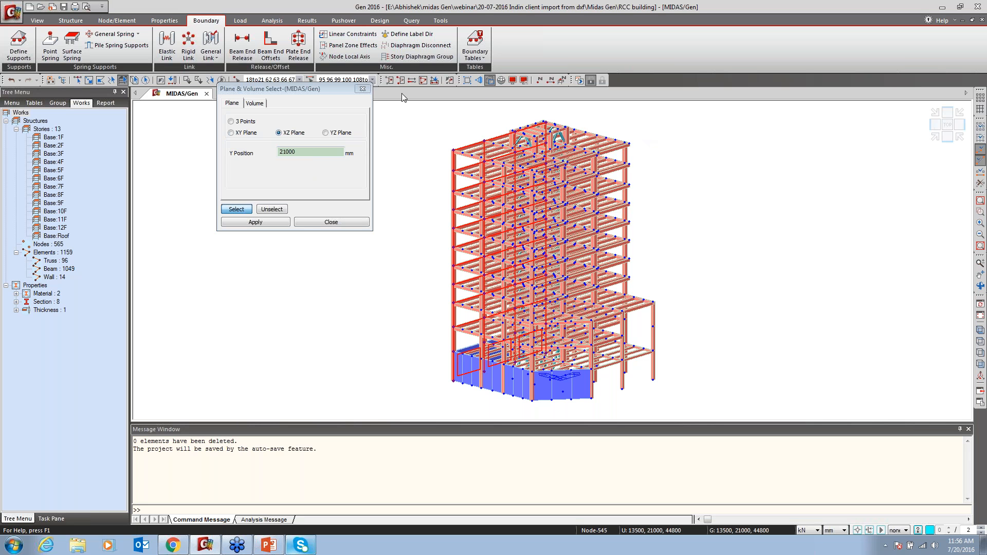
left_click(434, 80)
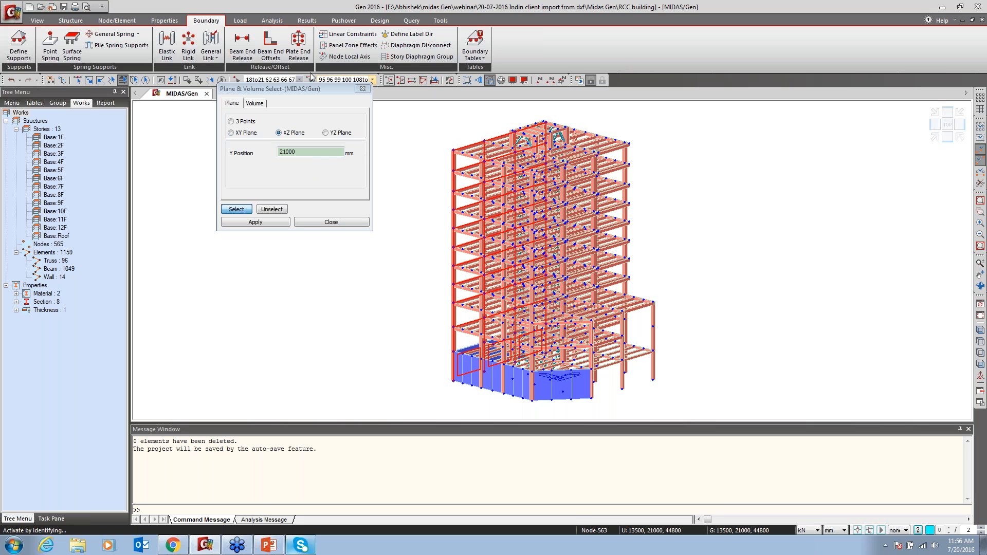
left_click(474, 185)
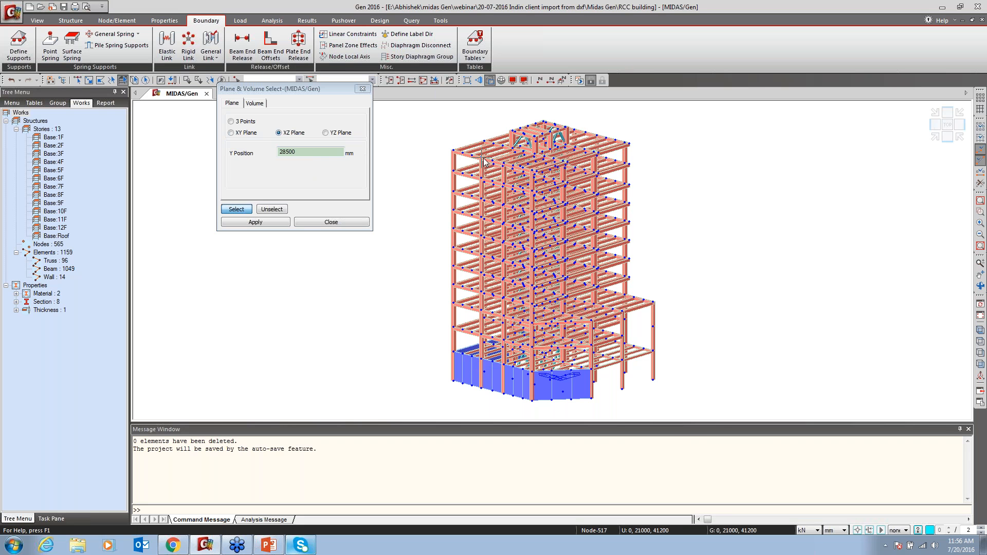
left_click(480, 165)
left_click(477, 169)
left_click(700, 139)
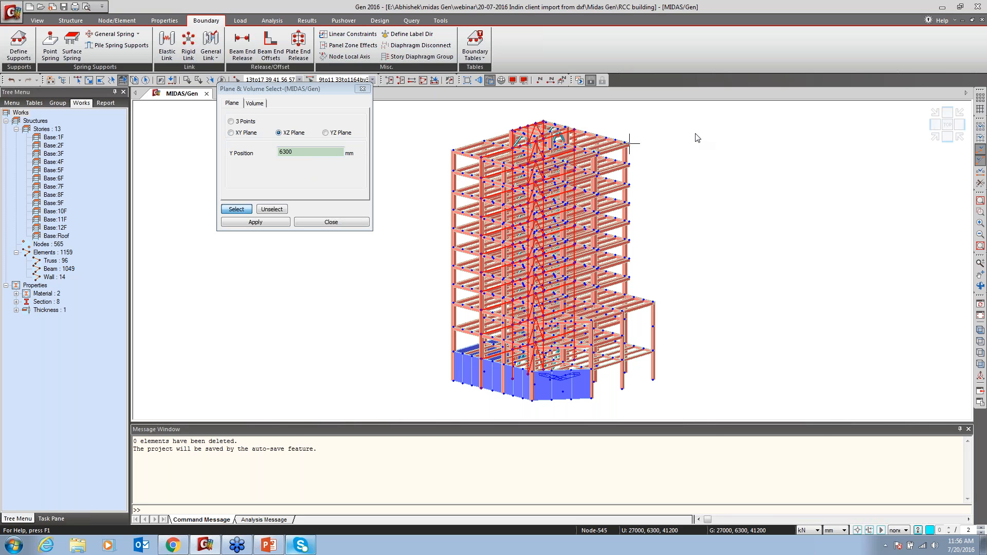
left_click(389, 81)
left_click(601, 139)
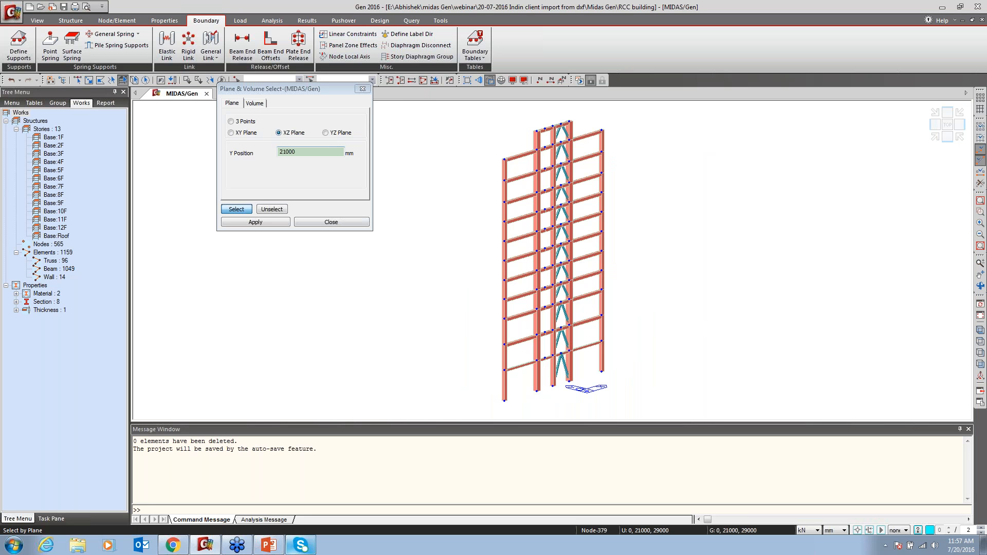
left_click(423, 80)
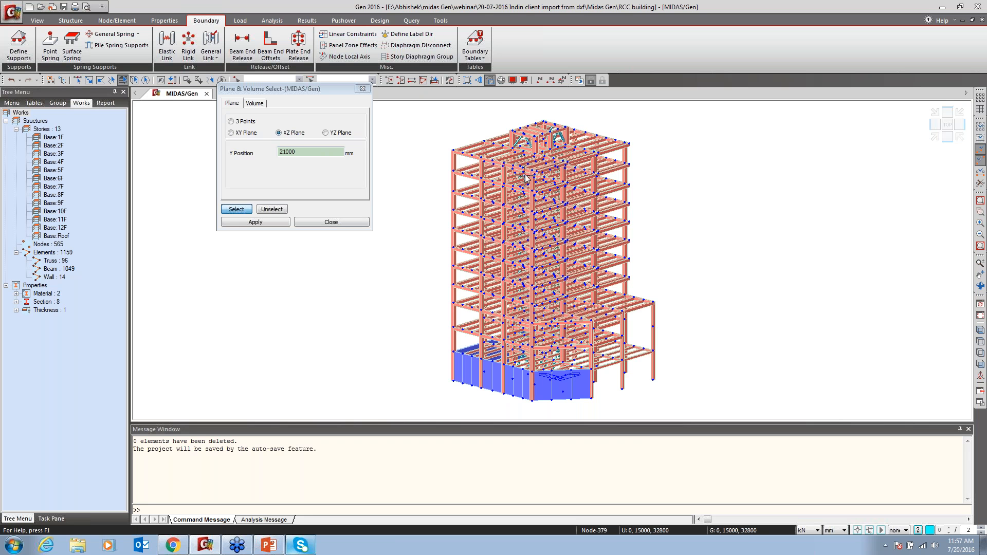
Isolate the frame at X position 0 mm using a YZ-plane selection, reactivate the whole model, and end plane selection.
left_click(325, 133)
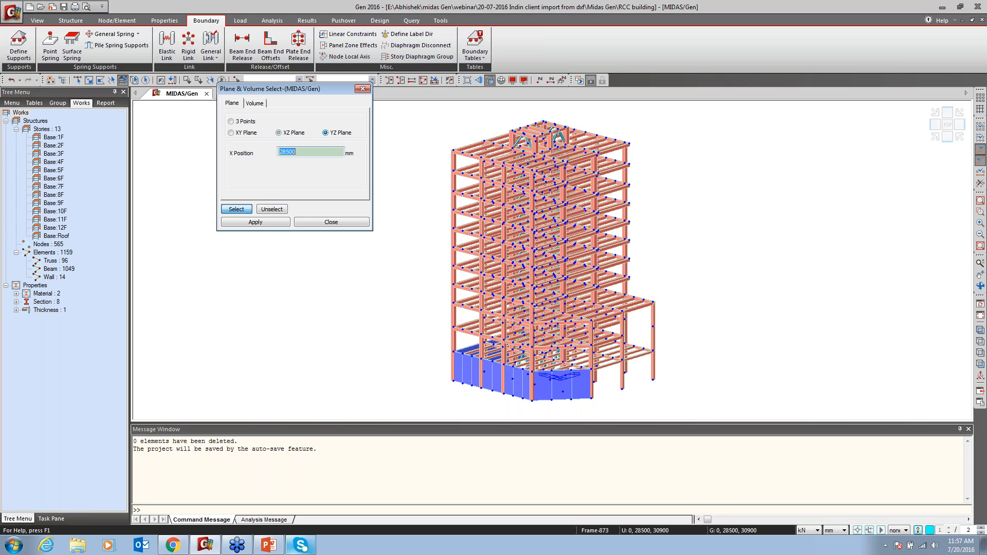
left_click(514, 181)
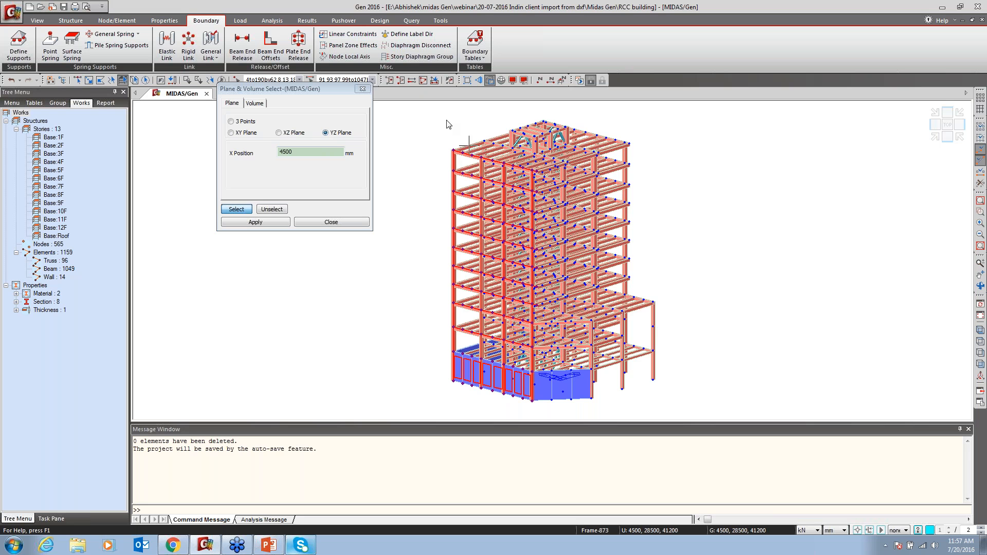
left_click(390, 80)
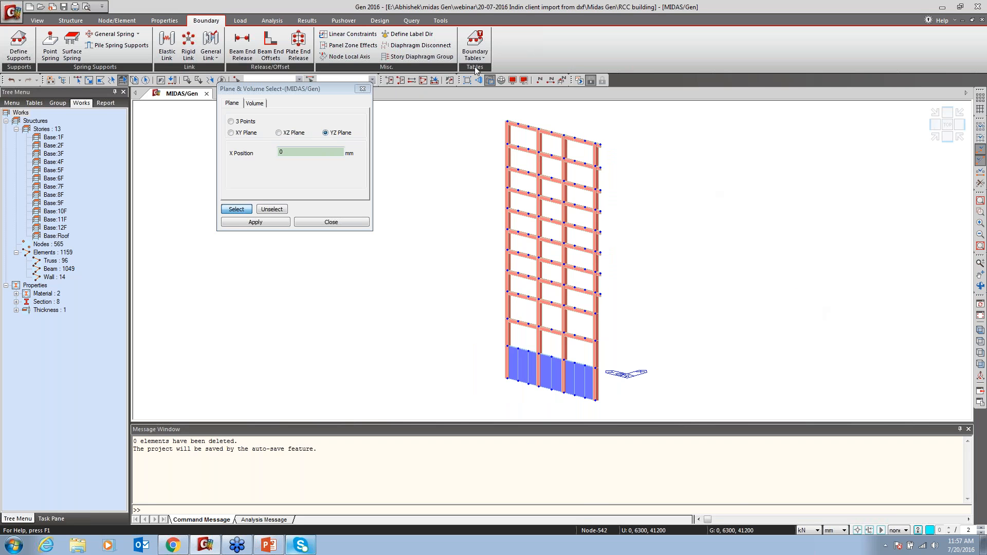
left_click(422, 81)
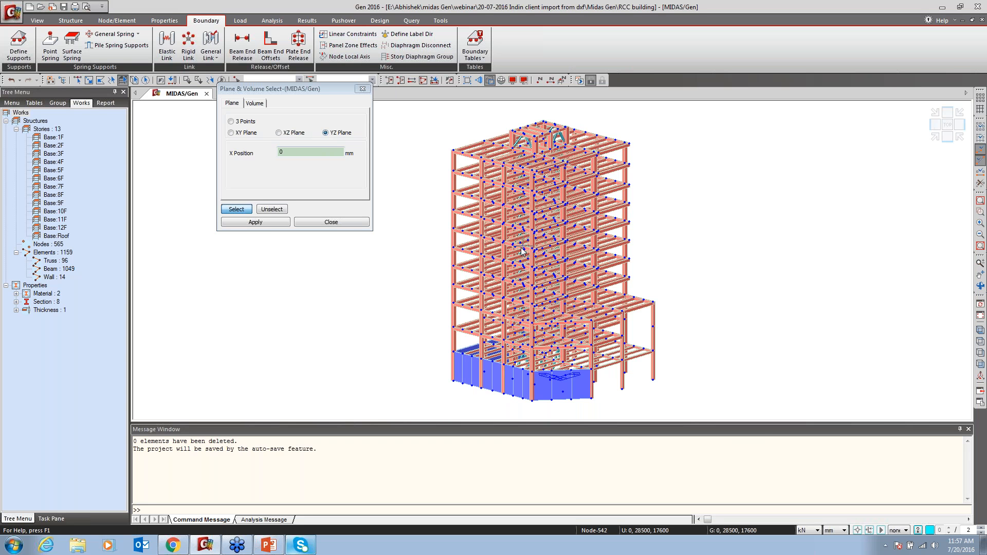
left_click(361, 223)
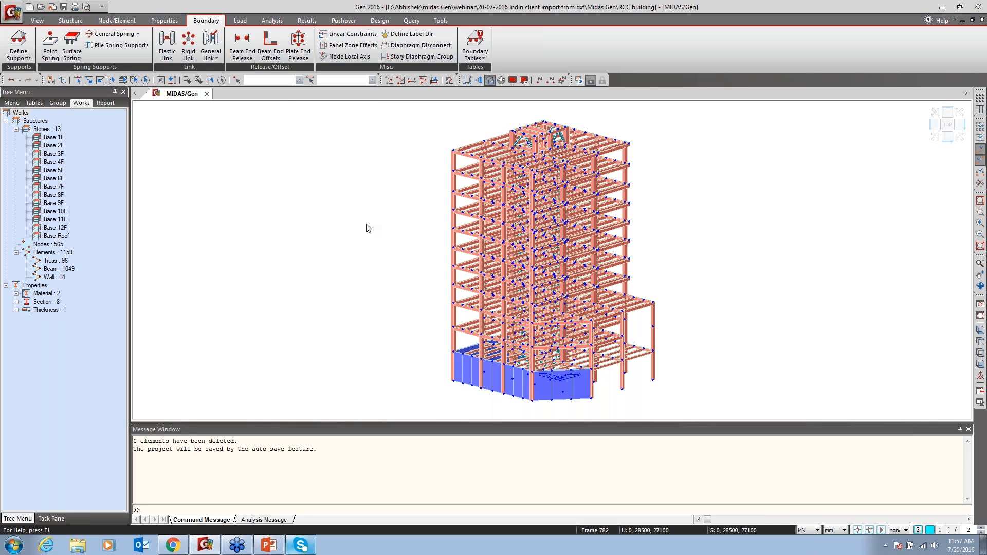
Select the base nodes on the XY plane at Z position -6000 mm and assign supports restraining D-ALL, Rx, Ry and Rz, without Rw.
left_click(123, 80)
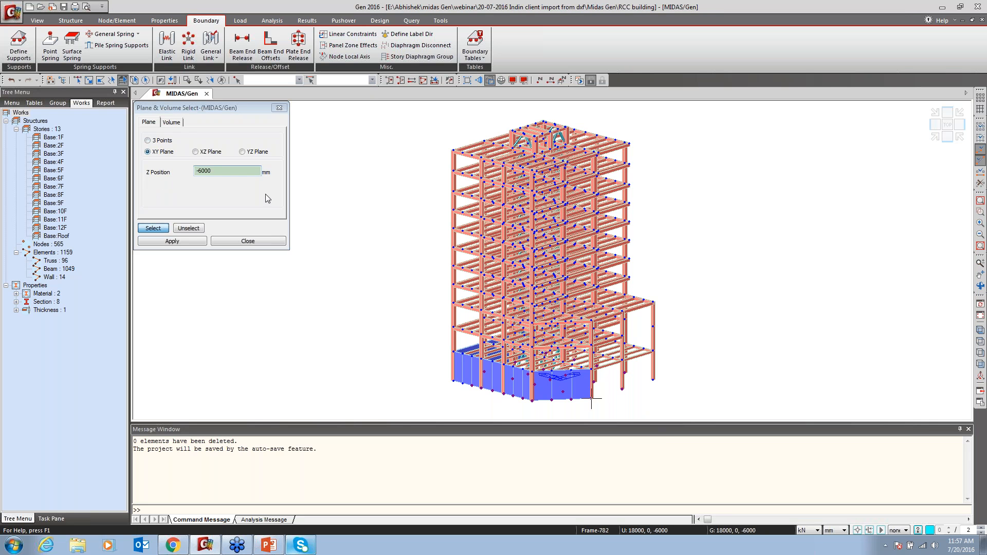
left_click(280, 108)
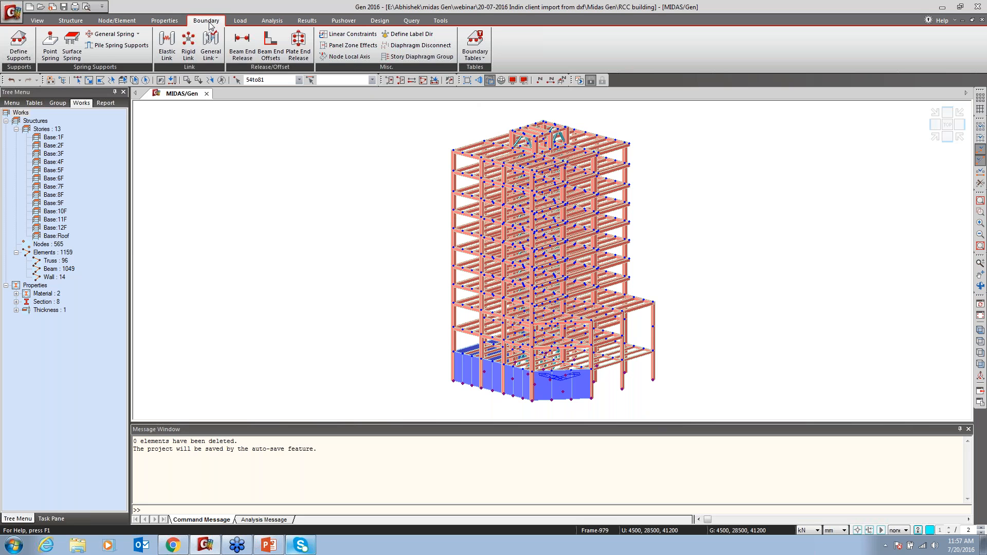
left_click(17, 46)
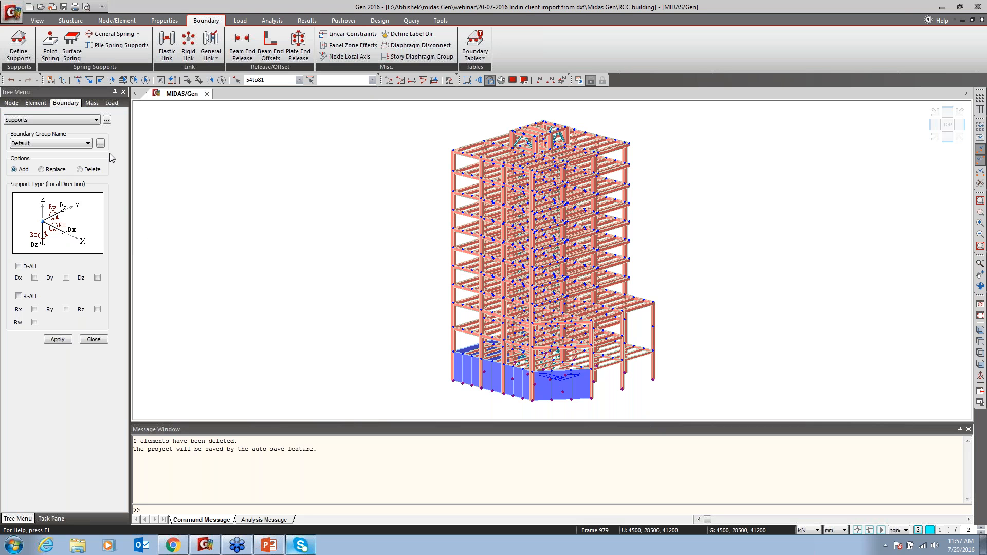
left_click(19, 267)
left_click(19, 296)
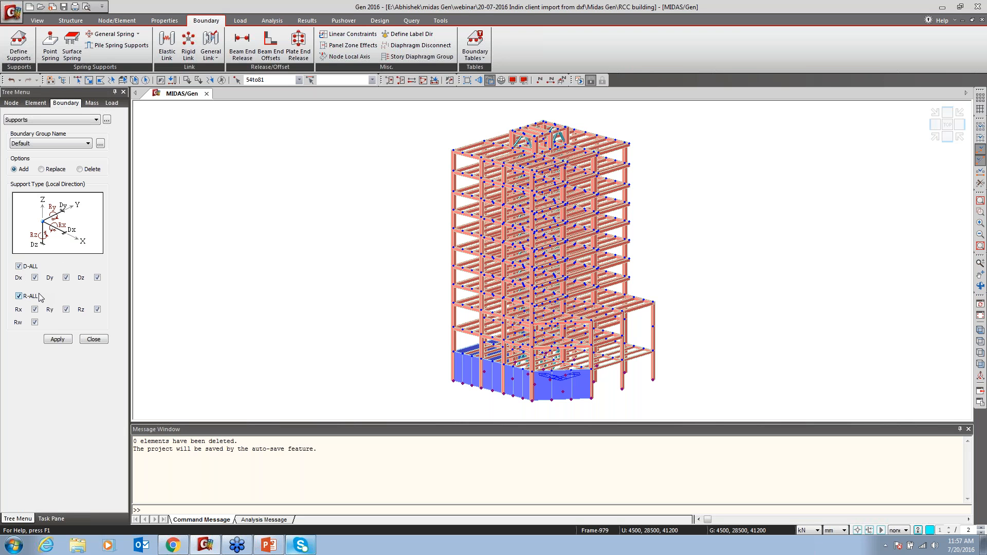
left_click(35, 322)
left_click(57, 339)
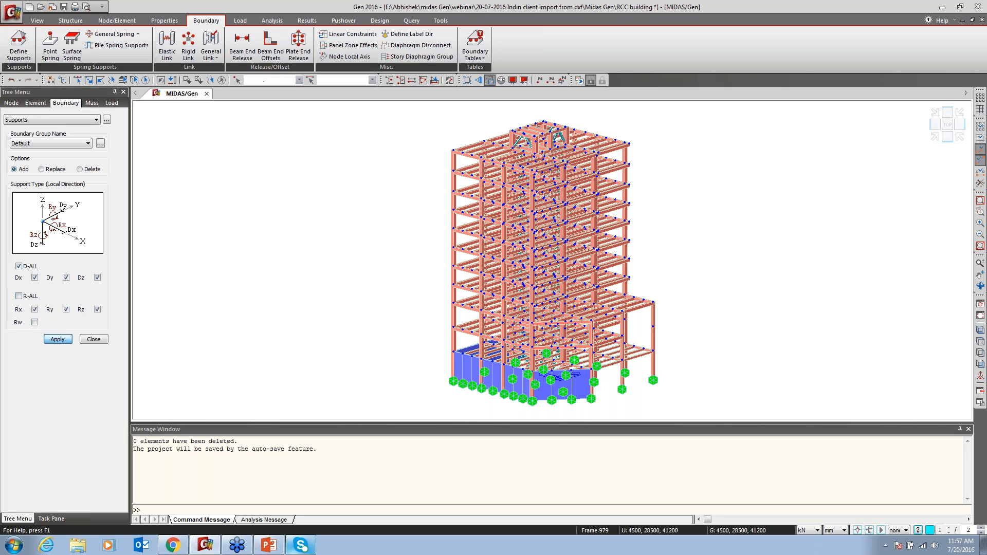
left_click(93, 339)
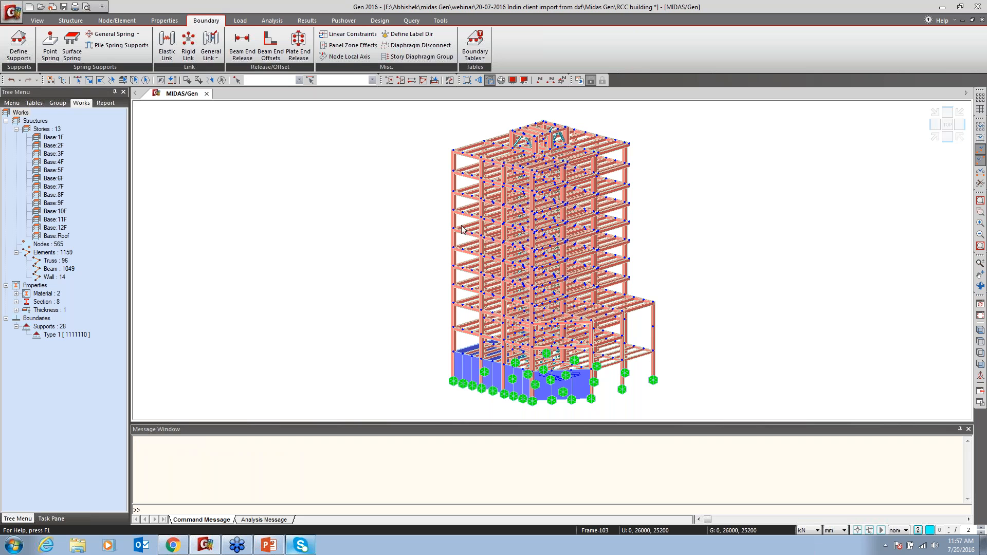
Open the Active Identity settings from the view's activation options and display the story labels on the model.
left_click(77, 20)
left_click(87, 48)
left_click(273, 89)
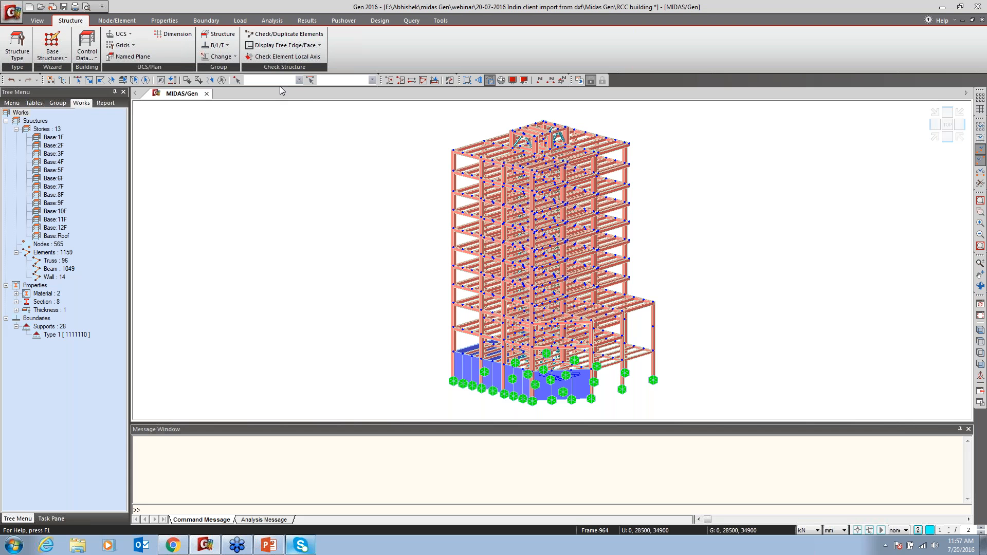
left_click(38, 21)
left_click(326, 51)
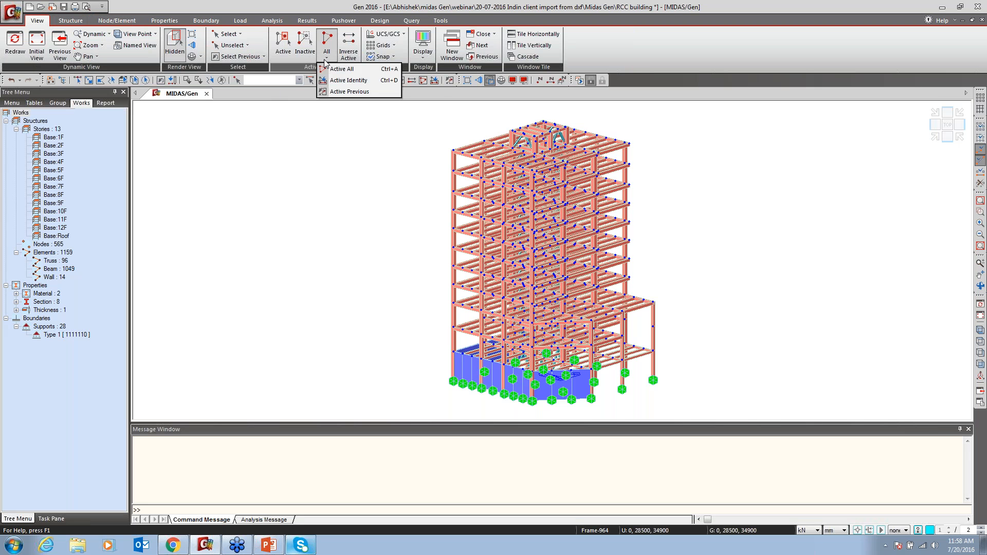
left_click(358, 82)
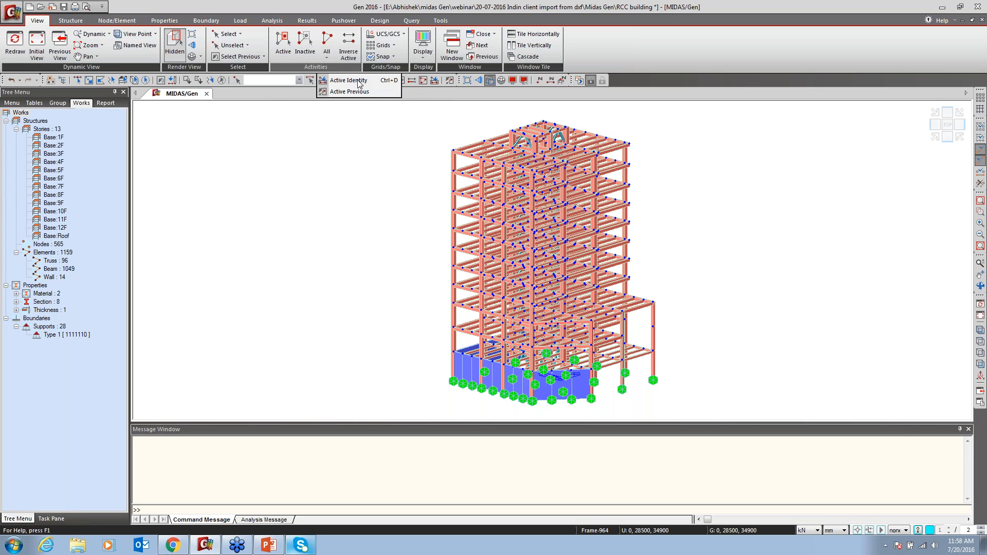
left_click(359, 84)
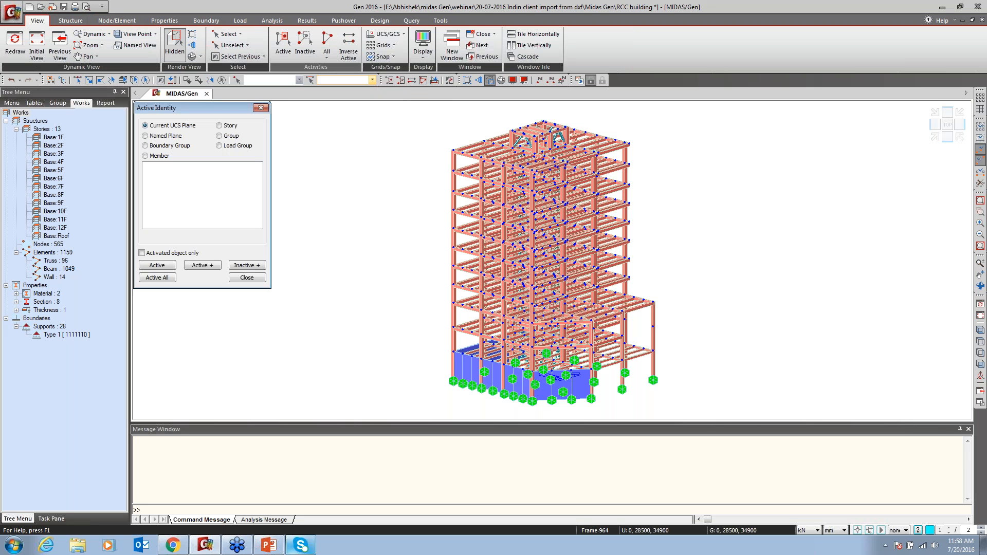
left_click(562, 80)
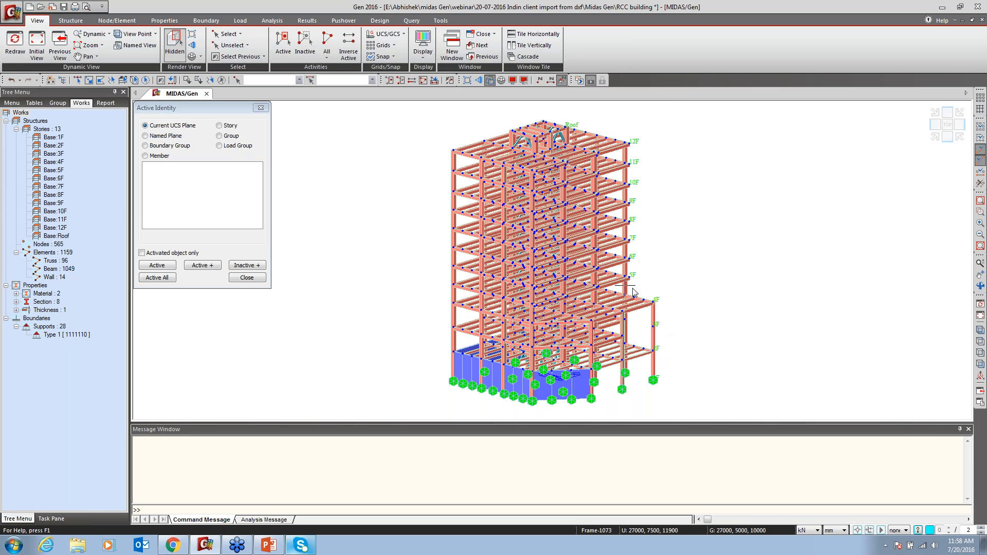
Activate only the floor of story 4F and inspect a beam's element information.
left_click_drag(190, 108, 293, 93)
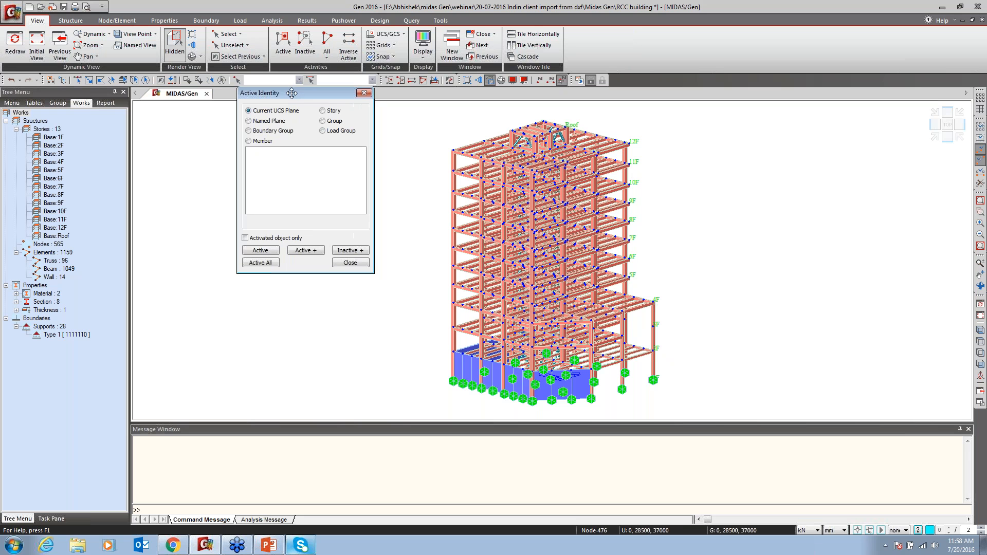
left_click(330, 112)
left_click(252, 172)
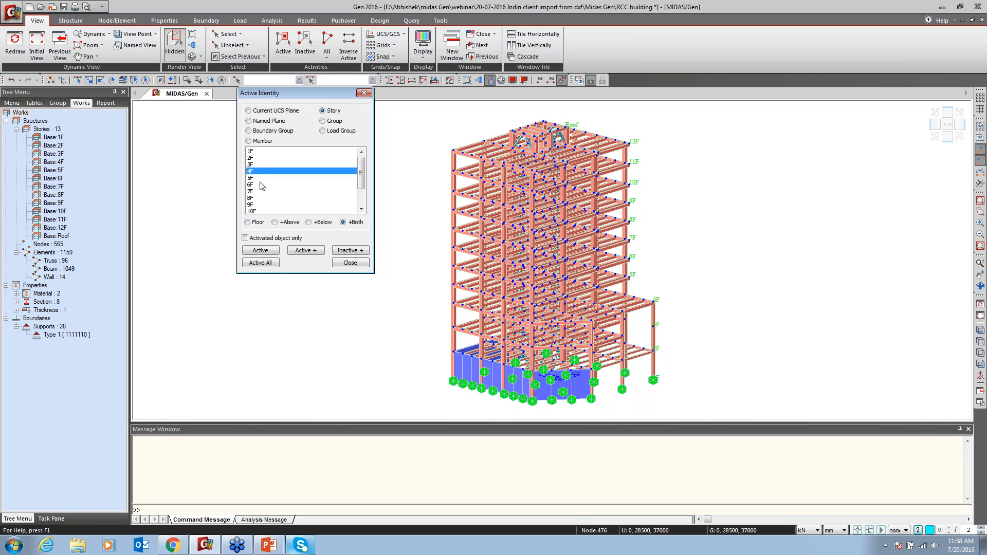
left_click(248, 222)
left_click(261, 250)
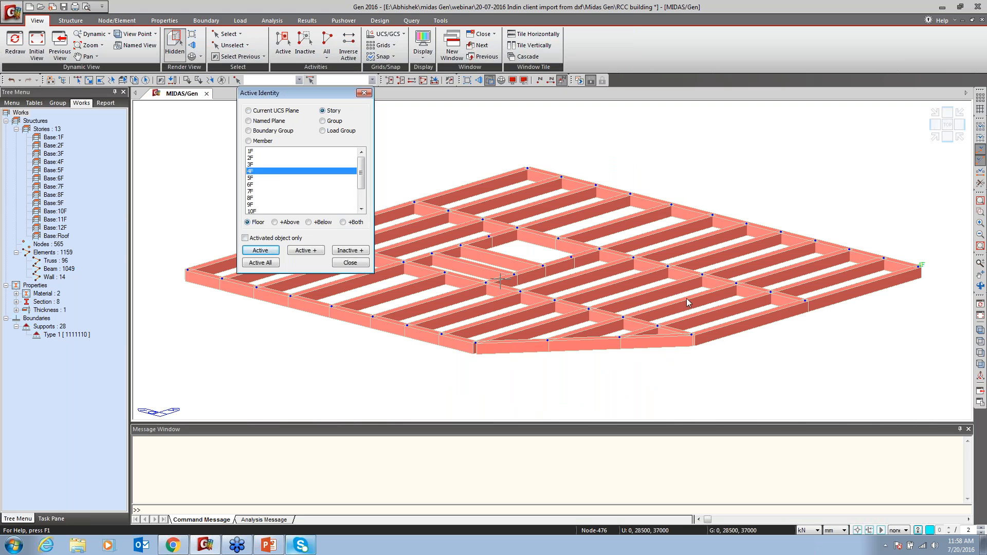
mouse_move(673, 323)
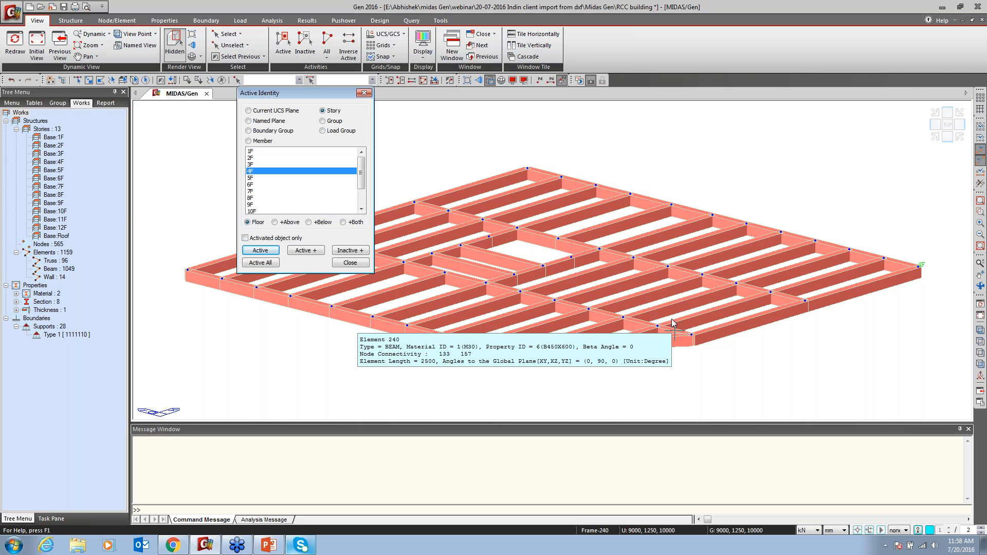
View story 4F with the members above it, with those below it, and with both.
left_click(284, 225)
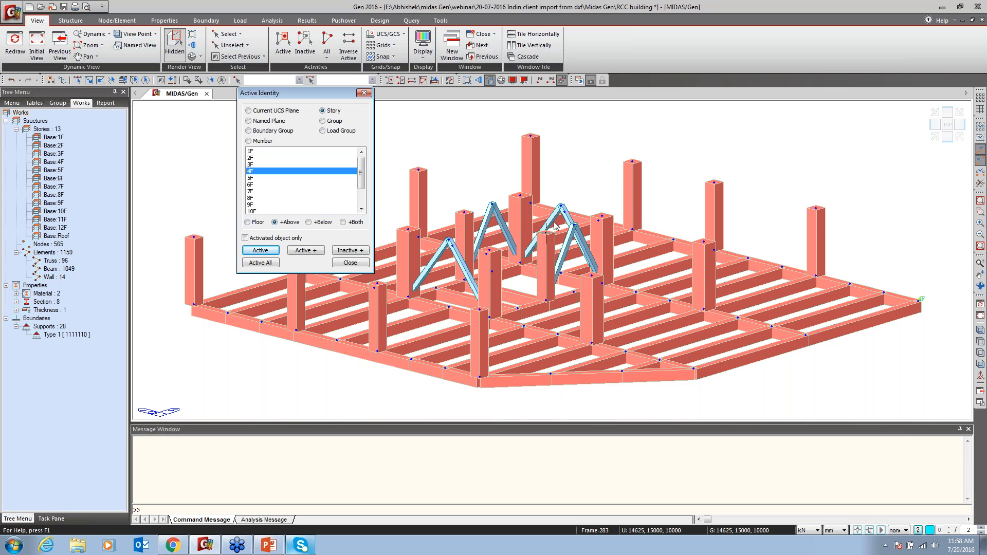
left_click(308, 223)
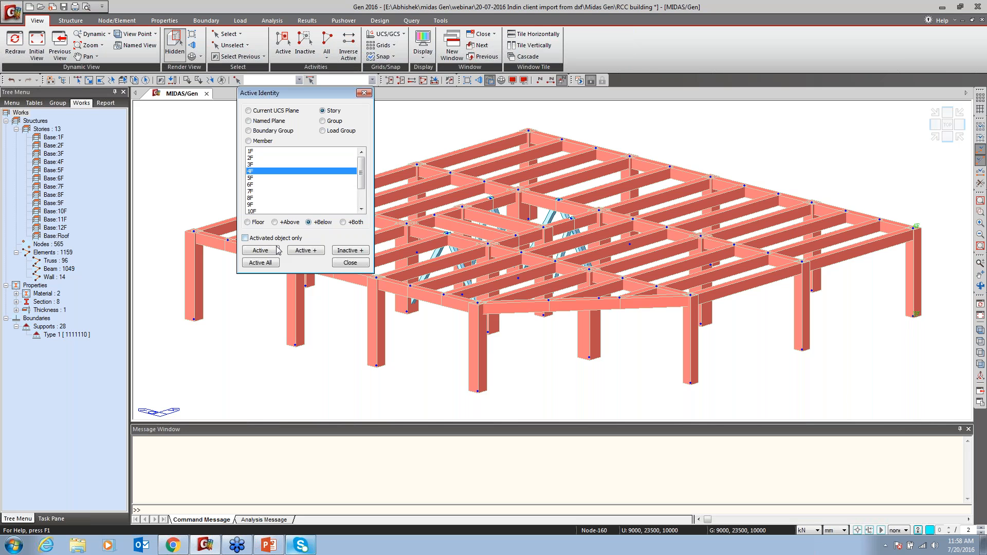
left_click(343, 222)
left_click(260, 250)
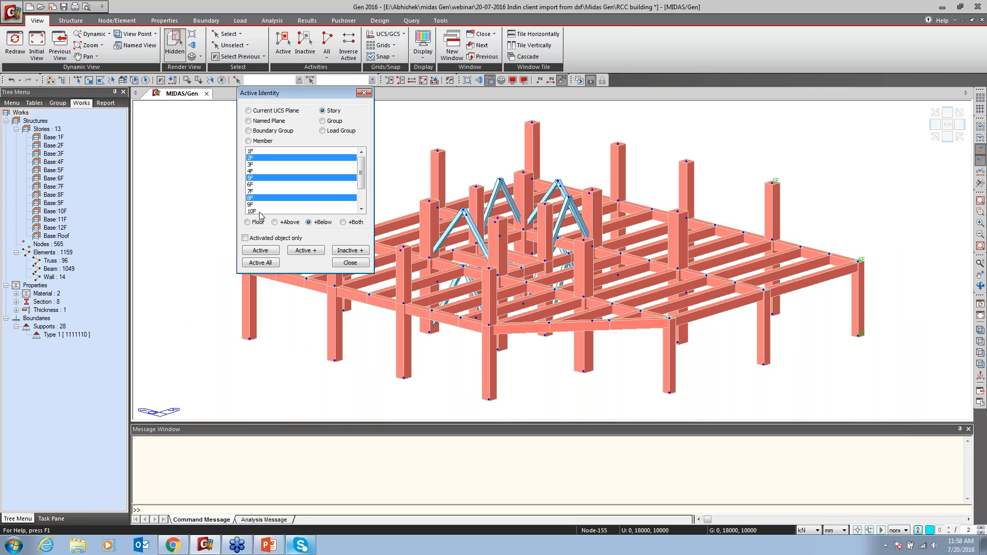
Activate stories 2F, 5F, 8F and 12F with the members below them, and save the project.
scroll(261, 215, "down", 2)
left_click(260, 251)
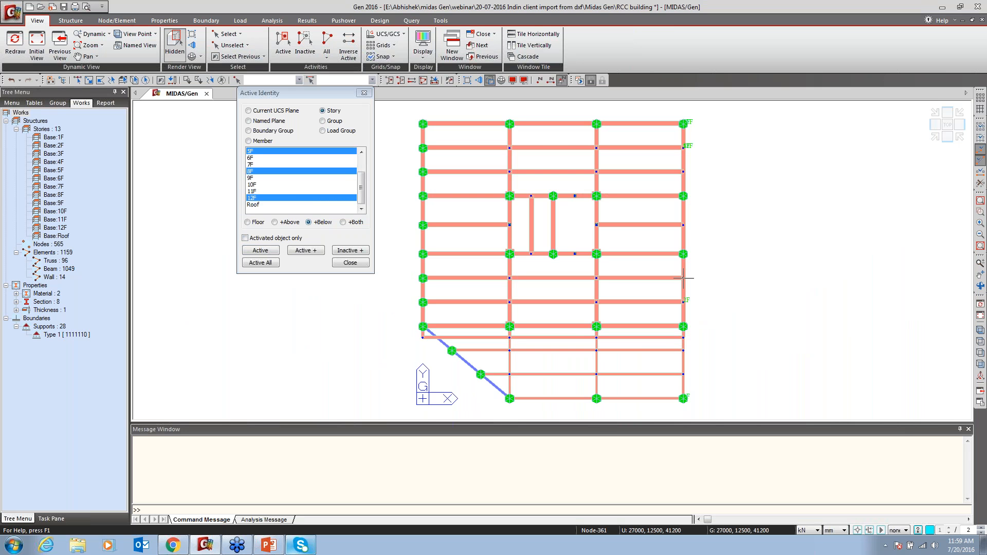
key("ctrl+s")
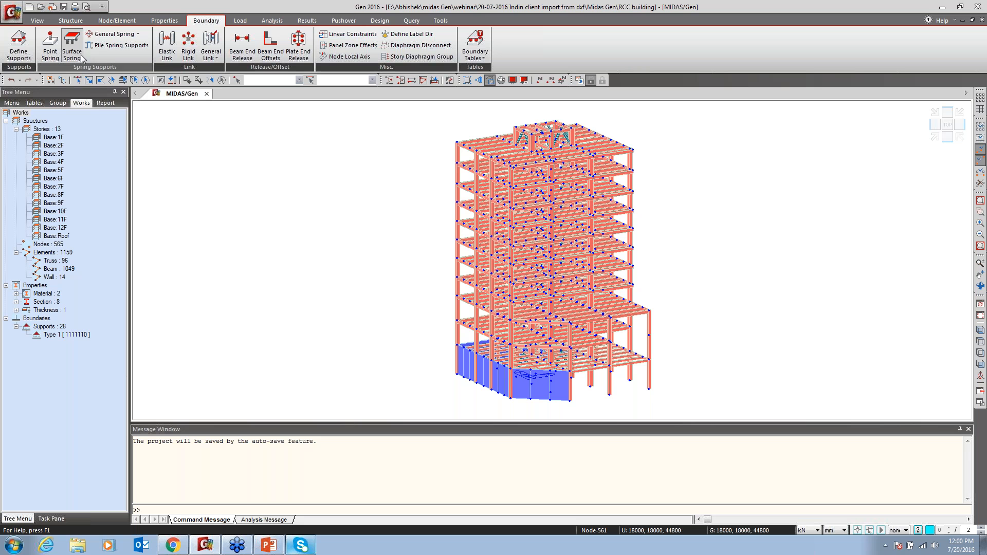
Review the soil type and initial soil modulus options for pile spring supports without applying any.
left_click(113, 46)
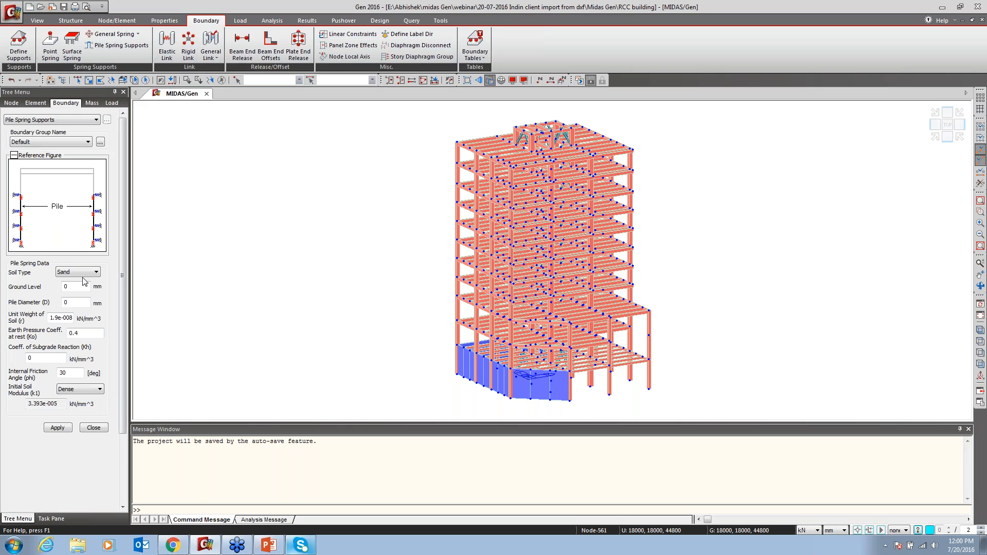
left_click(84, 273)
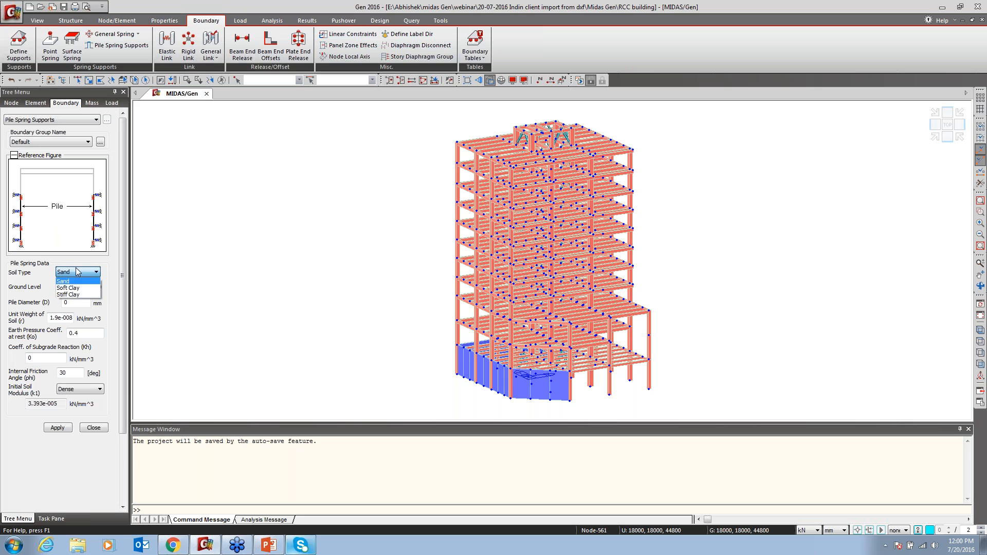
left_click(81, 391)
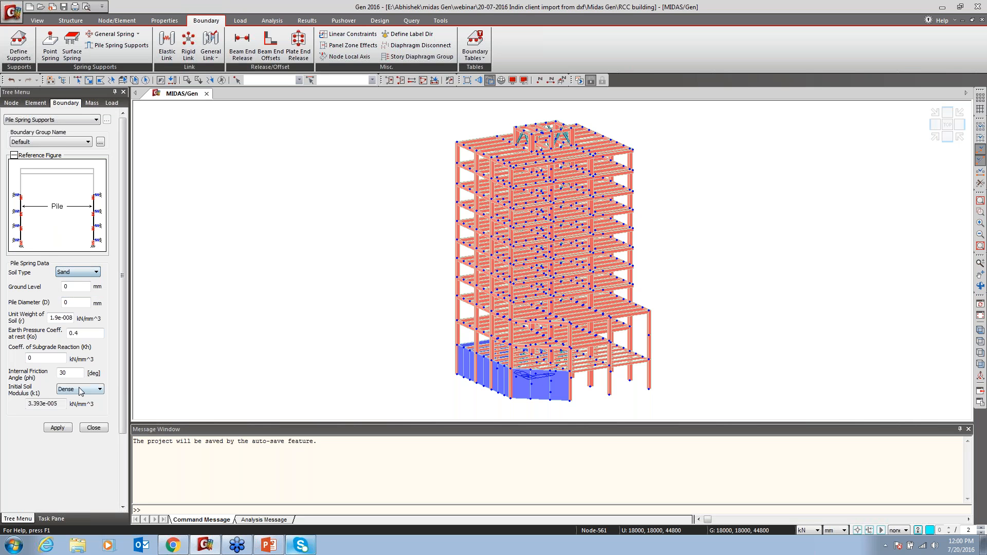
left_click(80, 391)
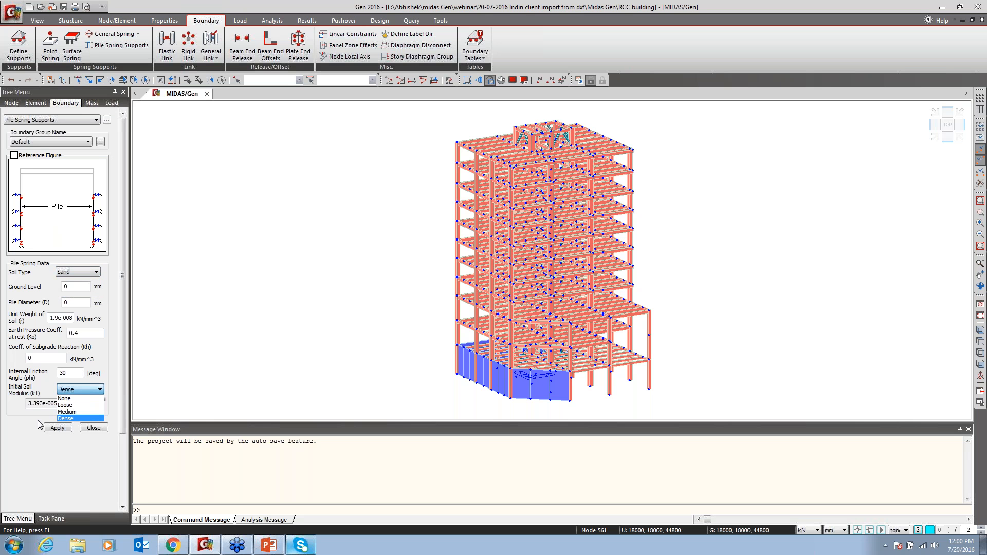
left_click(73, 418)
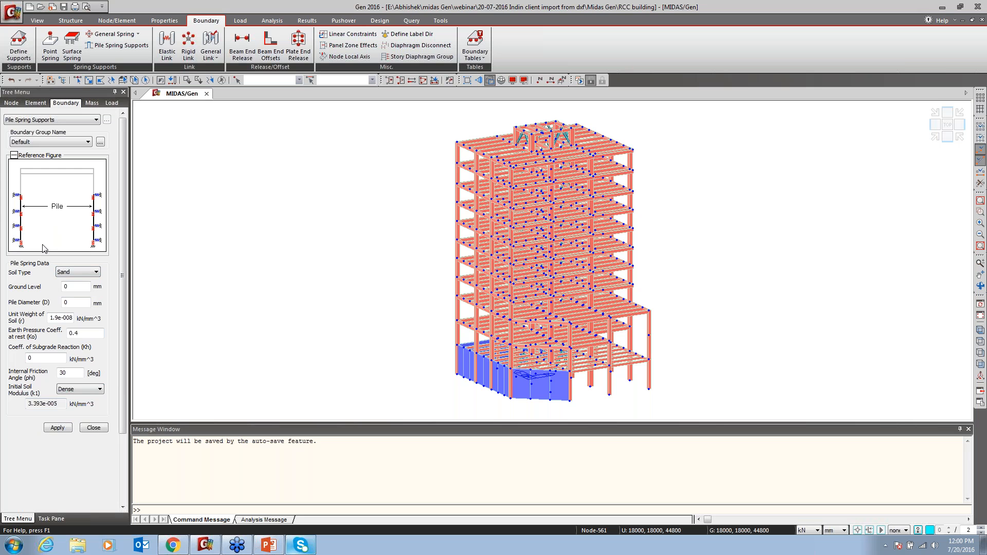
left_click(93, 429)
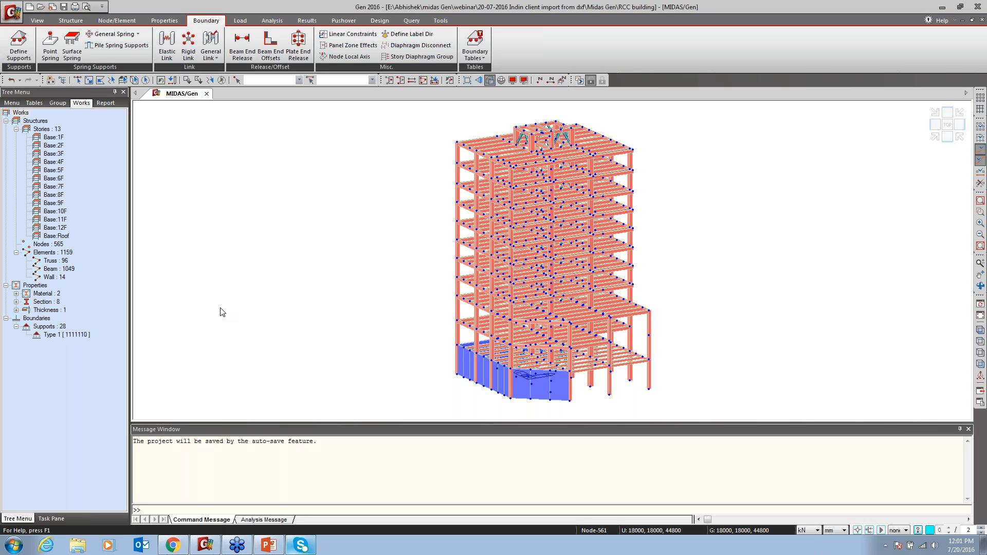
Review the force-type property types available for a new general link, and cancel the definition.
left_click(218, 57)
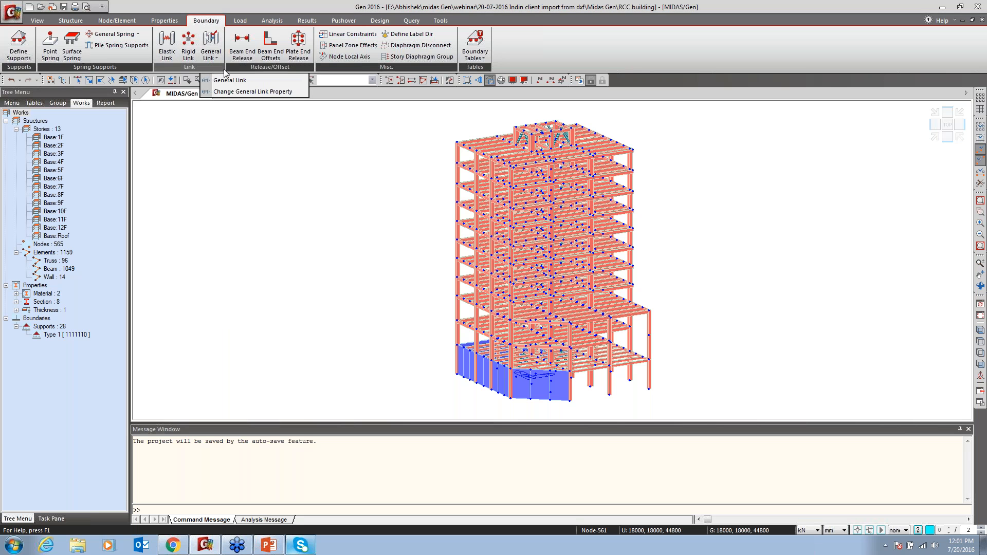
left_click(231, 64)
left_click(273, 49)
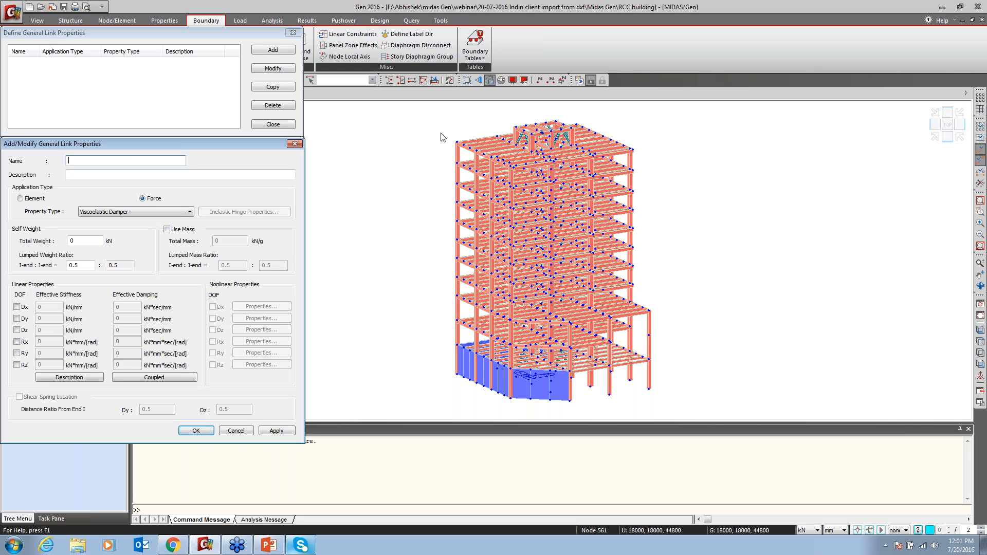
left_click_drag(112, 143, 493, 77)
left_click(493, 146)
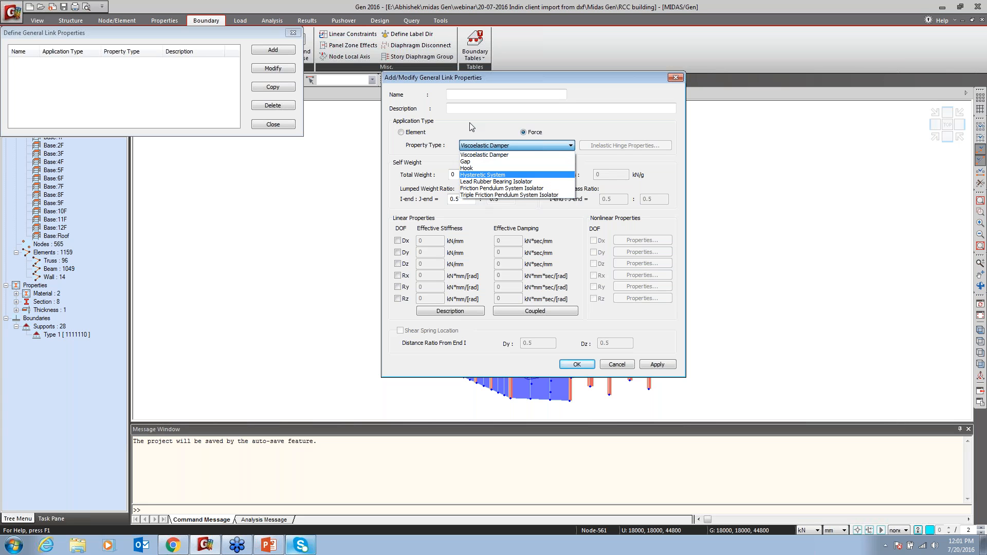
left_click(625, 365)
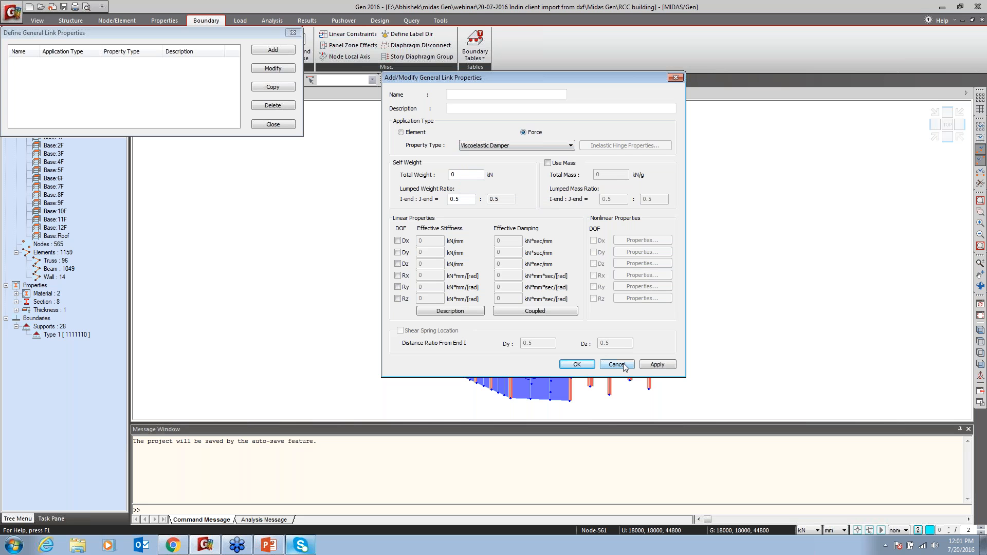
left_click(618, 361)
left_click(280, 125)
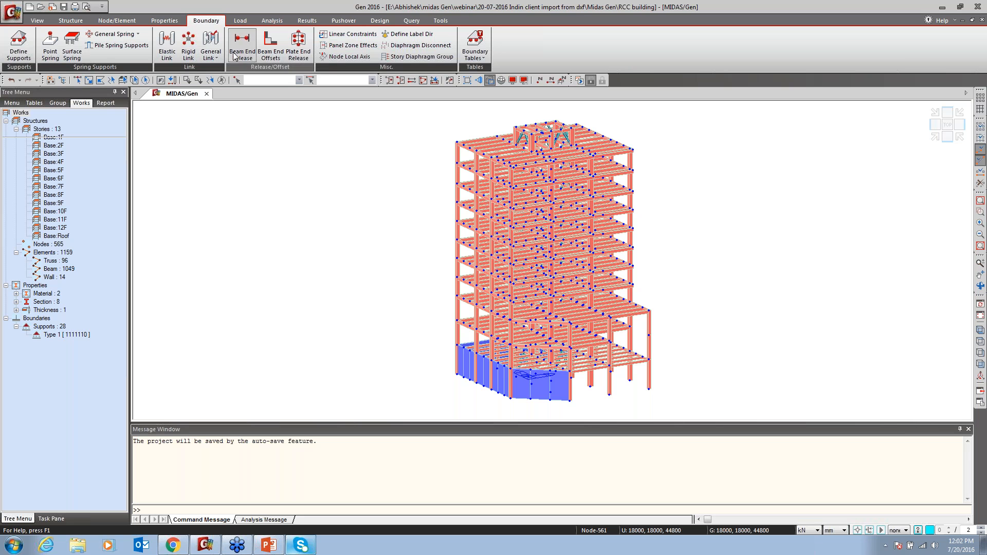
In plan view, release My and Mz at both ends of the first beam in the core and the mid-core-level beams in both outer bays.
left_click(947, 126)
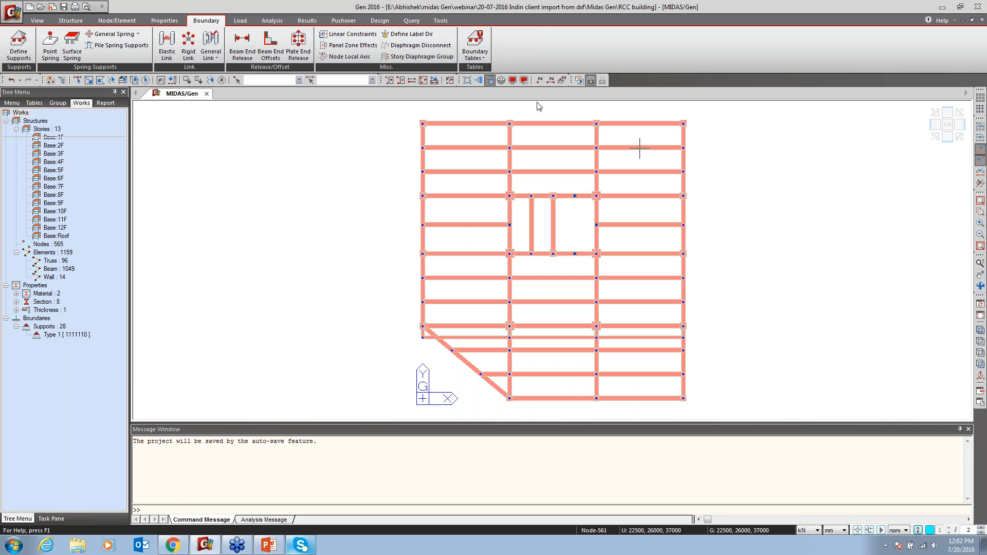
left_click(78, 80)
left_click(531, 224)
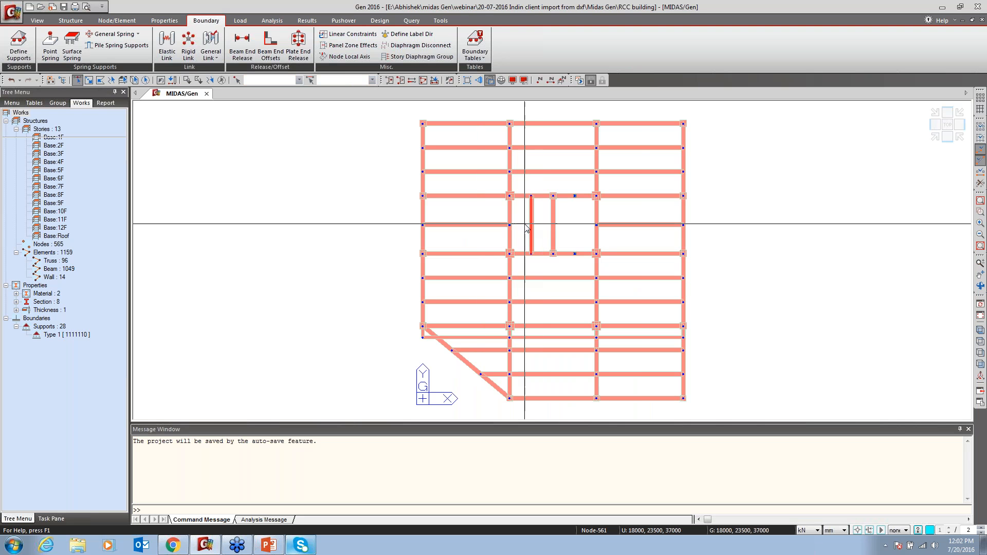
left_click_drag(468, 214, 454, 233)
left_click_drag(631, 215, 641, 220)
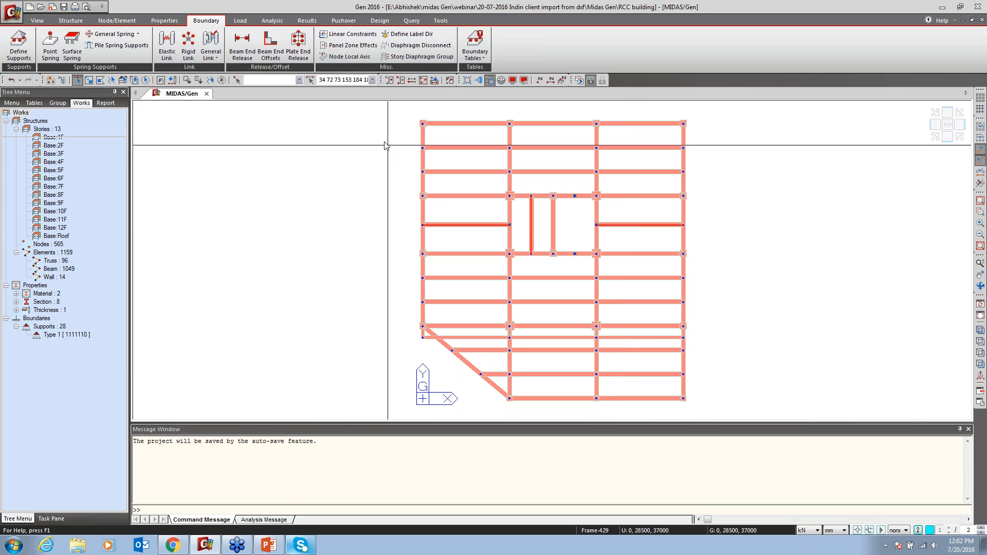
left_click(240, 41)
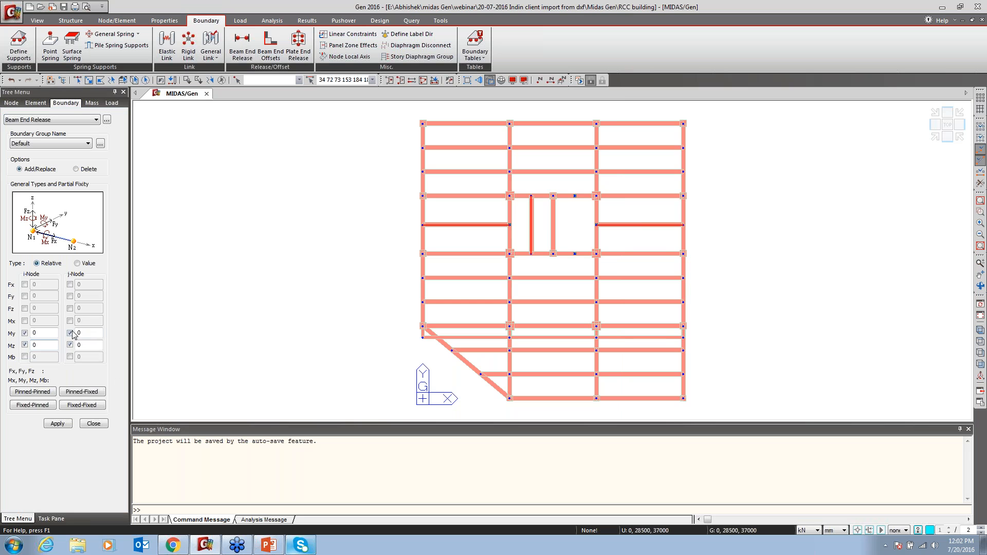
left_click(65, 423)
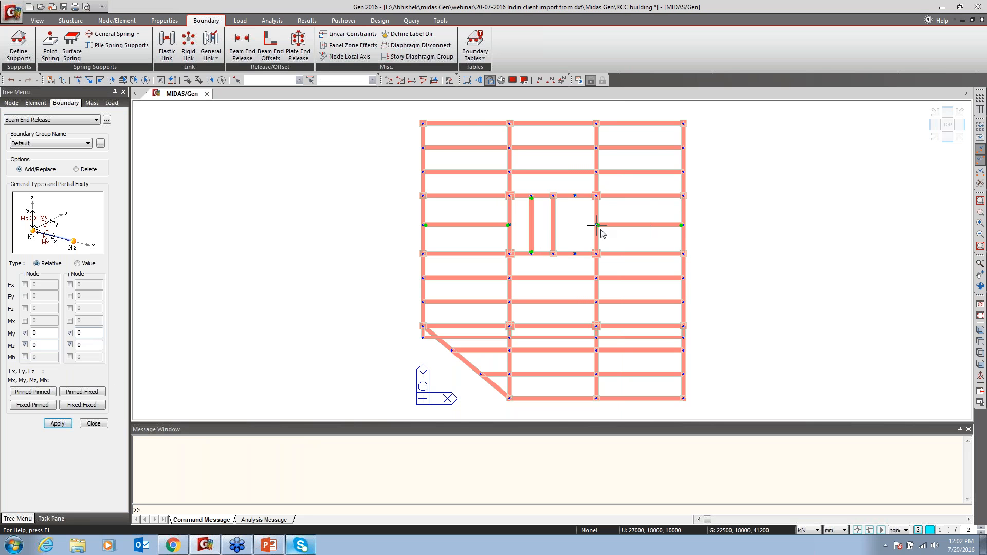
Release My and Mz at the i-node only for the seven remaining secondary beams in the first X-direction bay.
left_click(78, 80)
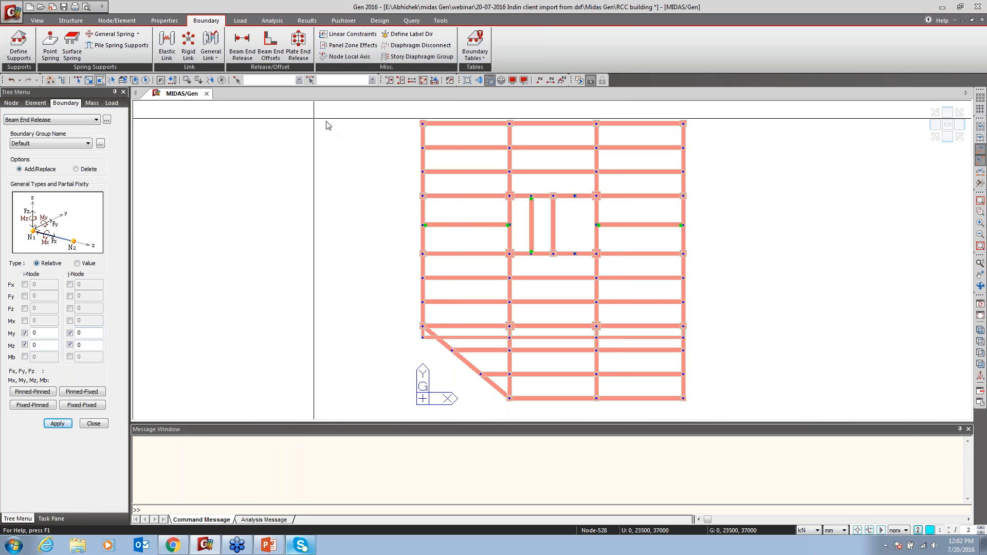
left_click(437, 147)
left_click(436, 171)
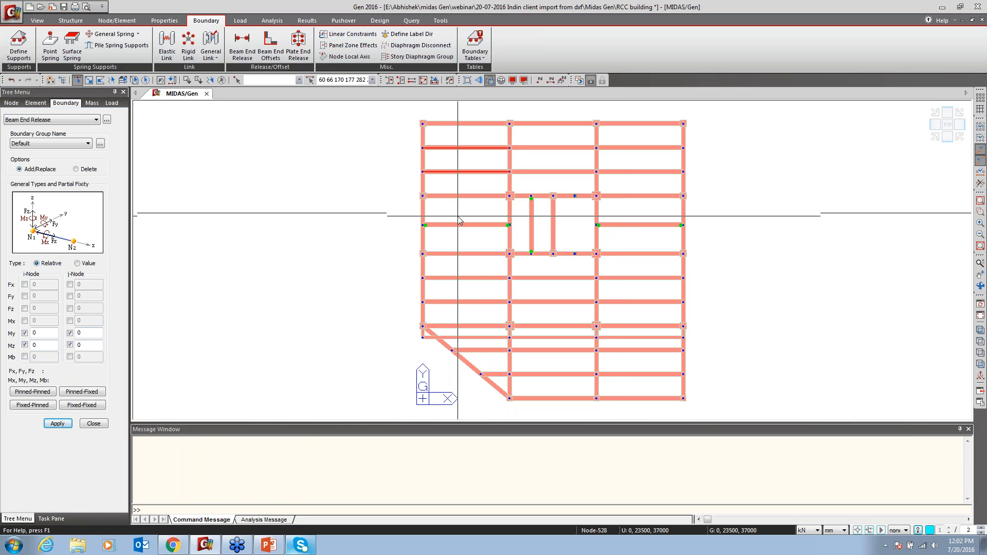
left_click(462, 278)
left_click(438, 302)
left_click(455, 337)
left_click(471, 351)
left_click(494, 373)
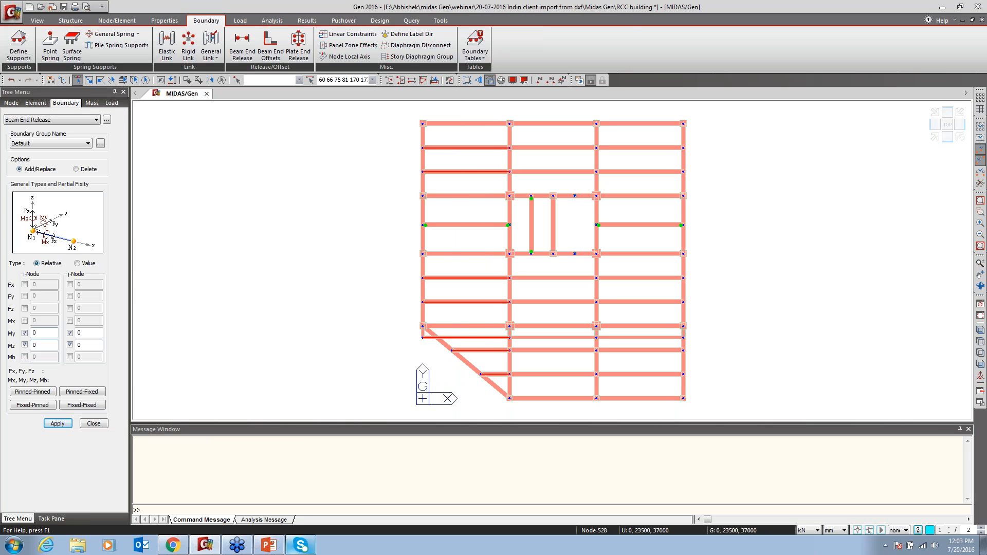
left_click(69, 344)
left_click(70, 333)
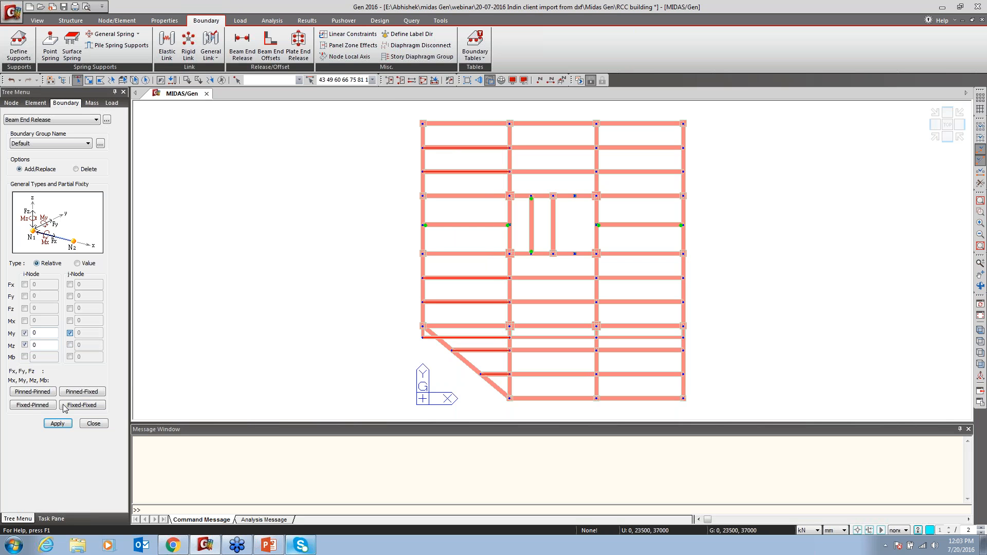
left_click(59, 423)
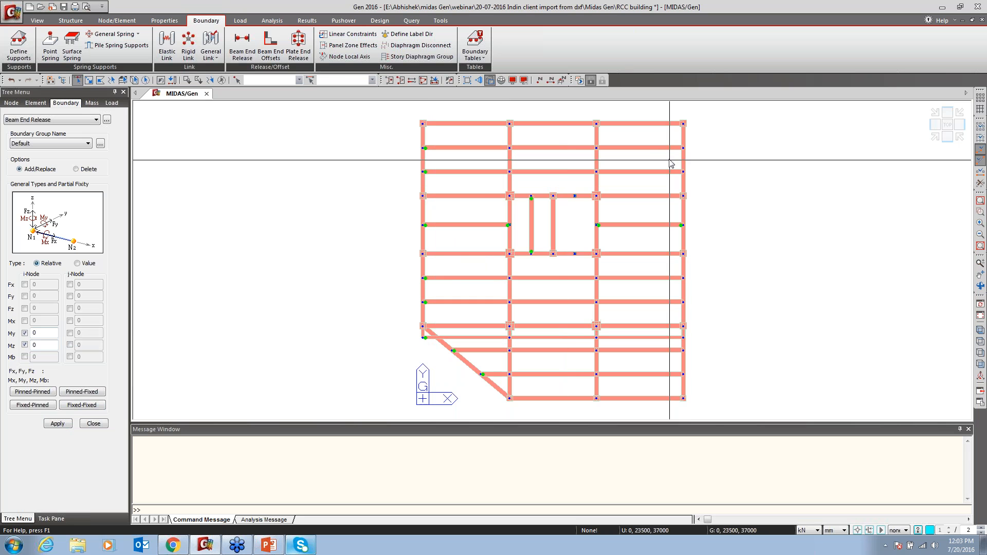
Release My and Mz at the j-node only for the seven secondary beams in the last X-direction bay.
left_click_drag(669, 137, 654, 175)
left_click_drag(669, 268, 654, 393)
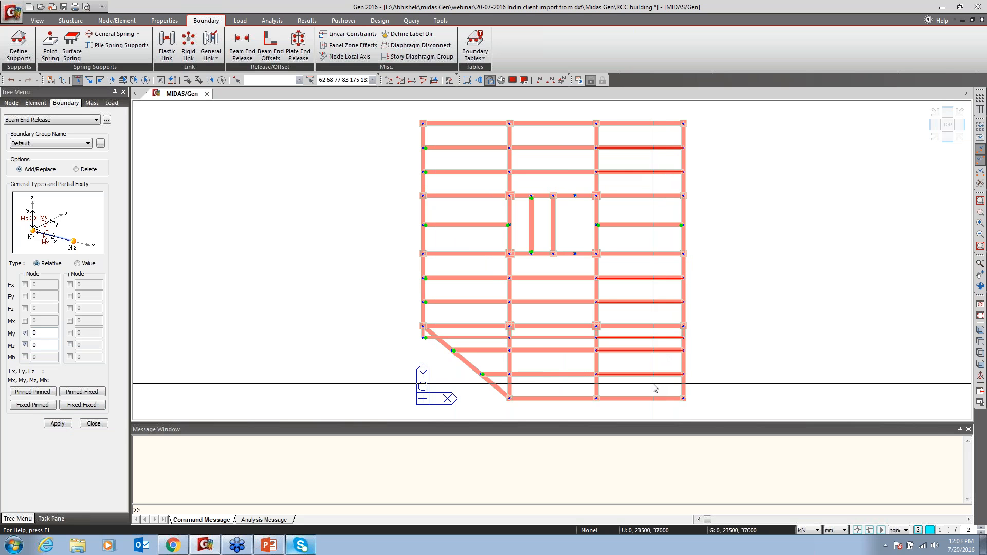
left_click(70, 333)
left_click(70, 345)
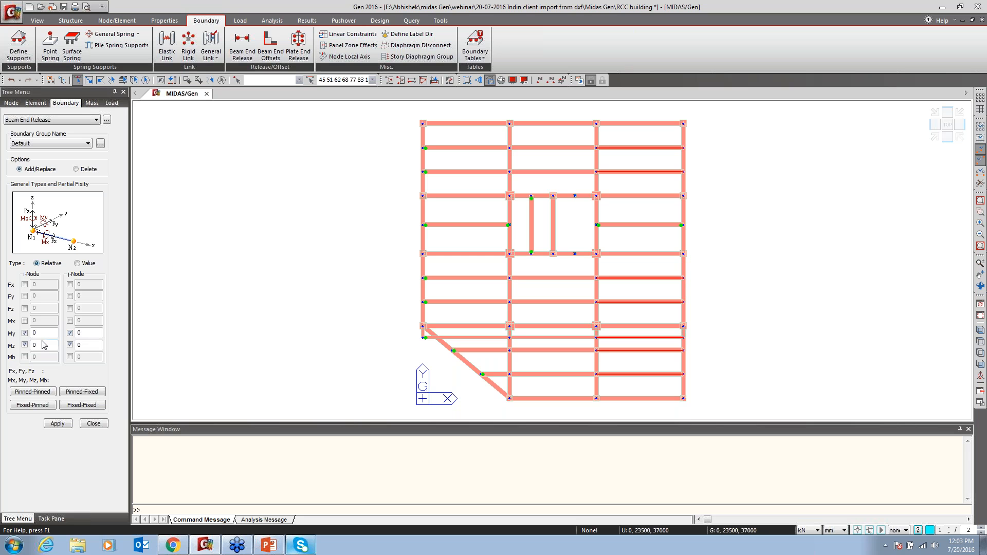
left_click(24, 333)
left_click(24, 345)
left_click(57, 424)
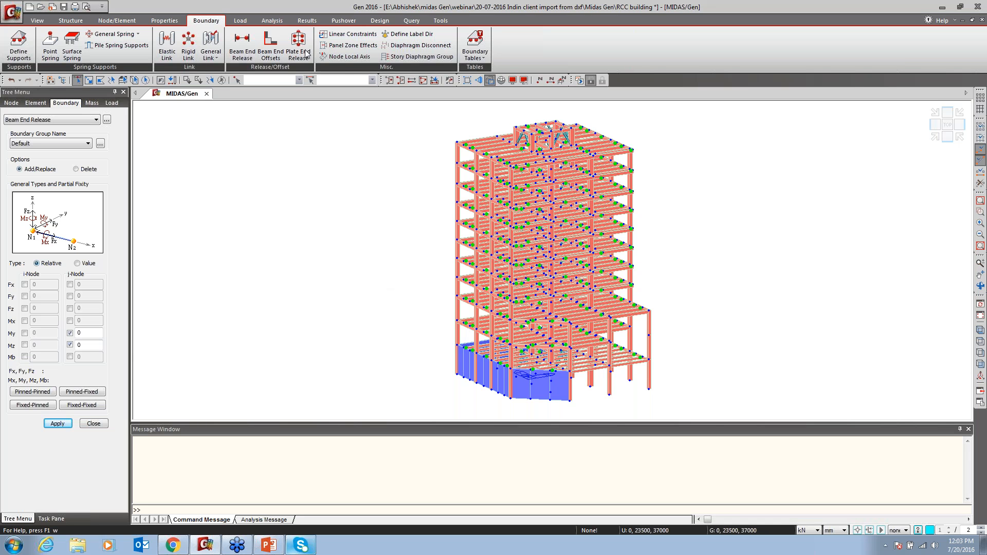
Enable automatic panel zone offset calculation with offset factor 1 and panel zone output position, and save the project.
left_click(341, 45)
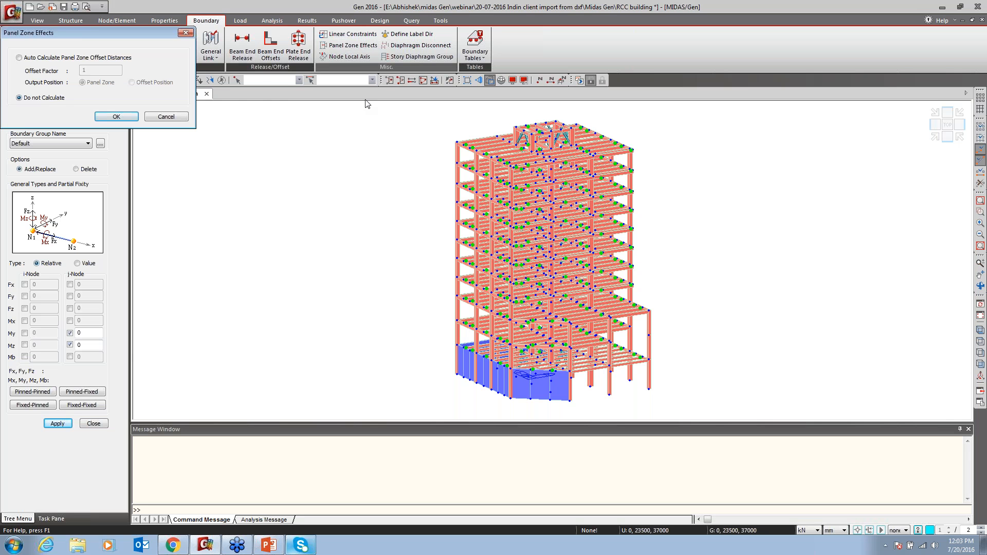
left_click(41, 59)
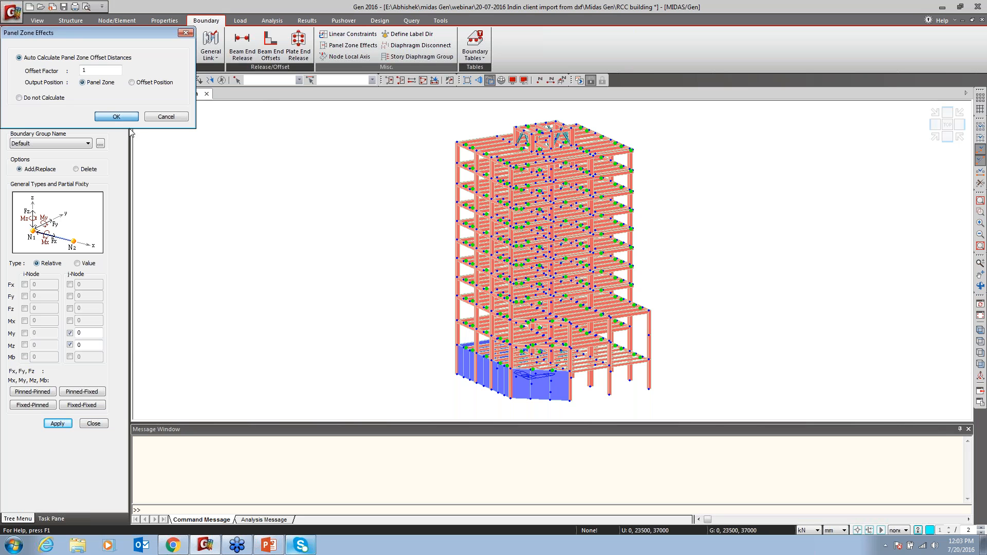
left_click(116, 117)
left_click(91, 421)
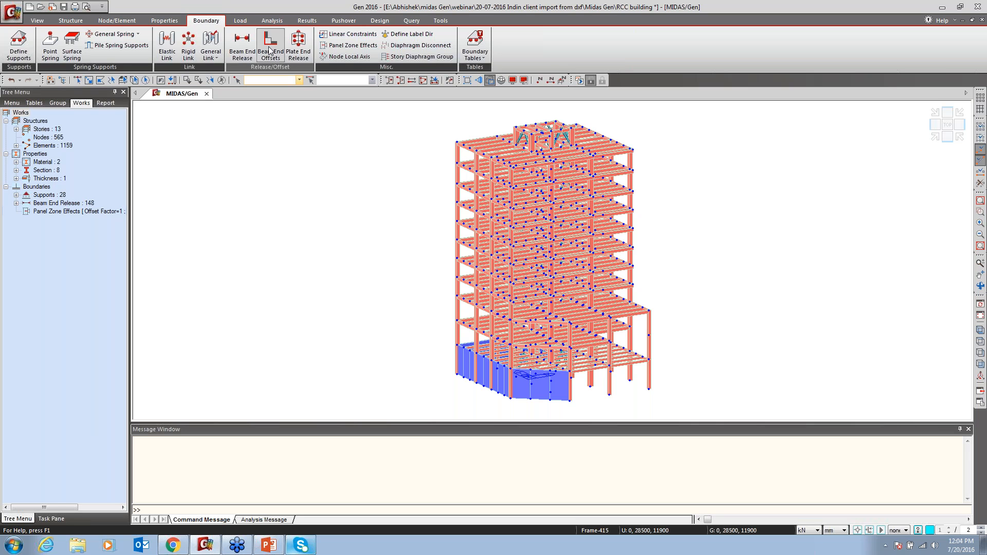
left_click(240, 21)
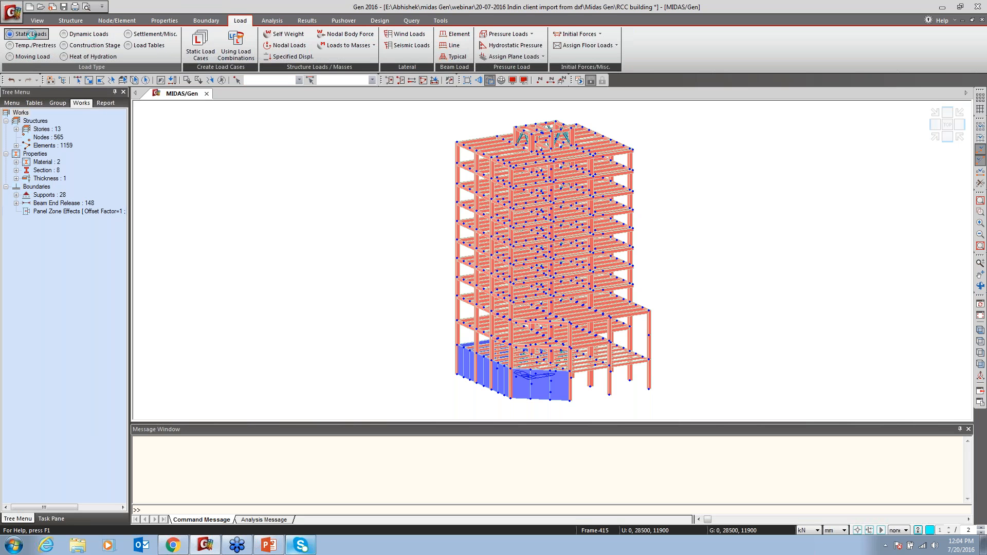
key("ctrl+s")
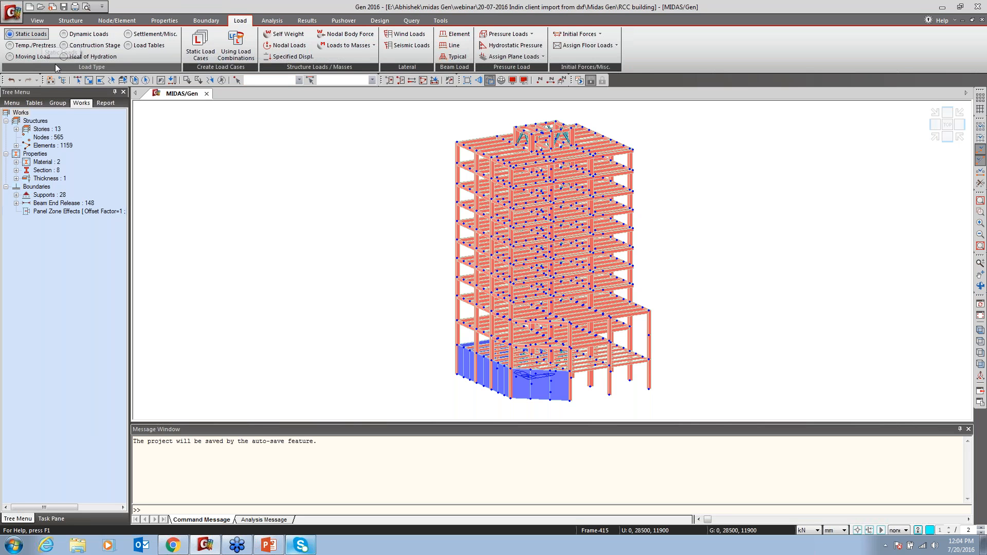
Add a static load case named SW with type Dead Load (D).
left_click(201, 46)
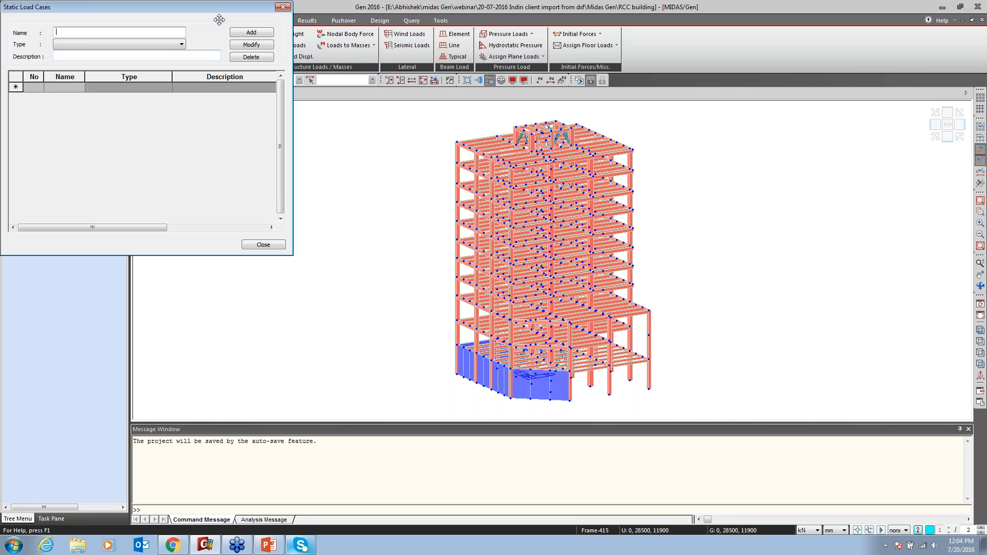
left_click_drag(219, 20, 672, 84)
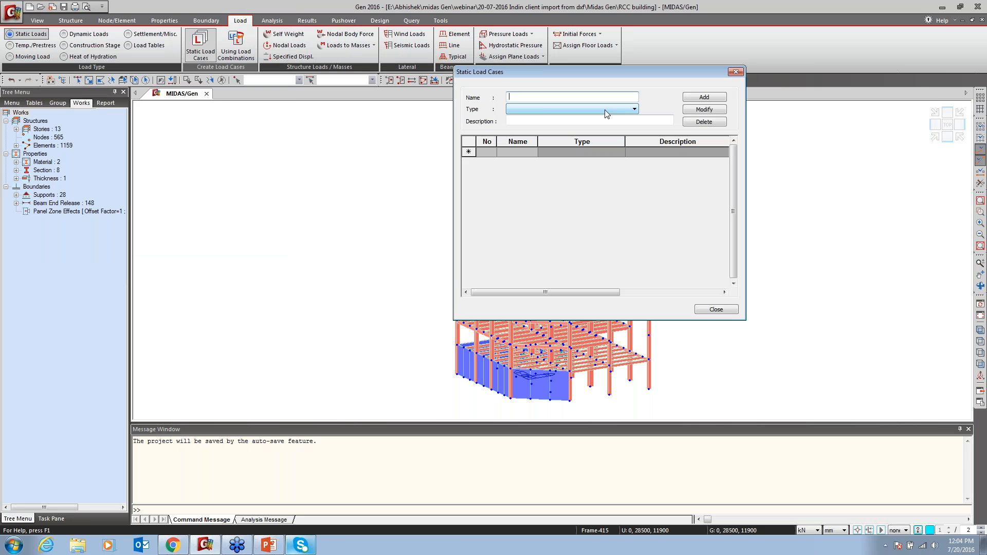
type("SELF WEIGHT")
key("shift+Tab")
type("SW")
left_click(576, 109)
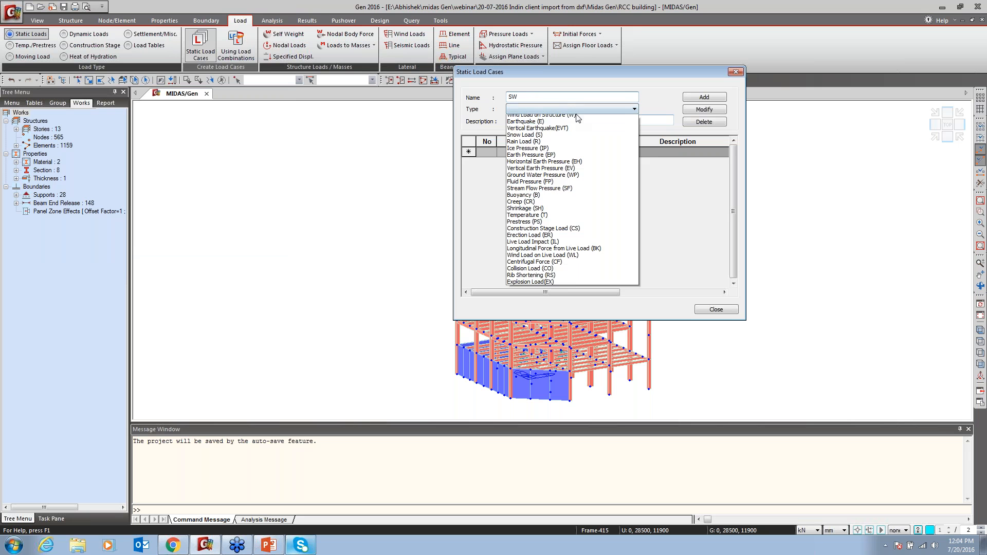
scroll(577, 119, "up", 2)
left_click(540, 122)
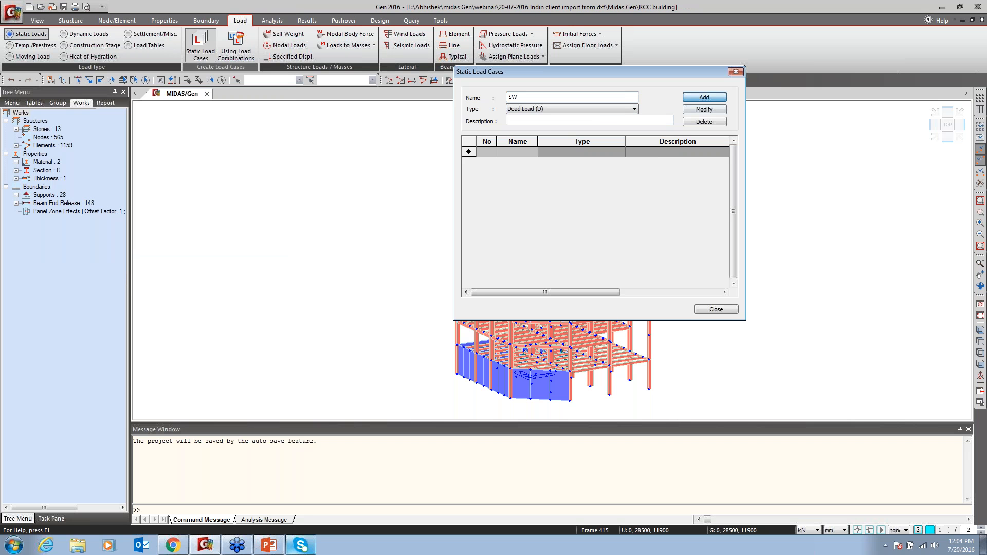
left_click(705, 96)
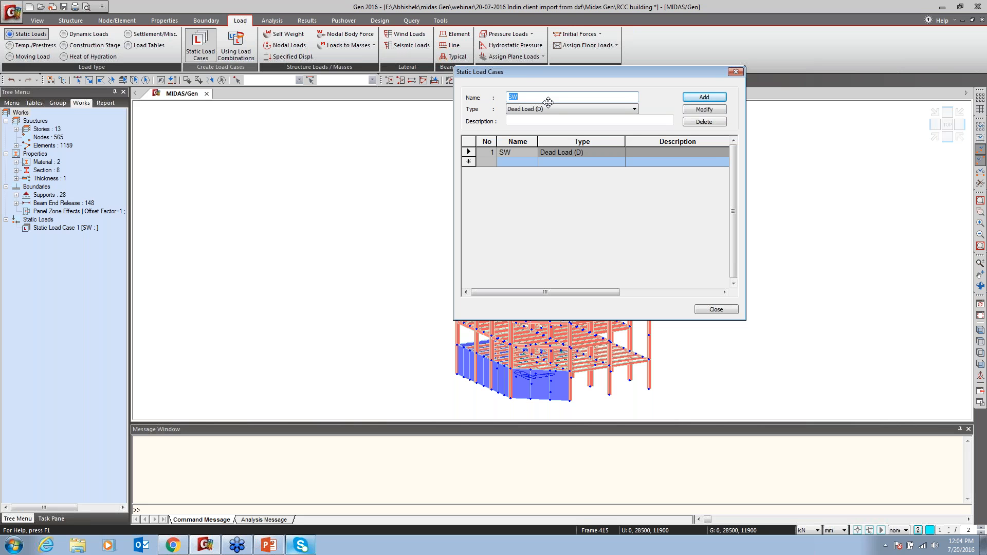
Check the applied load table on the PowerPoint building details slide and add a Dead Load (D) case named SIDL.
type("SIDL")
left_click(265, 547)
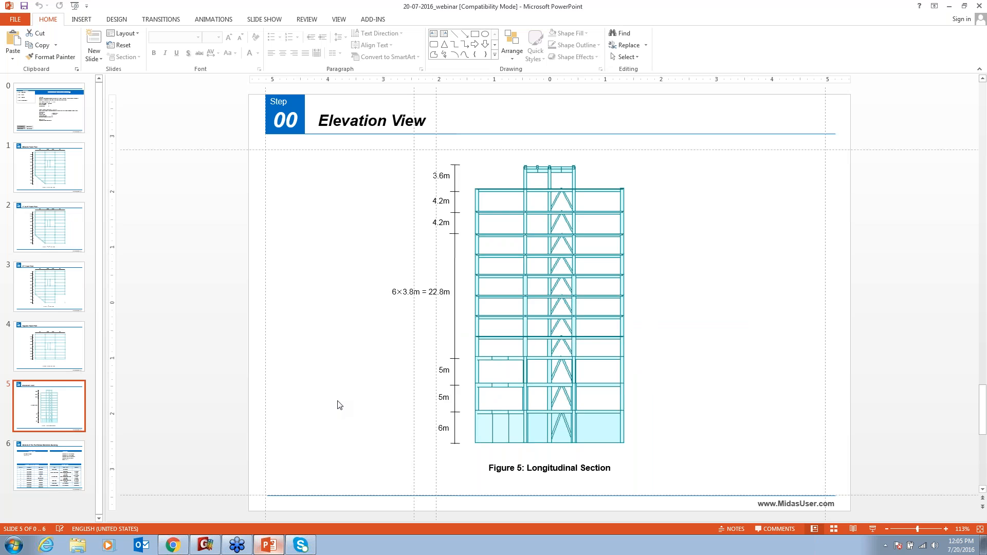
key("Page_Down")
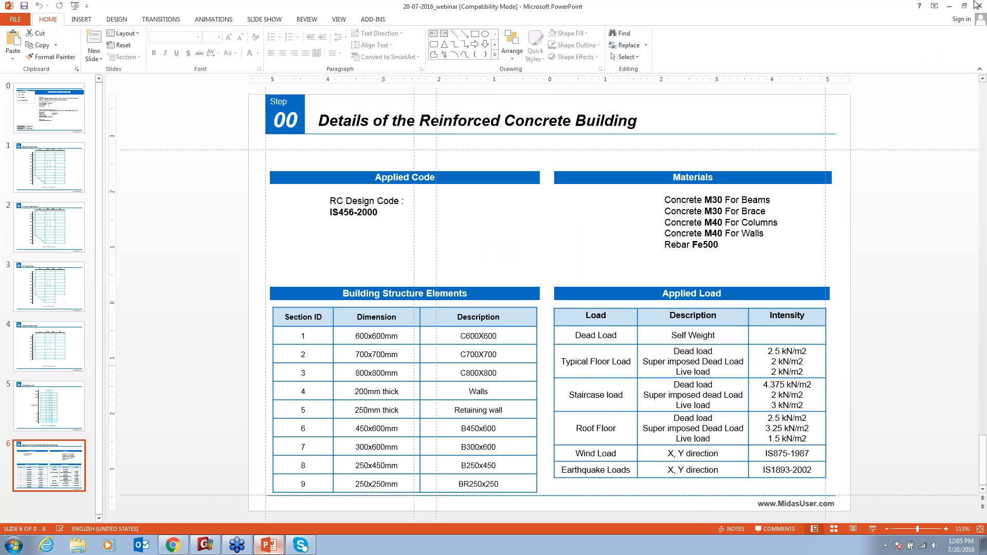
left_click(949, 5)
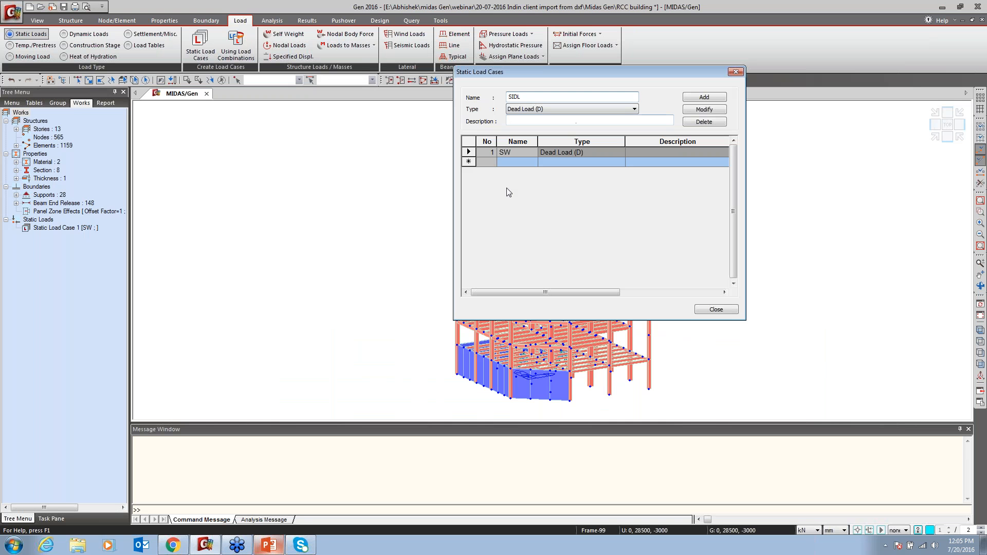
left_click(698, 99)
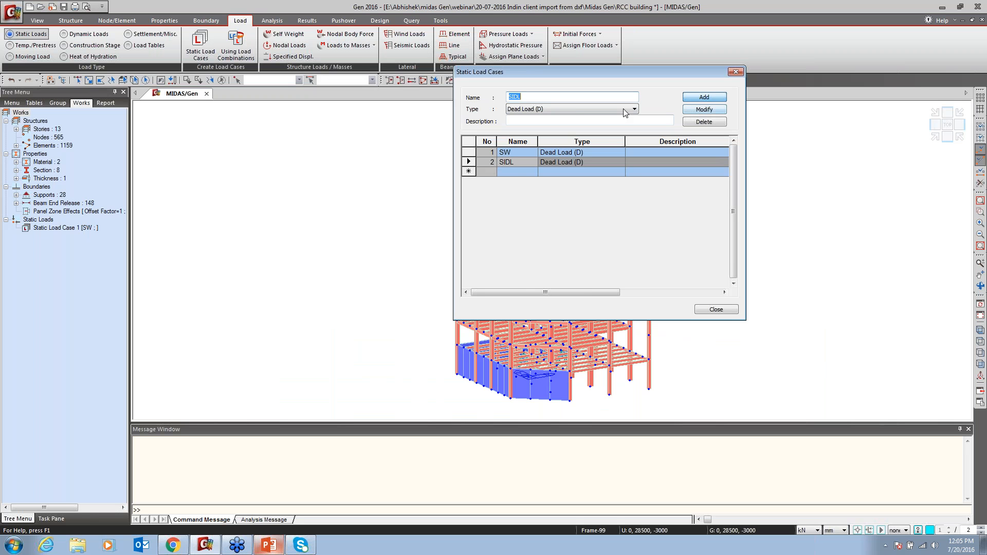
Add a static load case named LL with type Live Load (L).
type("LL")
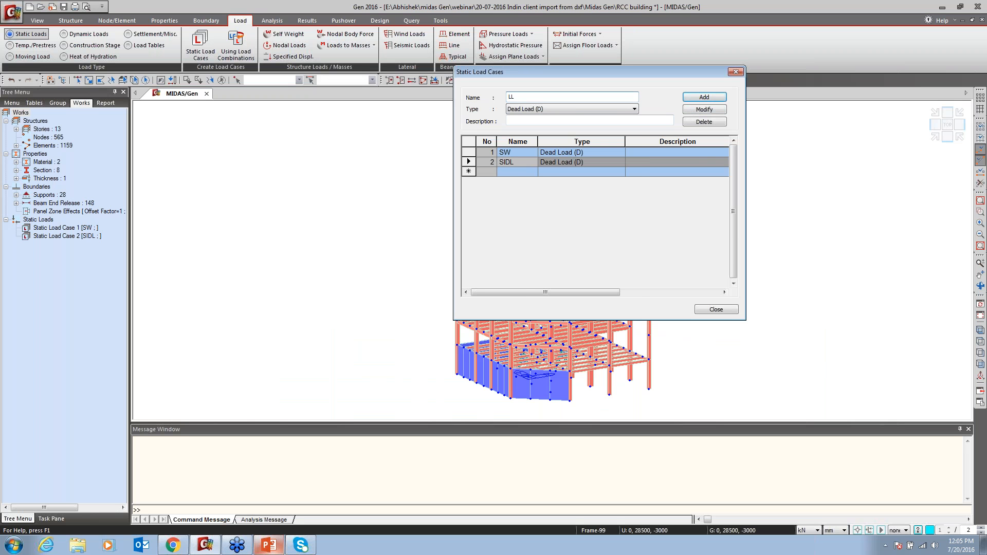
left_click(572, 109)
left_click(523, 132)
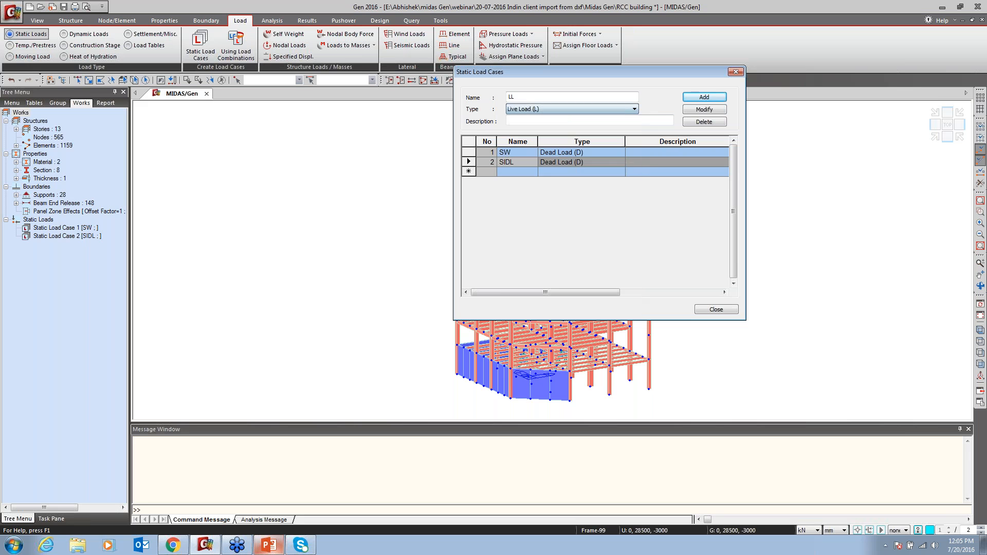
left_click(704, 96)
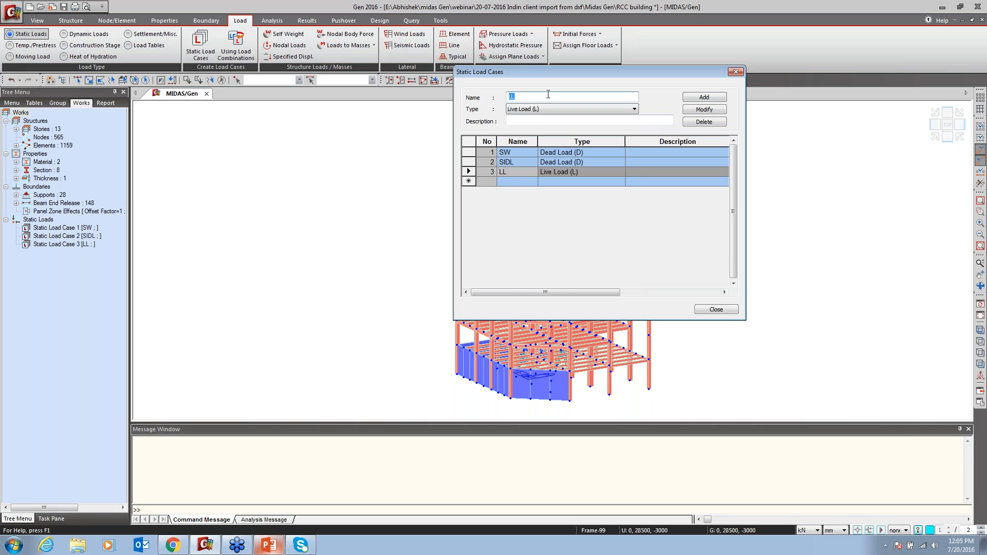
Add static load cases WINDX and WINDY, both with type Wind Load on Structure (W).
type("WINDX")
left_click(634, 109)
left_click(540, 139)
left_click(704, 97)
key("BackSpace")
type("Y")
left_click(704, 97)
Add static load cases EQX and EQY with type Earthquake (E), and finish the load case definition.
type("EQX")
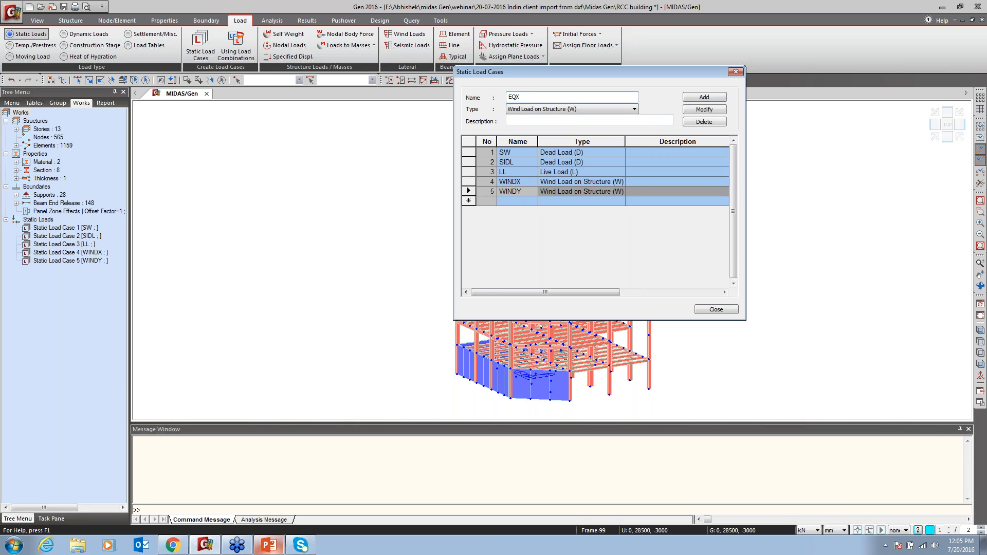
left_click(555, 109)
left_click(536, 152)
left_click(699, 97)
left_click(520, 97)
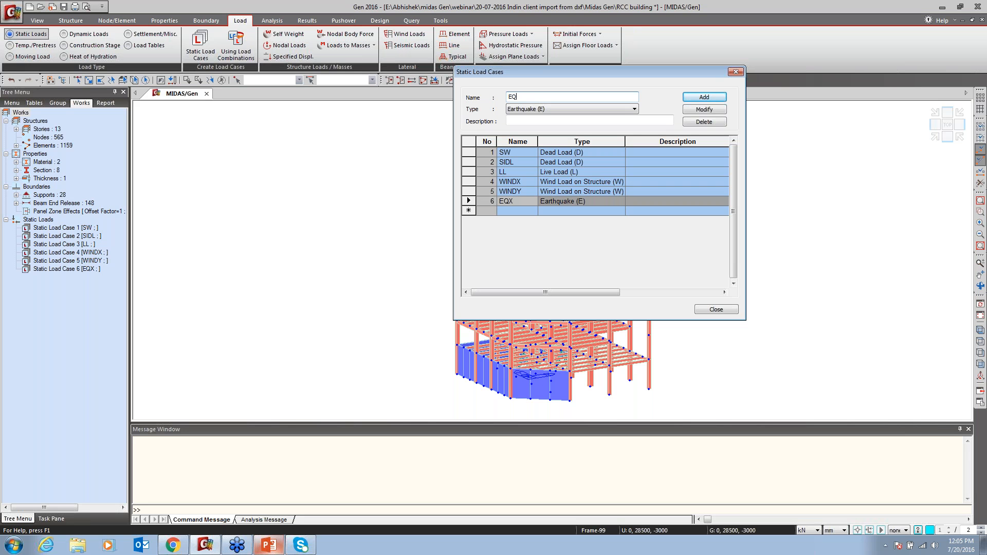
type("Y")
left_click(700, 98)
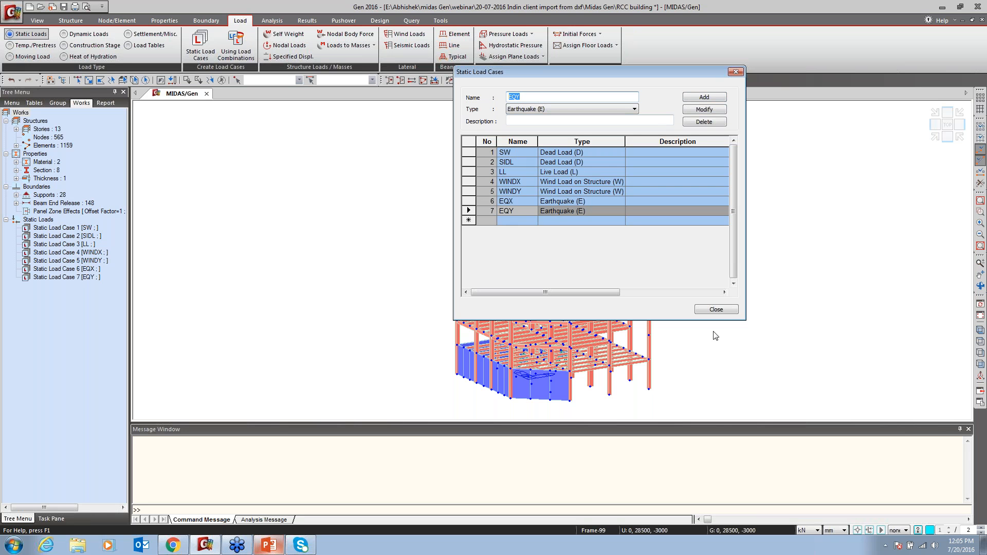
left_click(716, 309)
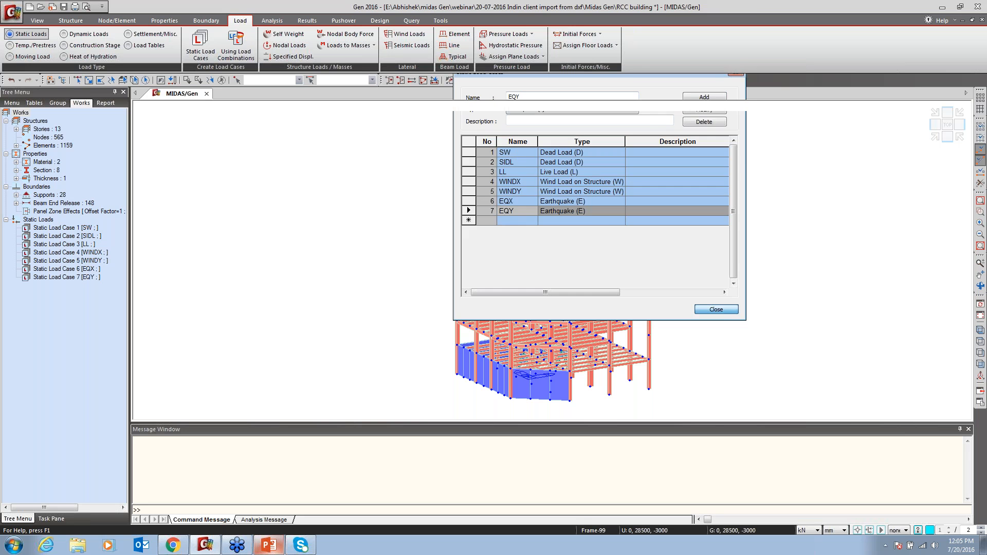
Review the defined static load cases in the works tree, going from SW through EQY.
left_click(70, 232)
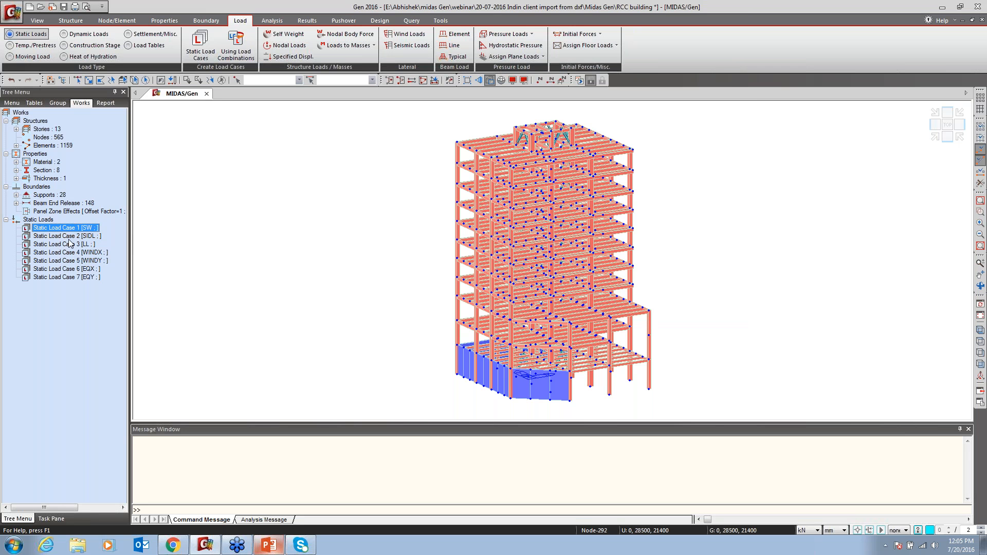
key("Down")
key("Down")
key("Down")
key("Down")
key("Down")
key("Down")
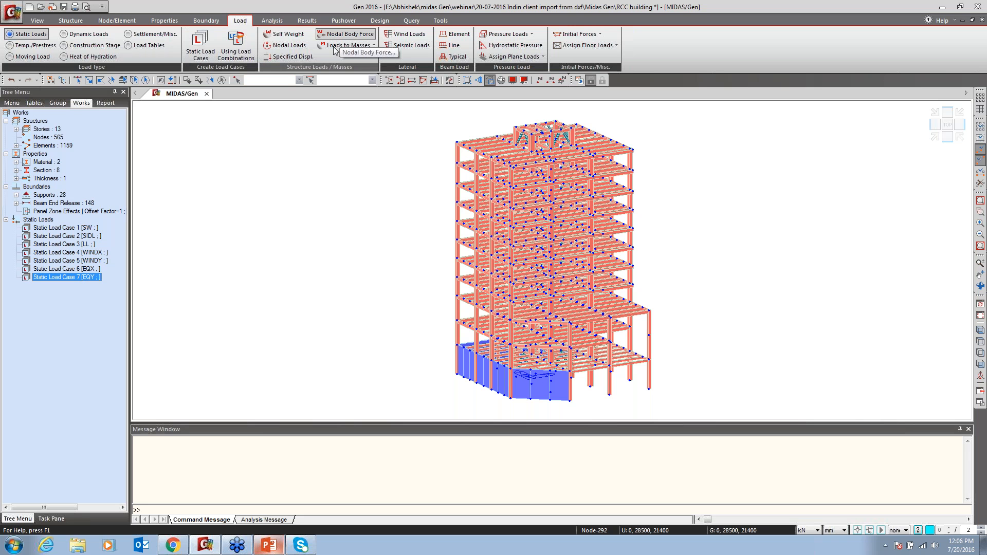
Assign self weight to load case SW with a Z factor of -1, and check its entry in the works tree.
left_click(286, 35)
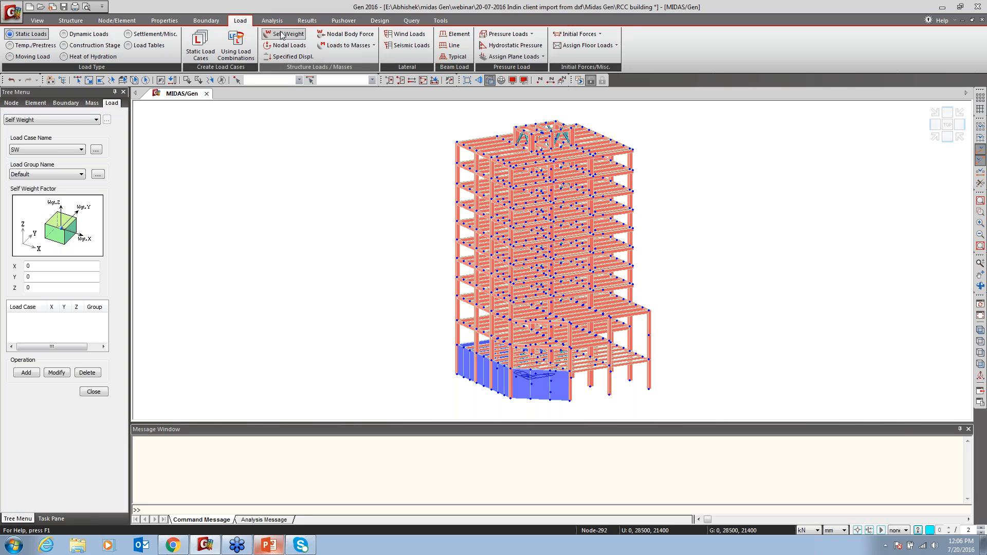
left_click(54, 150)
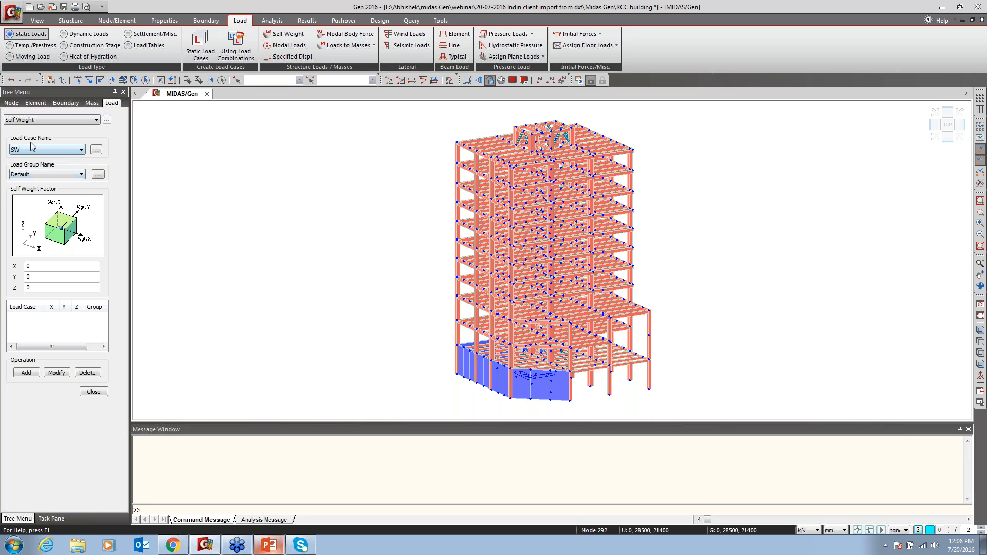
left_click(25, 288)
type("-1")
left_click(26, 373)
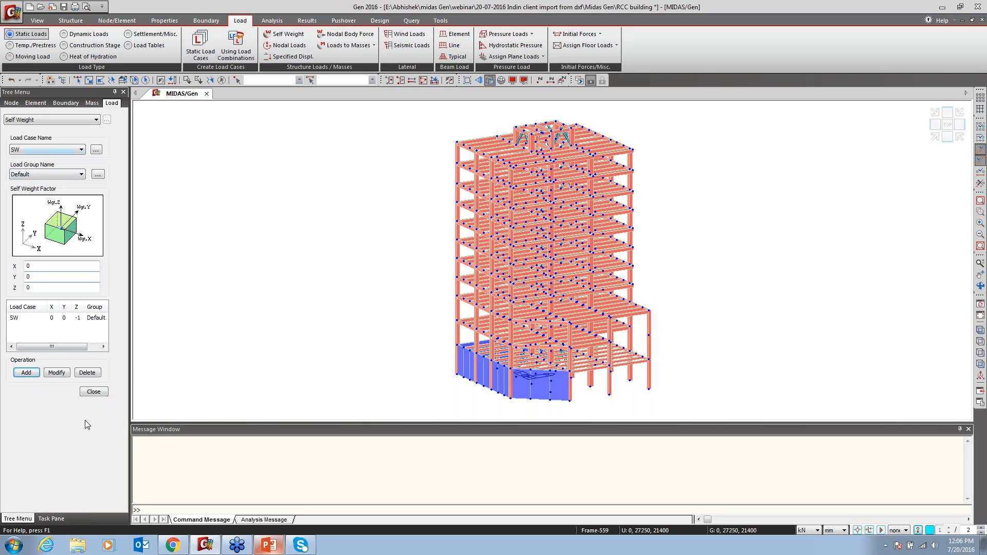
left_click(94, 391)
left_click(45, 238)
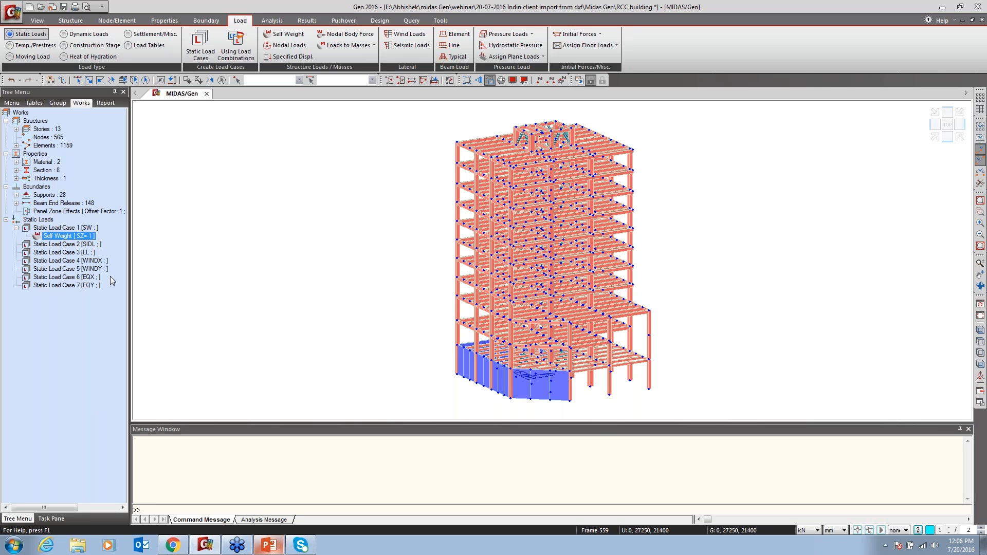
Convert loads to masses in the X, Y directions using SW and SIDL at scale factor 1 and LL at 0.25.
left_click(353, 45)
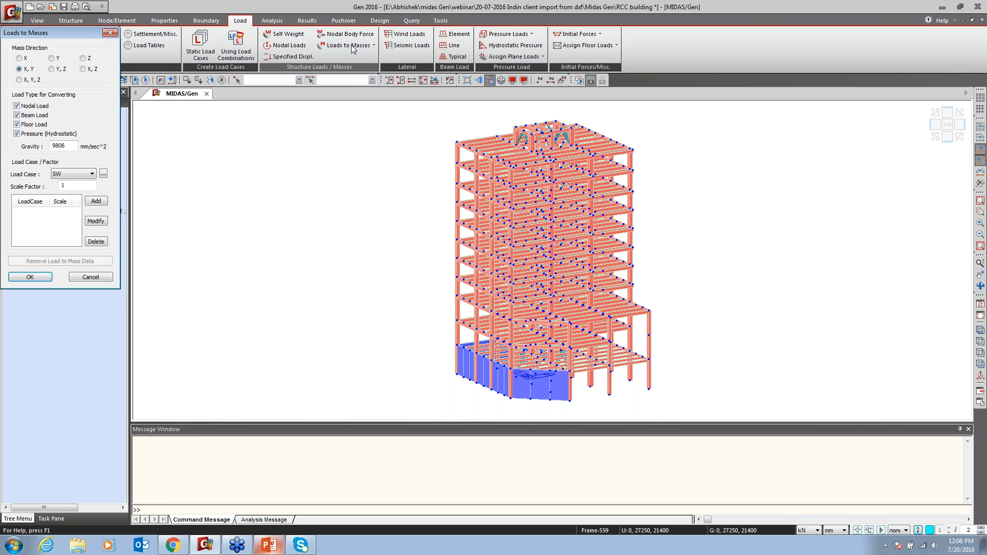
mouse_move(52, 34)
left_mouse_down()
mouse_move(138, 67)
mouse_move(62, 45)
left_mouse_up()
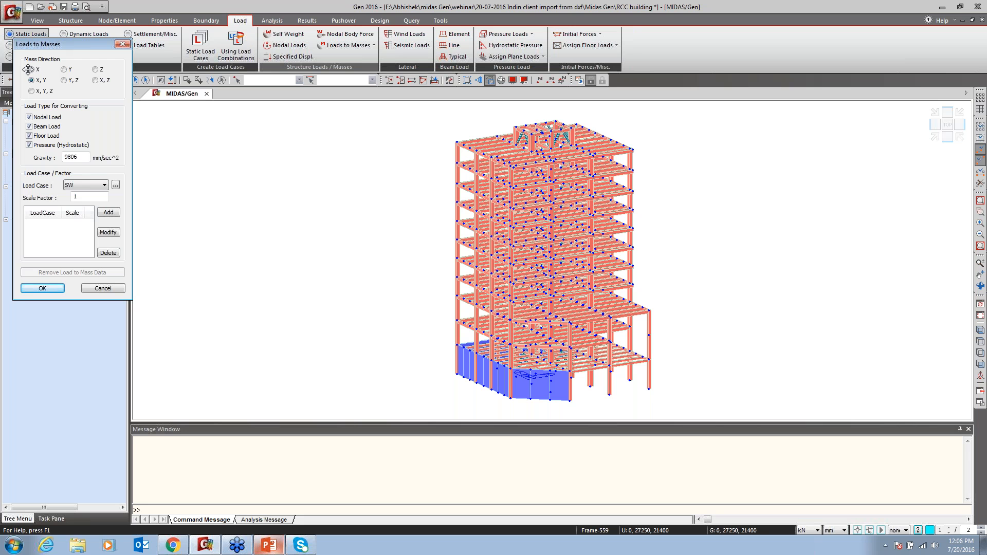
left_click(108, 212)
left_click(104, 185)
left_click(83, 205)
left_click(108, 213)
left_click(102, 185)
left_click(80, 207)
type("0.25")
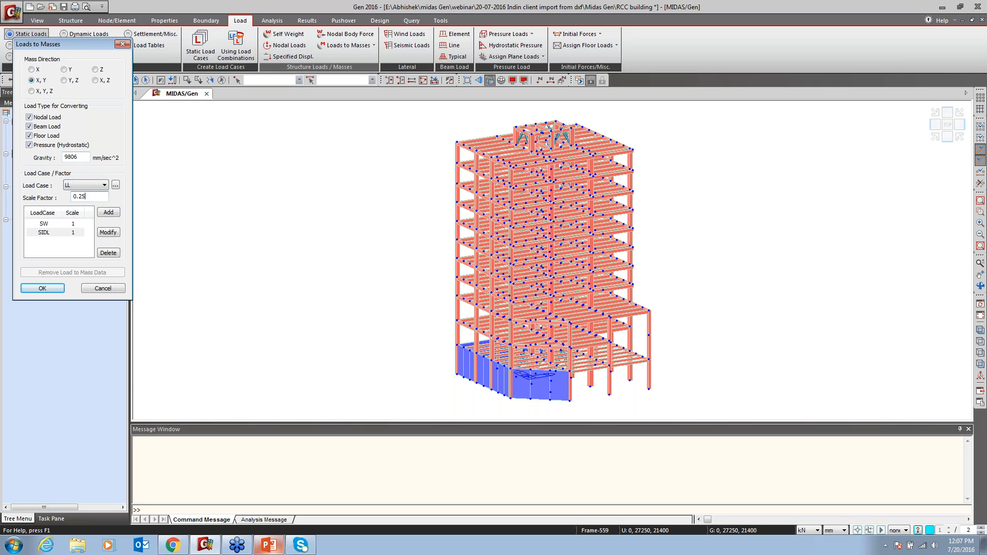
left_click(110, 212)
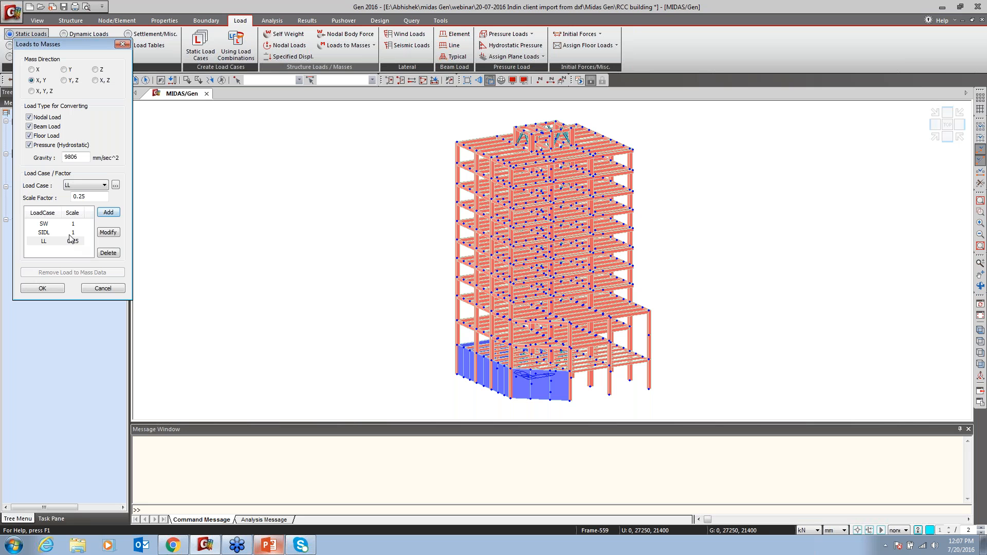
left_click(44, 288)
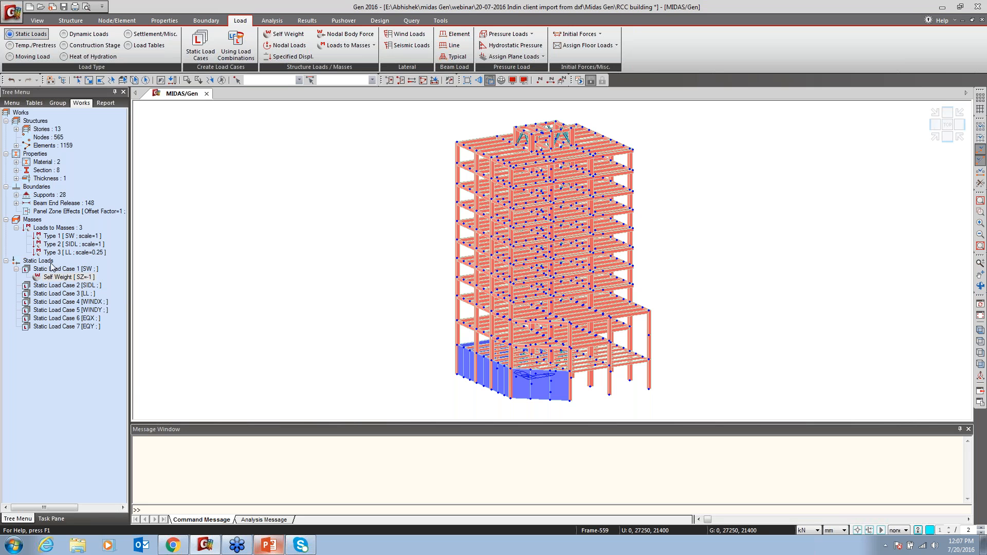
Review the SW, SIDL and LL load-to-mass entries and the static load case list, checking SIDL and LL.
left_click(50, 236)
left_click(51, 245)
left_click(53, 253)
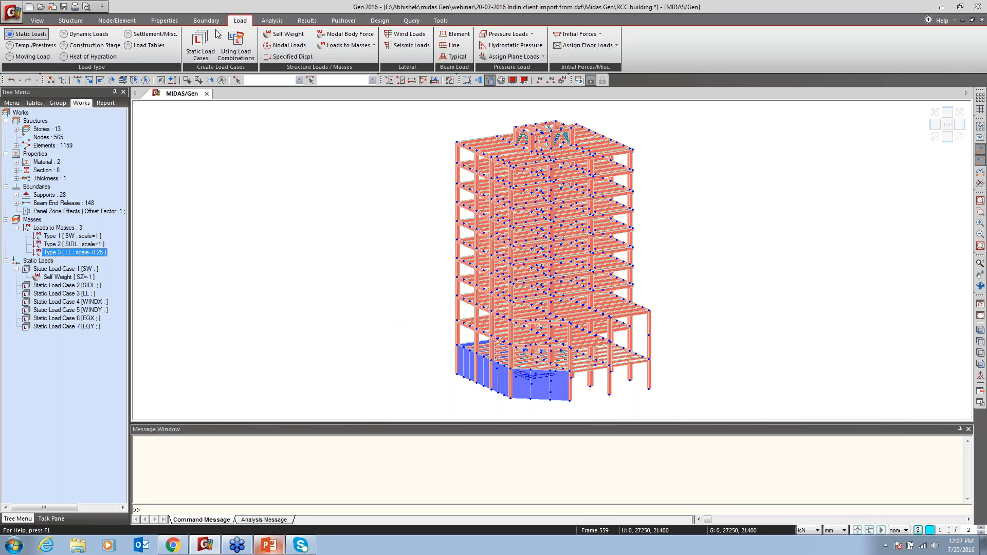
left_click(200, 55)
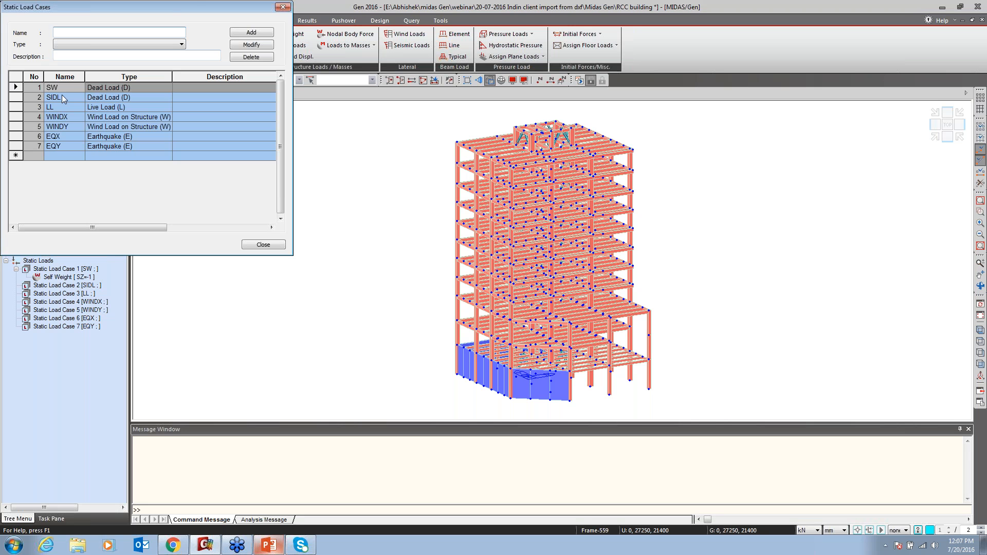
left_click_drag(188, 9, 664, 42)
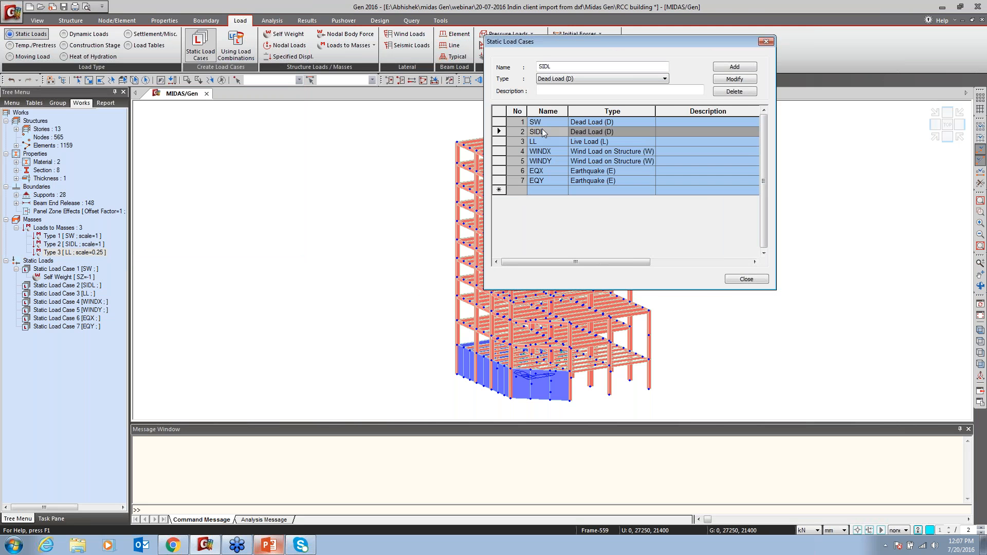
left_click(540, 141)
left_click(746, 279)
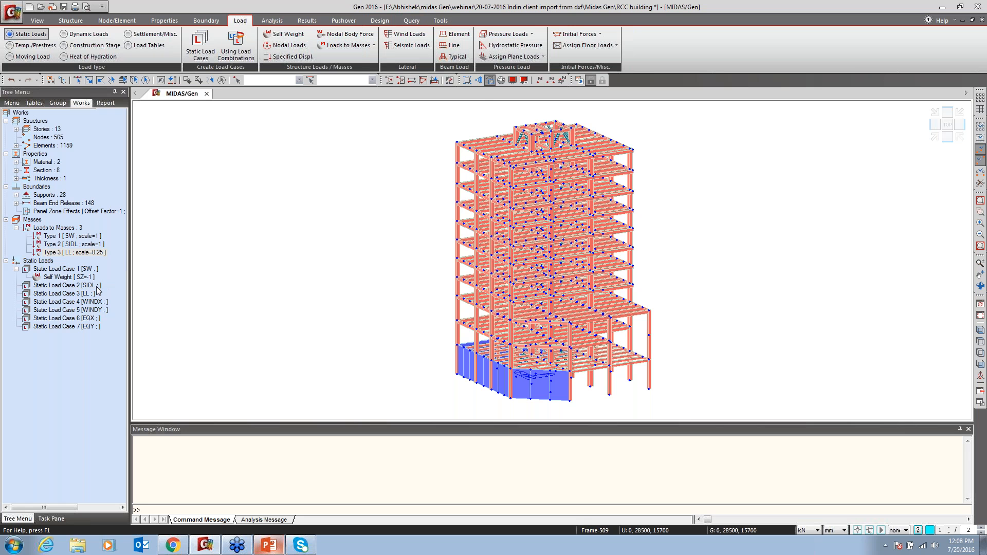
Isolate the beams by activating only elements with sections B450X600, PB250X450 and B300X600.
left_click(16, 171)
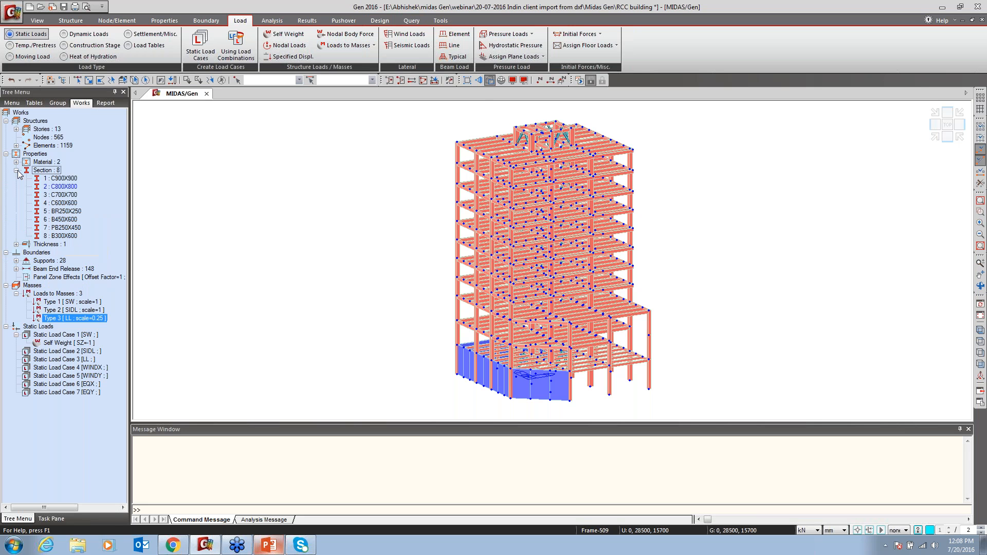
left_click(67, 227)
left_click(64, 220, "ctrl")
left_click(71, 236, "ctrl")
right_click(70, 236)
left_click(93, 242)
left_click(389, 80)
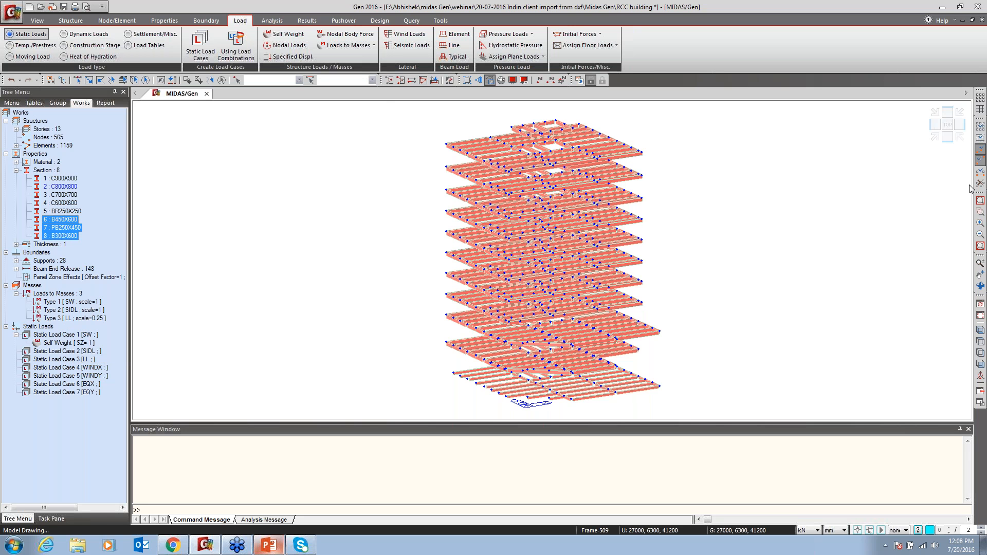
Window-select the beams of all floors below the main roof level in front view, and return to an isometric view.
left_click(947, 136)
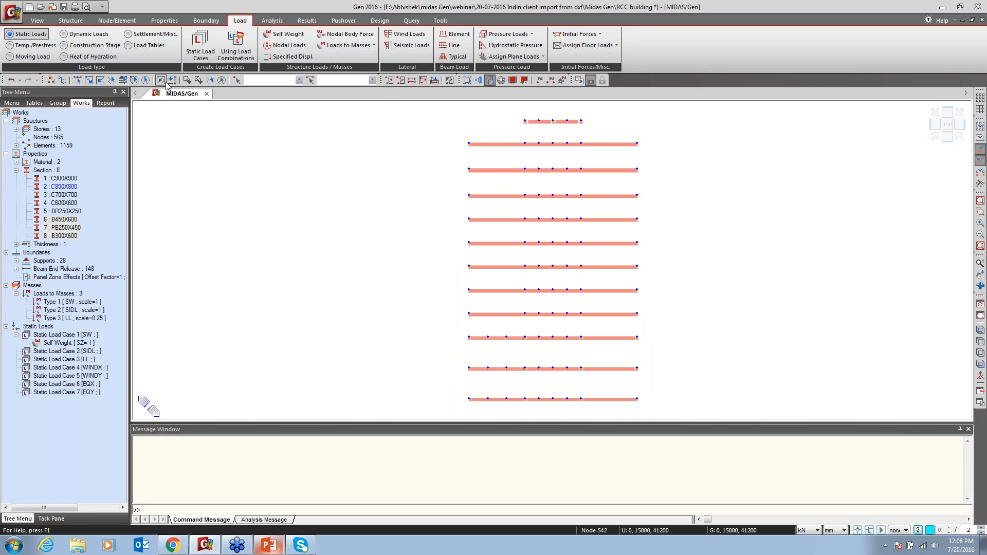
left_click(77, 80)
left_click_drag(684, 171, 466, 410)
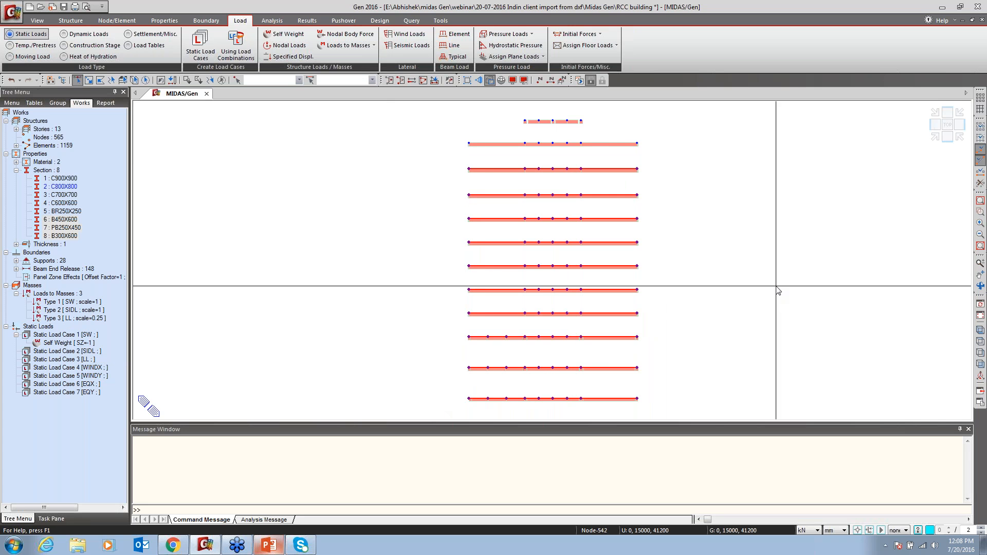
left_click(981, 329)
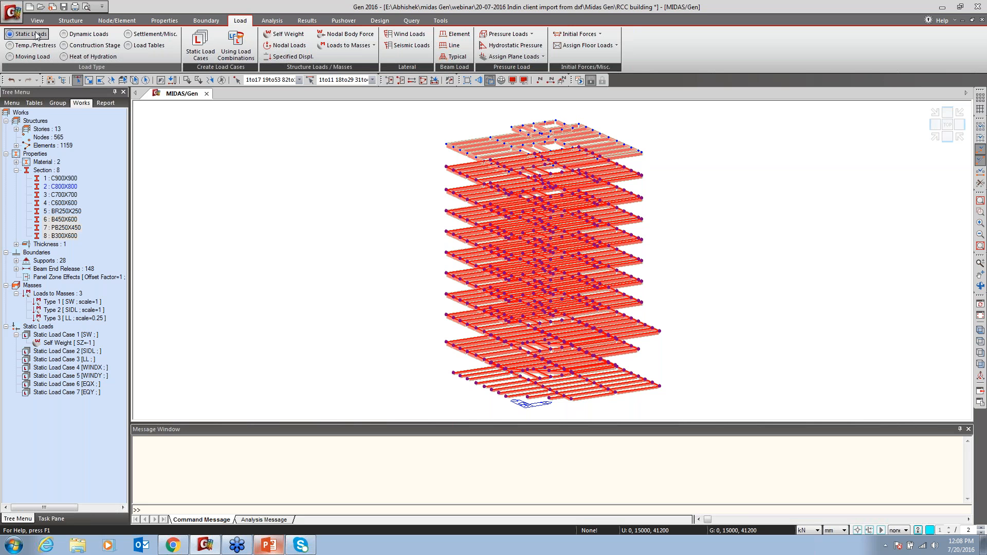
Apply a uniform element beam load of -12 kN/m in Global Z to the selected floor beams under SIDL, using the Replace option.
left_click(455, 34)
left_click(40, 142)
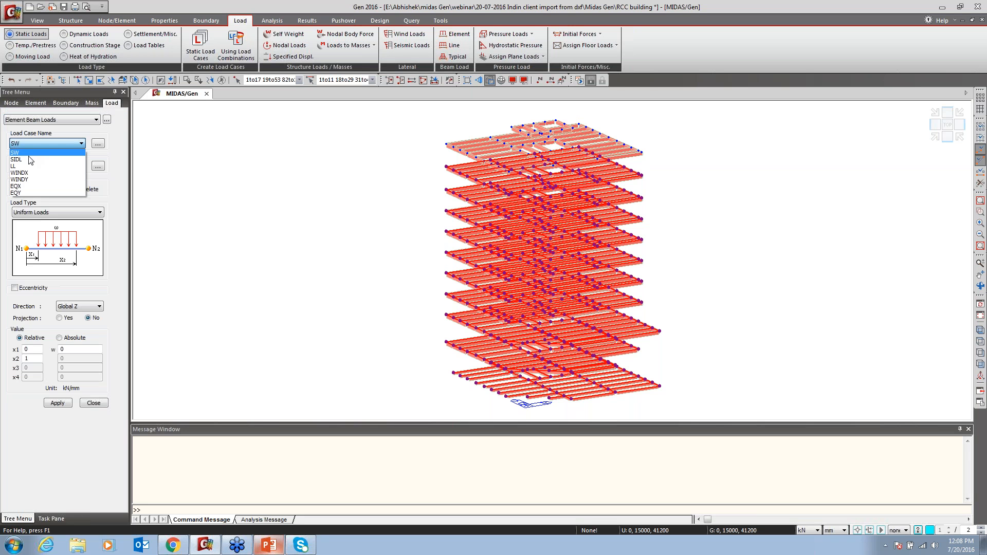
left_click(52, 191)
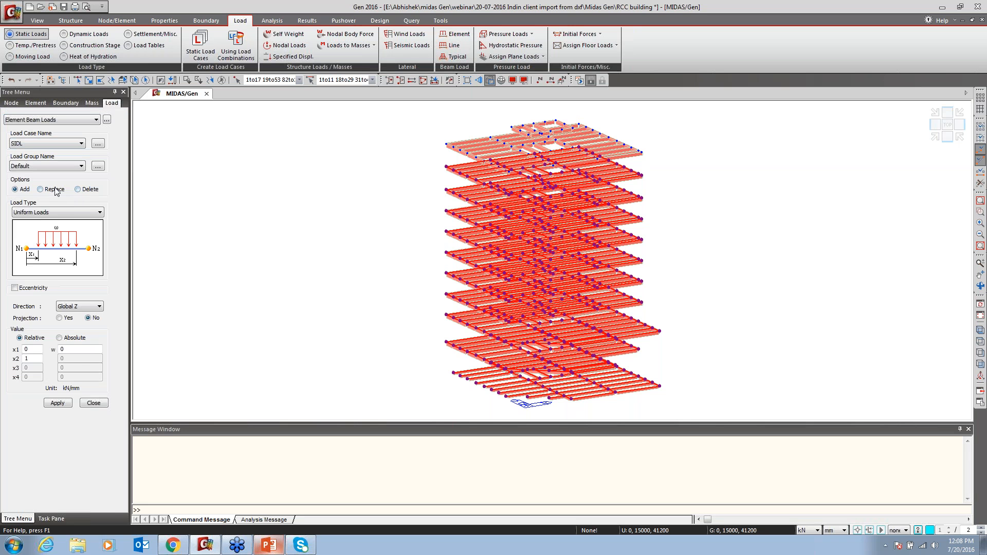
left_click(77, 352)
type("-12")
left_click(839, 531)
left_click(832, 508)
left_click(60, 405)
left_click(59, 403)
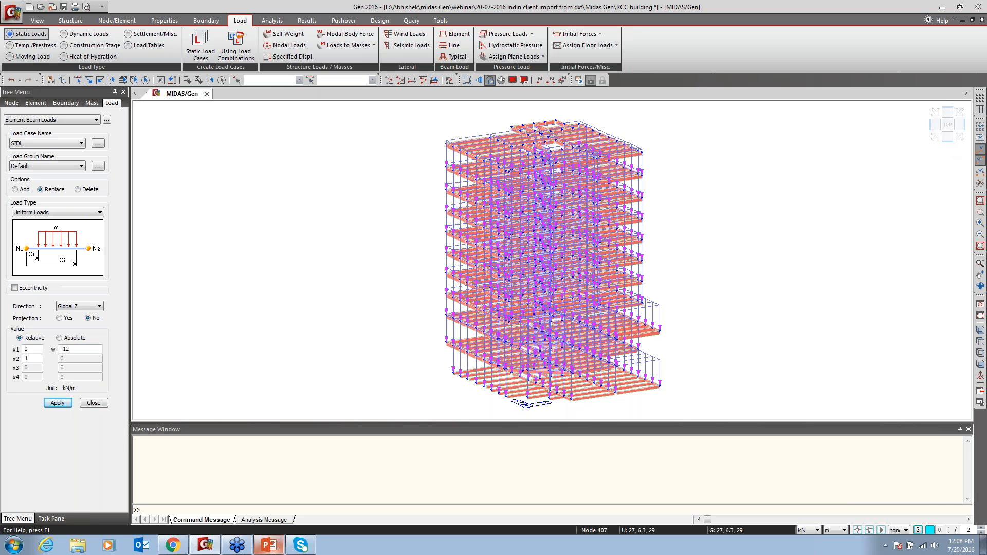
Activate only the beams of the main roof level, directly below the small top structure, and show them in plan.
left_click(948, 140)
left_click(77, 80)
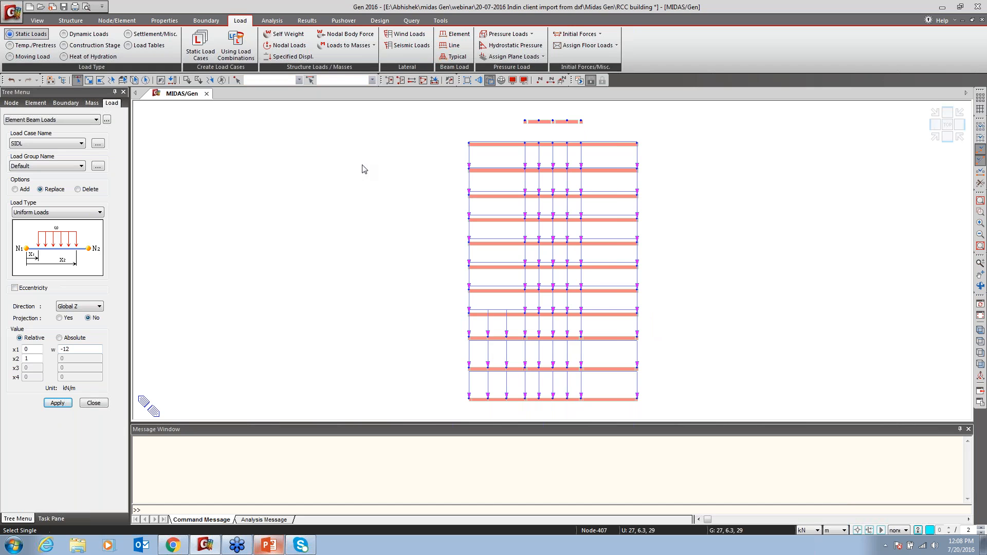
left_click_drag(654, 131, 441, 154)
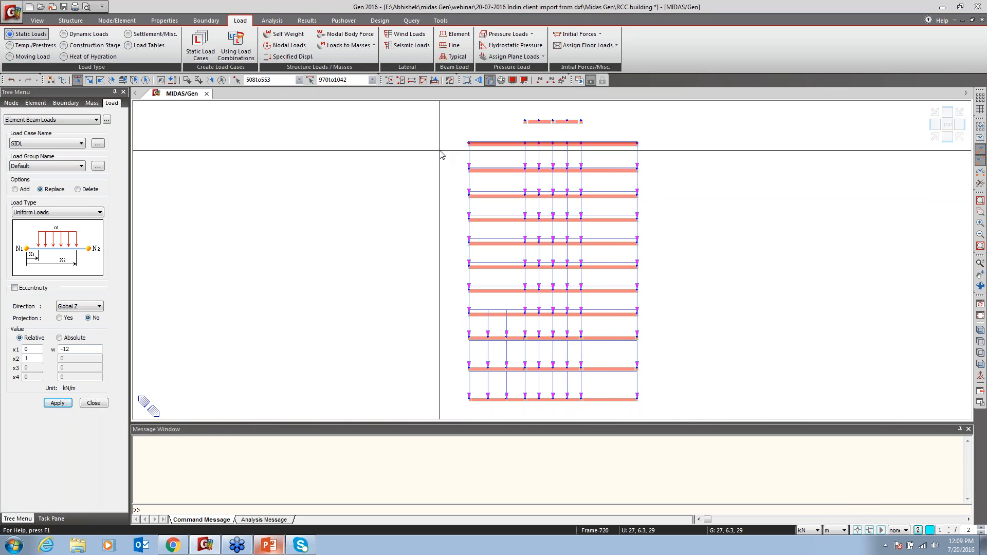
key("F2")
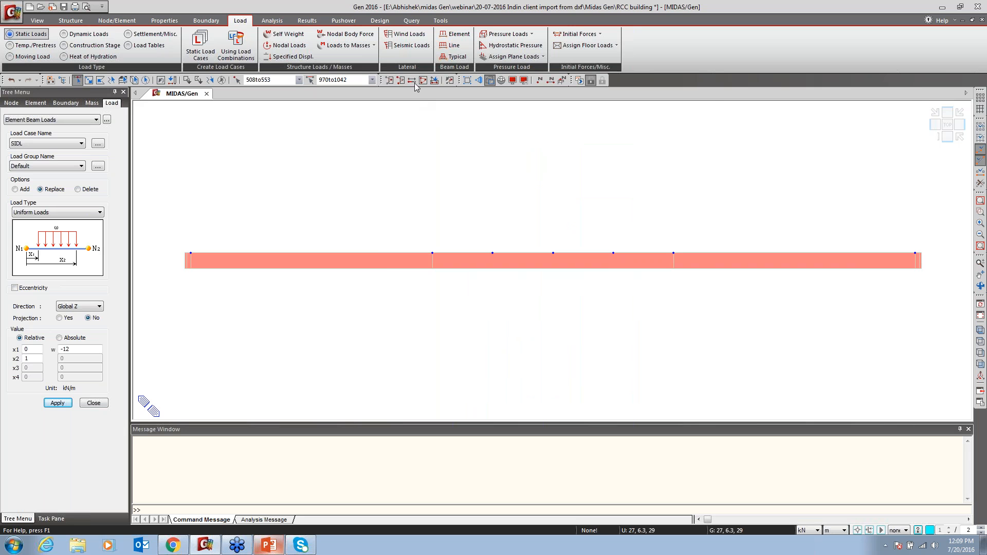
left_click(948, 126)
Window-select the perimeter beams on all four sides of the roof plan, including the edge row beside the overhang.
left_click_drag(747, 111, 793, 251)
left_click_drag(709, 110, 763, 409)
middle_click_drag(617, 363, 684, 311)
left_click_drag(436, 342, 797, 384)
middle_click_drag(591, 206, 599, 255)
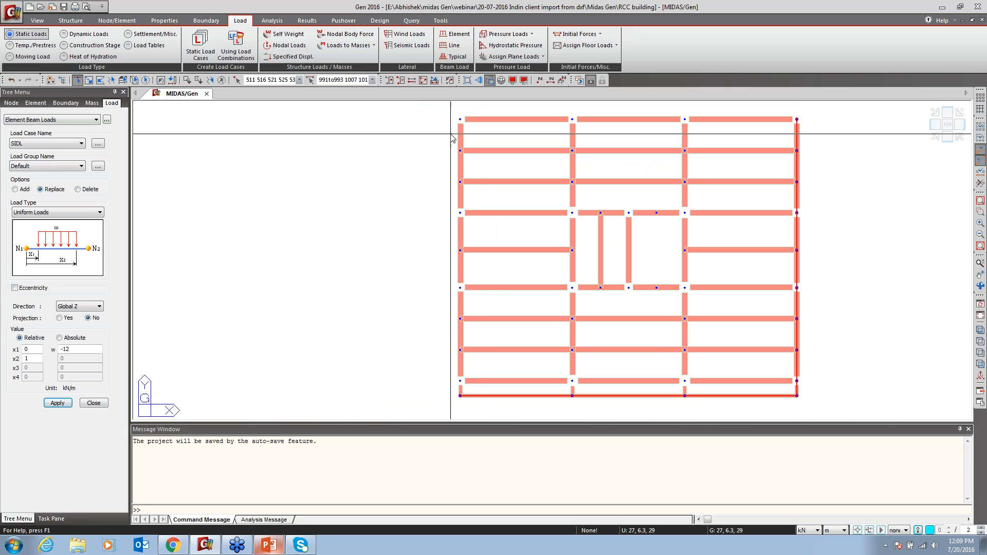
left_click_drag(448, 115, 467, 415)
left_click_drag(441, 109, 822, 133)
left_click_drag(446, 363, 826, 398)
left_click(539, 309)
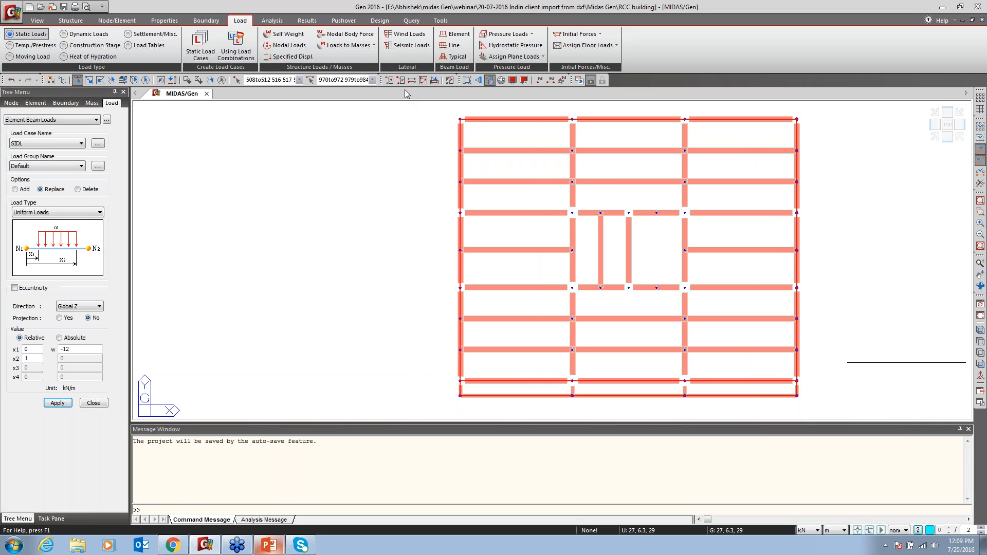
Remove the outer overhang beams from the selection and apply the uniform -12 kN/m SIDL load to the remaining perimeter beams.
left_click(186, 80)
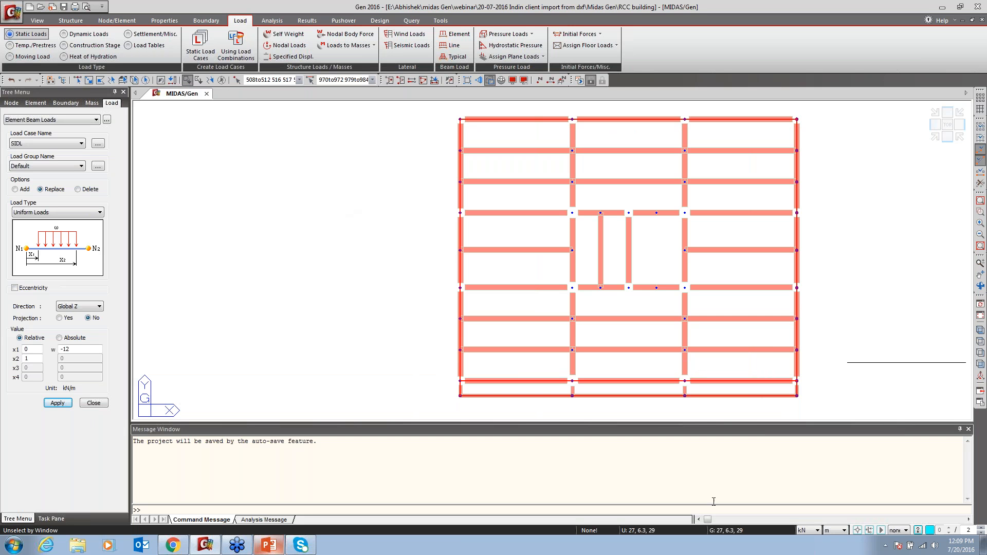
left_click_drag(810, 389, 445, 406)
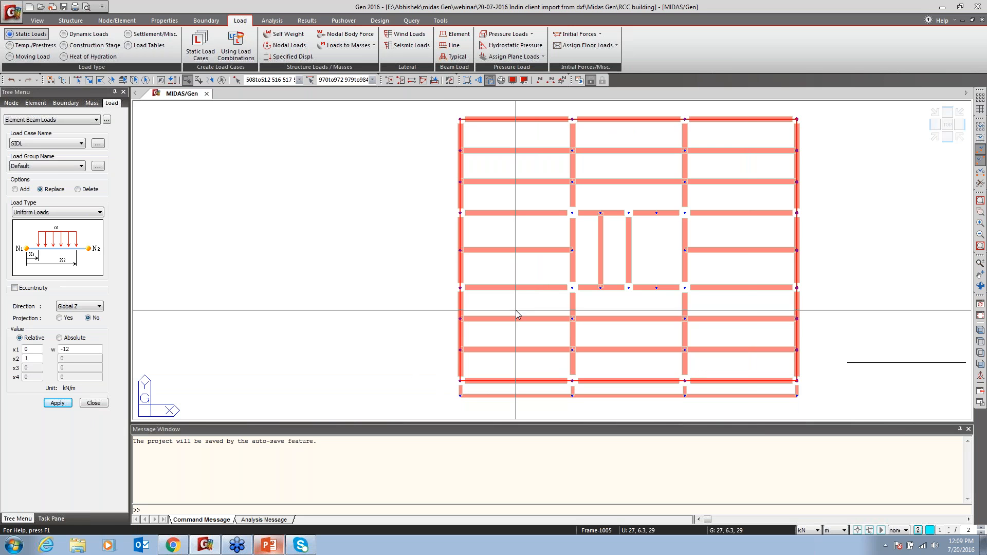
key("Escape")
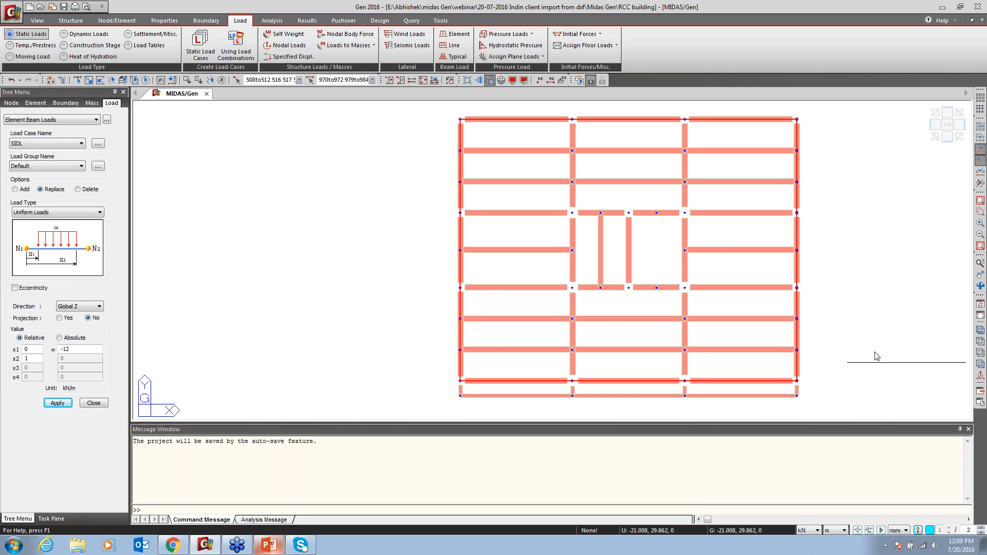
left_click(979, 339)
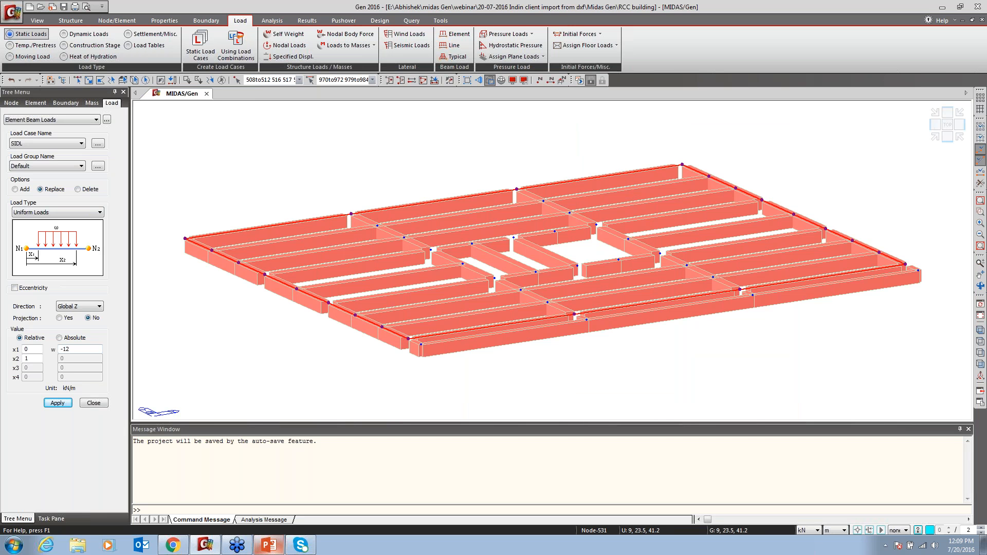
left_click(57, 402)
left_click(94, 403)
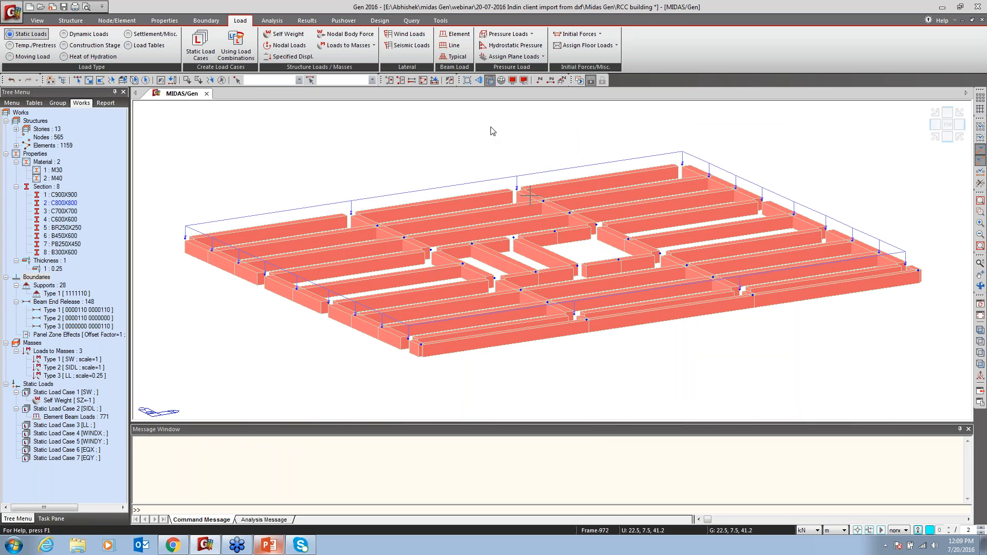
Reactivate the whole model and set the length unit to mm.
left_click(423, 81)
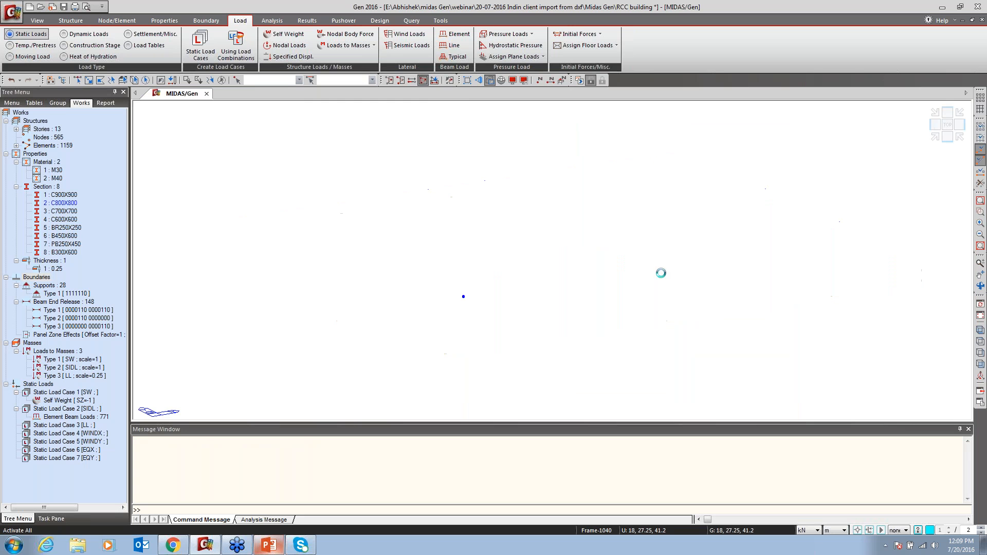
left_click(834, 530)
left_click(830, 510)
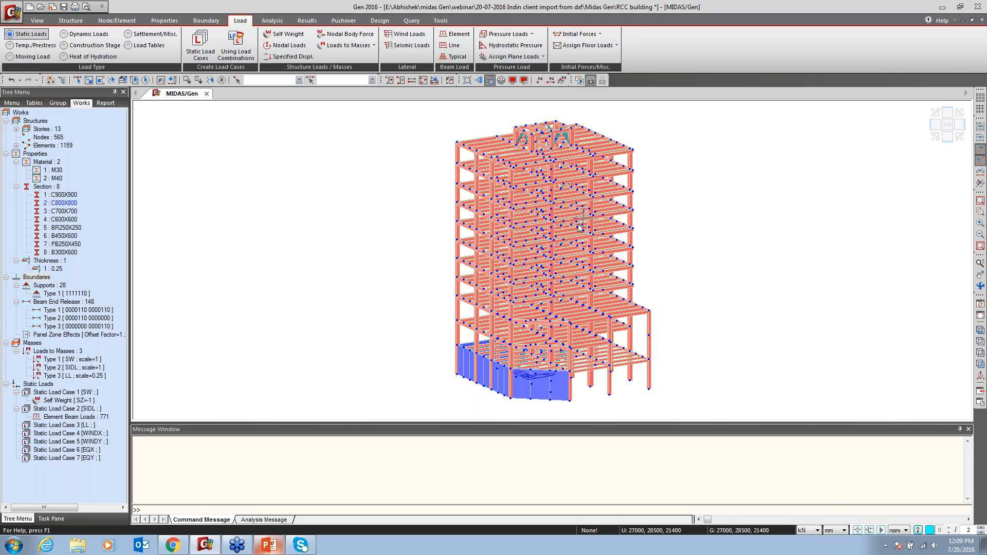
Select the edge beam at the roof's outer corner and switch the model from solid to wireframe display.
mouse_move(453, 302)
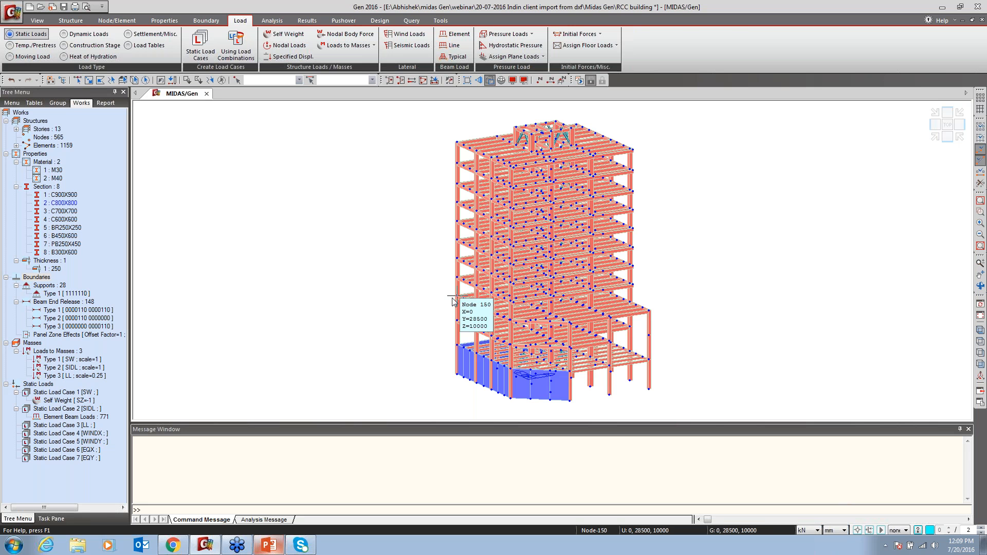
left_click(980, 212)
left_click_drag(514, 132, 441, 175)
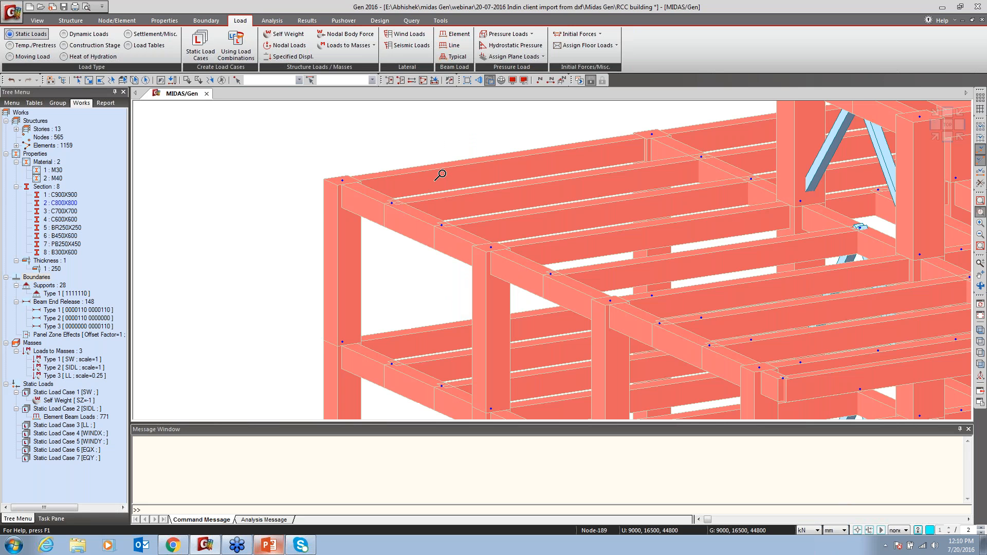
middle_click_drag(531, 201, 630, 213)
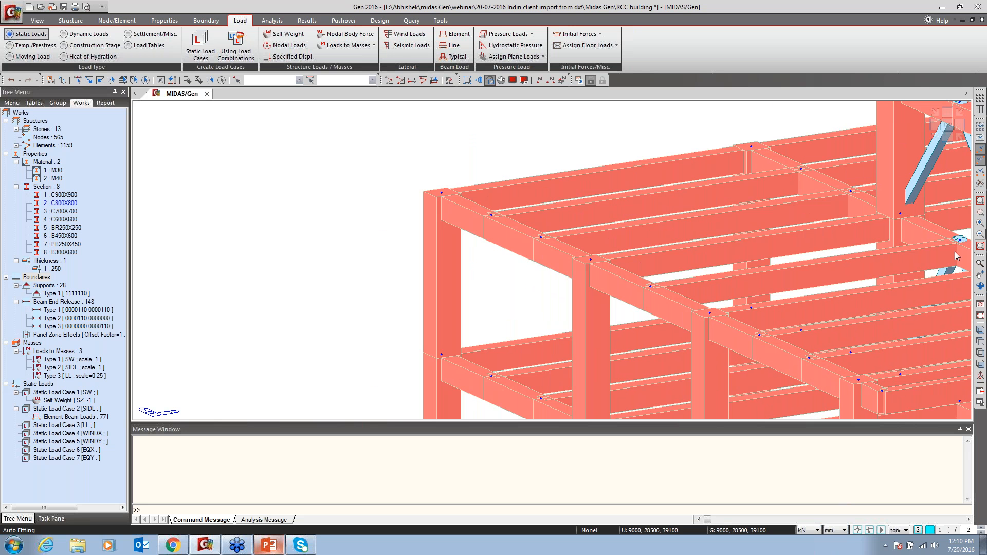
key("Escape")
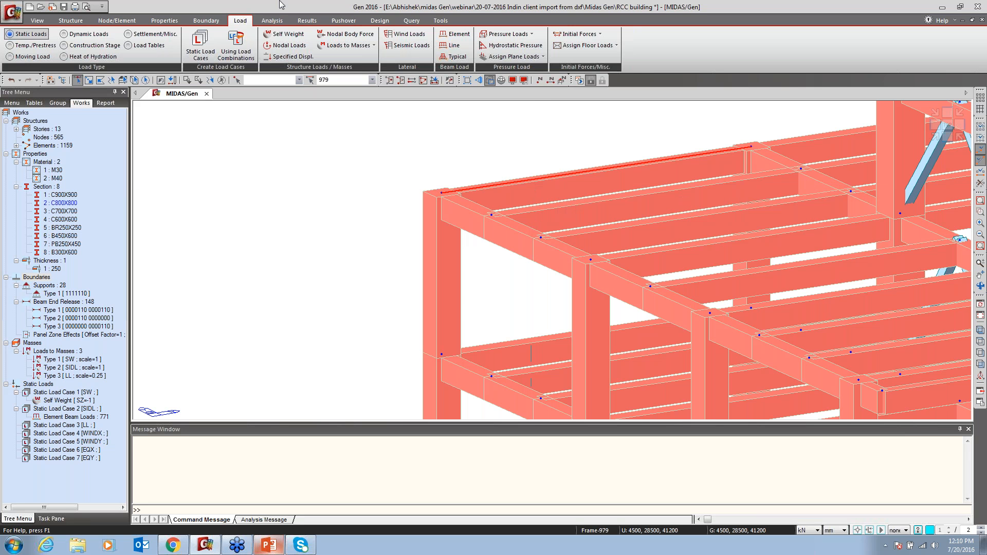
left_click(490, 81)
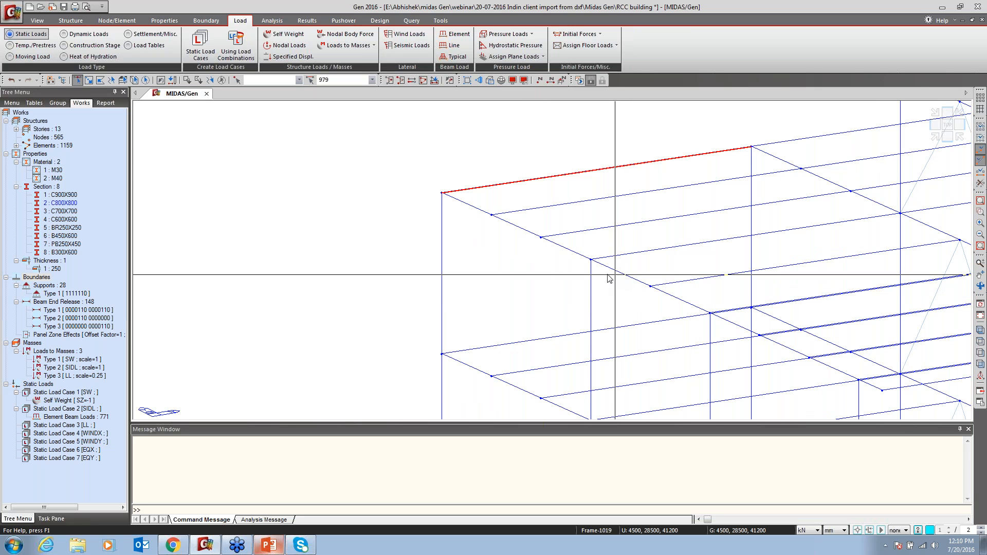
Examine the element beam load options and load types, including concentrated forces and moments/torsions, without applying a load.
left_click(459, 36)
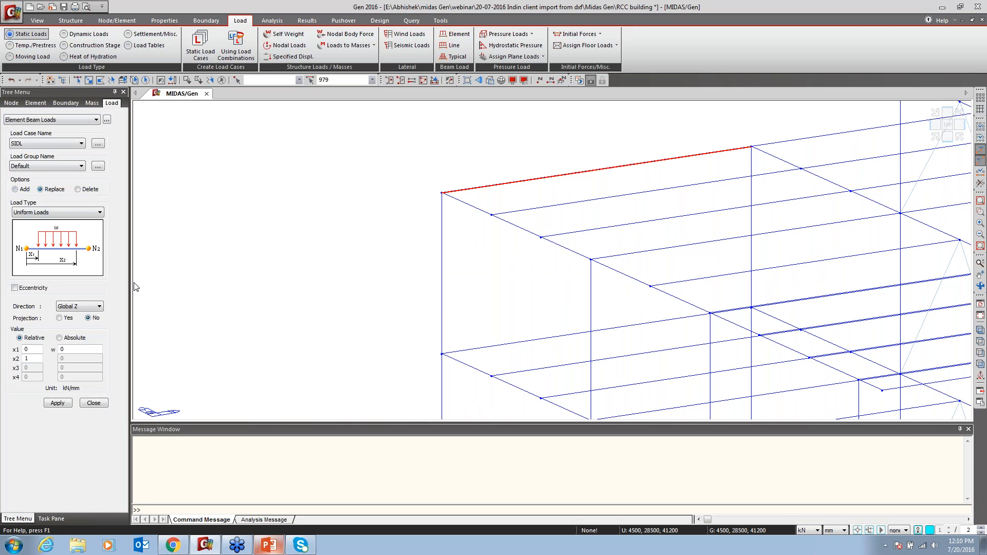
left_click(78, 190)
left_click(46, 190)
left_click(56, 212)
left_click(46, 221)
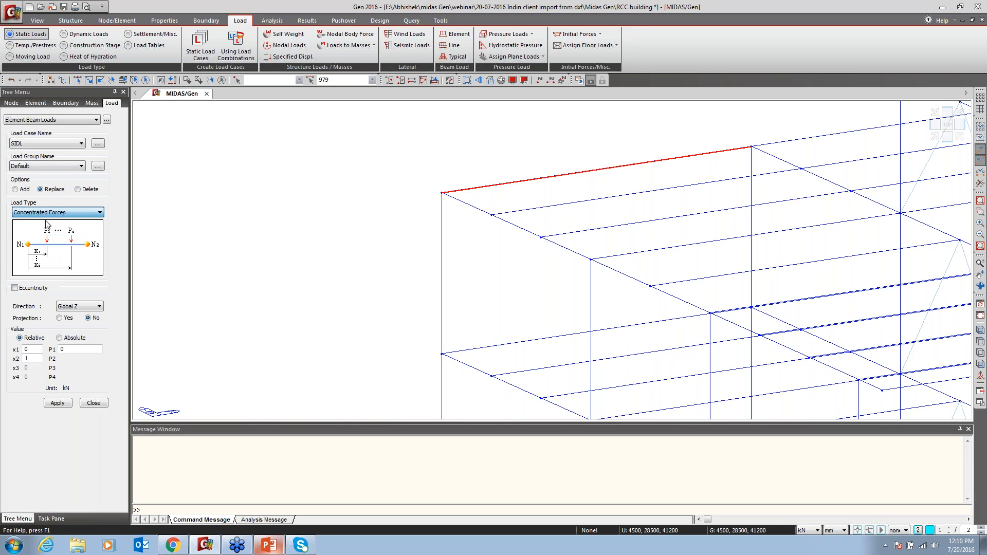
left_click(57, 212)
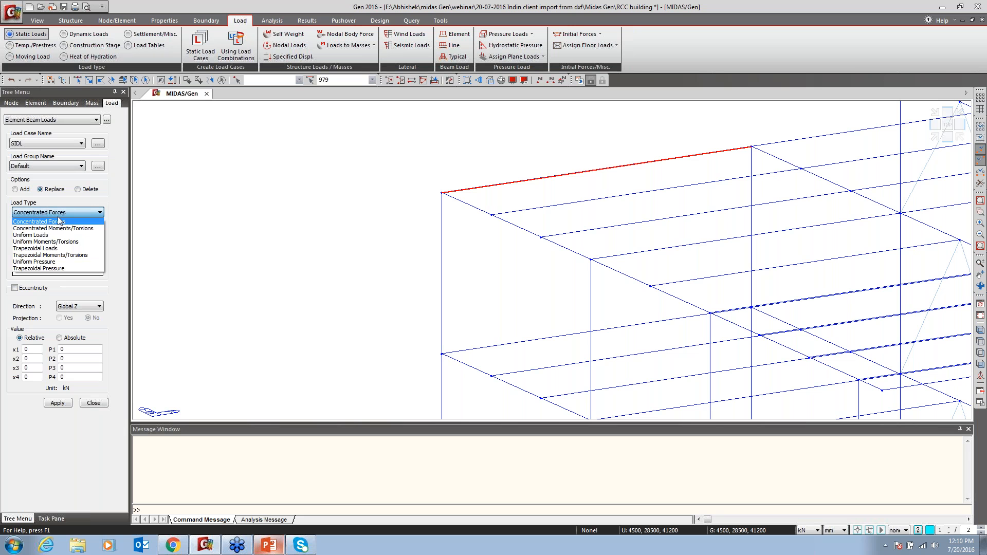
left_click(57, 229)
left_click(57, 212)
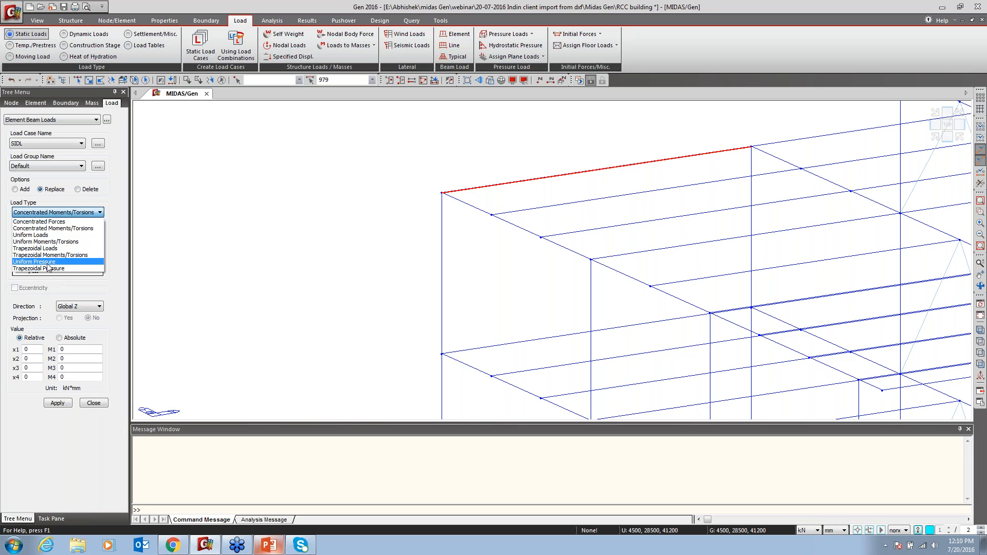
left_click(58, 213)
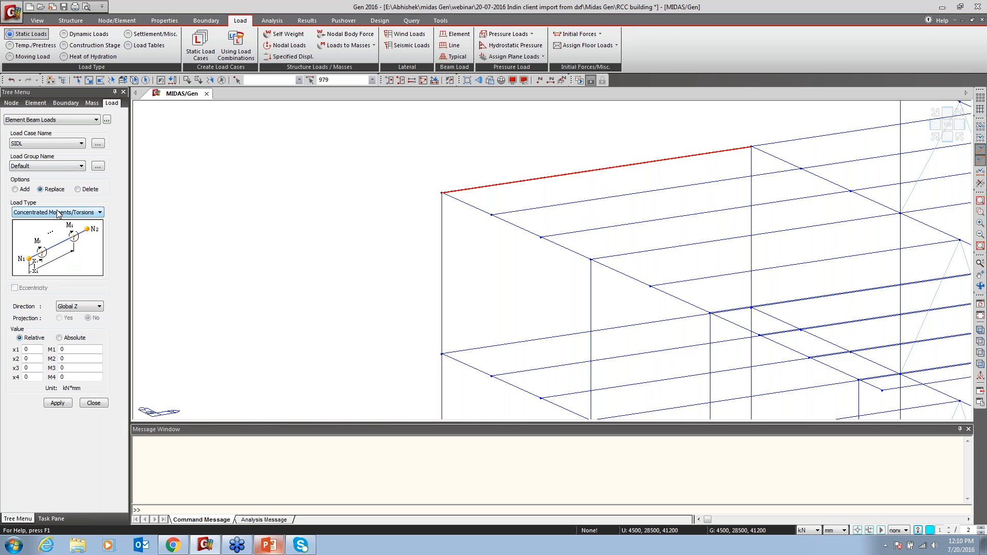
left_click(94, 403)
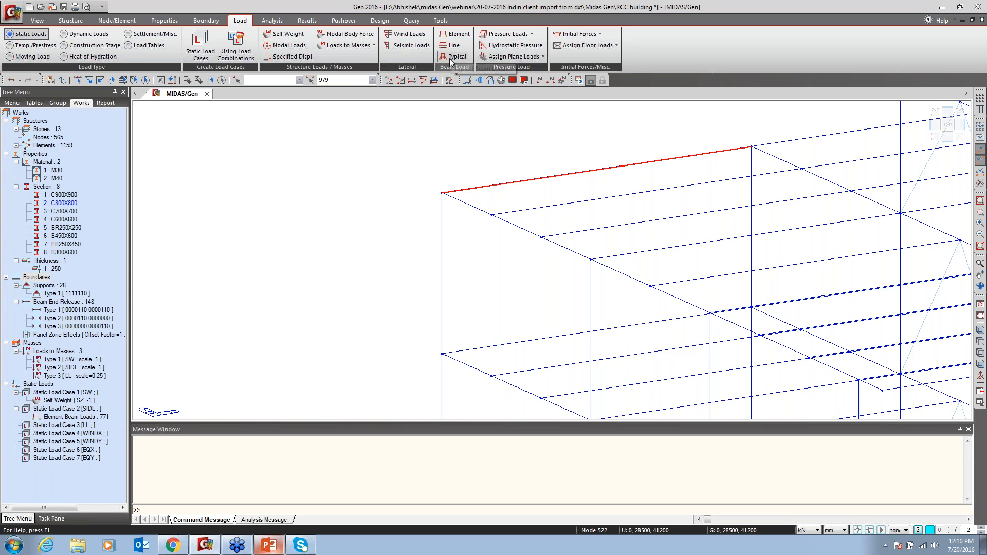
Review the available typical beam load types without applying any, and clear the beam selection.
left_click(453, 56)
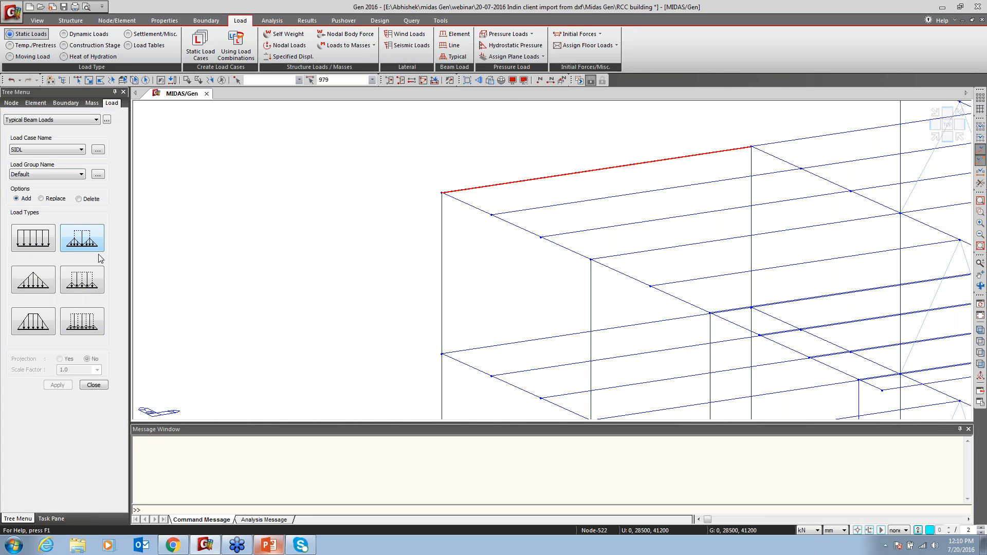
left_click(94, 386)
left_click(221, 81)
Open the table of element beam loads assigned to the SIDL load case.
left_click(61, 417)
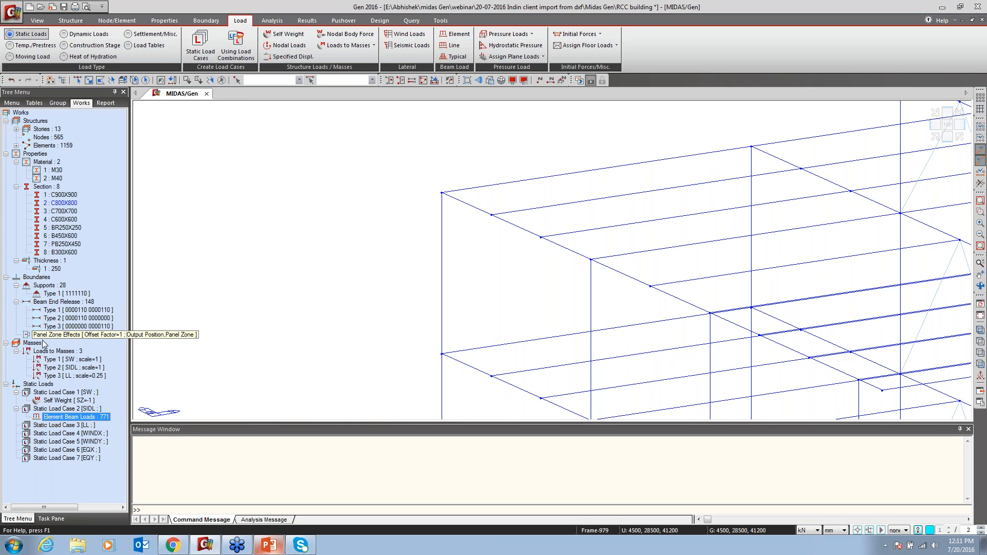
right_click(73, 414)
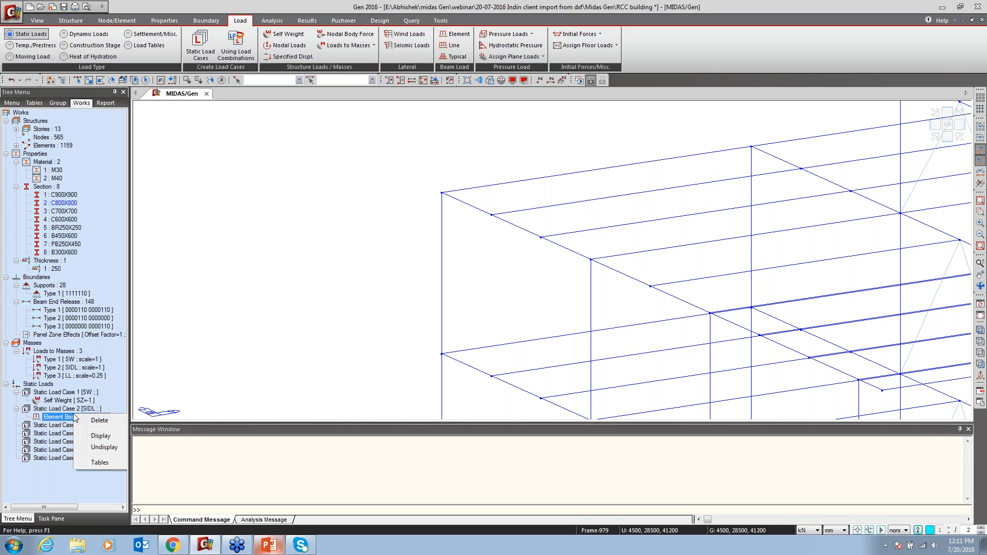
left_click(99, 463)
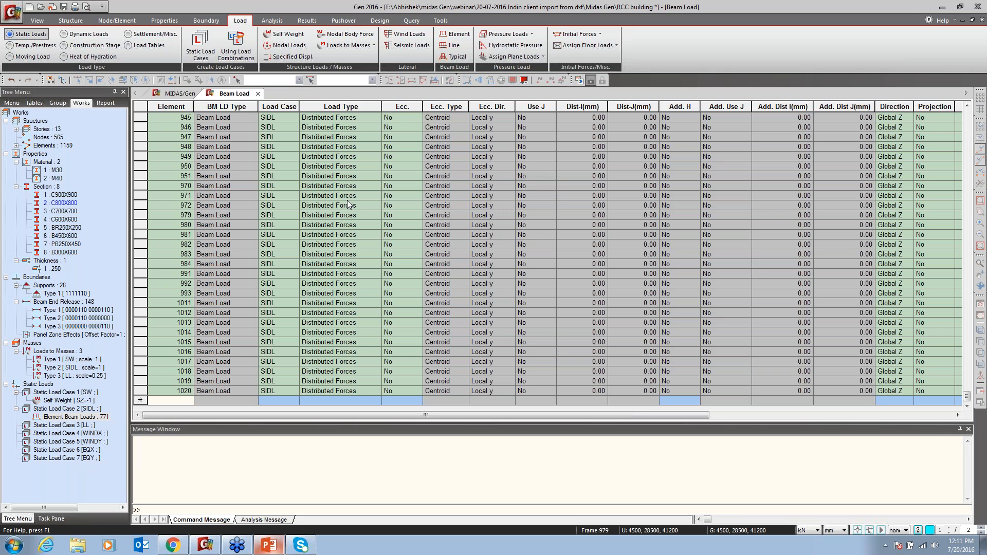
left_click(174, 119)
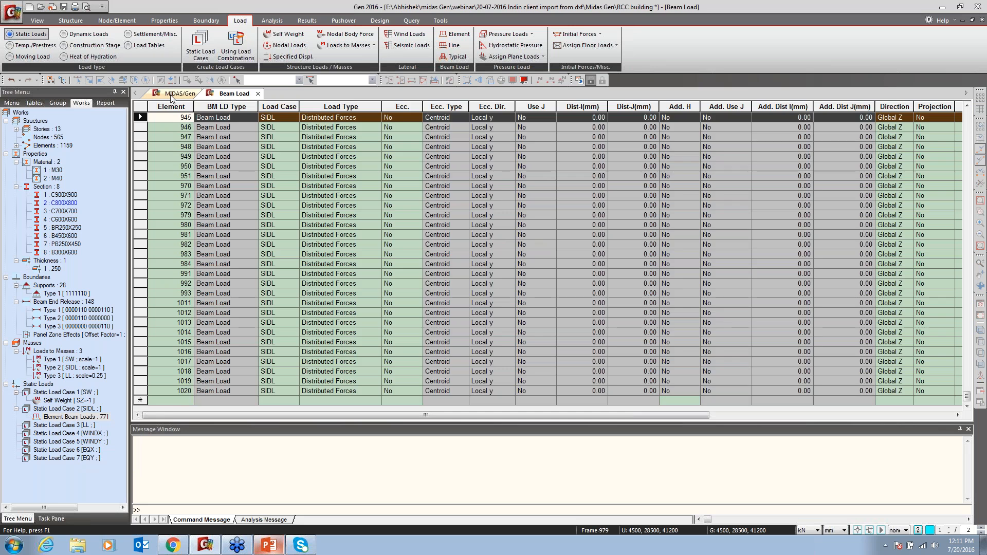
Pick a beam in the full model view and find its row, element 888, in the beam load table.
left_click(179, 93)
left_click(980, 202)
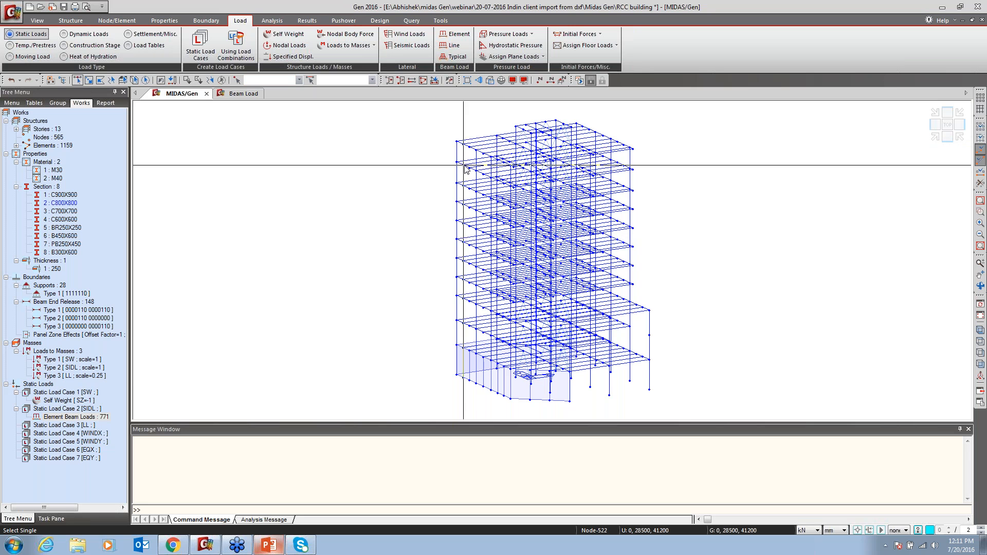
left_click(235, 95)
scroll(222, 219, "up", 3)
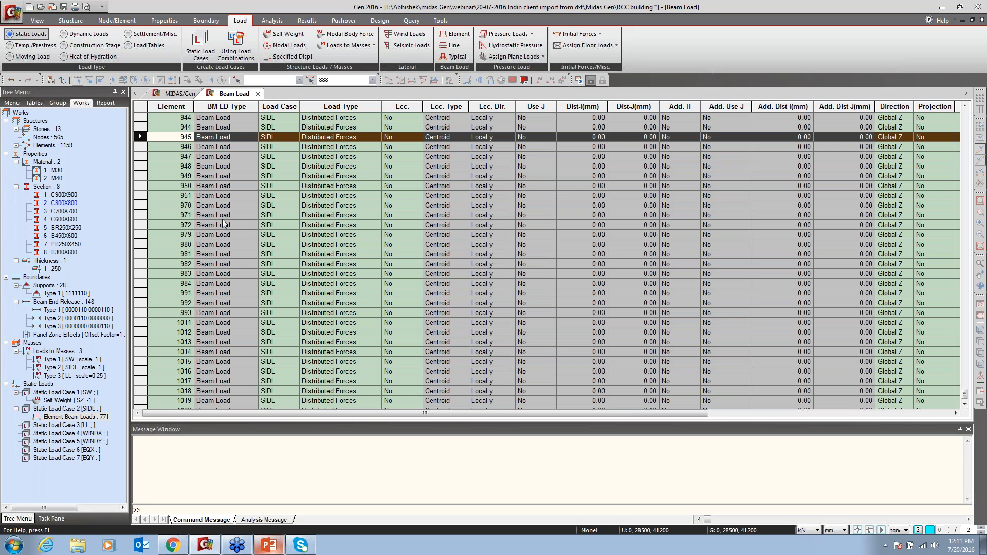
scroll(180, 182, "up", 2)
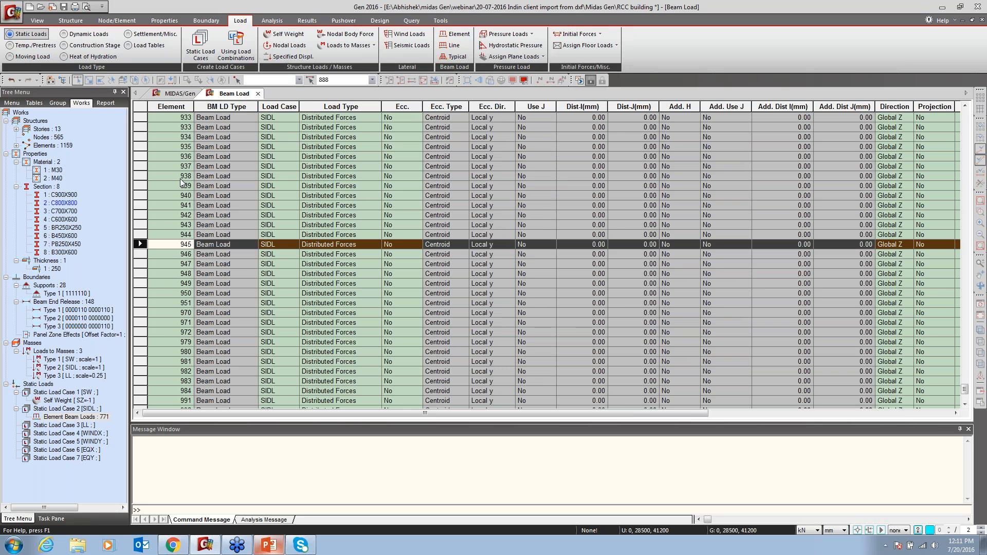
scroll(180, 182, "up", 15)
left_click(324, 80)
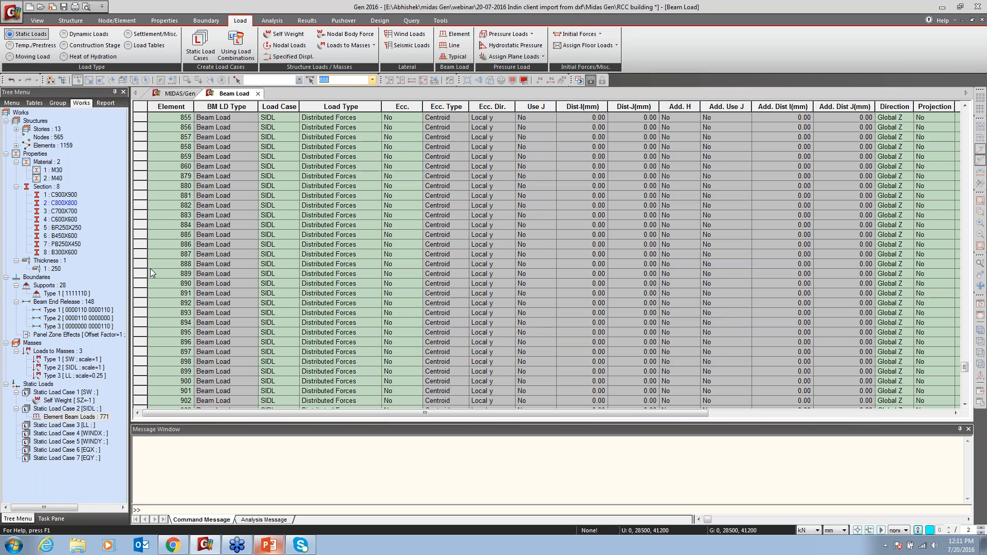
left_click(141, 263)
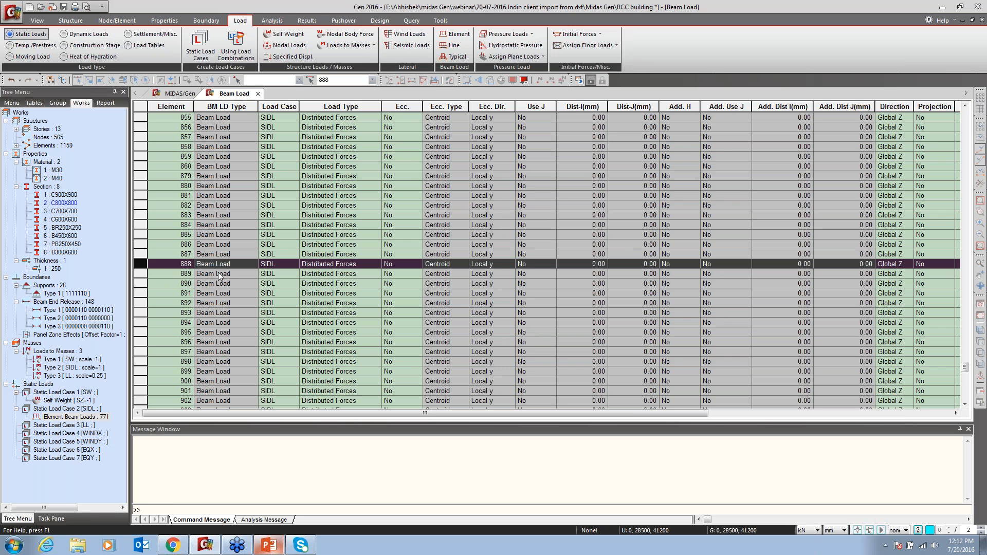
left_click(296, 268)
double_click(295, 264)
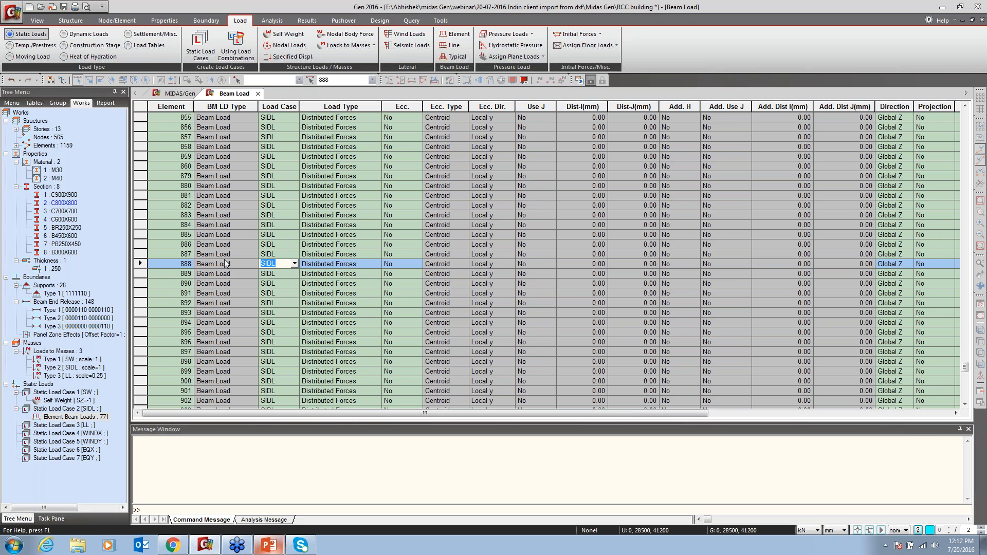
Check the P1 load values in the beam load table and set the length unit to m.
left_click_drag(520, 412, 704, 393)
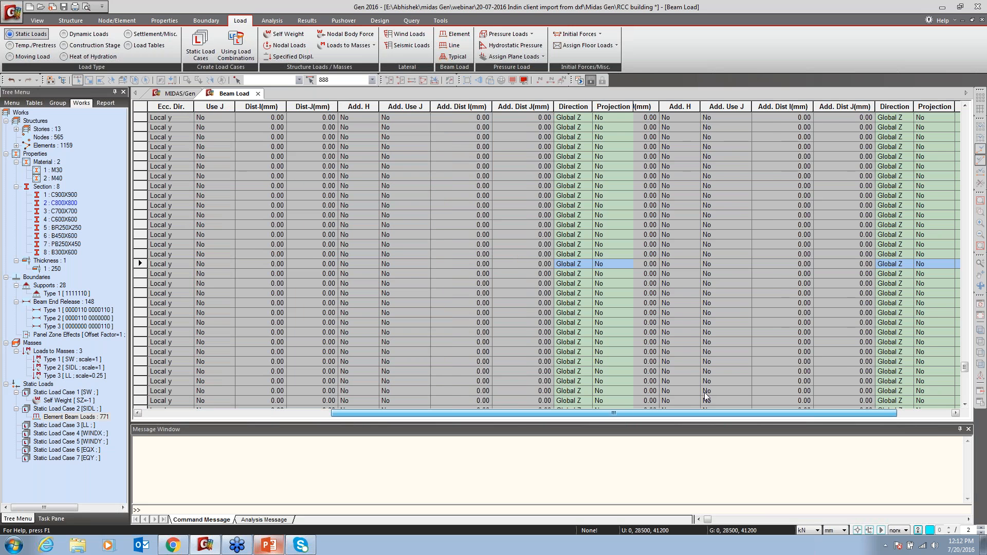
left_click_drag(520, 414, 599, 408)
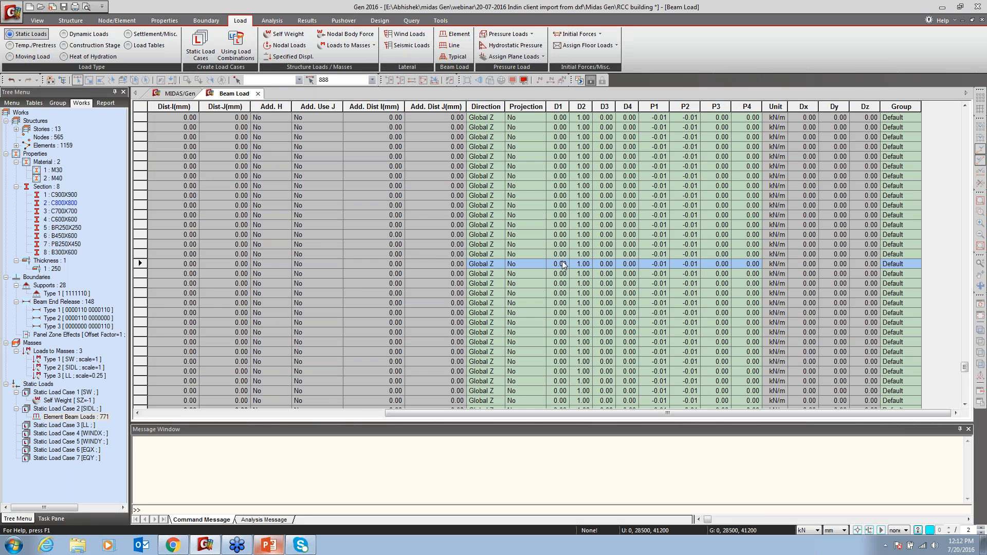
left_click(658, 263)
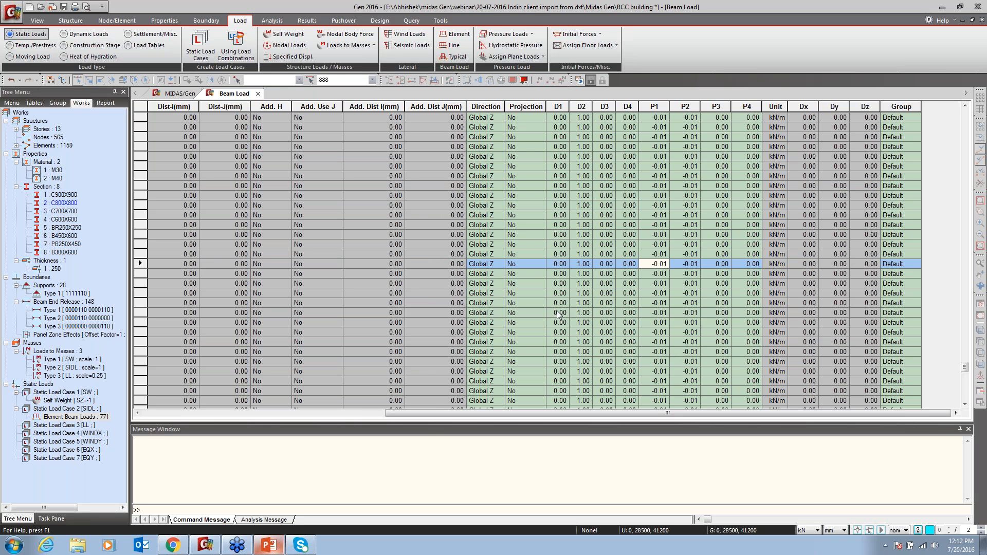
left_click(838, 530)
left_click(836, 512)
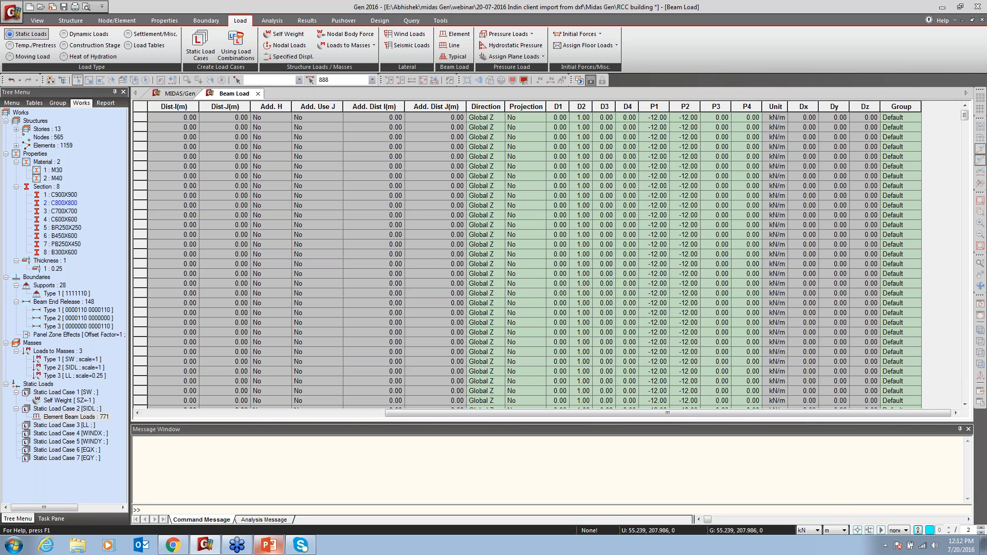
left_click(658, 264)
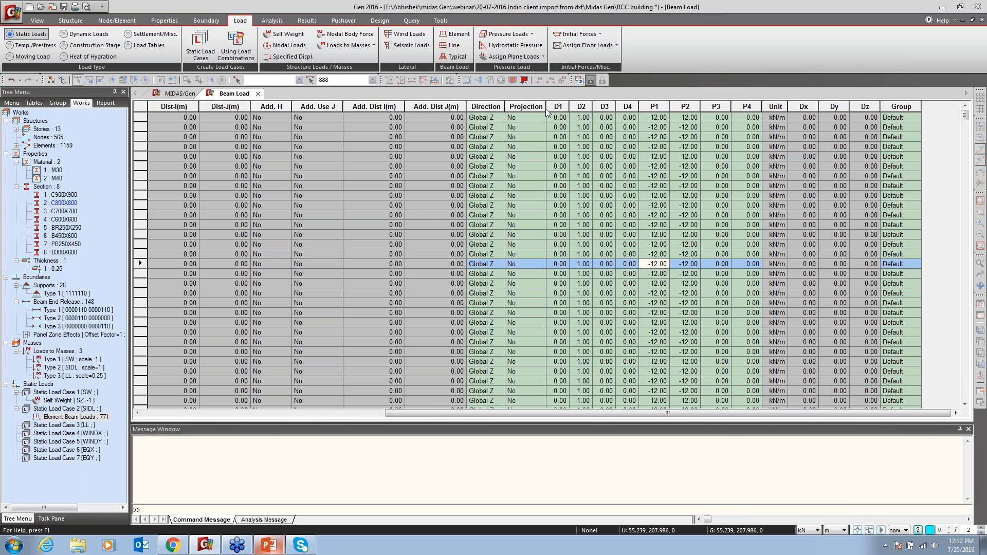
left_click(257, 94)
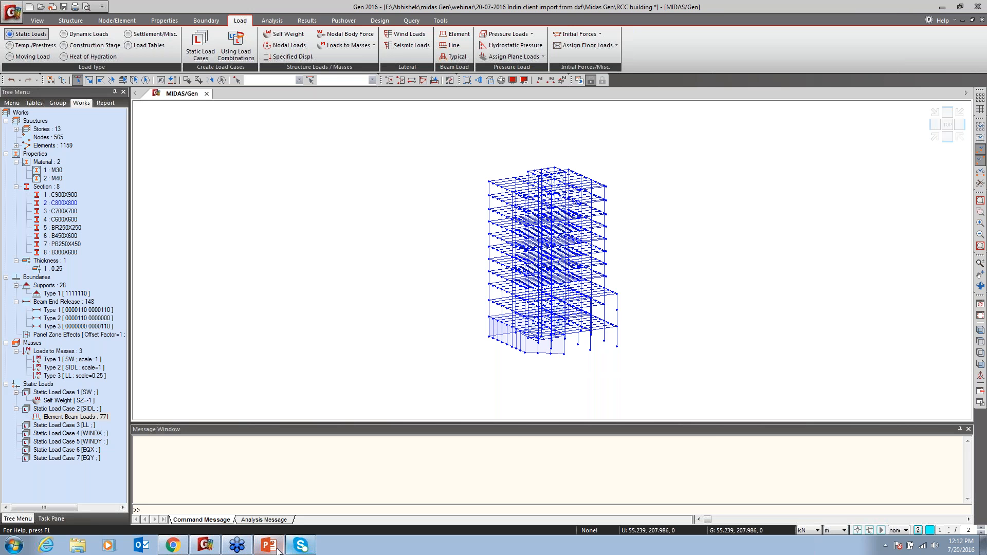
left_click(212, 549)
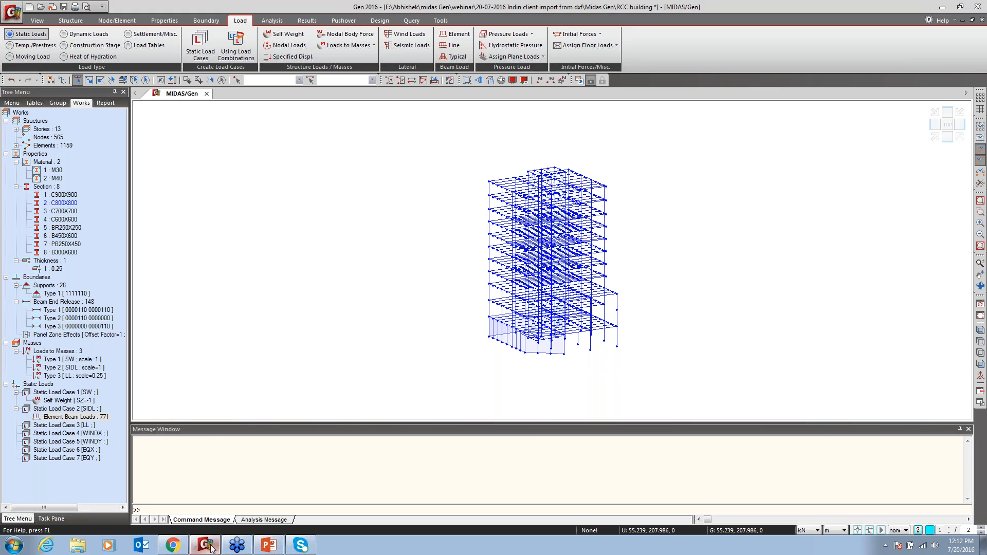
left_click(210, 548)
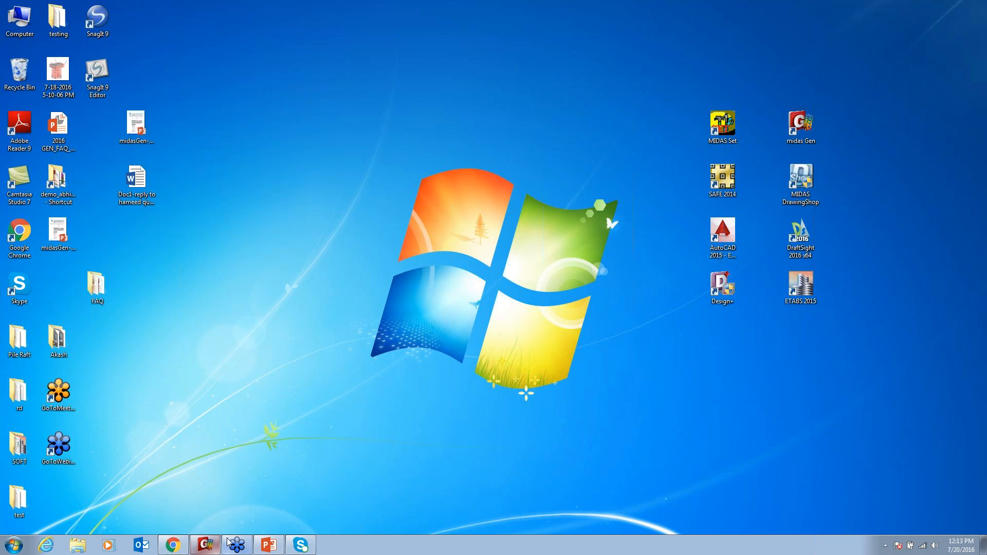
left_click(204, 546)
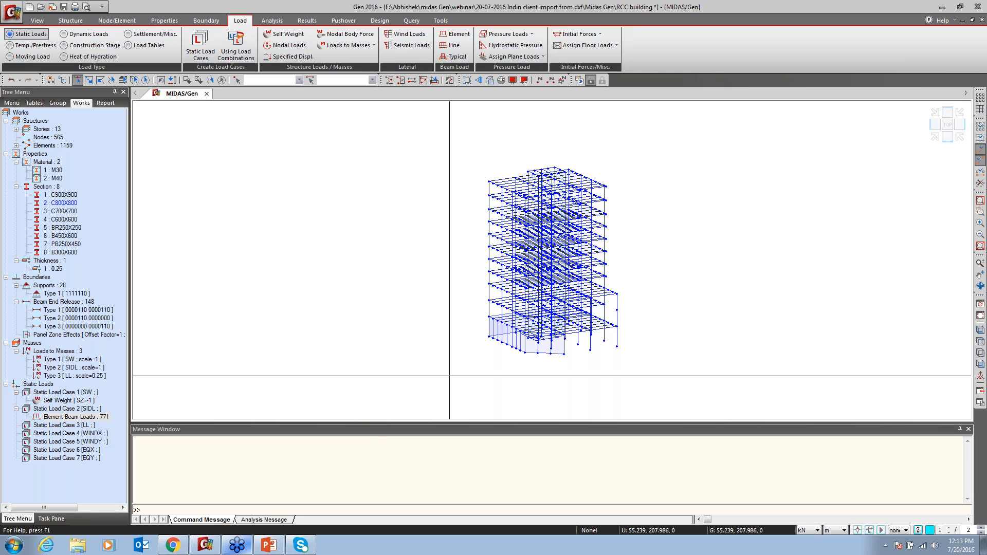
Save the project and open the element beam load settings.
left_click(980, 200)
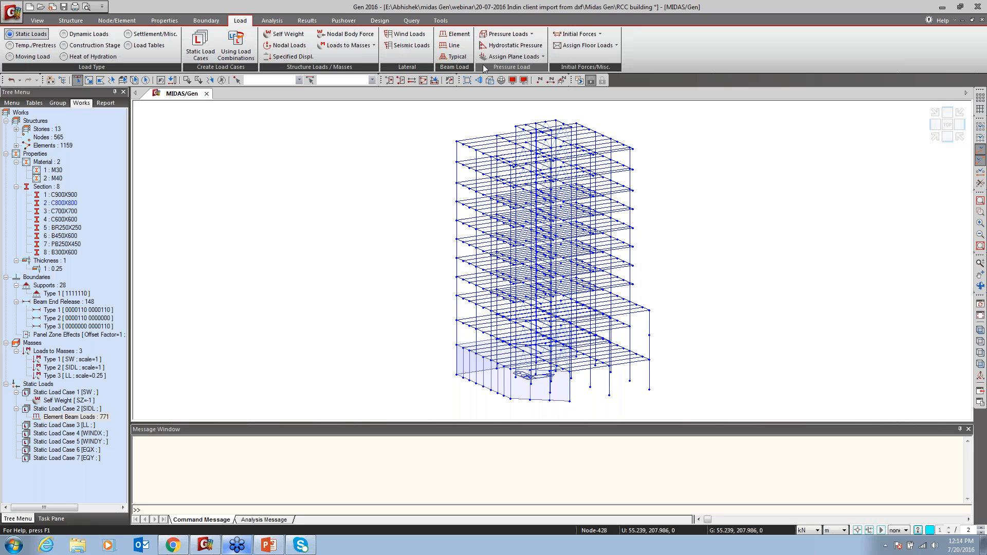
key("ctrl+s")
left_click(452, 36)
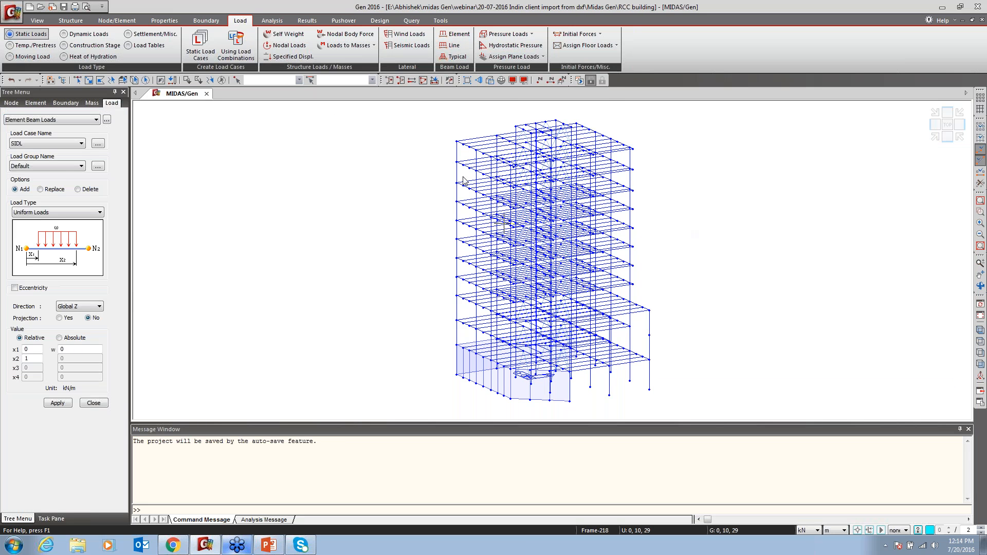
Select the roof's outer edge beam and a parallel beam on the floor below, and activate only these two.
left_click(76, 80)
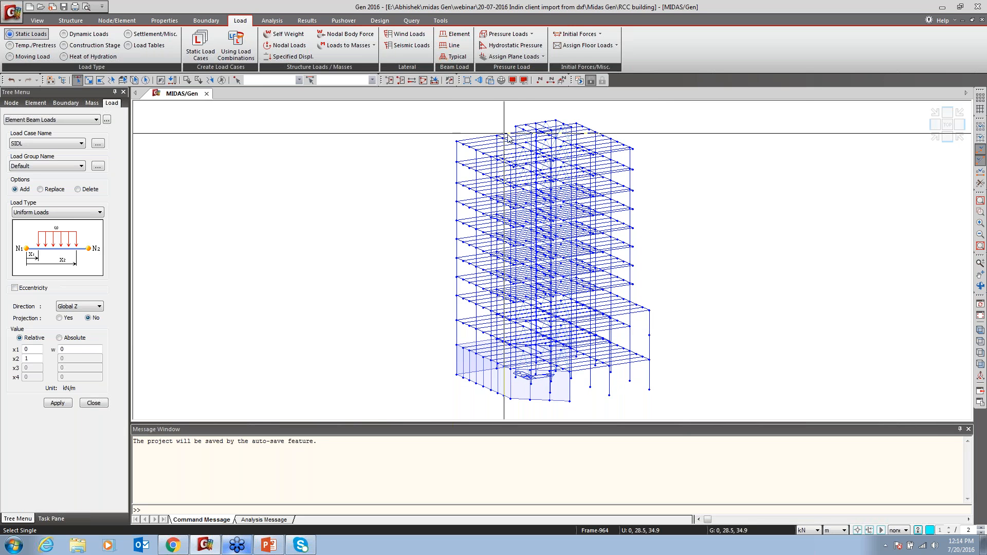
left_click(981, 212)
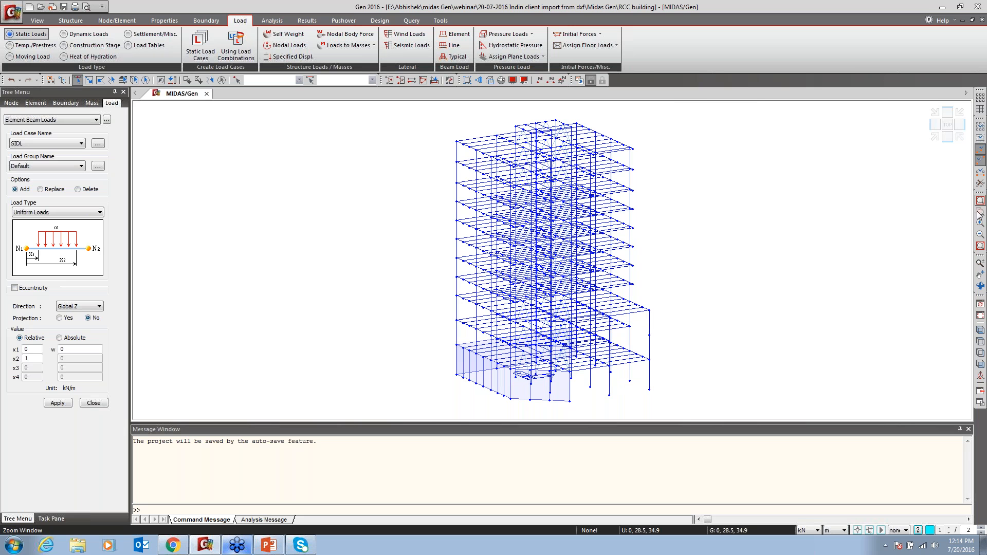
left_click_drag(534, 125, 452, 195)
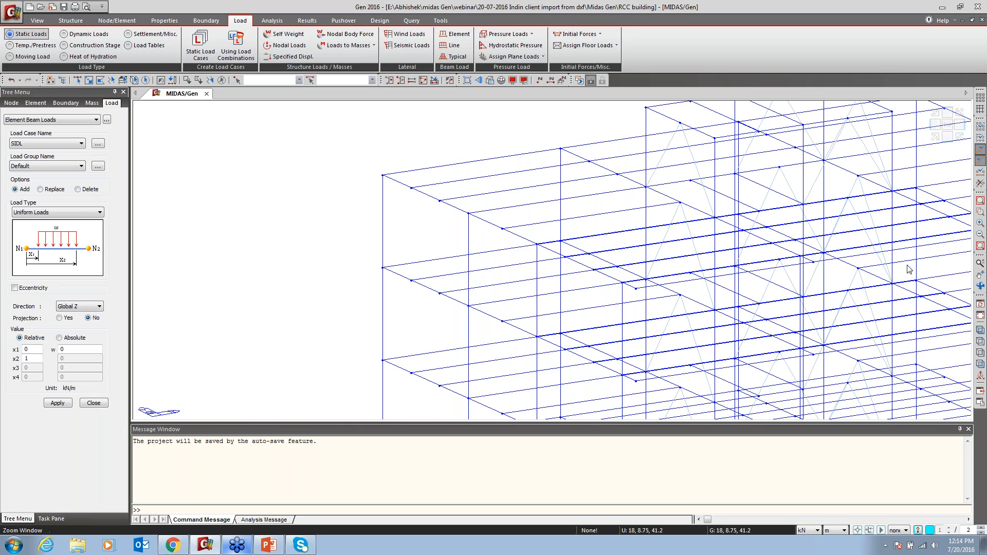
middle_click_drag(482, 293, 568, 301)
left_click_drag(537, 157, 526, 179)
left_click(596, 308)
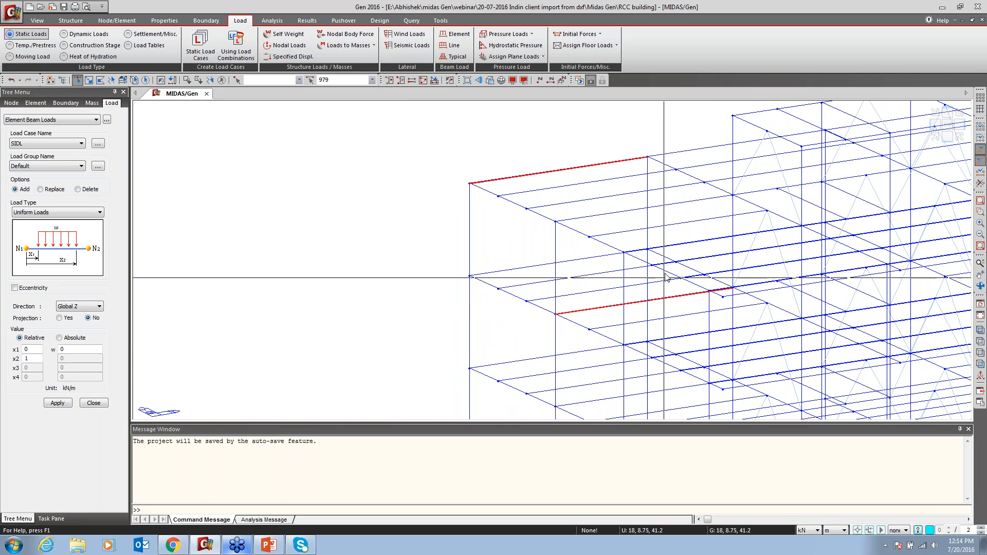
left_click(391, 79)
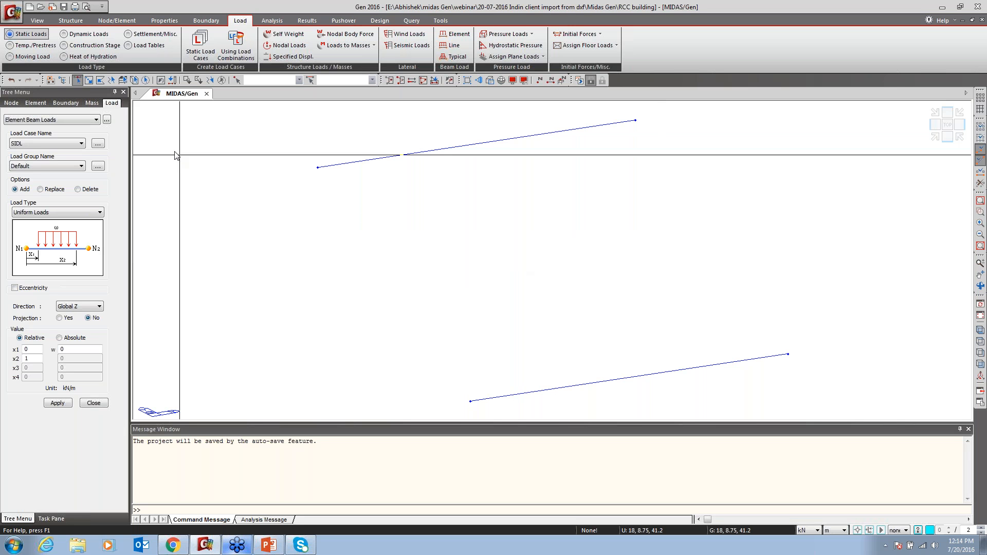
Create a 4-node thick plate of M30 material and 0.25 thickness across the end nodes of the two beams.
left_click(124, 23)
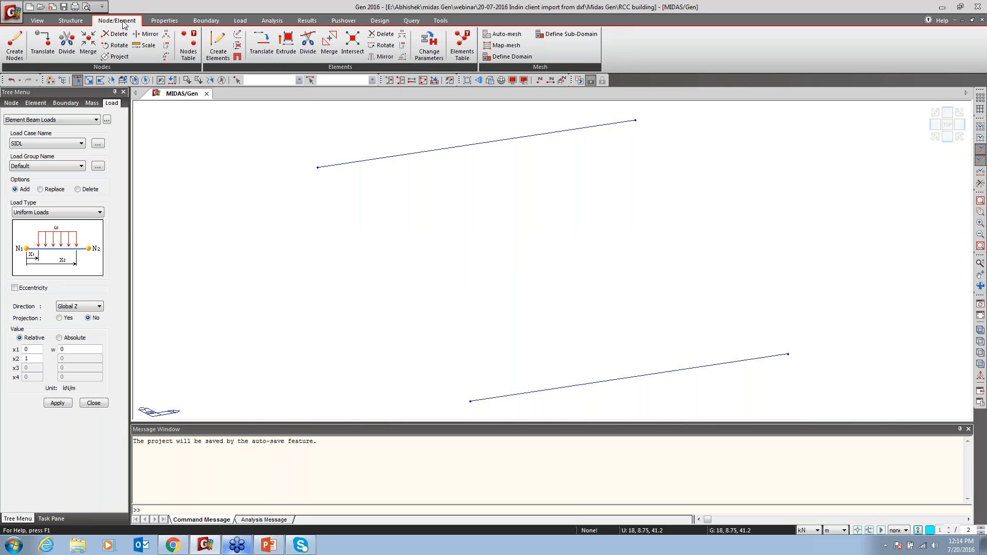
left_click(216, 46)
left_click(57, 180)
left_click(31, 224)
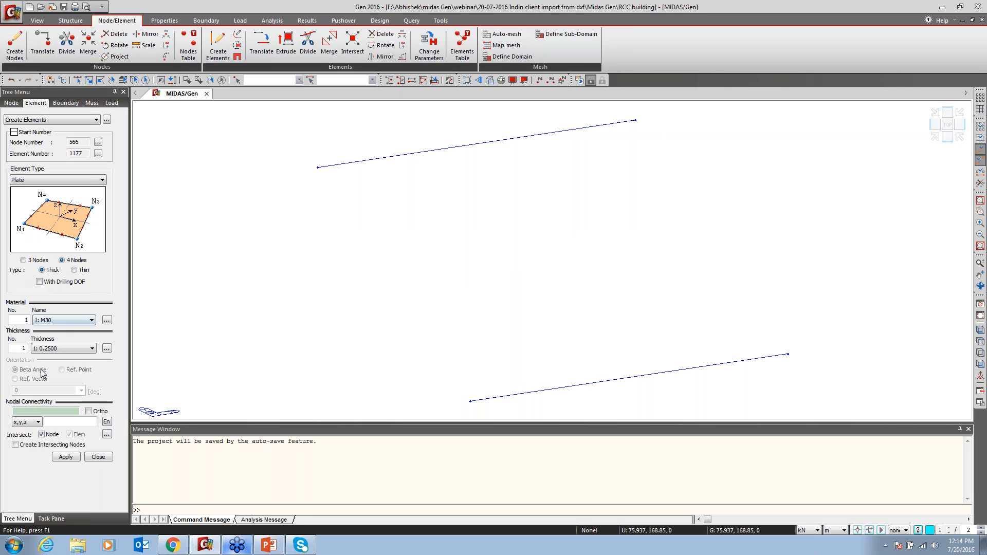
left_click(46, 411)
left_click(471, 401)
left_click(788, 354)
left_click(636, 120)
left_click(318, 167)
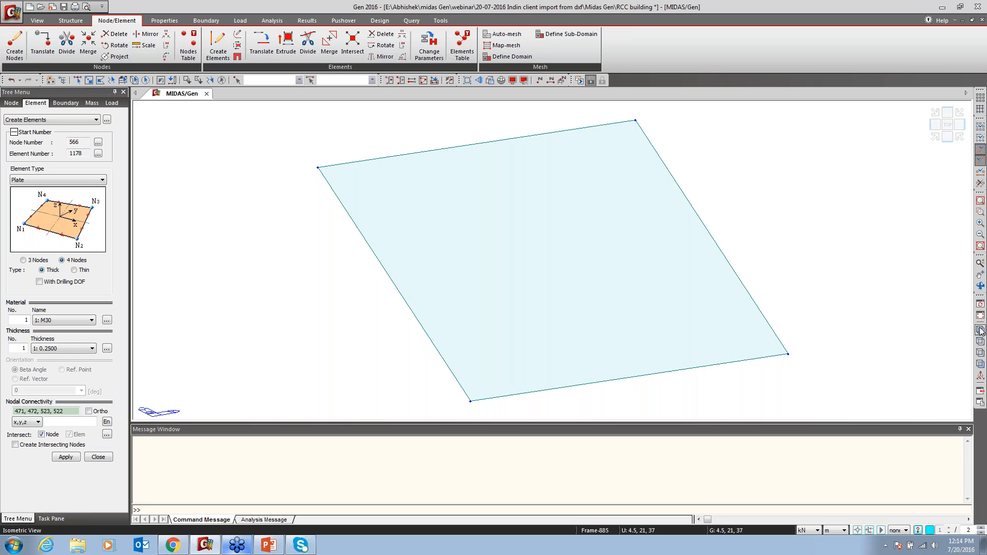
Undo the inclined plate's creation and reactivate the whole model, with the length unit in m.
left_click(981, 286)
left_click_drag(611, 363, 635, 352)
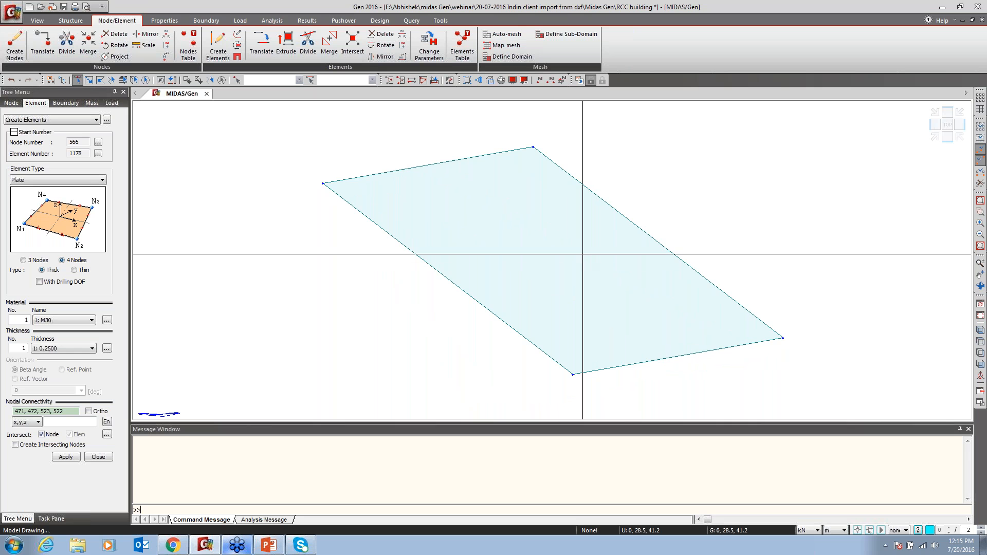
key("ctrl+z")
left_click(841, 530)
left_click(829, 503)
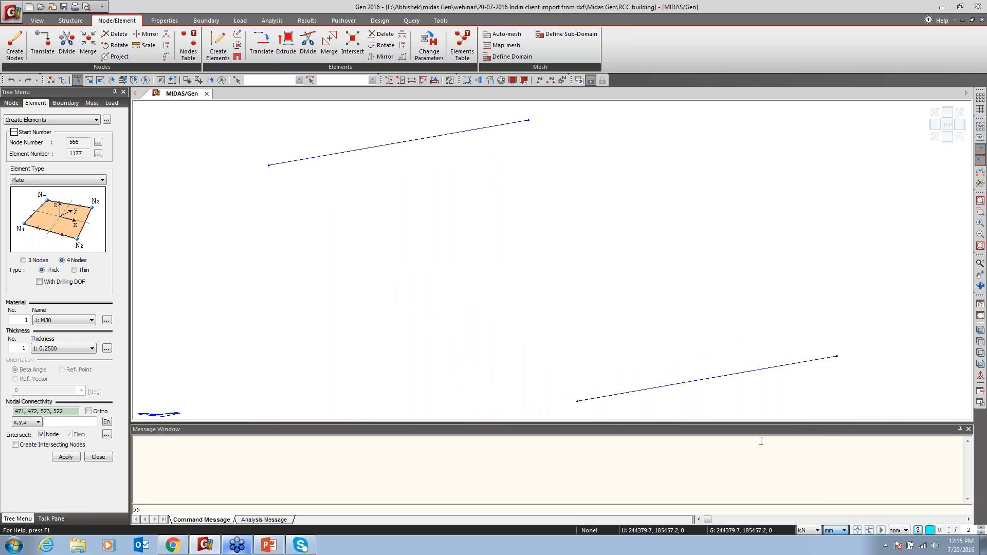
left_click(830, 508)
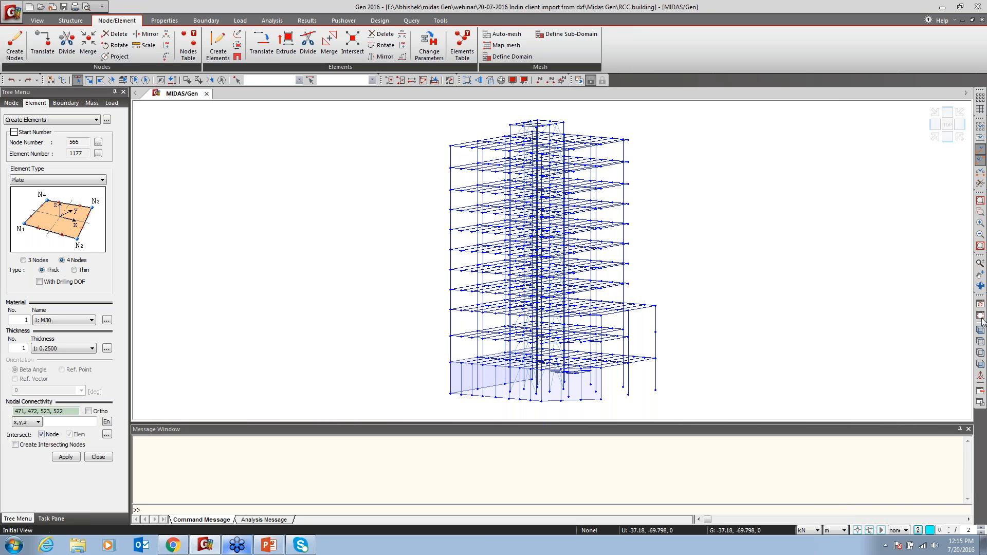
Close the element creation settings and examine the available element beam load types, including Concentrated Moments/Torsions, without applying any load.
left_click(981, 286)
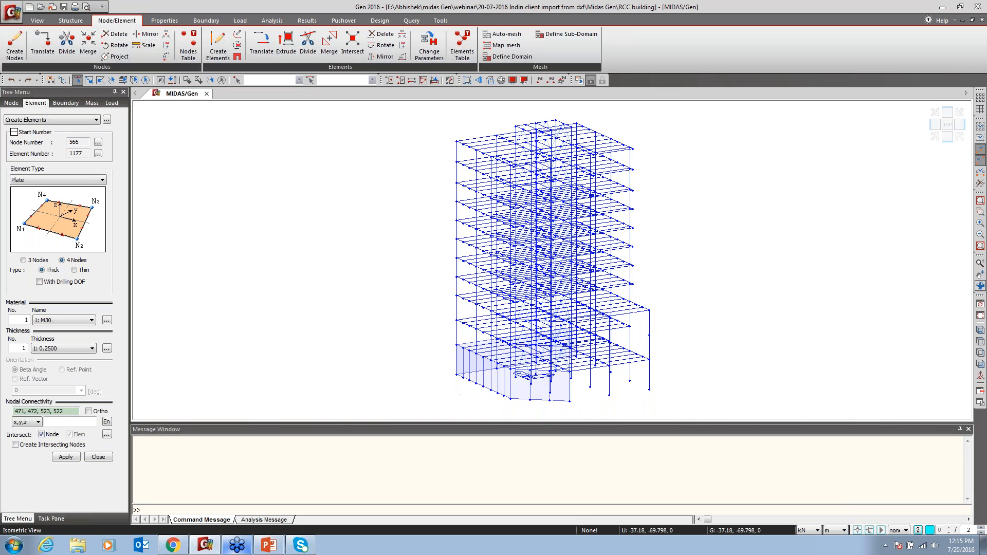
left_click(980, 211)
left_click_drag(657, 116, 427, 217)
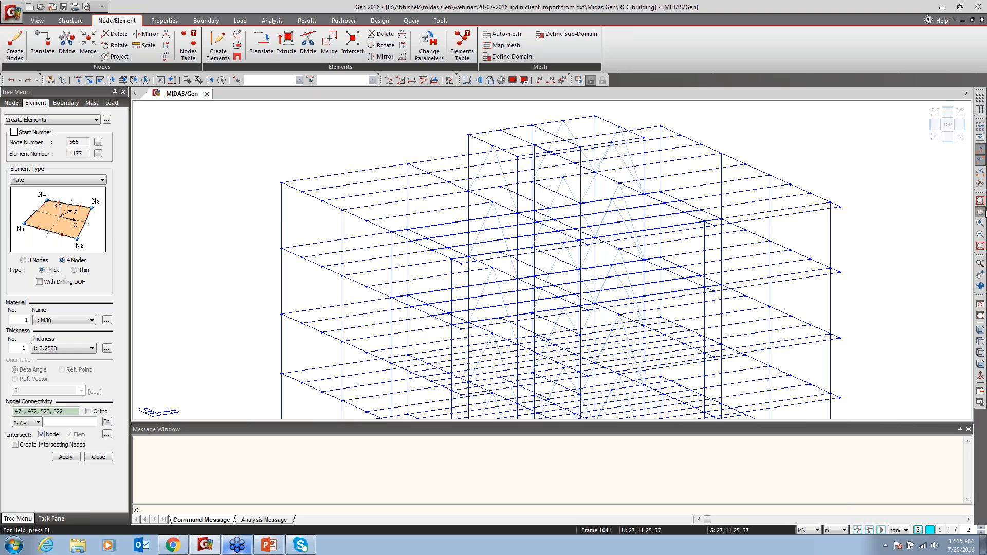
left_click(98, 457)
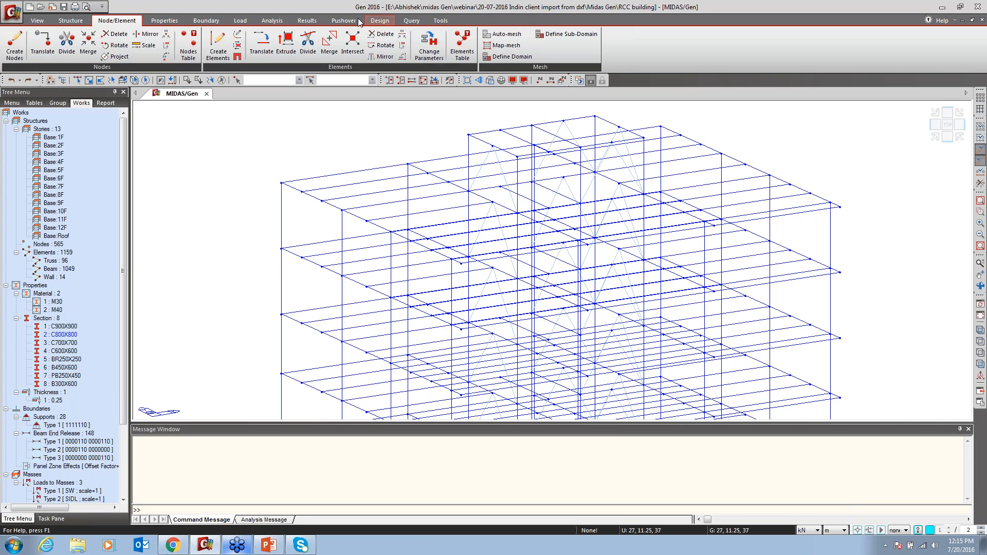
left_click(238, 21)
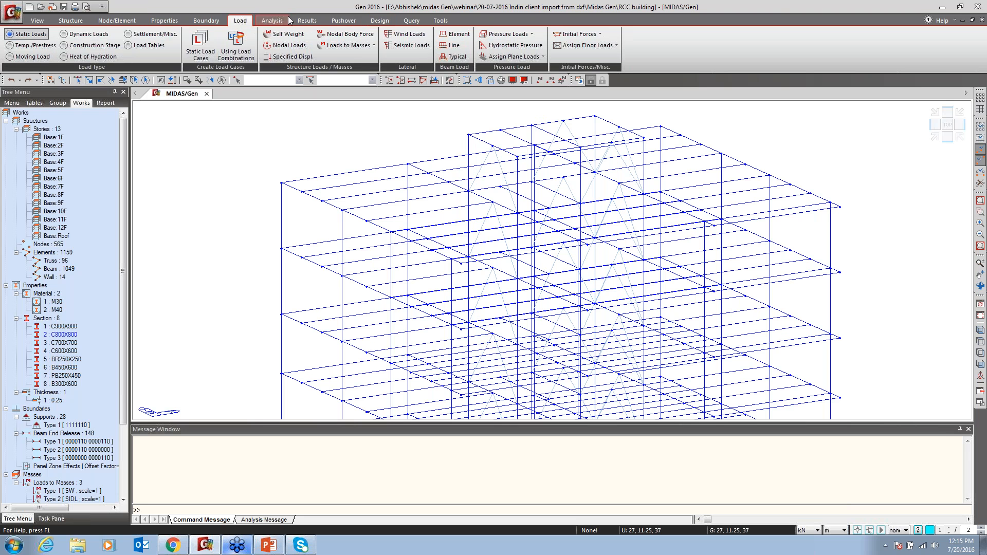
left_click(454, 34)
left_click(82, 212)
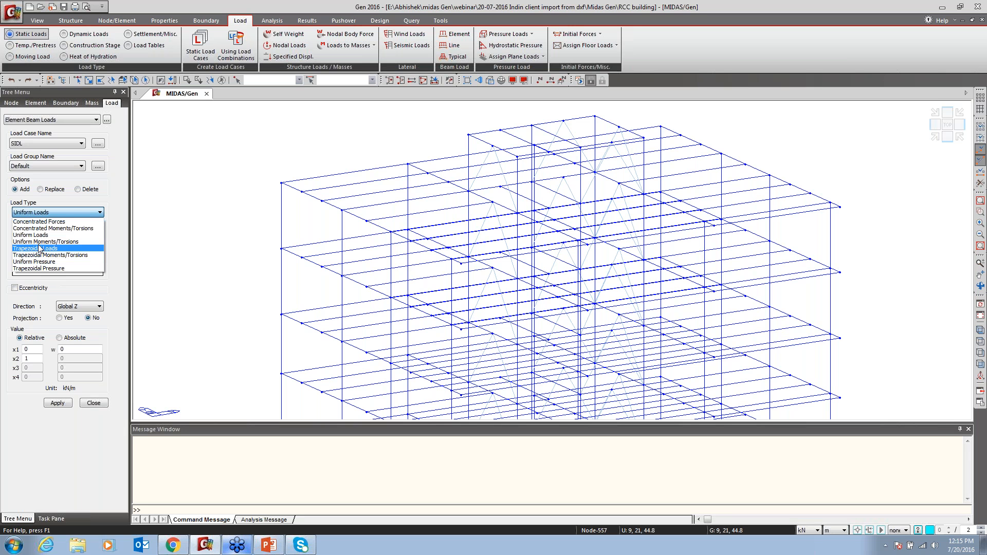
left_click(59, 229)
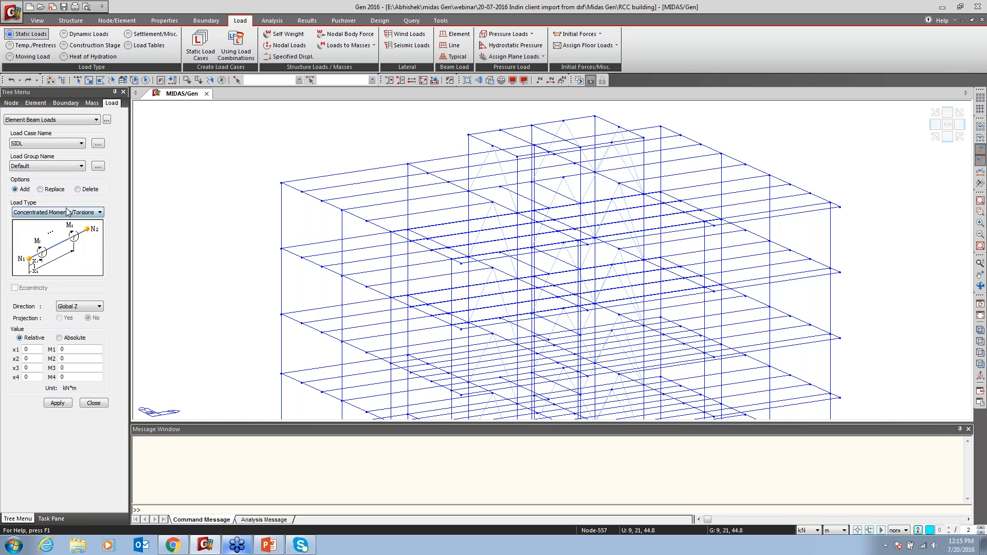
left_click(94, 404)
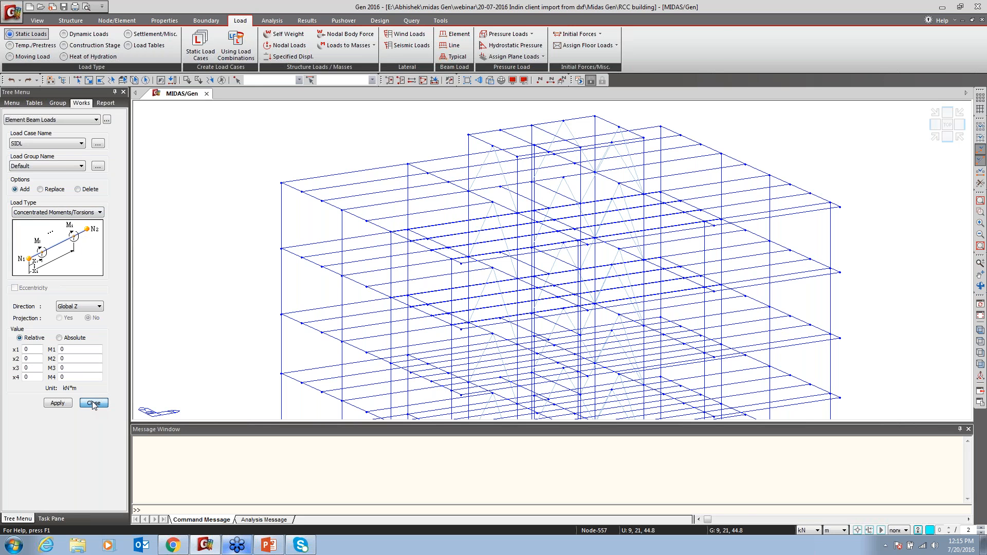
Set the RC design code to IS456:2000 and review its seismic, mat and moment redistribution options.
left_click(379, 20)
left_click(158, 45)
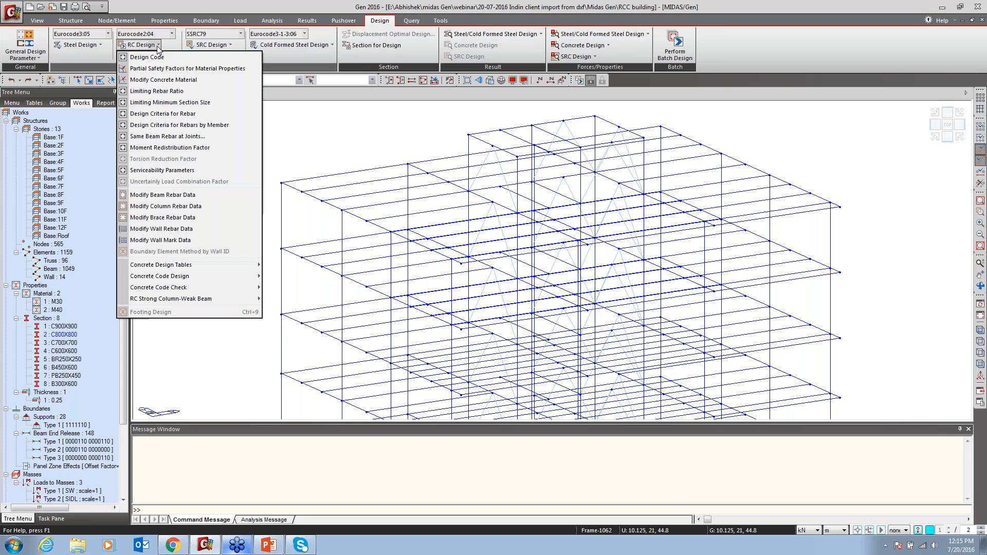
left_click(174, 34)
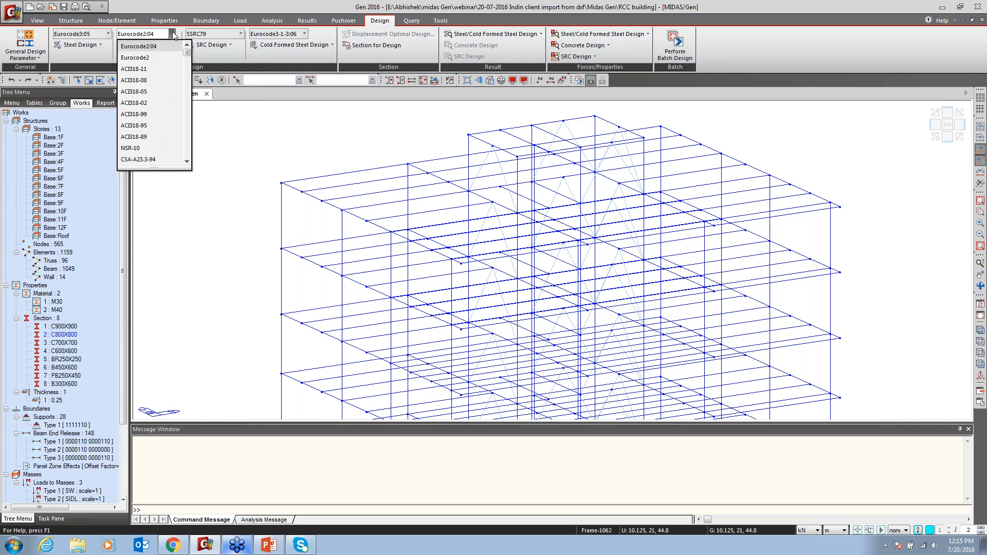
scroll(150, 113, "down", 1)
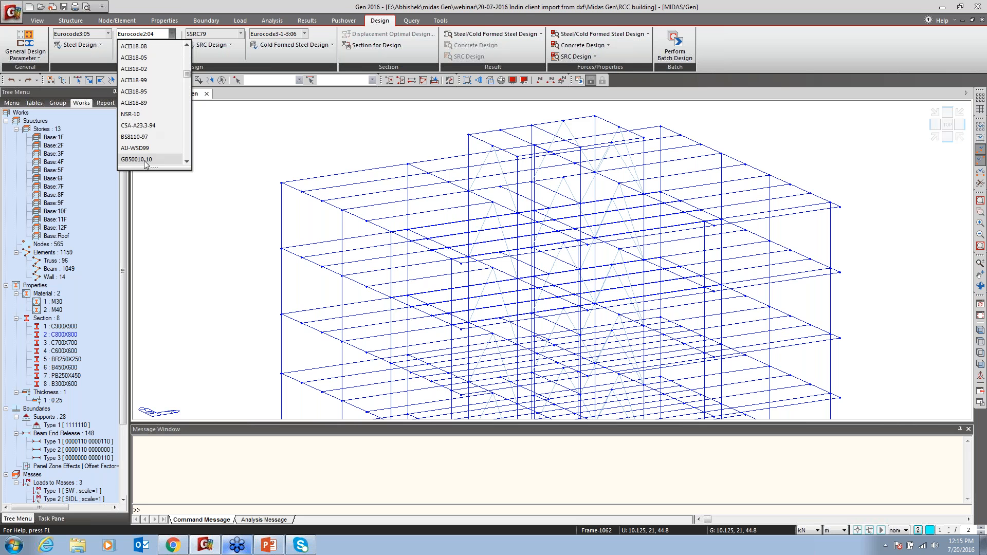
scroll(152, 157, "down", 1)
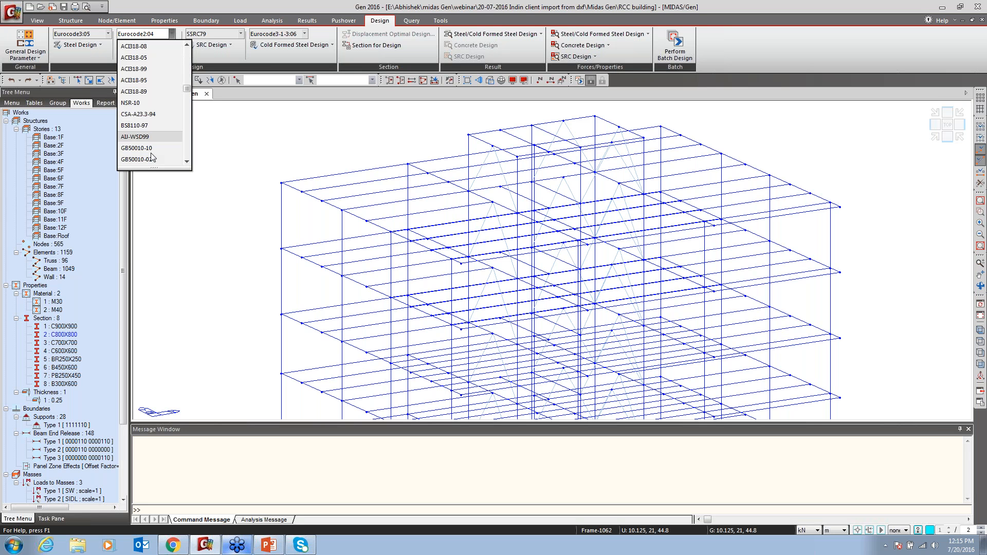
scroll(153, 157, "down", 1)
left_click(150, 157)
left_click(138, 44)
left_click(244, 86)
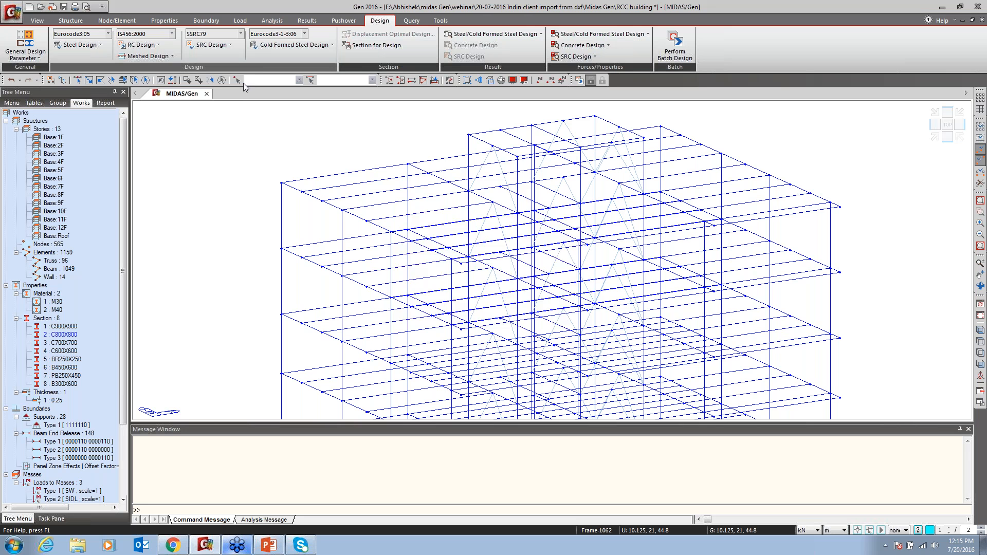
left_click_drag(485, 215, 525, 162)
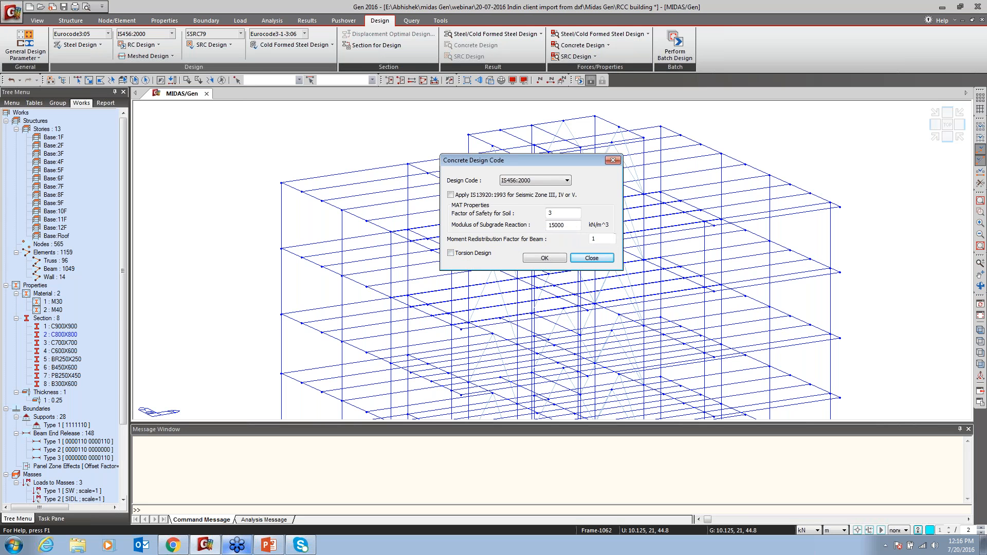
left_click(585, 259)
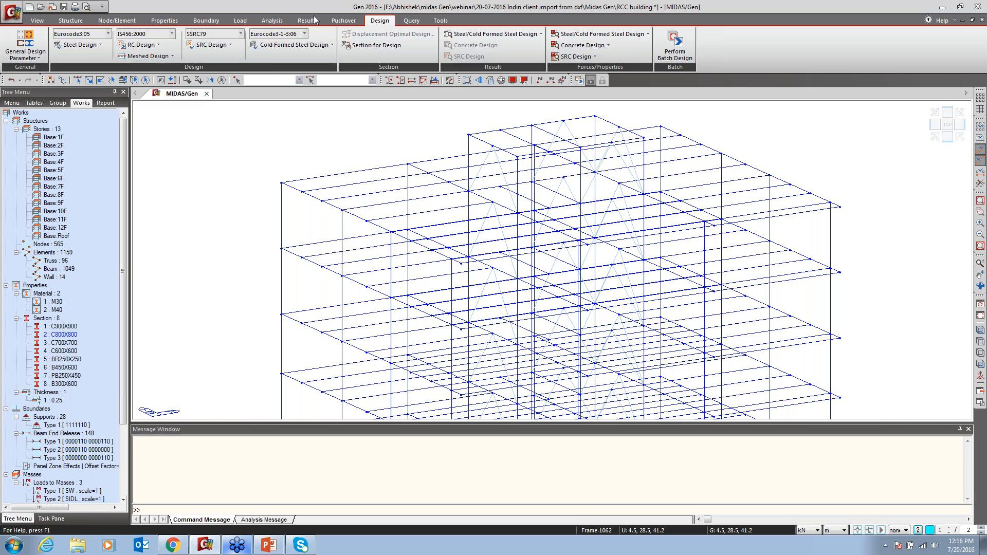
Examine the pressure load options and the hydrostatic pressure load inputs for the basement walls, including reference level and gradient intensity.
left_click(240, 21)
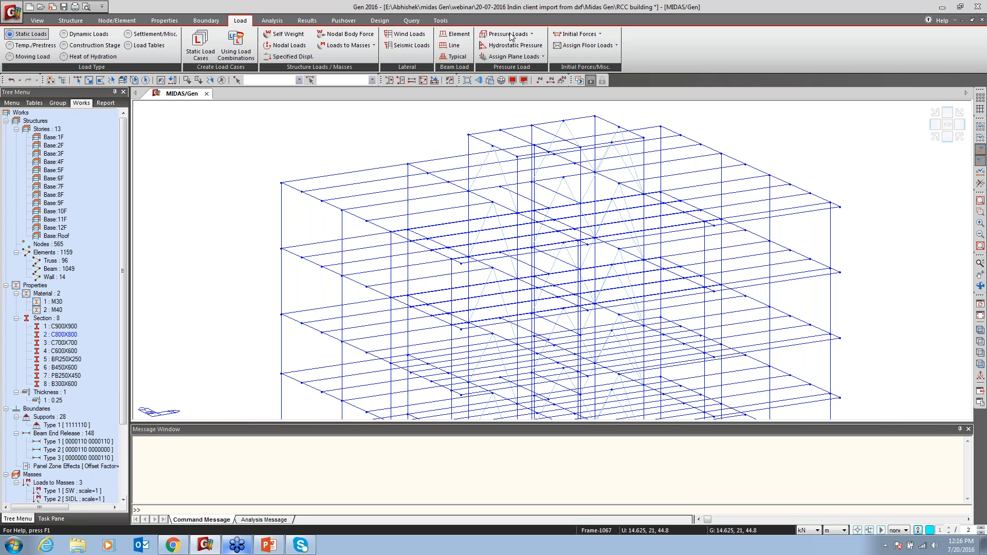
left_click(533, 34)
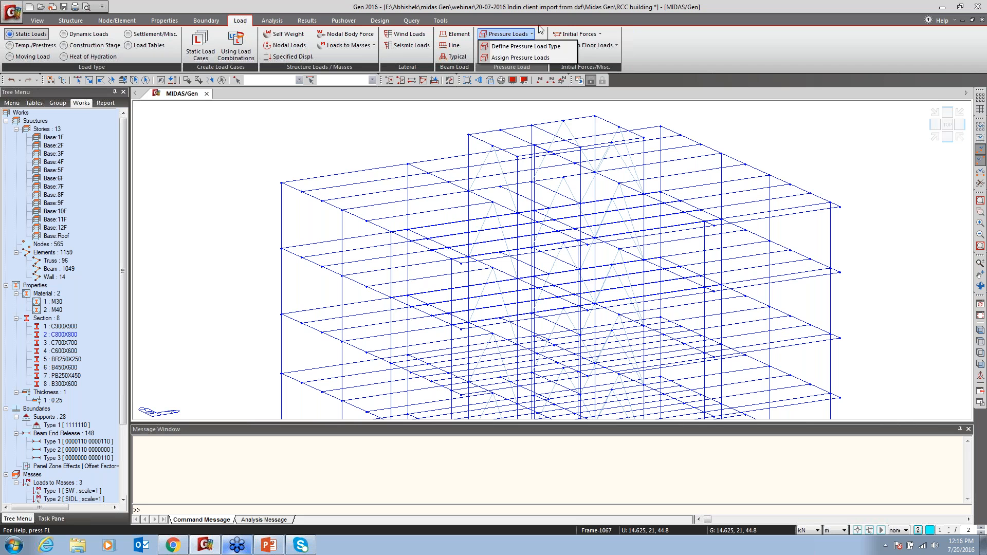
key("Escape")
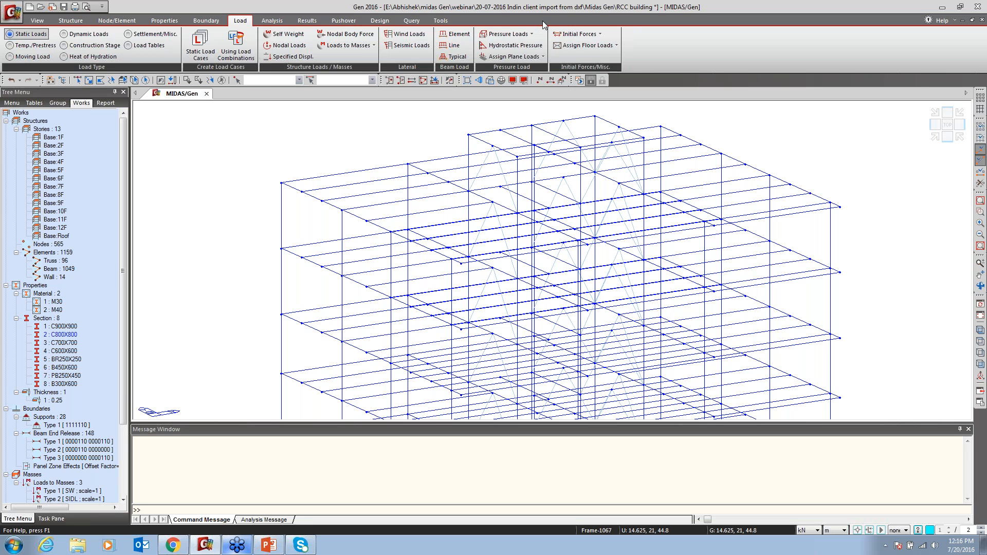
left_click(519, 46)
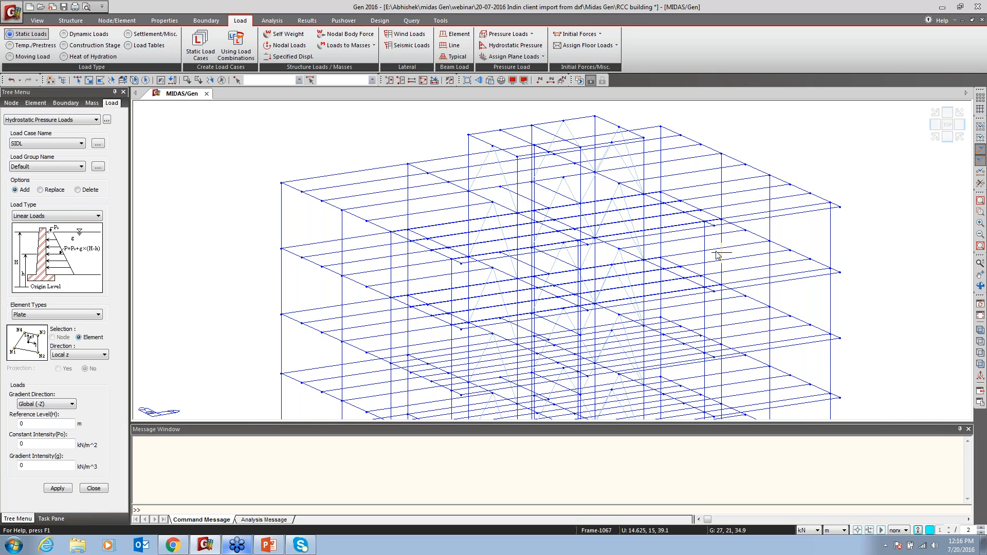
middle_click_drag(564, 325, 561, 282)
scroll(561, 282, "down", 2)
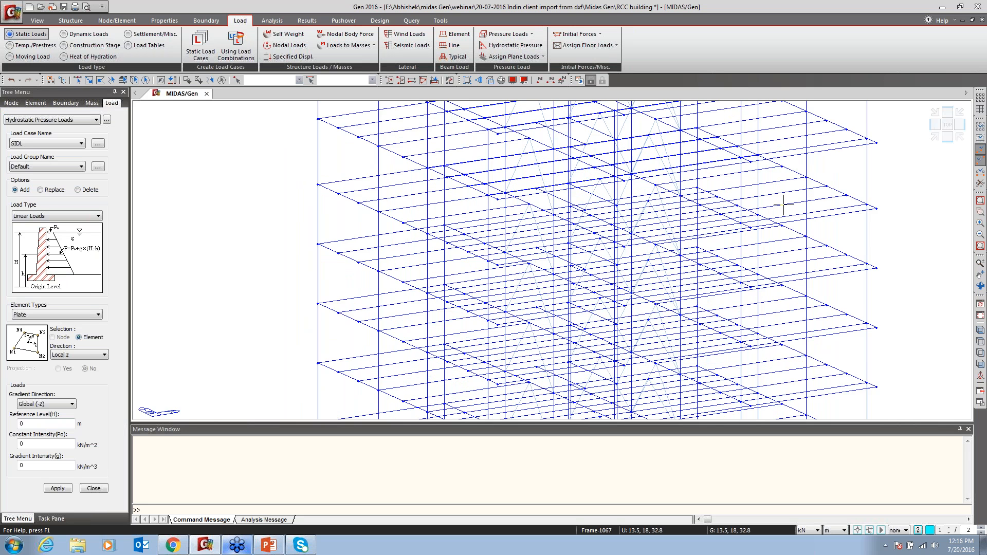
scroll(557, 385, "down", 4)
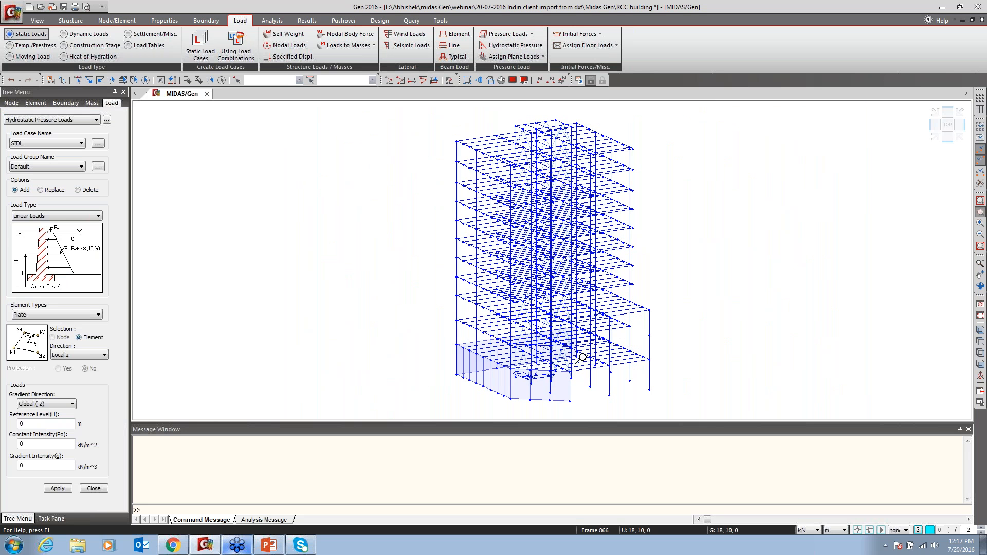
left_click_drag(586, 356, 484, 420)
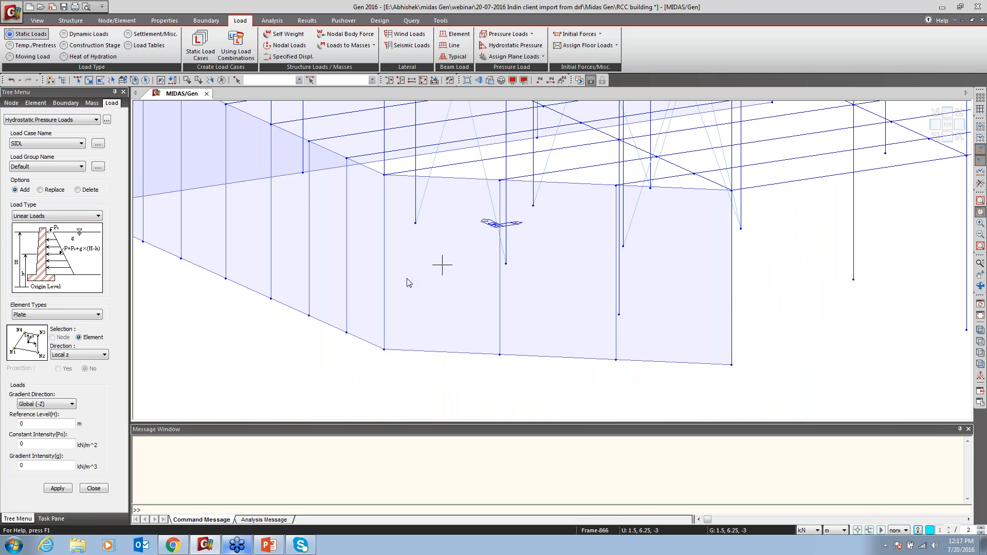
middle_click_drag(442, 266, 616, 301)
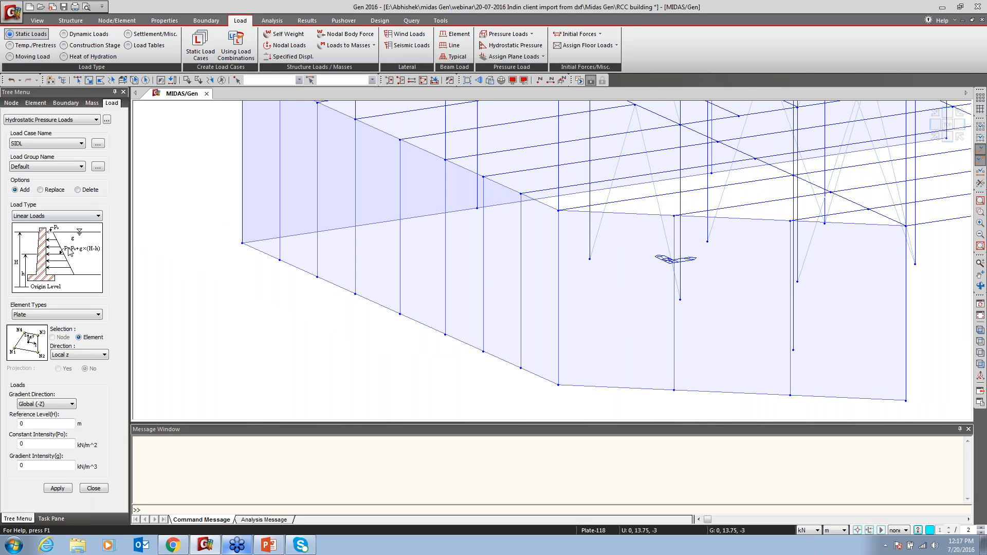
left_click(34, 423)
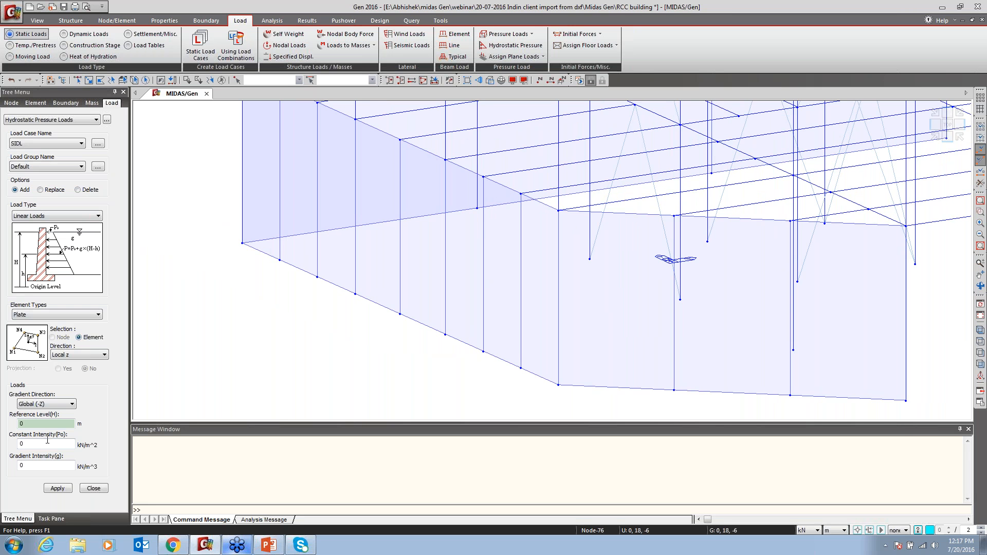
left_click(38, 465)
double_click(38, 465)
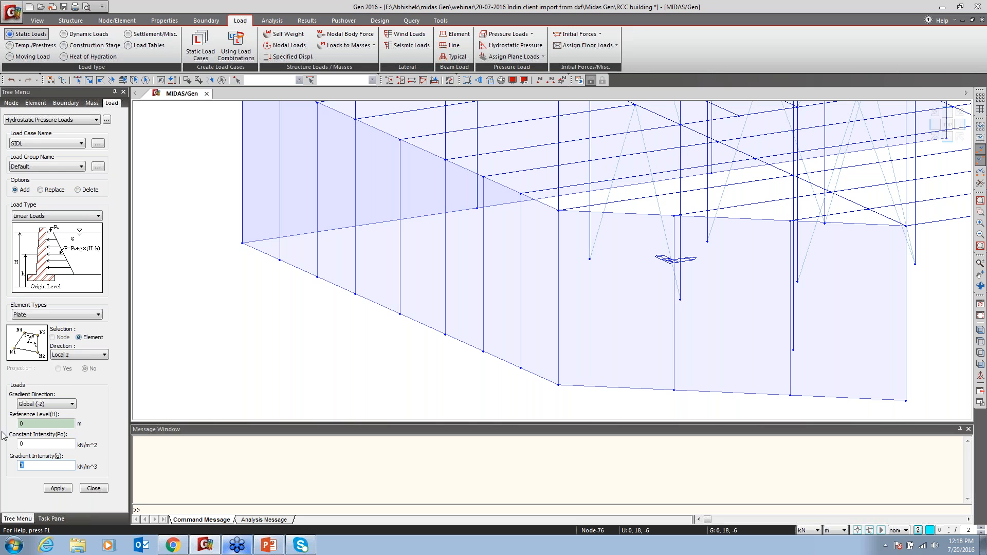
left_click(95, 490)
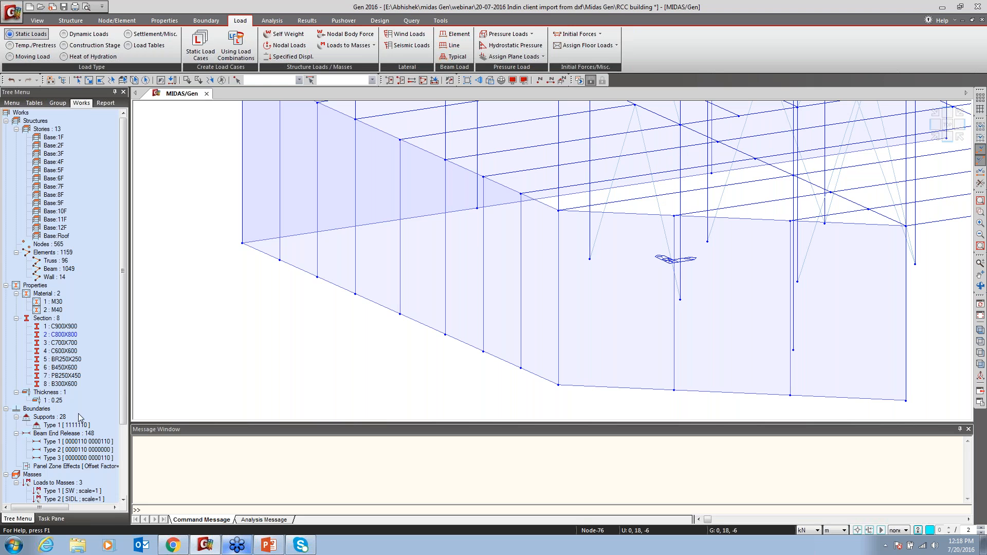
Open the floor load type definition and check the applied load intensities in the PowerPoint slide before returning to midas Gen.
left_click(616, 45)
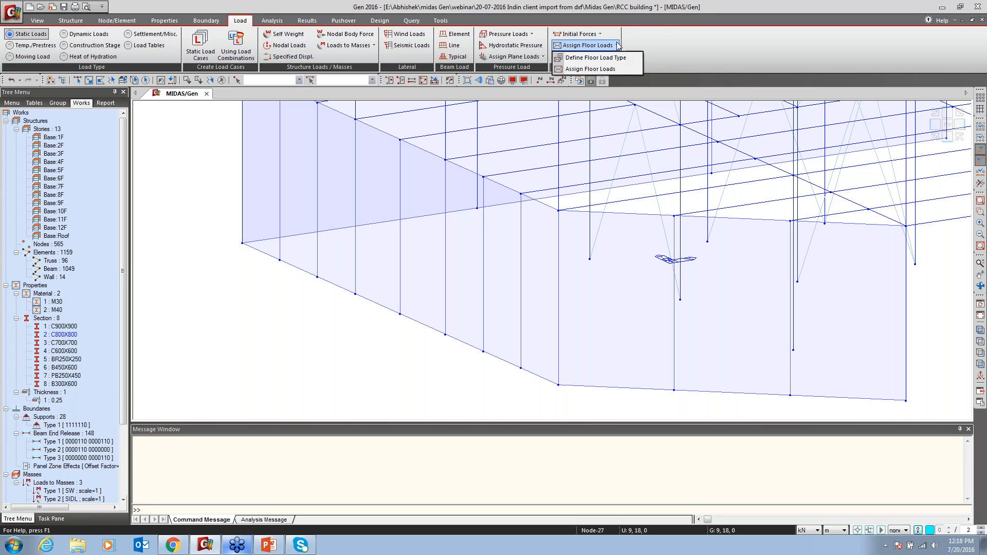
left_click(594, 58)
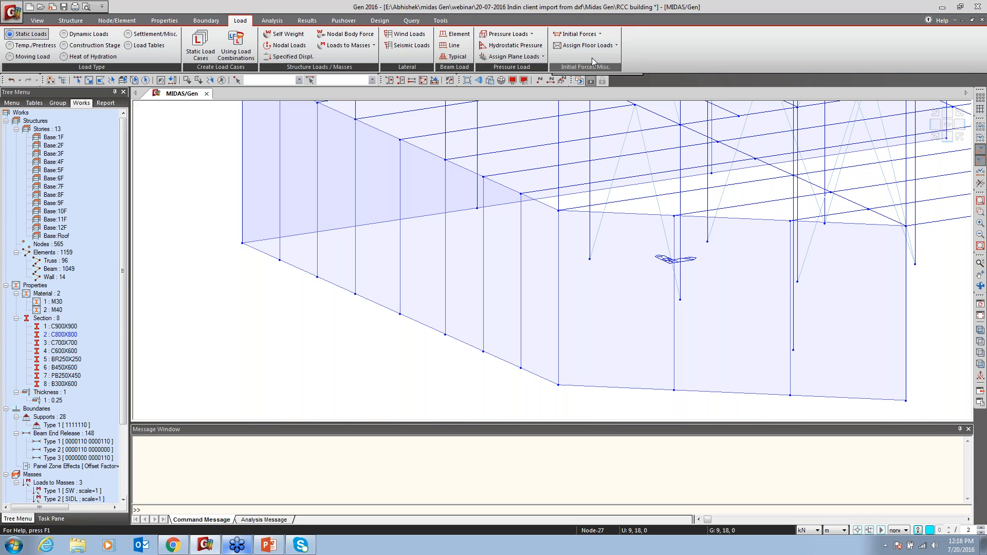
left_click_drag(180, 38, 620, 97)
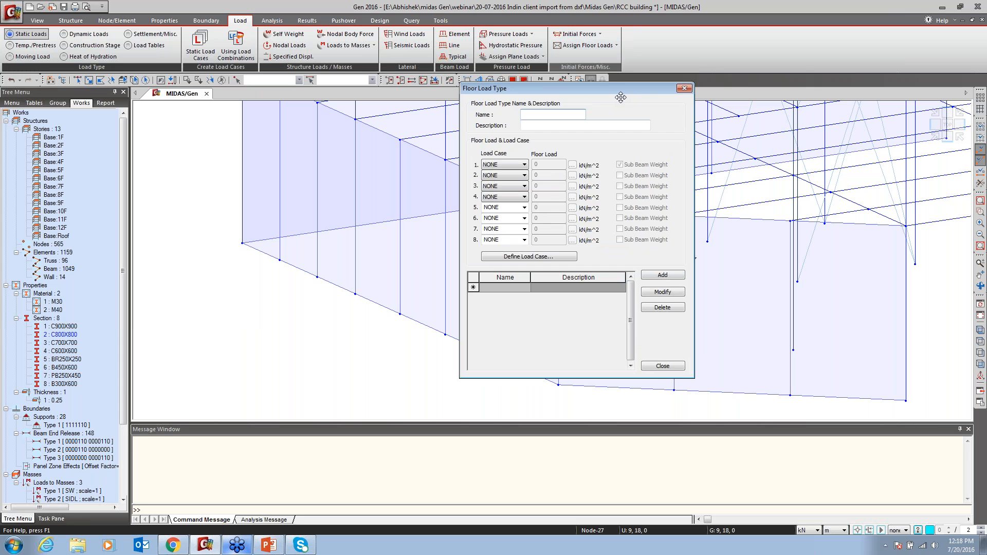
left_click(243, 346)
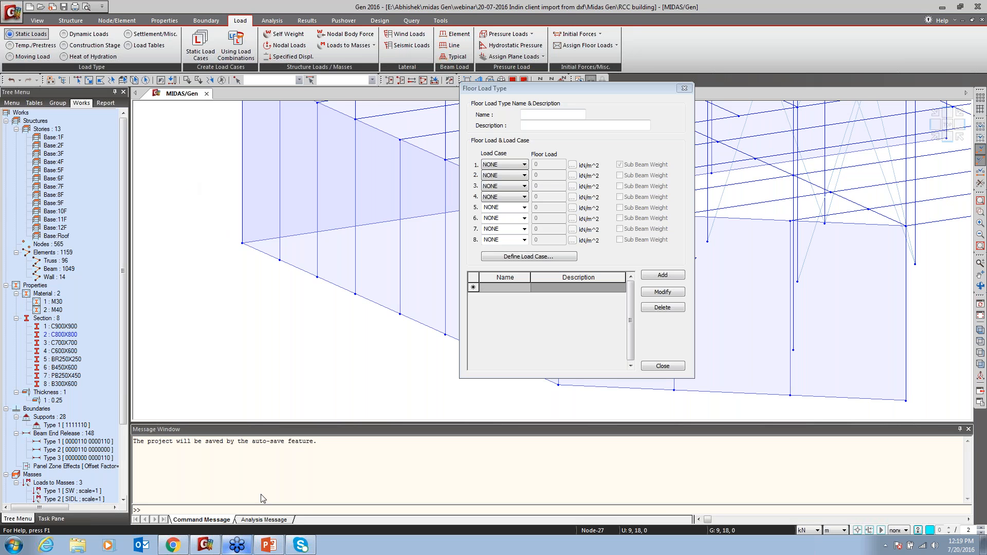
left_click(266, 544)
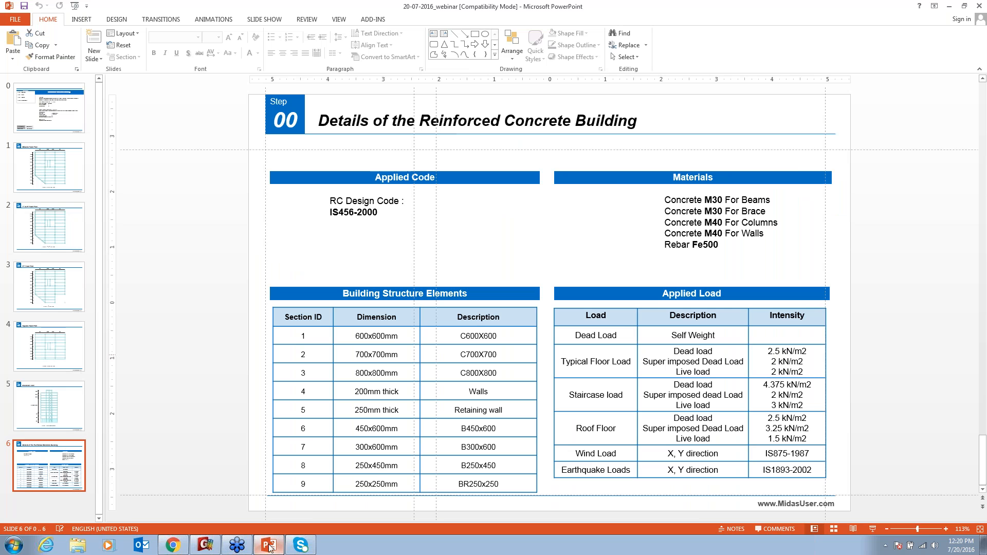
left_click(207, 545)
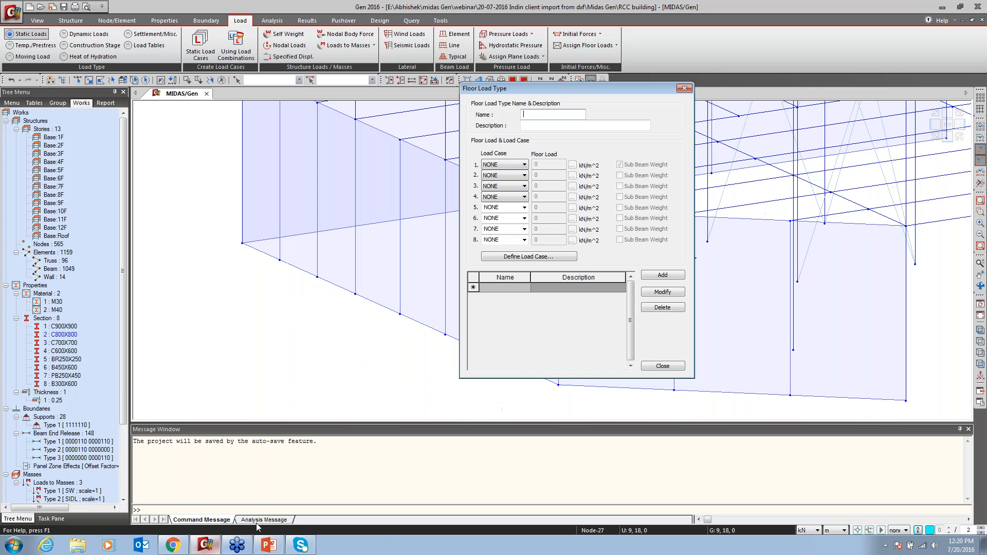
Name a floor load type TYP and set its SW load to -2.5 kN/m^2 and its SIDL load to -2 kN/m^2.
left_click(541, 115)
type("TYP")
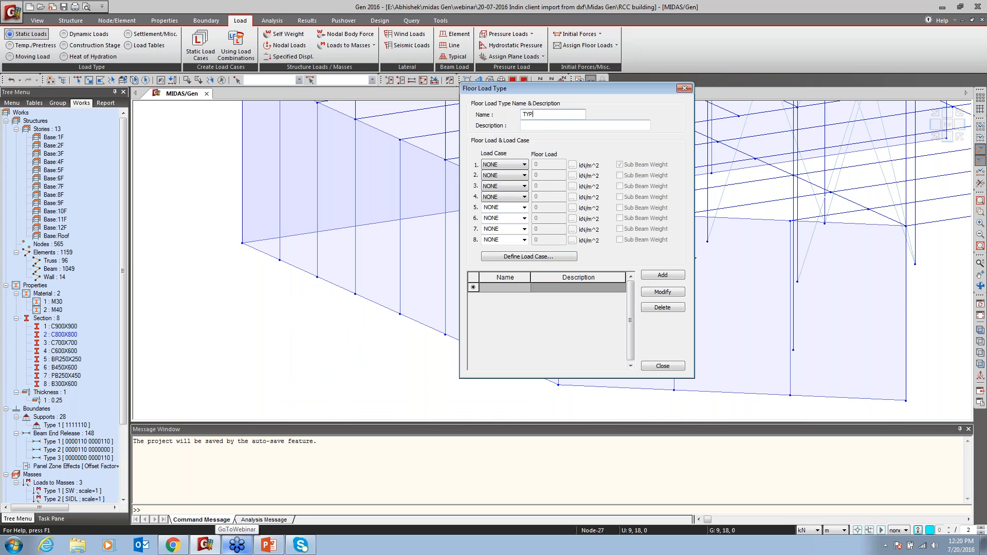
left_click(514, 164)
left_click(501, 177)
key("Tab")
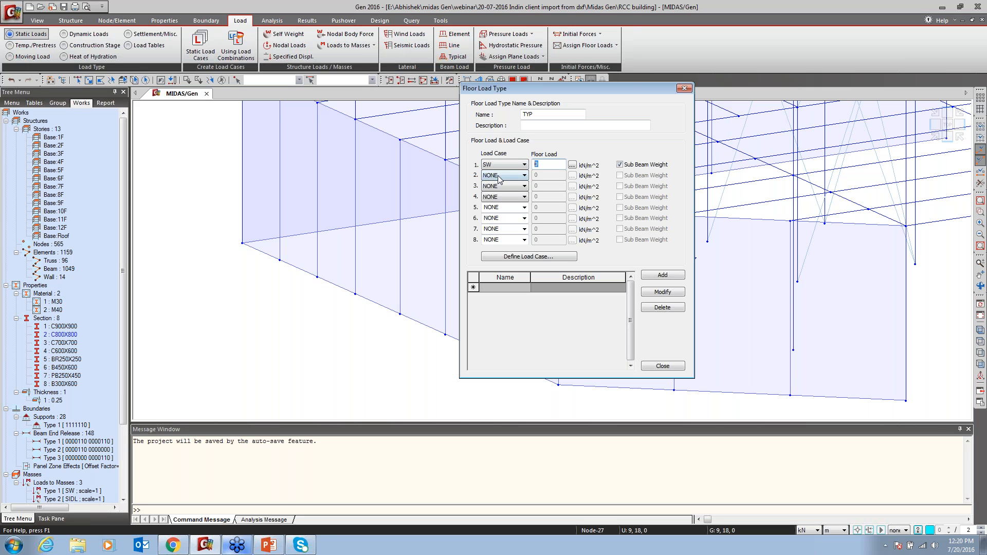
type("-2.5")
left_click(501, 175)
left_click(491, 198)
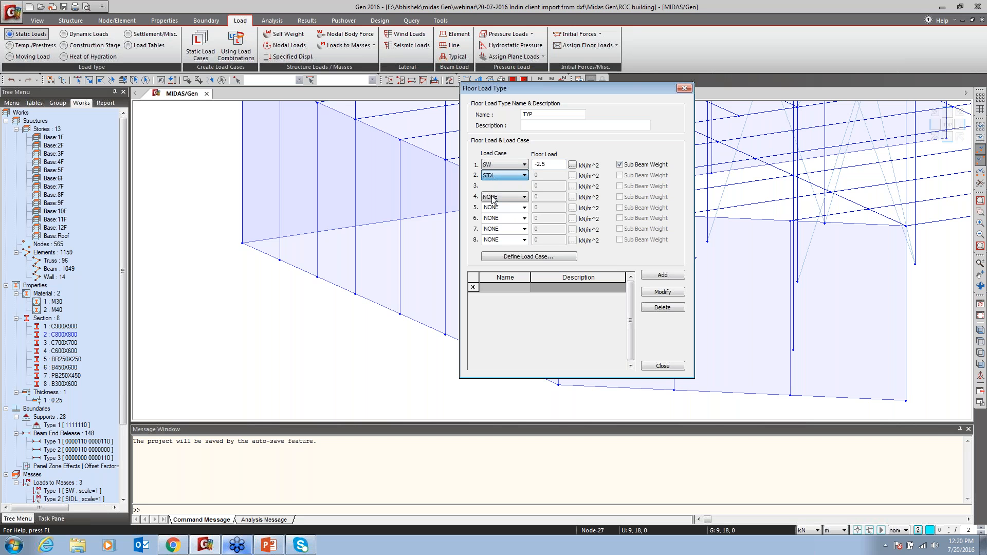
key("Tab")
type("-2")
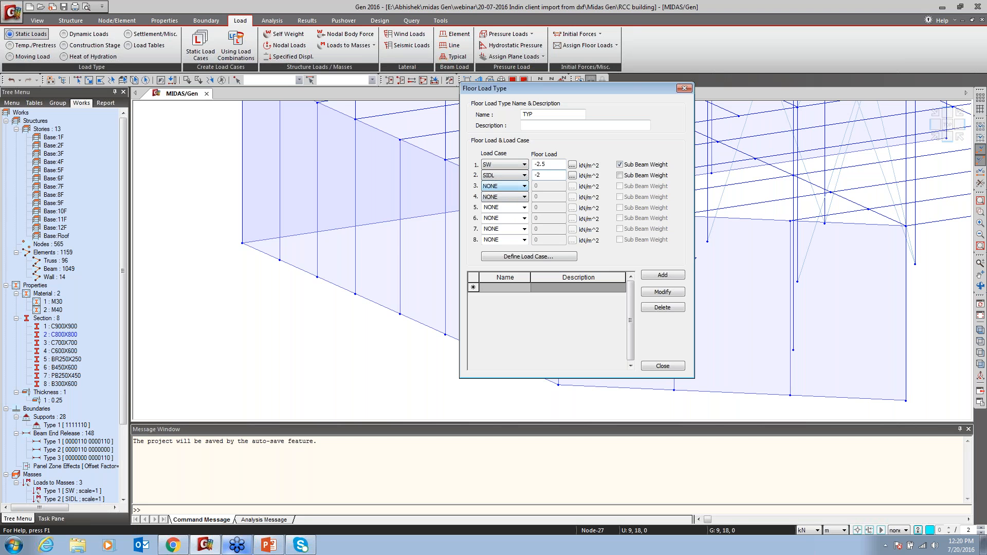
Set the LL load of the TYP floor load type to -2 kN/m^2 and add the type to the list.
left_click(494, 187)
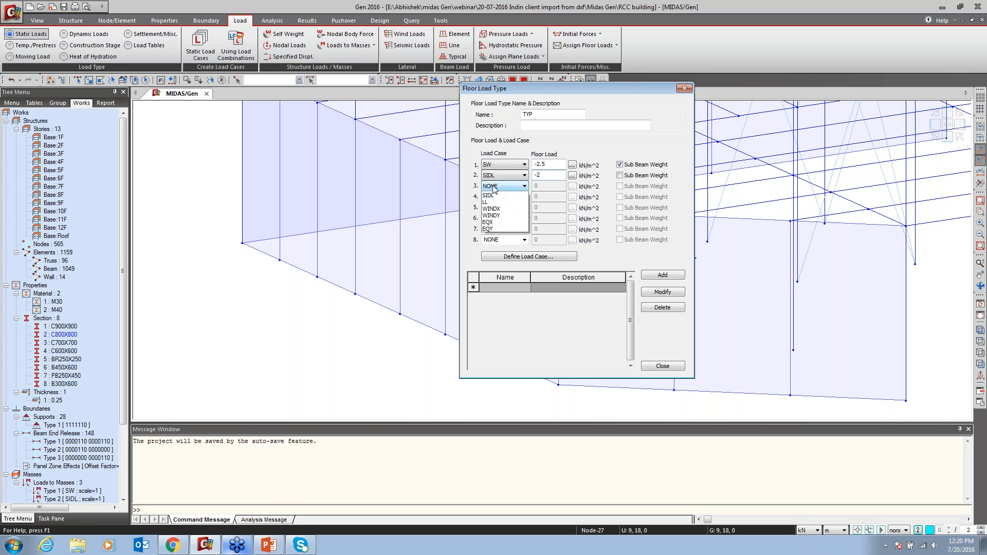
left_click(486, 202)
key("Tab")
type("-")
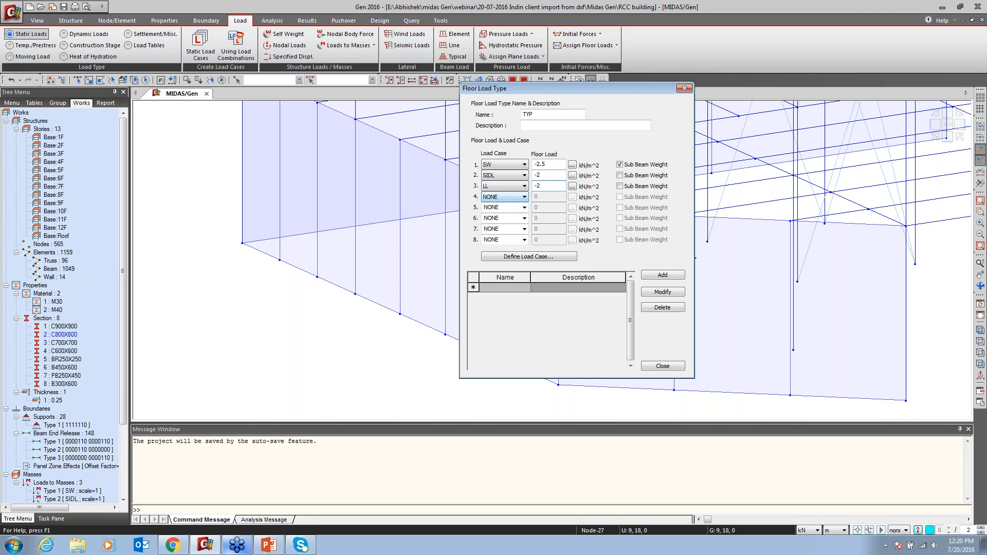
type("2")
left_click(663, 275)
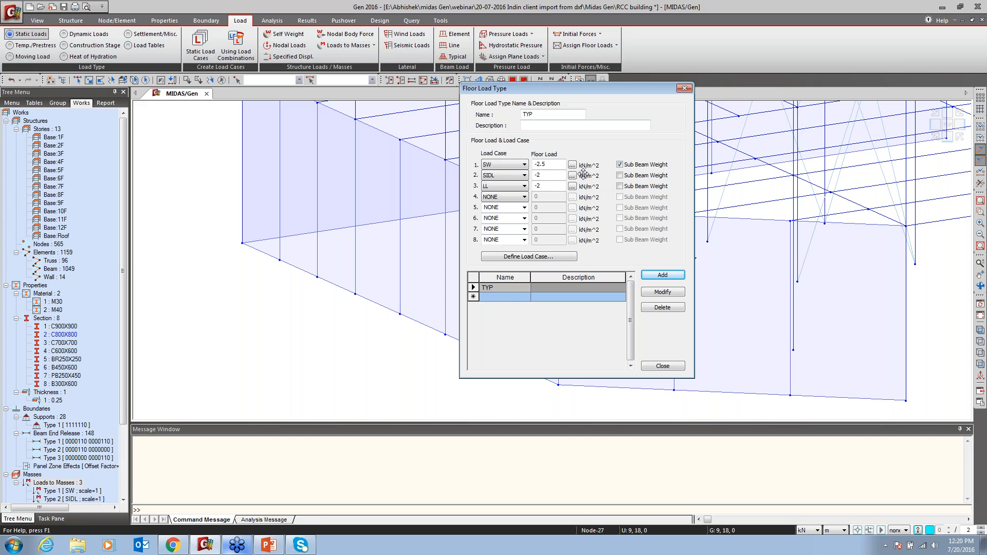
Check the PowerPoint load table, return to midas Gen and add a STAIRCASE floor load type with SW -4.375, SIDL -2 and LL -3 kN/m^2.
left_click(270, 546)
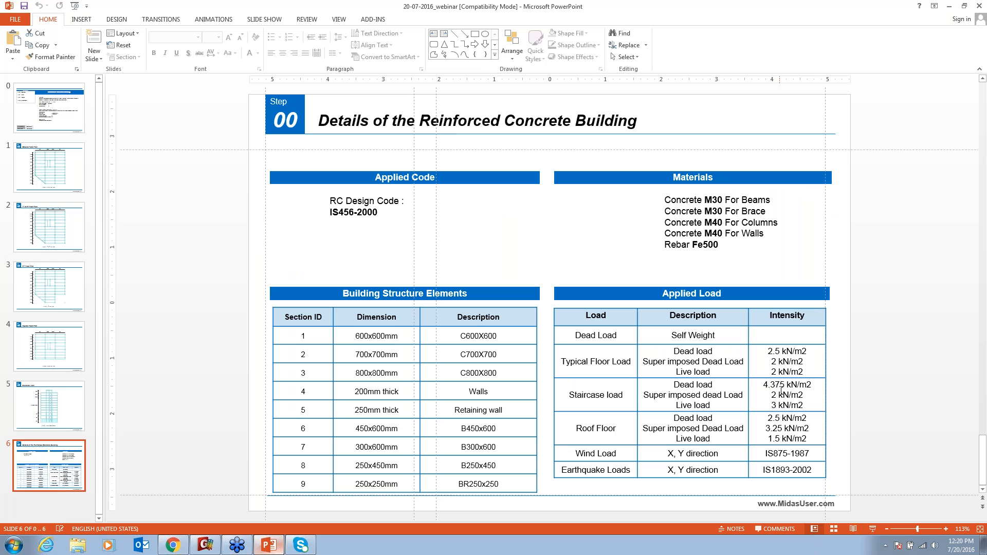
left_click(205, 544)
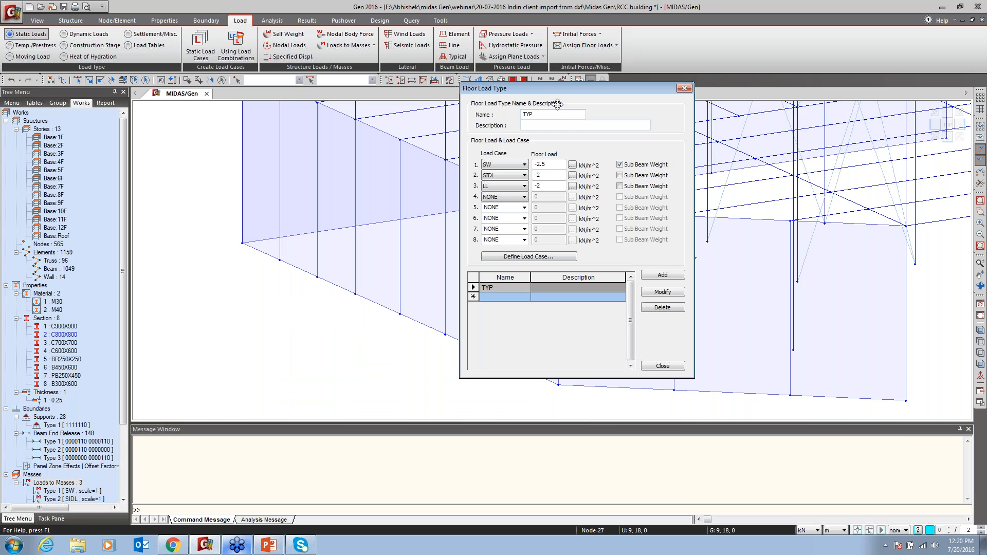
type("T")
key("BackSpace")
type("STAIRCASE")
left_click(552, 165)
type("-4.375")
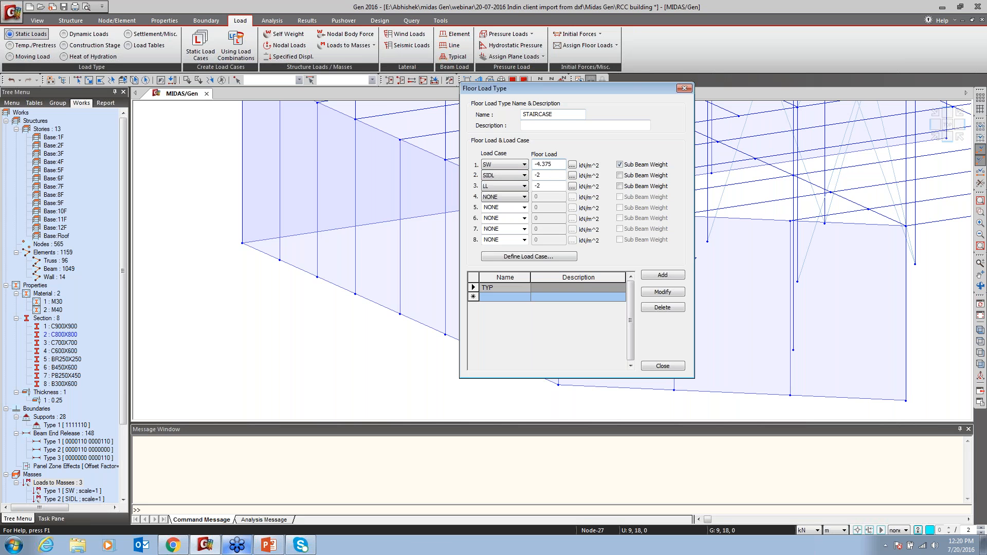
left_click(562, 185)
left_click(658, 276)
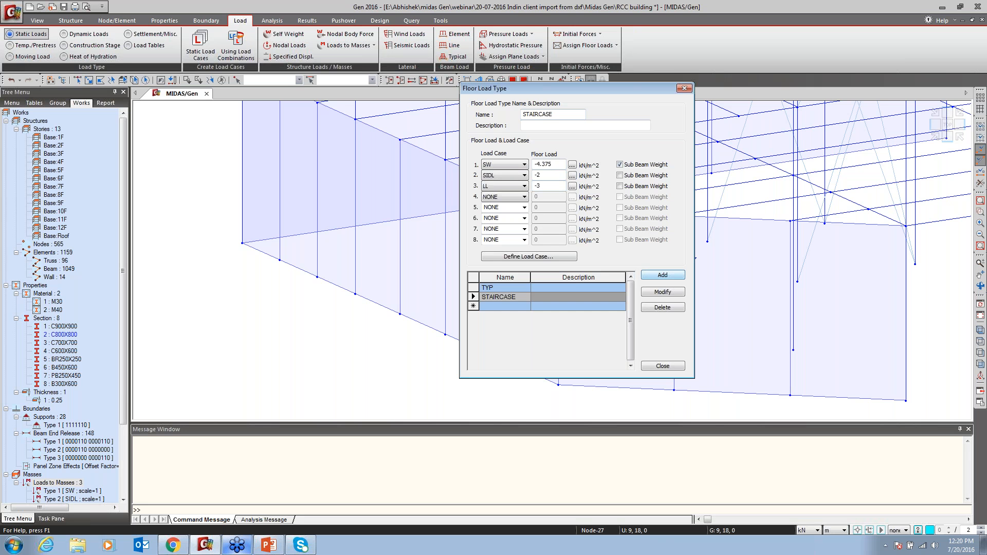
left_click(397, 440)
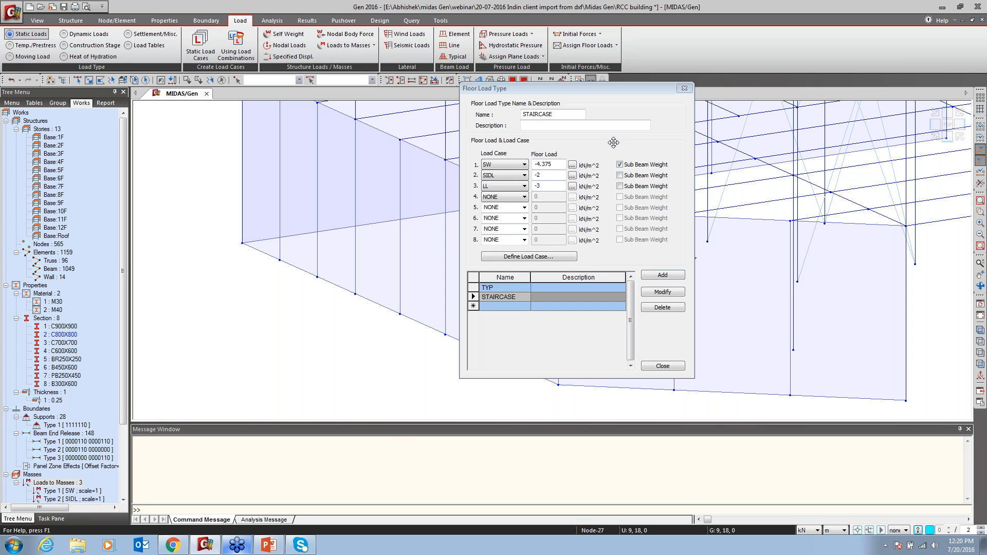
Check the roof loads in PowerPoint, return to midas Gen and name a floor load type ROOF with an SW load of -2.5 kN/m^2.
left_click(269, 544)
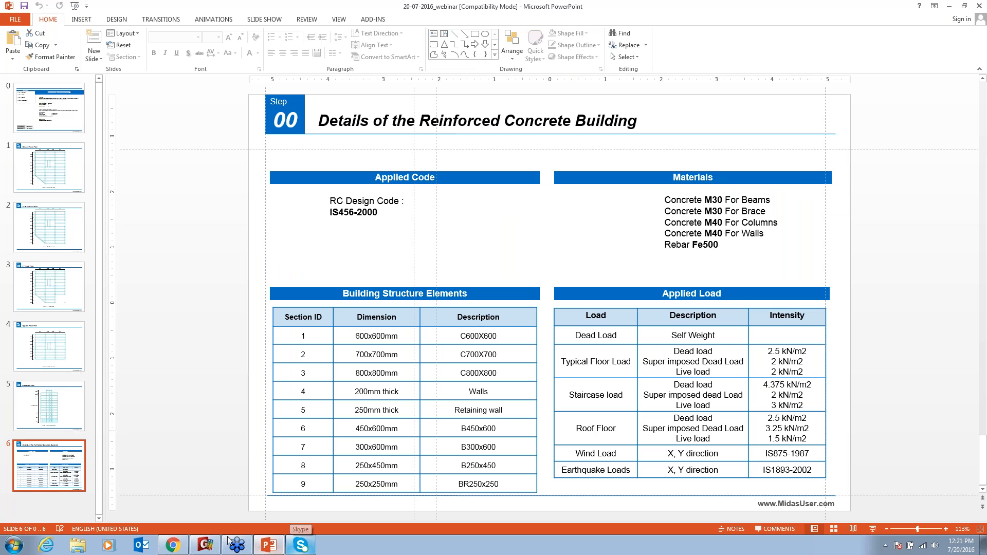
left_click(205, 544)
double_click(539, 114)
type("ROOF")
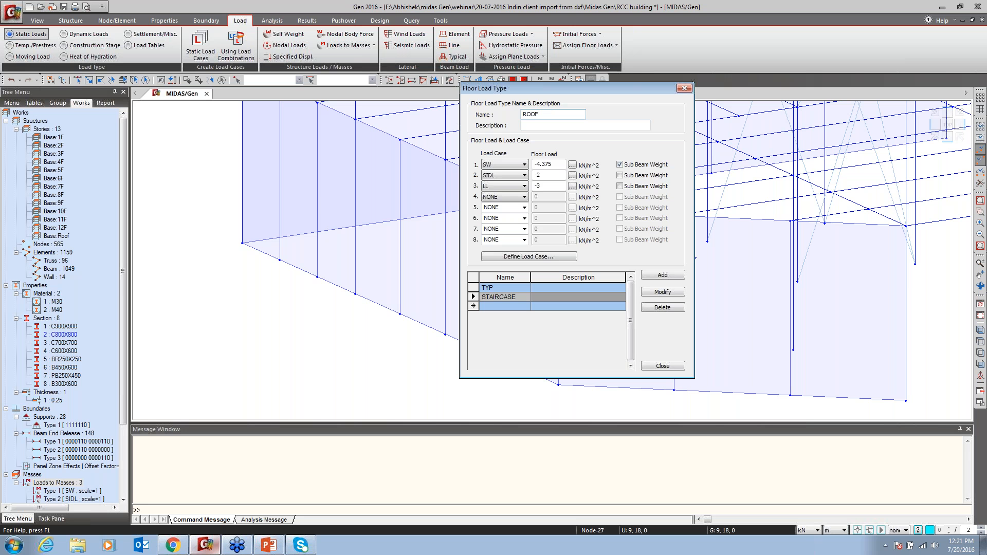
left_click(558, 164)
key("BackSpace")
key("BackSpace")
key("BackSpace")
key("BackSpace")
key("BackSpace")
type("2.5")
Set the ROOF type's SIDL load to -3.25 and LL load to -1.5 kN/m^2, add it and close the floor load type definition.
left_click(540, 175)
type("3.25")
type("-1.5")
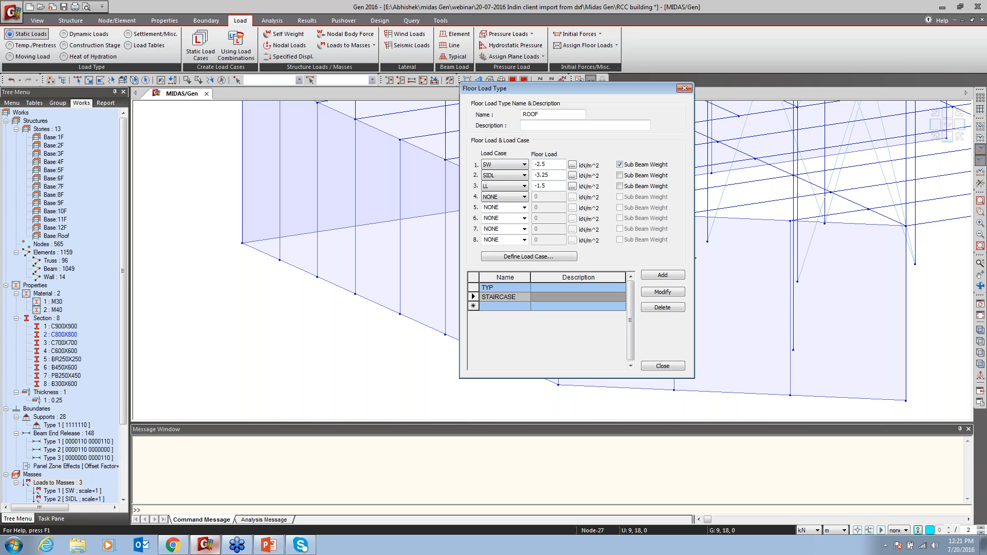
left_click(663, 275)
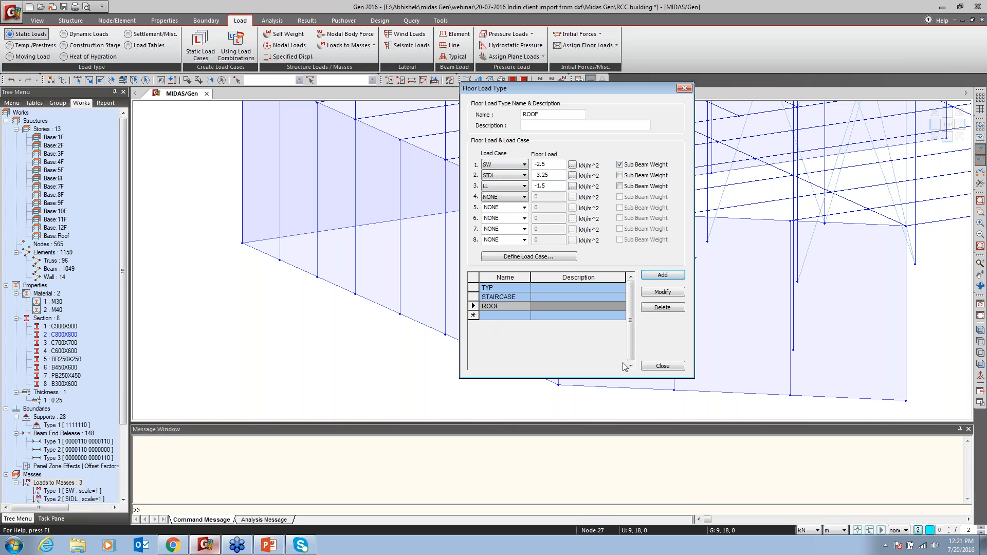
left_click(662, 366)
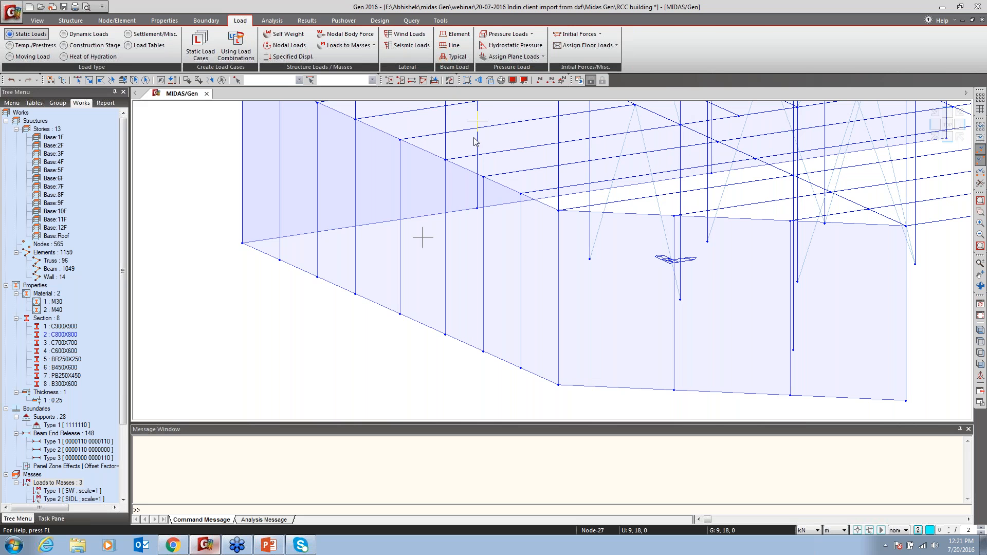
Activate only the 2F story by identity, using the Floor option so that no members above or below are included.
scroll(600, 335, "down", 2)
scroll(511, 359, "down", 4)
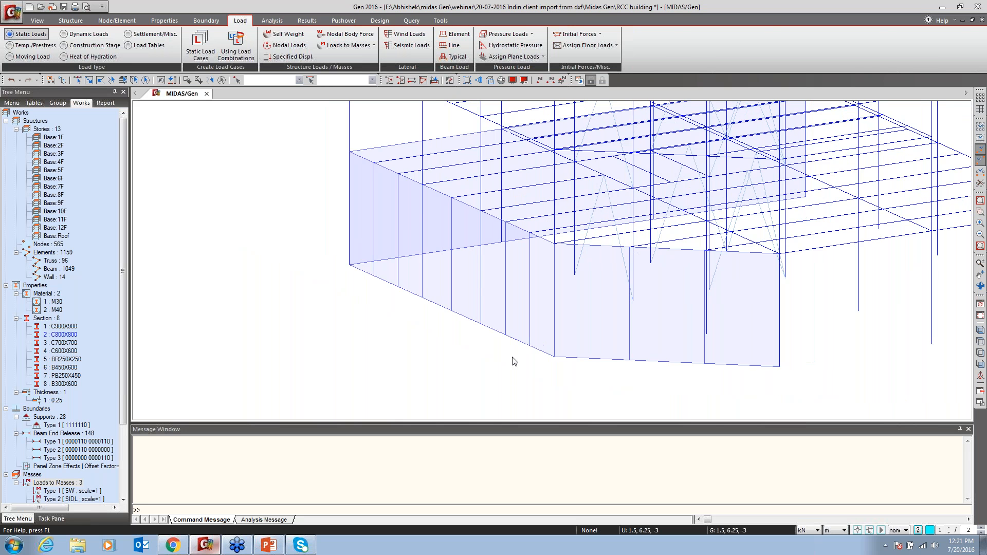
middle_click_drag(624, 249, 612, 285)
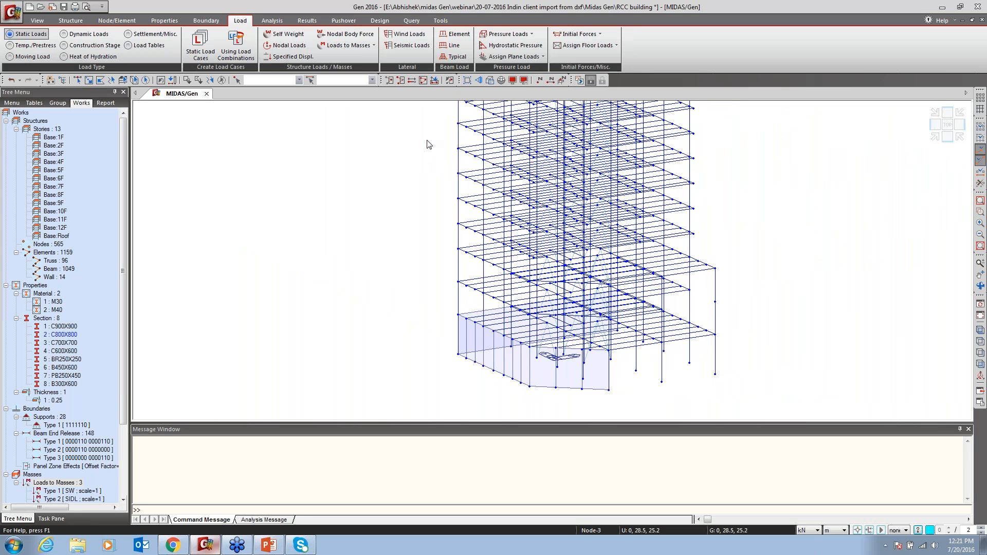
left_click(433, 81)
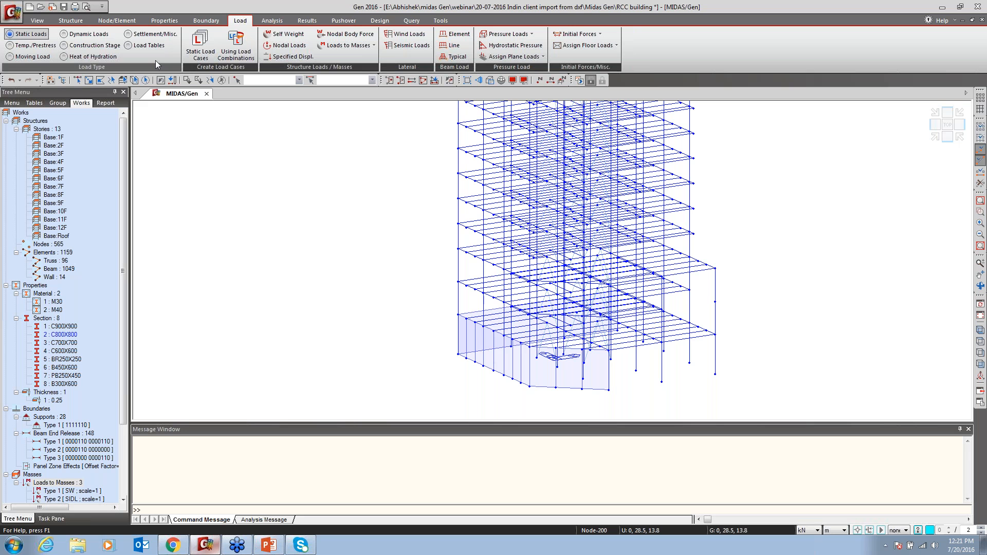
mouse_move(639, 297)
middle_mouse_down()
mouse_move(684, 296)
mouse_move(657, 298)
middle_mouse_up()
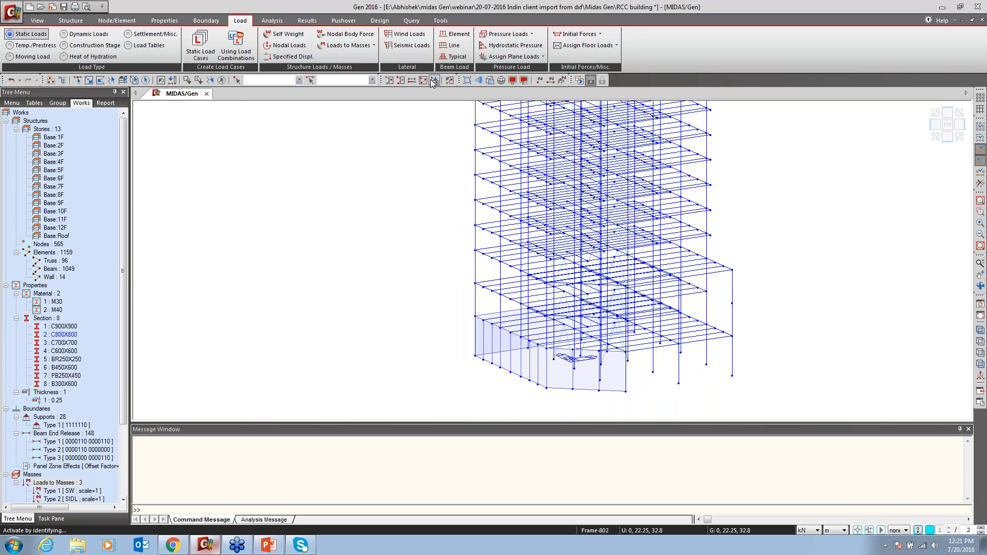
key("ctrl+d")
left_click_drag(300, 93, 477, 40)
scroll(544, 118, "up", 2)
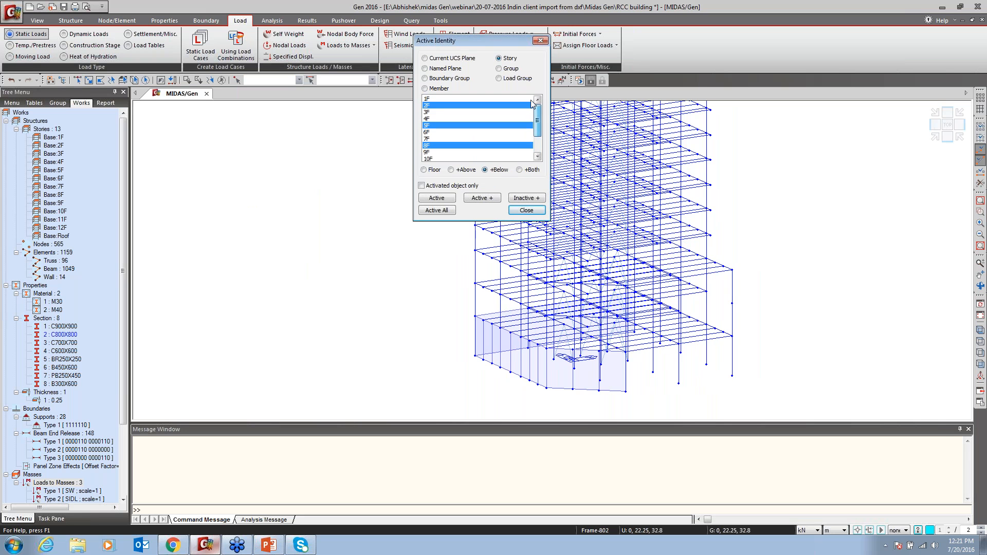
left_click(432, 99)
left_click(432, 105)
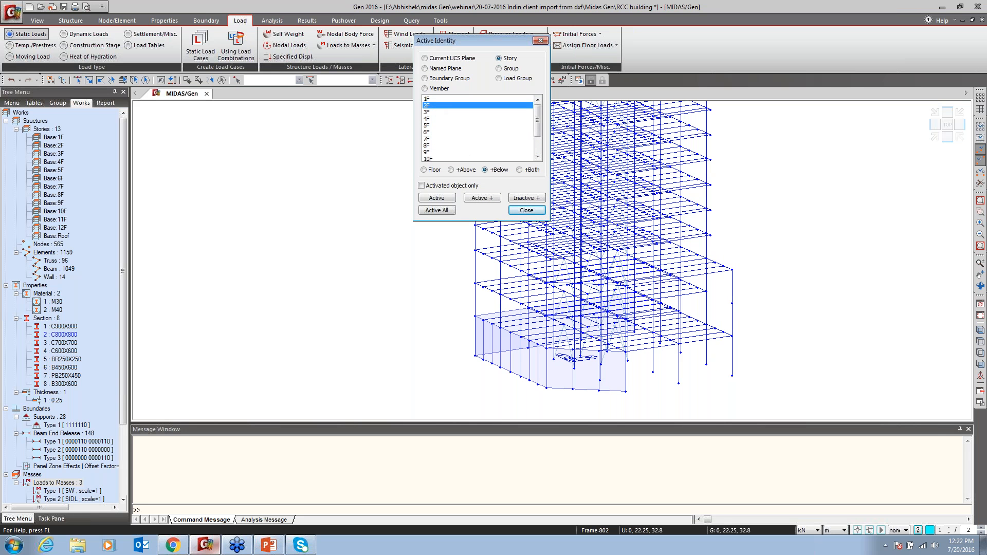
left_click(433, 170)
left_click(436, 198)
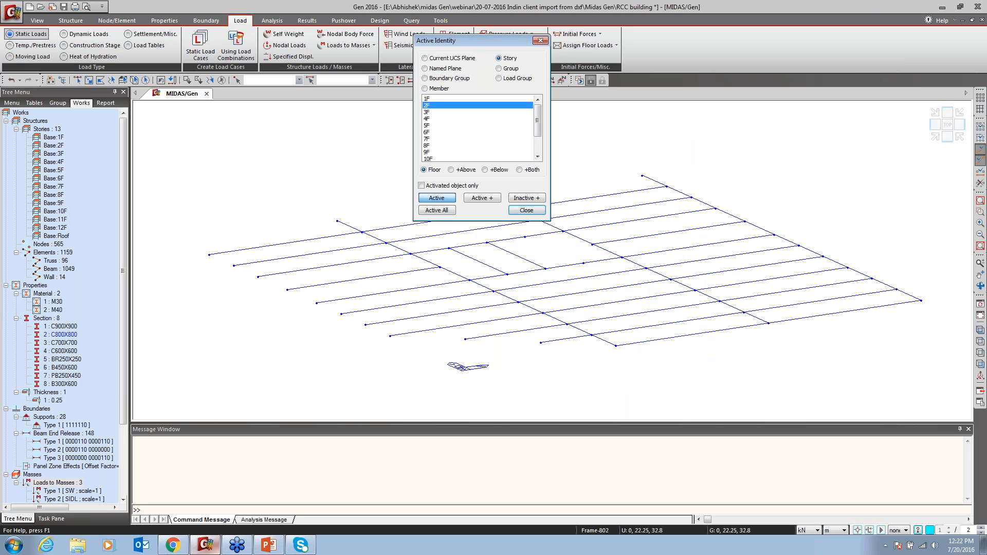
left_click(520, 211)
Start assigning floor loads with the STAIRCASE load type and two-way distribution, and enable Copy Floor Load along the z axis.
scroll(522, 308, "up", 3)
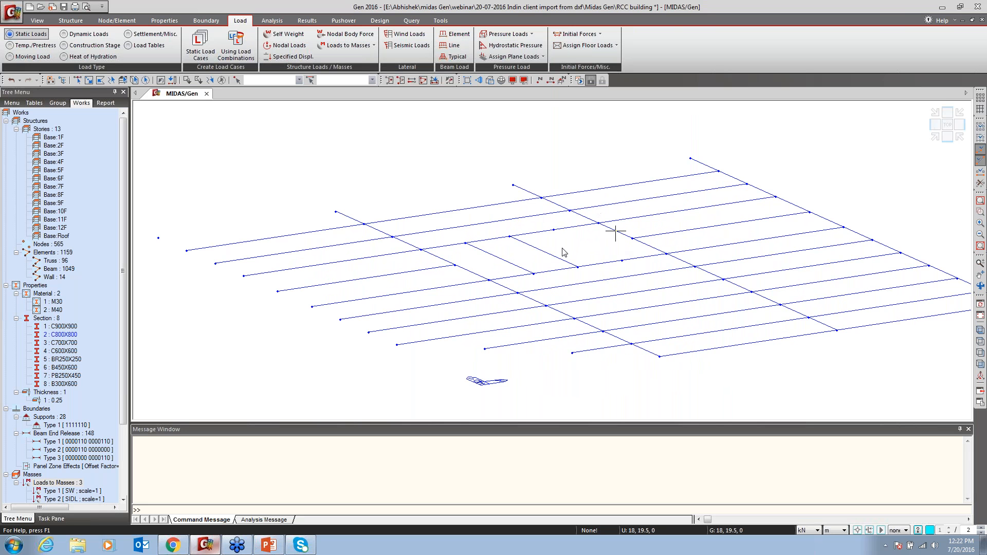
middle_click_drag(578, 257, 529, 267)
scroll(530, 270, "up", 2)
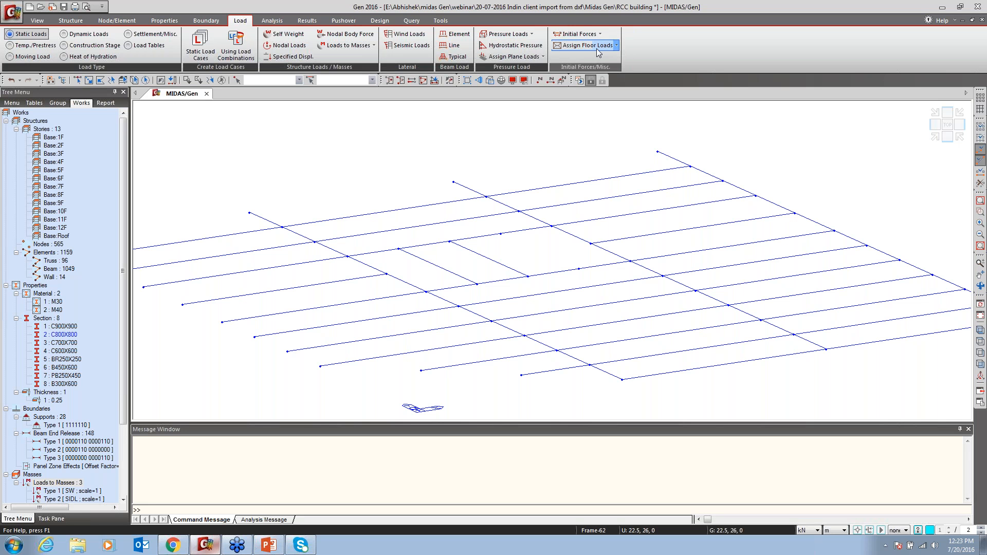
left_click(583, 45)
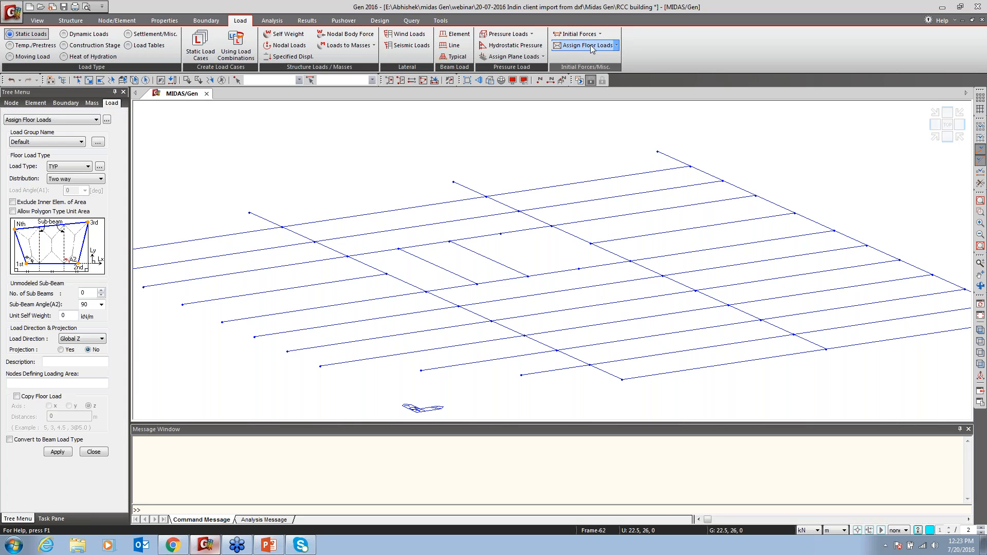
left_click(72, 166)
left_click(52, 177)
key("Tab")
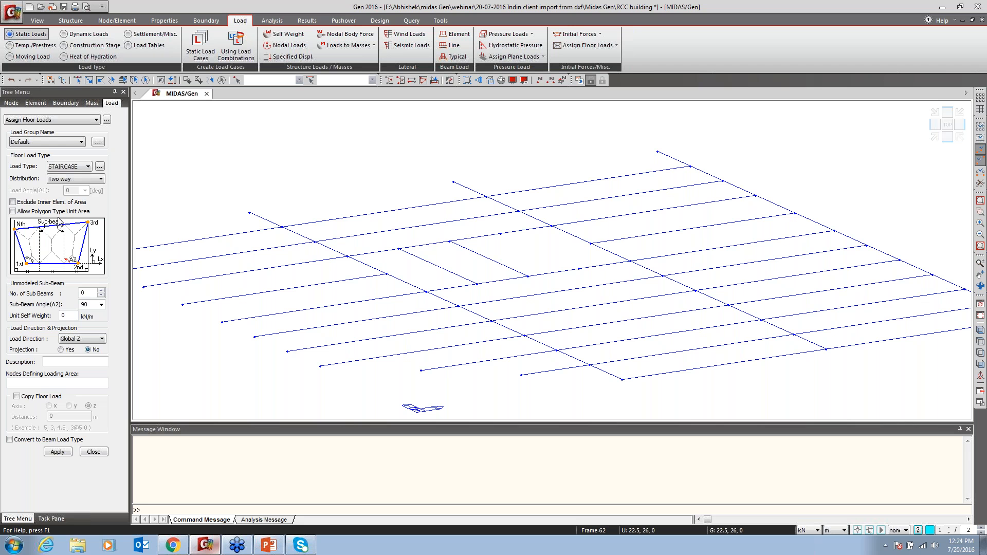
key("ctrl+s")
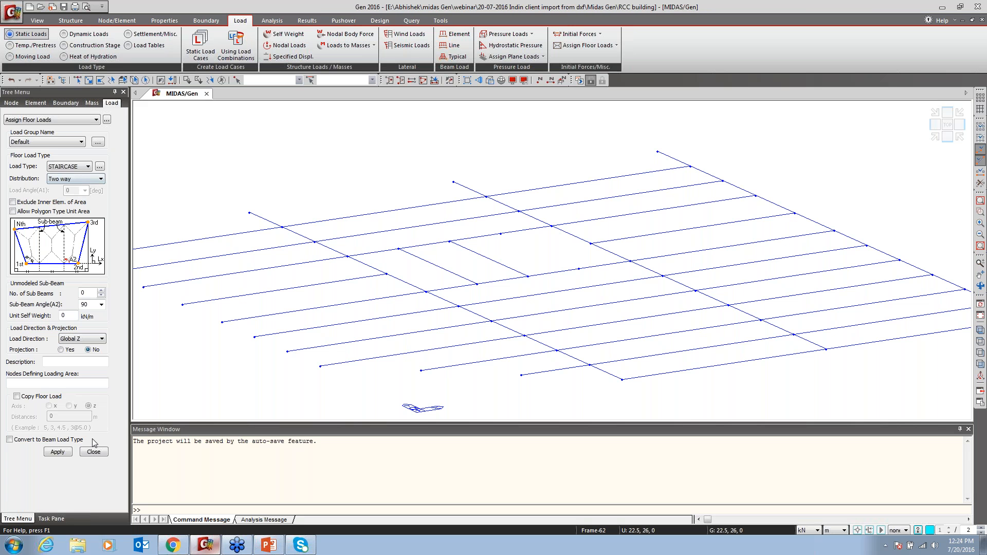
left_click(17, 397)
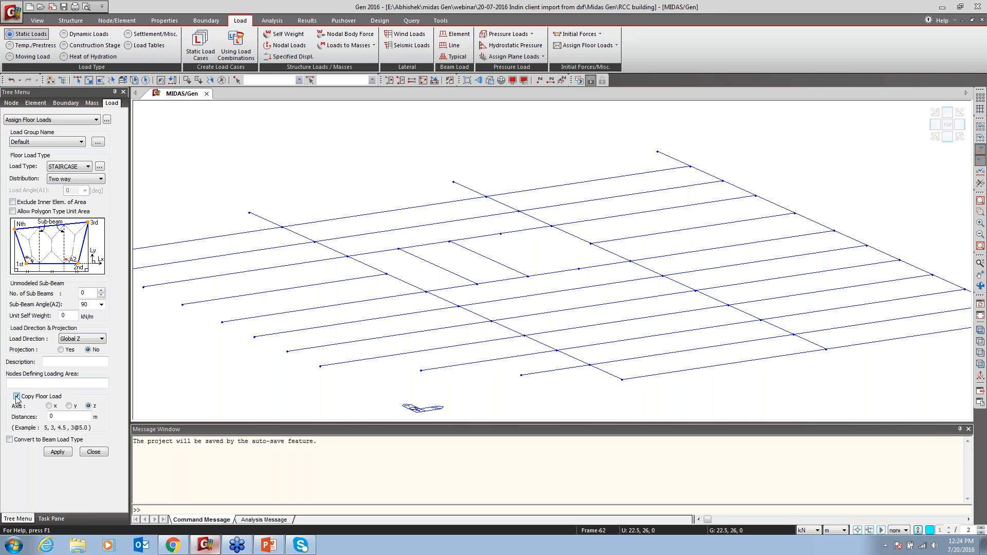
Try to assign the two-way STAIRCASE load to the central 2F panel through its four corner nodes, and undo the assignment.
left_click(78, 383)
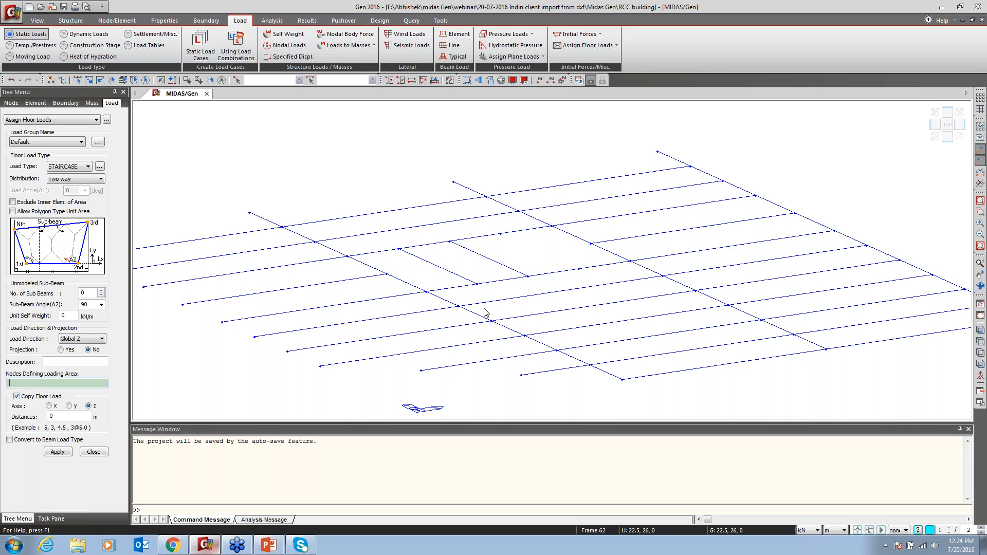
left_click(449, 241)
left_click(528, 276)
left_click(628, 262)
left_click(552, 229)
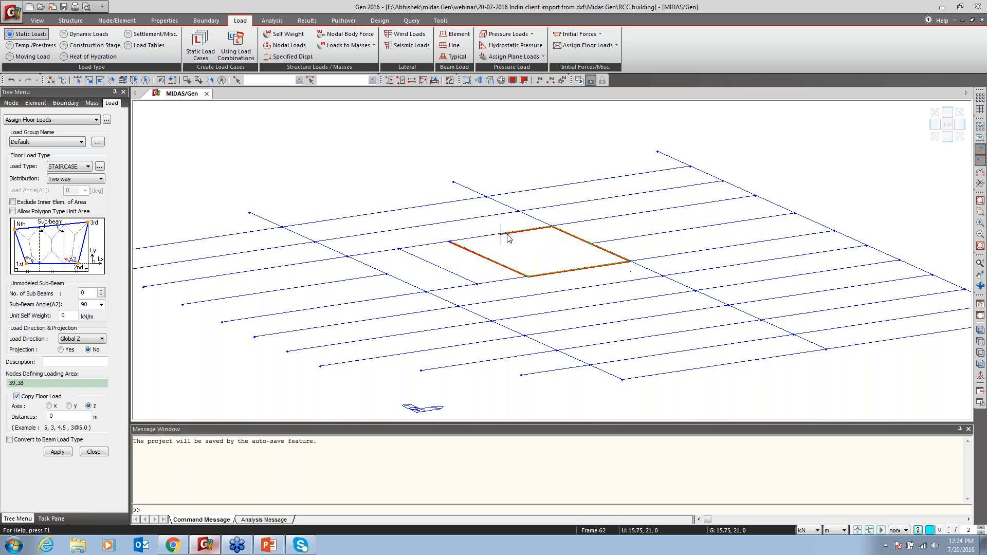
left_click(450, 240)
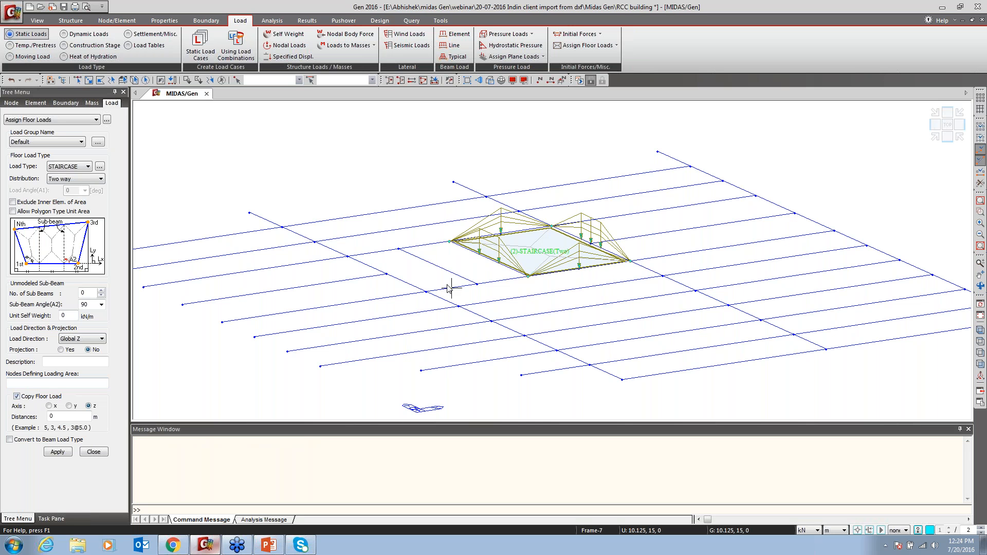
key("ctrl+z")
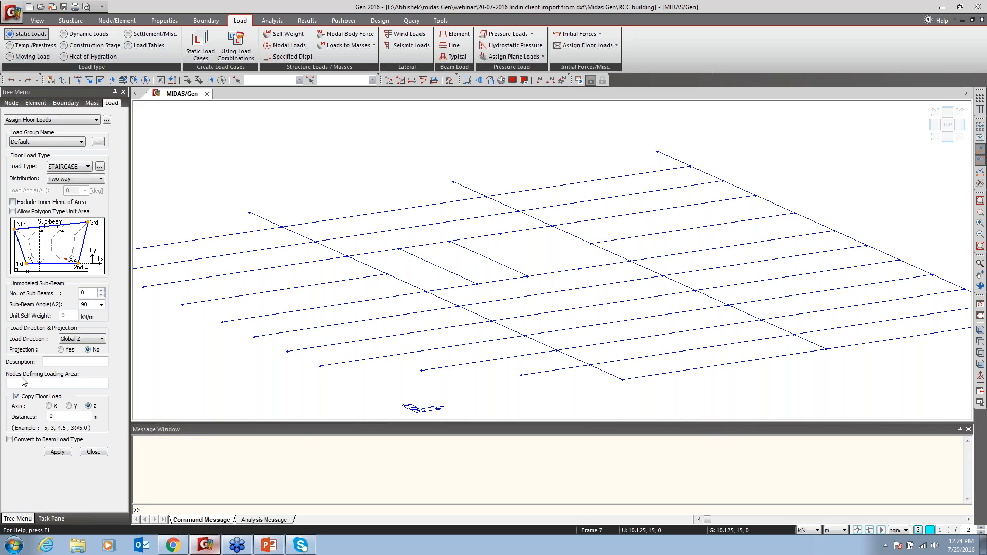
Switch to the PowerPoint presentation and look up the story heights on the Elevation View slide.
double_click(49, 417)
left_click(265, 546)
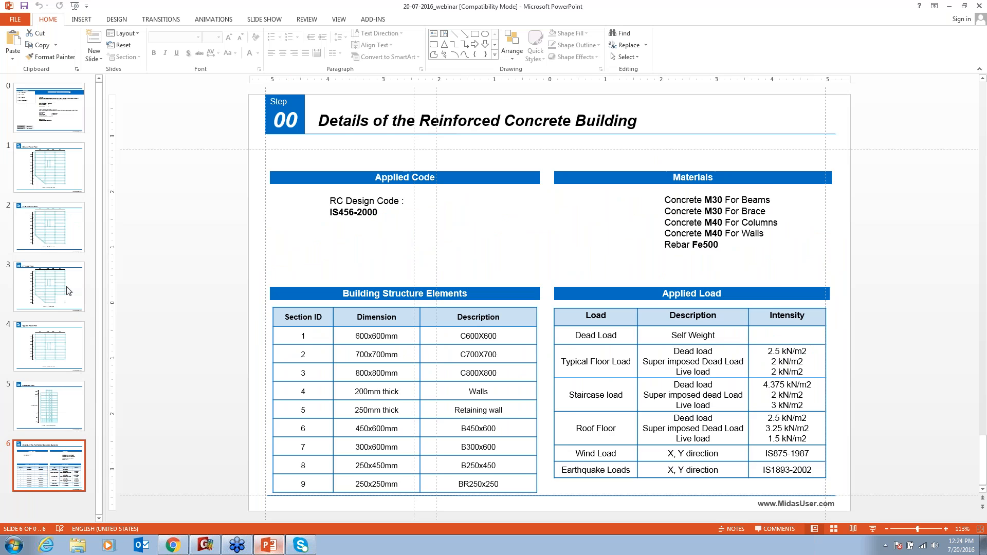
left_click(50, 405)
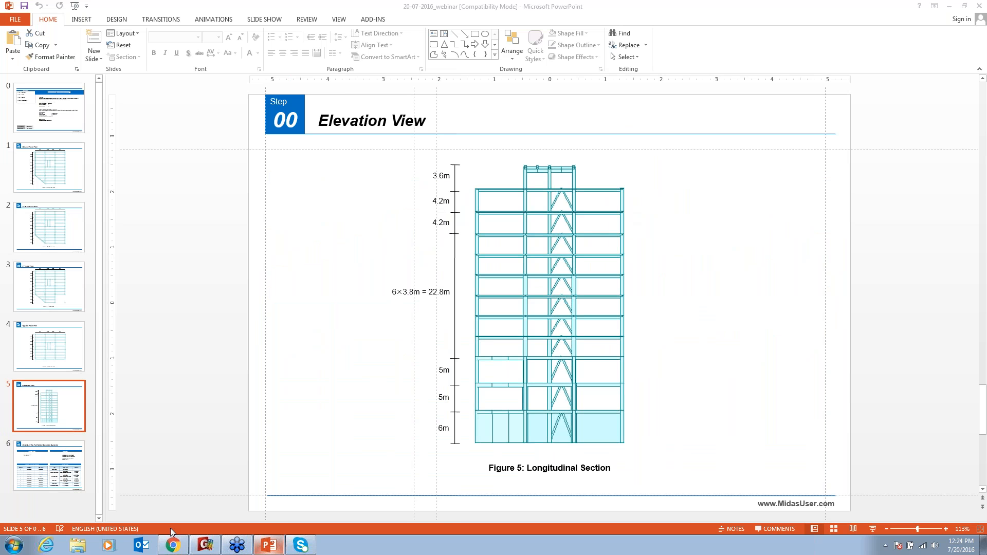
left_click(205, 548)
left_click(66, 416)
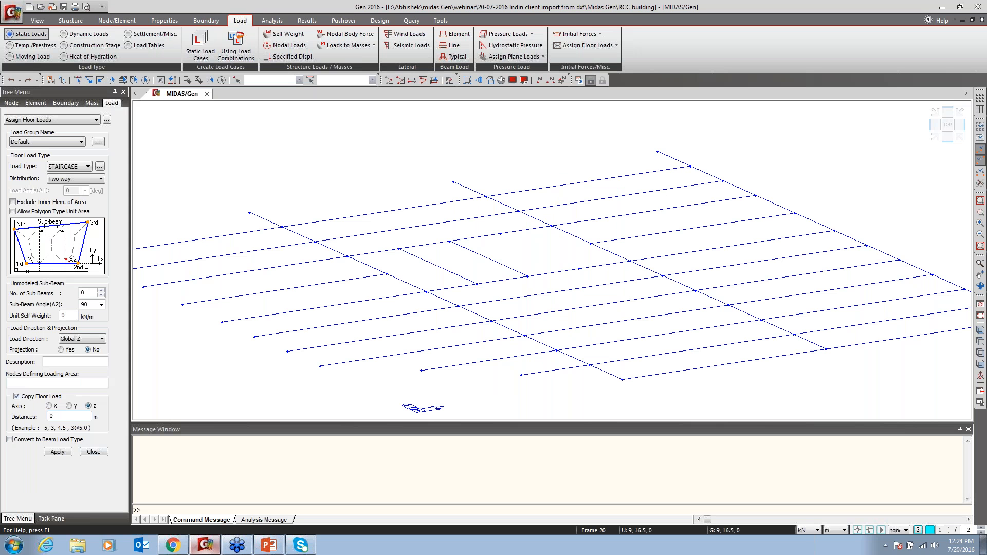
type("2@")
type("5,6@")
type("@")
type("4.2")
Assign the two-way STAIRCASE load to the central 2F panel through its four corner nodes, copying it to the stories above.
left_click(56, 382)
left_click(528, 276)
left_click(629, 261)
left_click(552, 226)
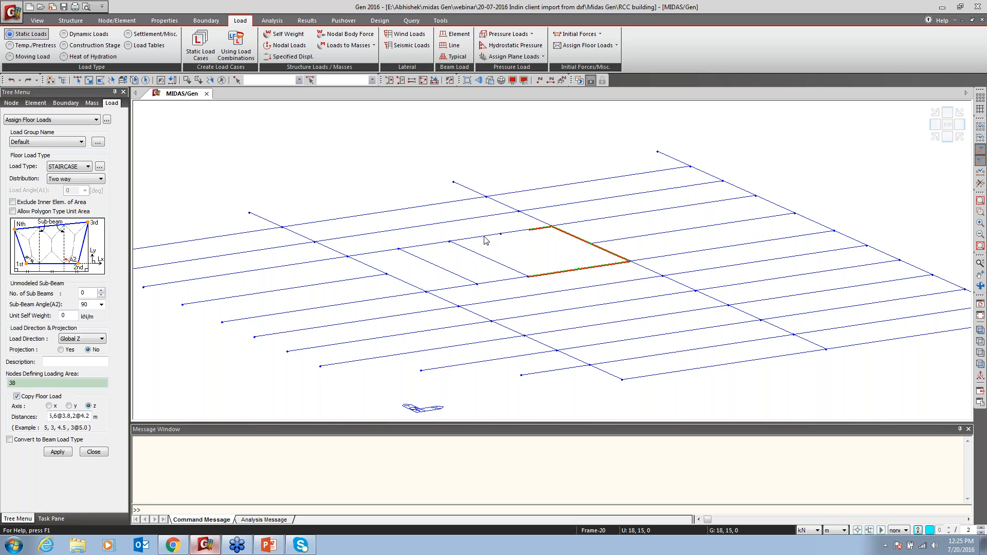
left_click(449, 241)
left_click(528, 277)
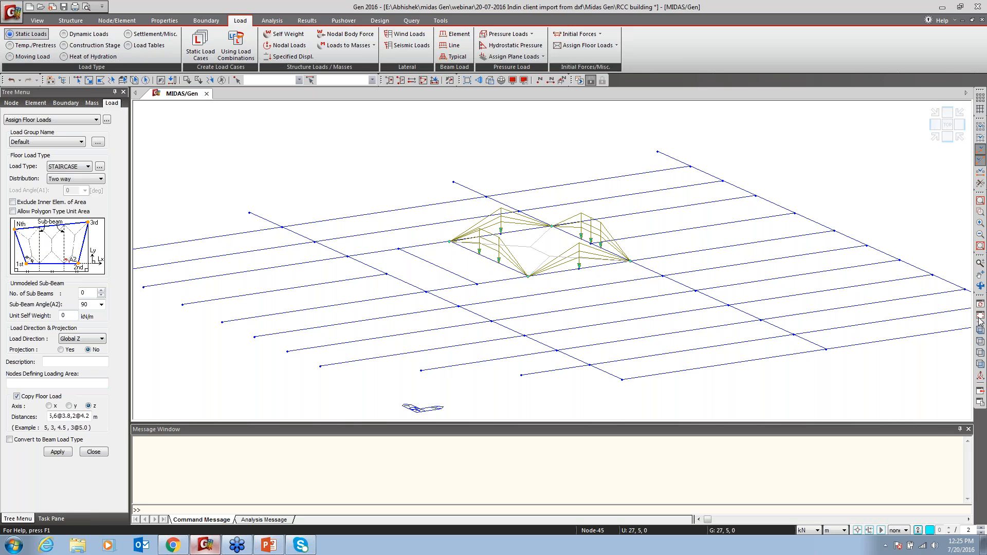
Set the length unit to mm, activate the whole building in isometric view and close the floor load assignment.
left_click(843, 530)
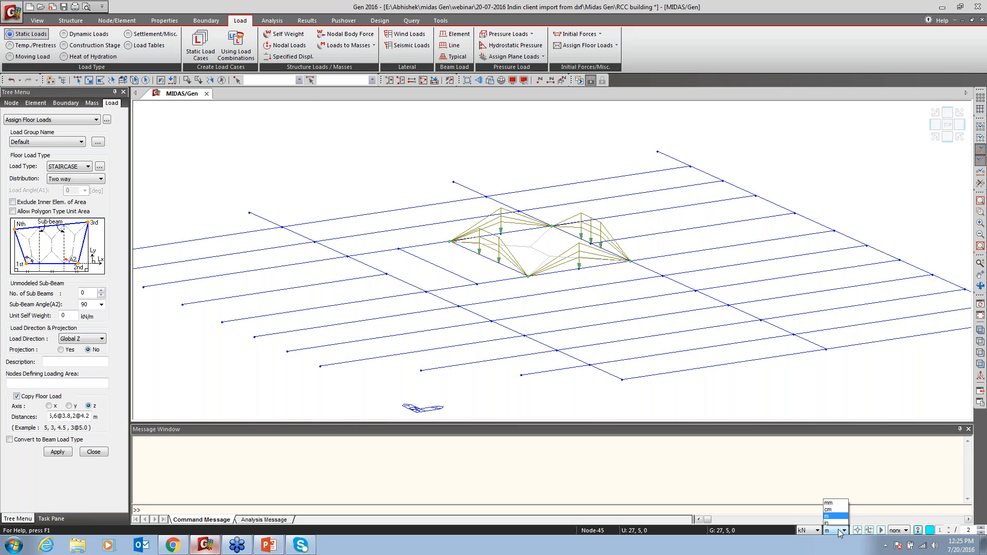
left_click(832, 498)
left_click(979, 330)
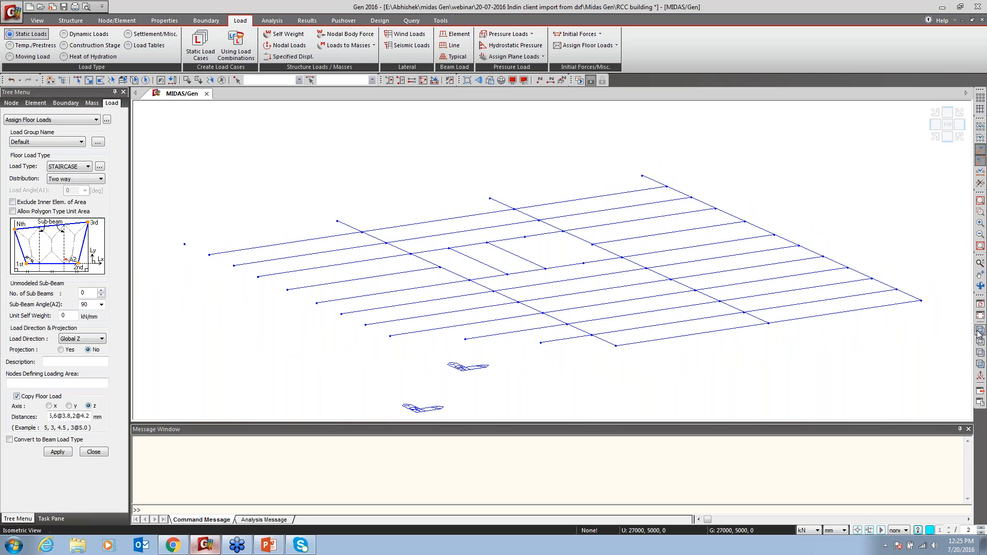
left_click(497, 75)
left_click(94, 452)
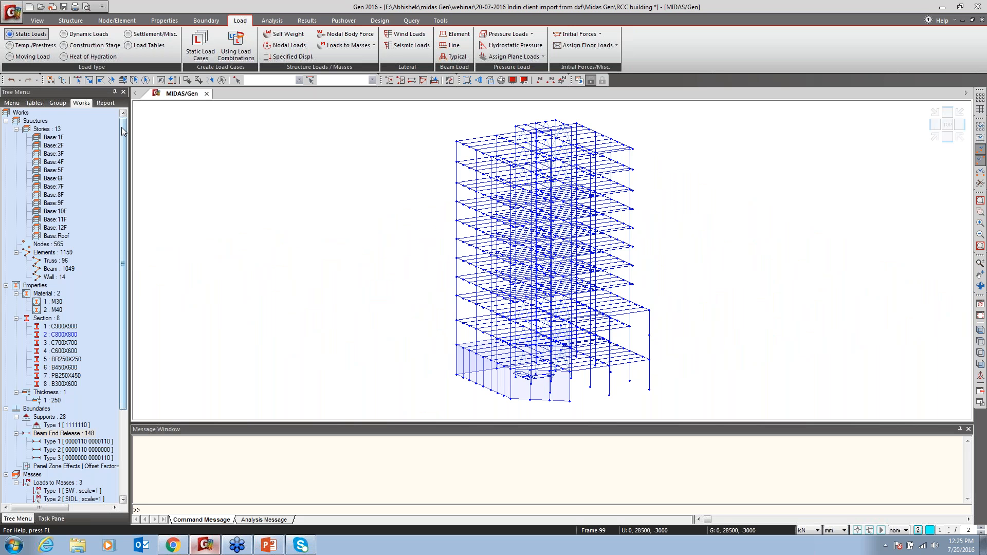
Display the floor loads of the SW and SIDL load cases on the model and examine them, finishing in front view.
scroll(104, 301, "down", 5)
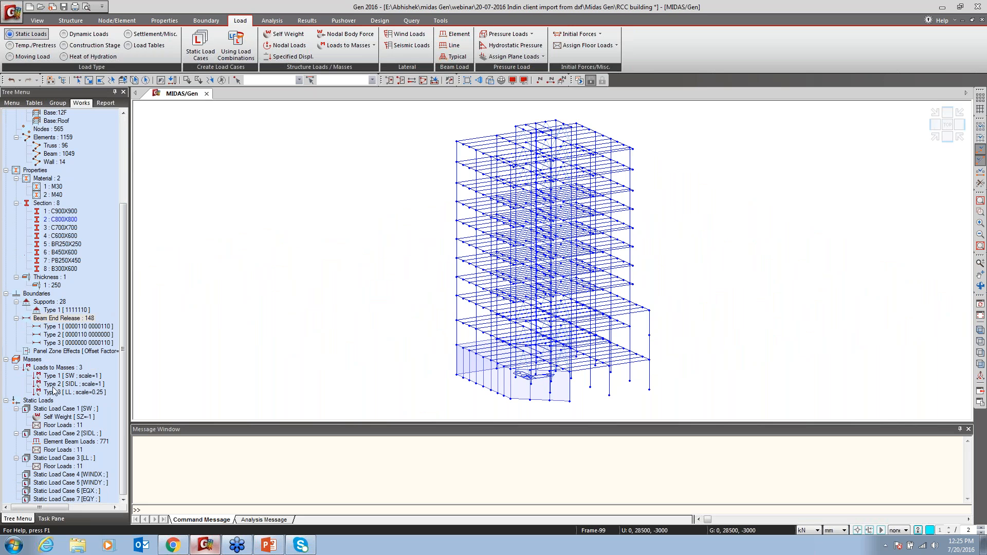
right_click(51, 426)
left_click(73, 448)
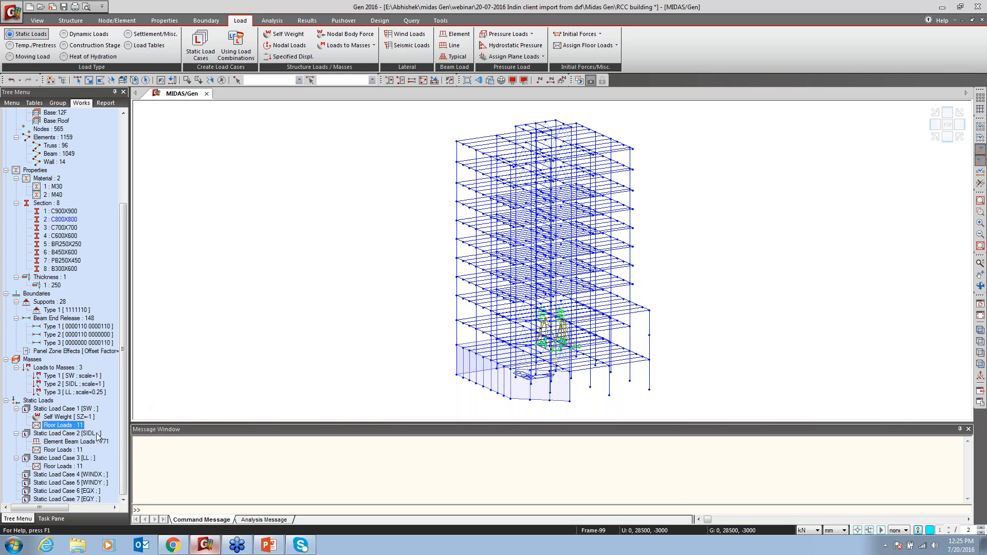
right_click(60, 450)
left_click(86, 474)
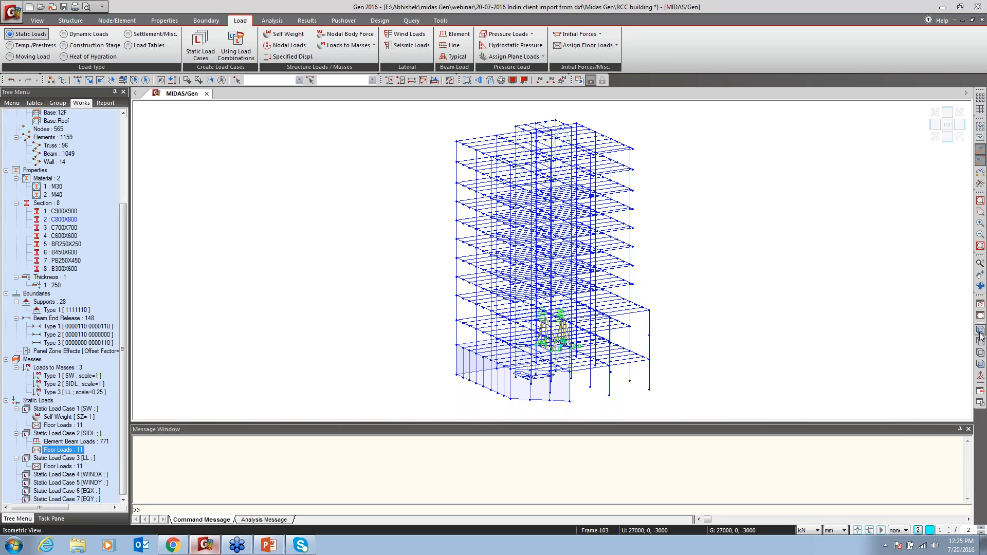
left_click(981, 286)
left_click_drag(589, 376, 636, 397)
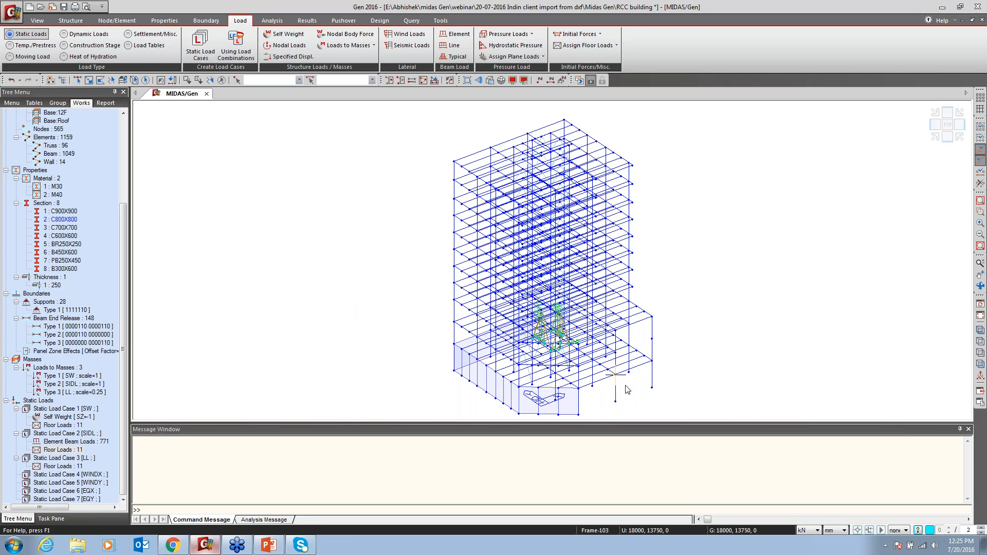
left_click_drag(625, 379, 890, 295)
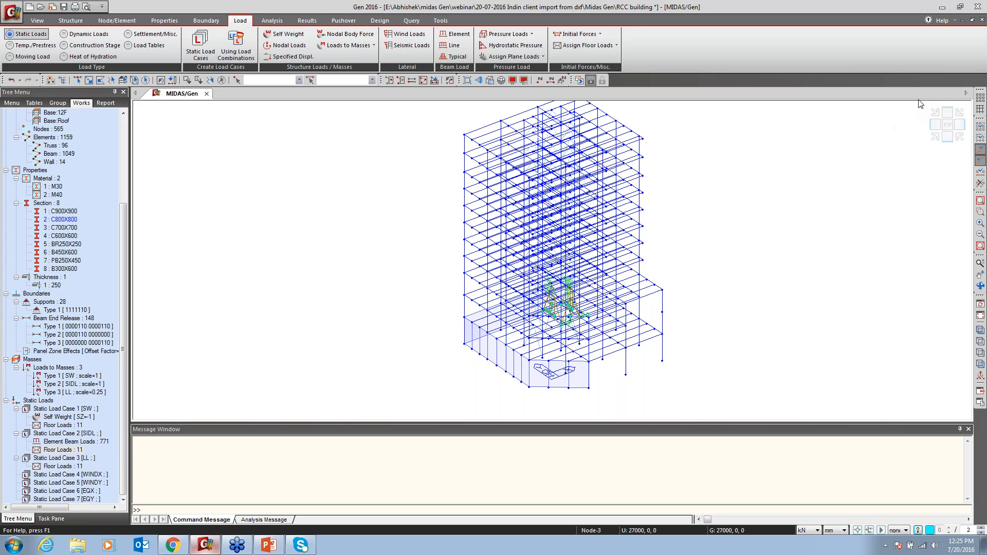
left_click(948, 136)
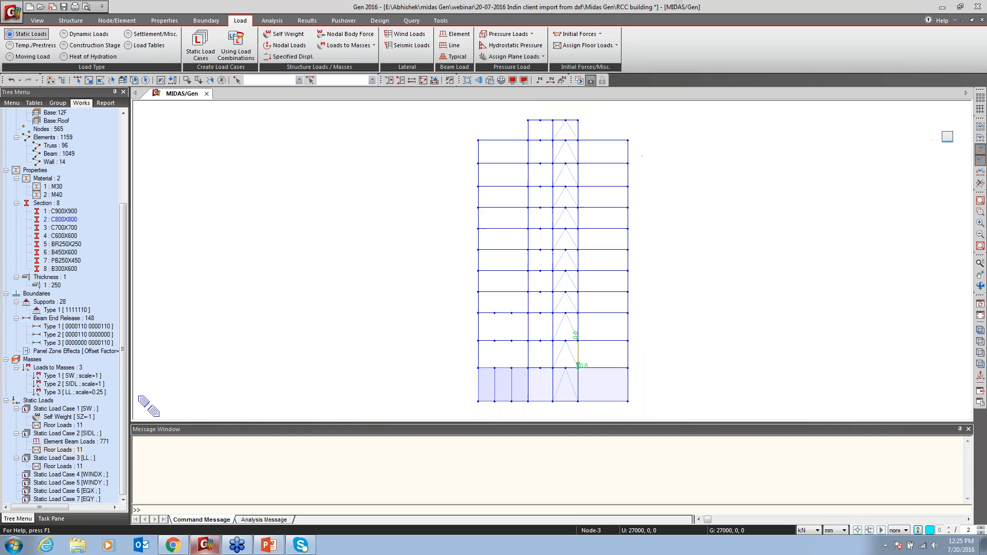
Show the floor load names and floor load areas on the model through the display options, and hide both again.
left_click(512, 81)
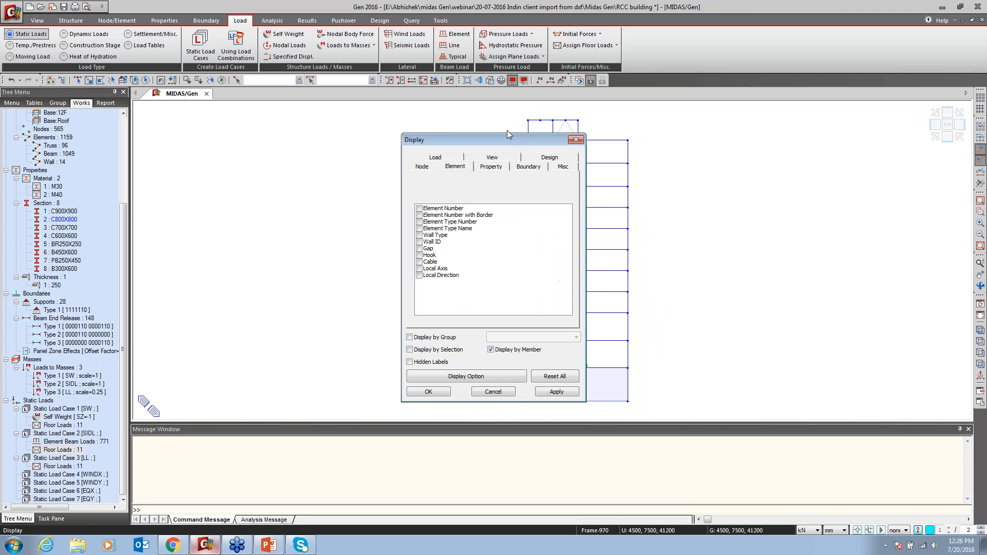
left_click(452, 162)
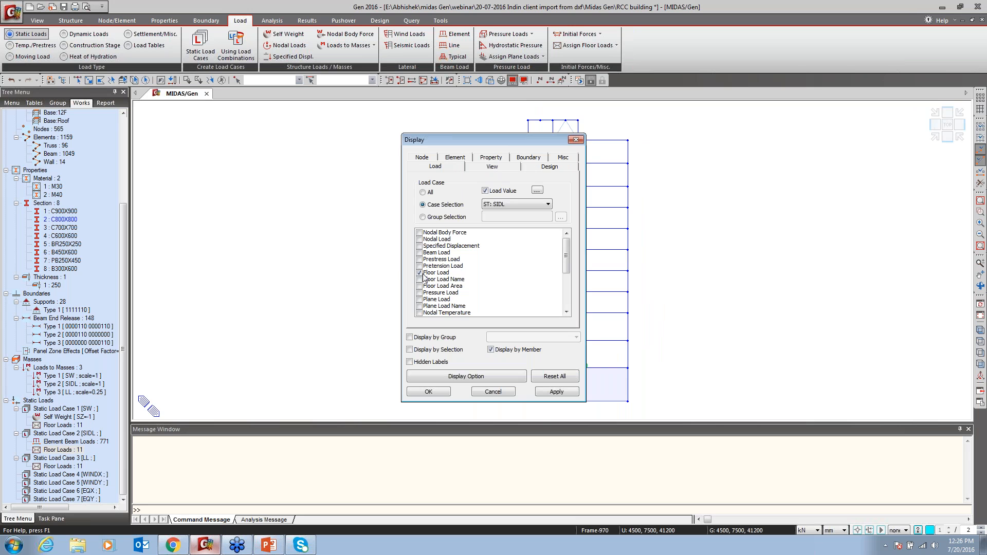
left_click(420, 281)
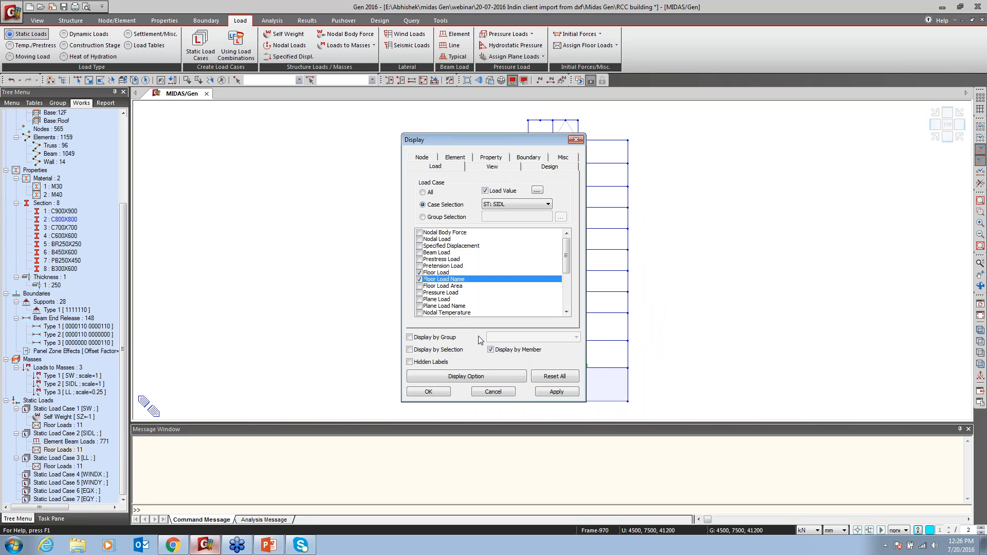
left_click(419, 286)
left_click(553, 392)
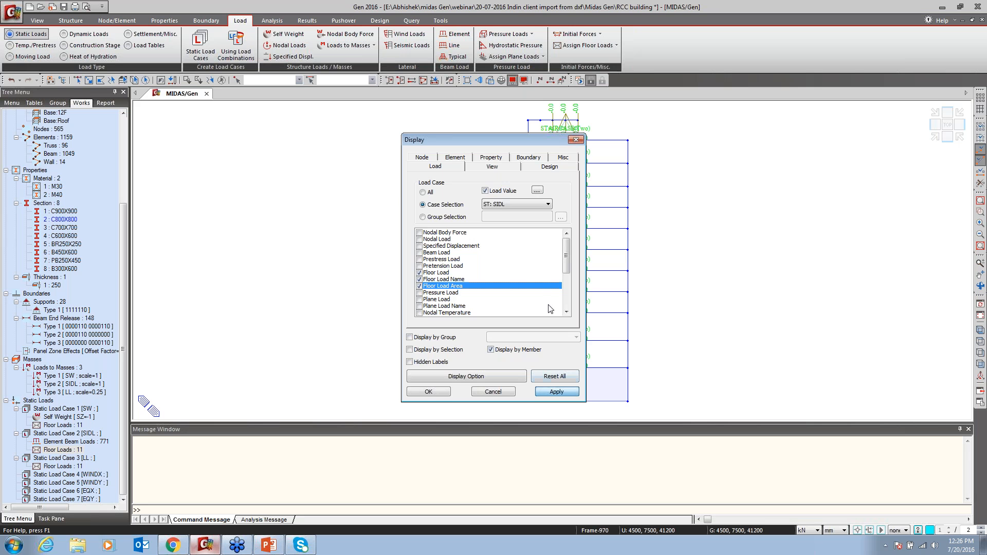
mouse_move(540, 145)
left_mouse_down()
mouse_move(402, 137)
mouse_move(617, 144)
left_mouse_up()
left_click(486, 279)
left_click(486, 285)
left_click(613, 392)
Turn off the floor load display and show only the floor load areas on the model.
left_click_drag(566, 139, 530, 104)
left_click(451, 233)
left_click(451, 240)
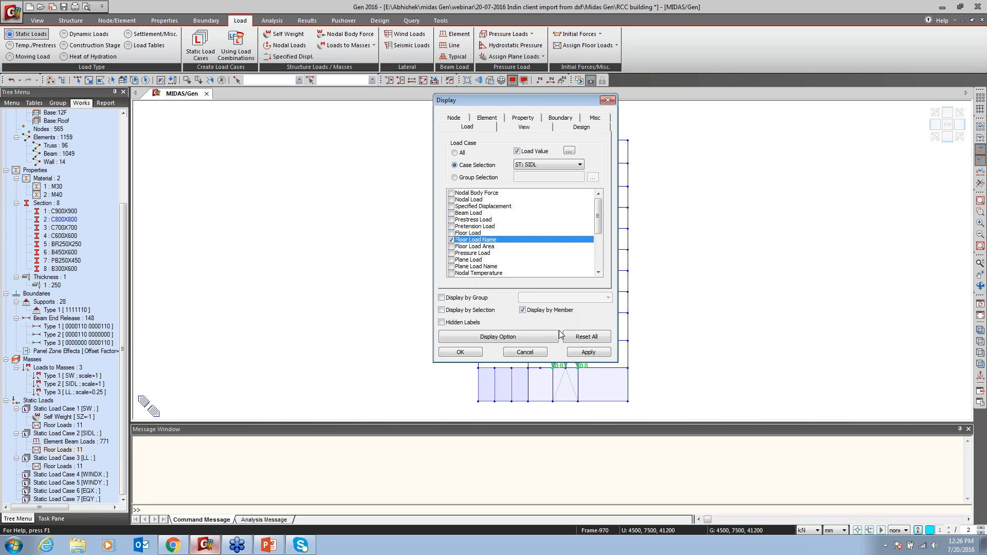
left_click(452, 246)
left_click(451, 239)
left_click(577, 354)
Replace the floor load area display with floor load names, close the display options and set the length unit to m.
left_click_drag(548, 100, 480, 58)
left_click(378, 196)
left_click(378, 202)
left_click(503, 309)
left_click(452, 308)
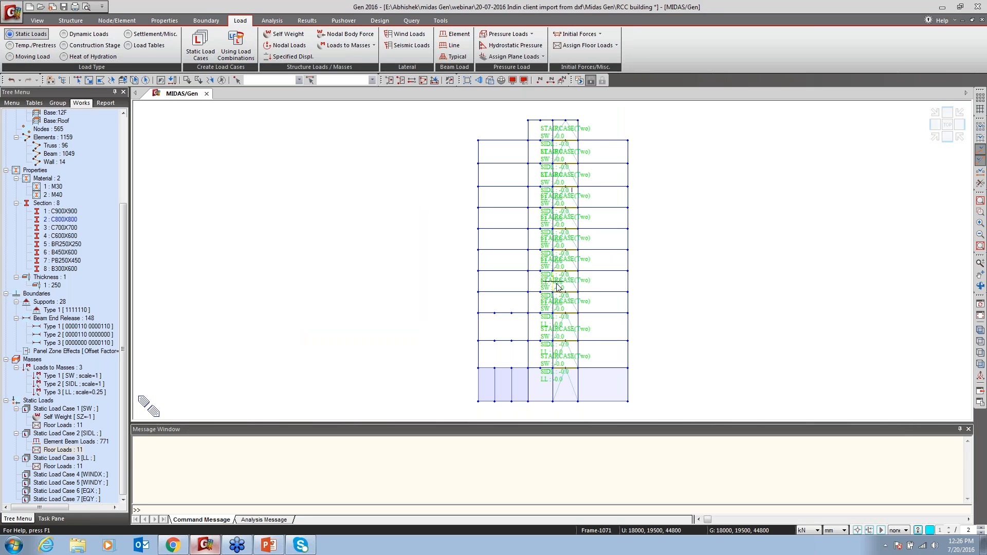
left_click(835, 530)
left_click(829, 508)
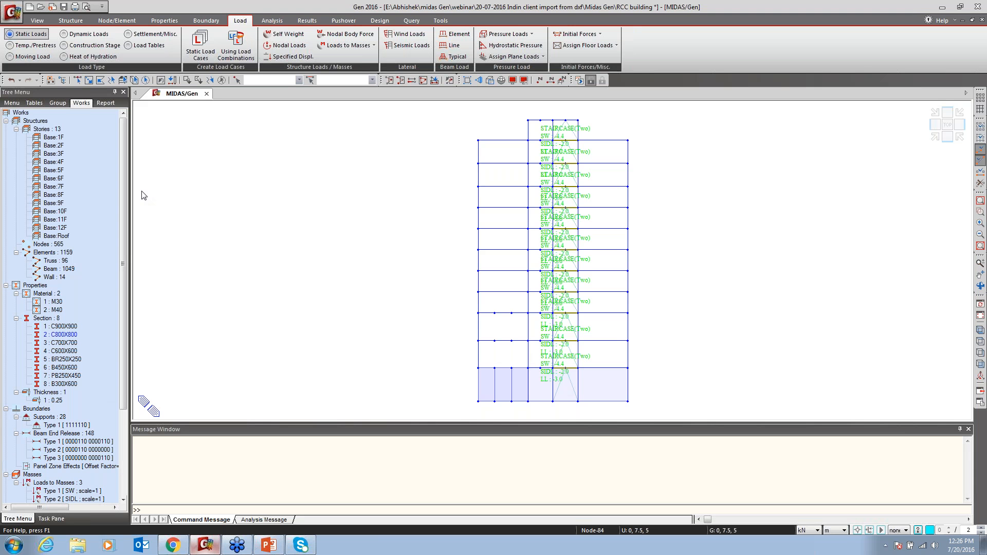
Display the floor loads of the SW load case on the model and open their floor load table.
left_click_drag(123, 134, 123, 219)
right_click(56, 426)
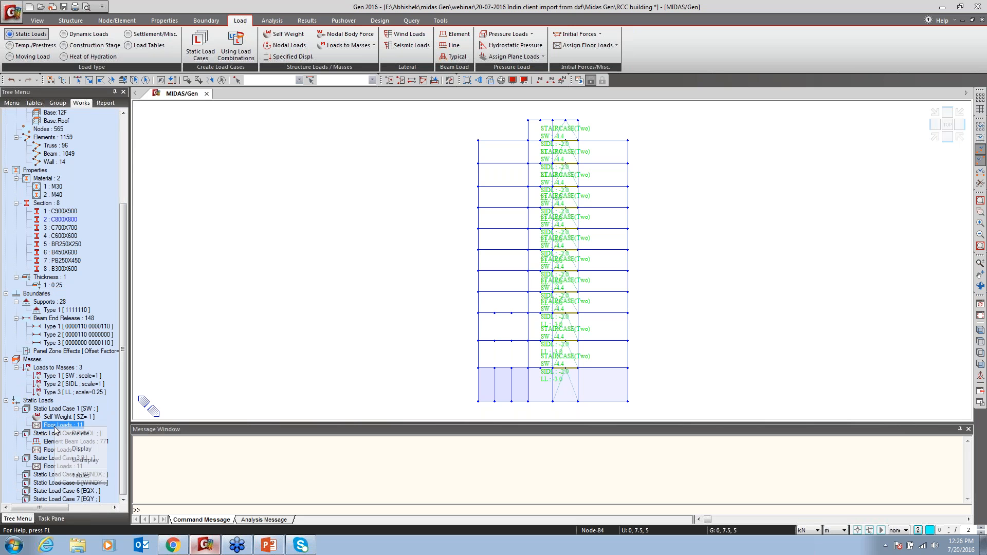
left_click(81, 450)
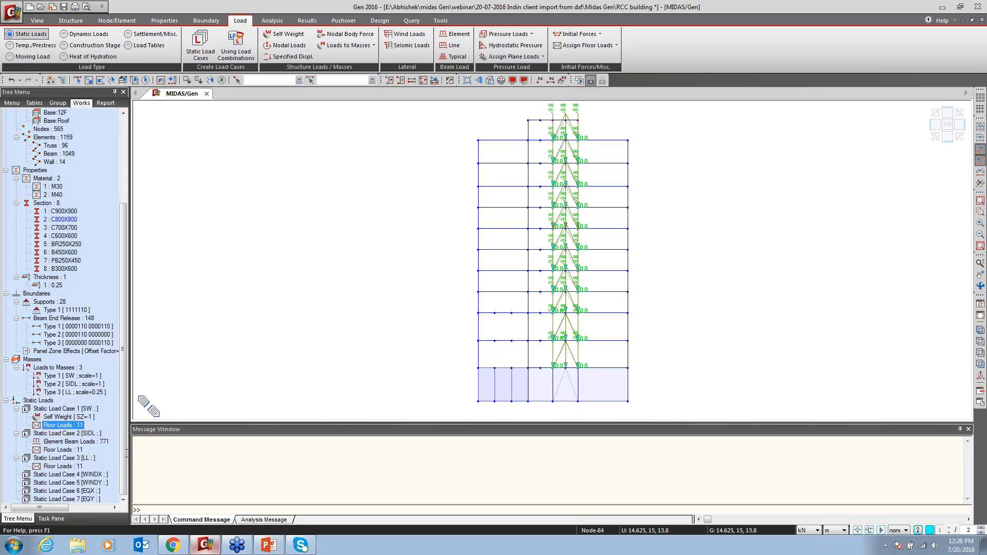
right_click(63, 428)
left_click(82, 470)
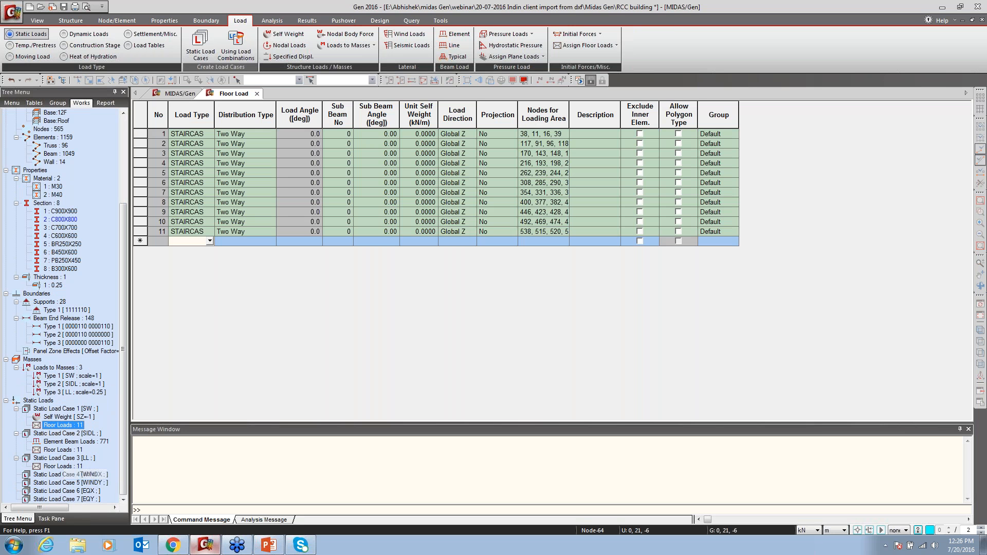
Open the distribution type and load type cells of the first floor load entry to inspect them.
left_click(260, 135)
left_click(271, 133)
left_click(272, 134)
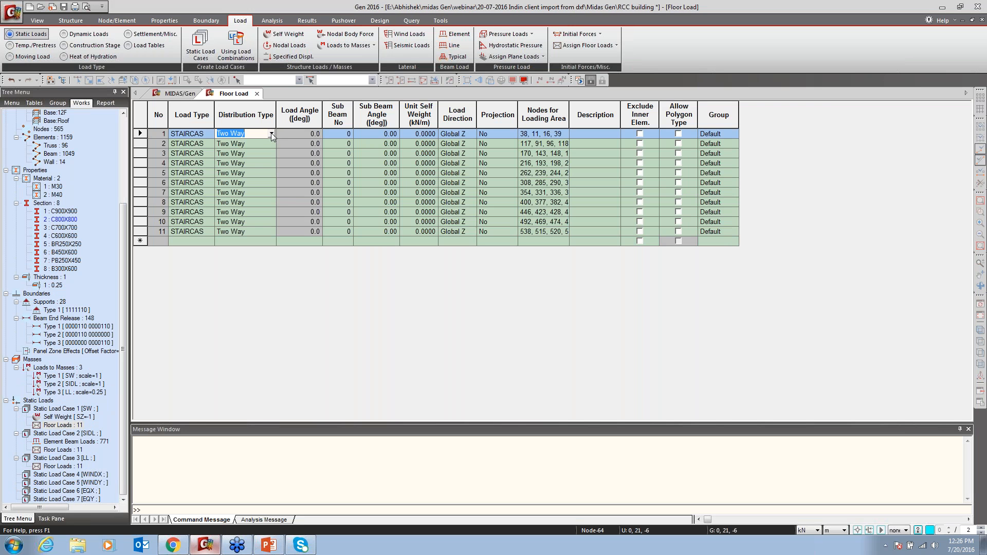
left_click(196, 133)
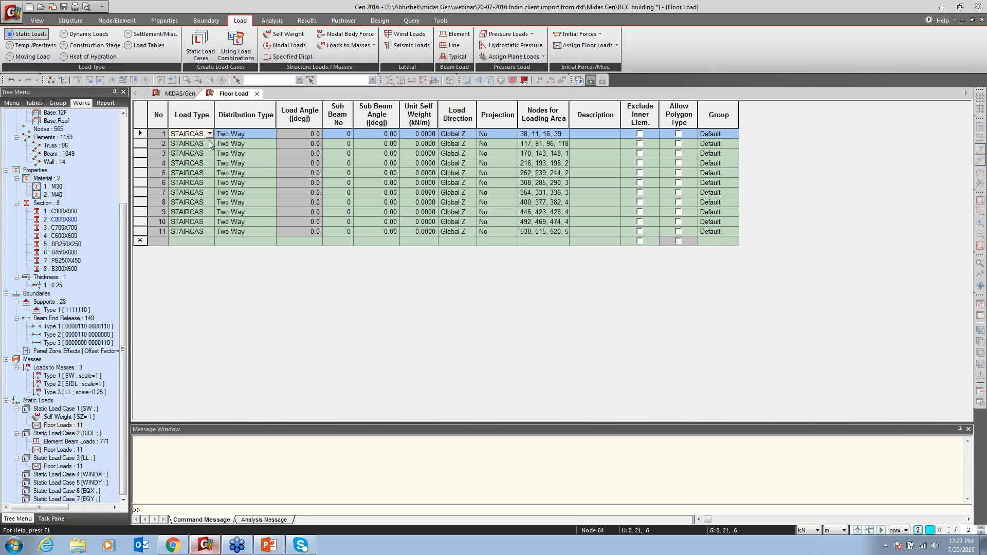
Check the load types available for the first entry in the Floor Load table and close the table.
left_click(210, 133)
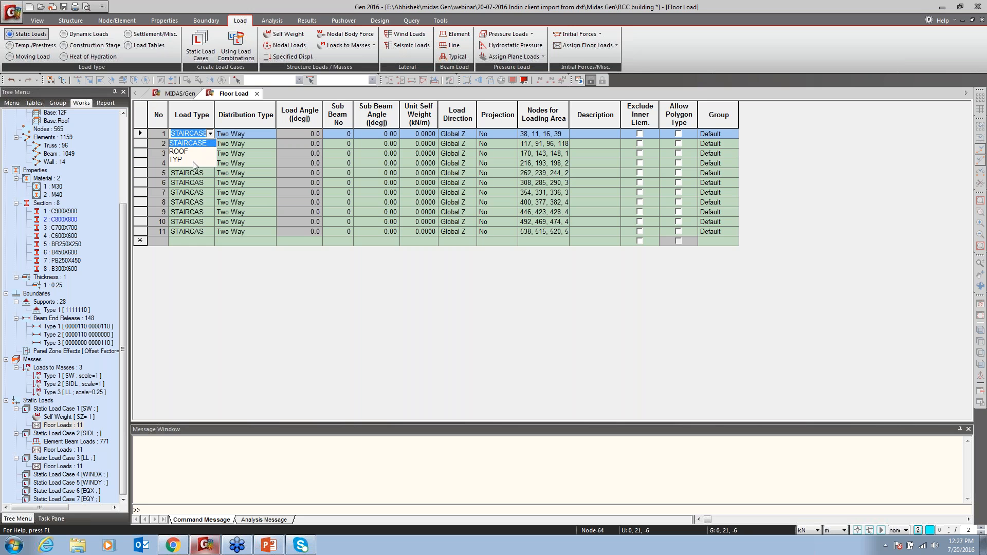
left_click(206, 114)
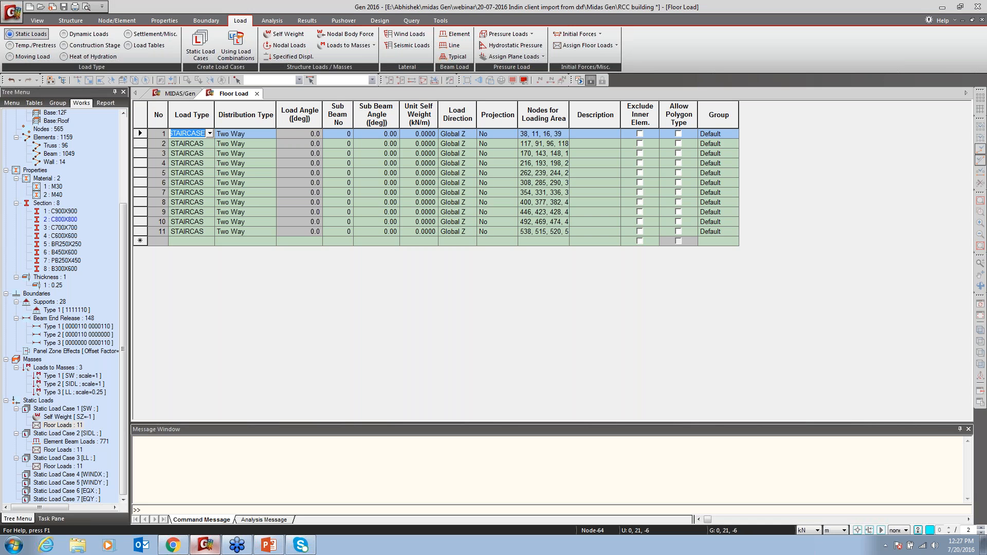
left_click(210, 133)
left_click(216, 116)
left_click(141, 133)
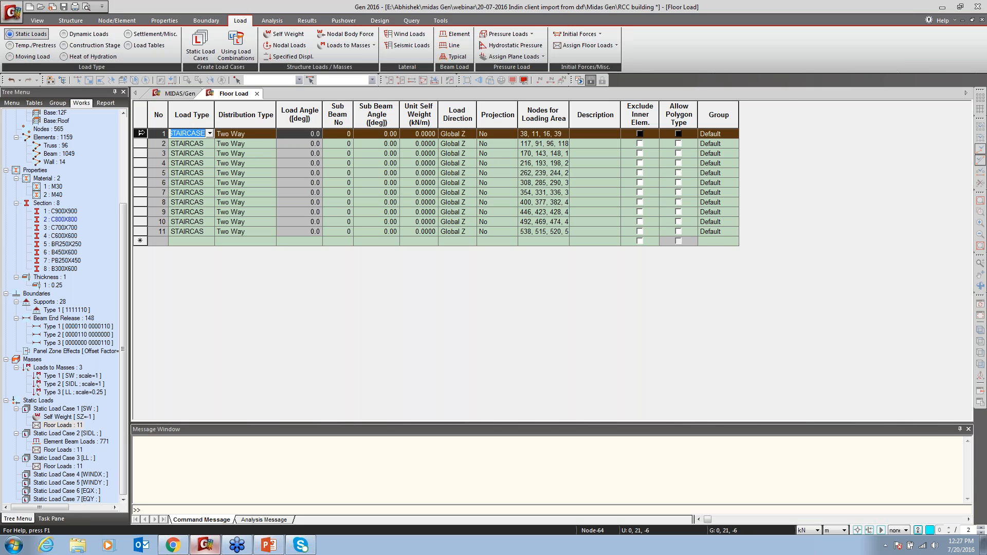
left_click(256, 93)
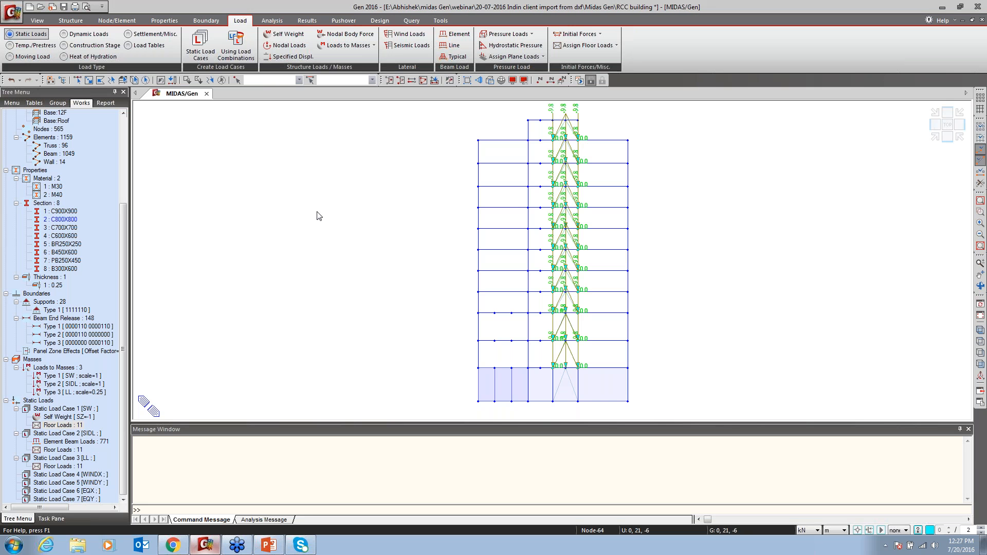
Activate only story 3F and show its floor in an isometric view.
left_click(435, 80)
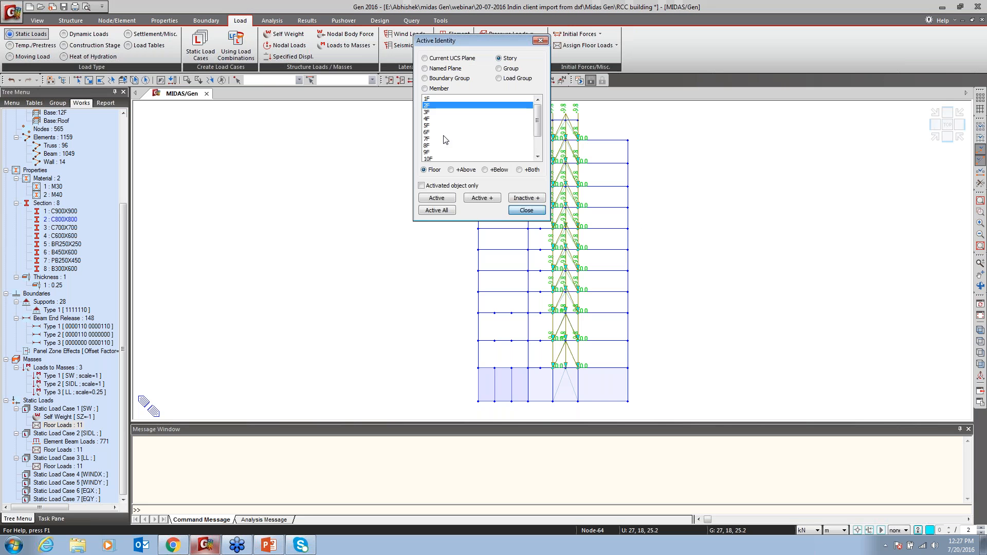
left_click(429, 113)
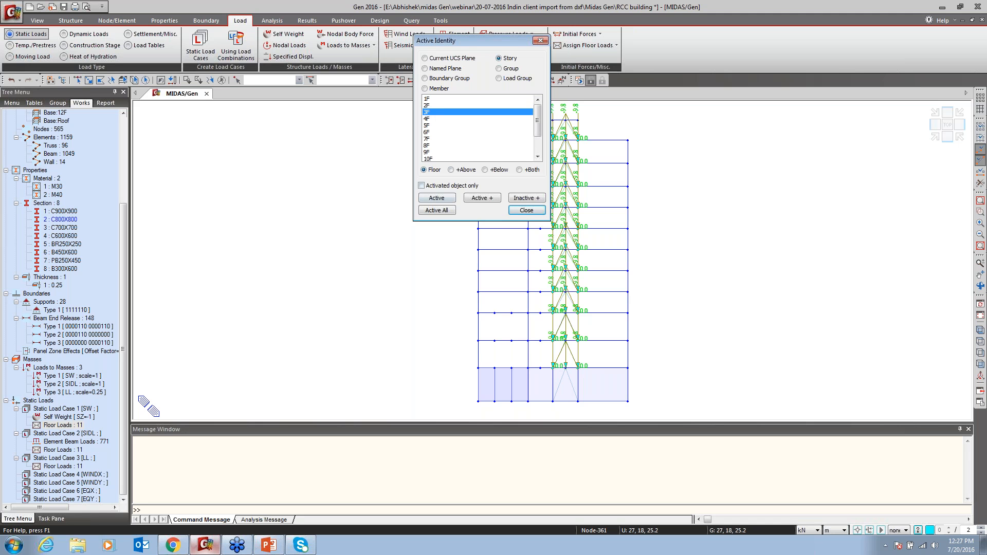
left_click(436, 198)
left_click(526, 211)
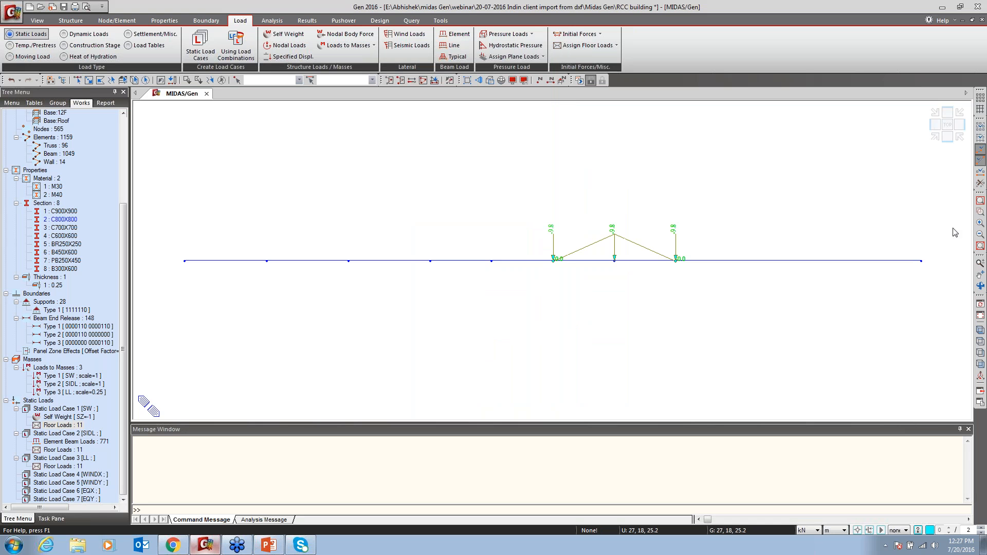
left_click(980, 330)
middle_click_drag(526, 281, 583, 274)
scroll(519, 347, "down", 5)
middle_click_drag(483, 284, 499, 264)
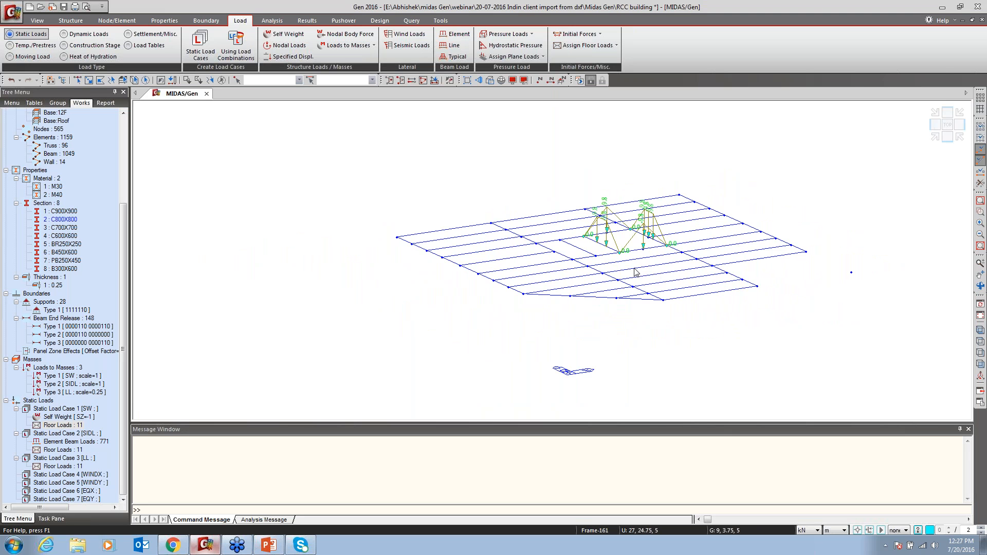
mouse_move(597, 294)
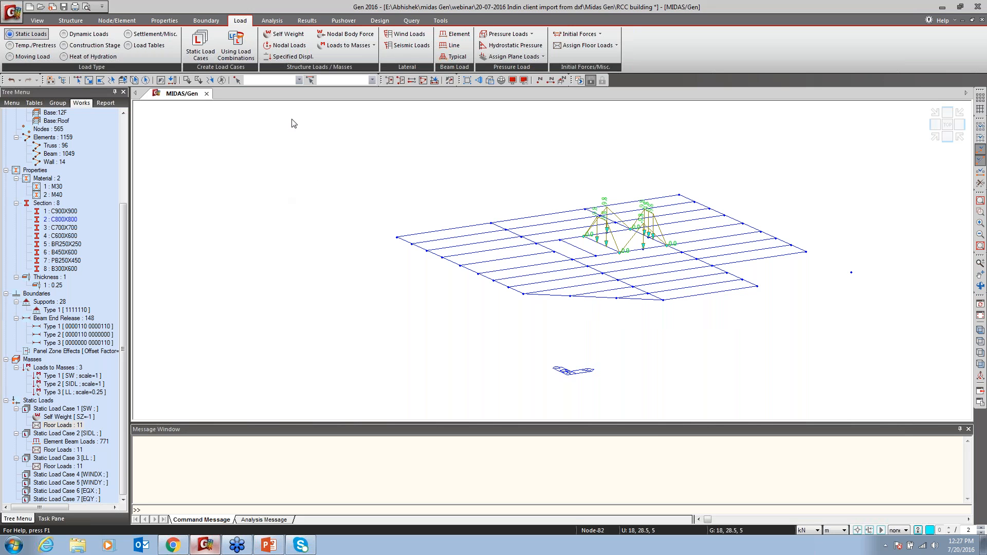
Set up a floor load assignment with load type TYP and one-way distribution, copied 5 m along the z axis.
left_click(571, 46)
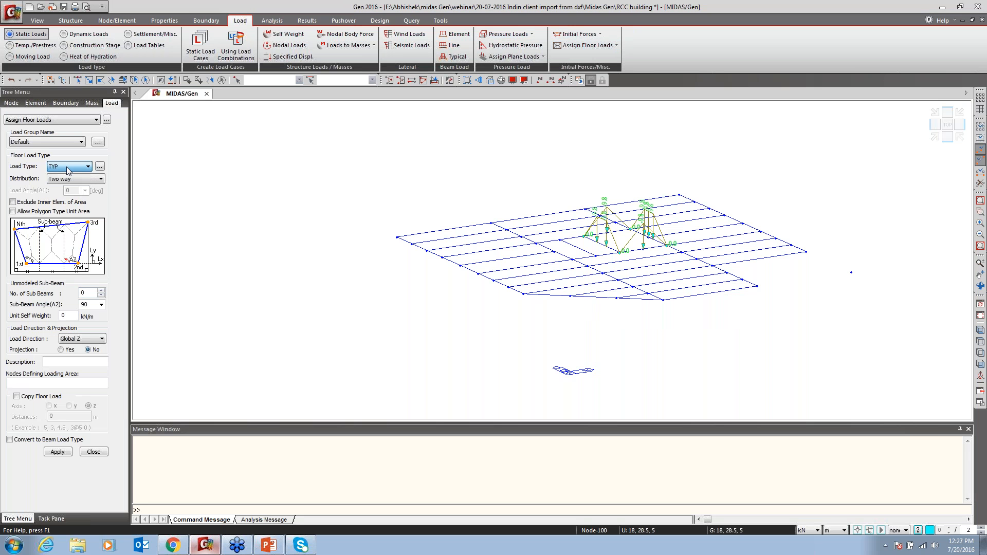
left_click(66, 184)
left_click(66, 188)
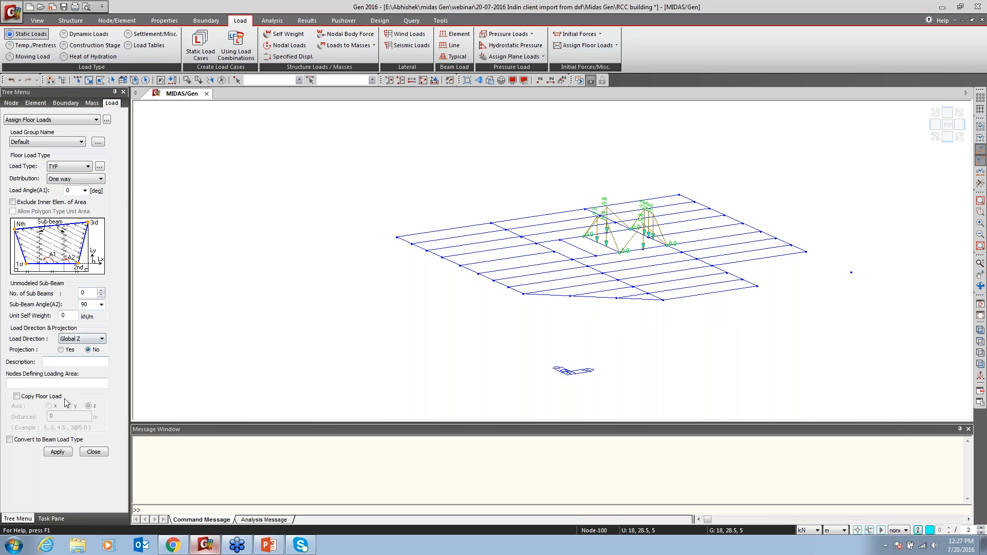
left_click(37, 397)
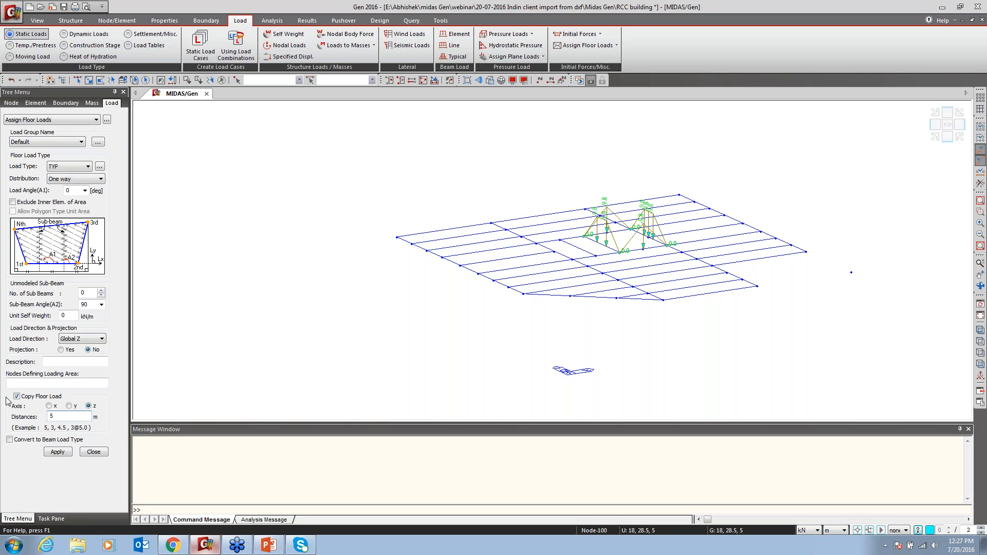
Try assigning the one-way TYP load at a 0-degree load angle to the left bay, outlined by its corner nodes.
left_click(30, 383)
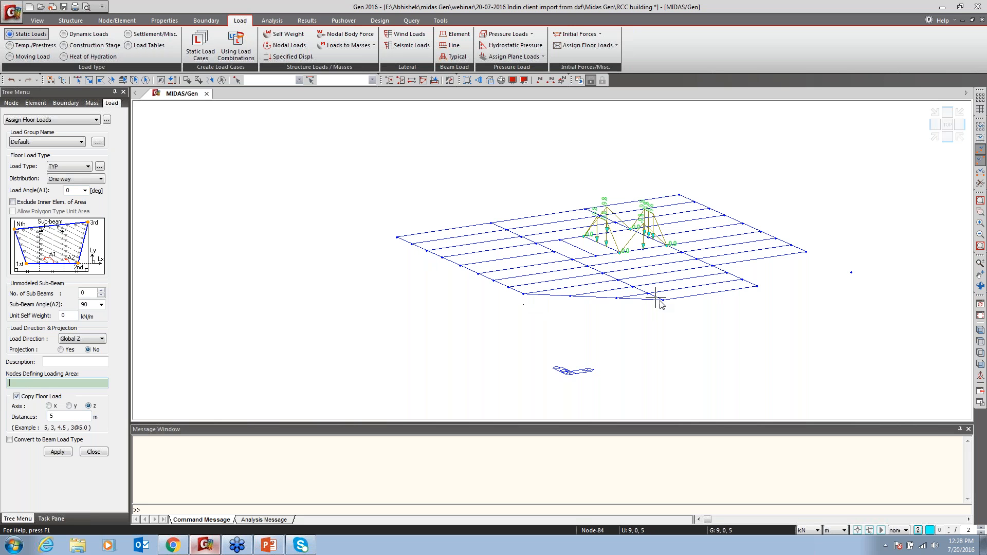
left_click(616, 298)
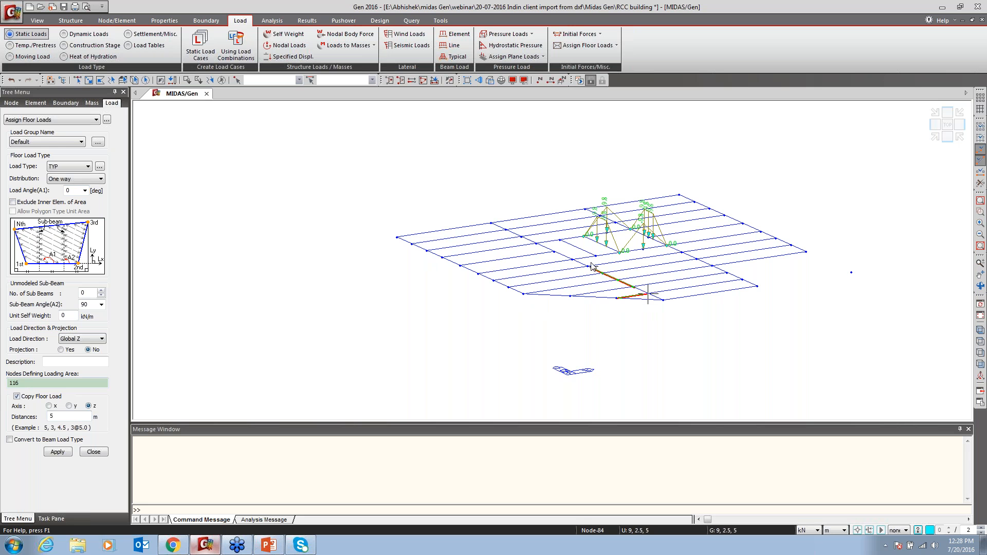
left_click(499, 226)
left_click(397, 237)
left_click(523, 294)
left_click(571, 296)
left_click(617, 298)
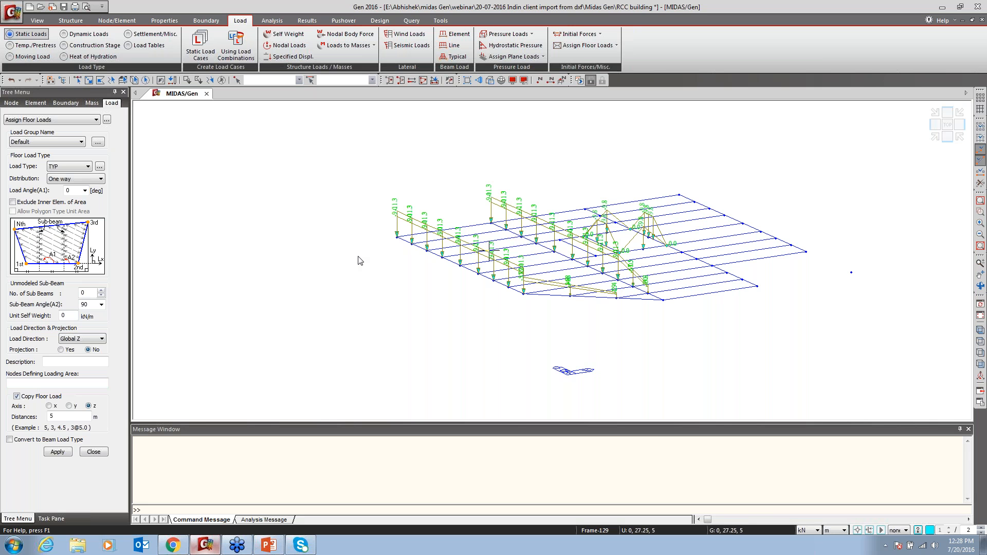
Undo the last floor load and reassign it to the left bay with a load angle of 90 degrees.
left_click_drag(73, 190, 58, 191)
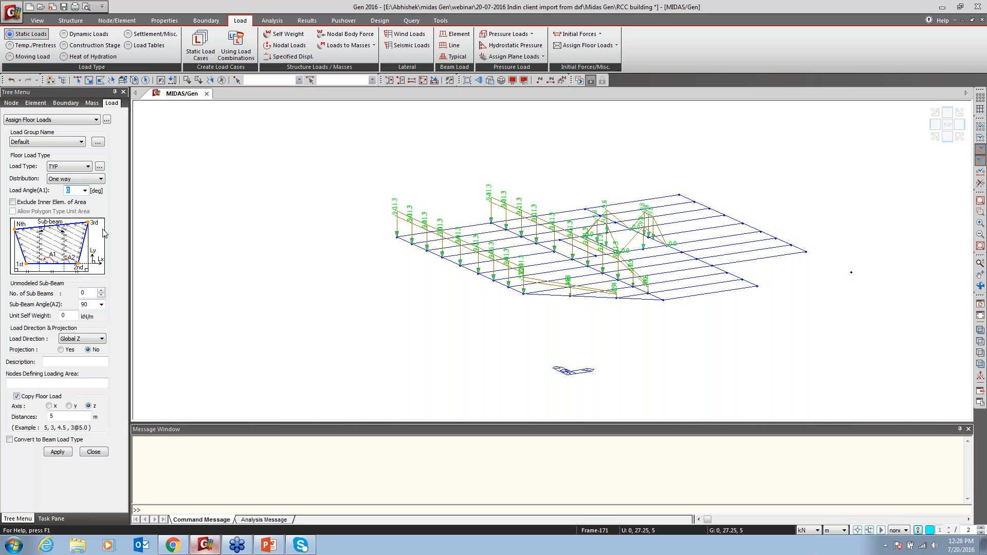
key("ctrl+z")
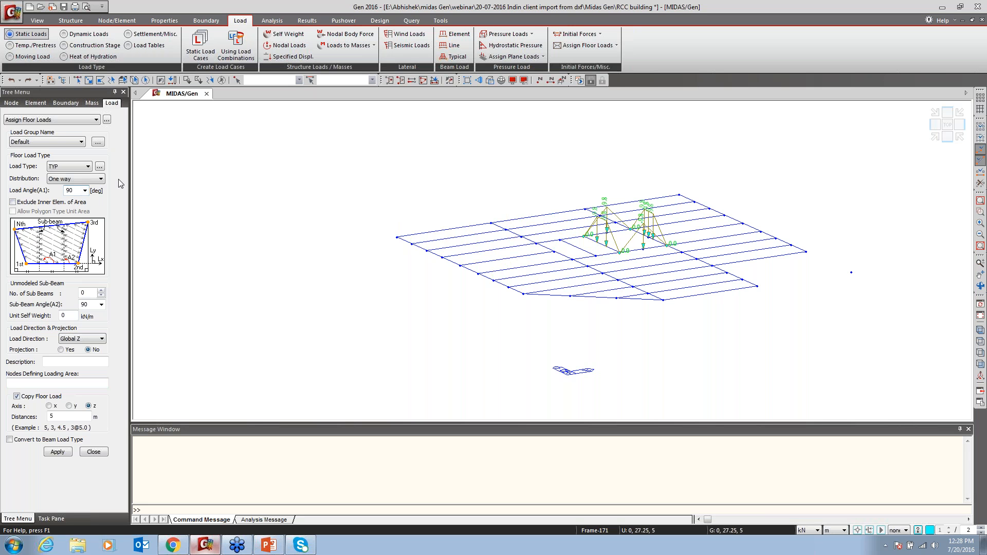
left_click(616, 298)
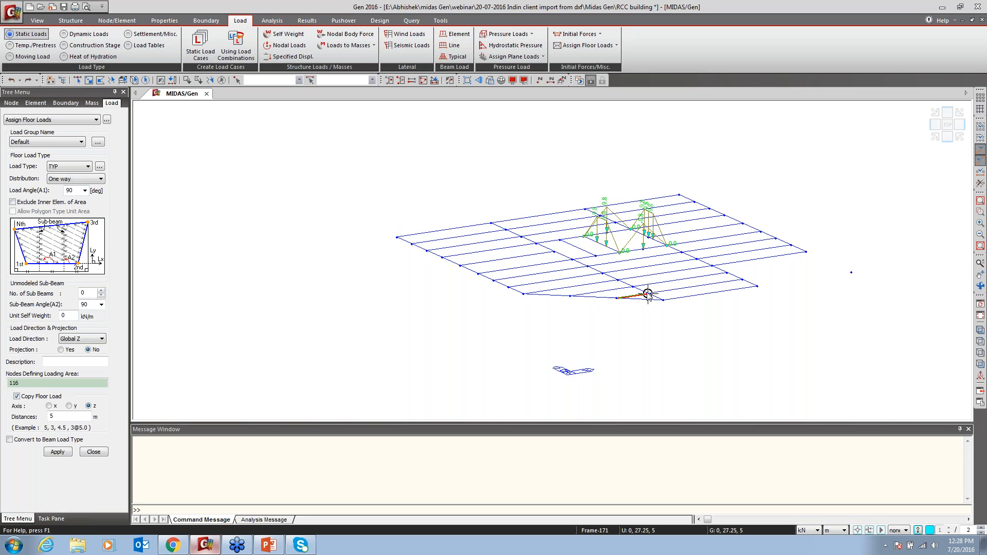
left_click(491, 223)
left_click(397, 237)
left_click(523, 294)
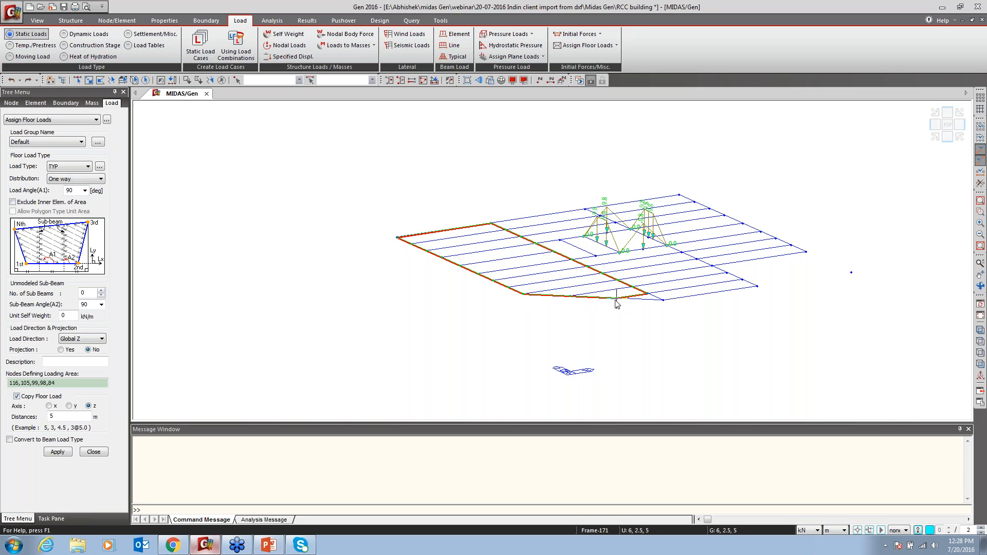
left_click(616, 299)
Assign the TYP floor load to the small triangular area beside the left bay's front corner.
middle_click_drag(631, 228, 586, 256)
left_click(571, 326)
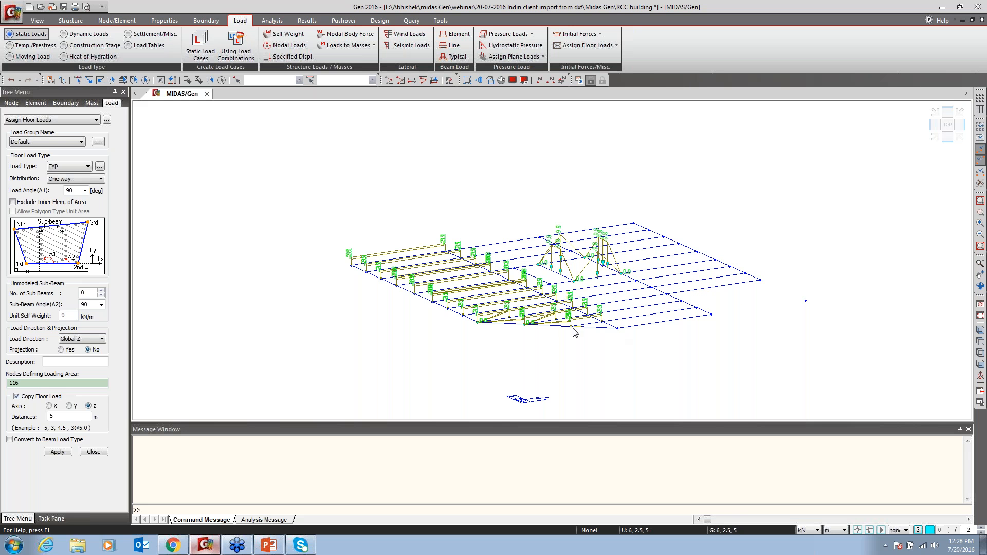
left_click(617, 328)
left_click(595, 322)
left_click(575, 328)
left_click(617, 328)
left_click(711, 314)
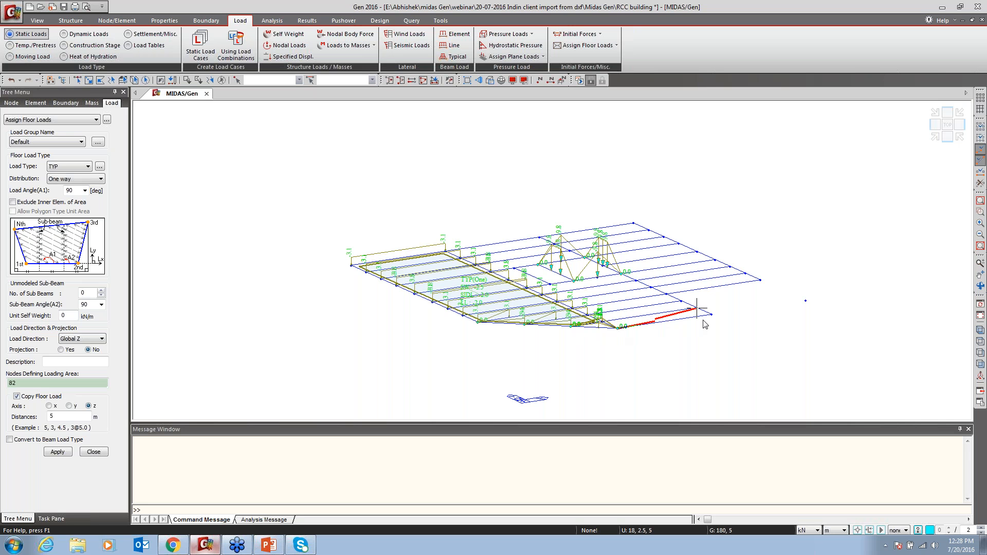
left_click(621, 274)
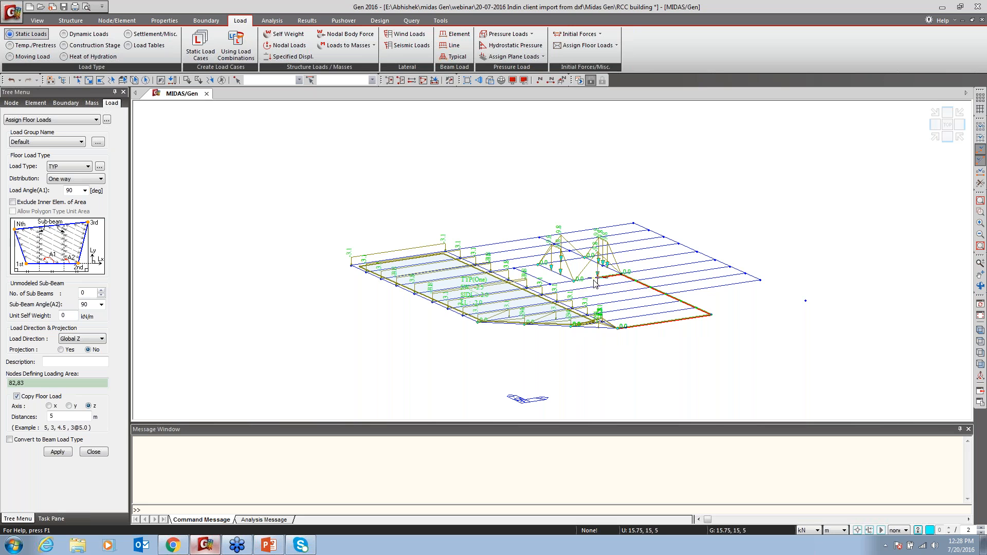
left_click(538, 265)
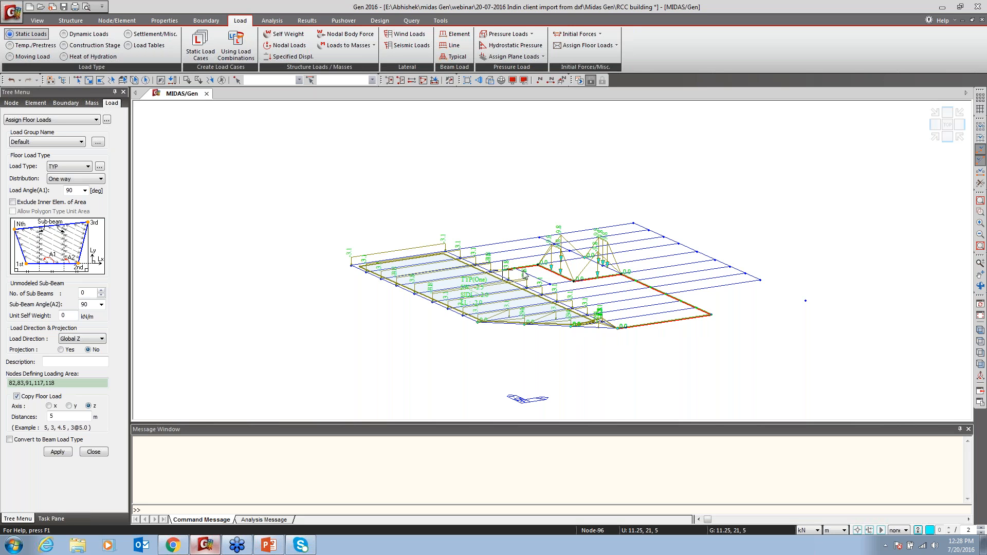
key("Escape")
Assign the one-way TYP floor load to the middle bay in front of the staircase, following its corner nodes.
left_click(82, 383)
left_click(621, 330)
left_click(627, 276)
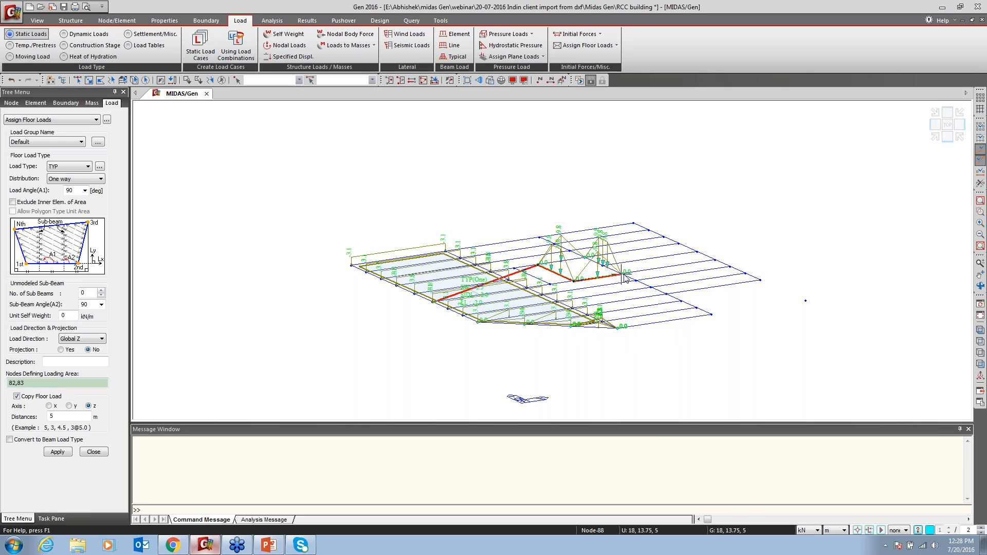
left_click(531, 288)
left_click(619, 328)
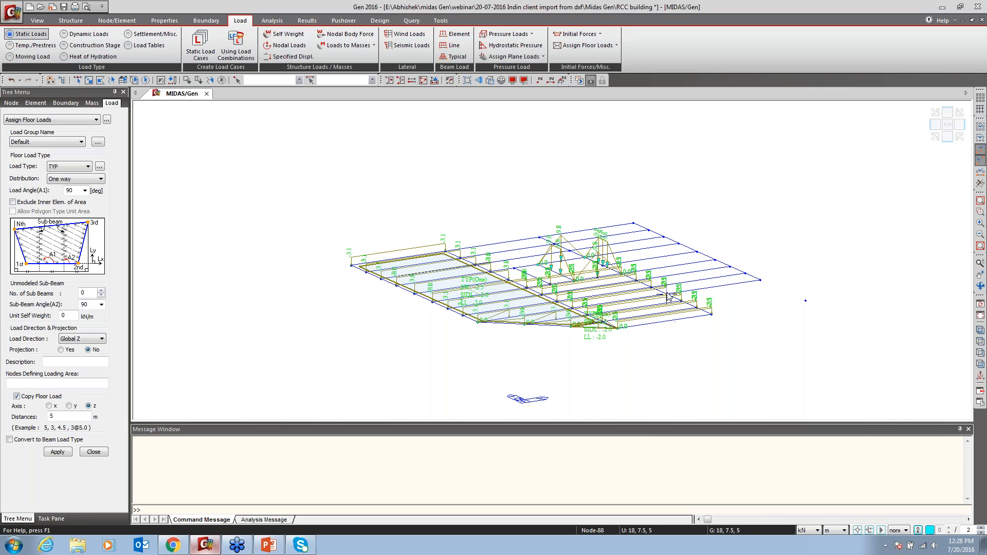
Assign the one-way TYP floor load to the entire right bay through its corner nodes.
left_click(759, 281)
left_click(633, 224)
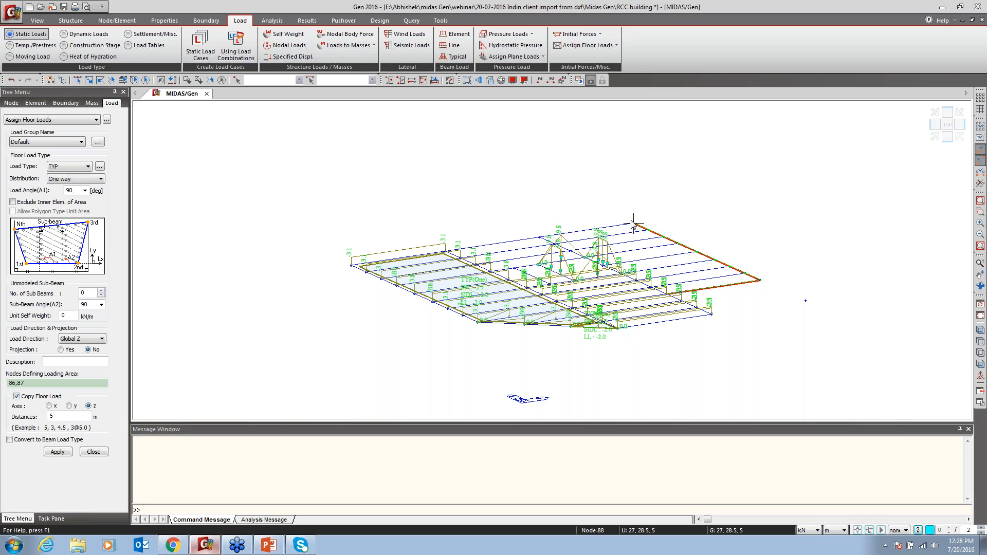
left_click(539, 237)
left_click(670, 292)
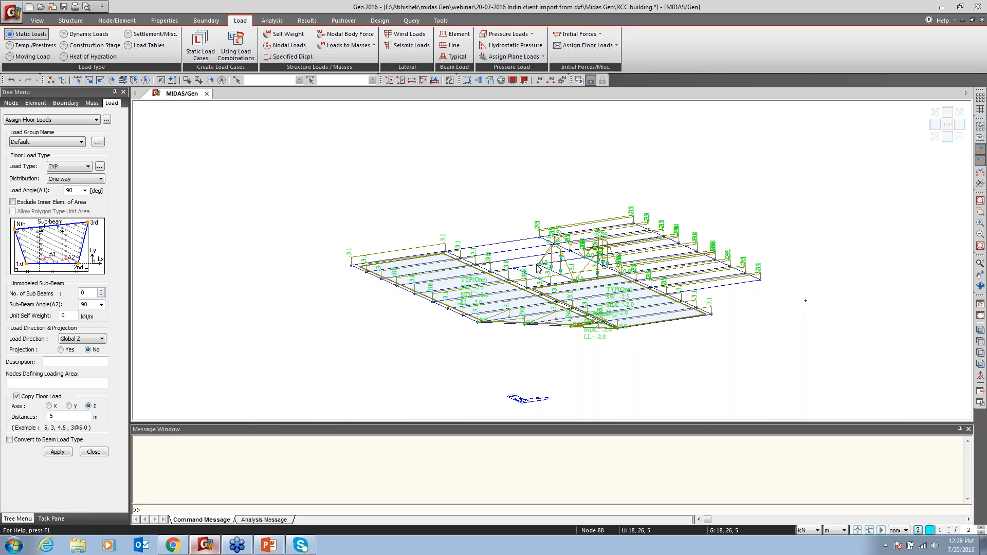
Assign the one-way TYP floor load to the middle bay's rear part, behind the staircase.
left_click(491, 273)
left_click(584, 255)
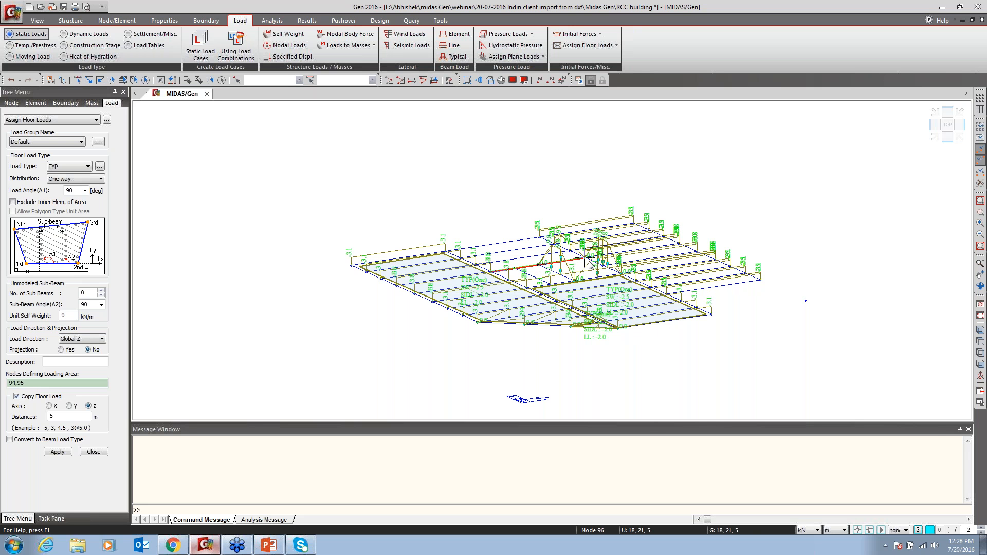
left_click(540, 238)
left_click(445, 250)
left_click(491, 273)
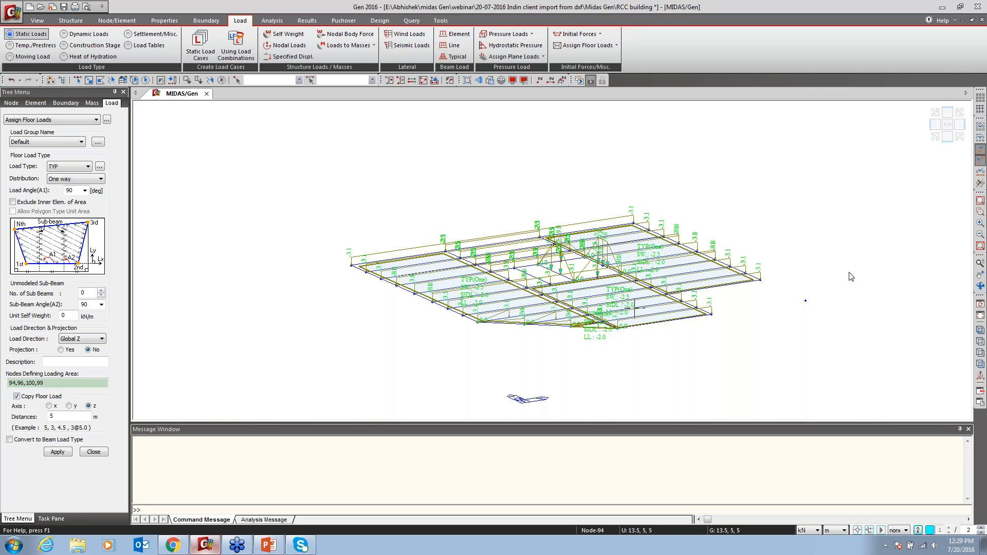
Set the load angle to 0 degrees and assign the TYP floor load to the area between the left bay and the staircase.
left_click(981, 212)
left_click_drag(551, 292, 480, 316)
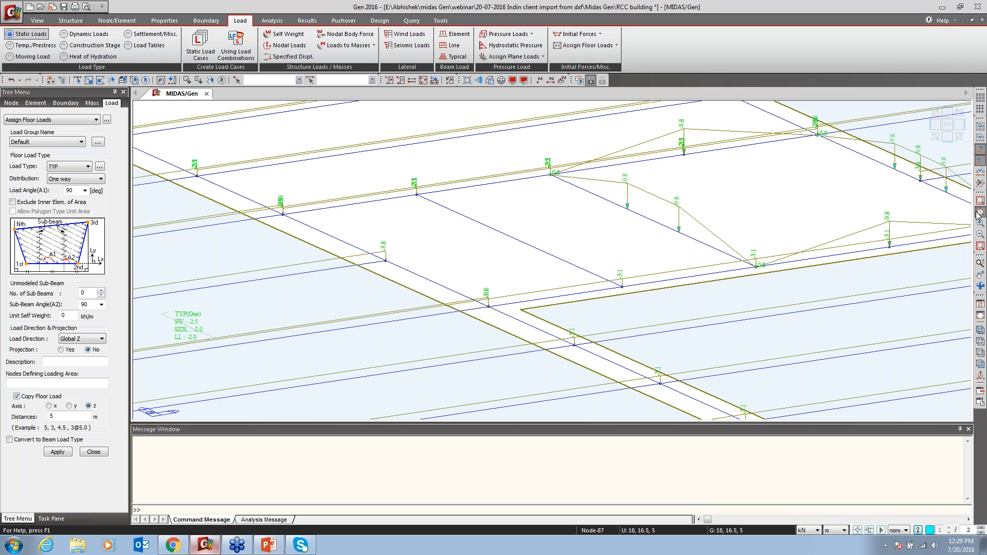
key("Escape")
middle_click_drag(525, 264, 602, 256)
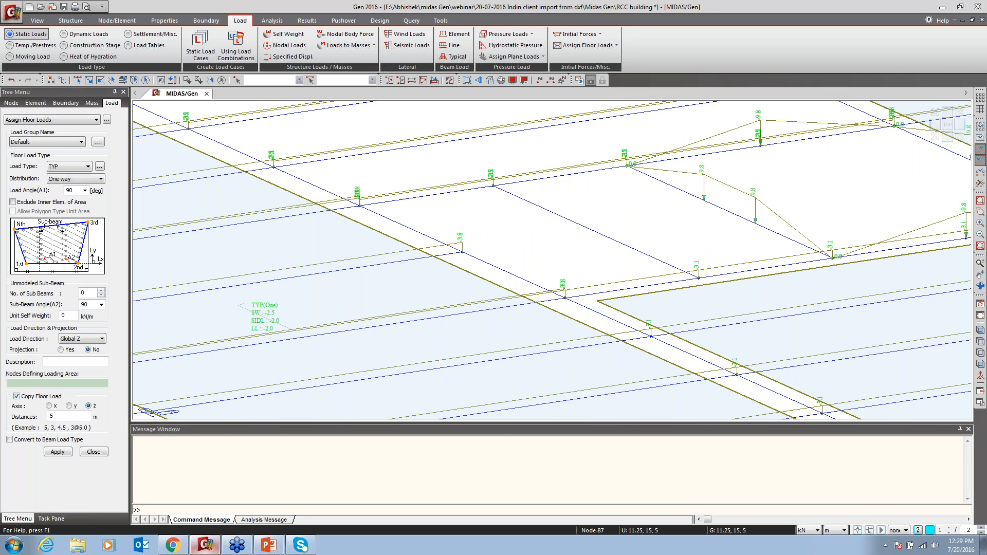
scroll(468, 302, "down", 1)
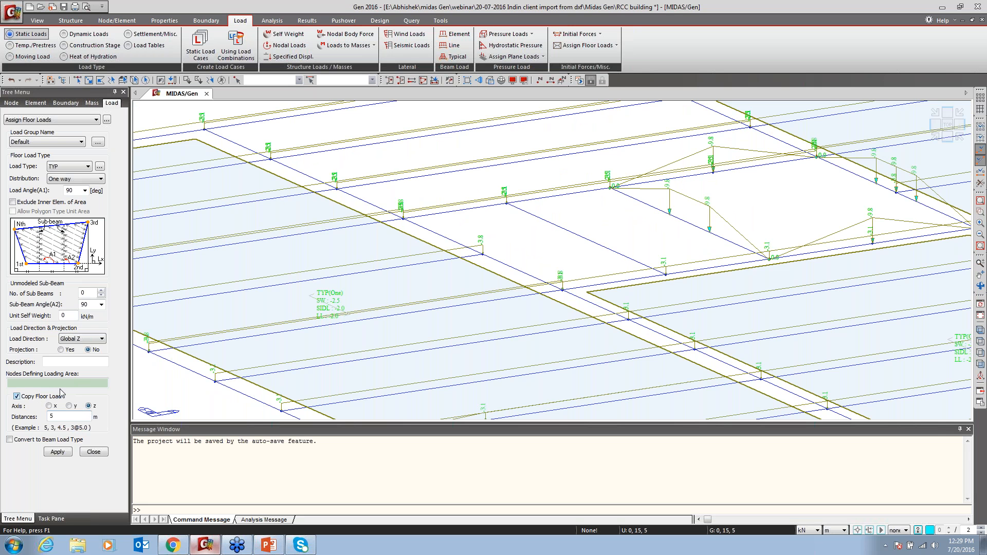
left_click(75, 190)
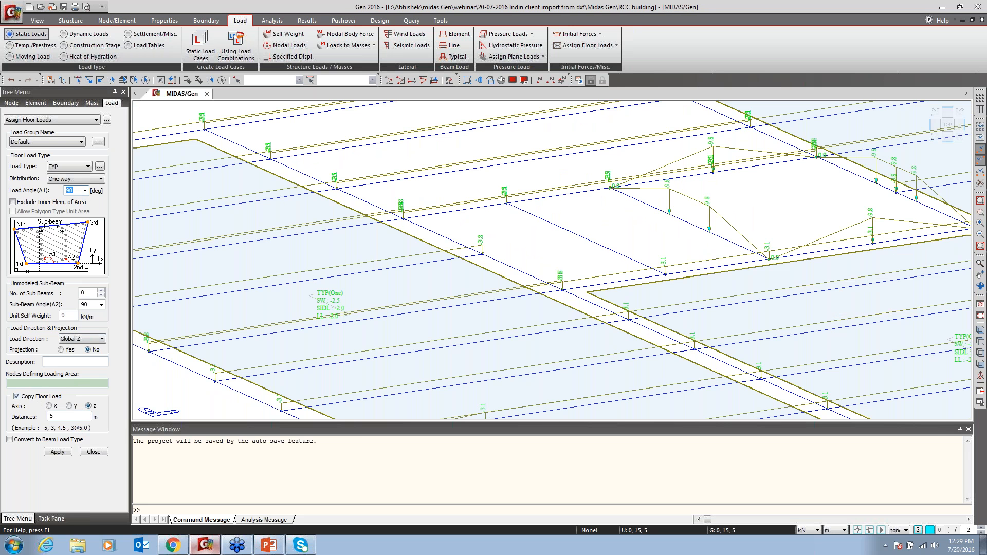
left_click(39, 383)
left_click(563, 291)
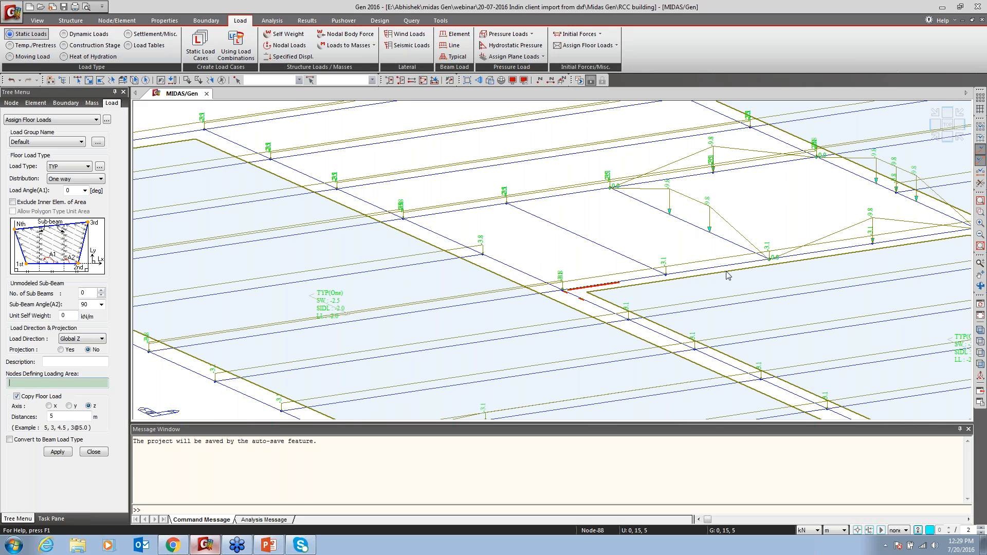
left_click(768, 260)
left_click(611, 189)
left_click(403, 218)
left_click(563, 291)
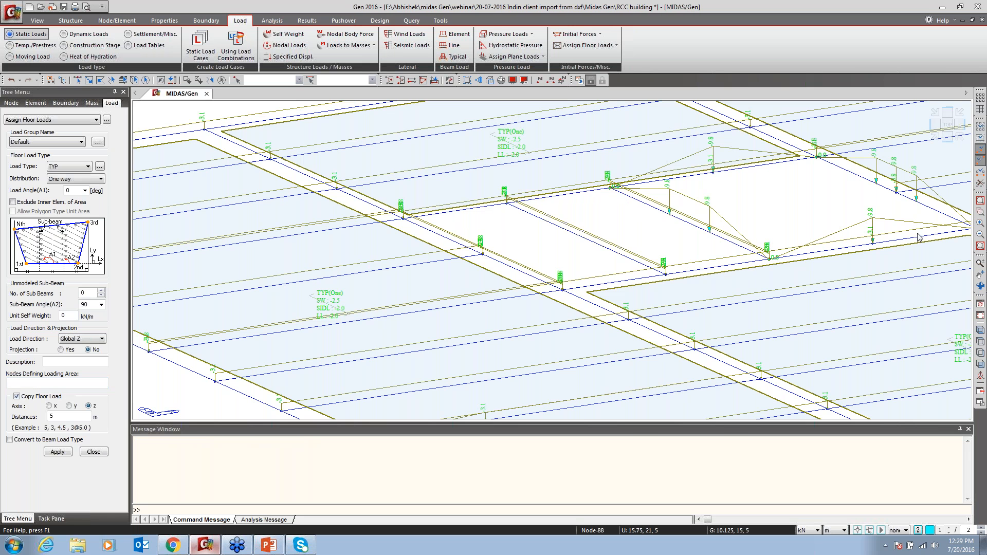
Reactivate the whole building, check story 4F, and activate only story 5F for loading.
left_click(980, 200)
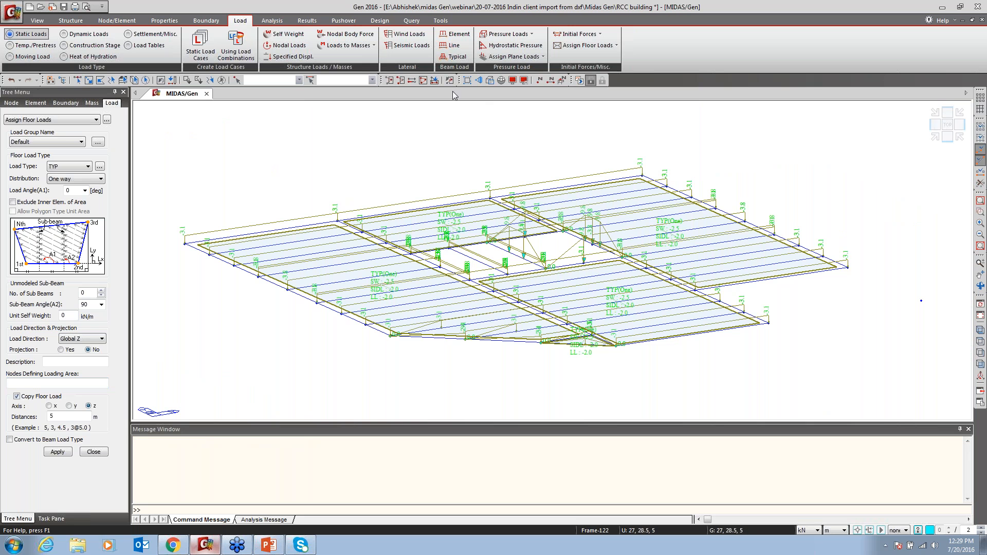
left_click(423, 80)
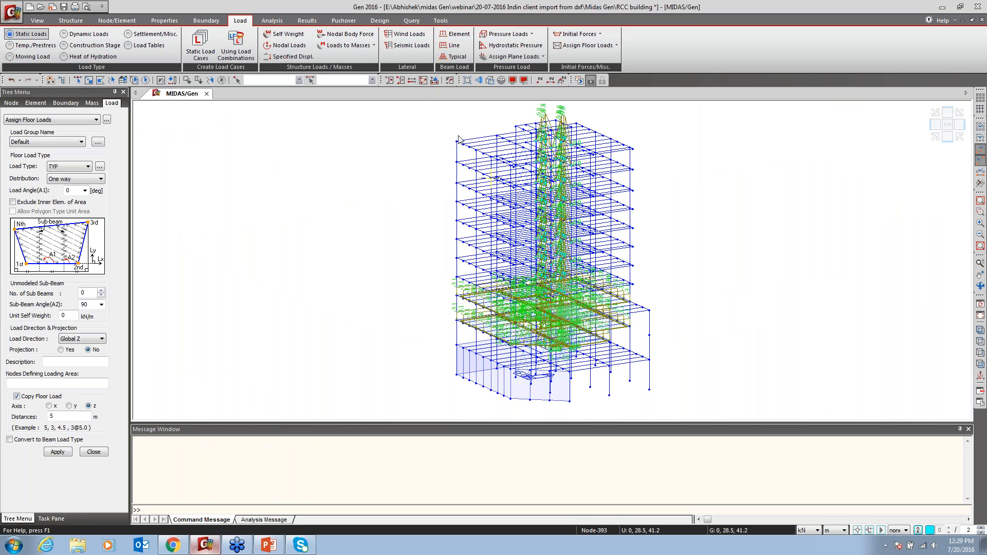
left_click(435, 80)
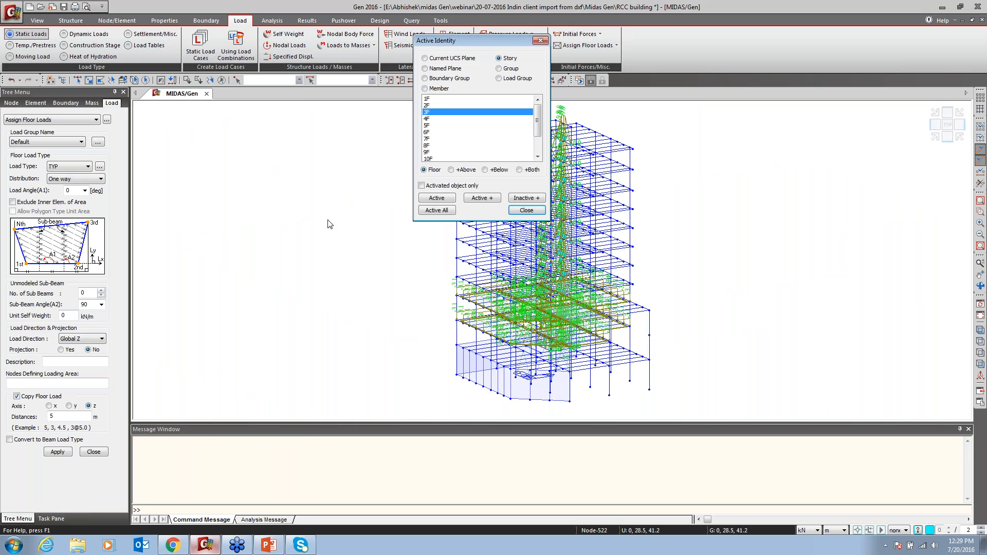
left_click(427, 119)
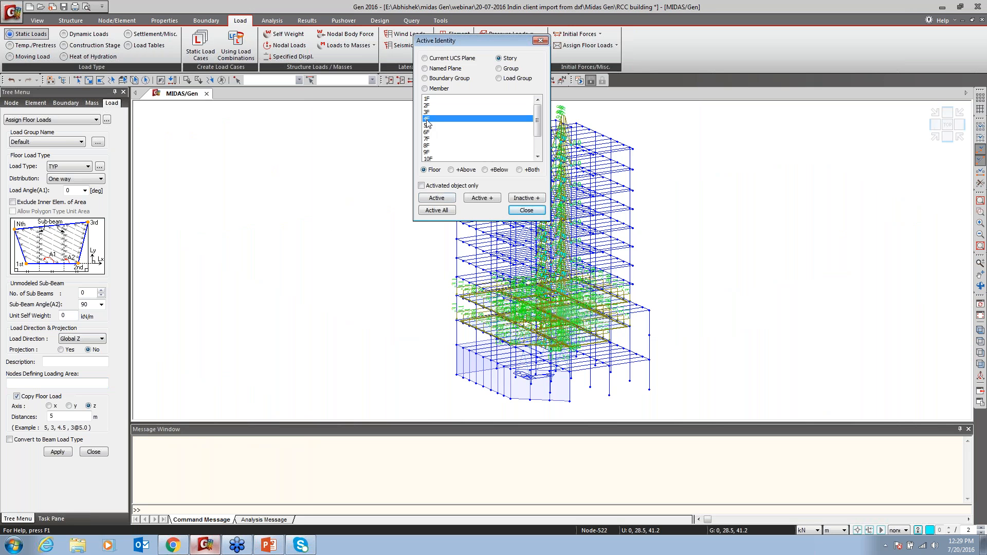
left_click(438, 198)
left_click(427, 126)
left_click(437, 198)
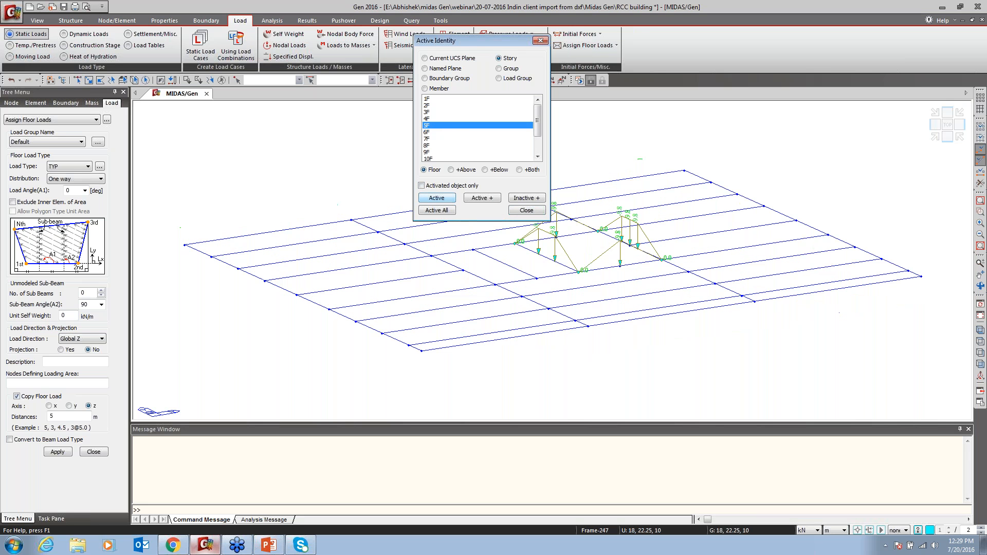
left_click(526, 210)
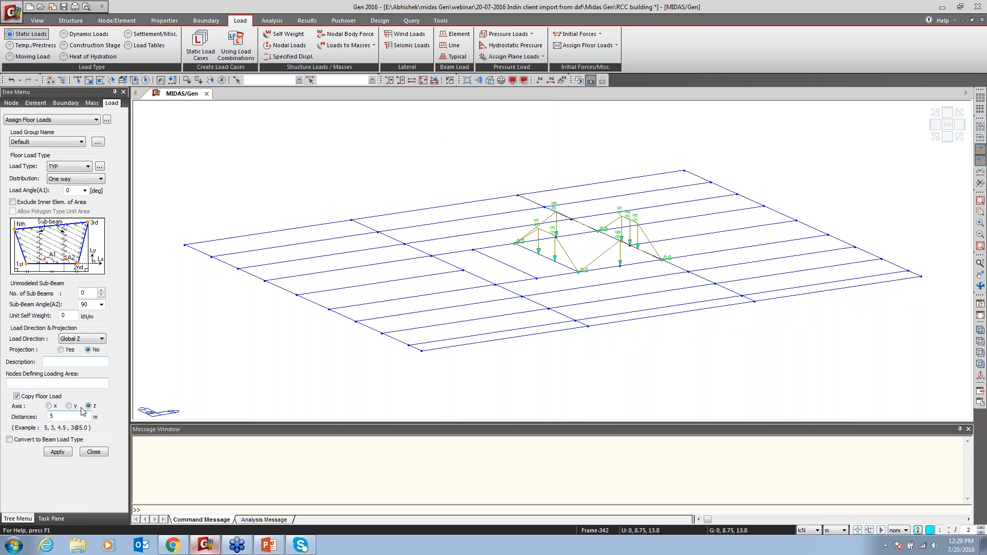
double_click(51, 416)
left_click(55, 381)
left_click(495, 284)
left_click(578, 272)
left_click(515, 243)
left_click(431, 255)
middle_click_drag(477, 303, 634, 289)
Set the load angle to 90 degrees and assign the one-way TYP floor load to the entire left bay of story 5F.
key("Return")
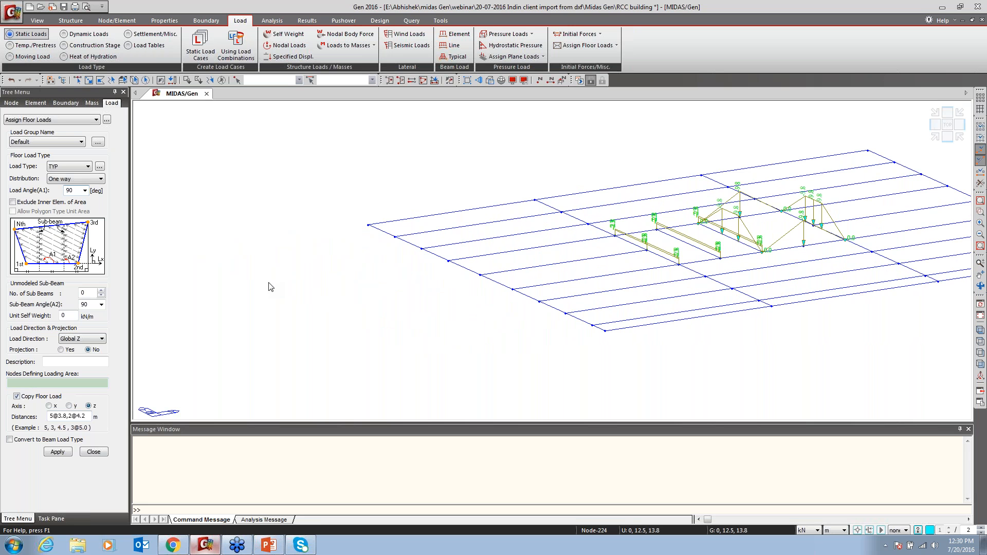
left_click(9, 383)
left_click(605, 330)
left_click(766, 306)
middle_click_drag(459, 231, 516, 220)
left_click(659, 319)
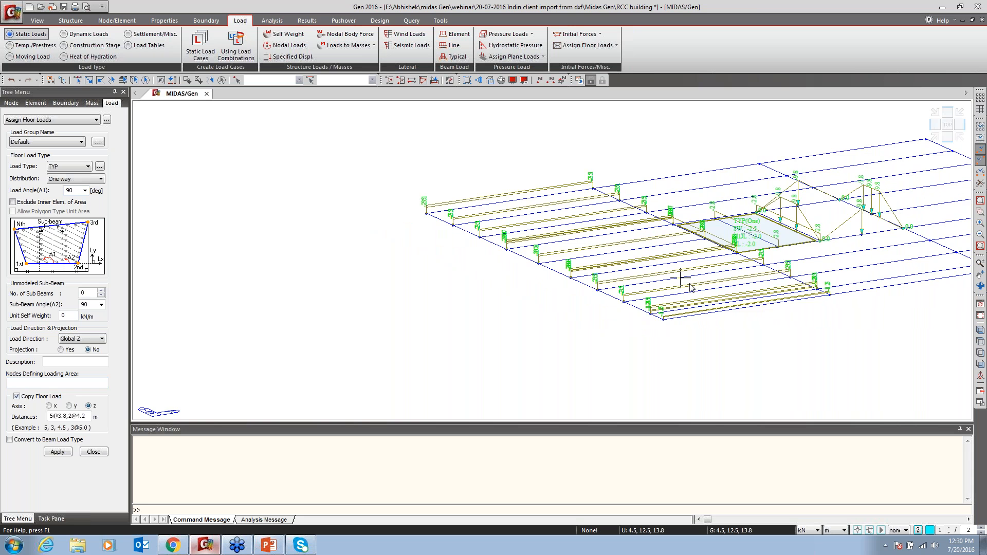
Assign the copied one-way TYP floor load to story 5F's middle bay in front of the staircase, following its corner nodes.
middle_click_drag(691, 287, 462, 333)
left_click(568, 352)
left_click(734, 328)
left_click(642, 286)
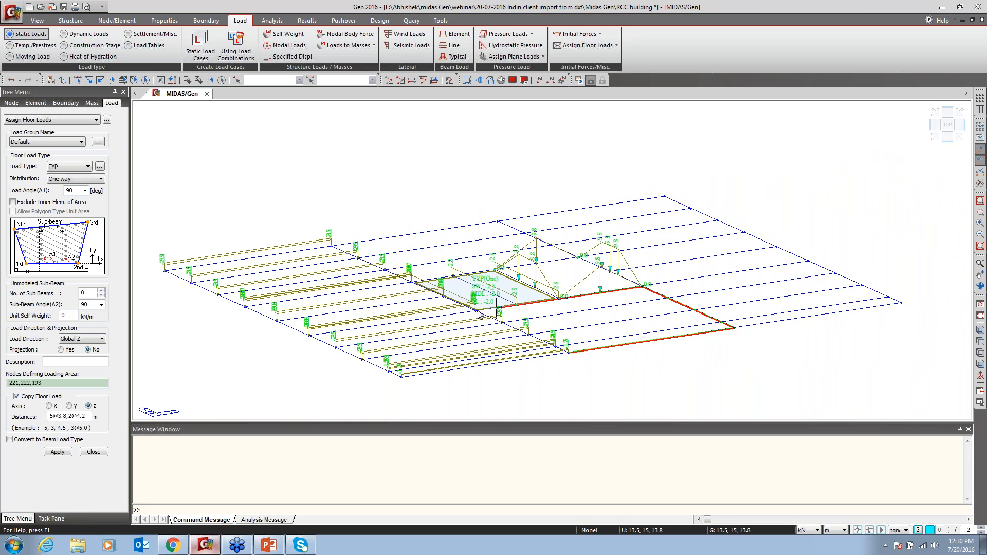
left_click(568, 352)
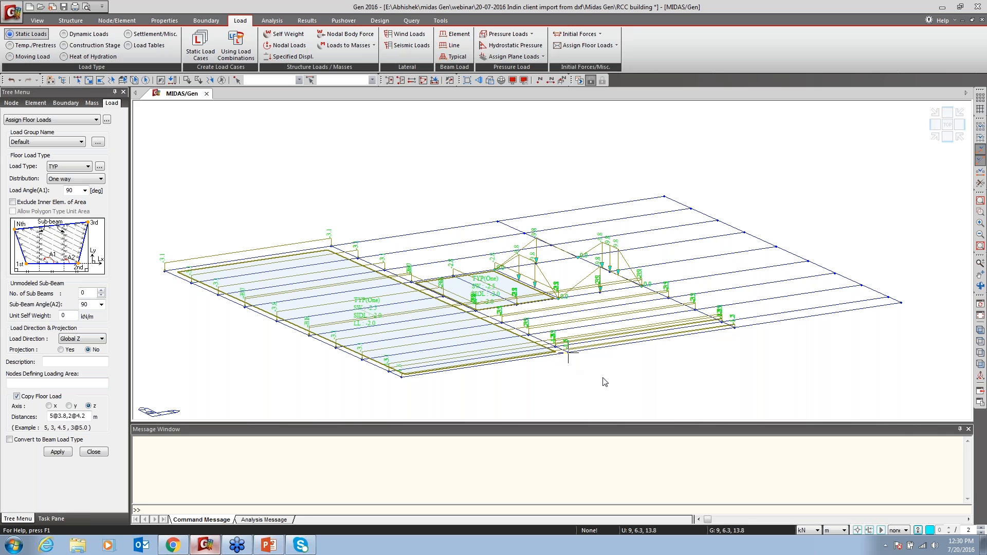
Assign the copied one-way TYP floor load to the entire right bay of story 5F through its corner nodes.
middle_click_drag(568, 352, 443, 394)
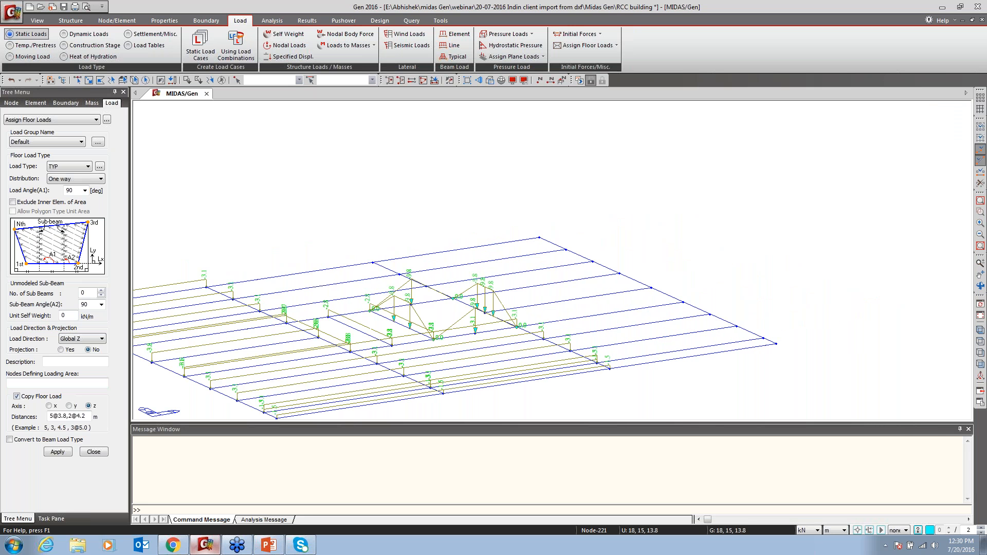
left_click(609, 368)
left_click(776, 343)
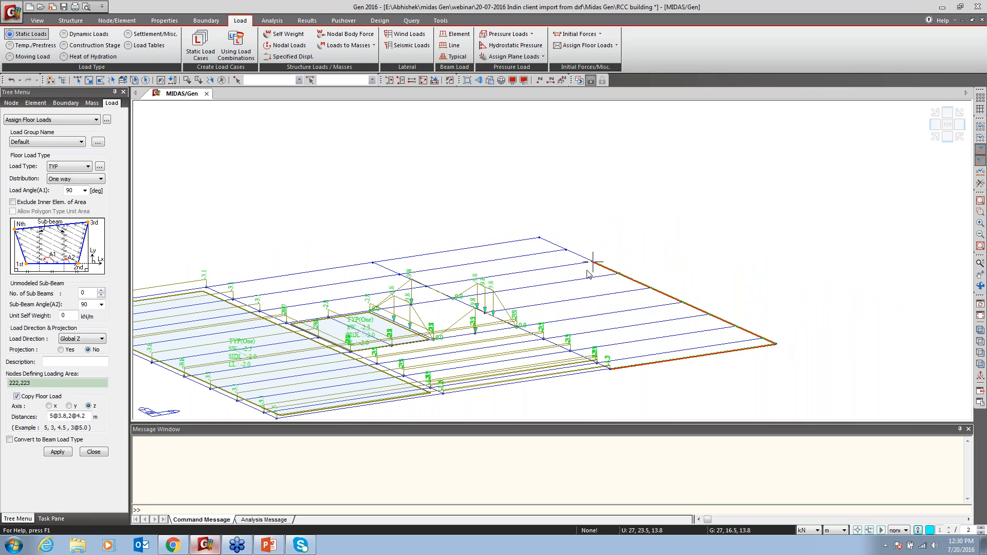
left_click(539, 238)
middle_click_drag(539, 238, 593, 227)
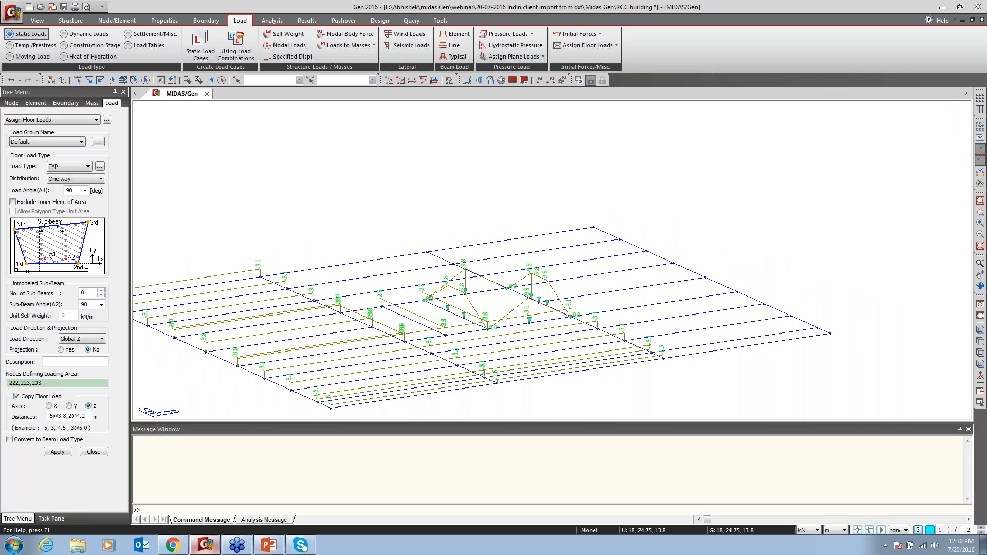
left_click(427, 252)
left_click(664, 359)
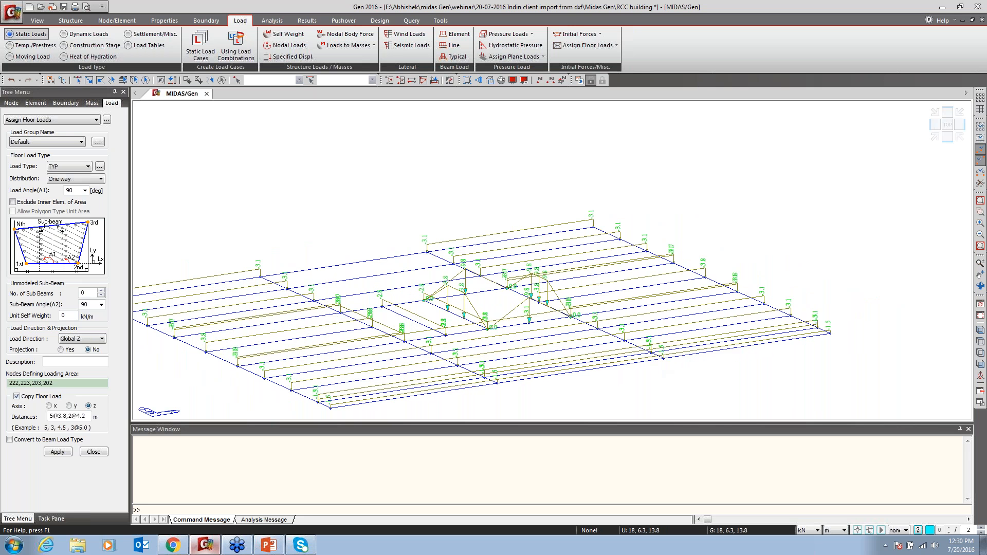
Assign the copied one-way TYP floor load to the rear part of story 5F's middle bay, behind the staircase.
middle_click_drag(410, 319, 607, 327)
left_click(607, 328)
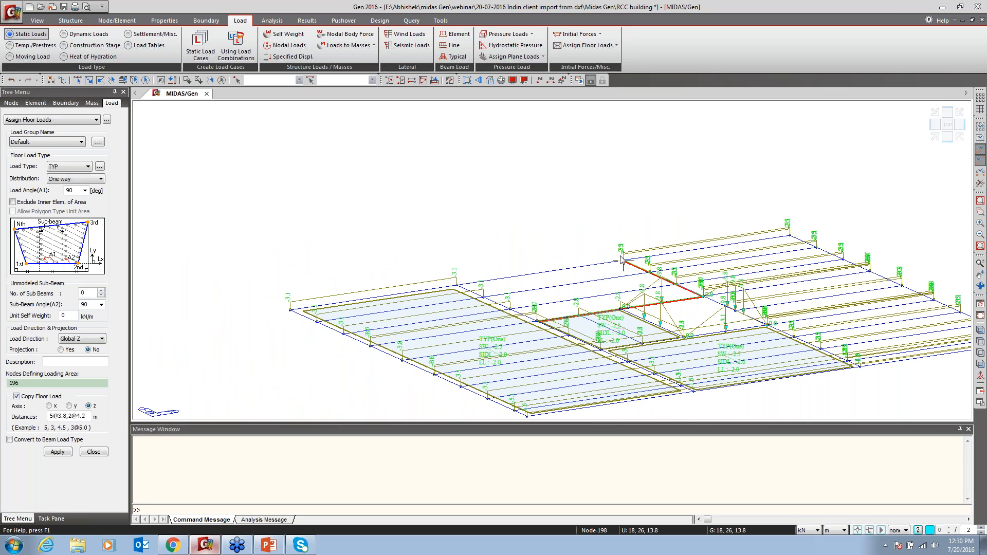
left_click(537, 323)
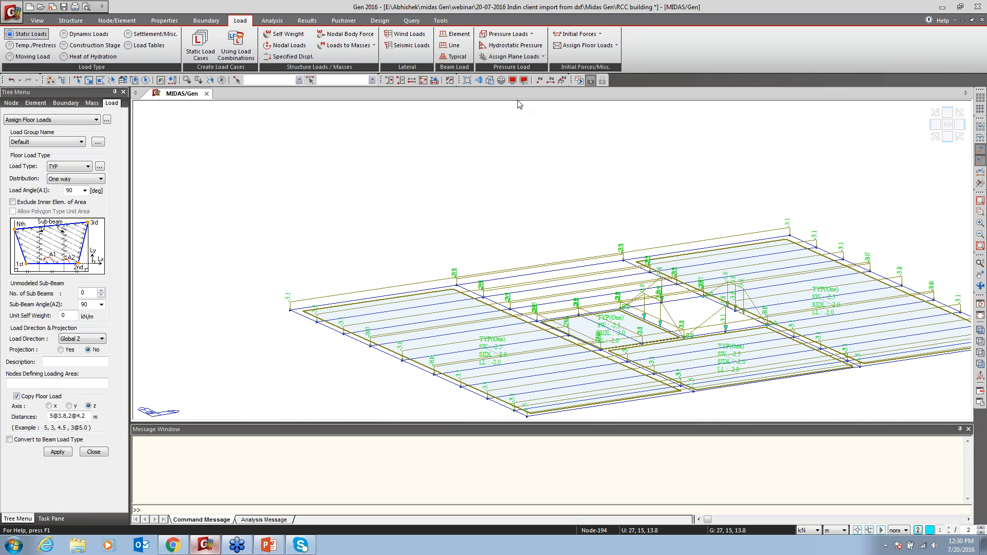
Reactivate the entire building and examine the floor loads over its full height in plan, isometric and rotated views.
left_click(435, 80)
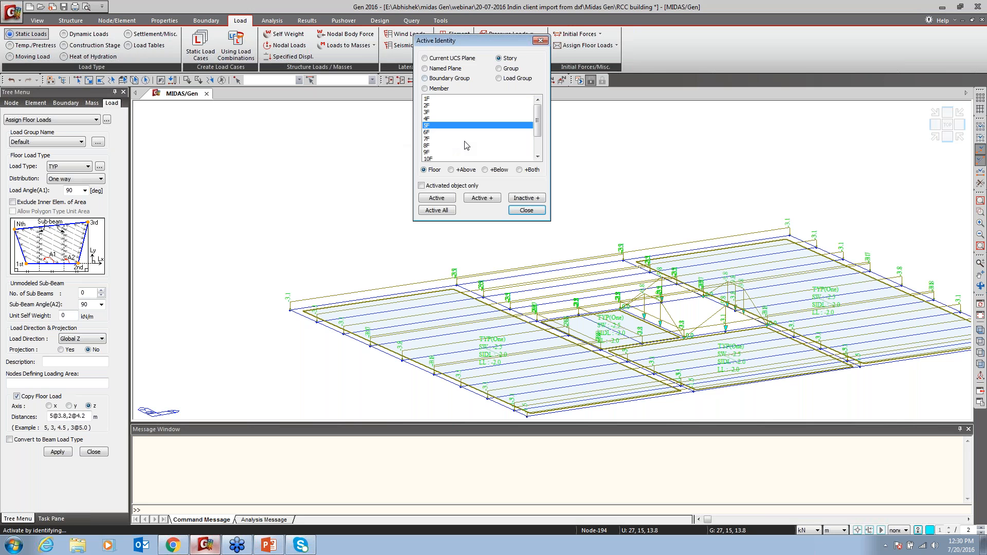
left_click_drag(537, 125, 540, 142)
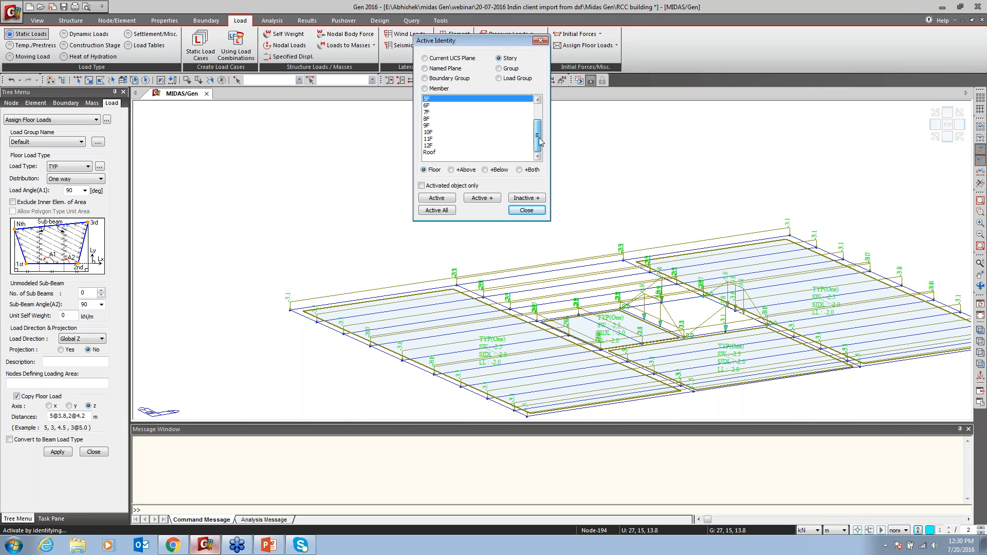
left_click(524, 211)
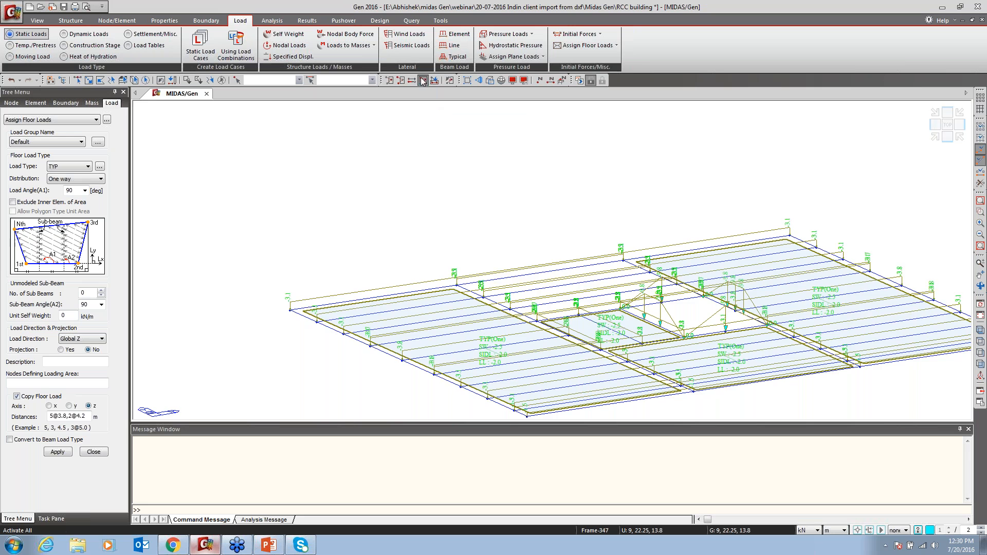
left_click(423, 81)
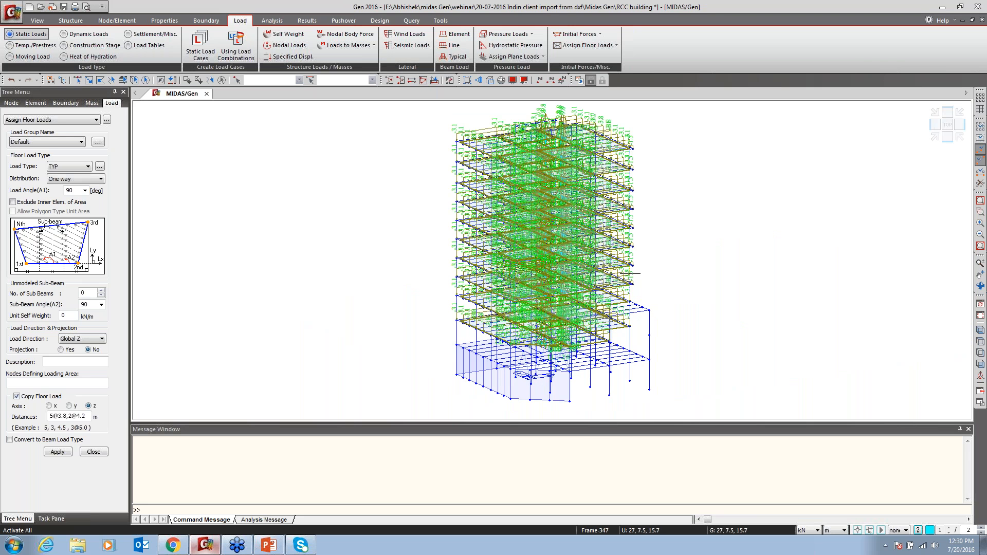
left_click(980, 201)
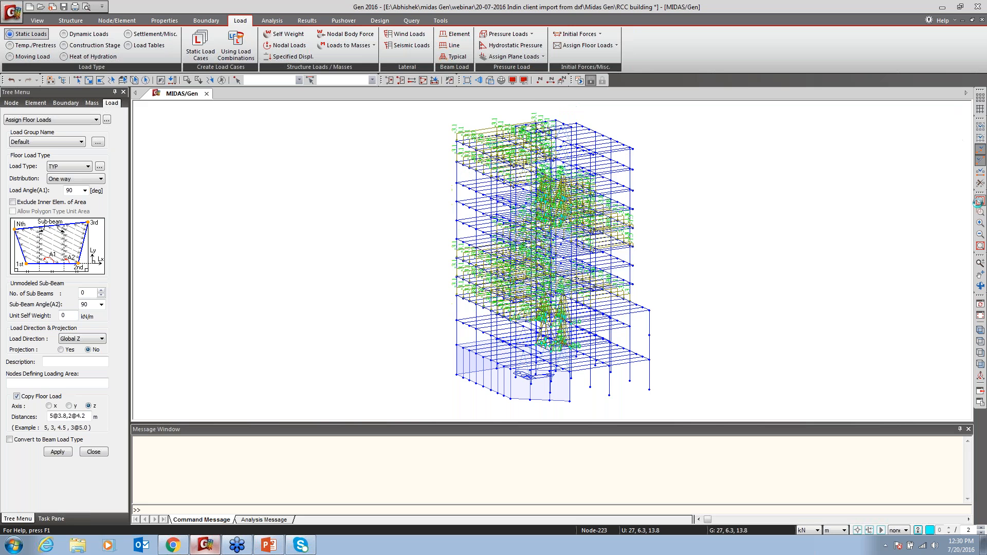
left_click(947, 124)
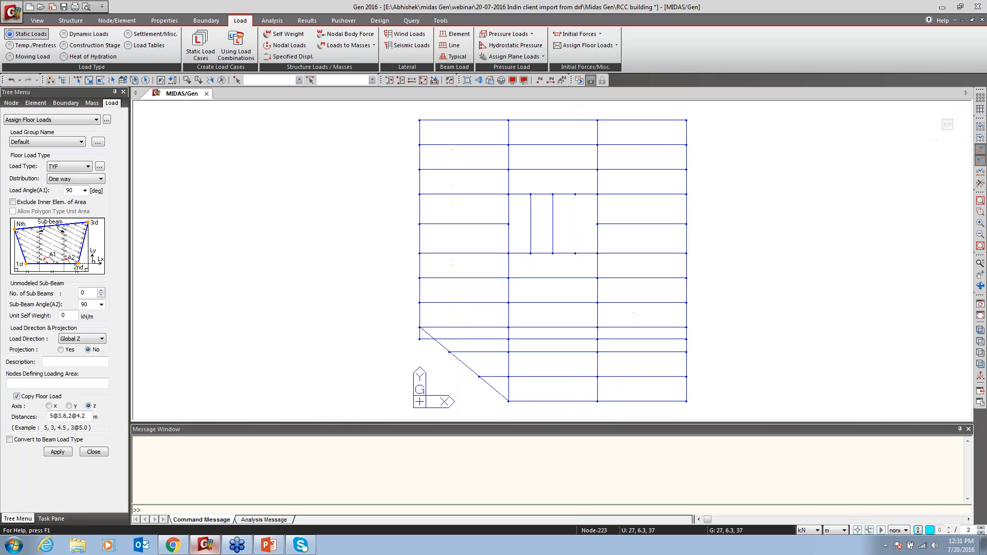
left_click(980, 329)
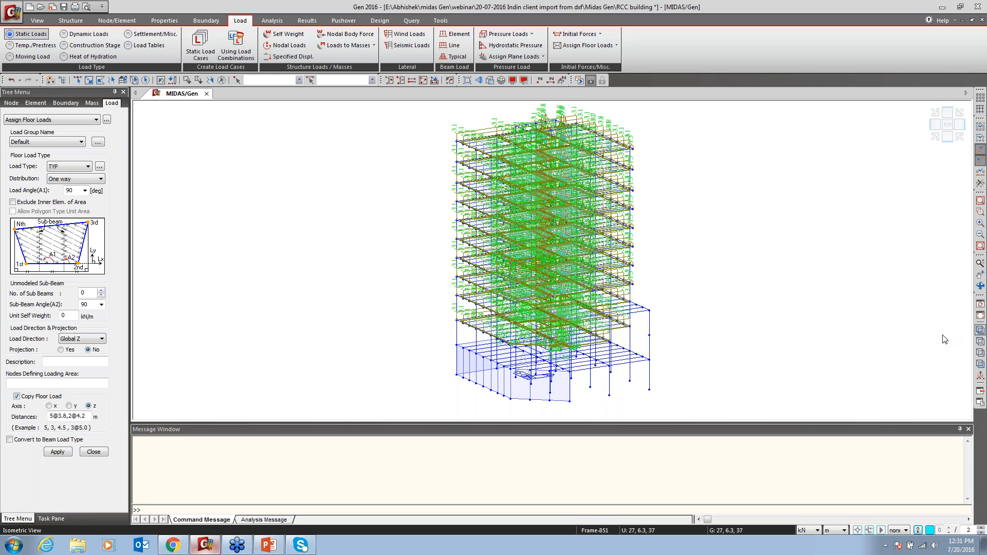
left_click(980, 284)
mouse_move(682, 337)
left_mouse_down()
mouse_move(634, 379)
mouse_move(594, 368)
mouse_move(711, 340)
left_mouse_up()
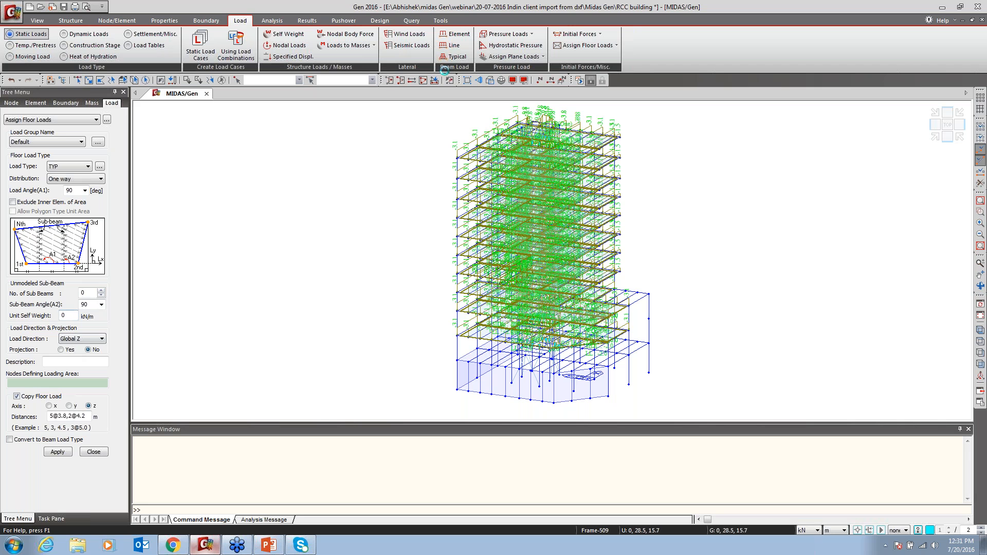
Activate only story 4F and bring its unloaded end bay into view.
left_click(435, 81)
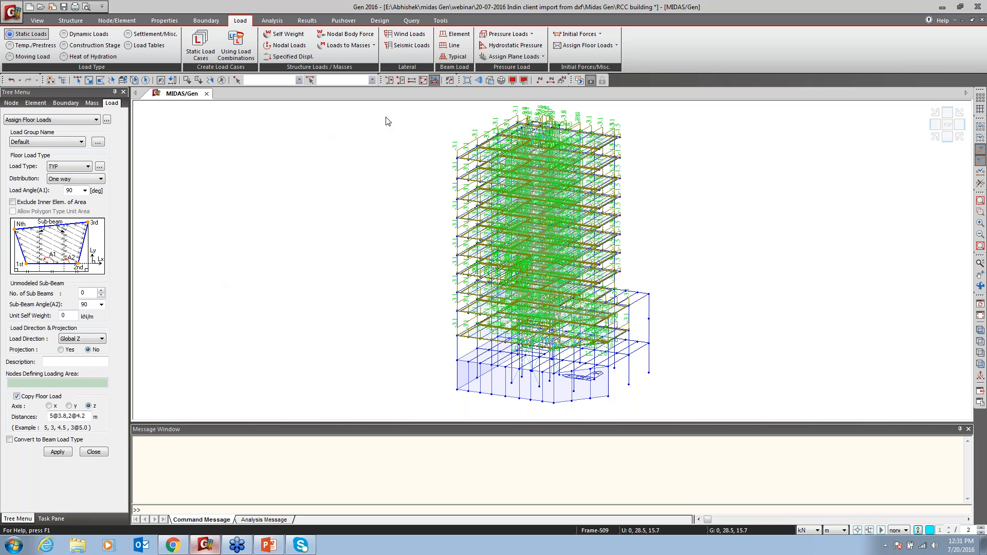
left_click(430, 112)
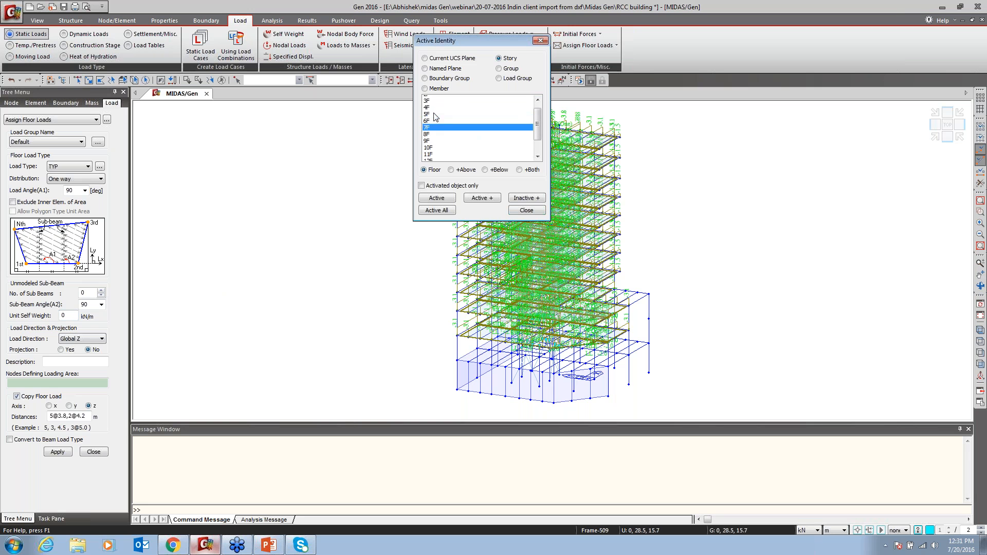
left_click(434, 119)
left_click(437, 198)
middle_click_drag(689, 287, 531, 306)
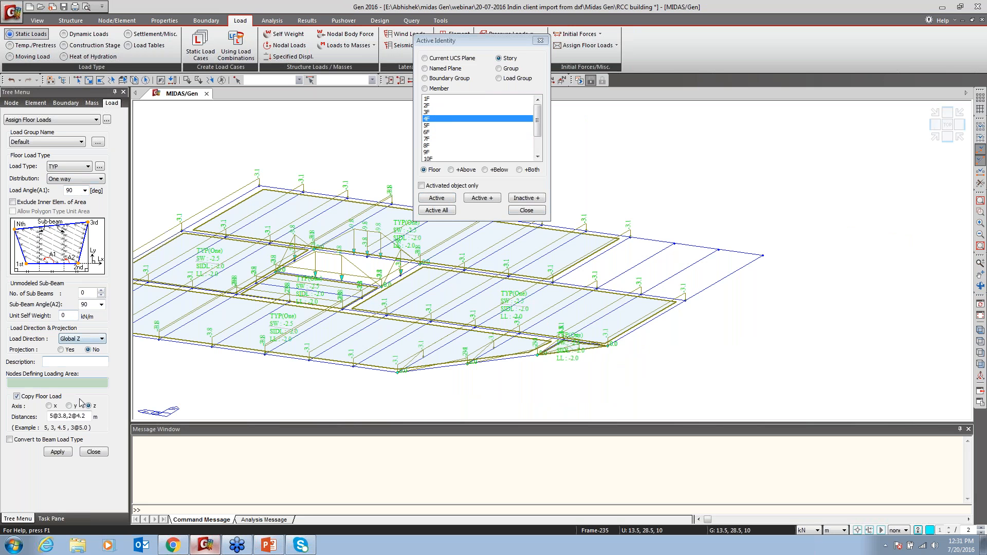
Turn off Copy Floor Load and assign the one-way TYP load to the remaining unloaded corner bay of story 4F.
left_click(17, 397)
left_click(685, 300)
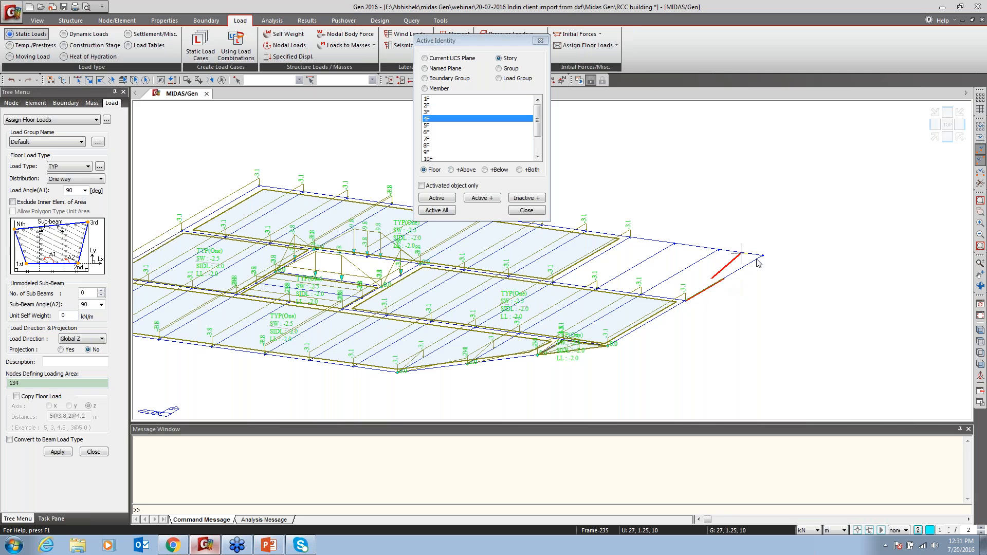
left_click(630, 238)
left_click(553, 283)
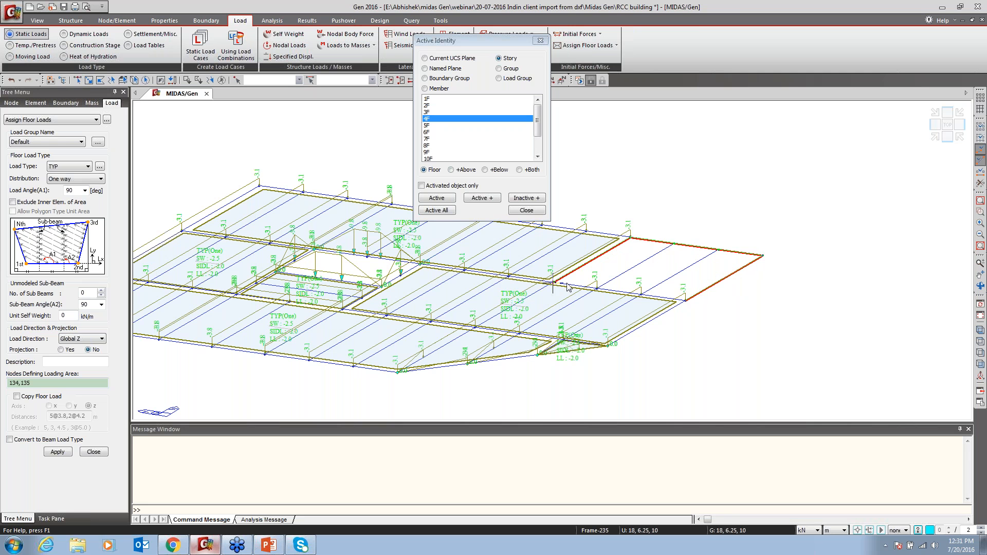
left_click(685, 301)
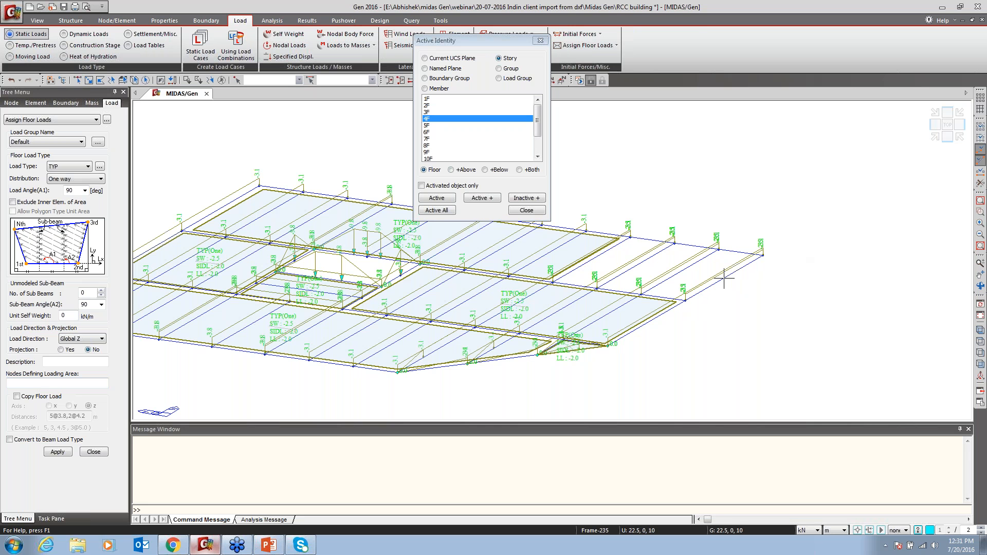
Activate only the Roof story and display it in plan view.
left_click_drag(482, 43, 480, 103)
left_click_drag(537, 178, 533, 206)
left_click(427, 211)
left_click(435, 257)
left_click(525, 270)
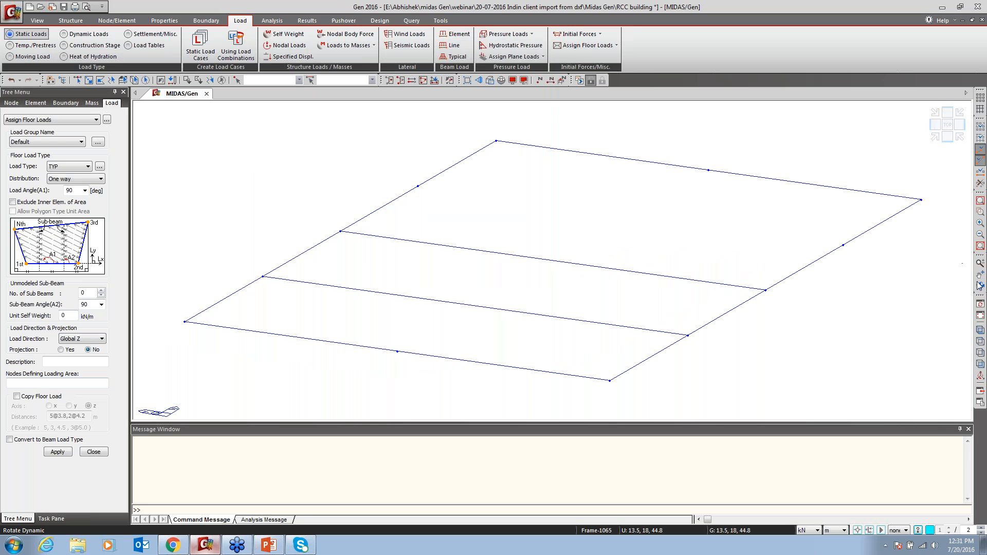
left_click(980, 332)
left_click(980, 337)
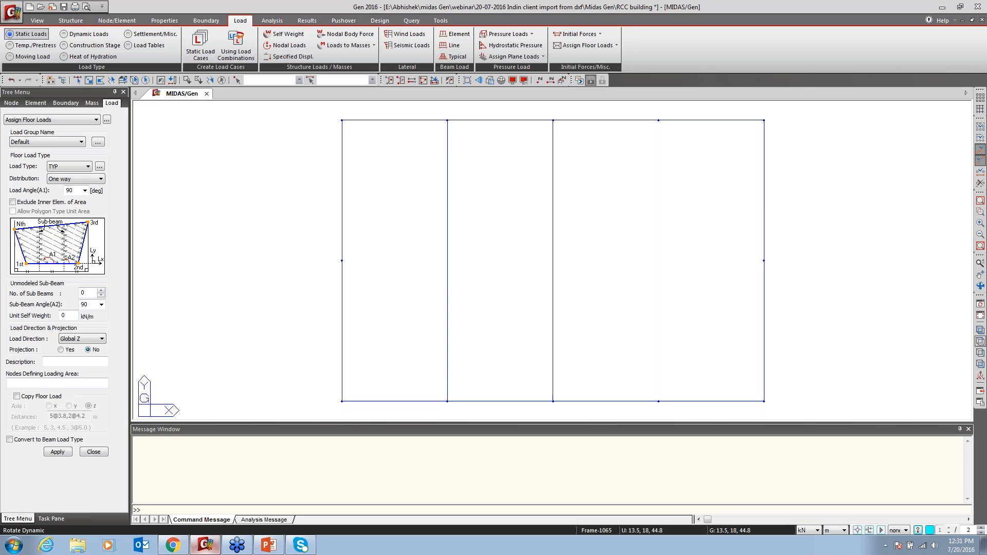
left_click(528, 218)
middle_click_drag(538, 205, 538, 198)
scroll(538, 199, "down", 5)
scroll(401, 229, "up", 1)
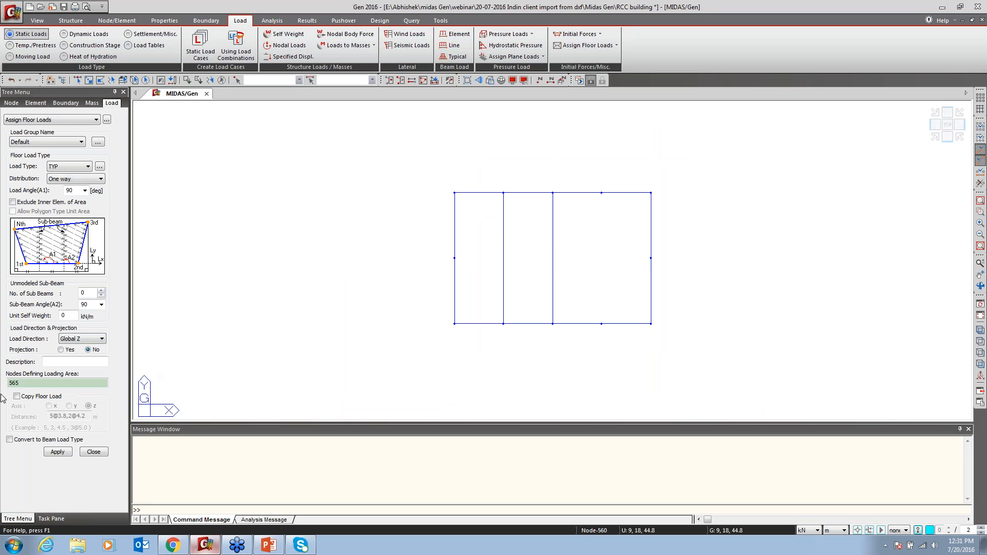
Assign the ROOF floor load with two-way distribution to the wide right panel of the roof through its four corner nodes.
left_click(65, 167)
left_click(61, 180)
left_click(75, 178)
left_click(65, 196)
left_click(42, 383)
left_click(42, 382)
left_click(552, 324)
left_click(651, 324)
left_click(651, 193)
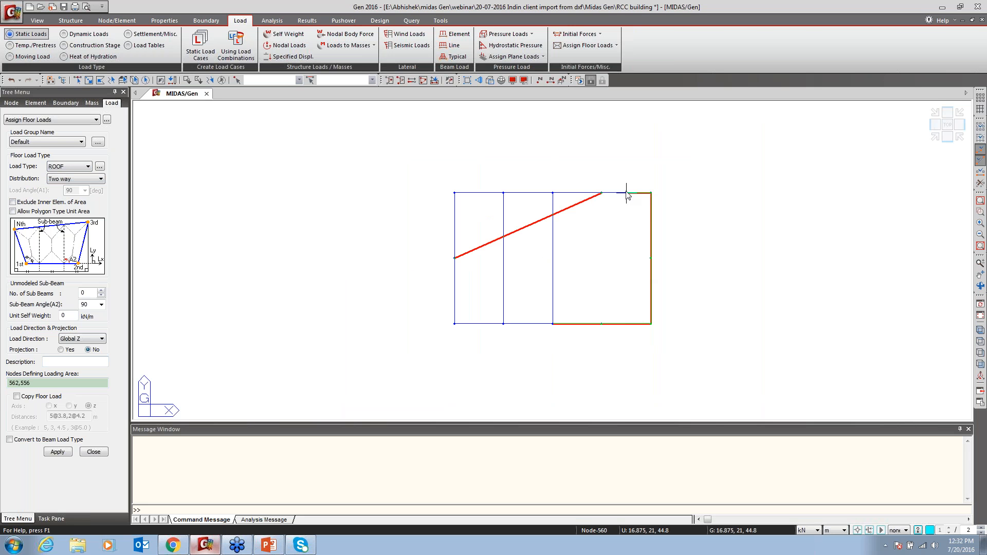
left_click(553, 193)
left_click(553, 324)
Assign the ROOF floor load with one-way distribution to the remaining roof area through its four corner nodes and close the floor load command.
left_click(66, 179)
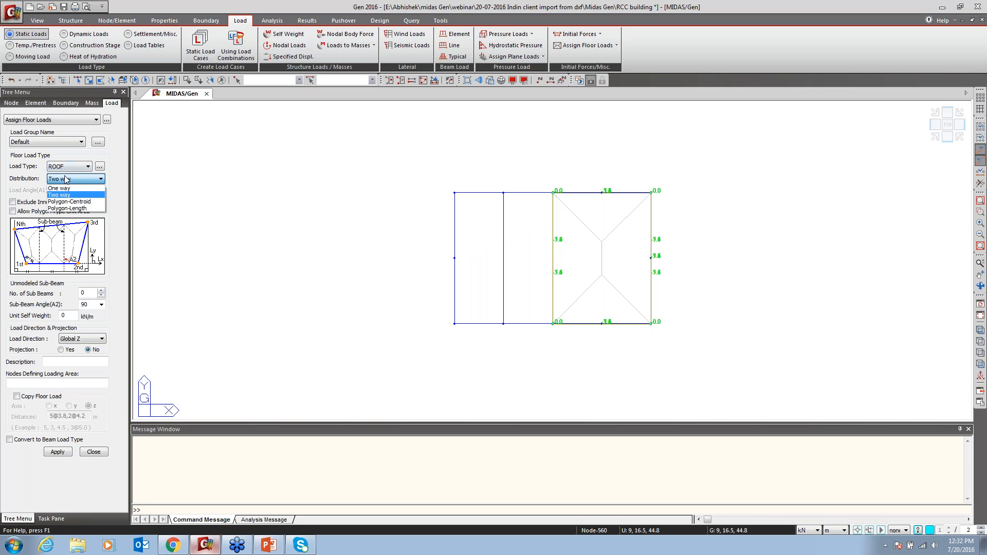
left_click(62, 186)
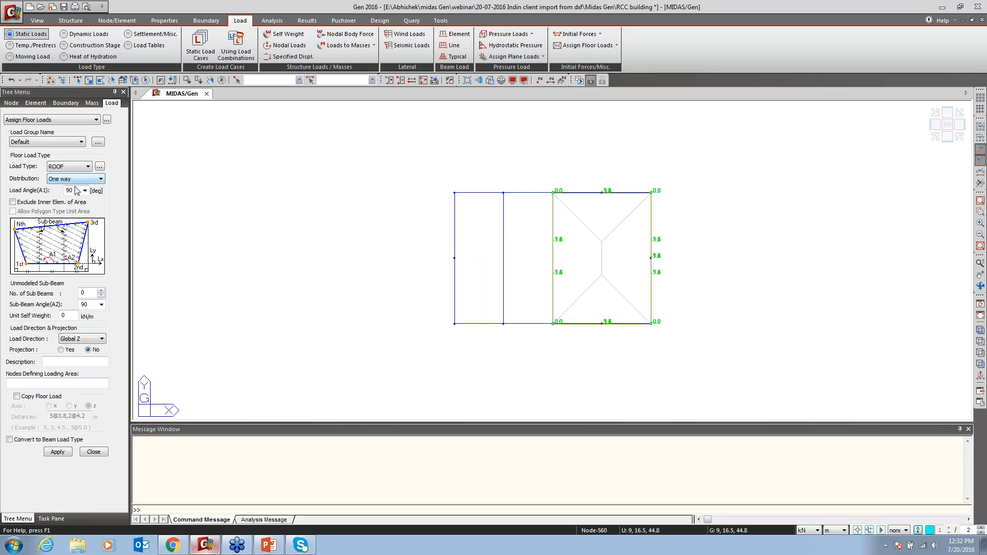
left_click(455, 193)
left_click(454, 324)
left_click(553, 324)
left_click(553, 193)
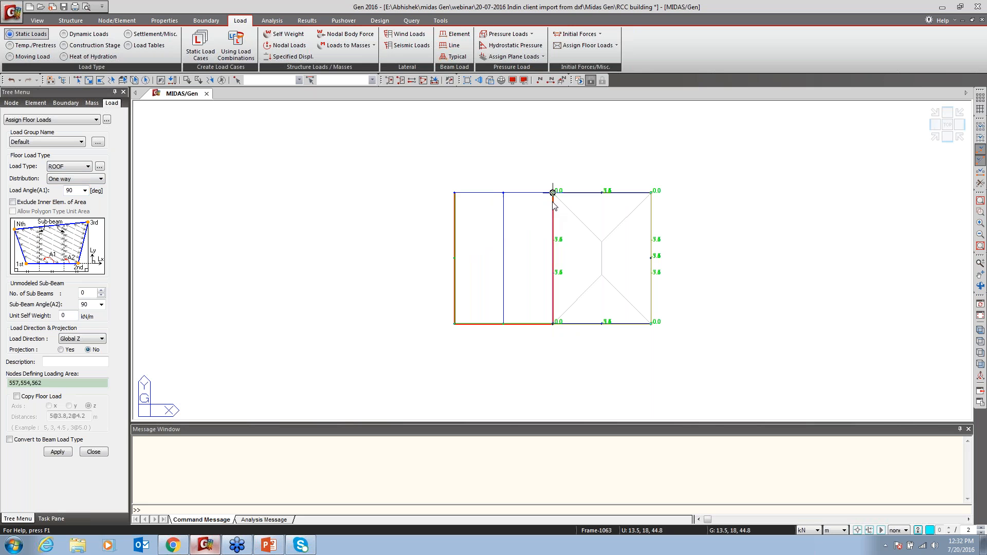
left_click(454, 193)
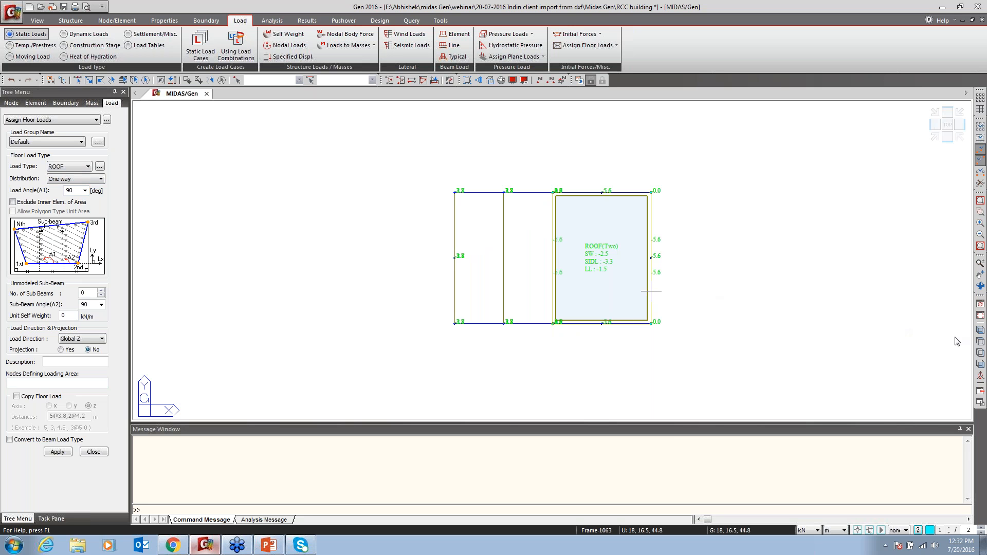
left_click(981, 329)
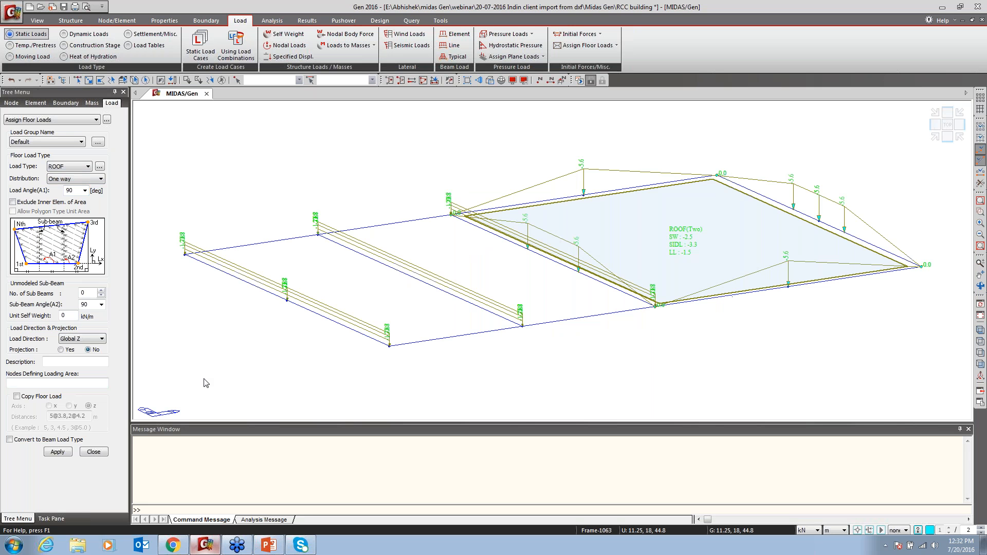
left_click(100, 455)
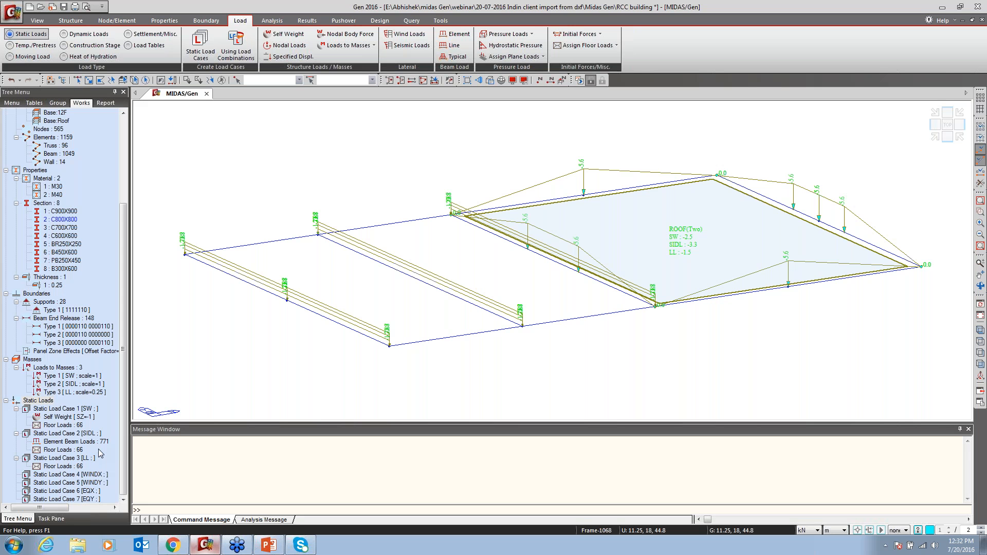
Open the floor load table of static load case SW and return to the model view.
right_click(64, 426)
left_click(77, 434)
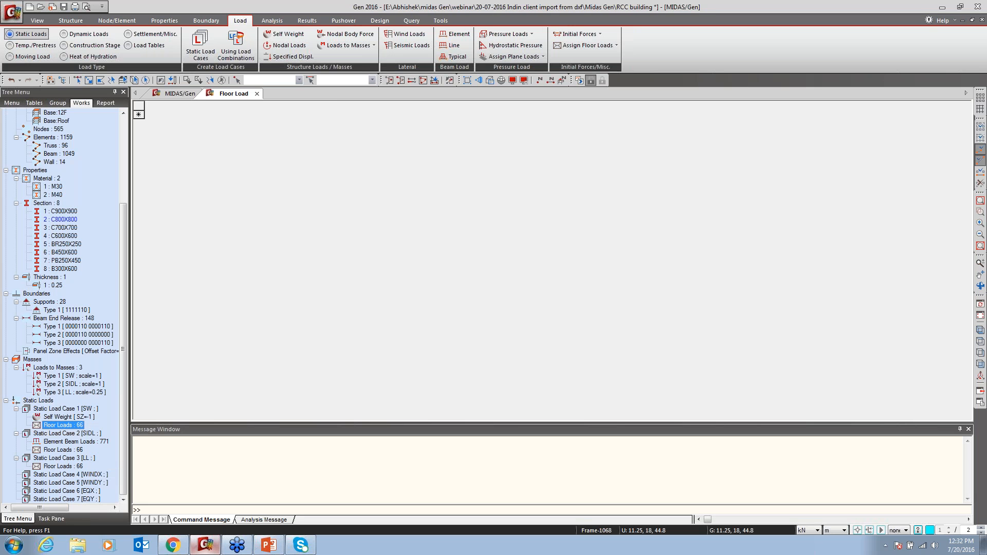
left_click(180, 93)
Activate only story 12F and display its node numbers.
left_click(435, 81)
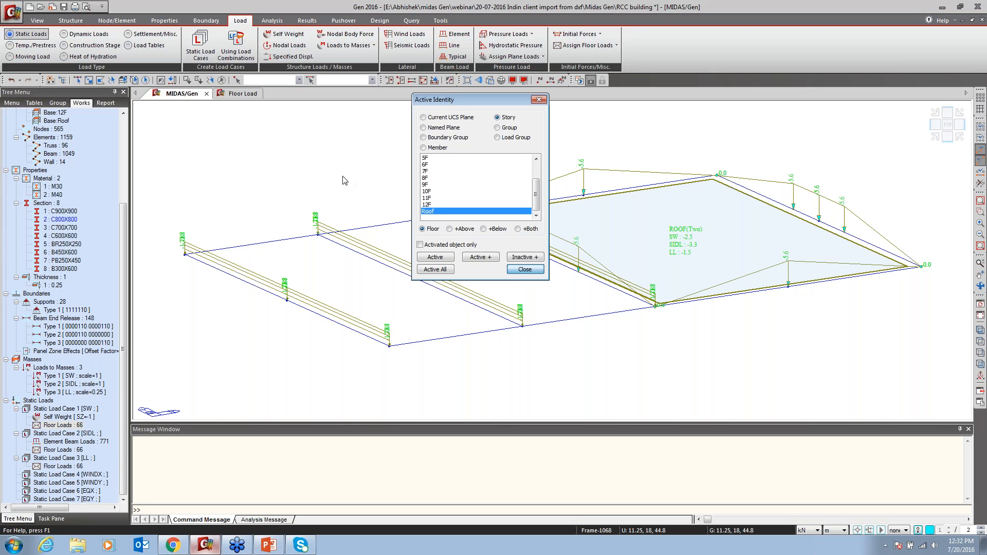
left_click(429, 204)
left_click(435, 257)
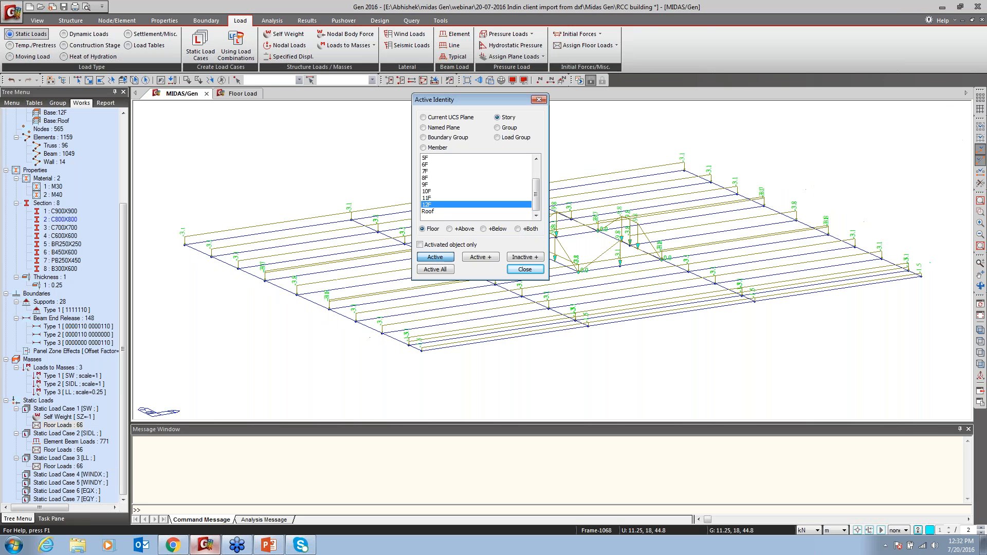
left_click(524, 269)
left_click(540, 80)
middle_click_drag(463, 257, 705, 240)
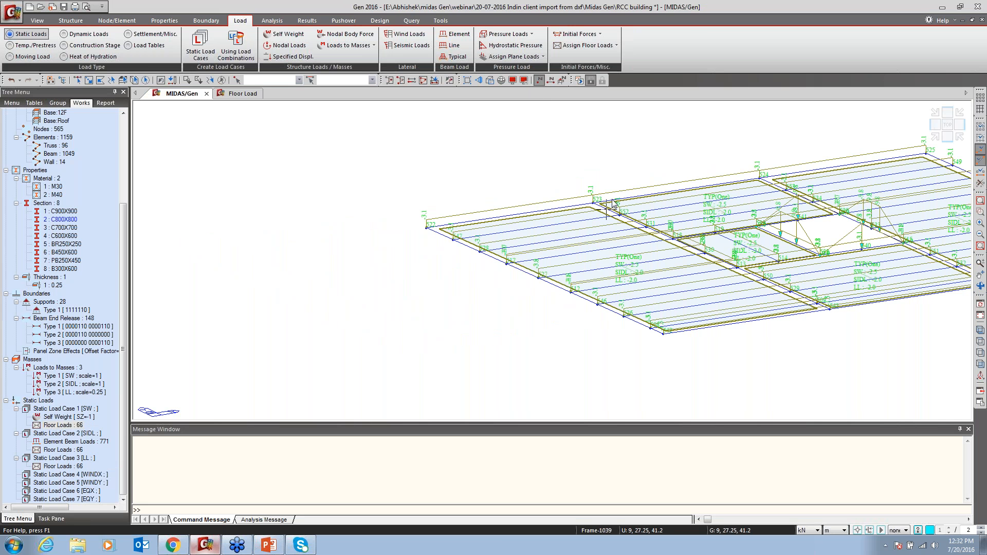
Search the floor load table for node 522 and widen the Nodes for Loading Area column to show complete node lists.
left_click(241, 93)
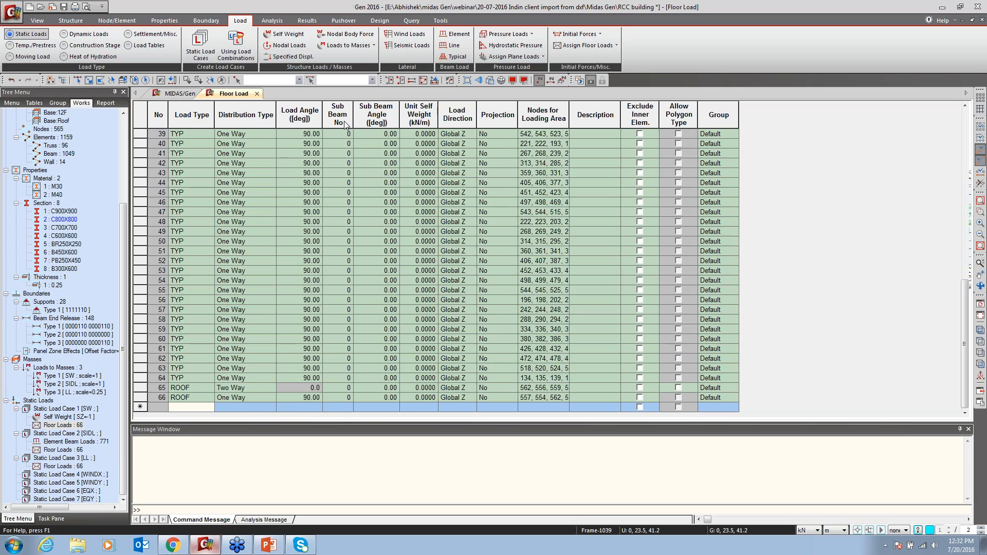
right_click(512, 162)
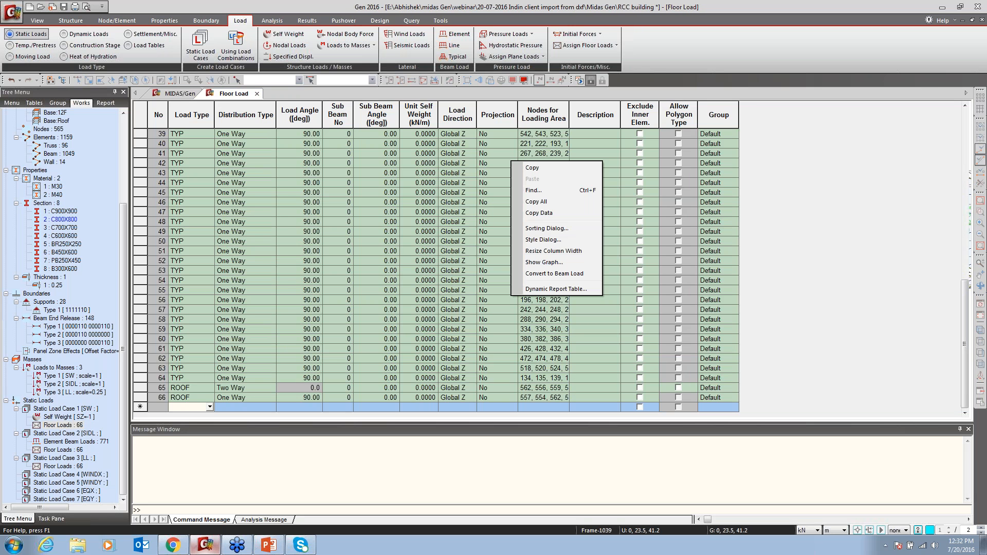
left_click(535, 190)
type("522")
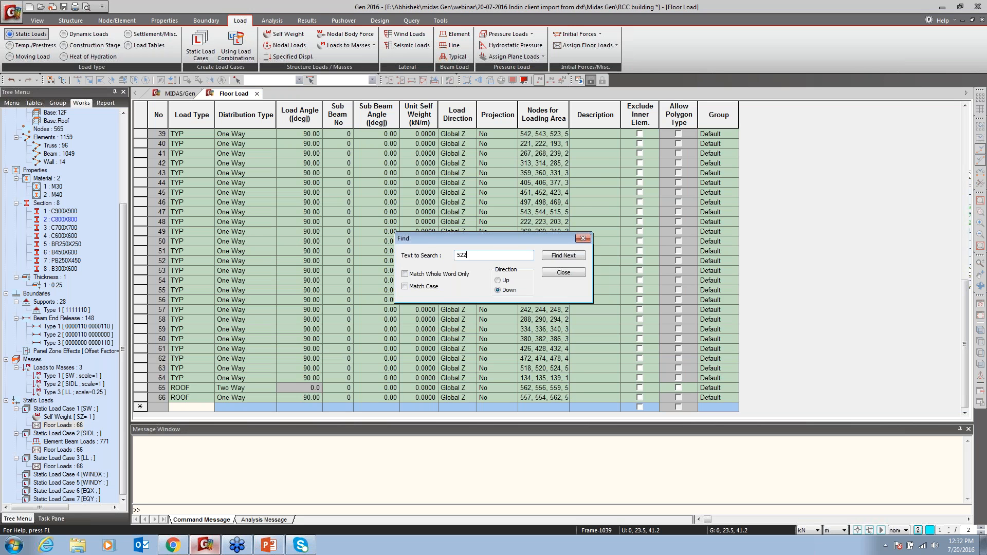
left_click(563, 272)
left_click_drag(570, 113, 585, 113)
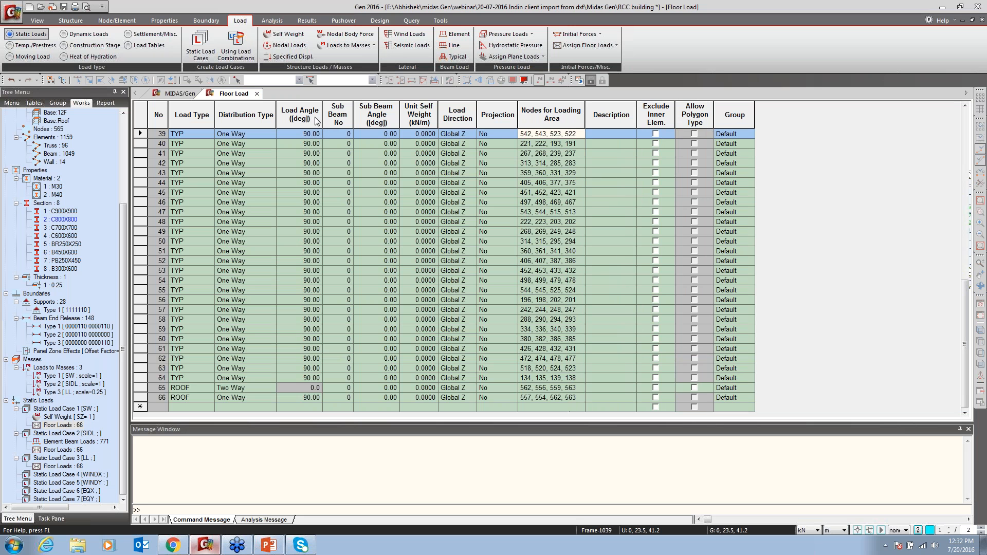
Set the load type of the floor load with nodes 542, 543, 523, 522 to ROOF.
left_click(196, 134)
left_click(210, 134)
left_click(179, 152)
left_click(241, 145)
left_click(241, 144)
Check the node numbers of story 12F's opposite end bay in the model and search the floor load table for node 524.
left_click(189, 94)
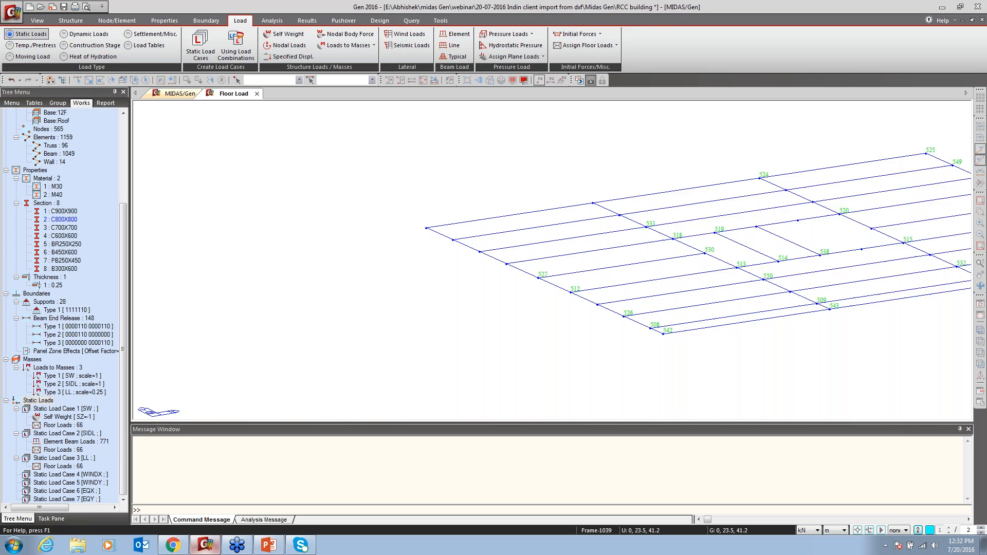
mouse_move(623, 320)
middle_mouse_down()
mouse_move(557, 286)
mouse_move(552, 270)
middle_mouse_up()
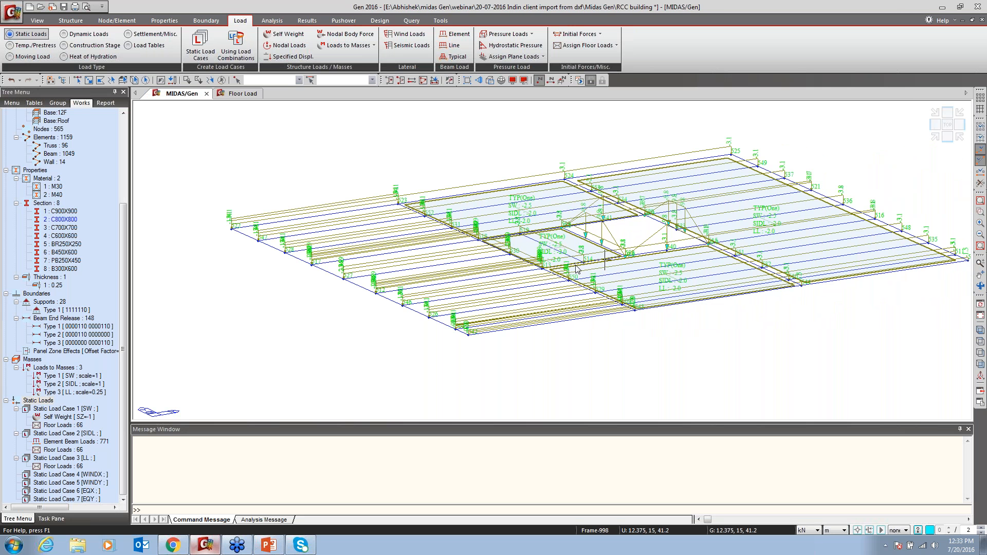
middle_click_drag(565, 227, 624, 227)
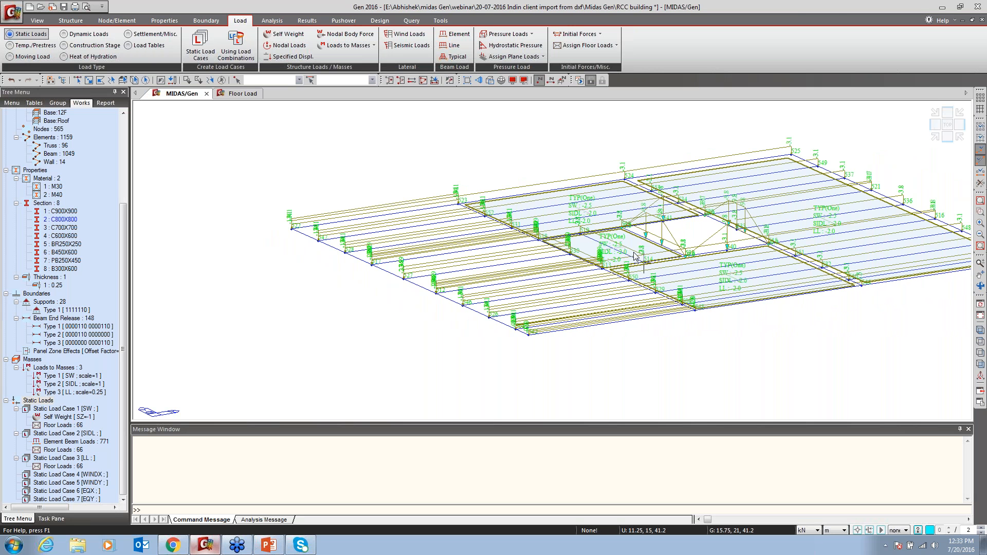
left_click(238, 93)
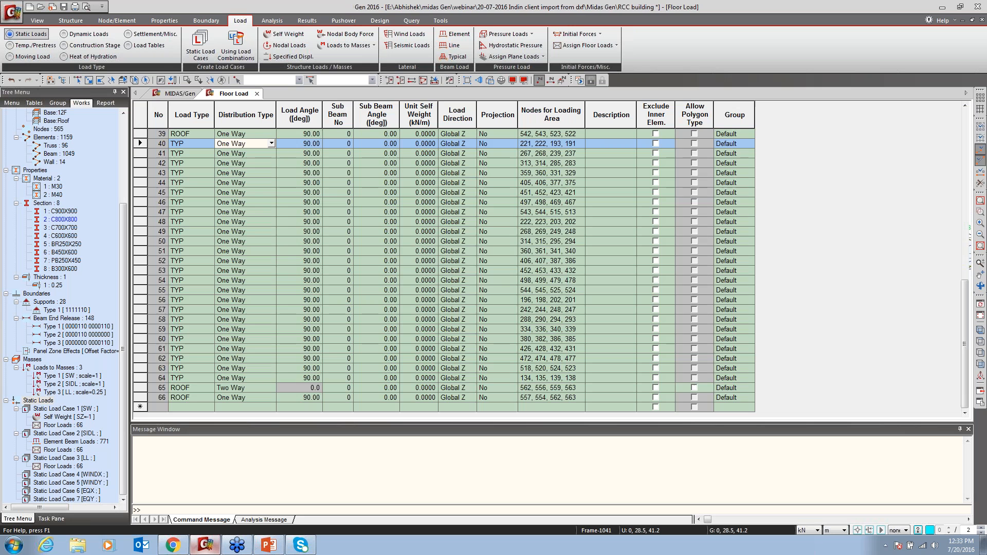
key("ctrl+f")
type("524")
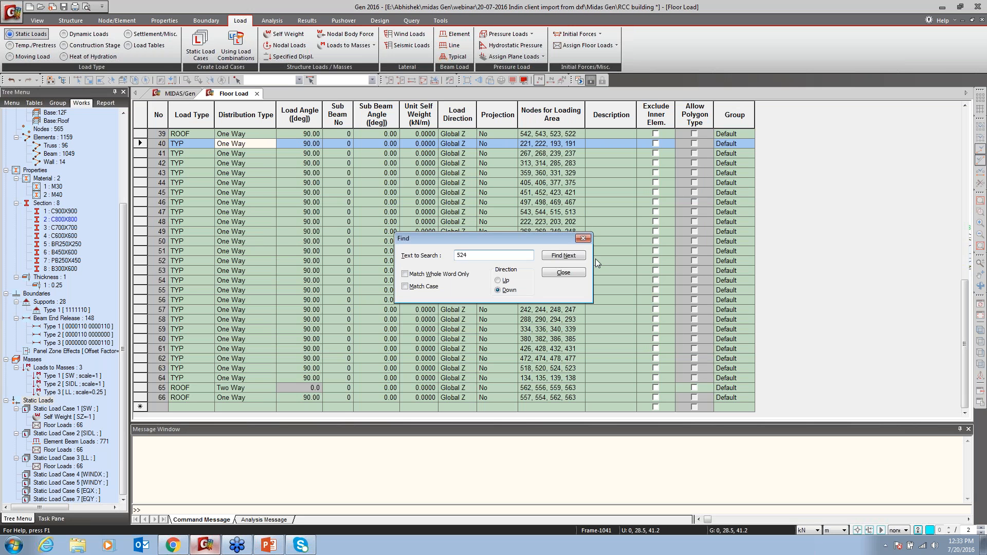
left_click_drag(514, 238, 601, 212)
left_click(649, 230)
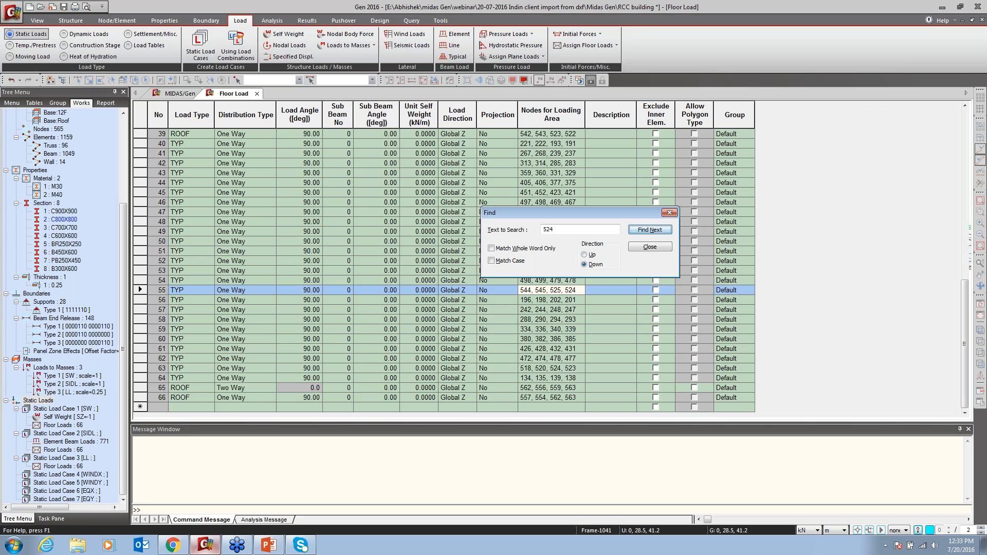
Set the load type of the floor load with nodes 544, 545, 525, 524 to ROOF.
left_click(205, 293)
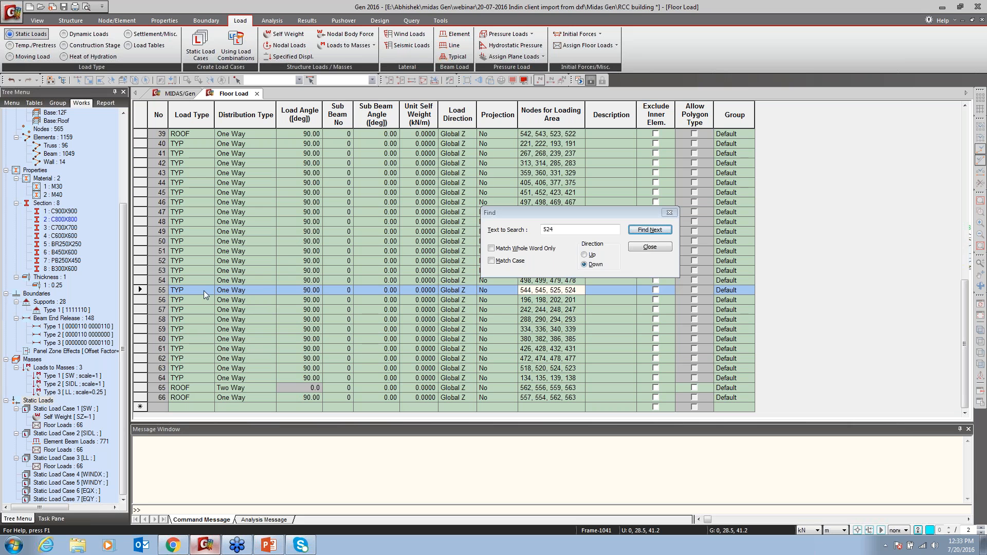
left_click(652, 248)
left_click(207, 293)
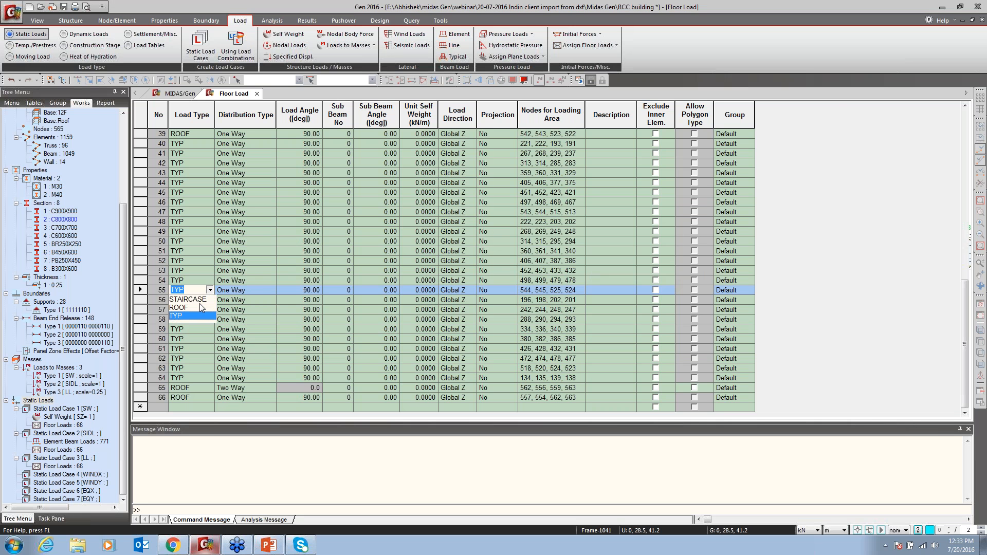
left_click(189, 308)
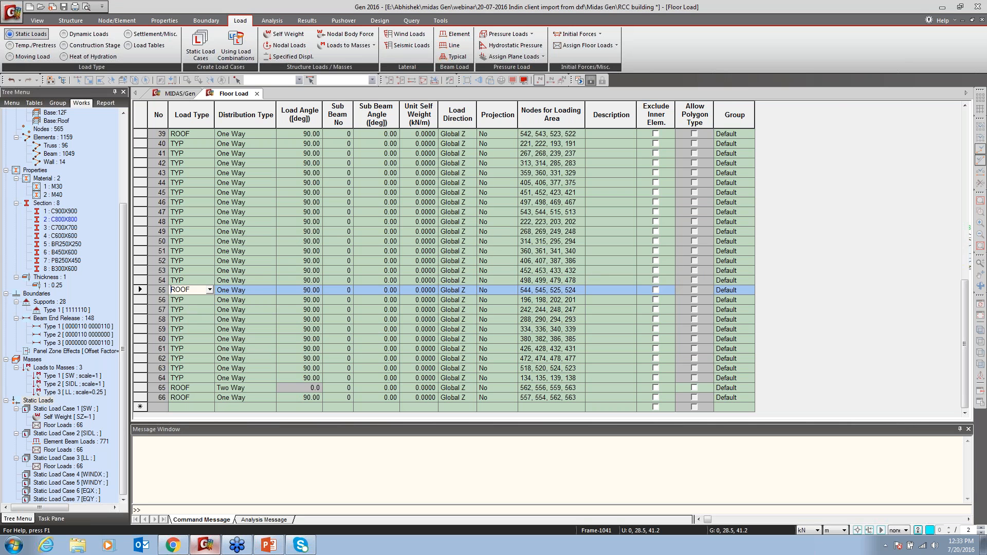
Return to the model view and hide the floor load display of static load case SW.
left_click(176, 95)
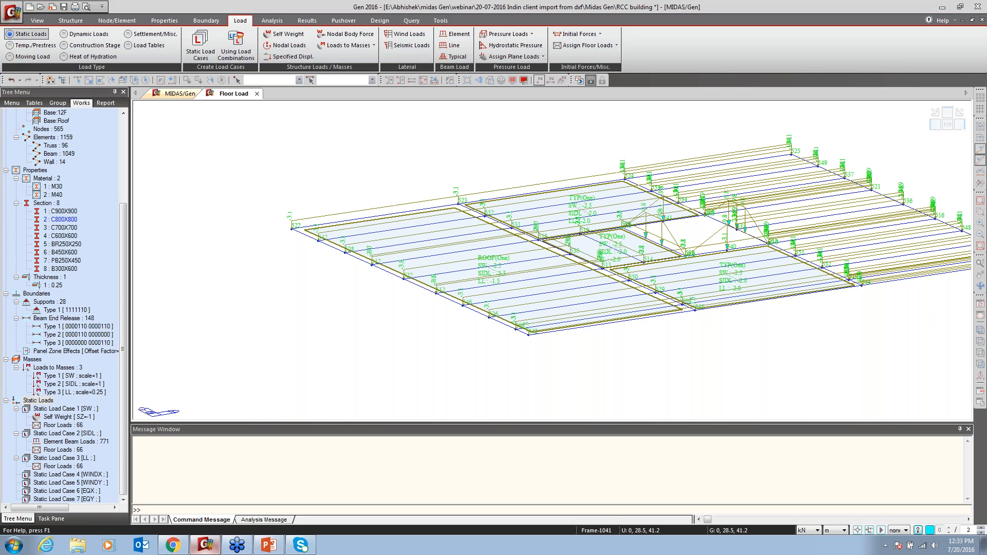
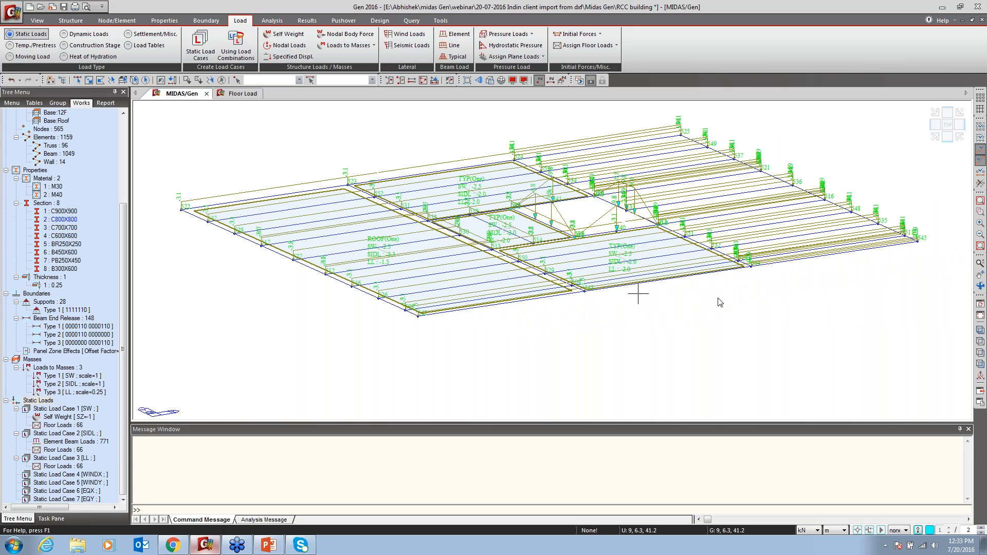
right_click(63, 425)
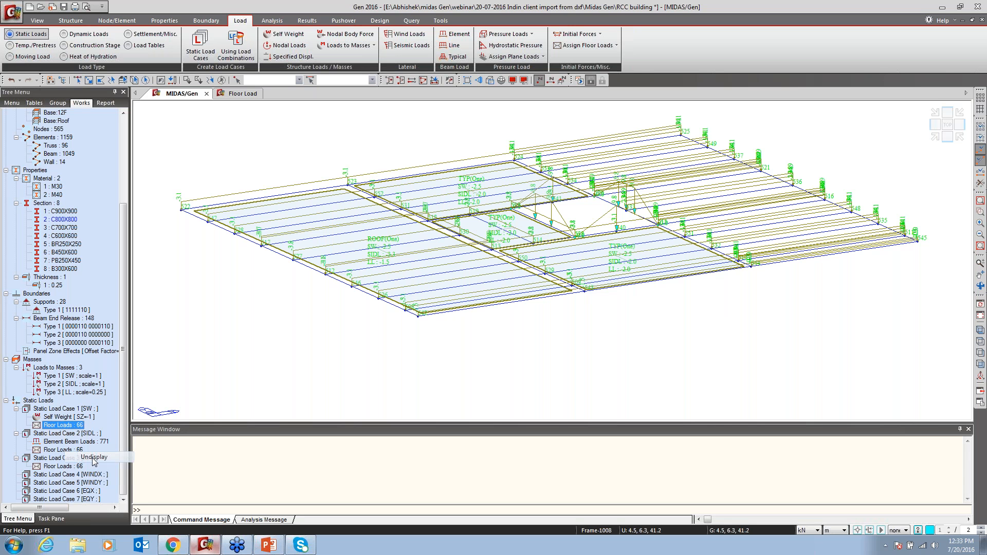
left_click(94, 458)
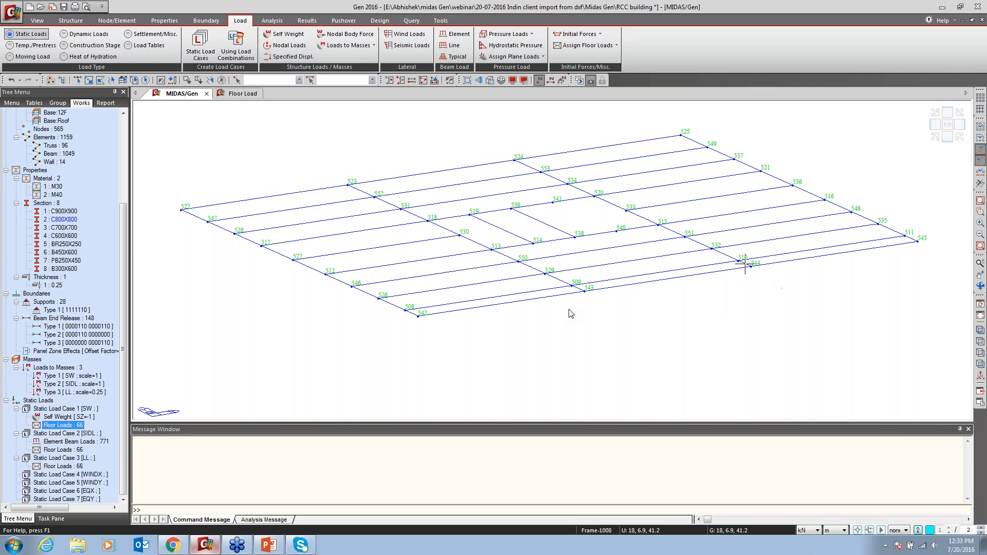
Search the floor load table for the loading area that contains node 544.
left_click(218, 94)
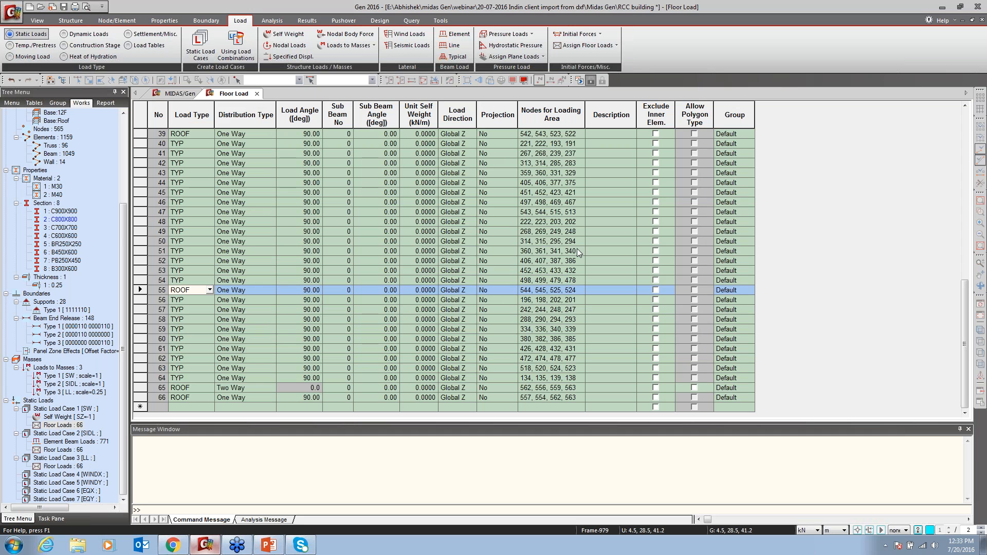
key("ctrl+f")
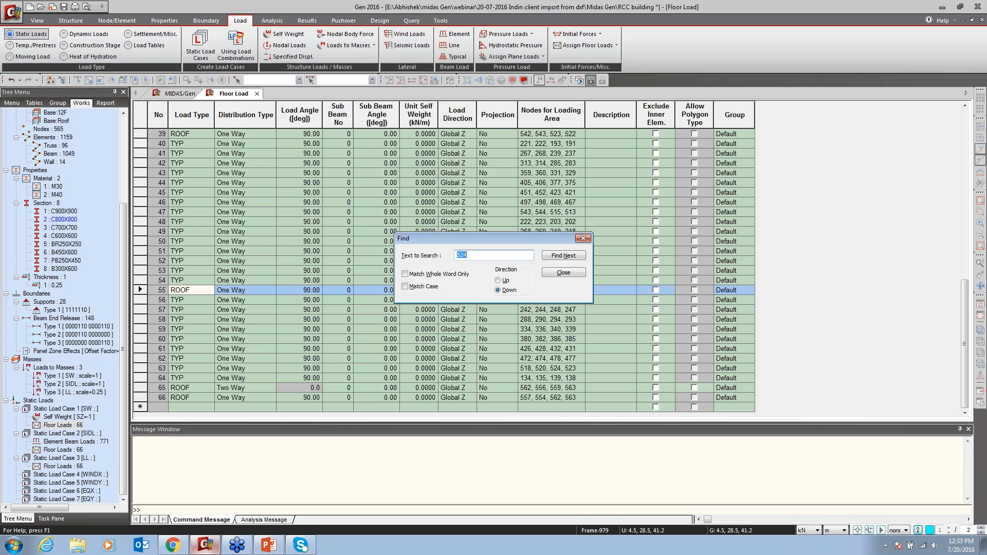
type("544")
left_click_drag(552, 235, 644, 198)
left_click(654, 218)
left_click(658, 219)
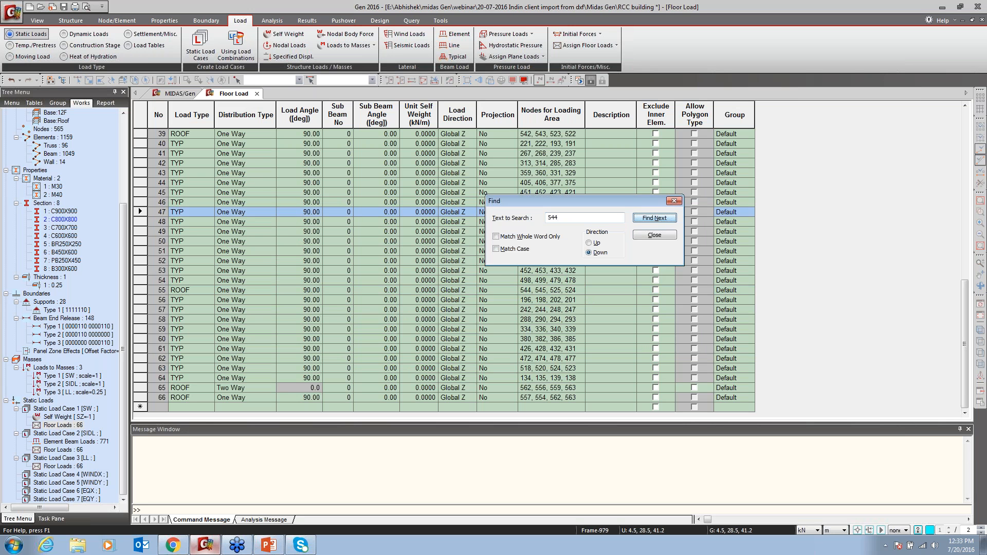
left_click(643, 238)
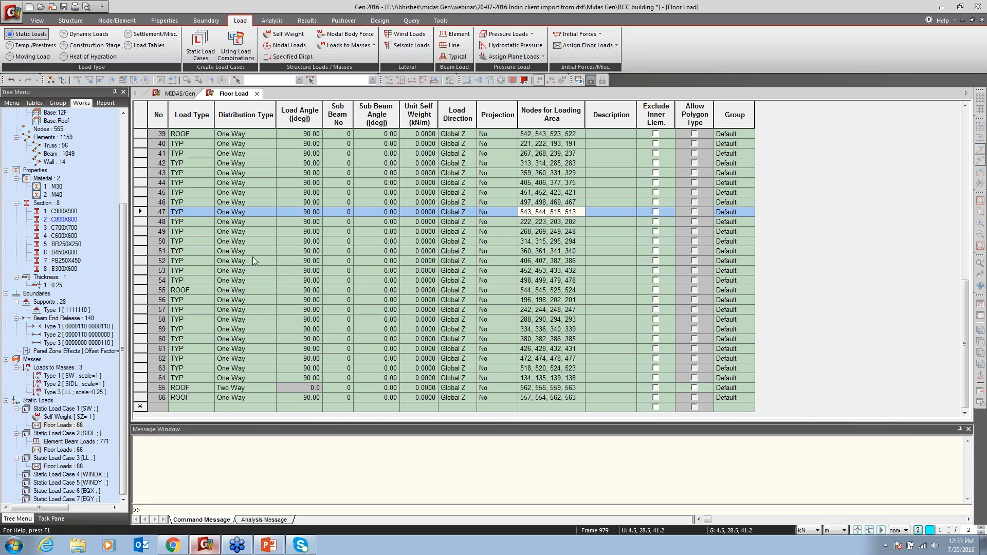
Set the load type of the floor load with nodes 543, 544, 515, 513 to ROOF.
left_click(201, 221)
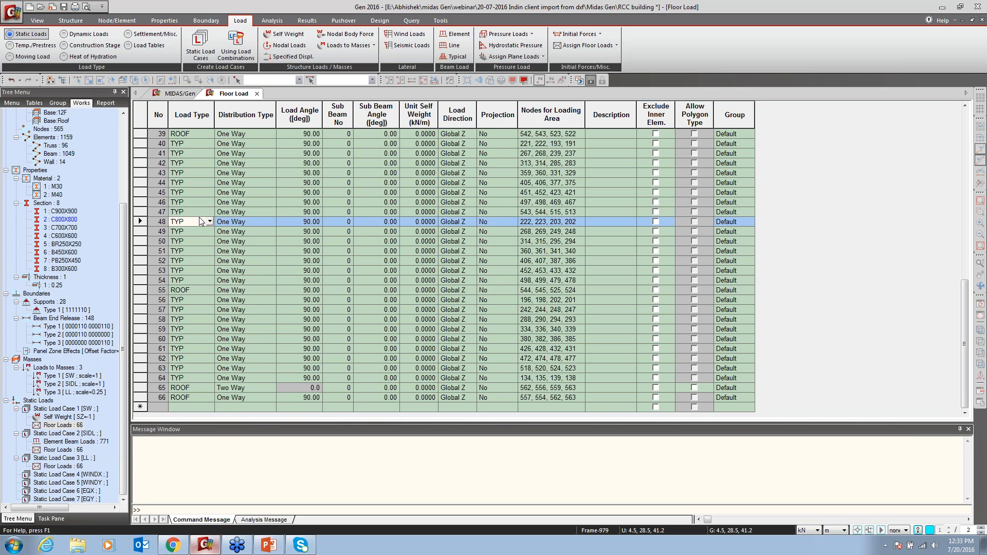
left_click(209, 211)
left_click(191, 229)
left_click(264, 203)
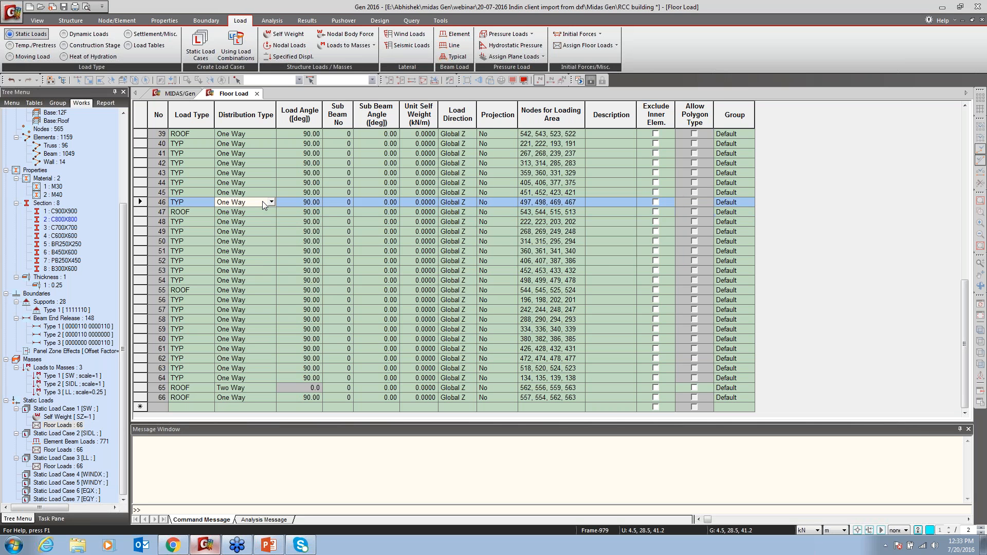
Search the floor load table for the loading areas that contain node 543.
key("ctrl+f")
type("544")
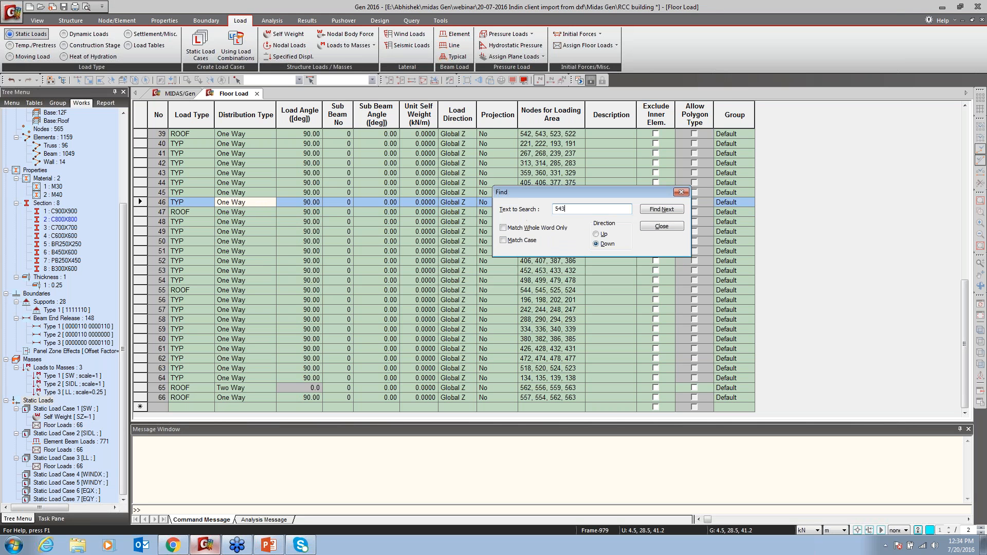
left_click(662, 209)
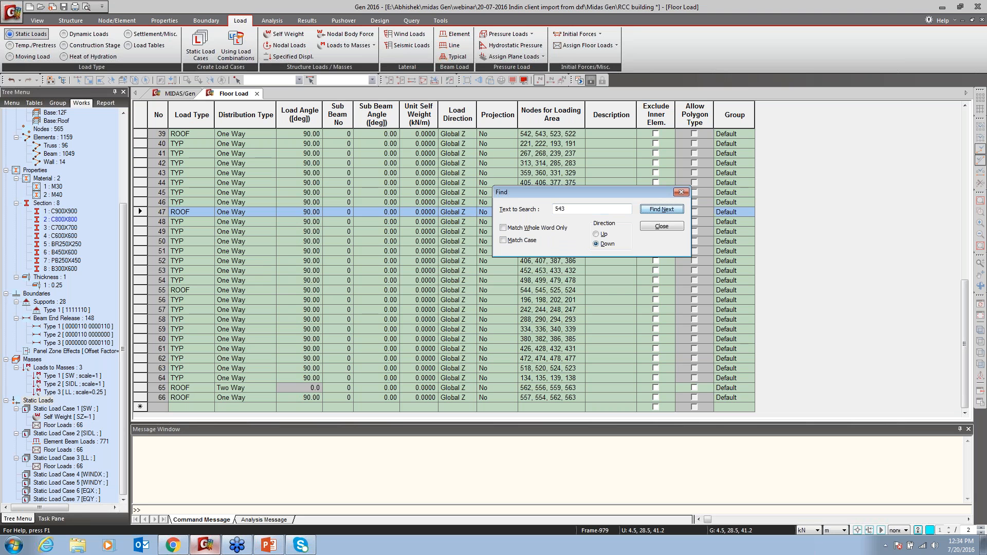
key("Return")
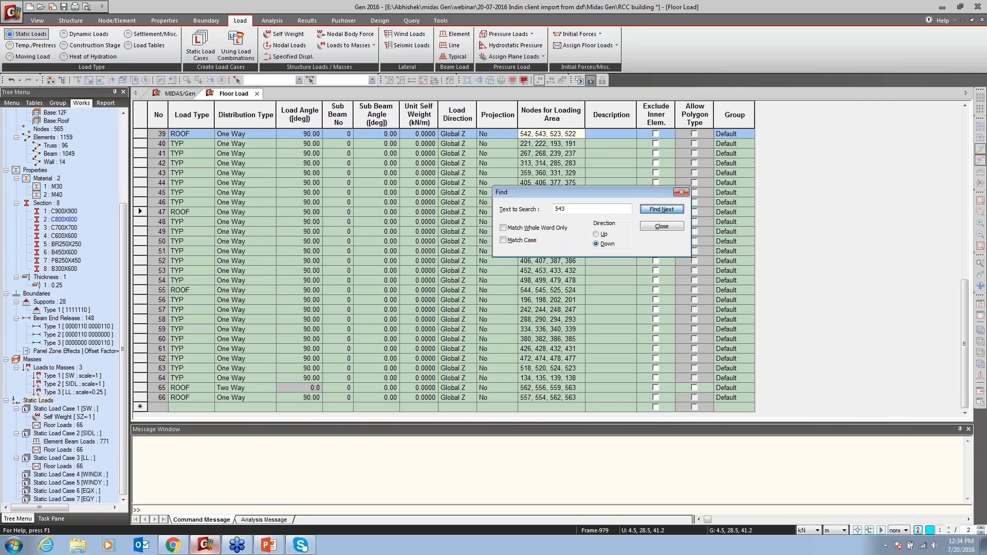
left_click(662, 229)
Check the 12F node numbers in the model view, search the floor load table for node 545 and close the table.
left_click(179, 95)
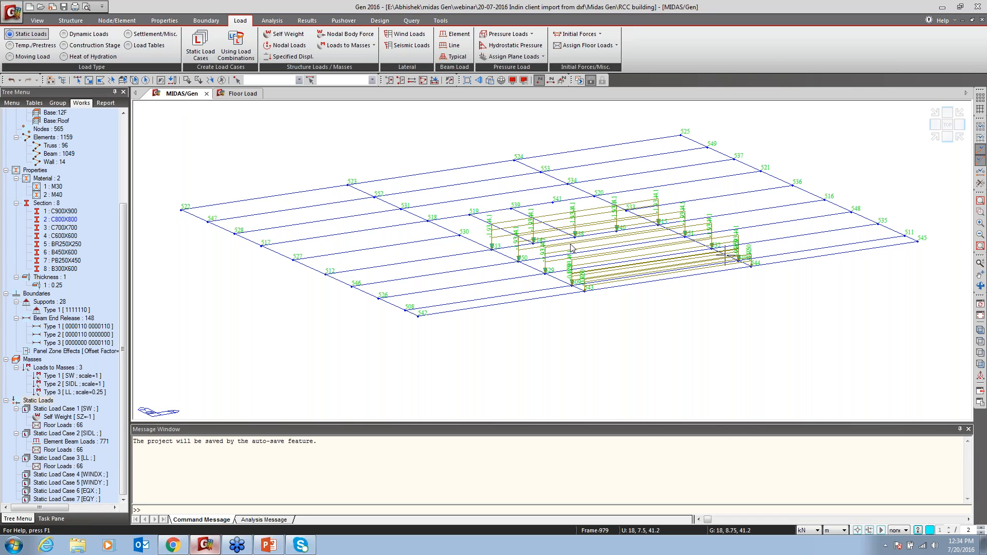
middle_click_drag(572, 248, 627, 256)
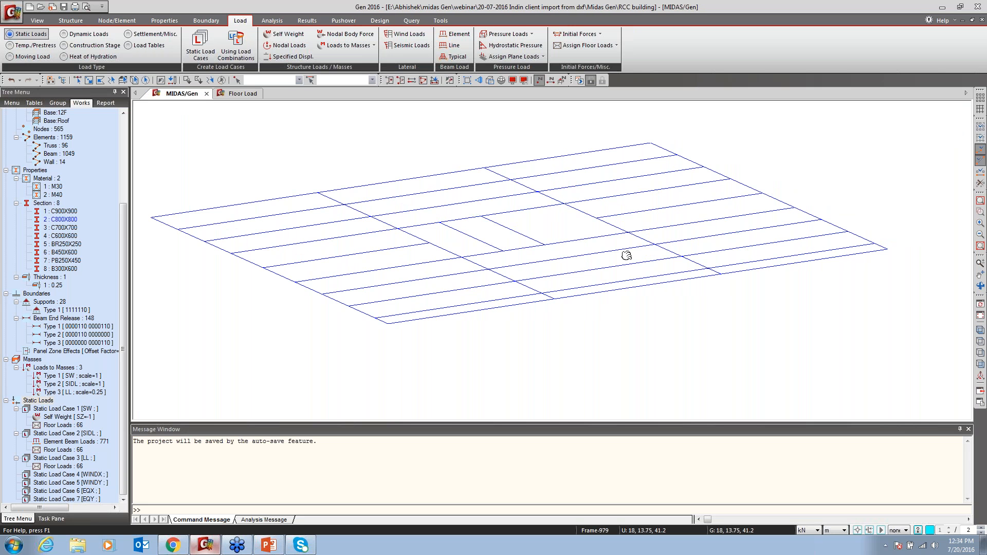
middle_click_drag(626, 255, 663, 266)
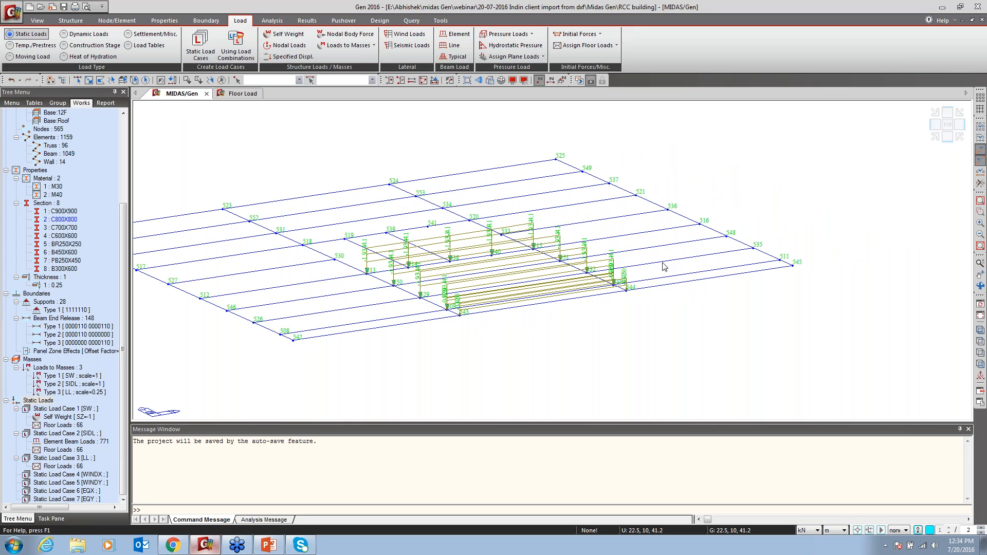
middle_click_drag(663, 267, 619, 279)
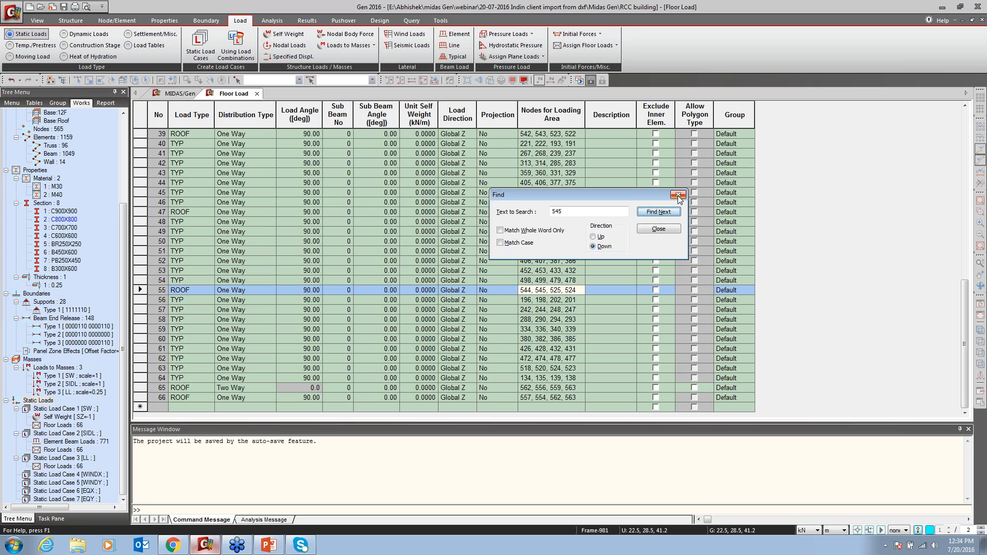
left_click(678, 196)
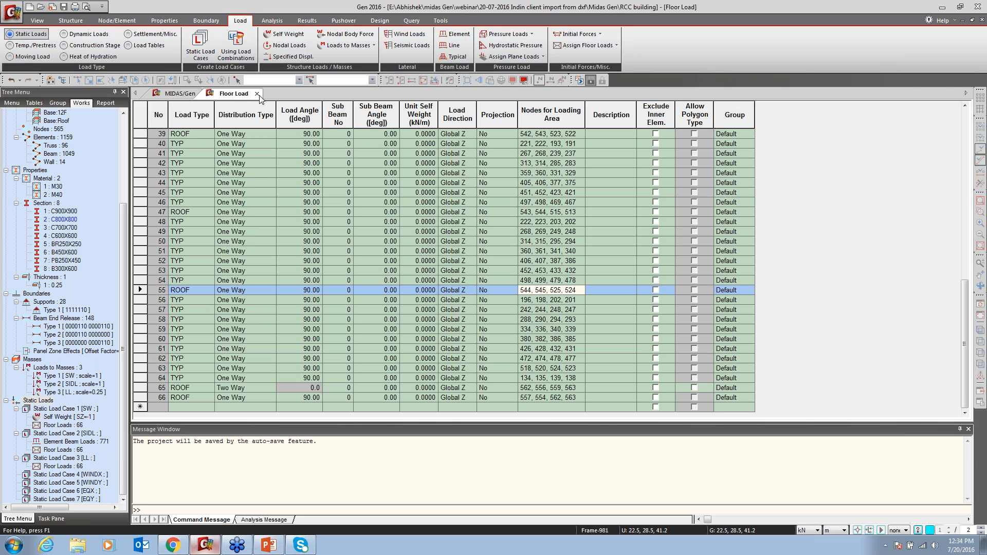
left_click(257, 94)
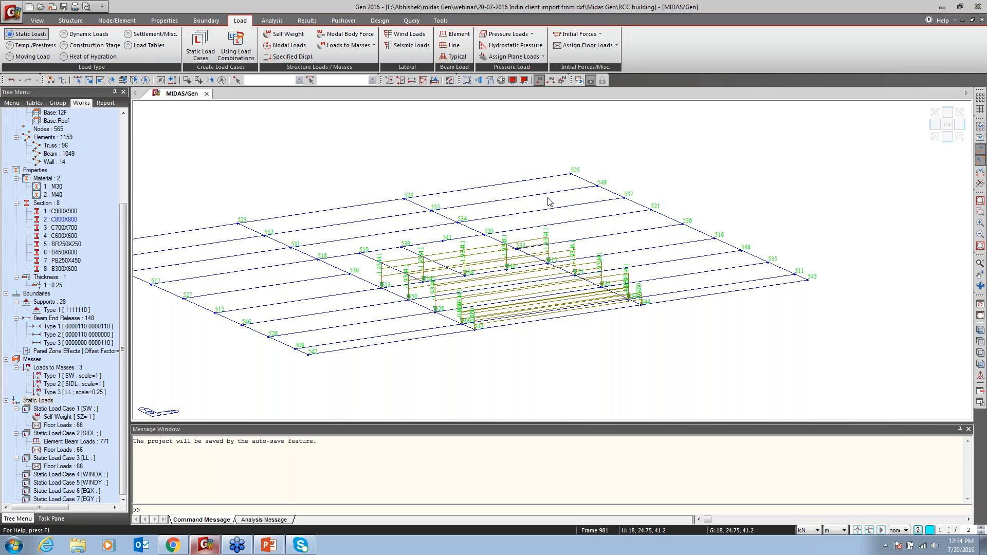
Activate the whole model and display the floor loads of static load case SIDL, examining them at the 12F corner around node 522.
key("ctrl+a")
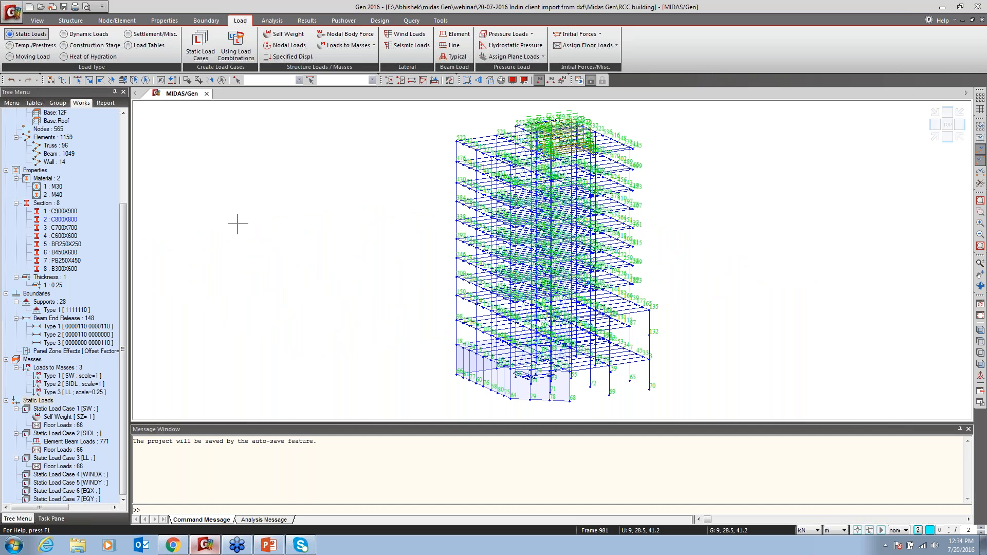
left_click(63, 450)
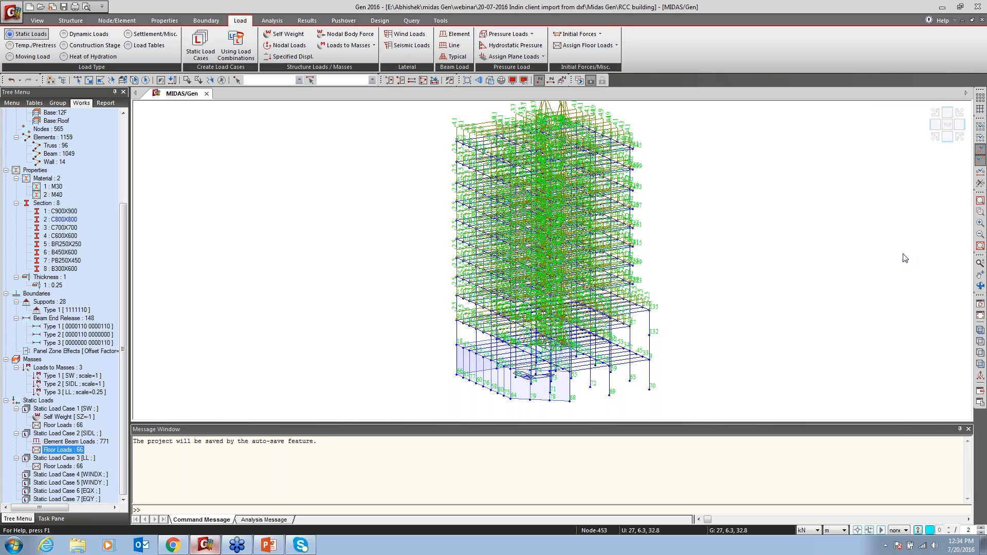
left_click(980, 211)
left_click_drag(444, 156, 527, 125)
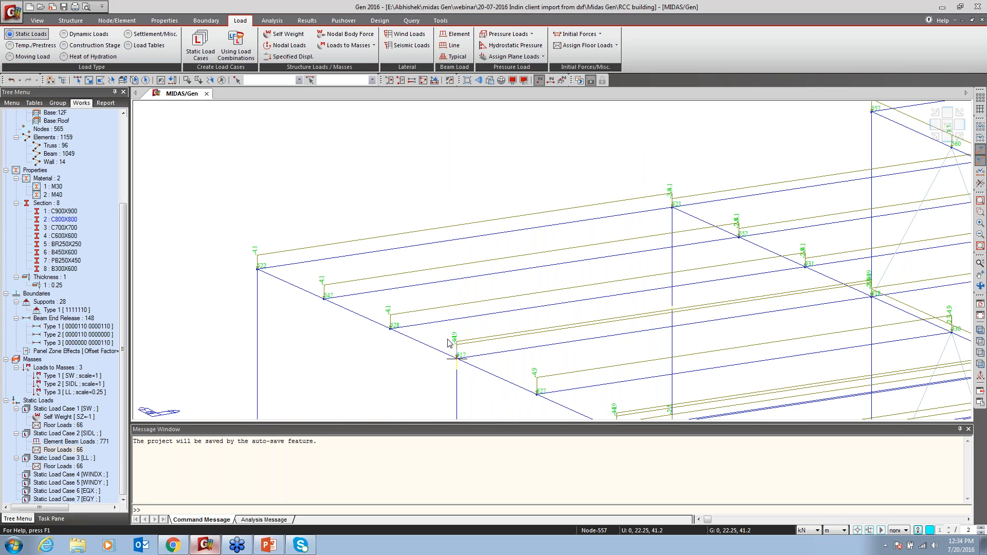
middle_click_drag(452, 332, 516, 335)
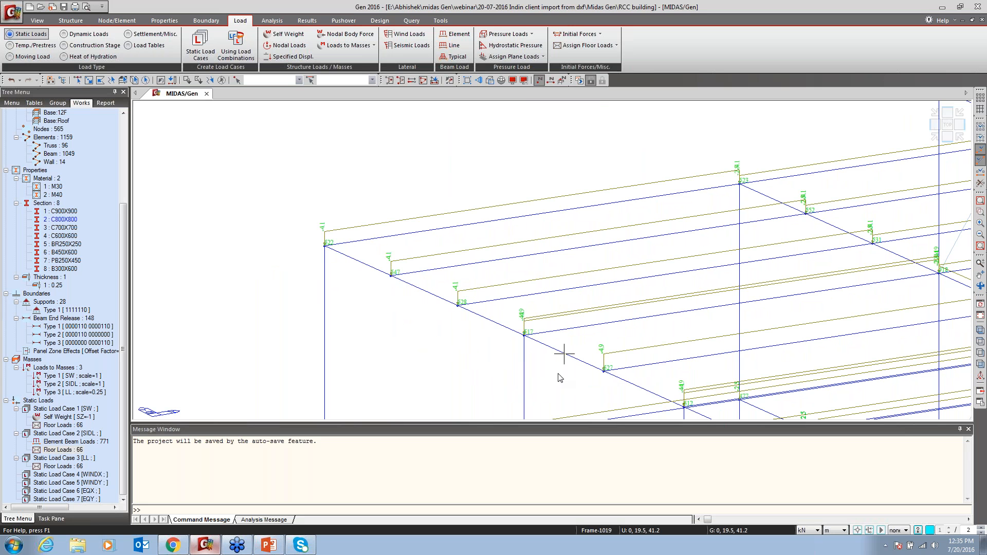
mouse_move(564, 353)
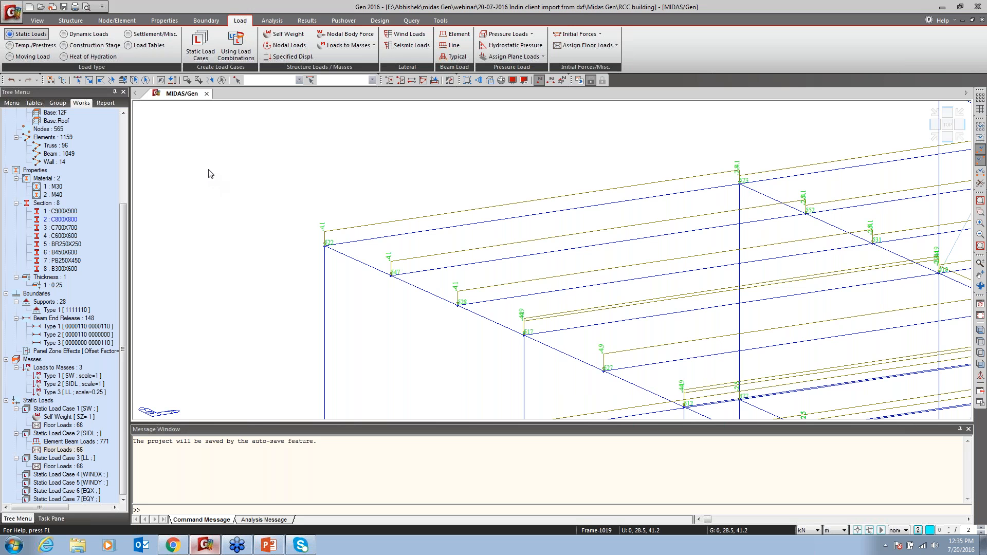
Open the floor load table of static load case SIDL, search it for node 522 and close the table.
left_click(55, 451)
double_click(54, 452)
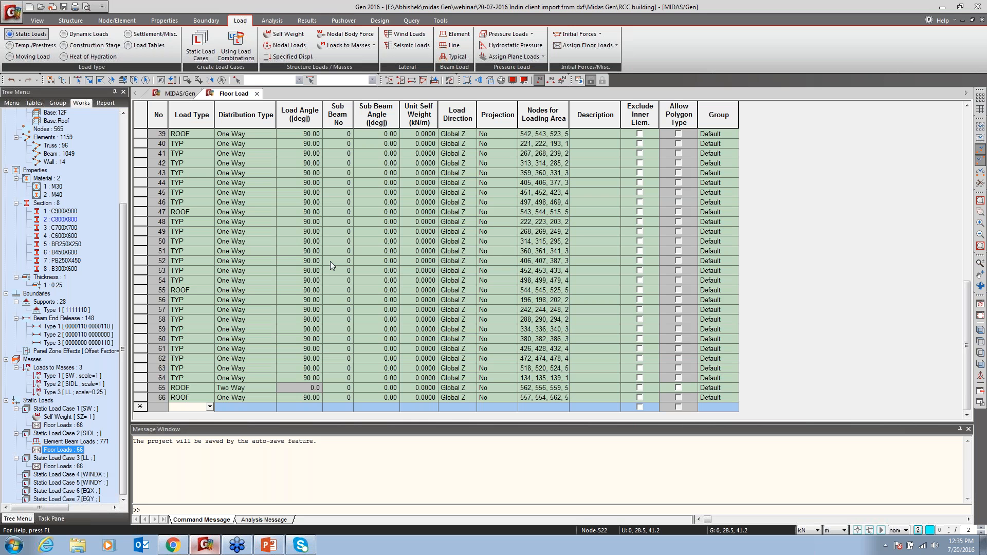
left_click(610, 251)
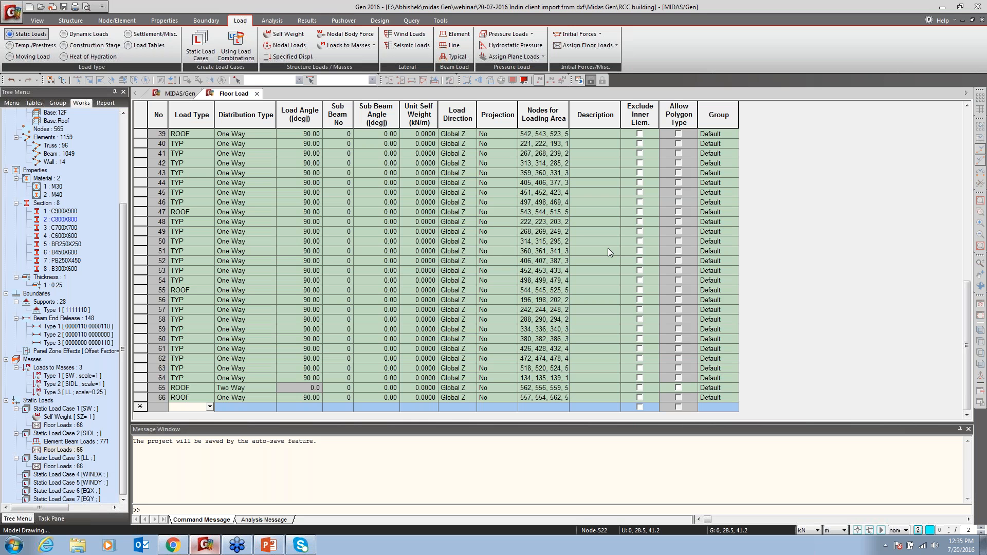
key("ctrl+f")
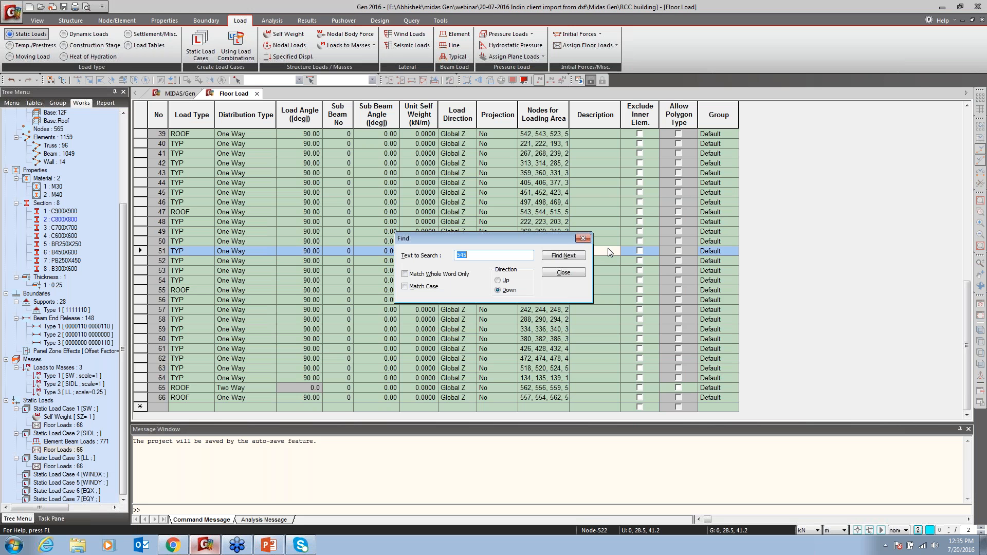
left_click_drag(552, 238, 639, 191)
type("522")
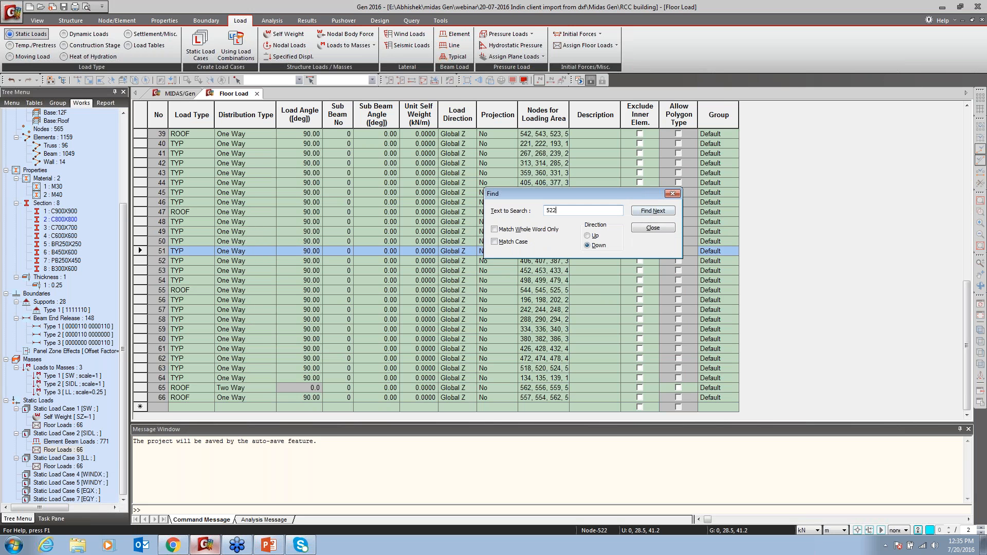
left_click(639, 212)
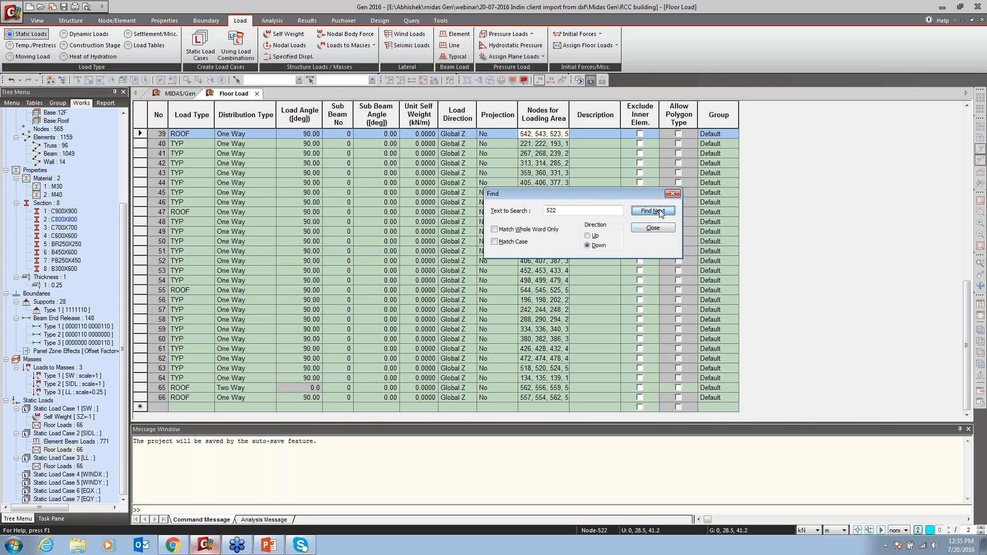
left_click(657, 230)
left_click(257, 94)
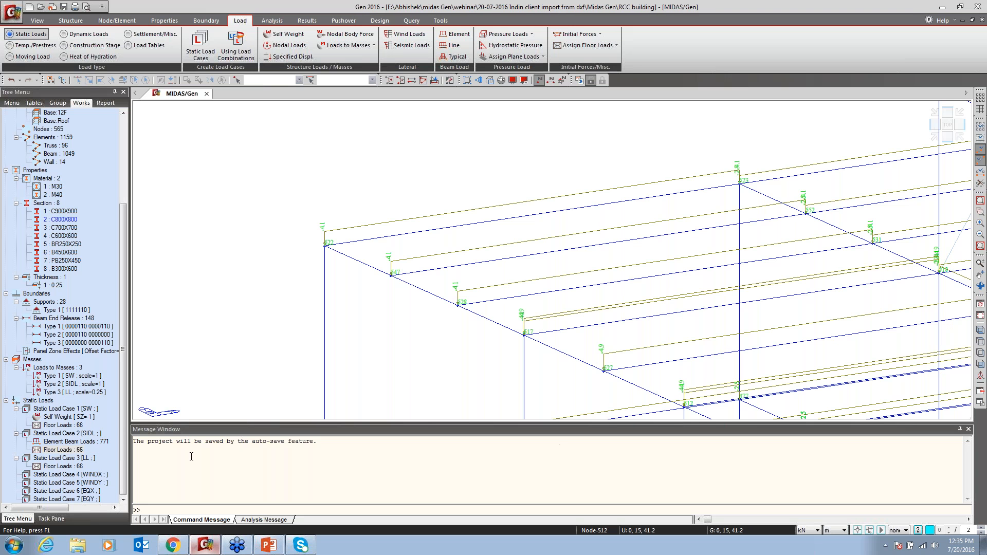
Hide the SIDL floor load display and the node numbers, with the whole building fitted in the view.
left_click(60, 450)
right_click(80, 468)
left_click(144, 489)
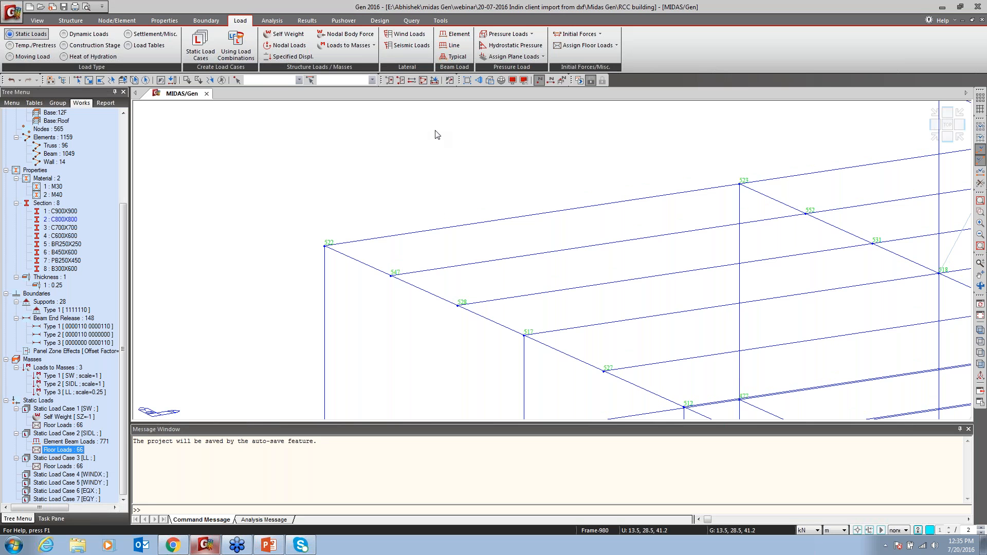
left_click(980, 200)
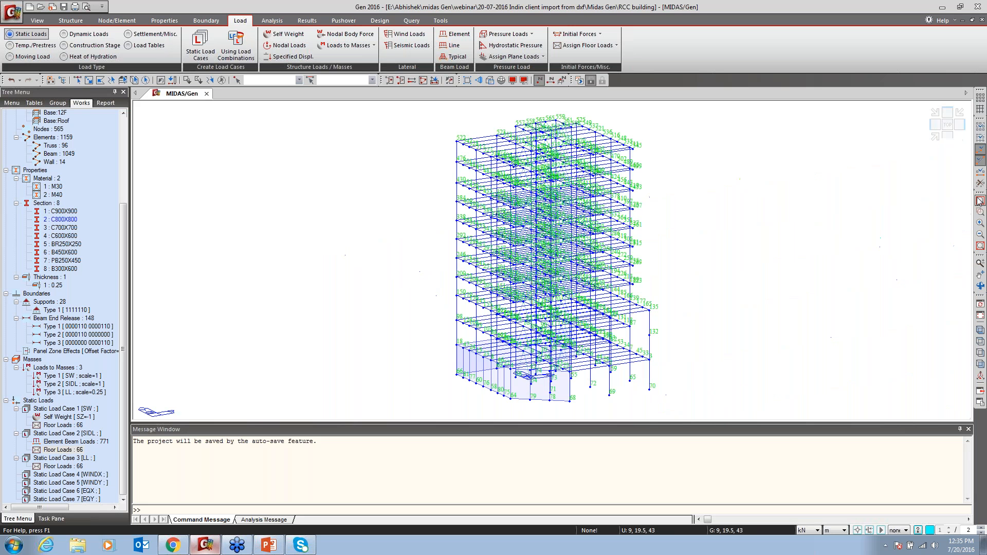
left_click(539, 80)
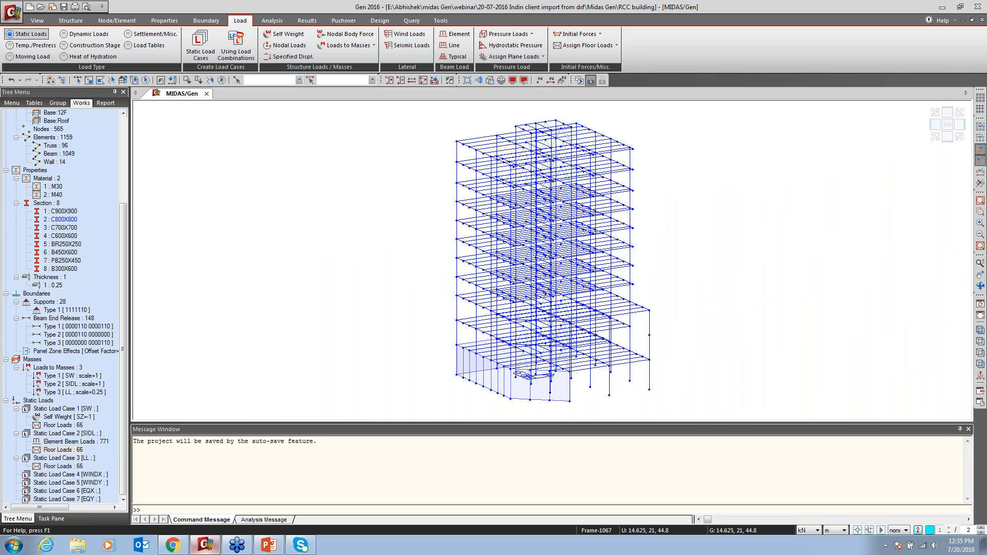
Start a new wind load specification for load case WINDX with the wind load code IS875(1987).
left_click(407, 34)
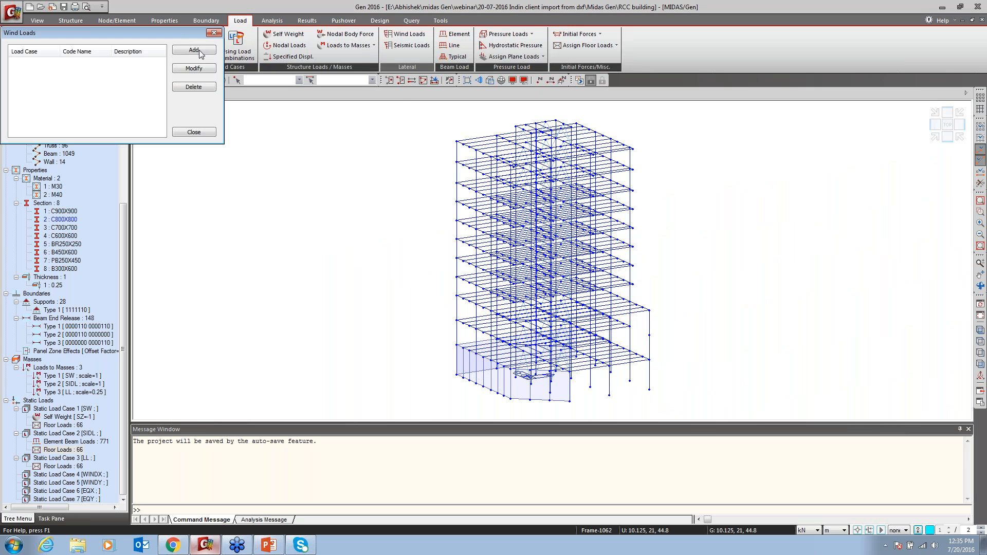
left_click(195, 50)
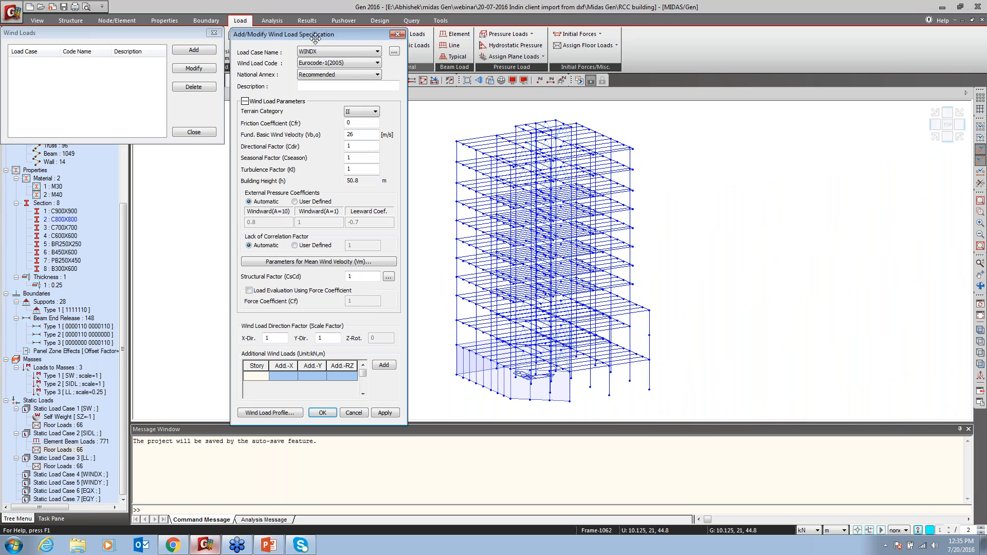
left_click_drag(315, 37, 604, 44)
left_click(629, 70)
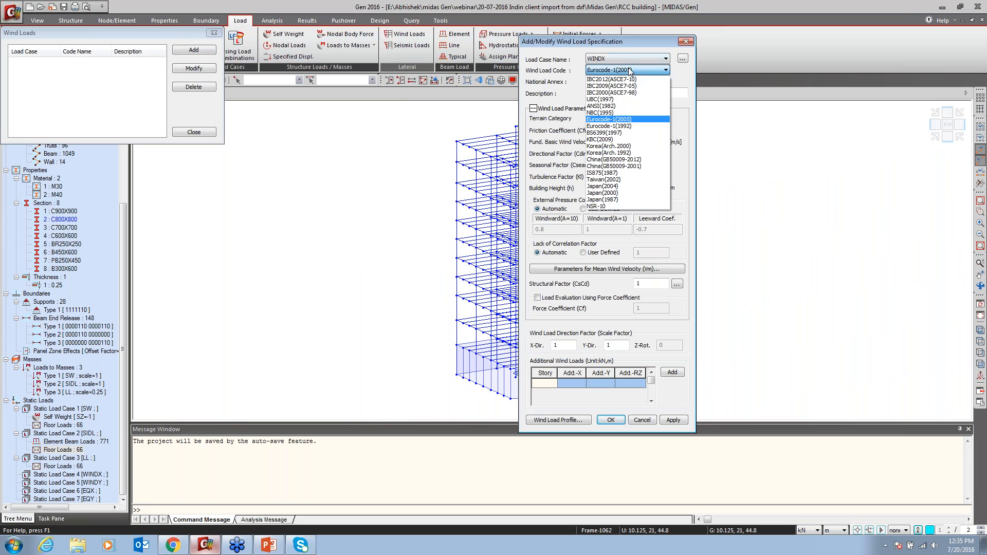
left_click(615, 178)
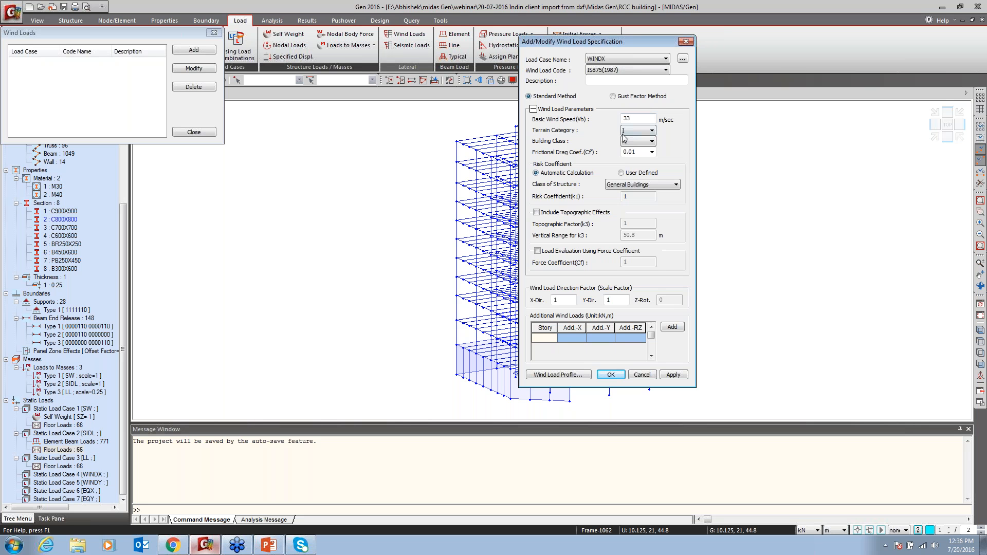
Set the basic wind speed to 44 m/sec and check the wind design data on the first slide of the PowerPoint presentation.
double_click(629, 119)
type("44")
left_click(277, 546)
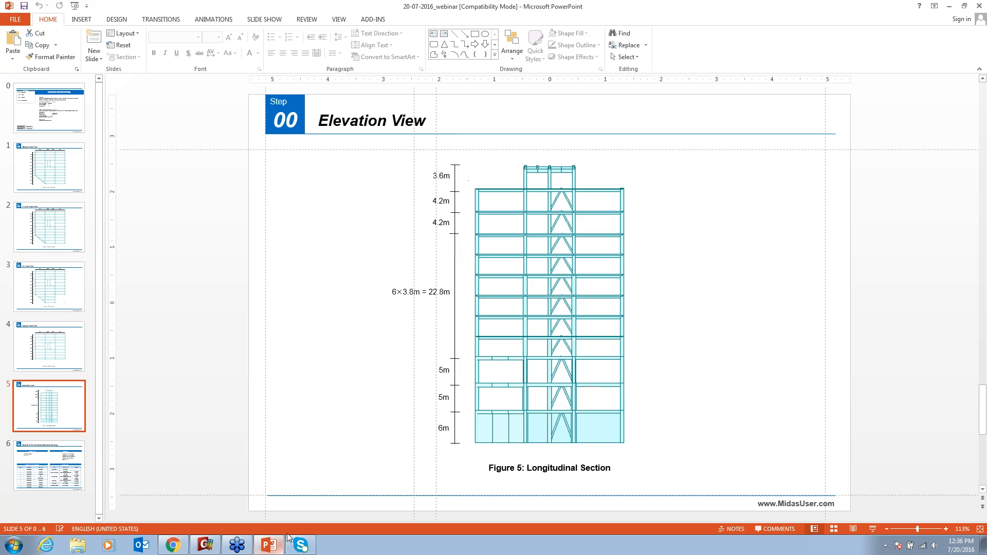
left_click(65, 458)
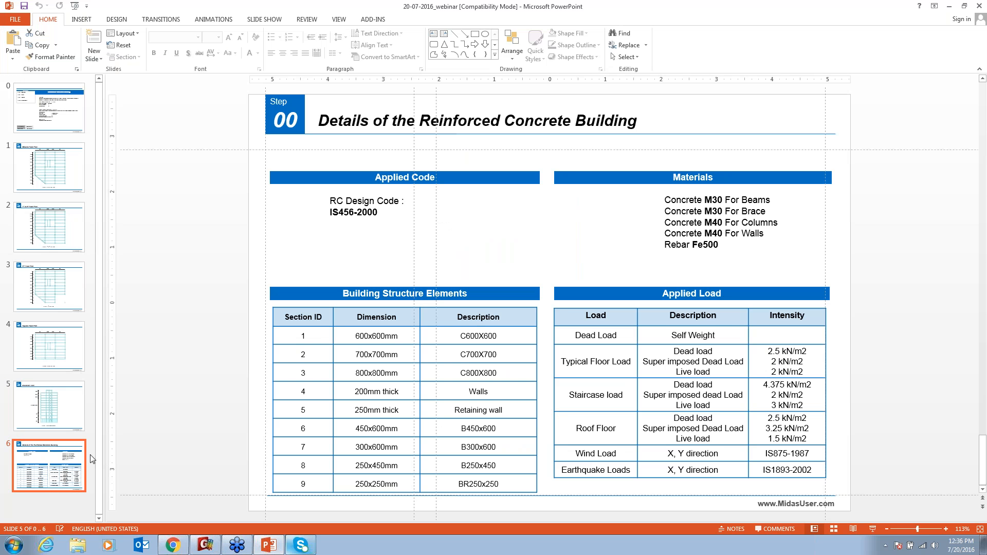
key("Home")
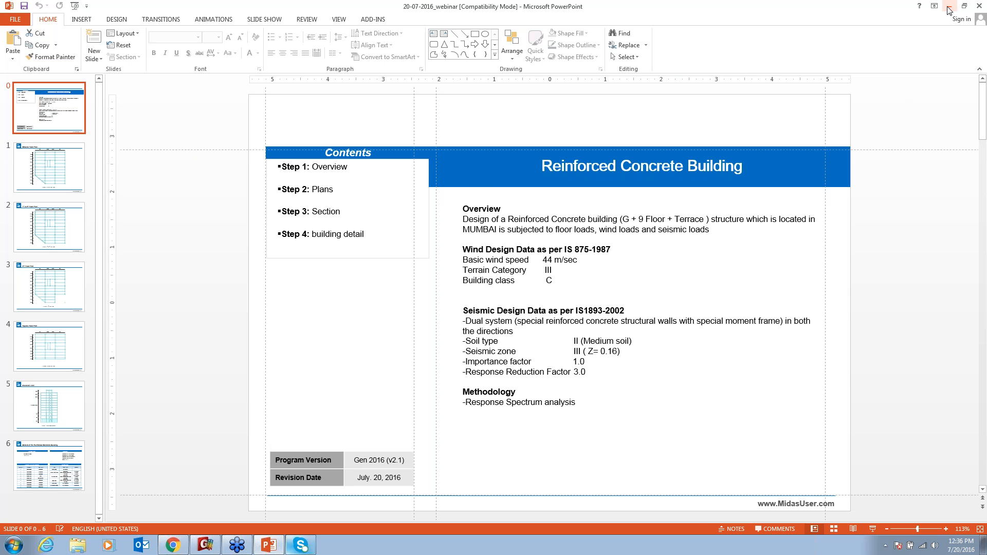
key("alt+Tab")
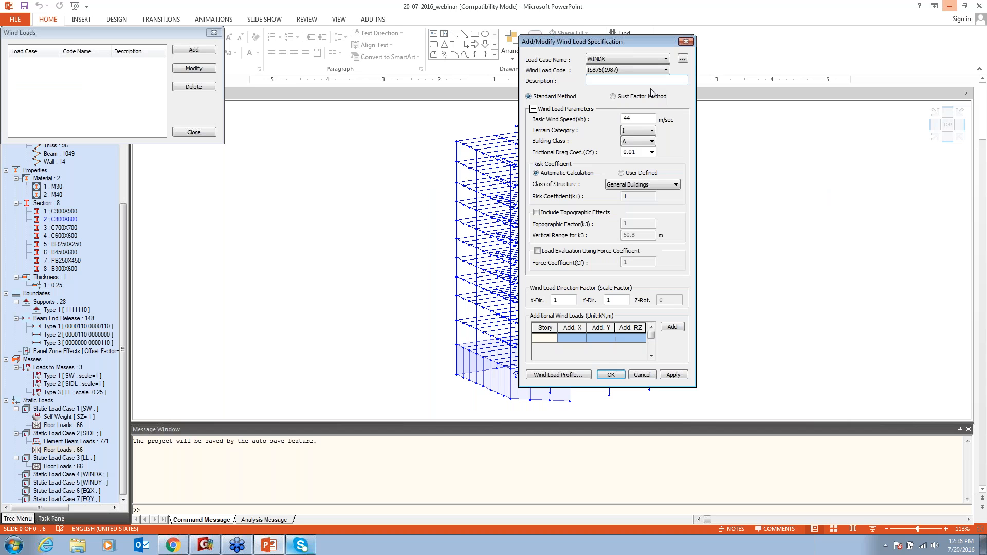
Set the terrain category to III and the building class to C for the WINDX wind load.
left_click(638, 130)
left_click(629, 153)
left_click(637, 141)
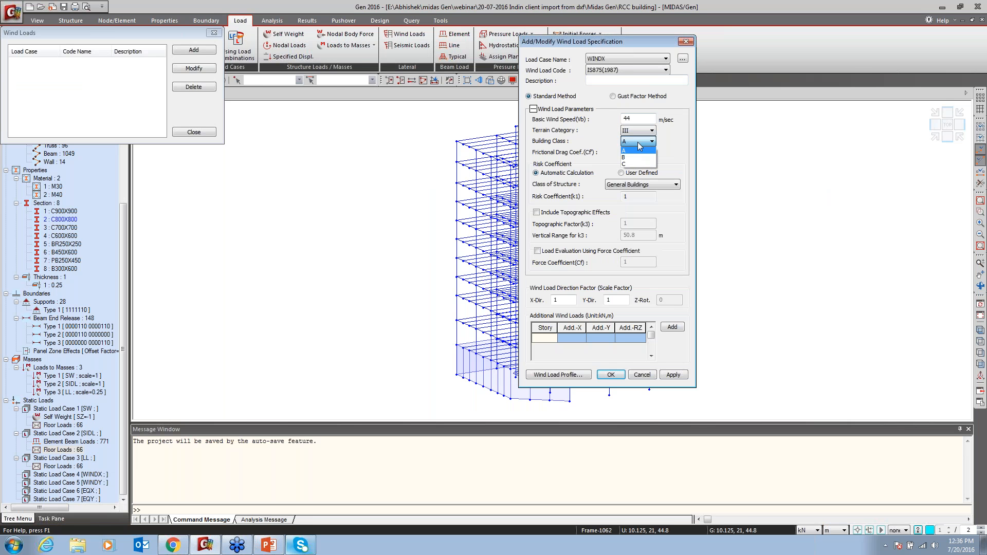
left_click(628, 165)
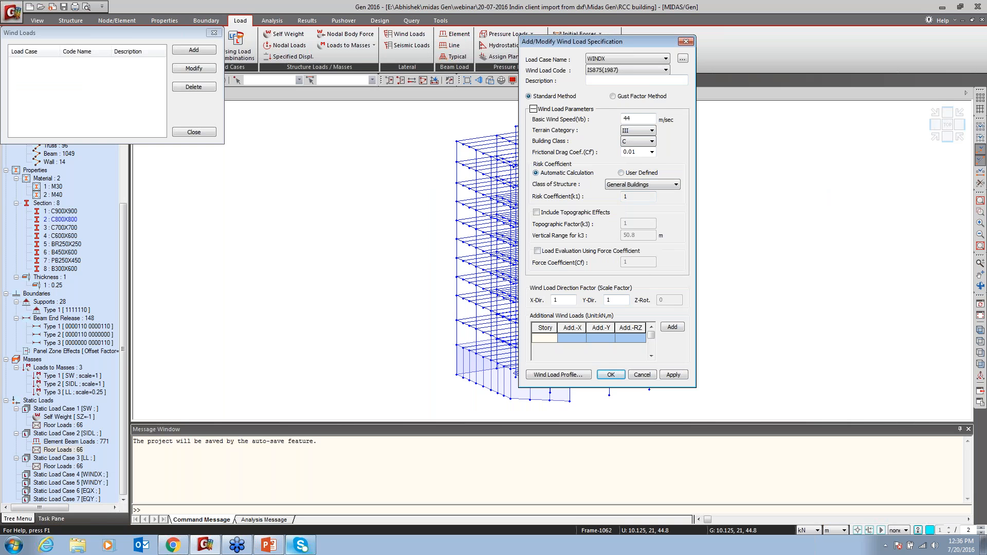
Set the Y-direction wind load factor to 0 and view the stories available for additional wind loads.
double_click(623, 298)
left_click(565, 300)
left_click(646, 118)
left_click(552, 340)
left_click(553, 340)
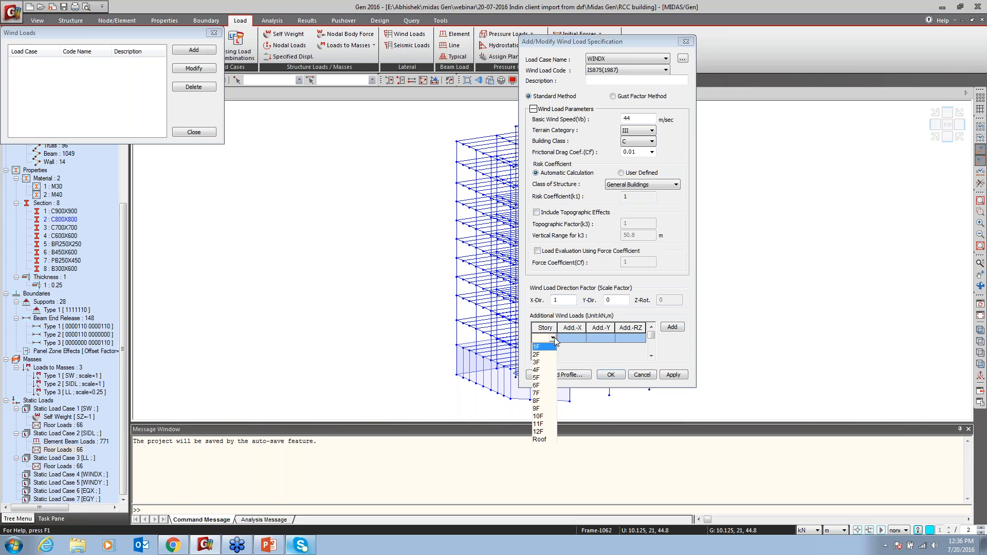
left_click(569, 341)
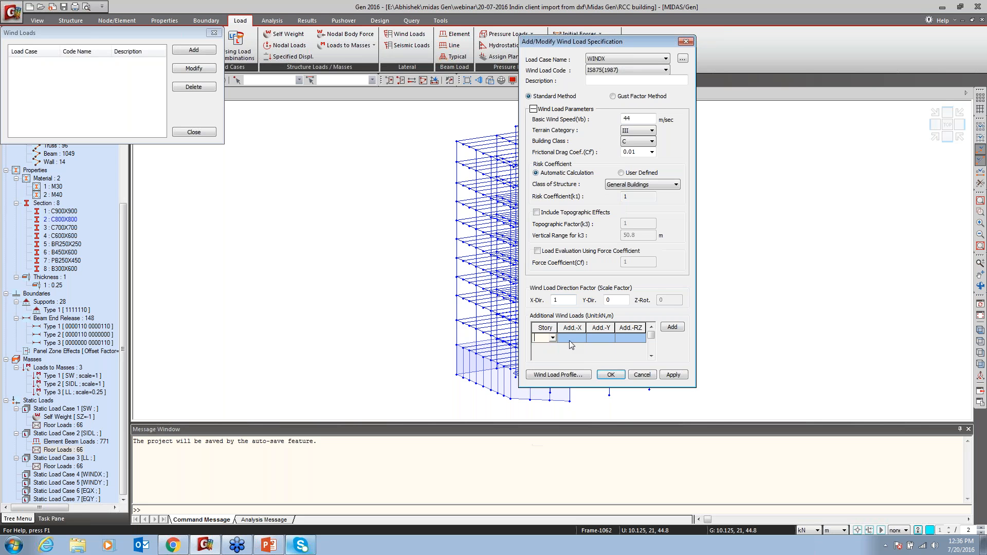
Look over the Add.-X, Add.-Y and Add.-RZ fields of the additional wind loads for WINDX.
left_click(630, 337)
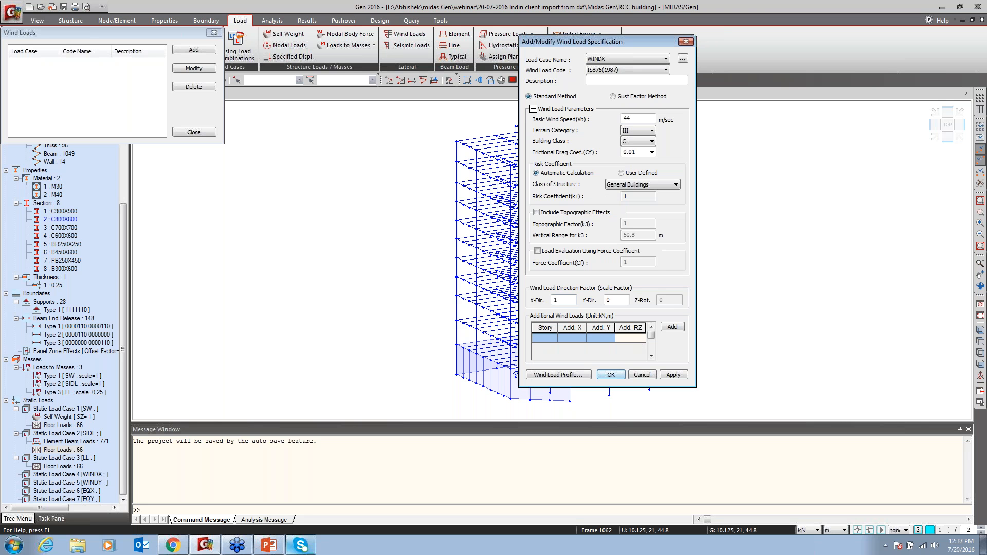
left_click(585, 339)
left_click(609, 342)
left_click(627, 340)
View the WINDX wind load profile in the X direction as story force, story shear and overturning moment, including the story table's wind forces.
left_click(555, 375)
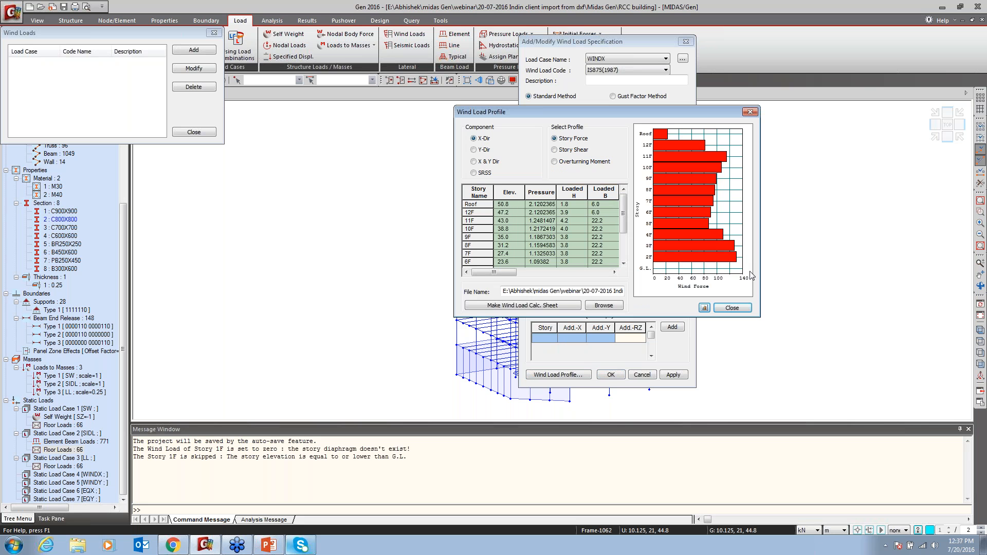
left_click(580, 150)
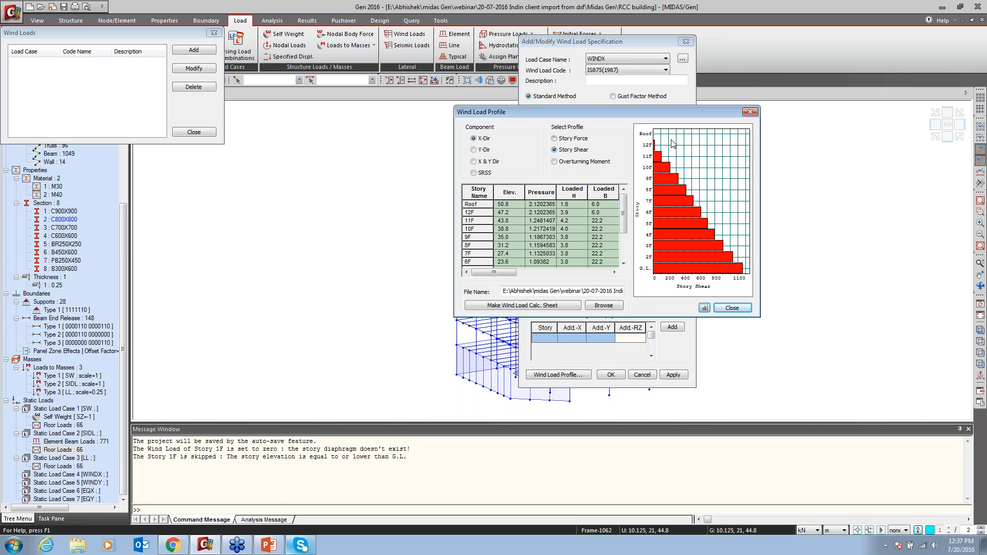
left_click(585, 162)
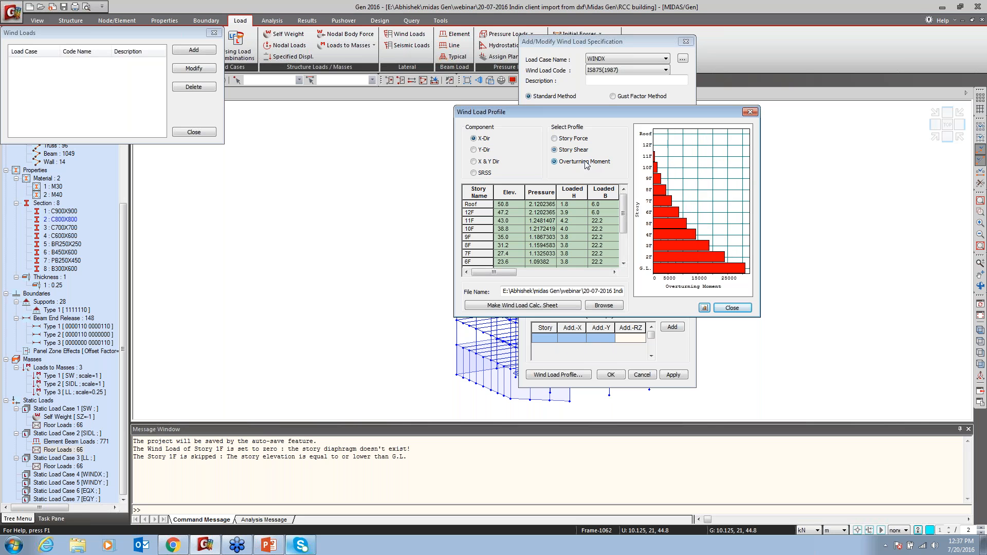
left_click(579, 149)
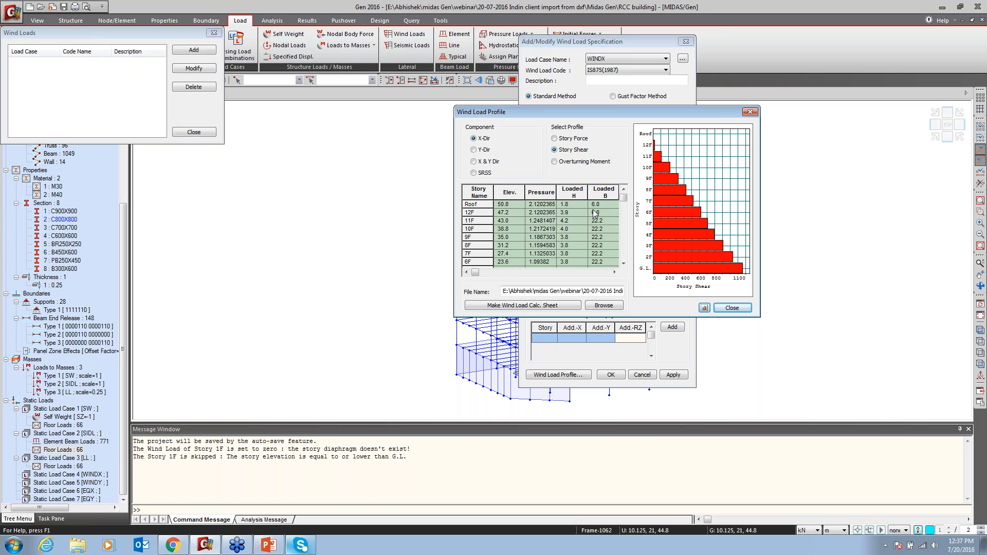
left_click(614, 272)
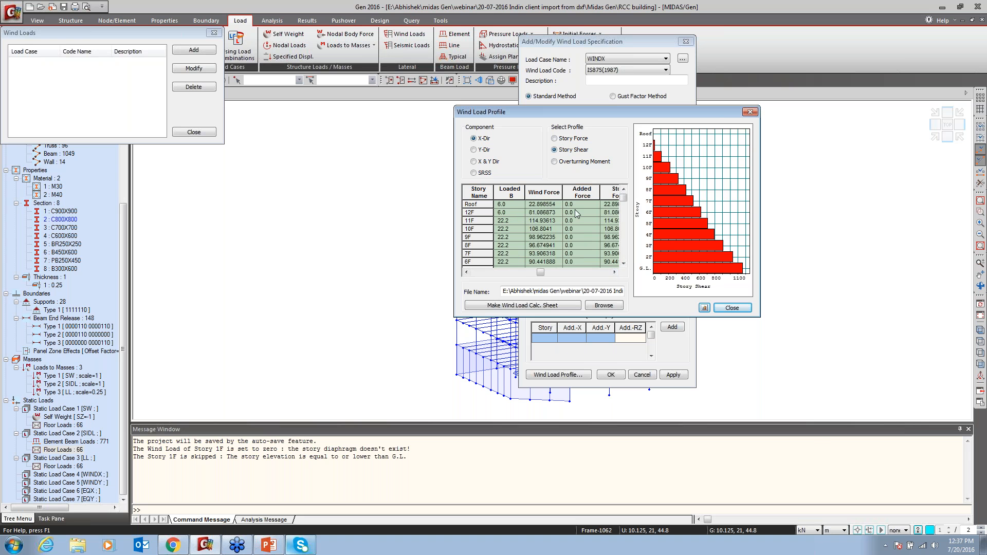
Generate the wind load calculation sheet, review its X-direction wind load generation data, and close the sheet.
left_click(513, 306)
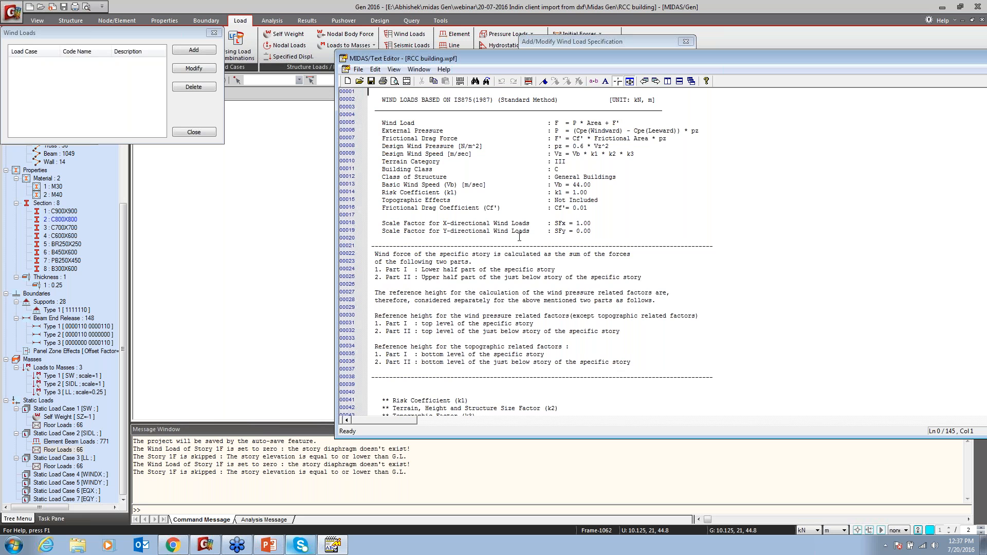
left_click_drag(734, 60, 751, 49)
scroll(673, 305, "down", 20)
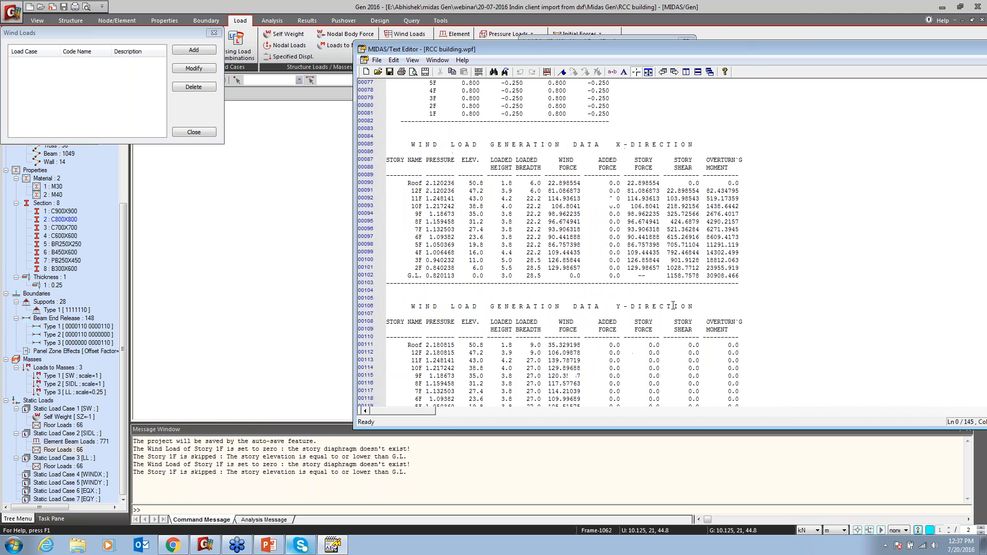
left_click_drag(746, 276, 498, 136)
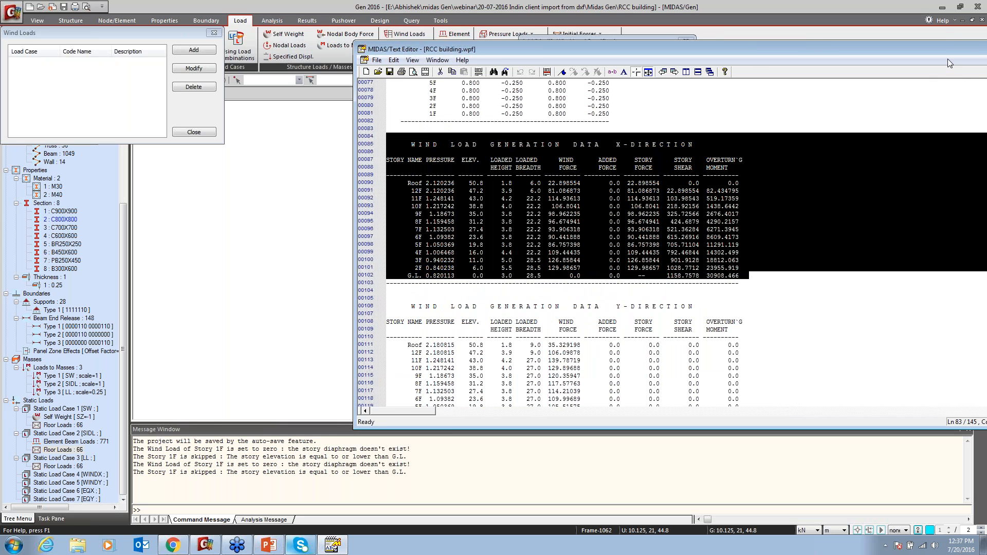
left_click_drag(943, 47, 813, 24)
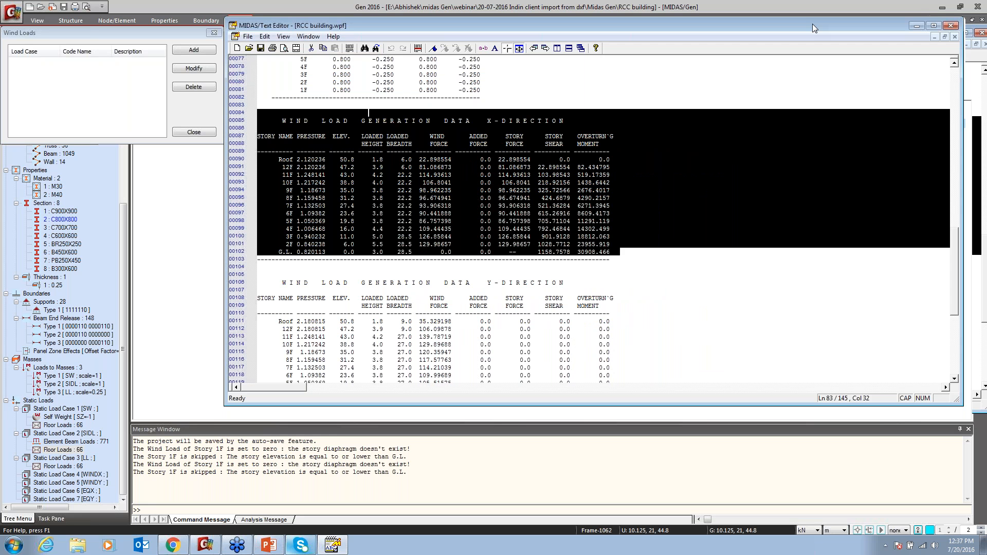
left_click(950, 25)
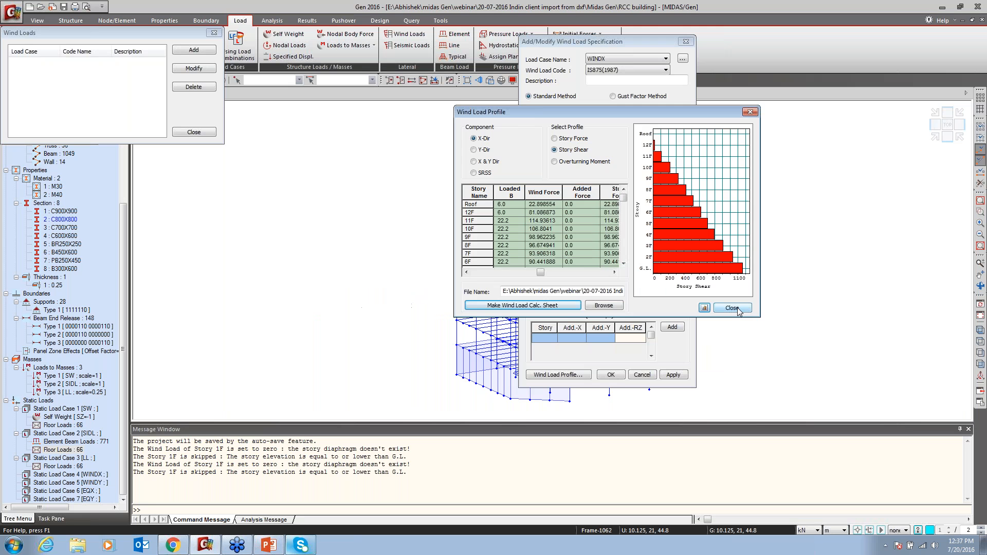
Apply the WINDX wind load and switch the specification to load case WINDY.
left_click(732, 308)
left_click(664, 375)
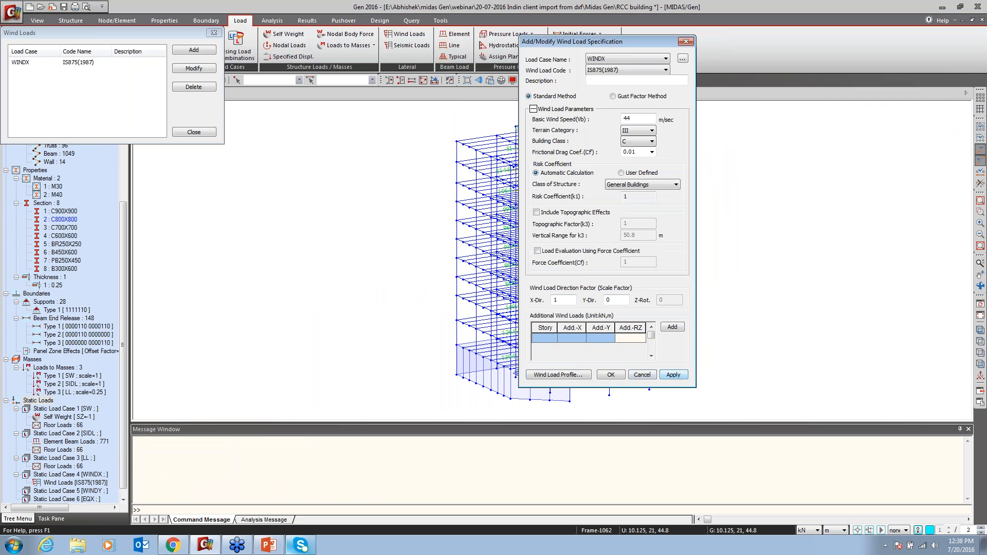
left_click(613, 59)
left_click(611, 88)
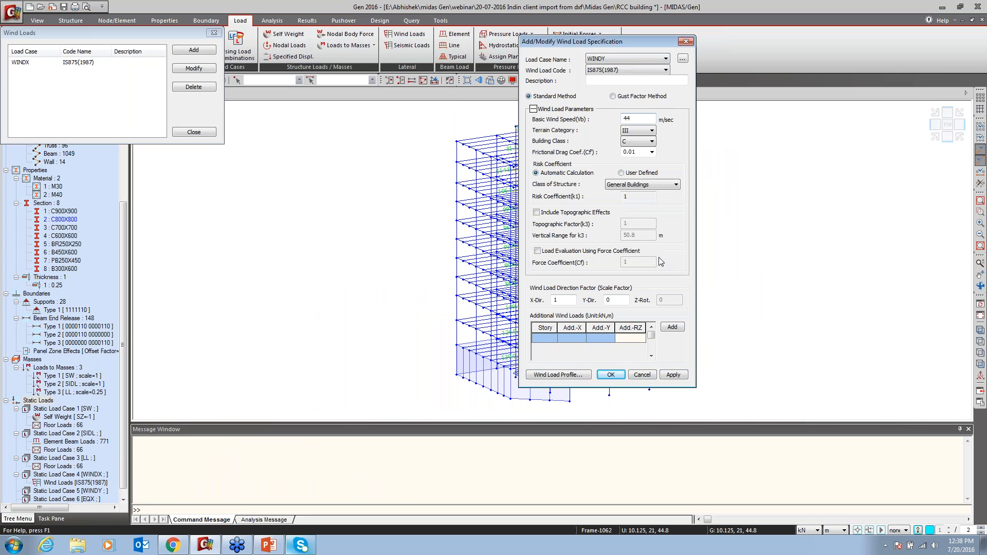
Set the WINDY wind load's X-direction factor to 0, adjust its Y-direction factor, and save the wind load definition.
double_click(556, 300)
type("0")
double_click(618, 300)
left_click(611, 374)
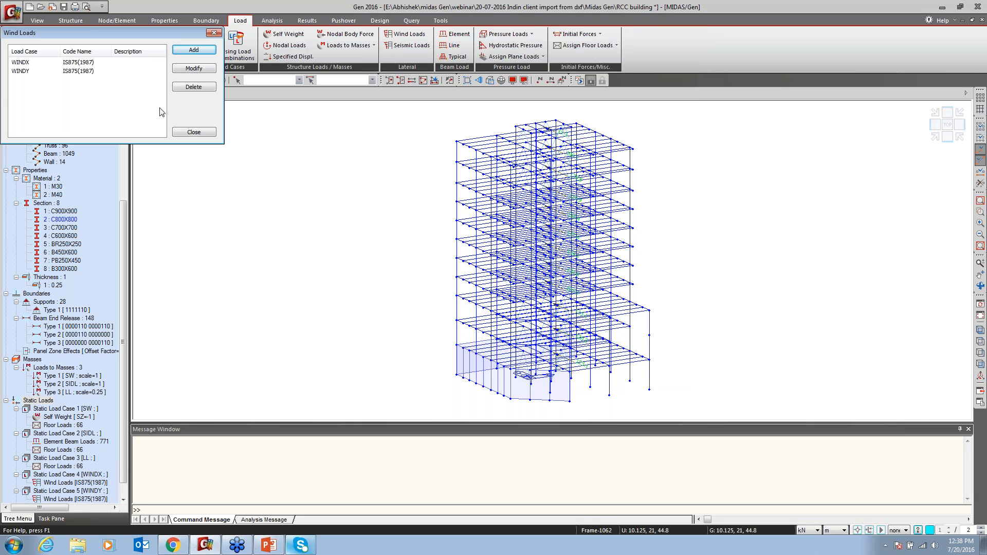
left_click(194, 132)
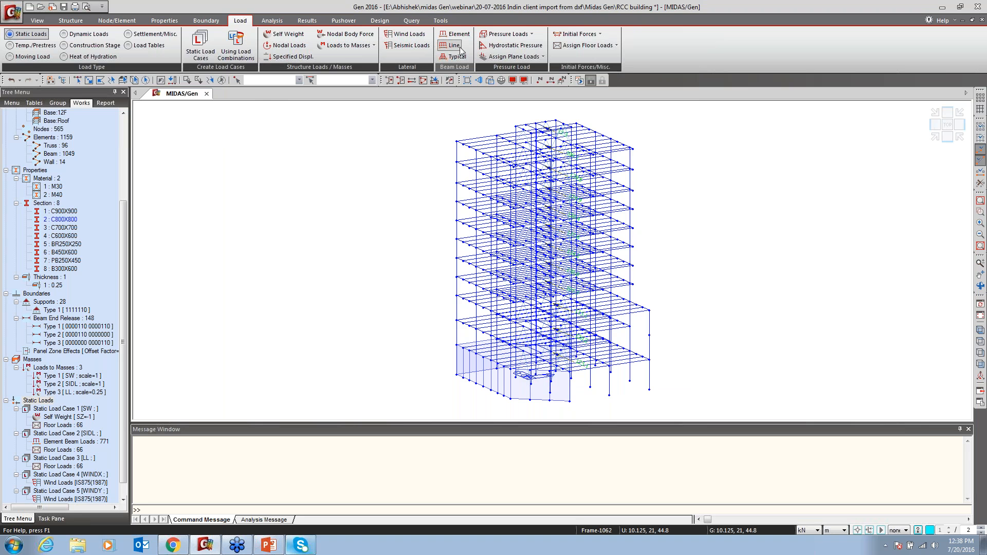
Start a new static seismic load specification for load case EQX with the seismic load code IS1893(2002).
left_click(408, 45)
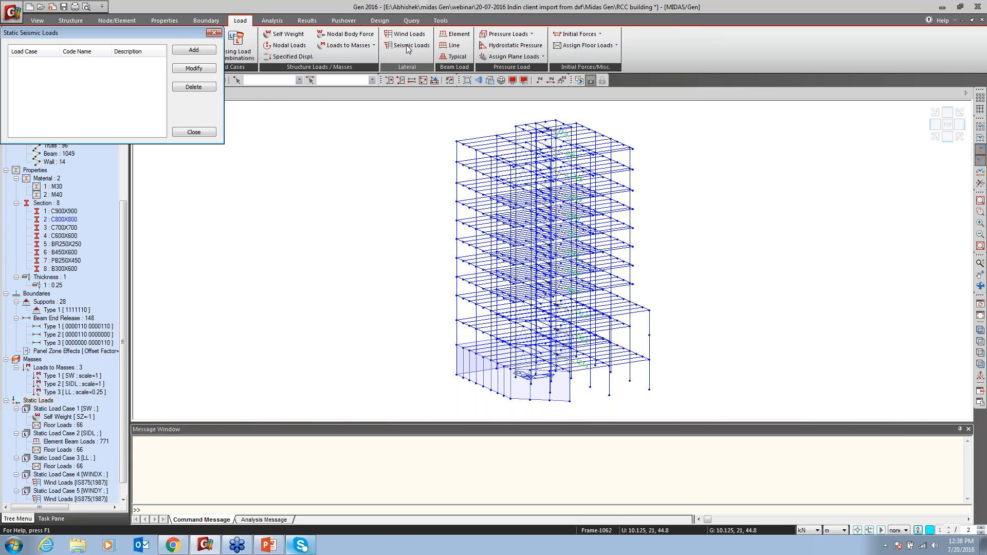
left_click(195, 50)
left_click_drag(350, 35, 625, 56)
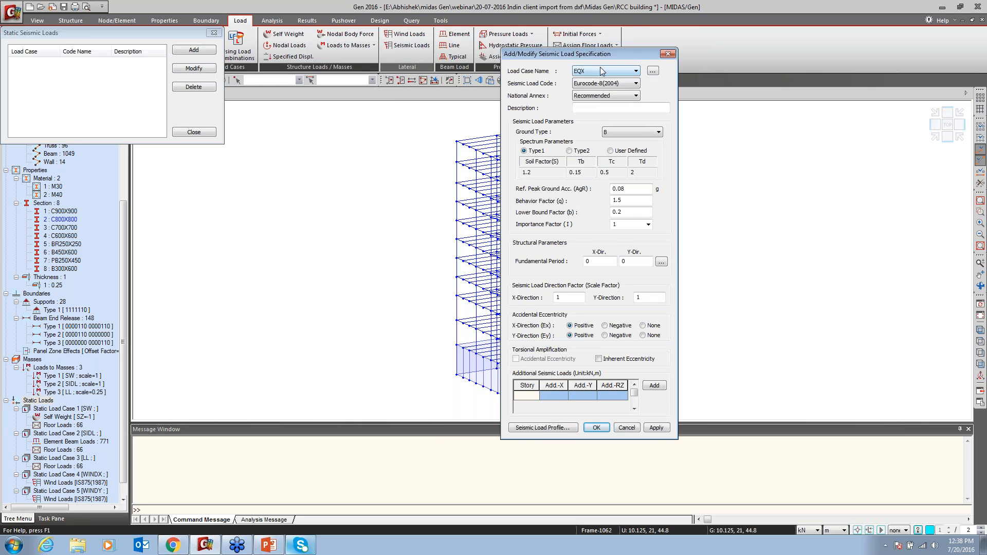
left_click(604, 83)
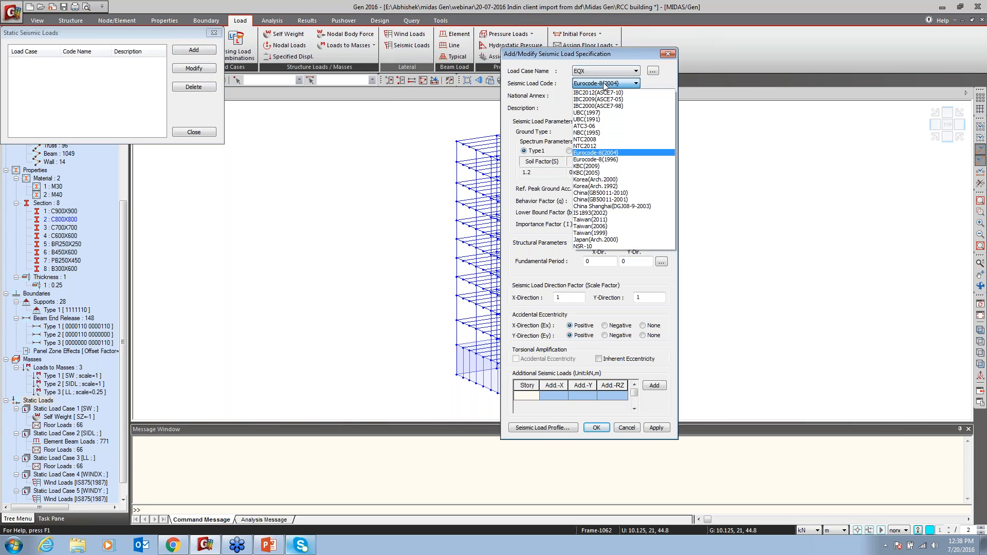
left_click(611, 213)
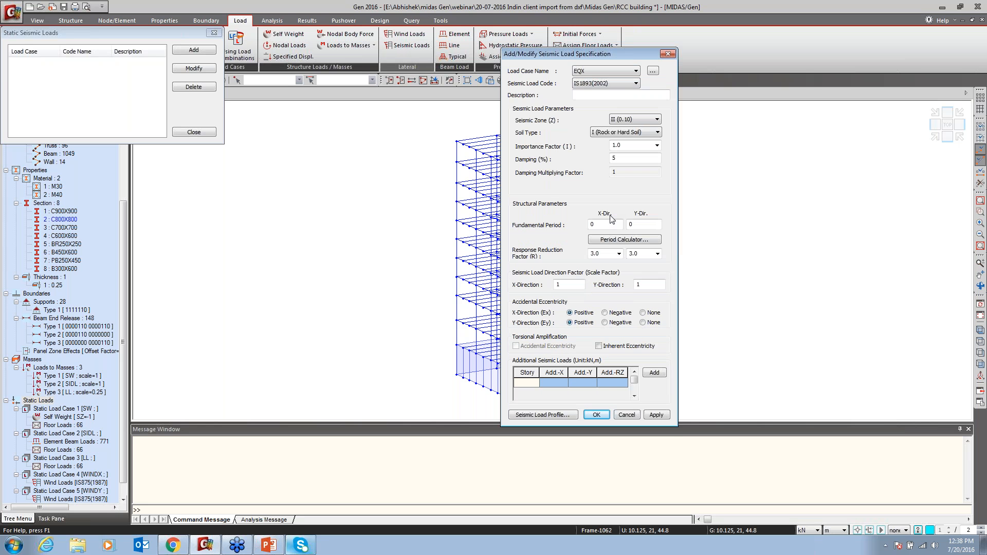
Set the EQX seismic zone to III (0.16) and soil type to II (Medium Soil), checking the seismic design data in the PowerPoint presentation.
left_click(632, 119)
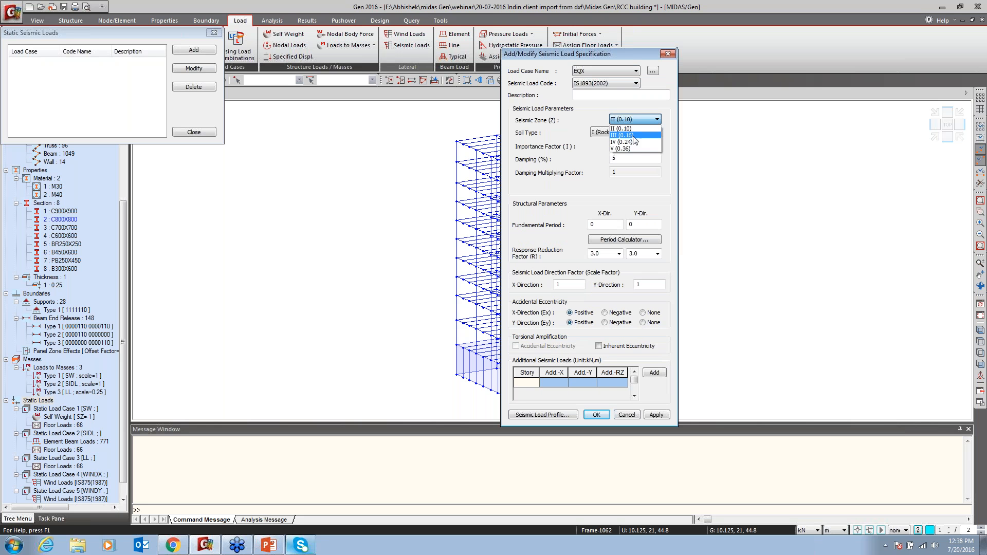
left_click(628, 136)
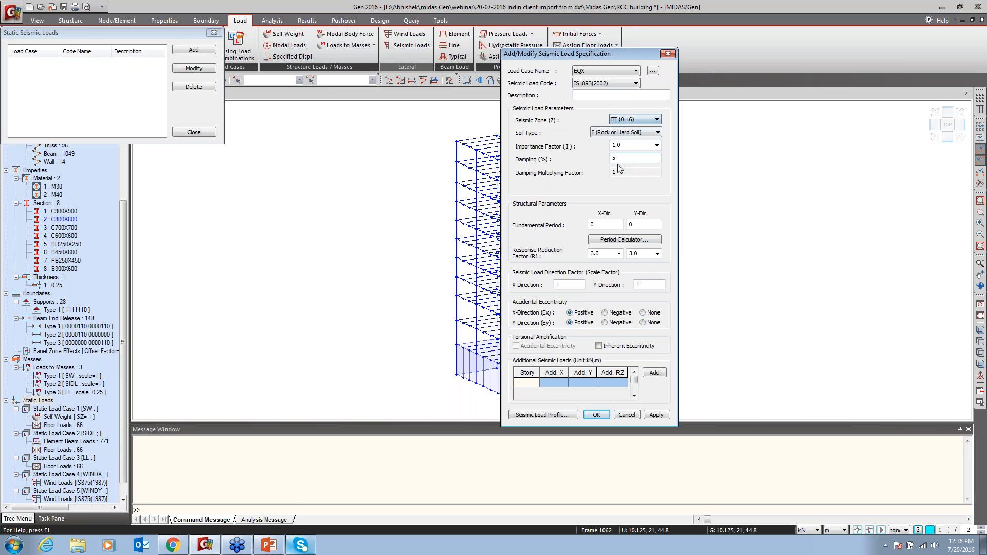
left_click(277, 546)
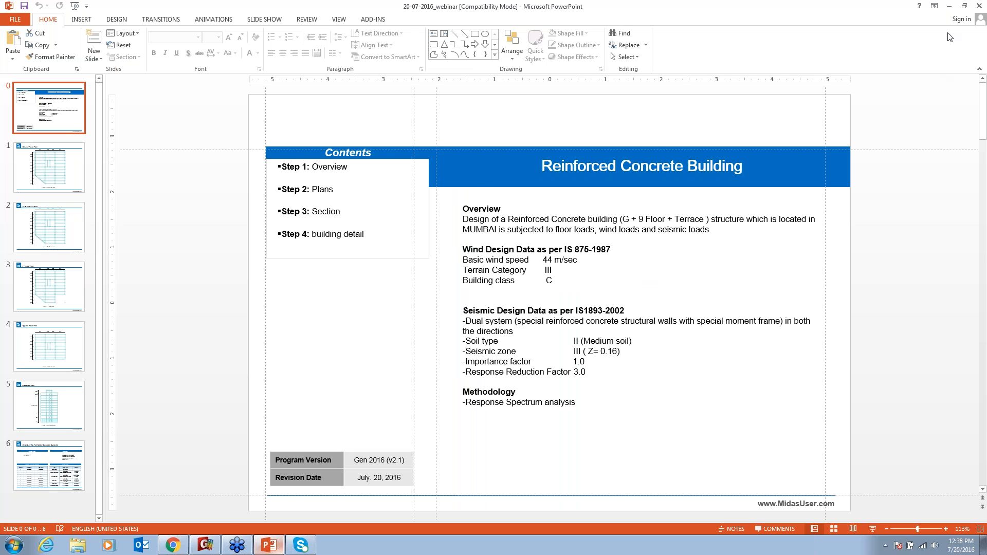
left_click(956, 7)
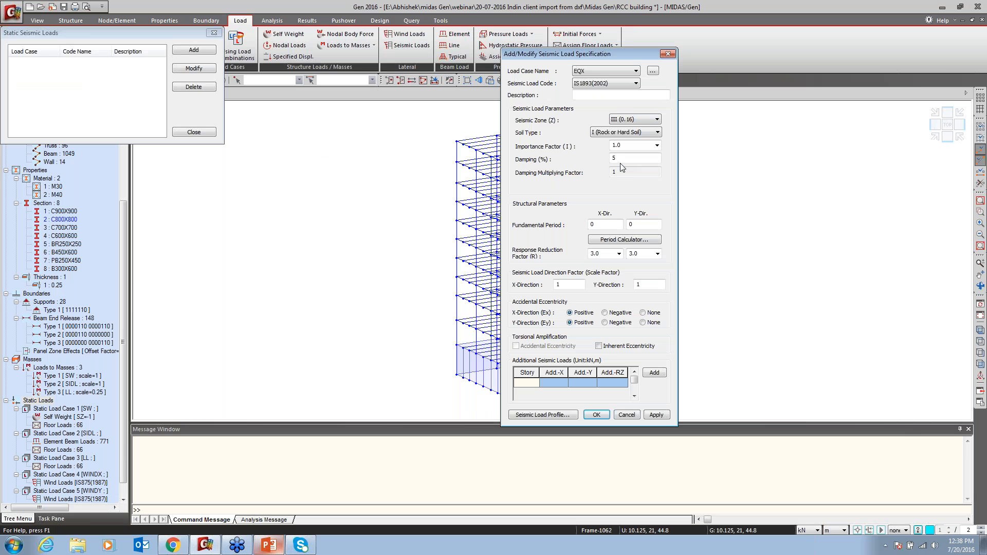
left_click(624, 132)
left_click(620, 148)
Calculate the fundamental periods in both directions with the formula T = 0.09 h/sqrt(d).
left_click(620, 242)
left_click_drag(735, 52, 555, 65)
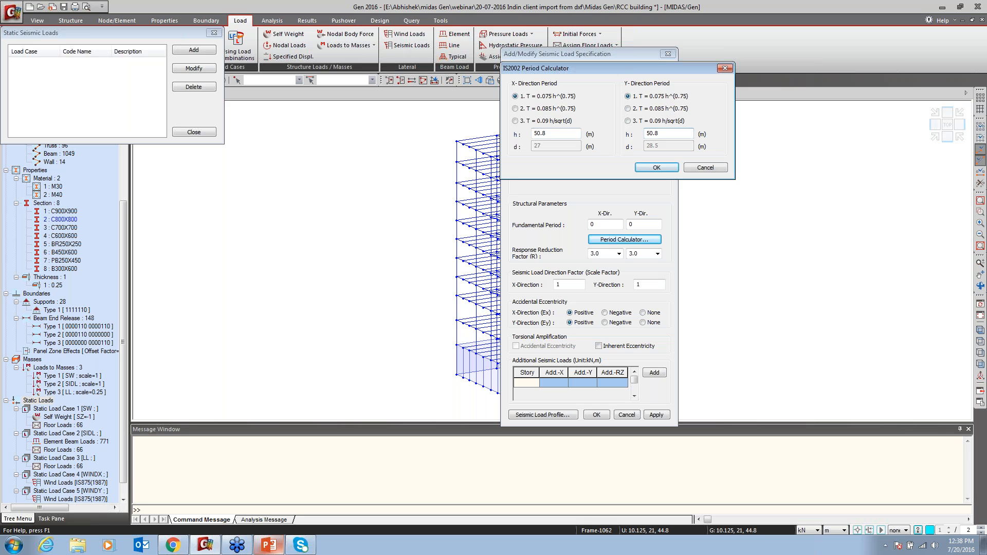
left_click(550, 121)
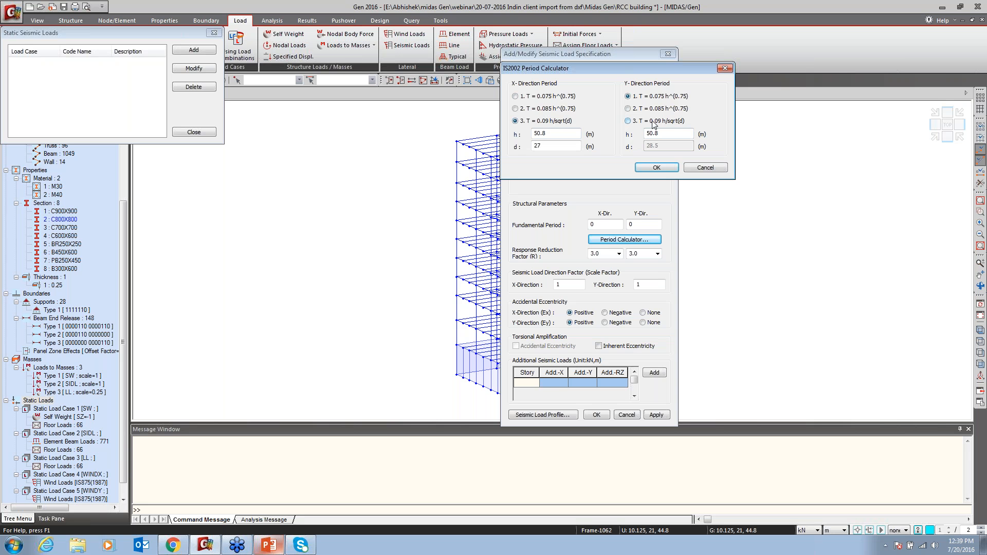
left_click(654, 123)
left_click(556, 137)
key("Tab")
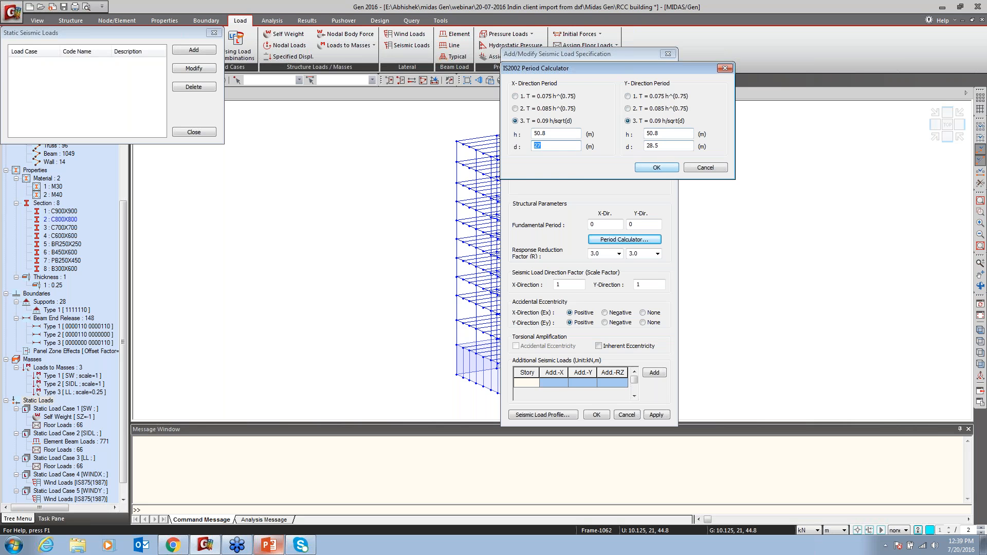
left_click(657, 168)
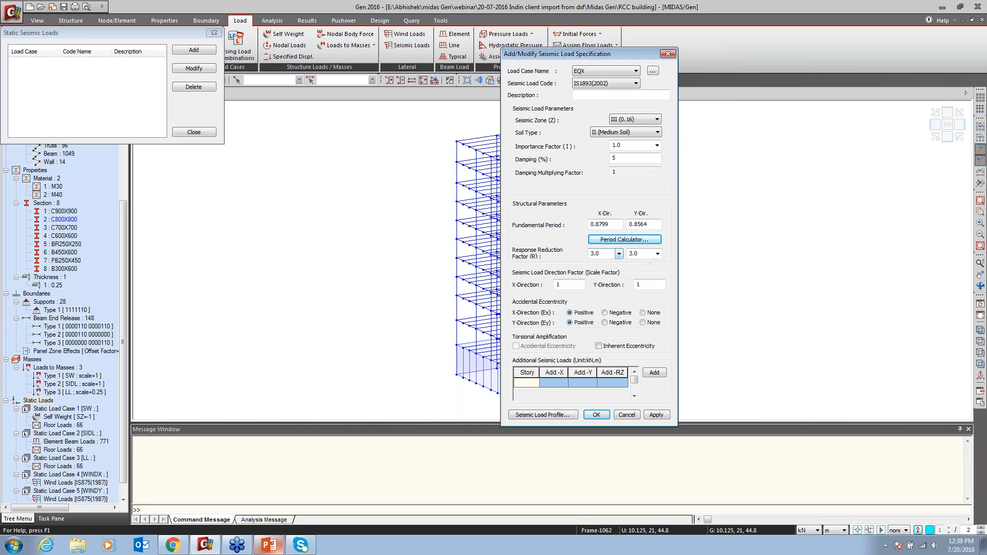
Set the EQX Y-direction scale factor to 0 and the accidental eccentricity to None in both directions.
key("Tab")
type("0")
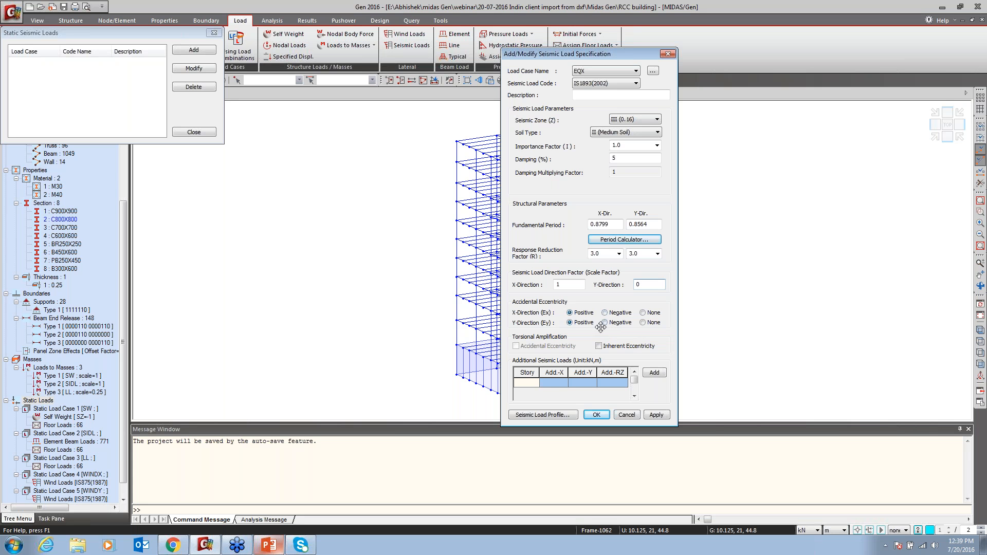
left_click(643, 313)
left_click(643, 323)
View the EQX seismic load profile as story force, story shear and overturning moment, along with the story force table.
left_click(532, 416)
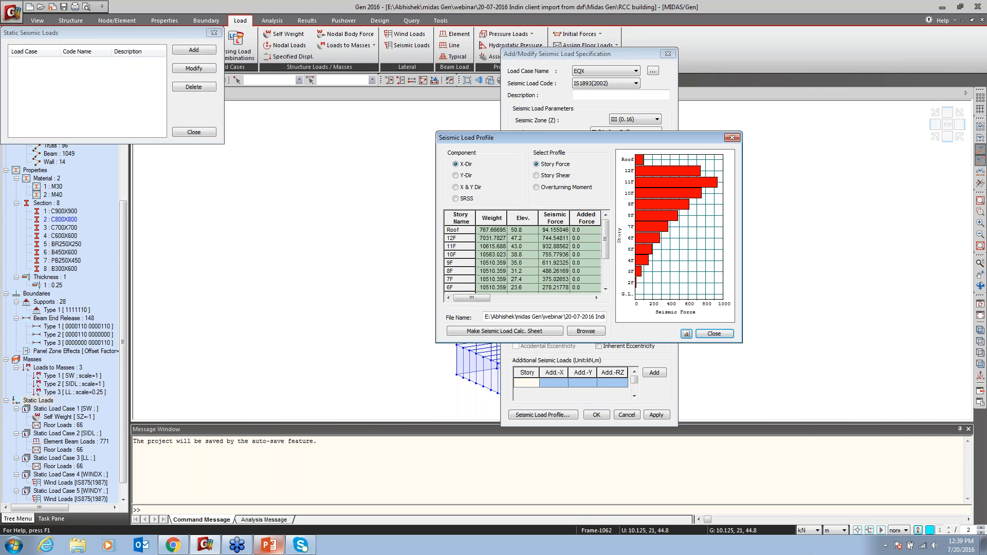
left_click(555, 175)
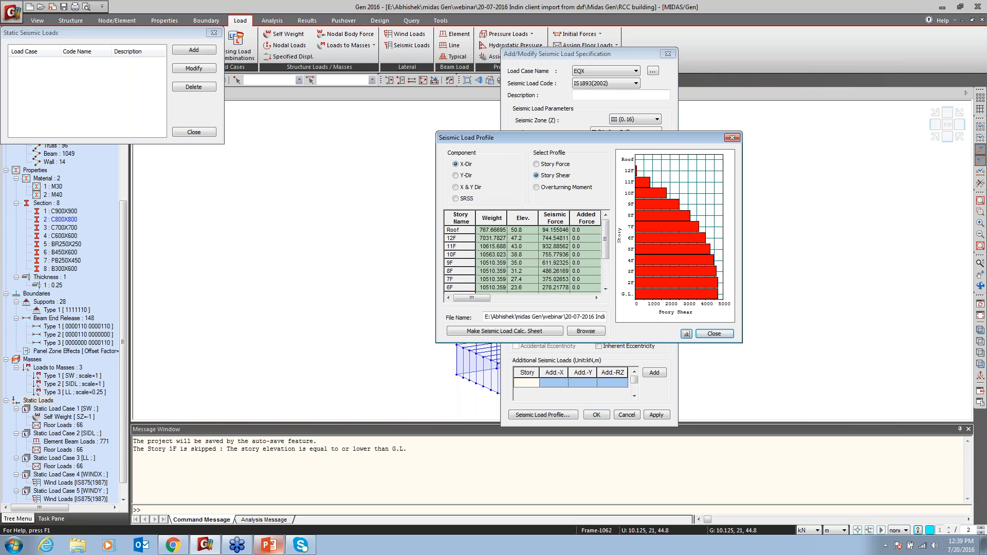
left_click(566, 187)
left_click_drag(532, 147, 569, 129)
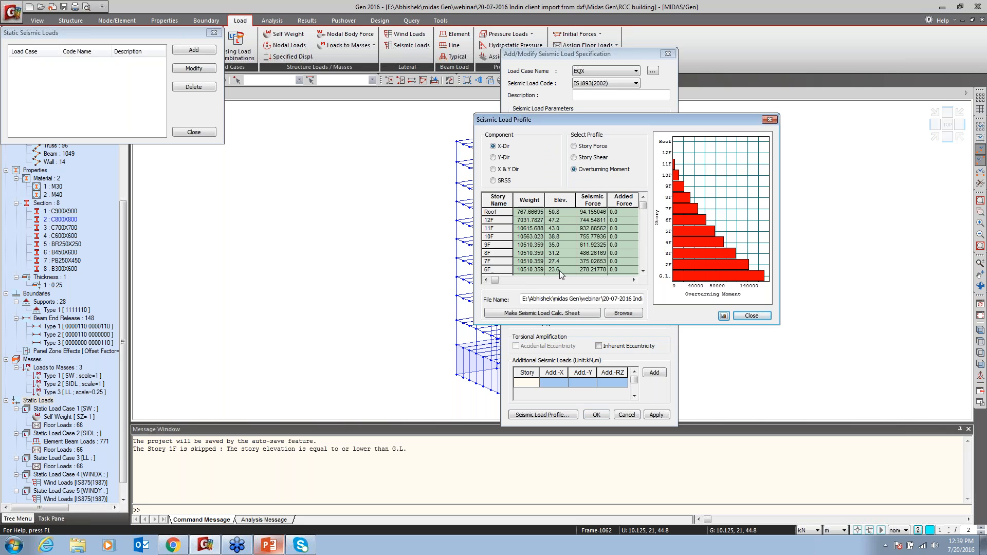
left_click(634, 279)
left_click(634, 280)
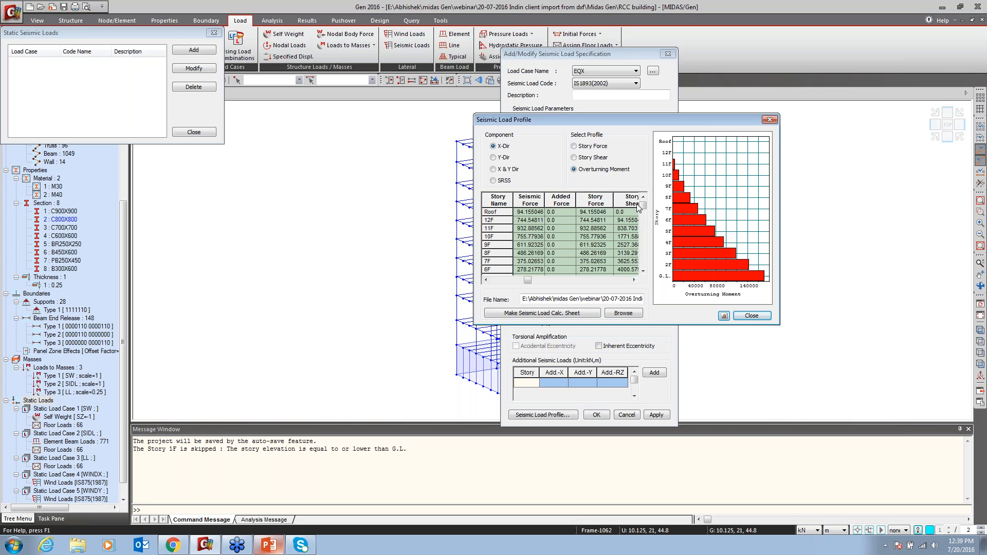
Make the EQX seismic load calculation sheet and check its X-direction effective weight, design horizontal acceleration coefficient and total base shear.
left_click(548, 313)
left_click_drag(524, 113, 810, 63)
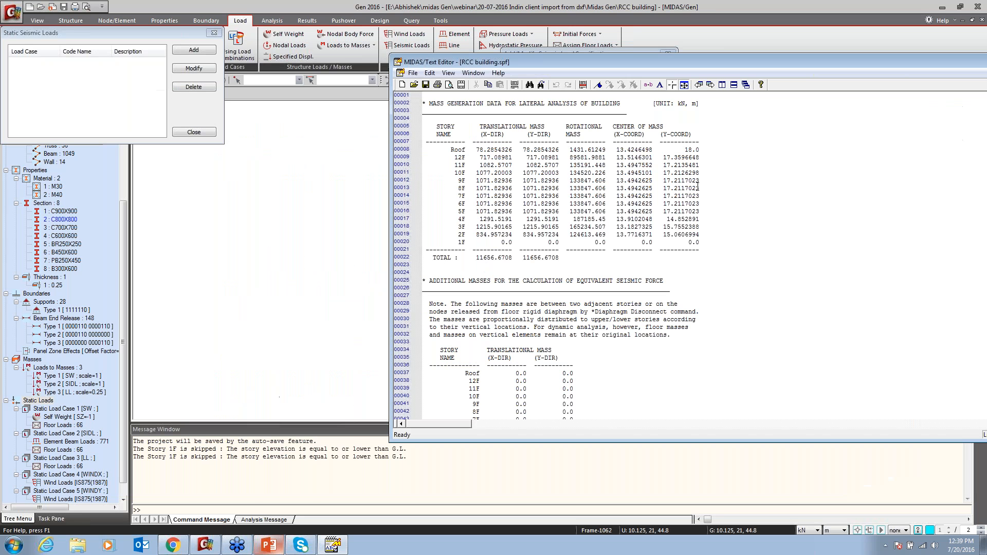
scroll(657, 267, "down", 17)
scroll(657, 267, "up", 1)
double_click(691, 250)
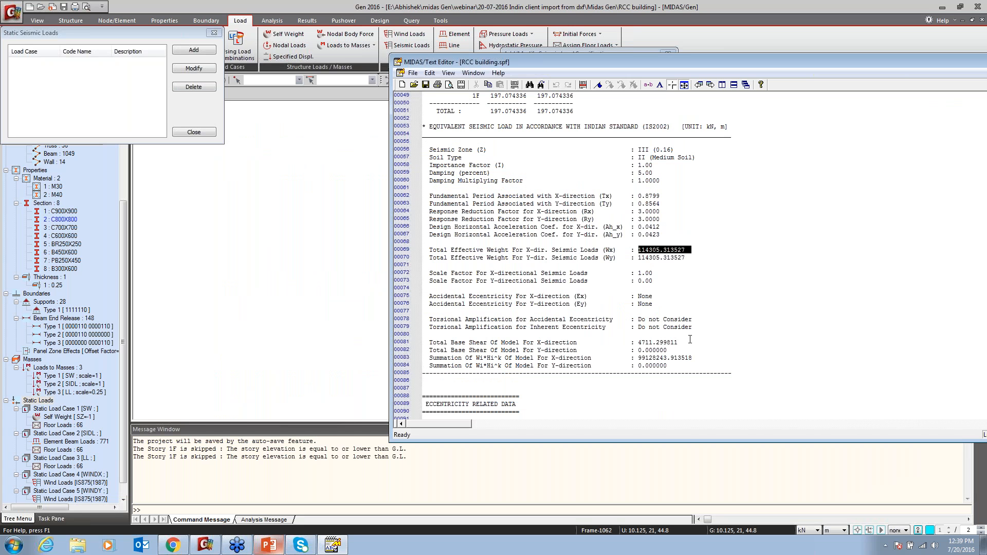
left_click_drag(664, 227, 638, 227)
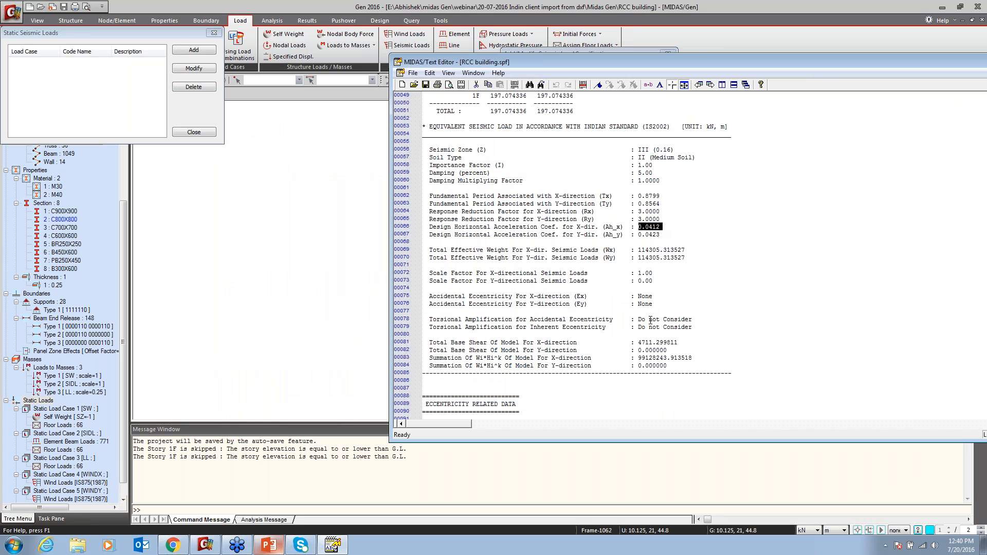
left_click_drag(679, 343, 638, 343)
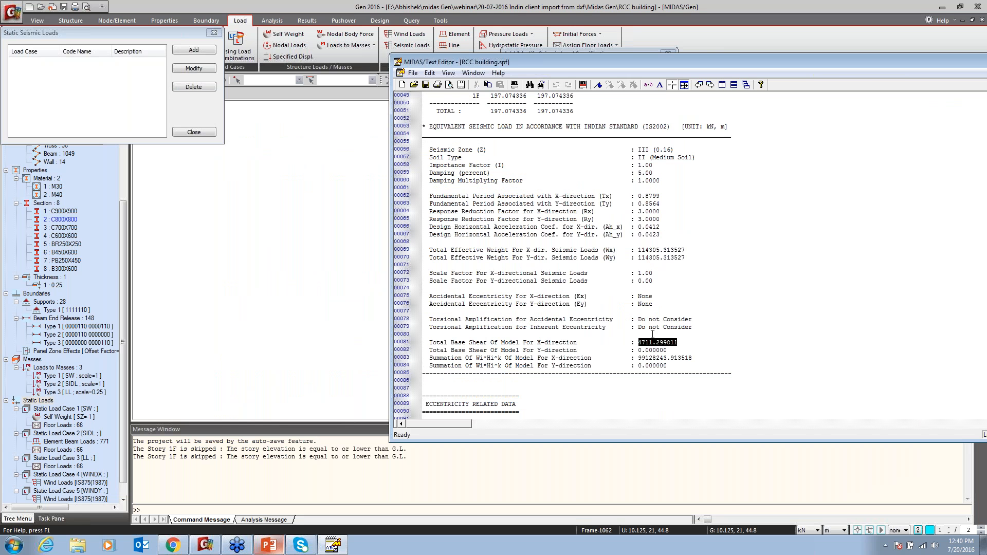
Review the X- and Y-direction seismic load generation tables by story, and close the calculation sheet.
scroll(652, 335, "down", 5)
scroll(654, 314, "down", 16)
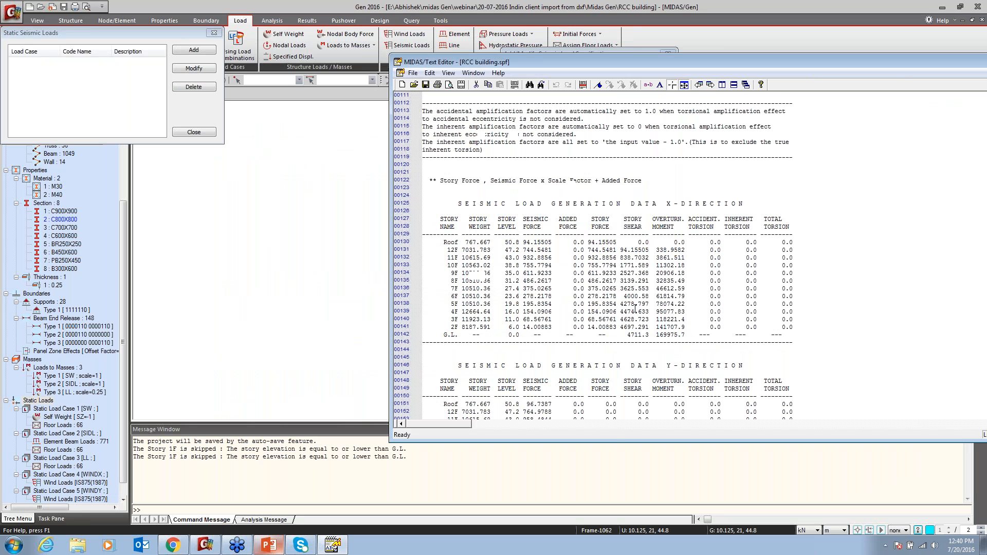
scroll(635, 309, "down", 5)
left_click_drag(695, 211, 548, 120)
left_click_drag(714, 61, 495, 44)
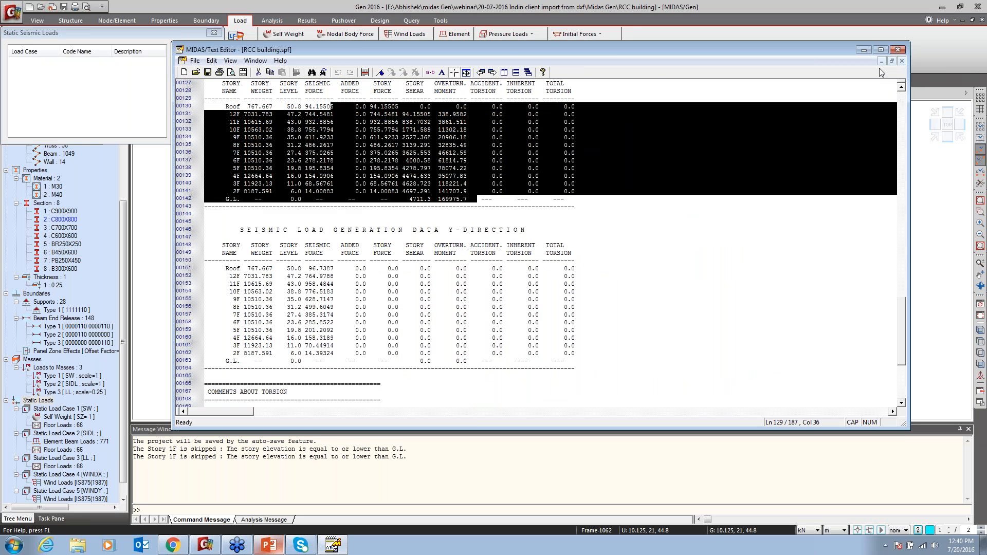
left_click(898, 49)
Apply the EQX load and add EQY with the same seismic parameters, scale factor 0 in X-direction and 1 in Y-direction.
left_click(656, 415)
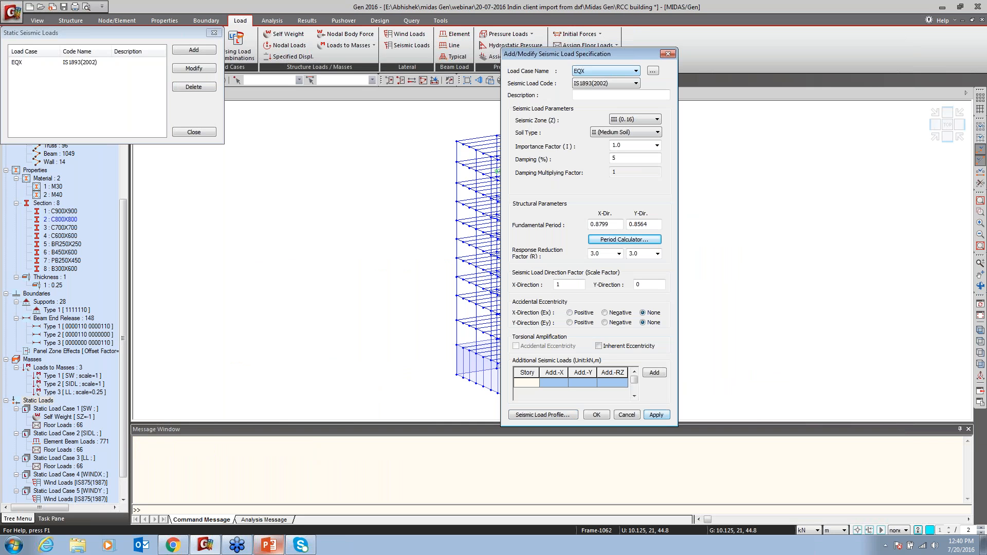
left_click(605, 71)
left_click(601, 127)
double_click(559, 284)
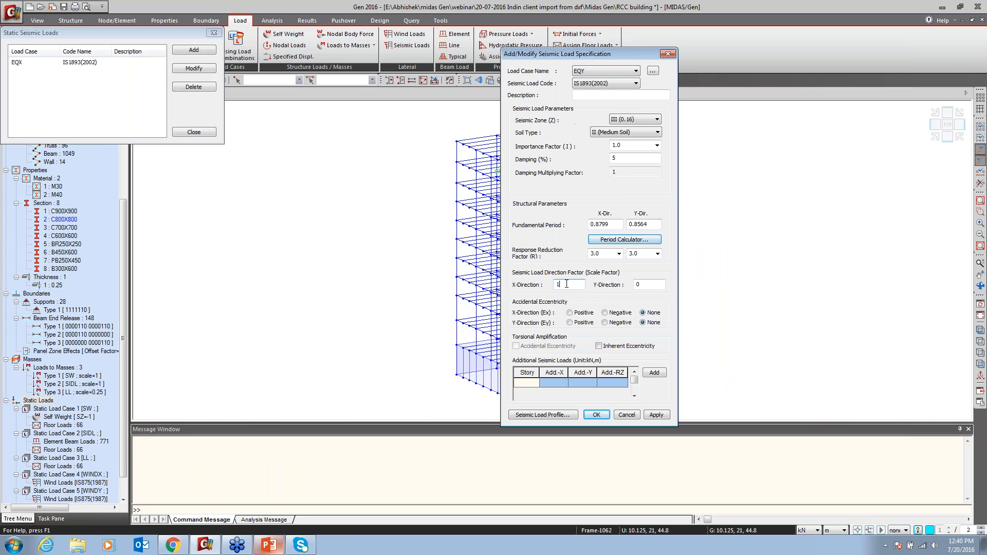
type("0")
key("Tab")
type("1")
left_click(596, 415)
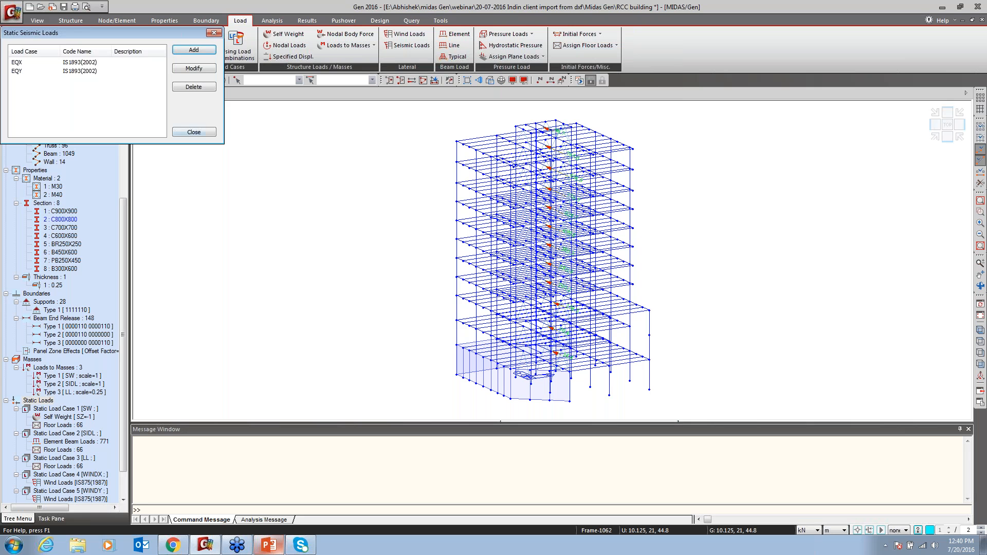
left_click(194, 132)
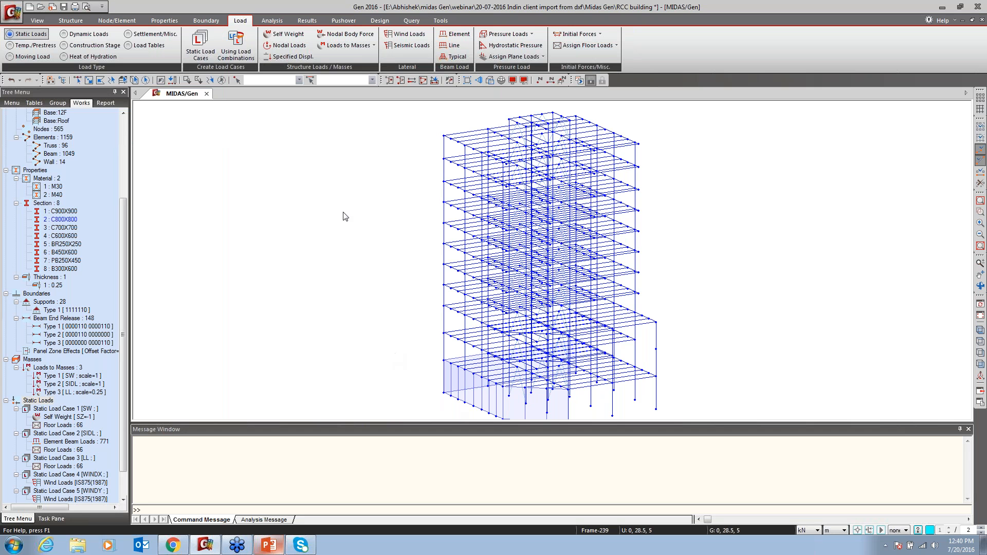
Reopen the EQX static seismic load definition to review its parameters, and close it without changes.
left_click(410, 45)
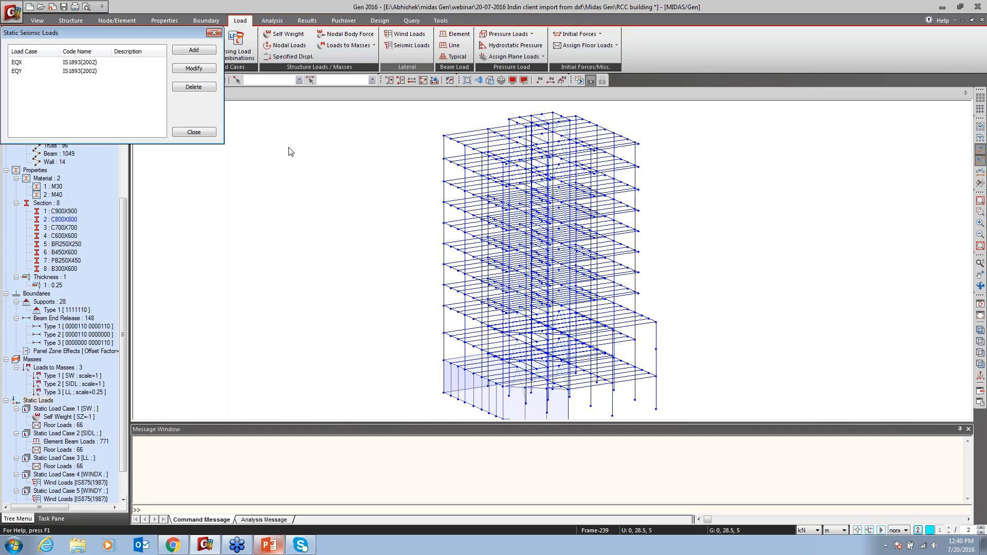
left_click(97, 62)
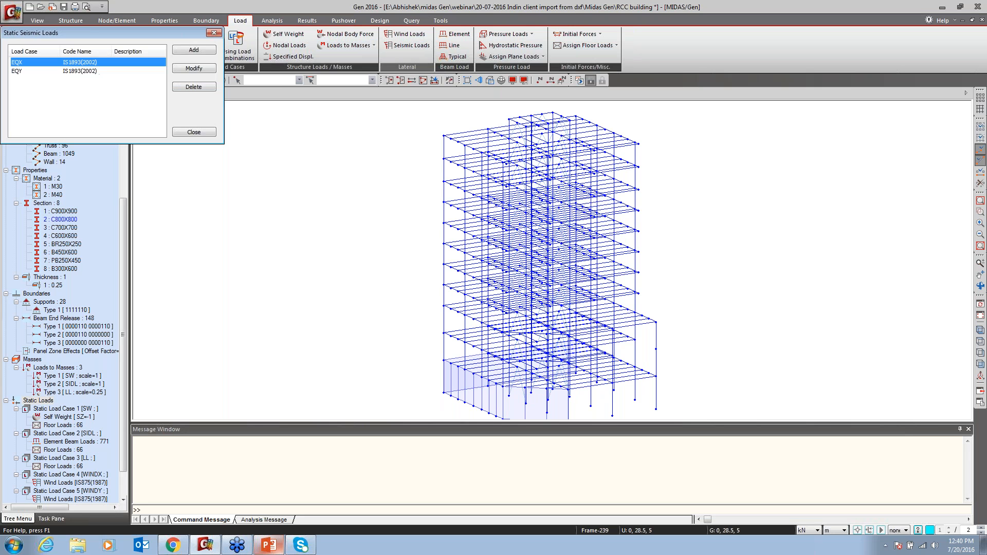
left_click(193, 69)
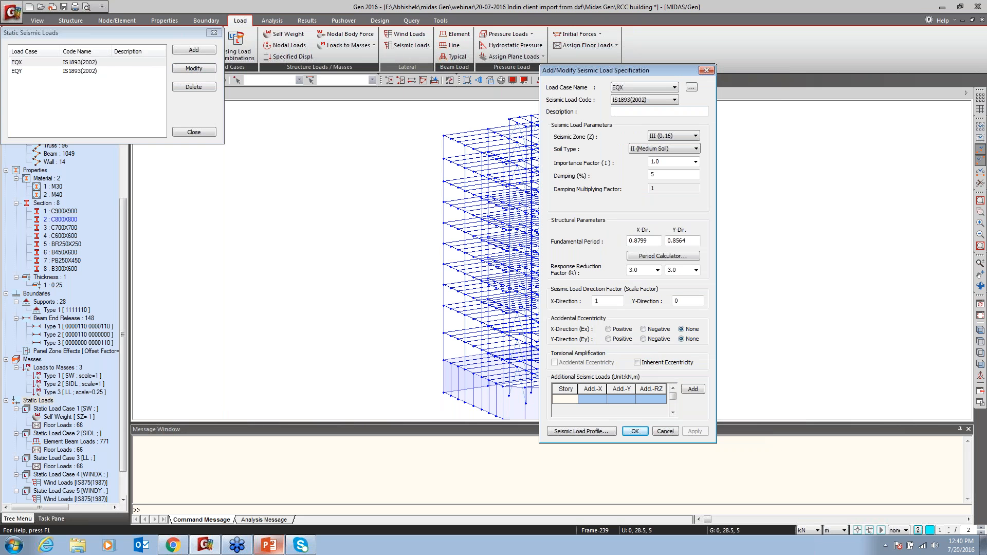
left_click(635, 431)
left_click(181, 133)
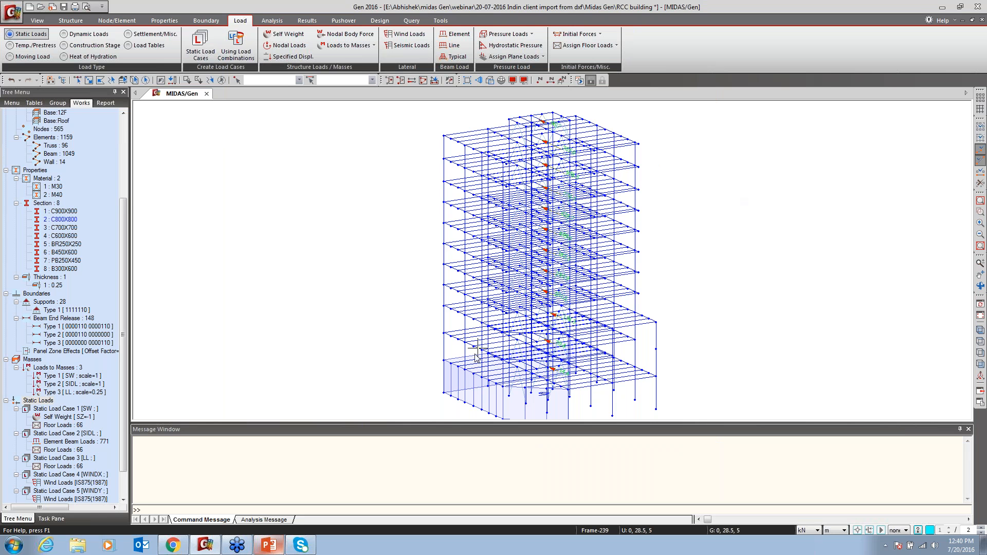
Display the WINDX wind loads on the model and briefly check the model in hidden-surface view.
left_click_drag(124, 335, 125, 360)
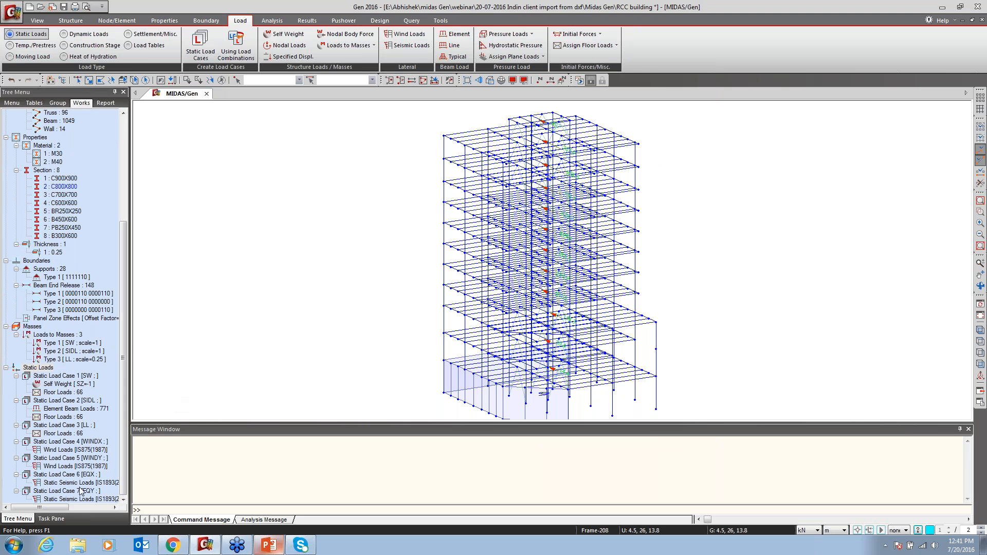
right_click(72, 450)
left_click(99, 474)
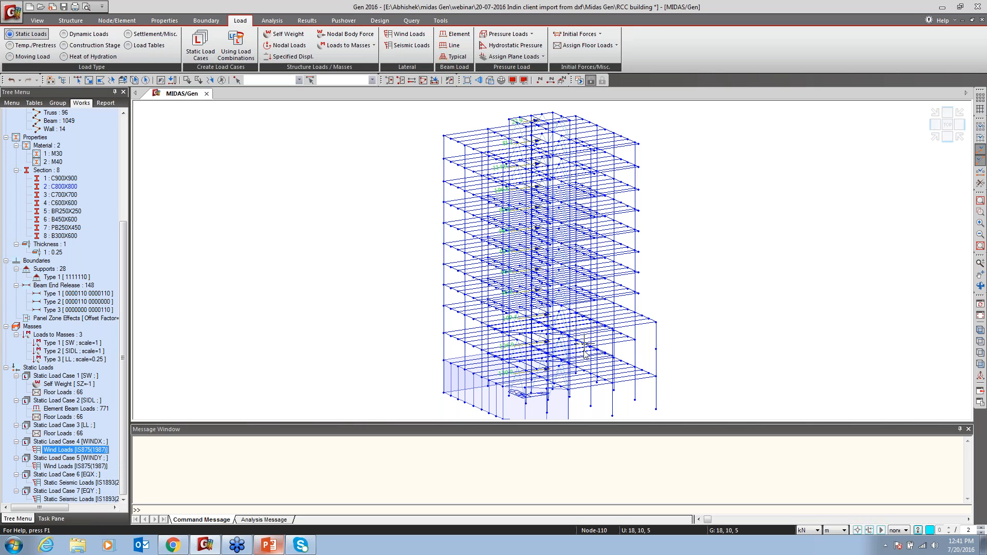
key("ctrl+h")
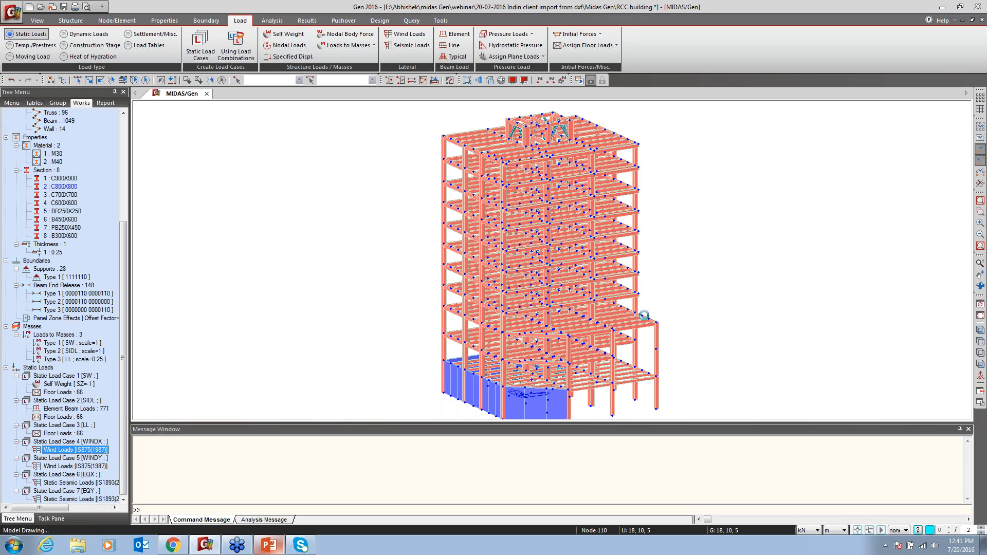
left_click(490, 79)
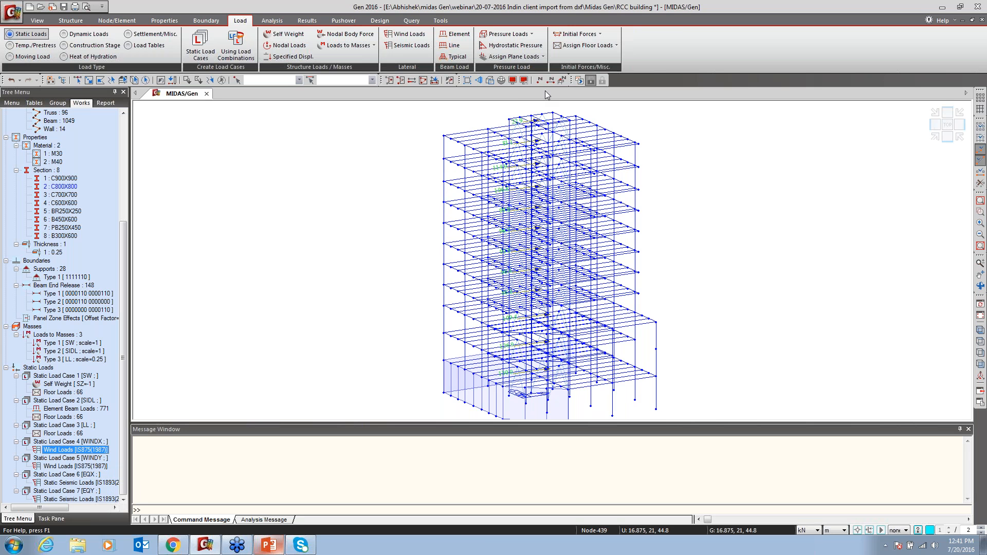
Turn off the display of nodes in the model view.
left_click(511, 81)
left_click_drag(497, 131, 625, 129)
left_click(554, 148)
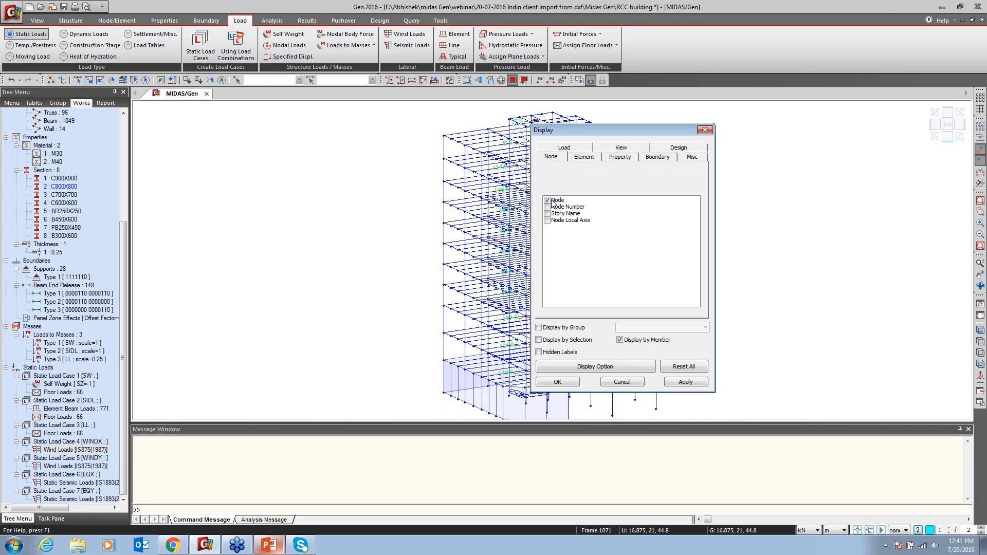
left_click(557, 382)
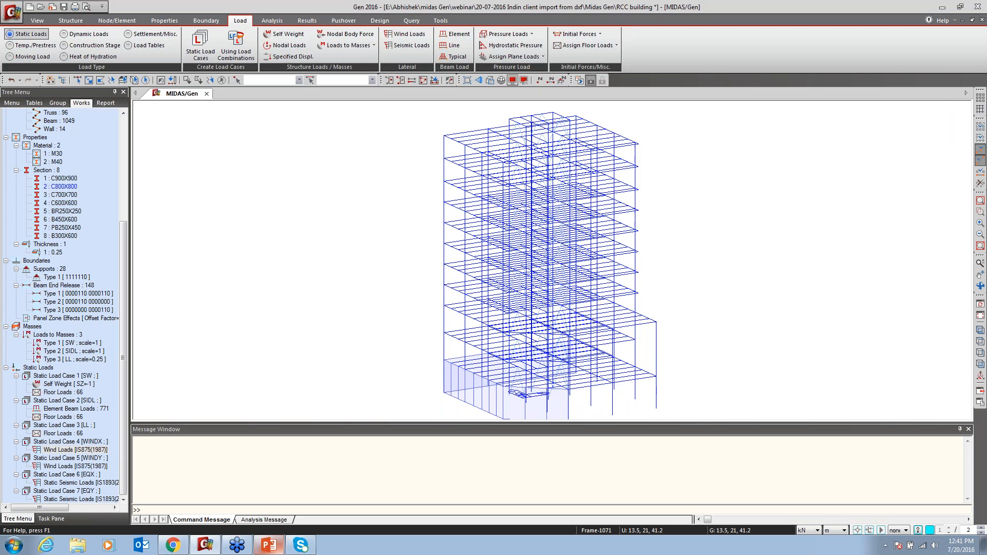
Display the WINDY wind loads and the EQX static seismic loads on the model in turn, and undisplay the seismic loads.
left_click(57, 466)
right_click(55, 473)
left_click(80, 492)
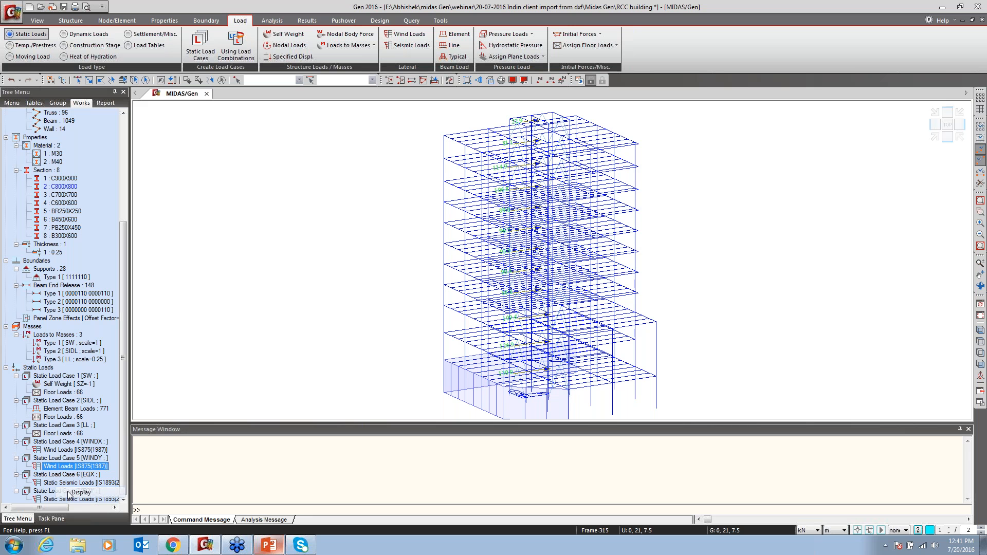
right_click(61, 484)
left_click(96, 455)
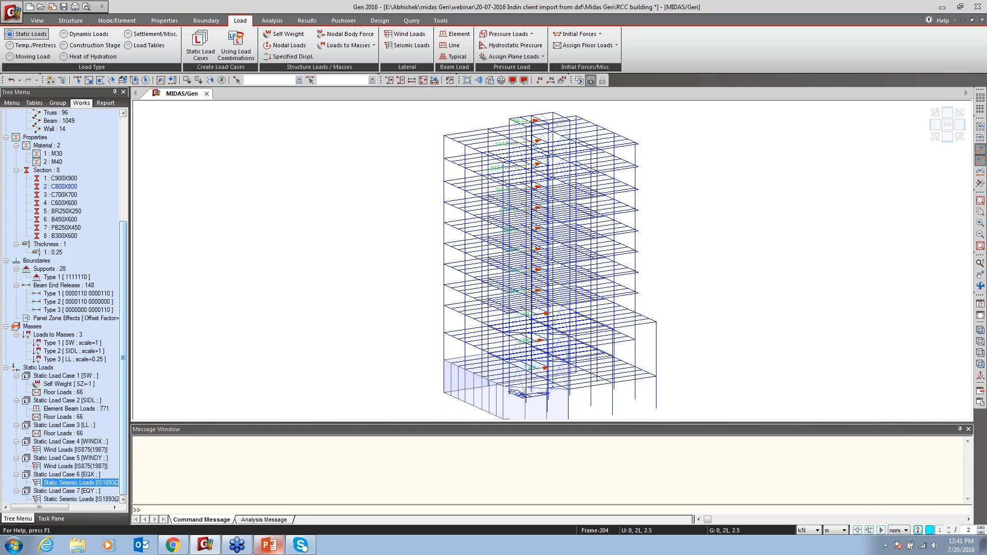
left_click(66, 499)
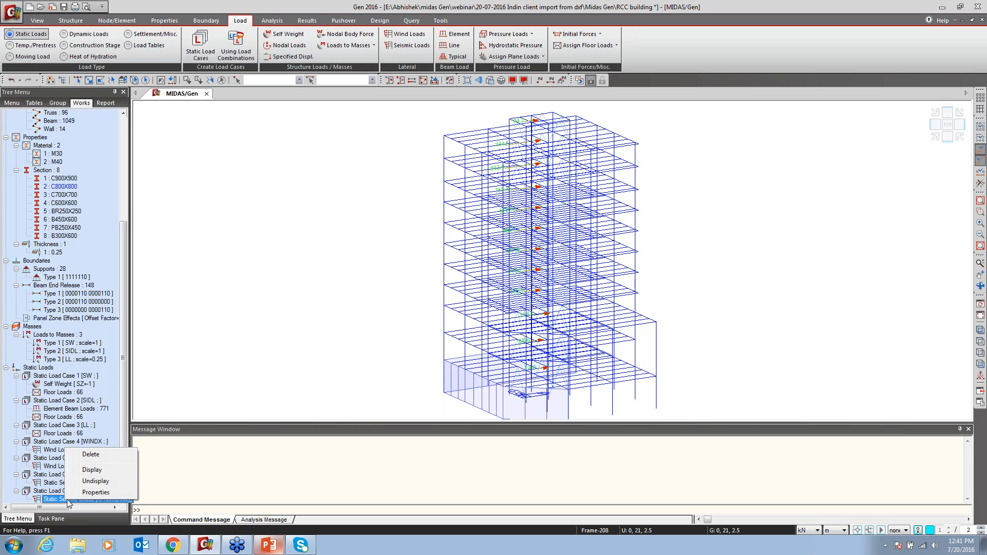
left_click(92, 480)
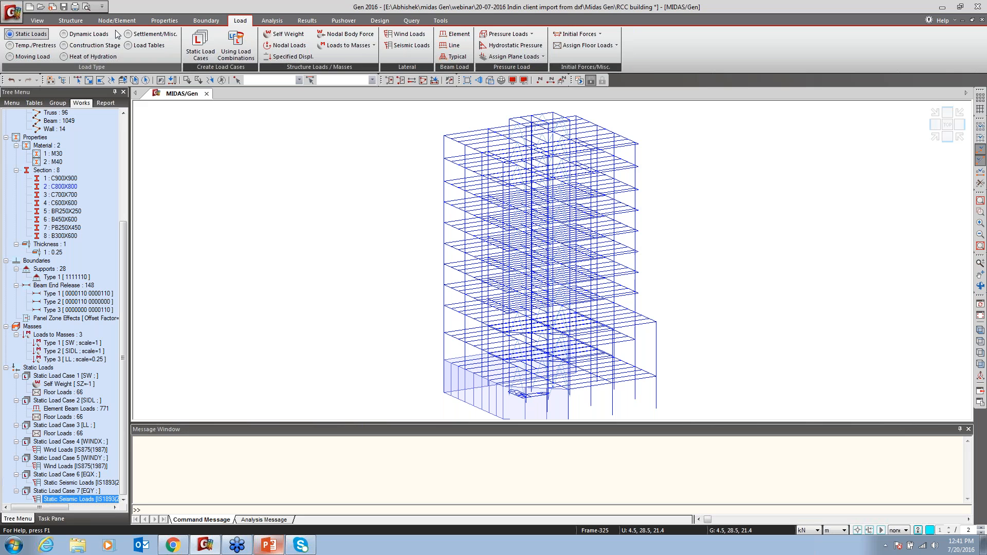
Start a new response spectrum function for dynamic loads, generating its design spectrum from code IS1893(2002).
left_click(75, 35)
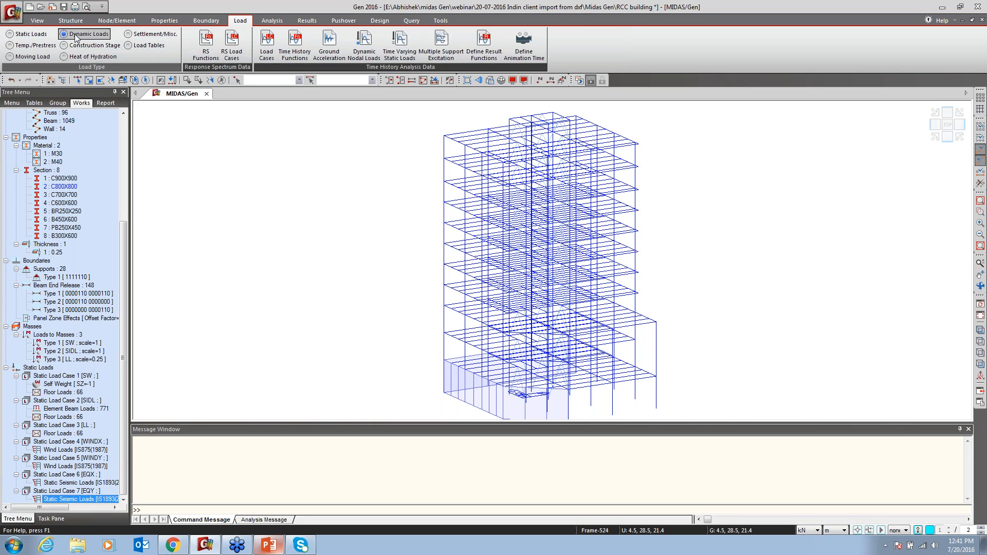
left_click(206, 49)
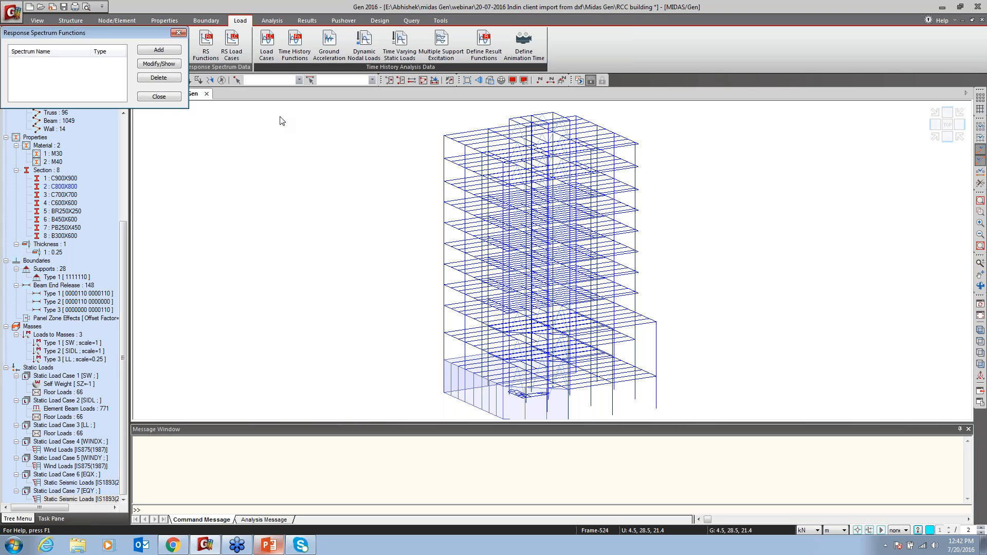
left_click_drag(136, 32, 150, 67)
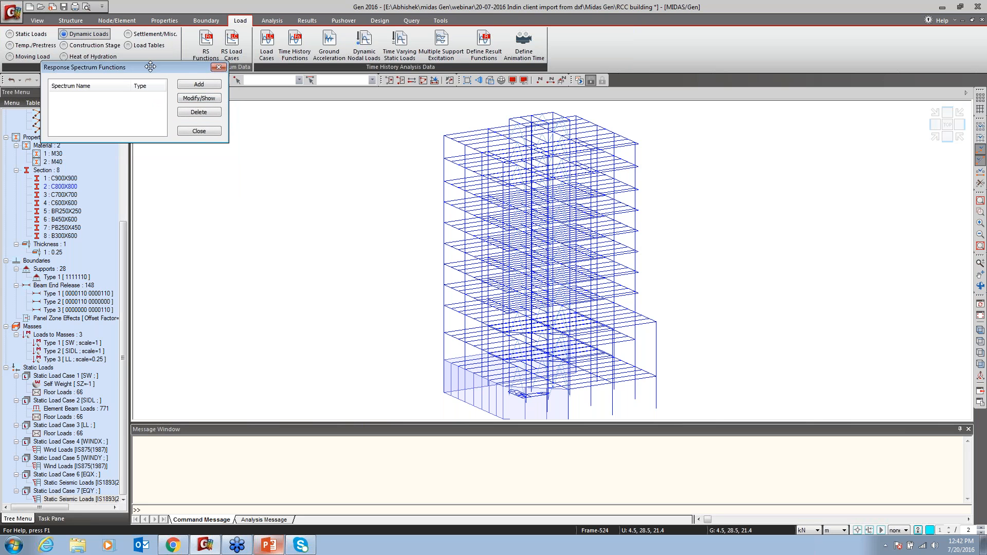
left_click(206, 88)
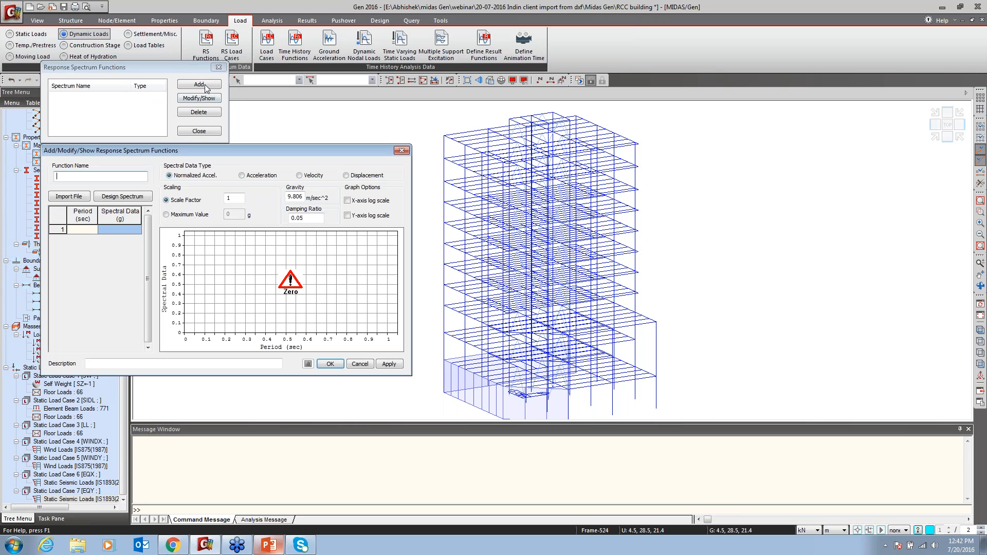
left_click(441, 78)
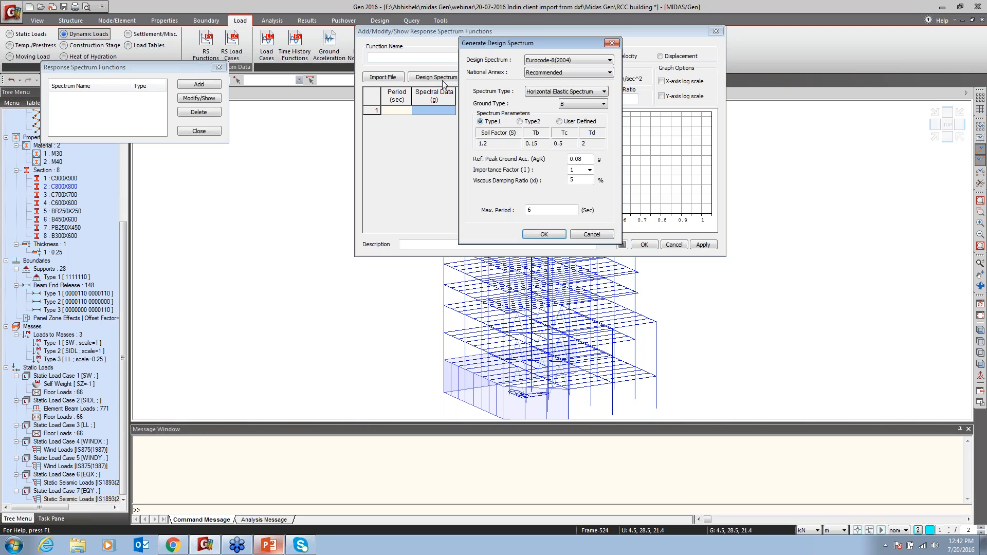
left_click(596, 60)
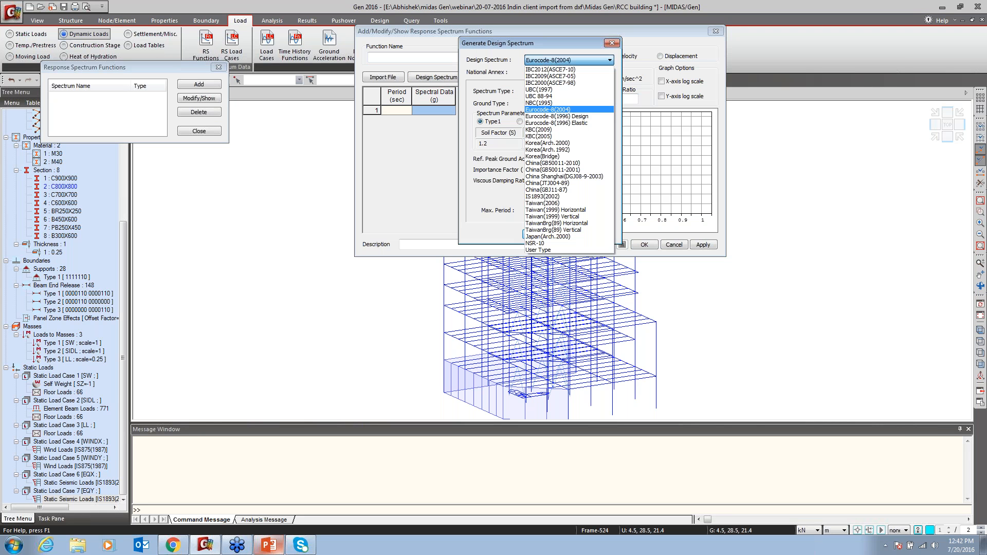
left_click(552, 197)
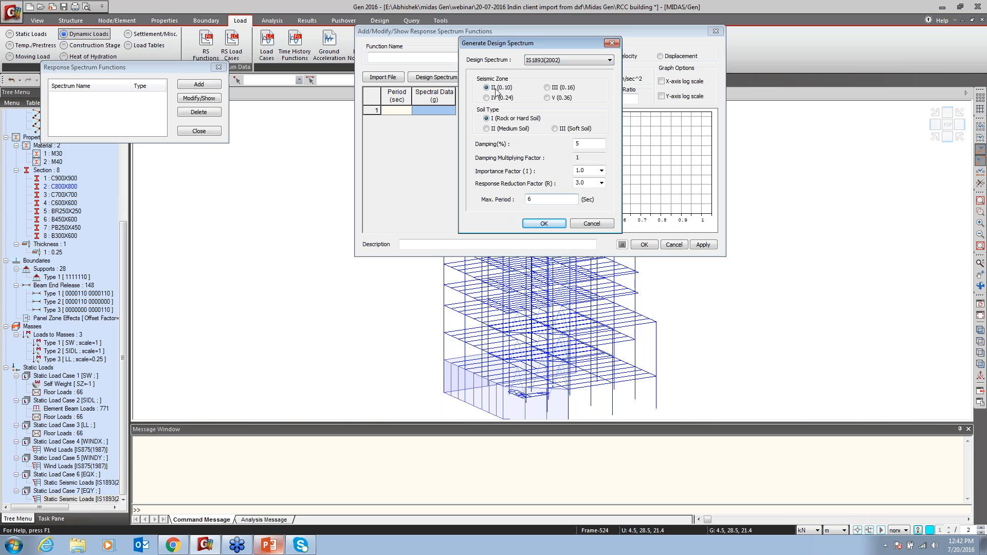
Generate the design spectrum with seismic zone III (0.16) and soil type II (Medium Soil), and save the response spectrum function.
left_click(563, 88)
left_click(567, 87)
left_click(495, 130)
left_click(544, 224)
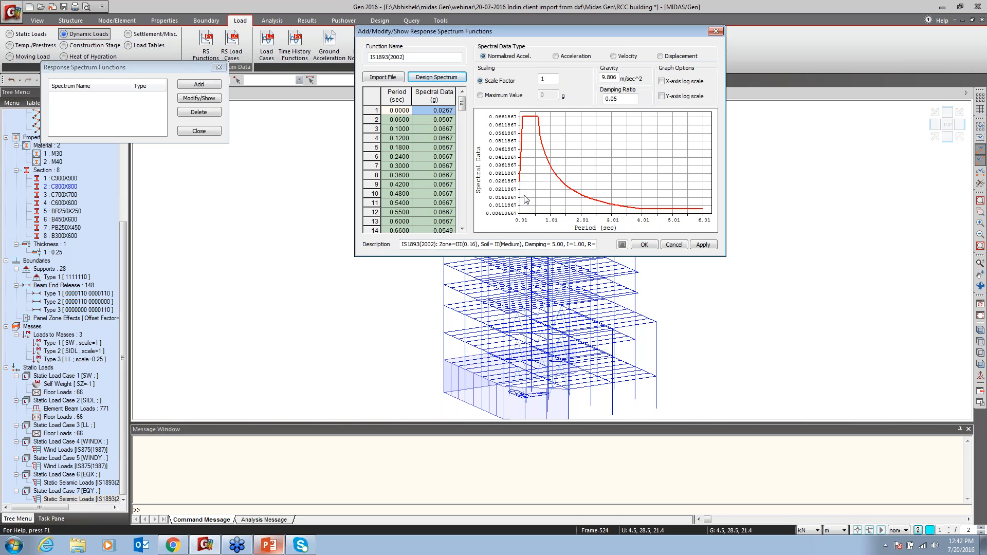
left_click(633, 246)
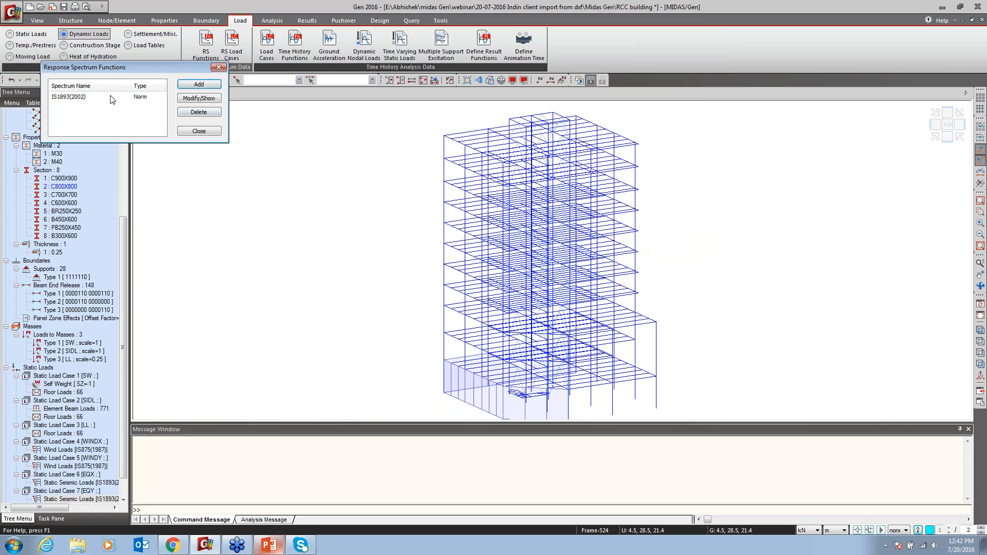
left_click(200, 132)
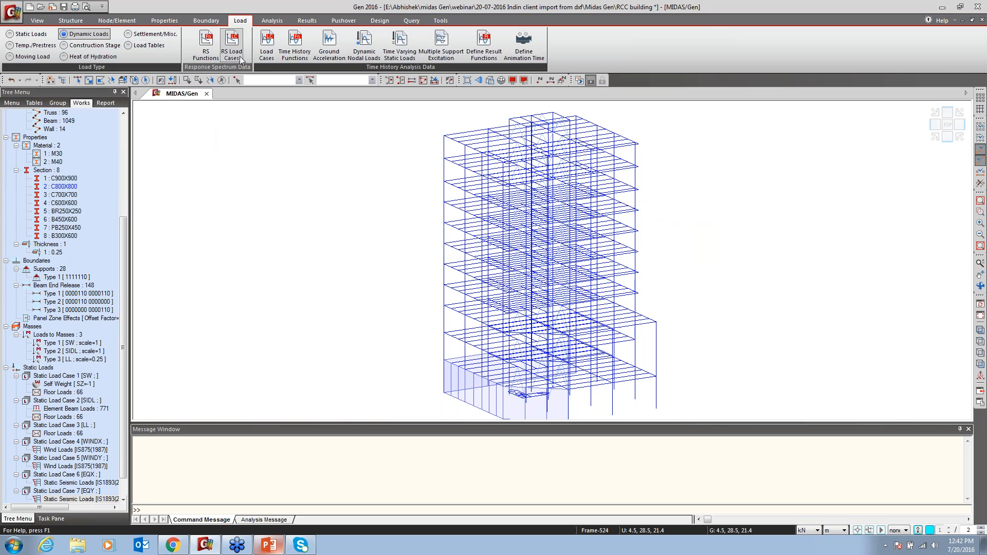
Add response spectrum load case RX in direction X-Y at a 0-degree excitation angle, using the IS1893(2002) spectrum function.
left_click(233, 43)
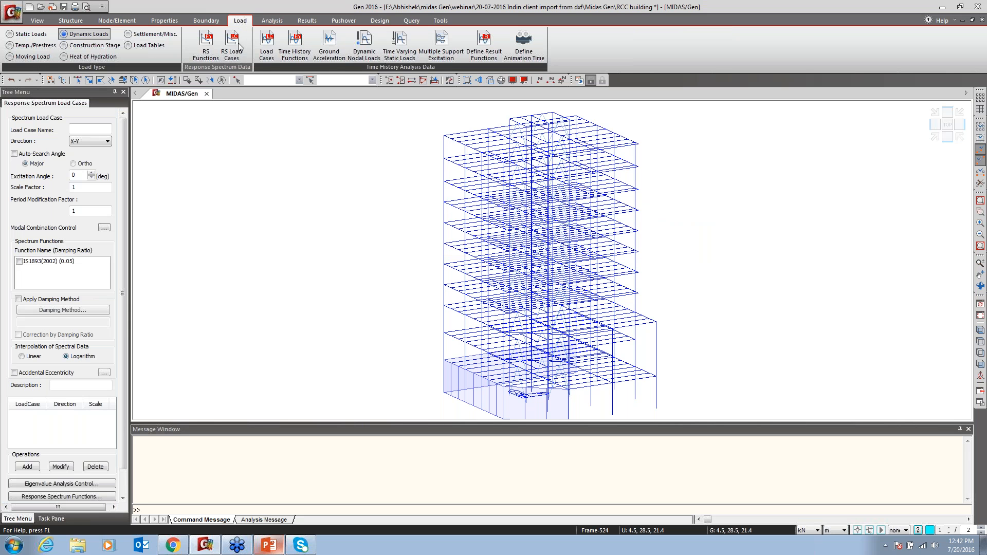
left_click(93, 130)
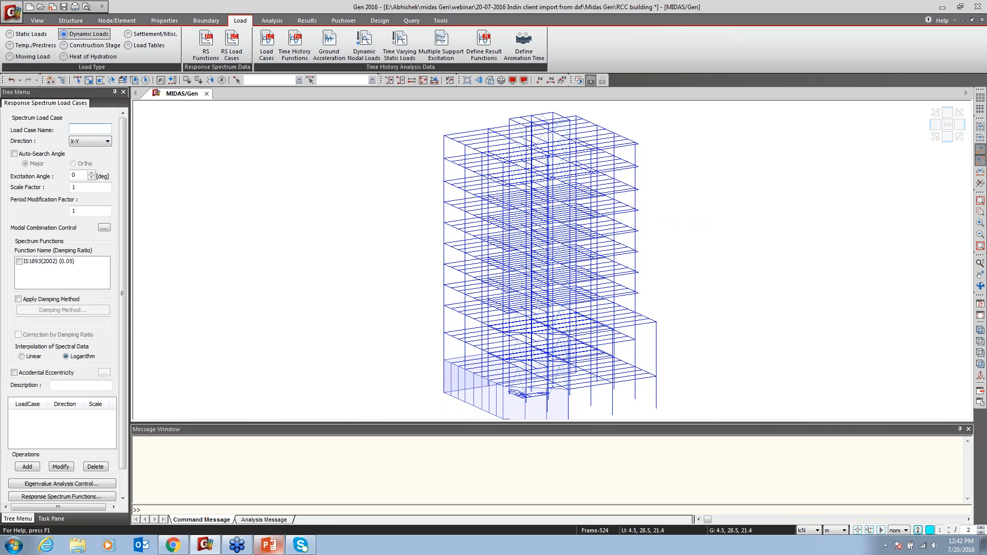
type("SPE")
key("BackSpace")
key("BackSpace")
type("RX")
left_click(77, 143)
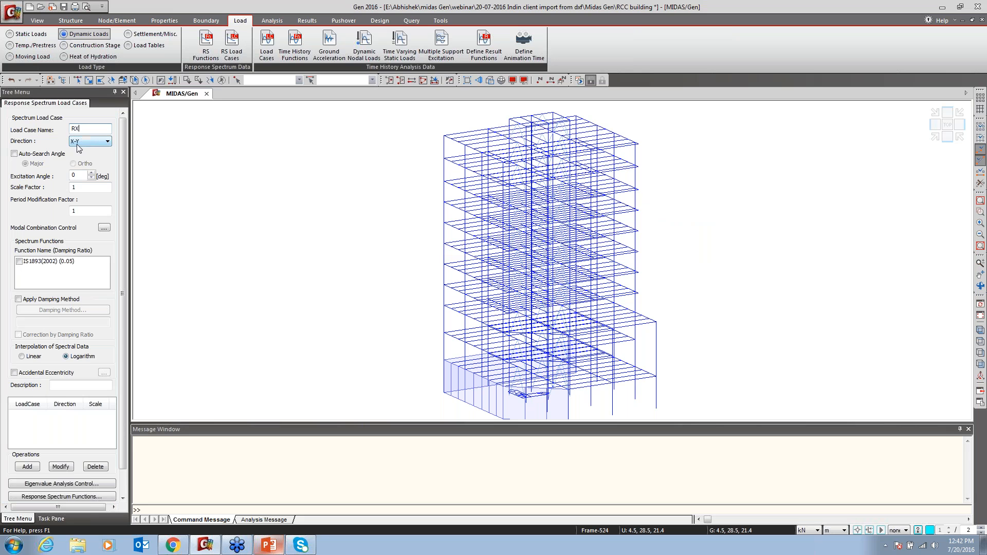
double_click(75, 176)
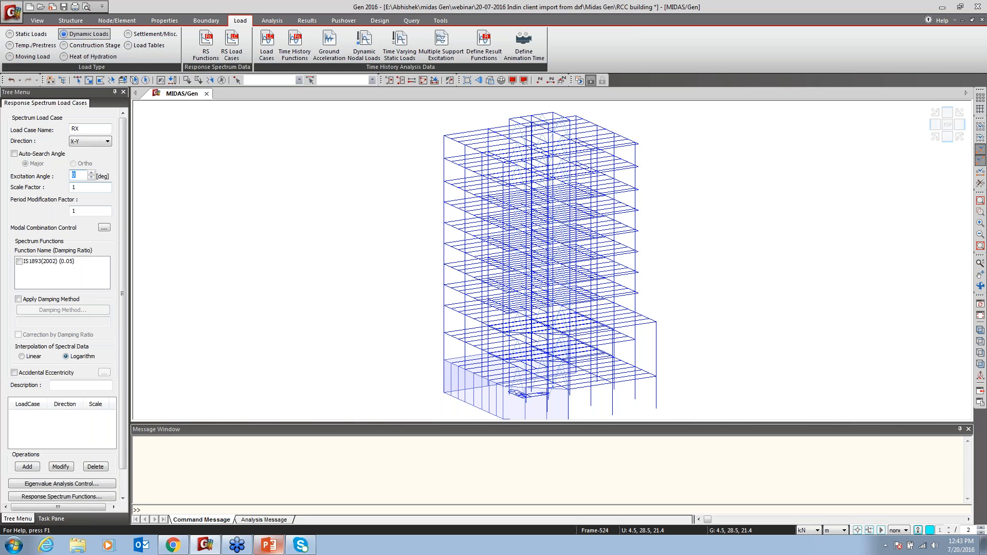
key("Tab")
left_click(20, 261)
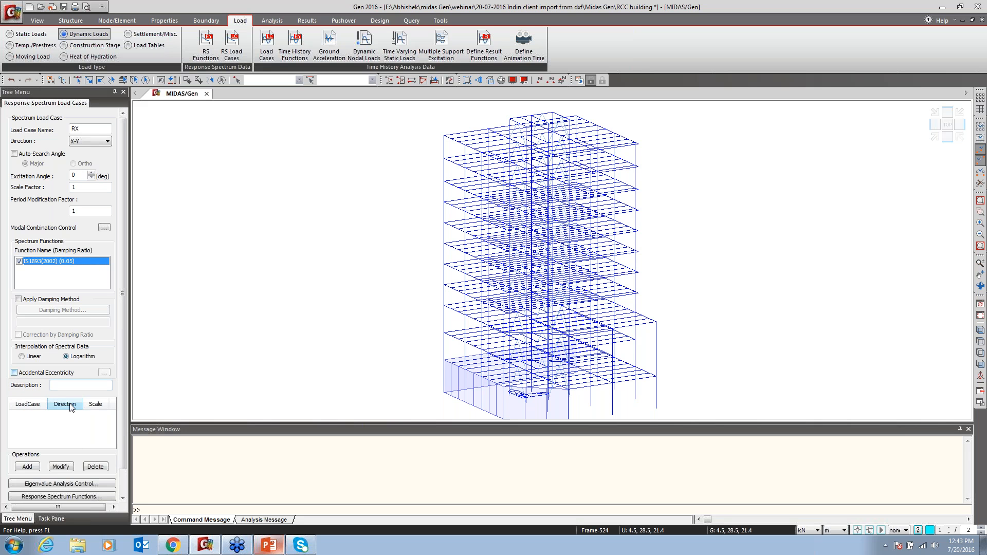
left_click(31, 466)
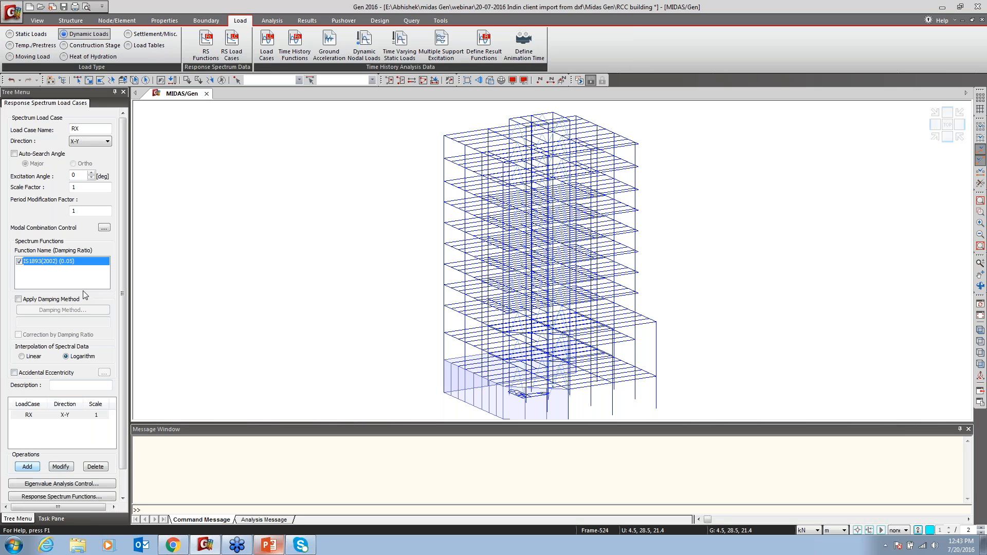
Add response spectrum load case RY in direction X-Y with a 90-degree excitation angle and the same spectrum function.
left_click(91, 129)
key("BackSpace")
type("Y")
type("9")
left_click(27, 467)
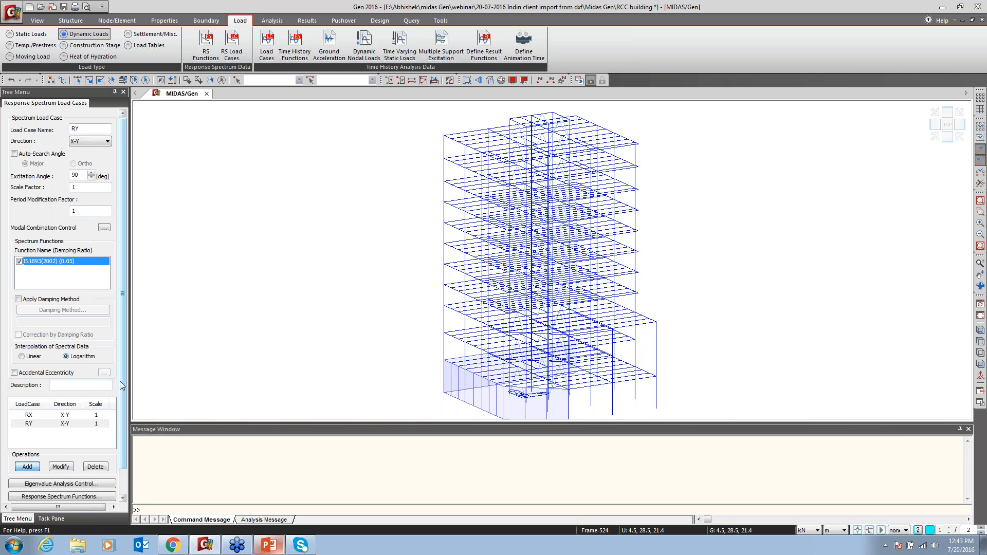
Configure the eigenvalue analysis to use Lanczos eigenvectors with 12 frequencies.
left_click_drag(123, 383, 125, 419)
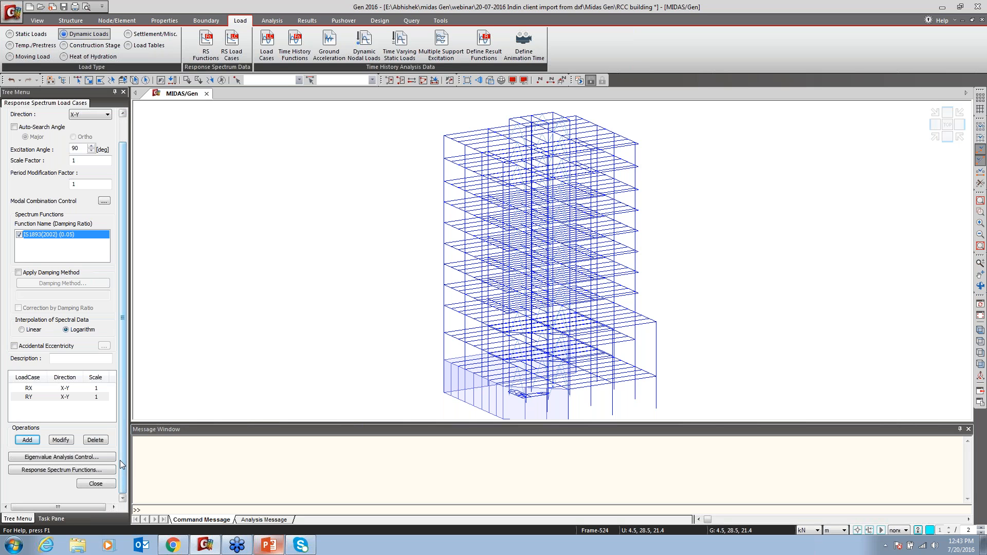
left_click(82, 457)
left_click_drag(206, 33, 656, 46)
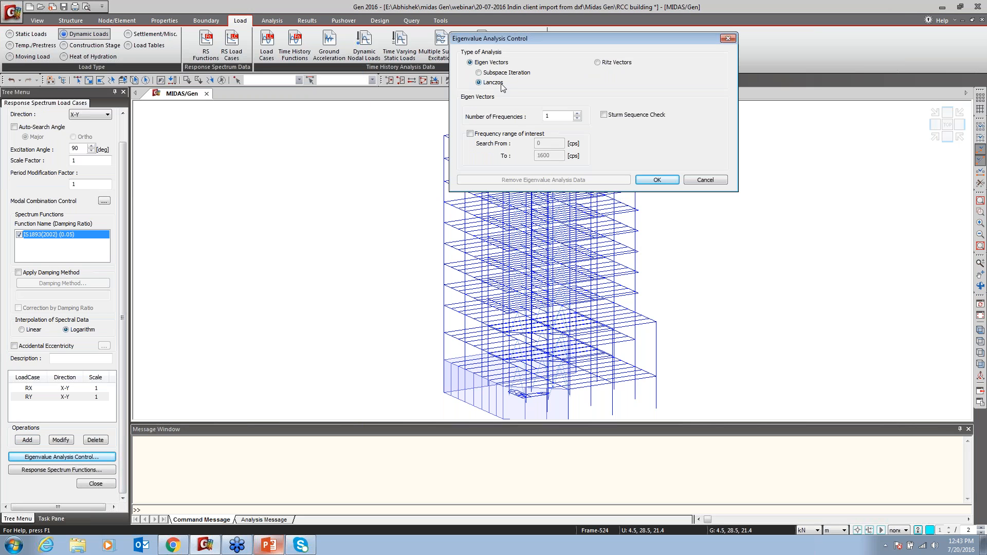
left_click(558, 115)
type("2")
left_click(657, 180)
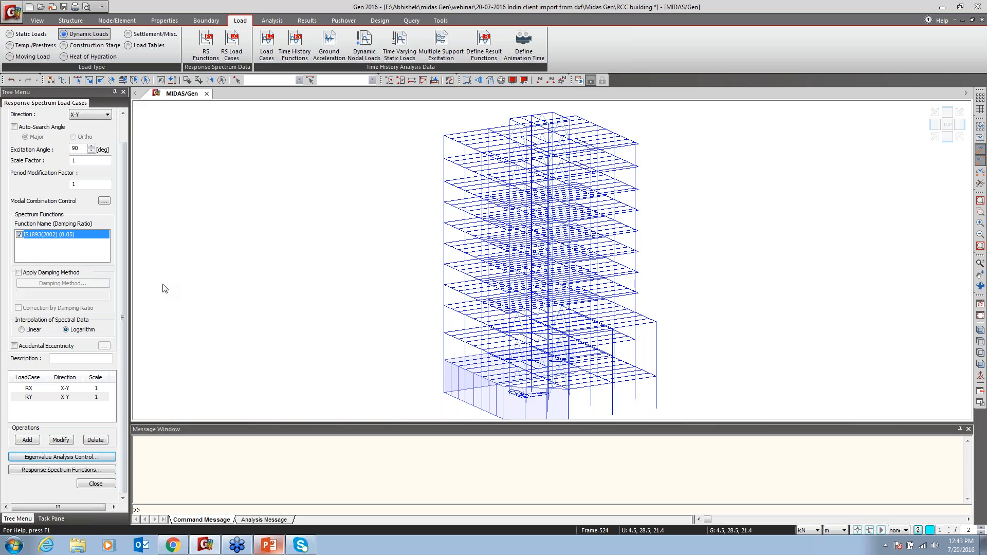
Review the modal combination type and mode shape factors without changing them, and close the response spectrum load case settings.
left_click(104, 201)
left_click_drag(496, 140, 629, 126)
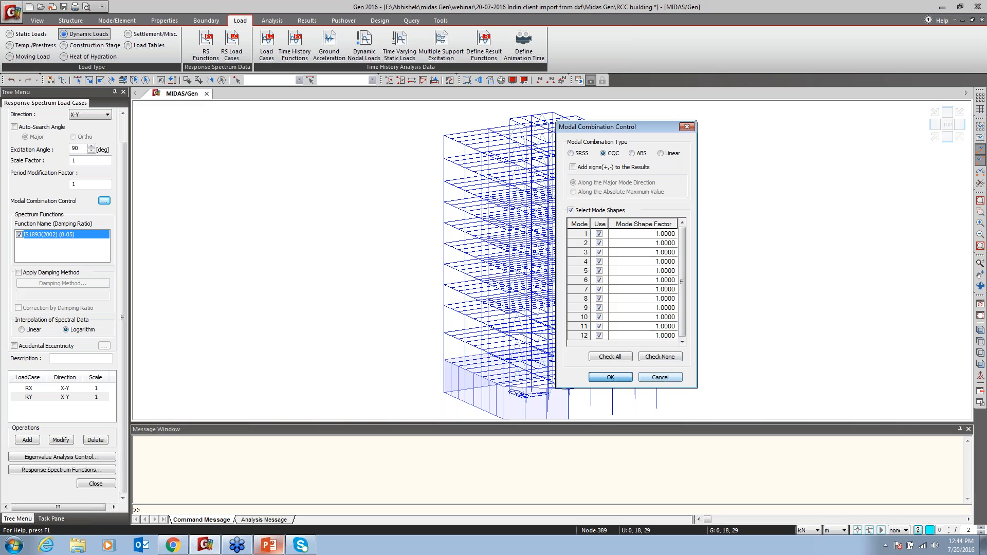
left_click(660, 377)
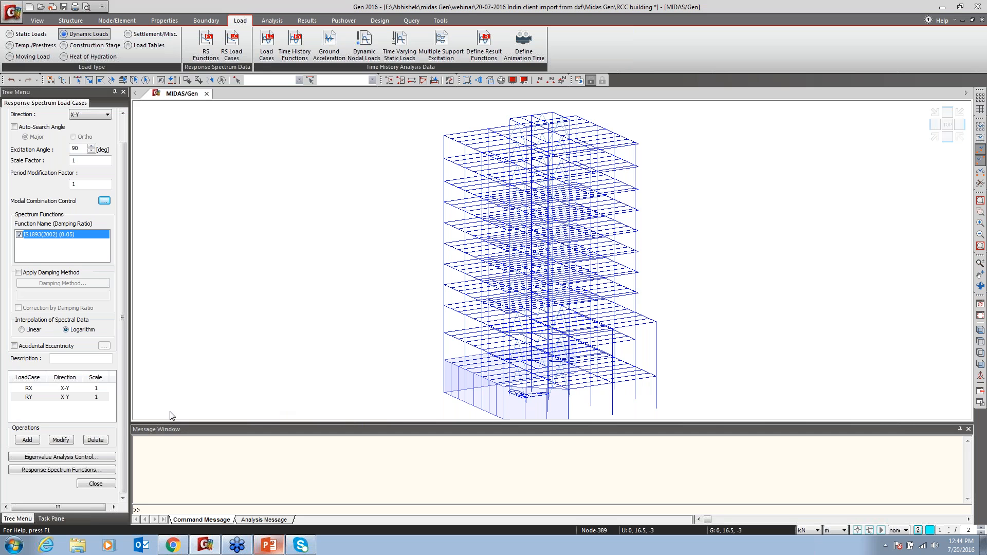
left_click(95, 483)
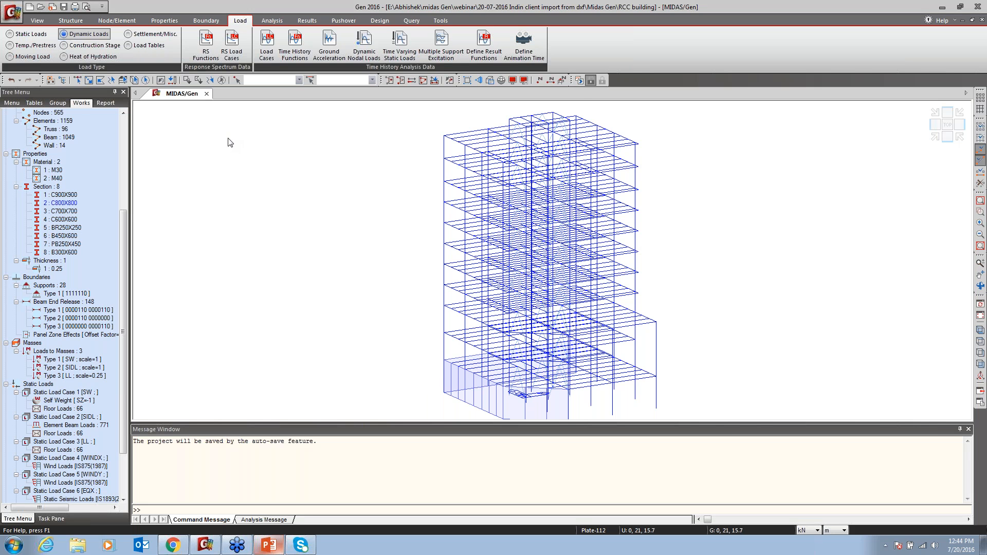
Run the analysis of the RCC building model.
middle_click_drag(641, 364, 641, 352)
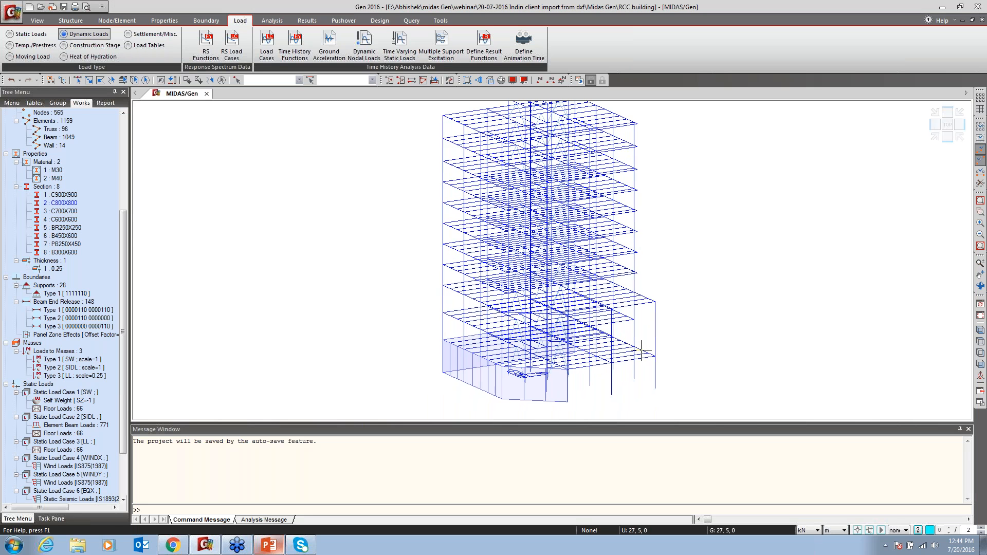
left_click(163, 22)
left_click(580, 81)
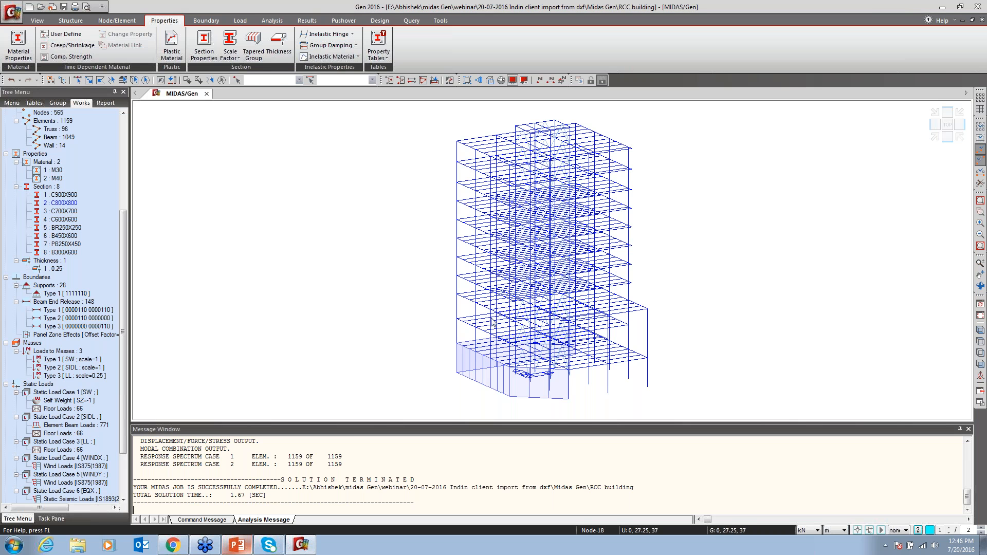
Examine the IS456:2000 automatic load combination options for concrete design, including the response spectrum scale-up factor, and close without generating any combinations.
left_click(309, 21)
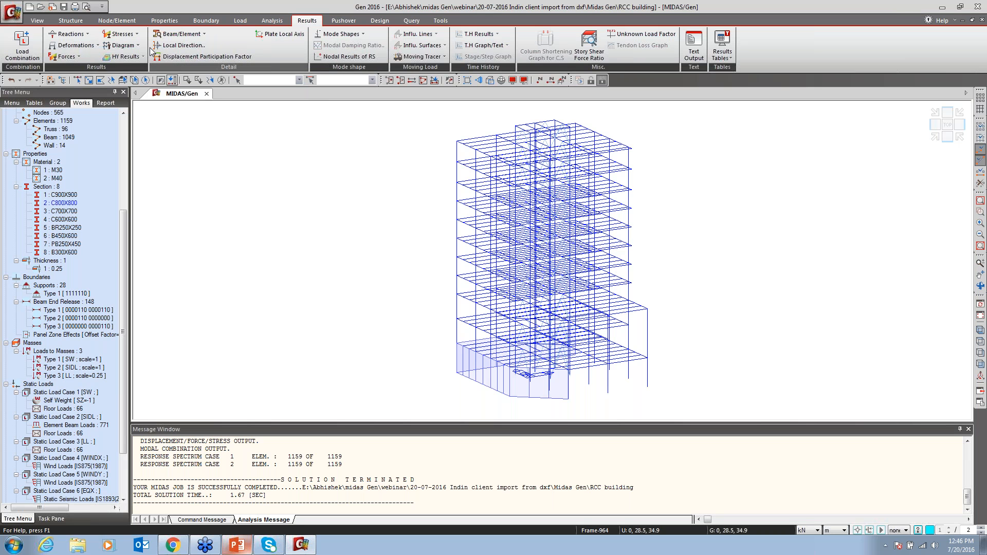
left_click(28, 45)
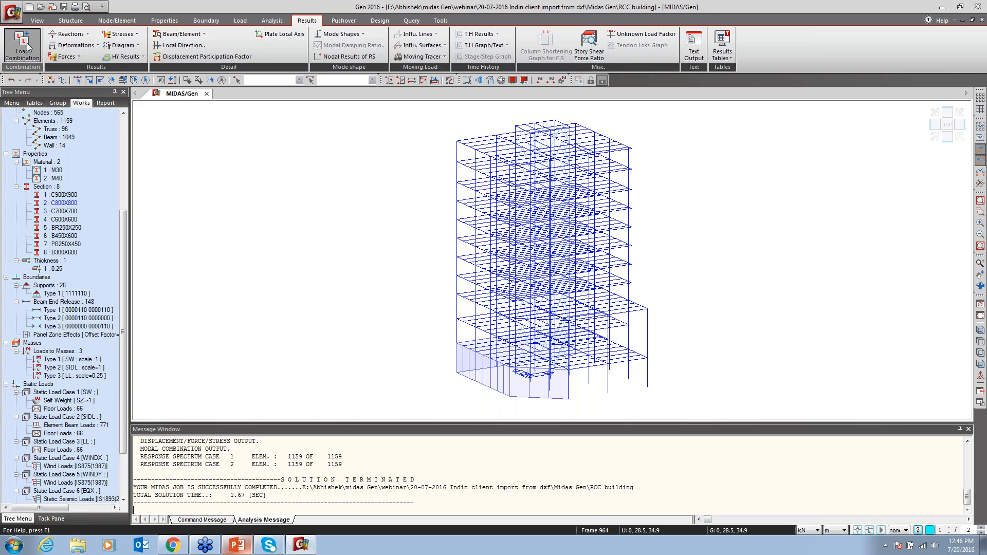
left_click_drag(273, 18, 473, 45)
left_click(288, 50)
left_click_drag(391, 32, 566, 47)
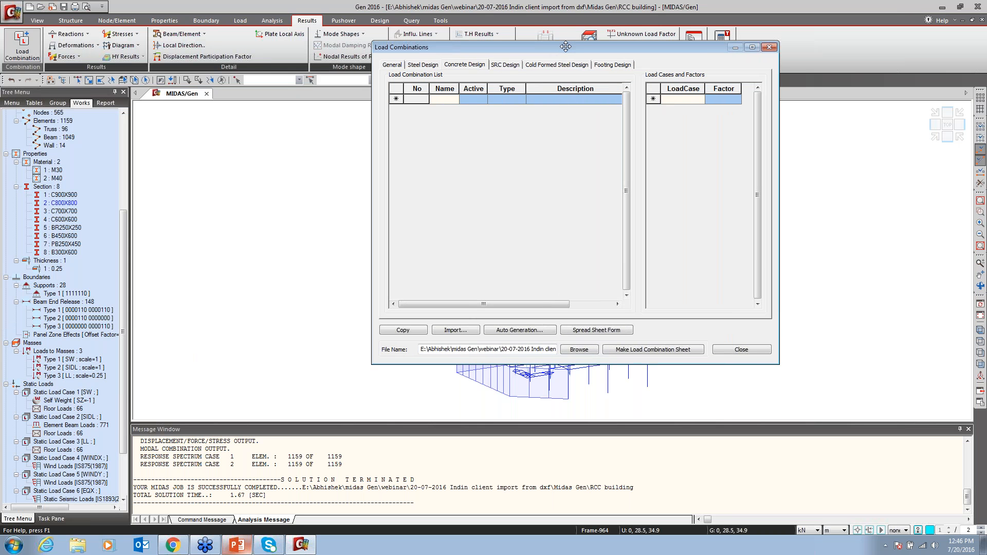
left_click(519, 330)
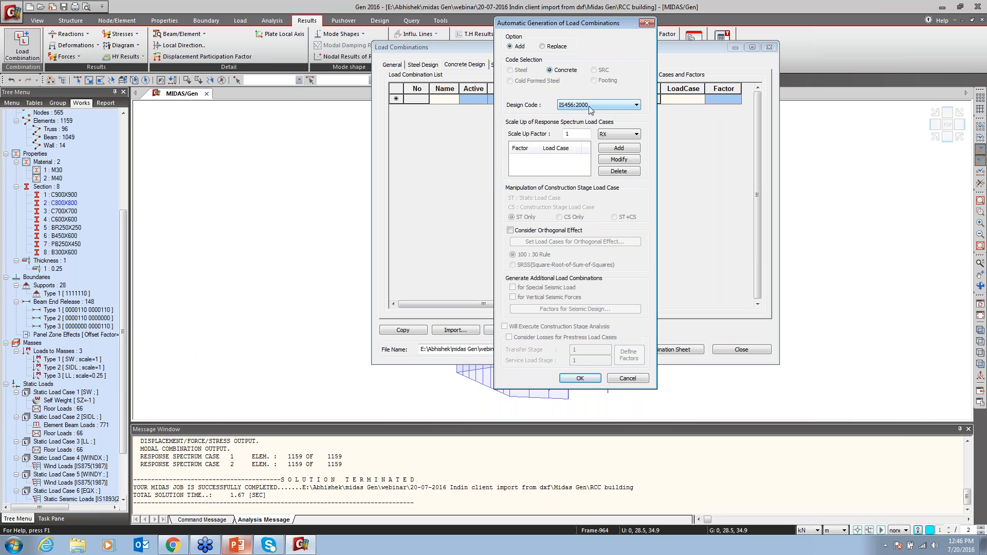
double_click(567, 133)
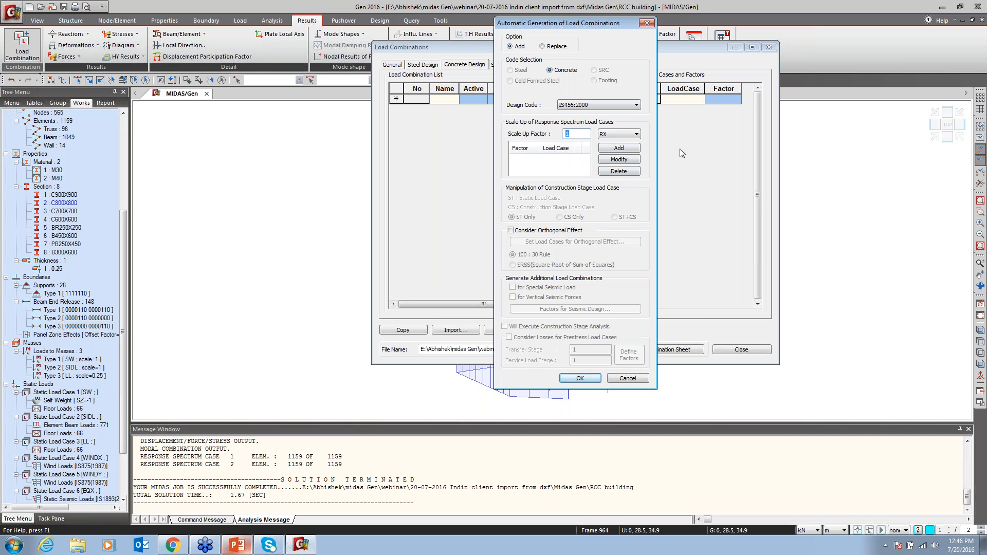
left_click(620, 380)
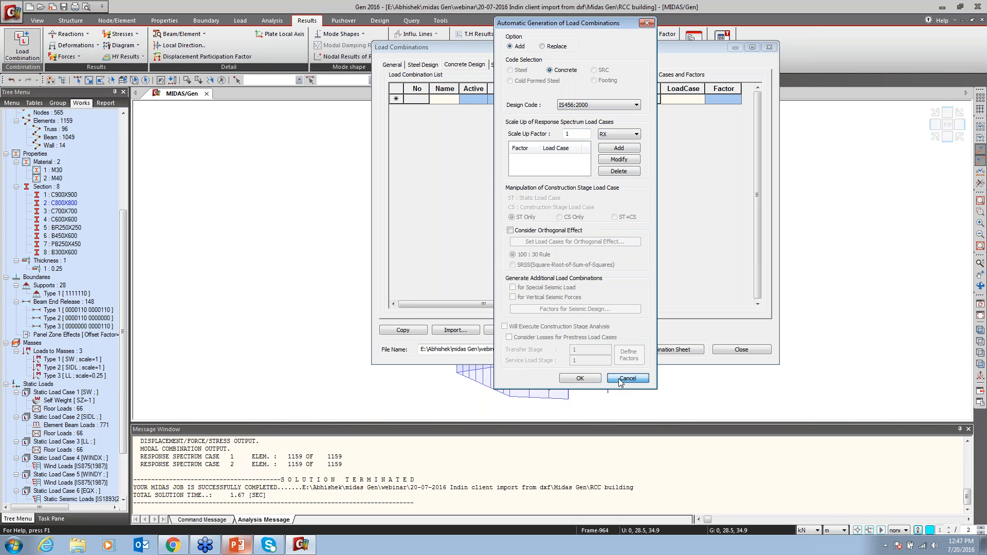
left_click(621, 380)
left_click(741, 349)
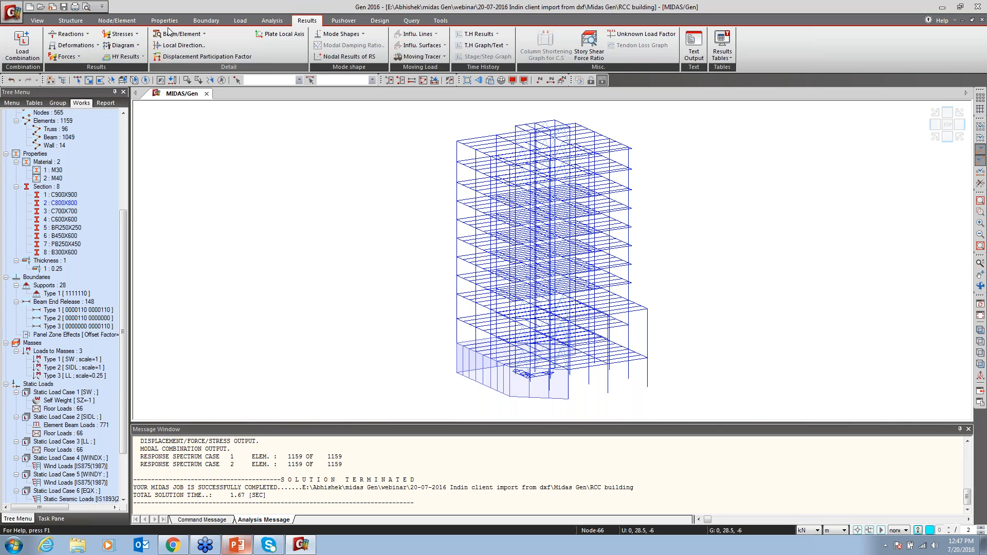
Display the FZ support reactions with their values on the model for the static load case SW.
left_click(90, 35)
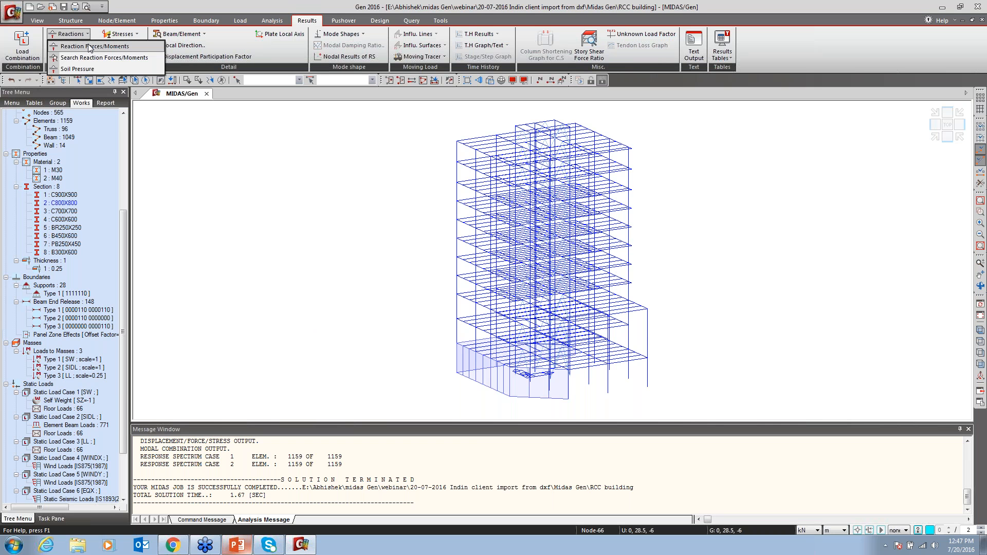
left_click(90, 46)
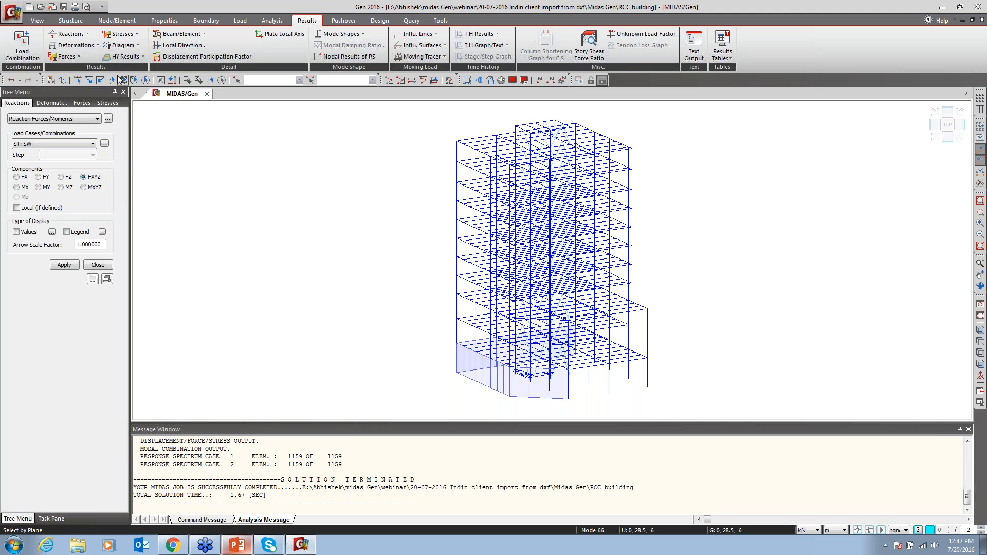
left_click(61, 177)
left_click(16, 232)
left_click(65, 265)
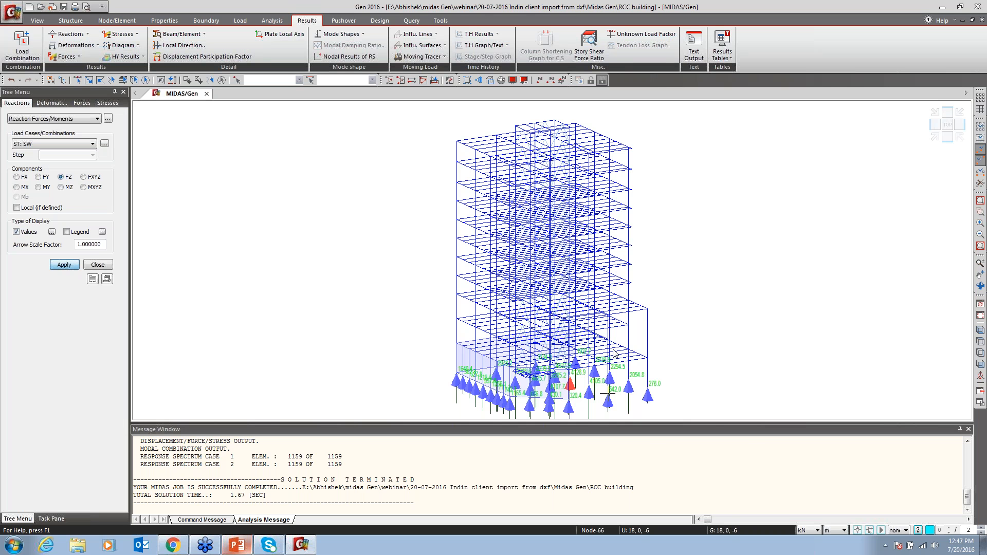
mouse_move(612, 365)
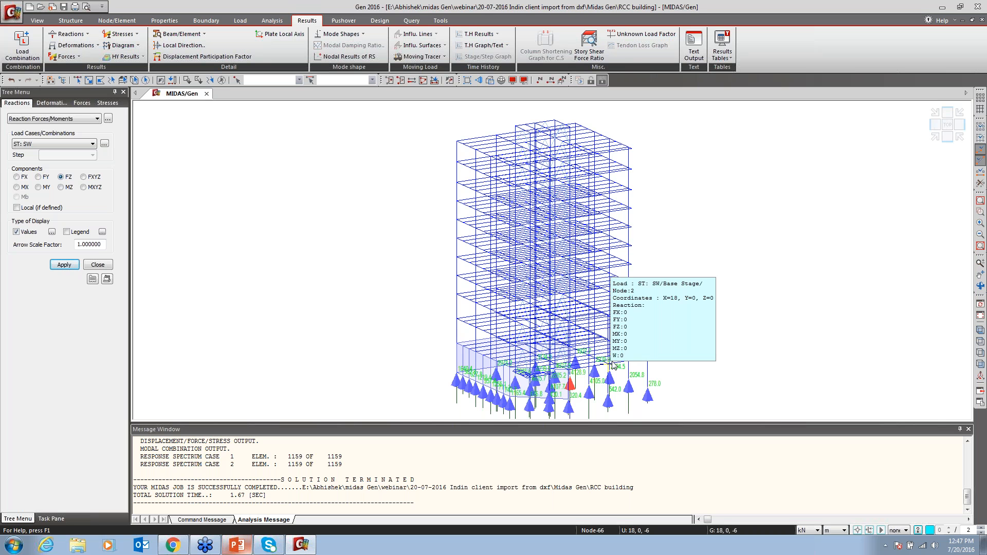
Open the reaction table for nodes 1to565 and all static and response spectrum load cases, and read the summation of reaction forces.
left_click(108, 119)
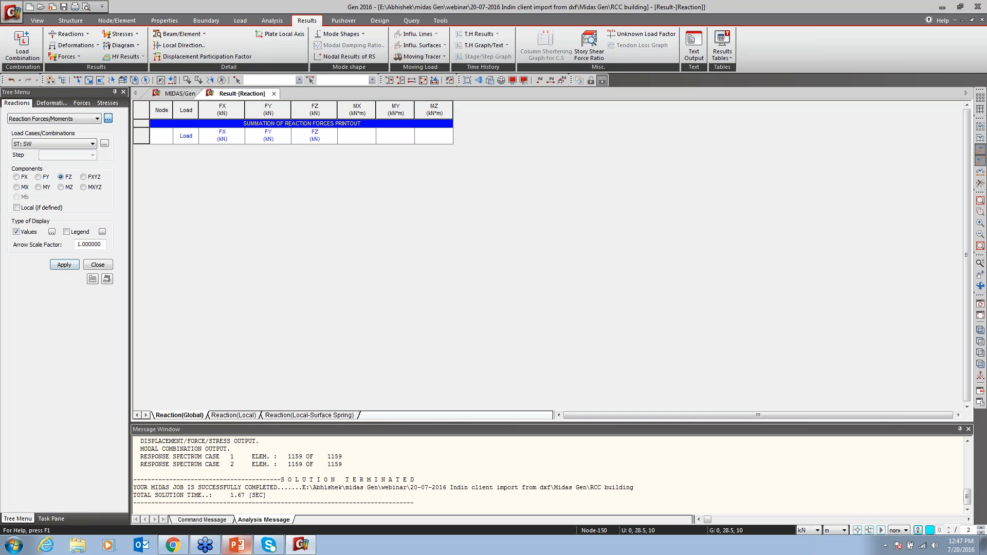
left_click_drag(497, 187, 592, 245)
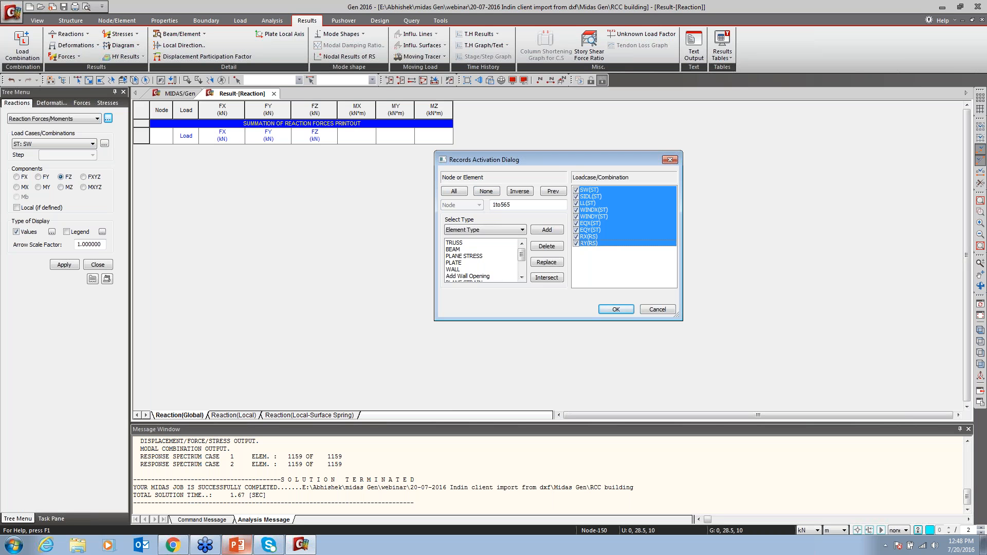
left_click(616, 310)
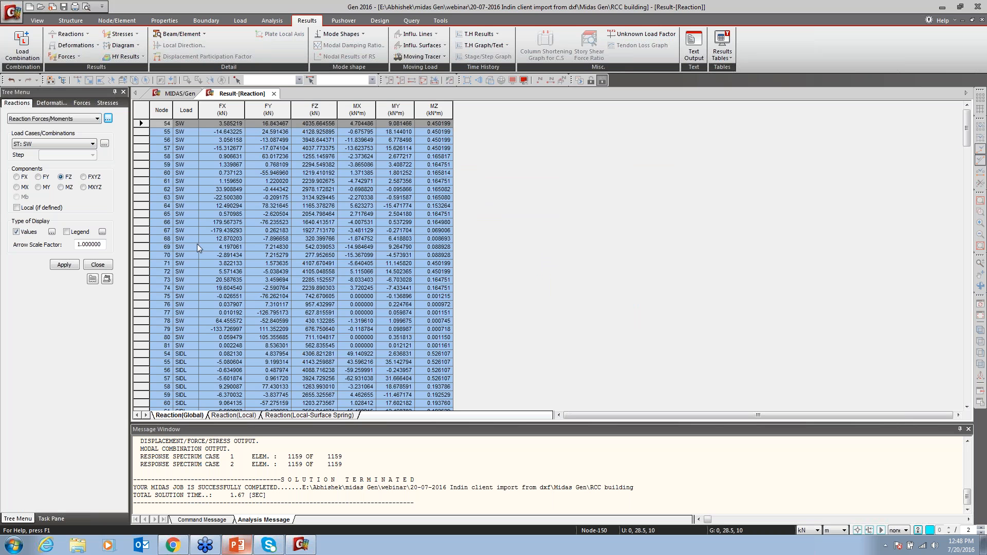
left_click_drag(968, 145, 971, 202)
left_click_drag(970, 199, 970, 399)
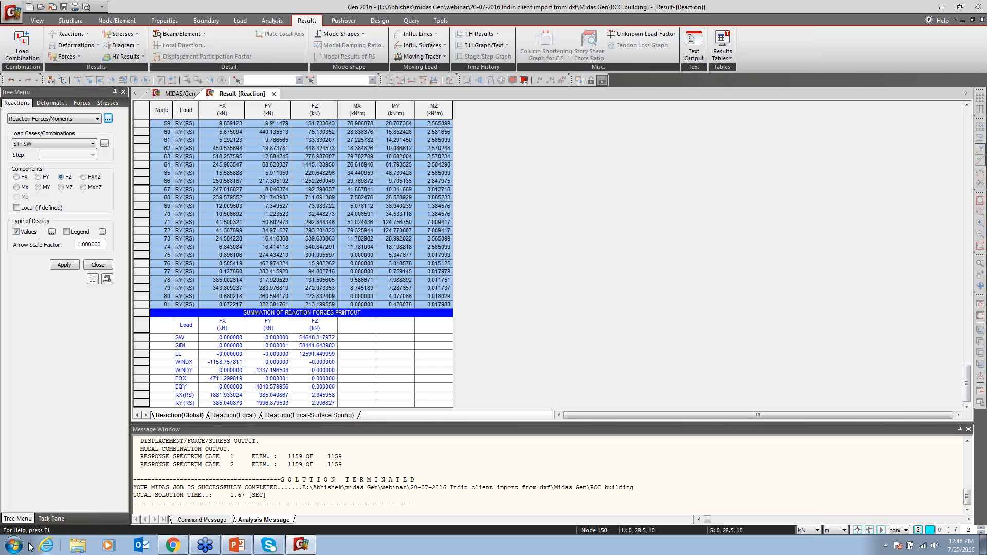
Open the Calculator, divide the EQX base reaction 4711.299 by 1881 for RX, and clear the calculation.
left_click(14, 545)
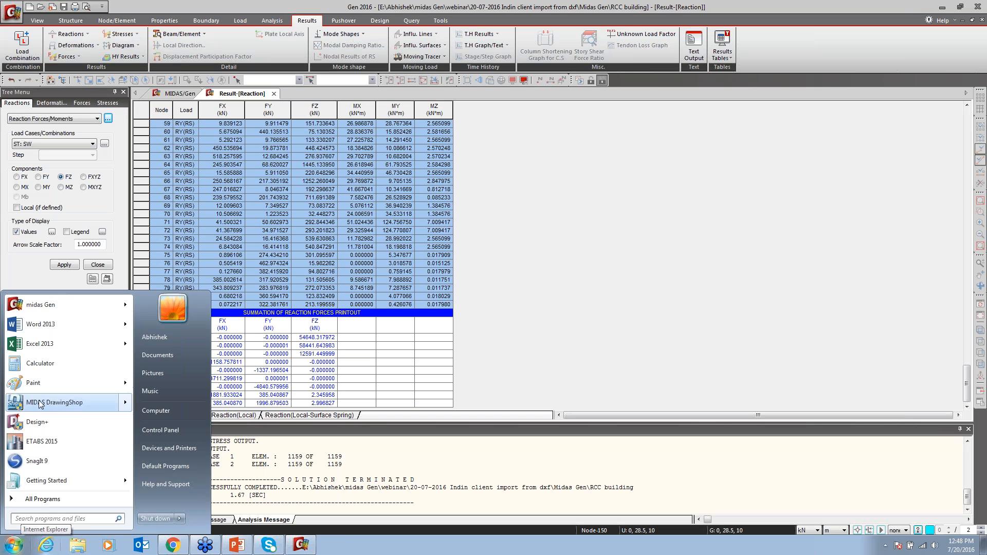
left_click(40, 363)
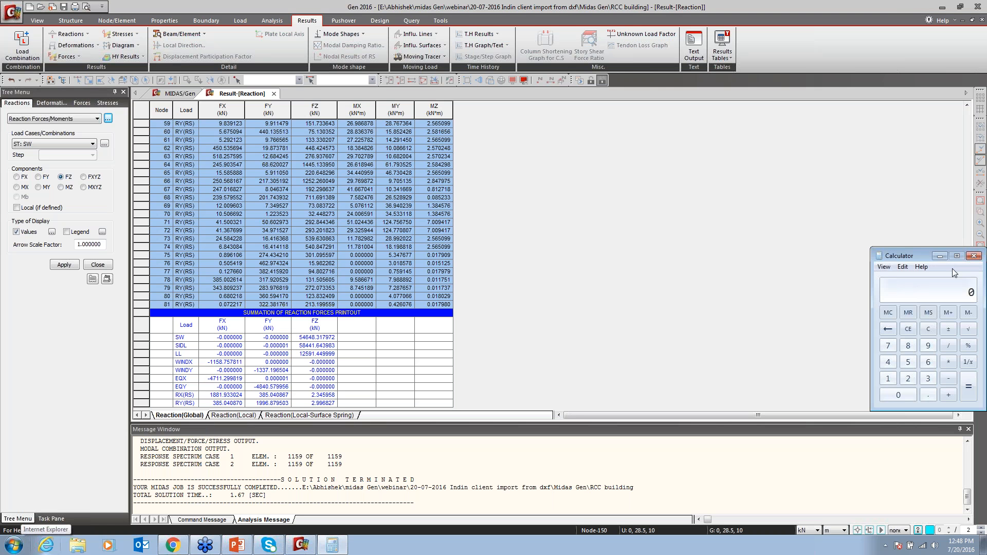
left_click_drag(950, 252, 385, 150)
type("4")
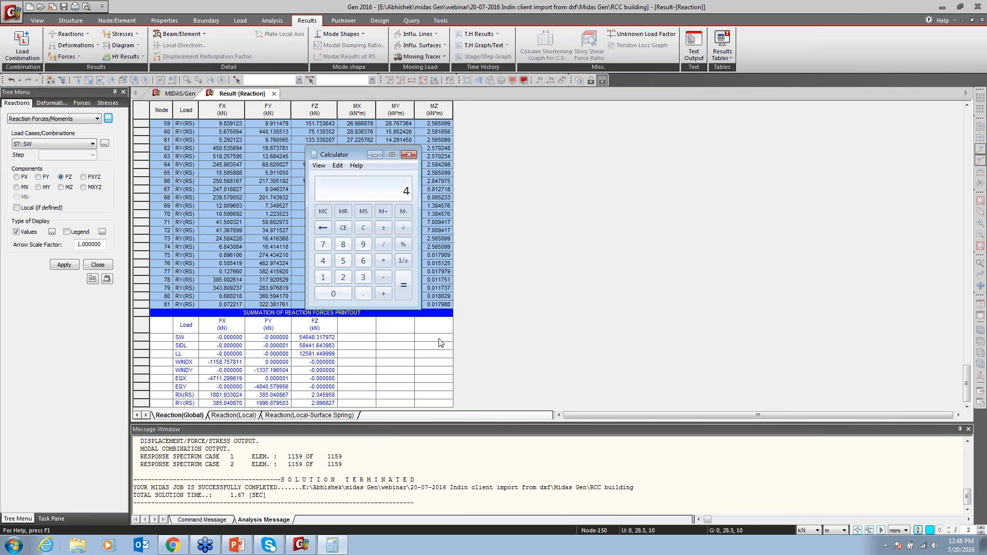
type("711.")
type("299/1")
type("8")
type("81")
key("Return")
key("Escape")
Divide 4177.299 by 1881.933 in the Calculator to get the RX scale-up factor.
type("4177.299")
key("slash")
type("1881.933")
key("Return")
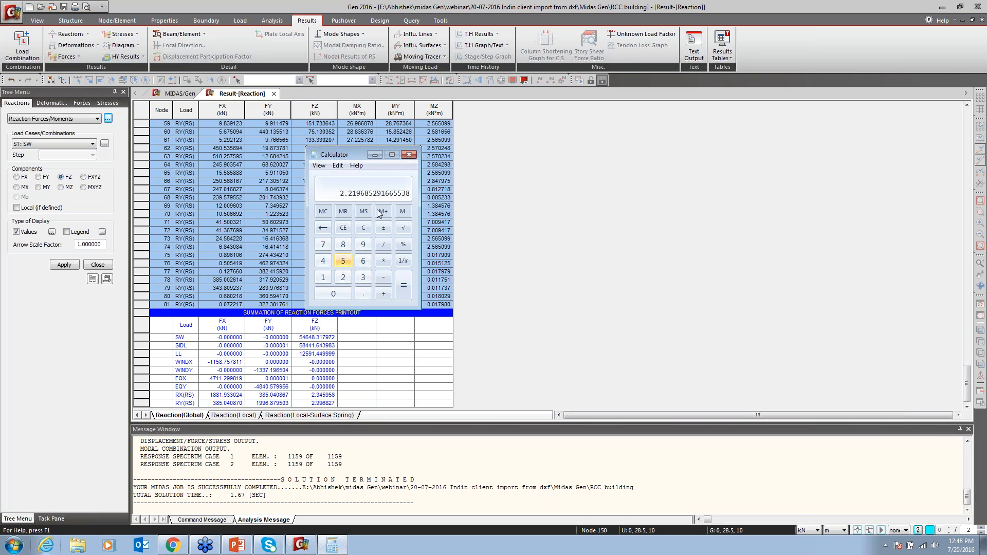
Divide the EQY base reaction 4840.579 by the RY reaction 1996.879 in the Calculator, and close the reaction results table.
type("4")
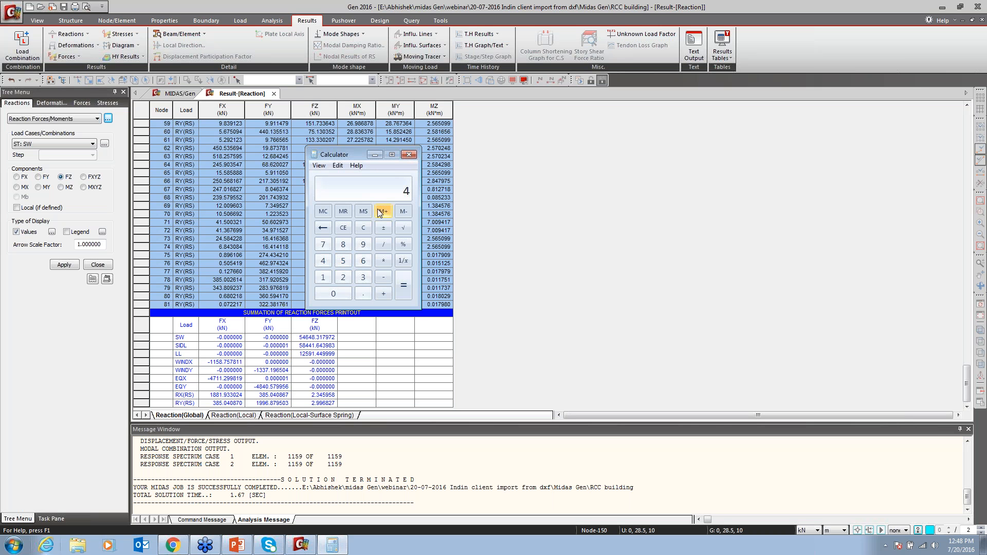
type("840.")
type("579/19")
type("96.")
type("89")
key("BackSpace")
type("79")
key("Return")
left_click(275, 94)
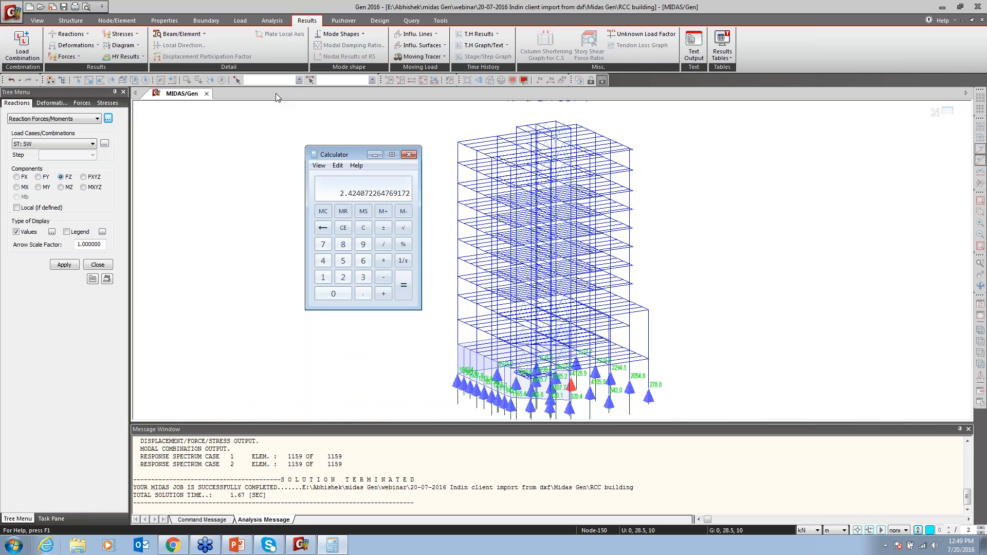
Open automatic generation of concrete design load combinations and add a response spectrum scale-up factor of 2.22 for RX.
left_click(23, 44)
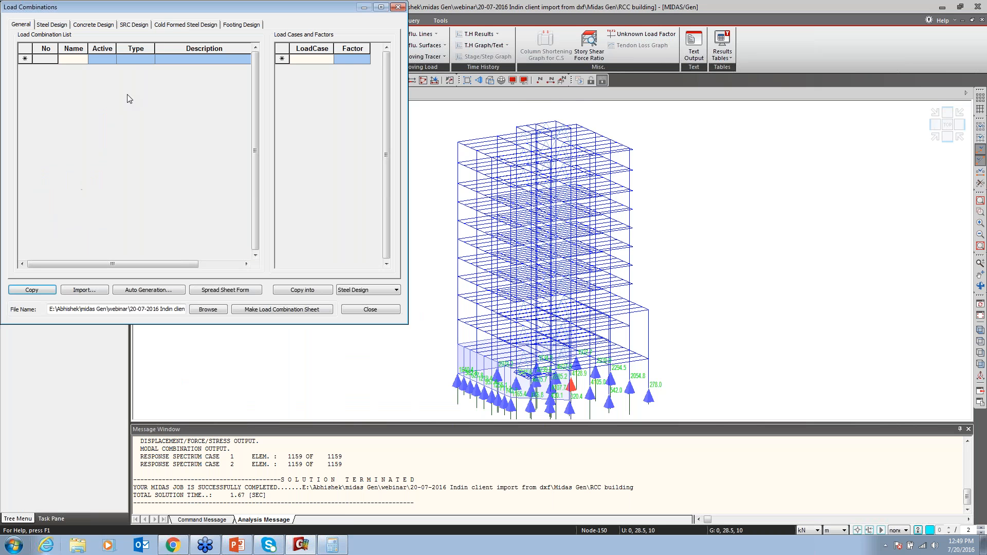
left_click(98, 26)
left_click(148, 290)
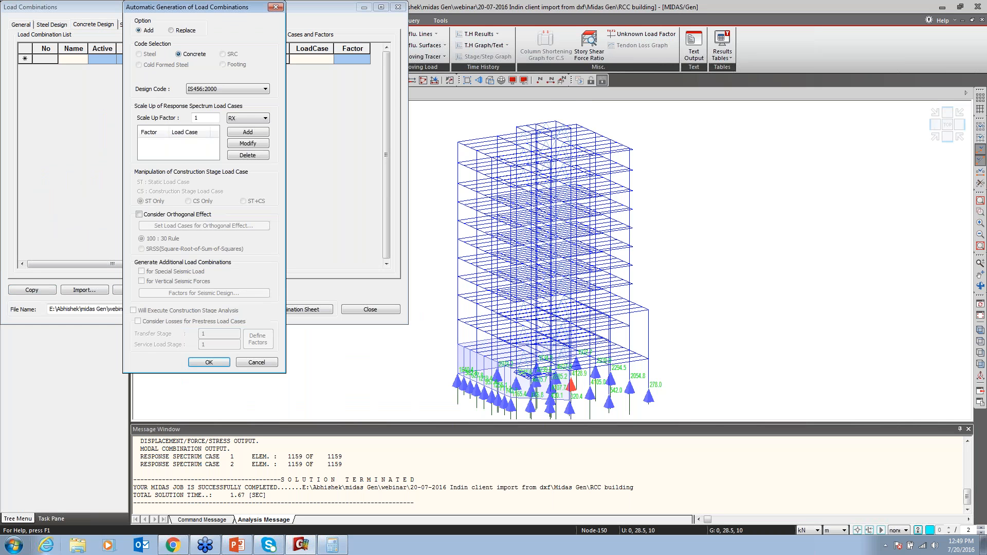
double_click(213, 117)
type("2.22")
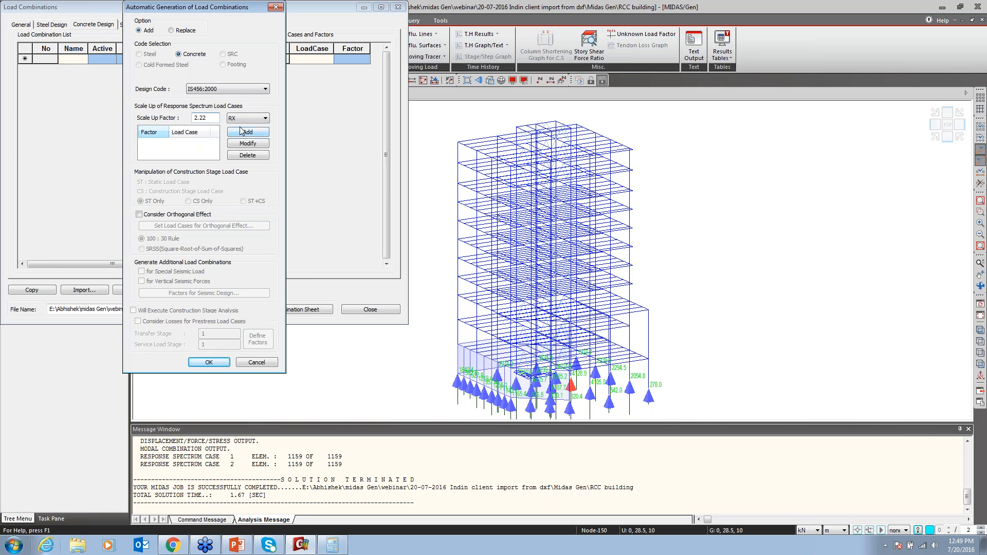
left_click(247, 132)
Add a scale-up factor of 2.424 for RY, checking the Calculator result, and generate the IS456:2000 load combinations.
left_click(247, 118)
left_click(242, 135)
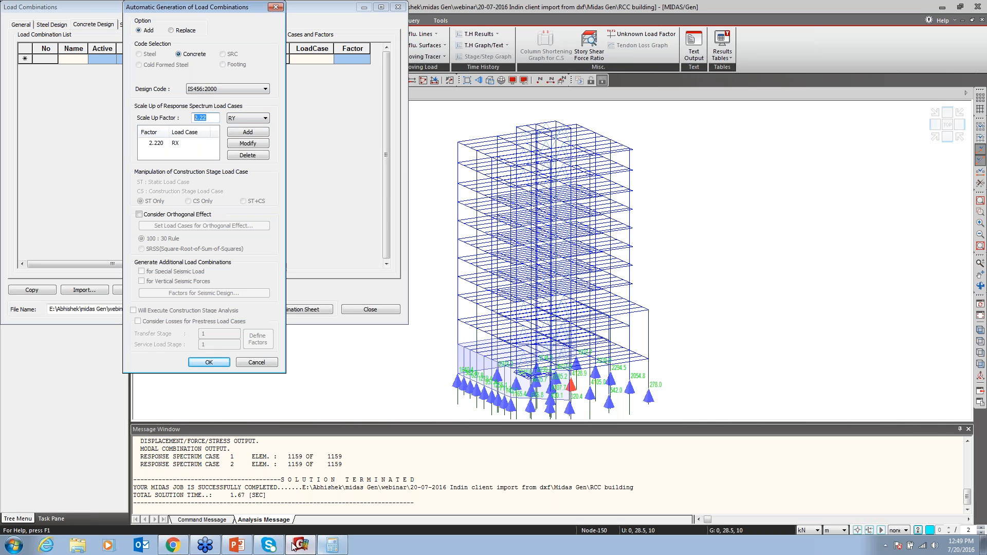
left_click(338, 549)
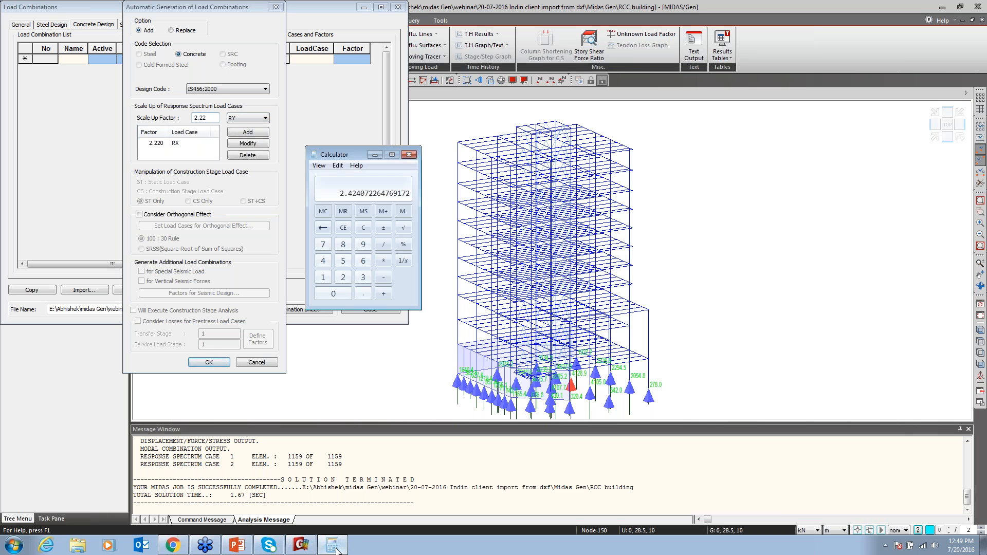
left_click(334, 546)
type("2.424")
left_click(248, 133)
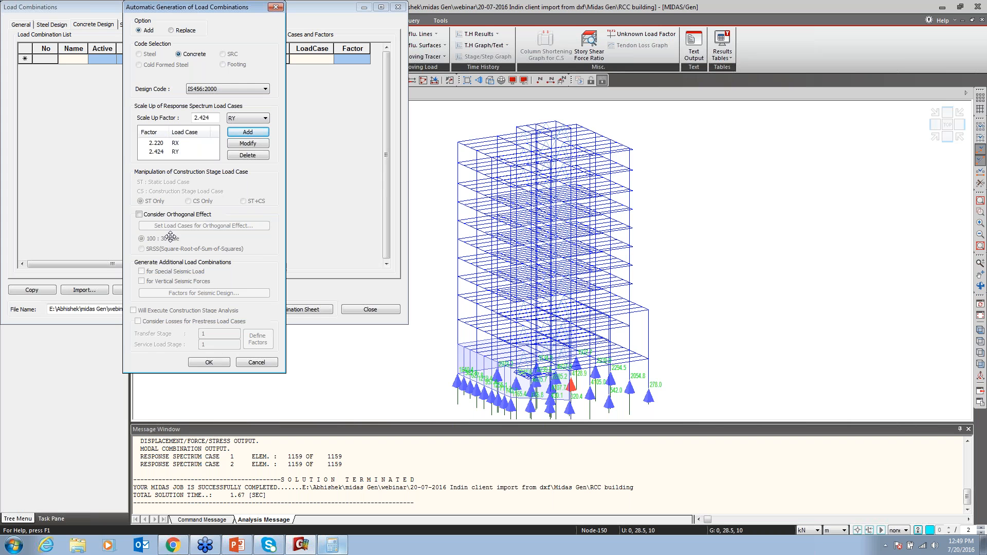
left_click(209, 363)
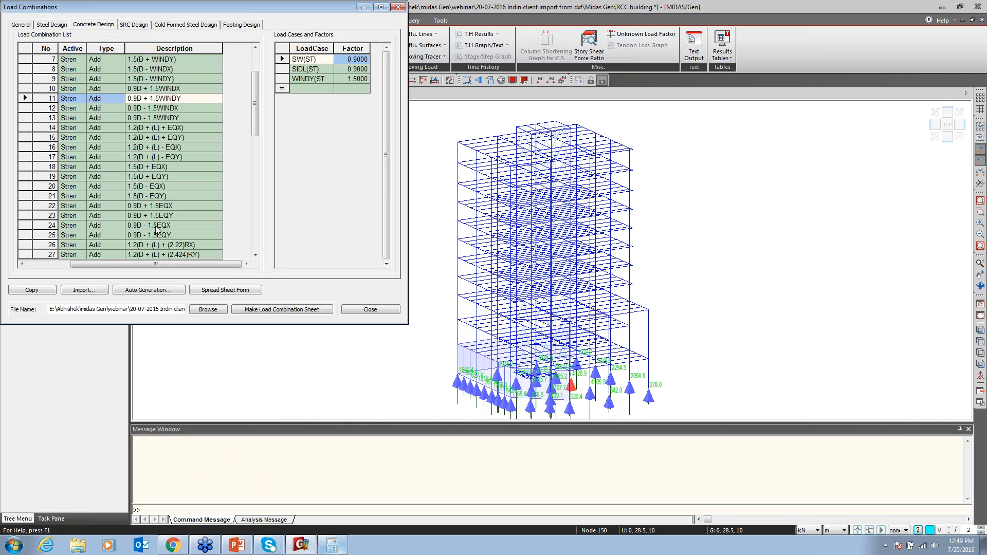
Examine the generated concrete strength and serviceability combinations with their load cases and factors, and close the load combination list.
scroll(157, 229, "down", 3)
left_click(175, 156)
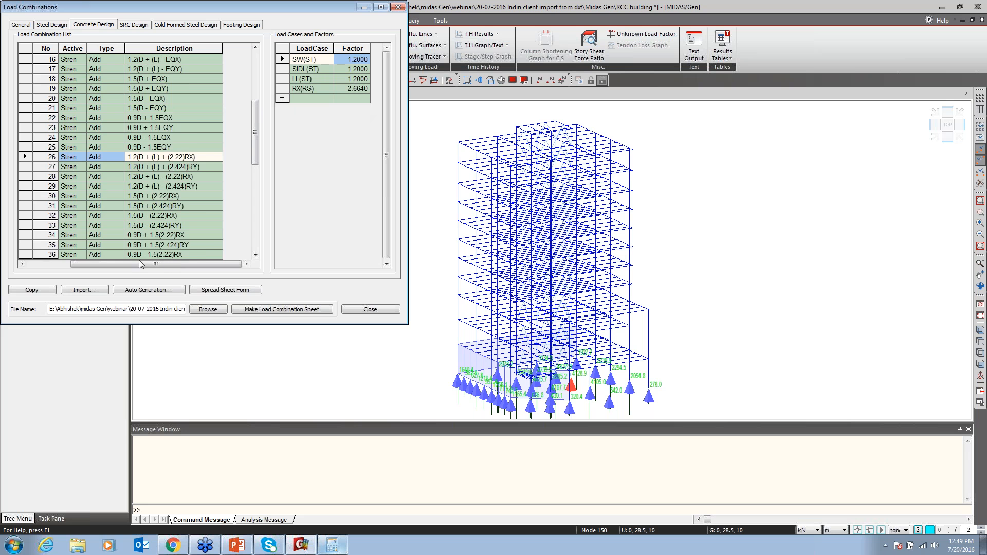
left_click_drag(128, 265, 48, 255)
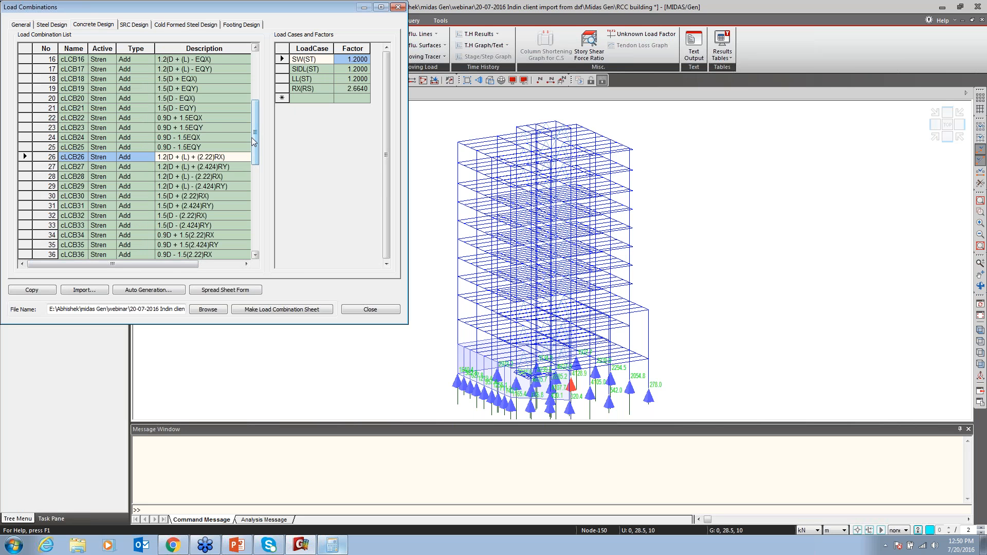
left_click_drag(254, 134, 254, 218)
left_click(93, 168)
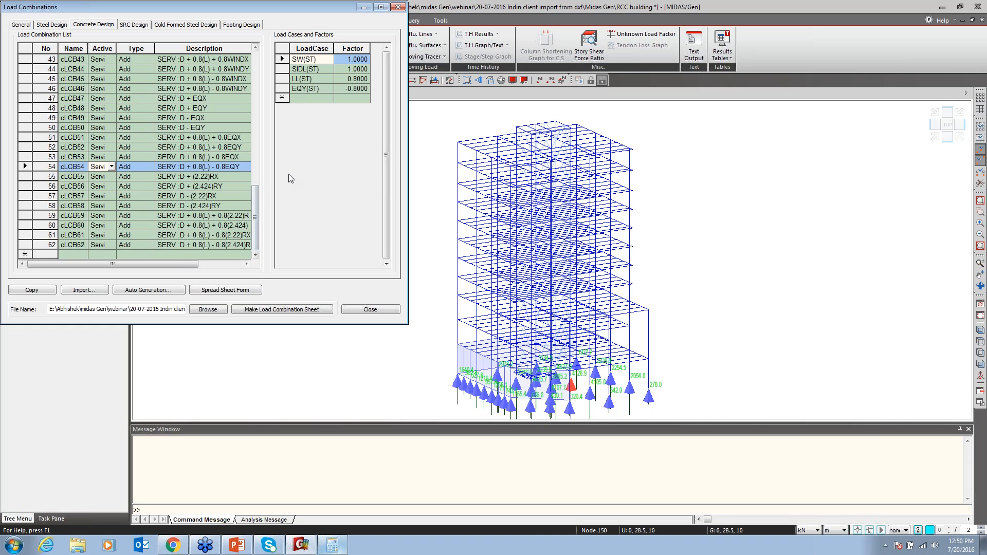
left_click_drag(255, 205, 257, 72)
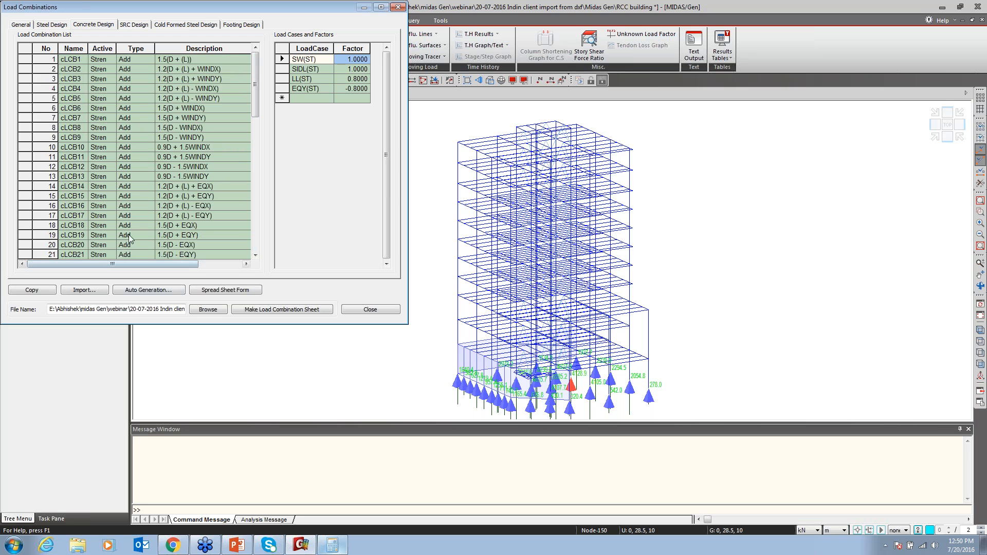
left_click(368, 309)
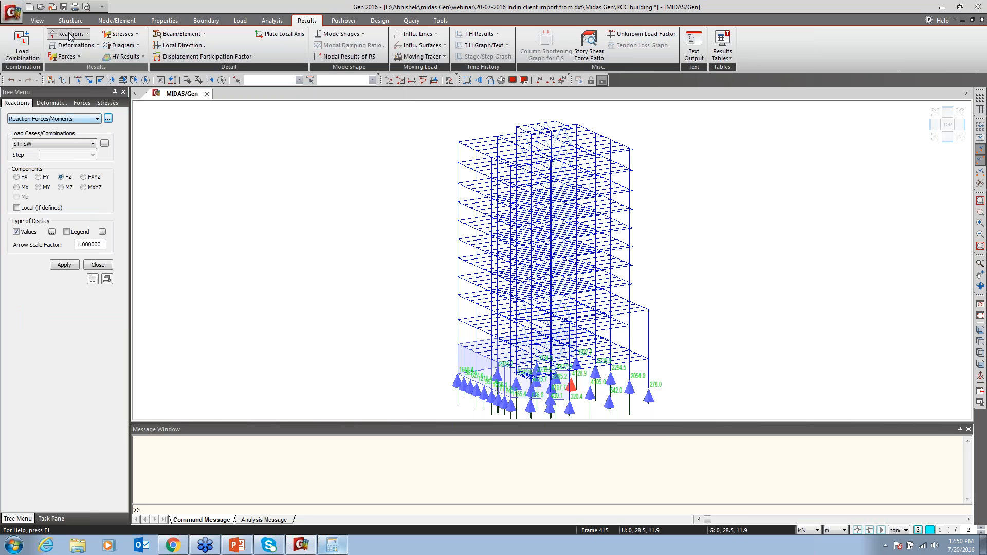
Display the deformed shape for static load case WINDX with the DX component, values and animation enabled.
left_click(93, 47)
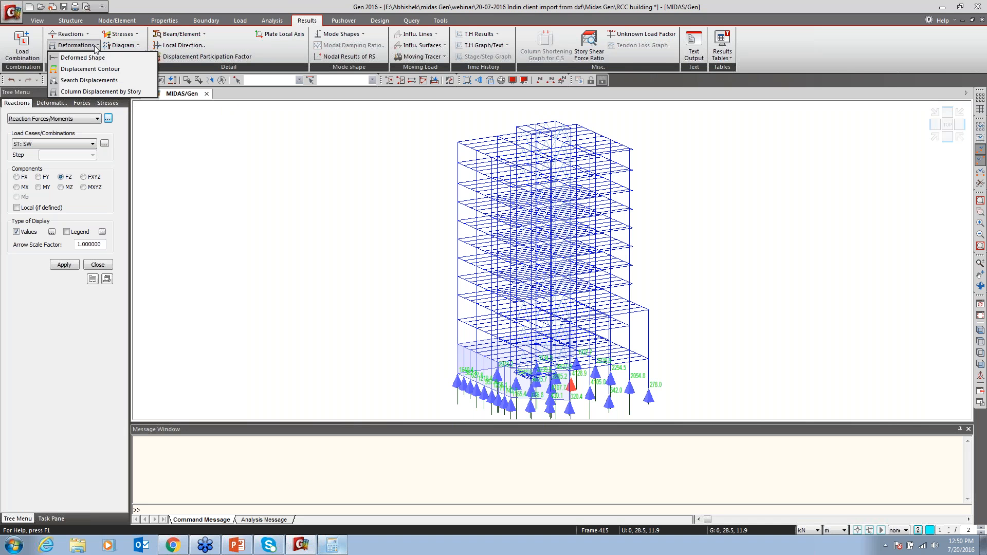
left_click(79, 58)
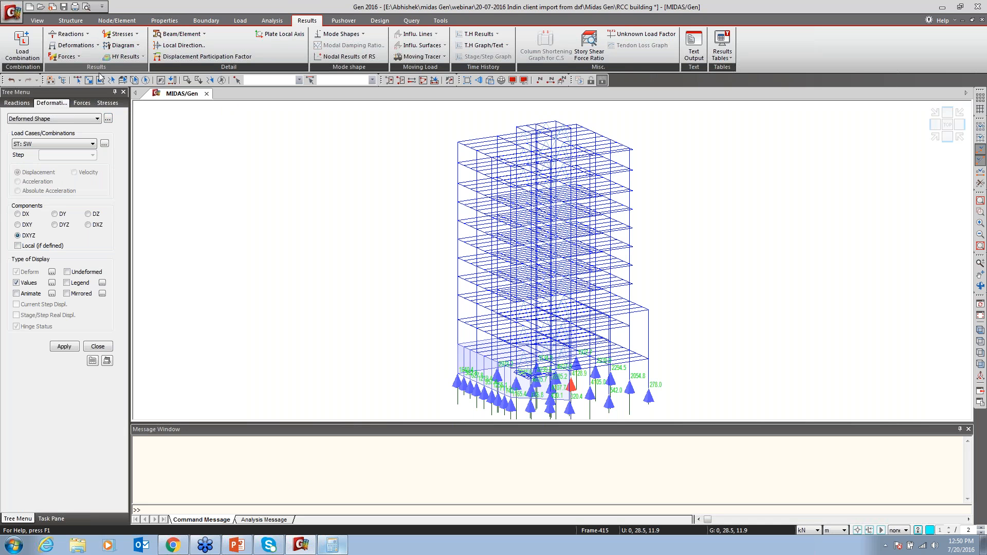
left_click(42, 144)
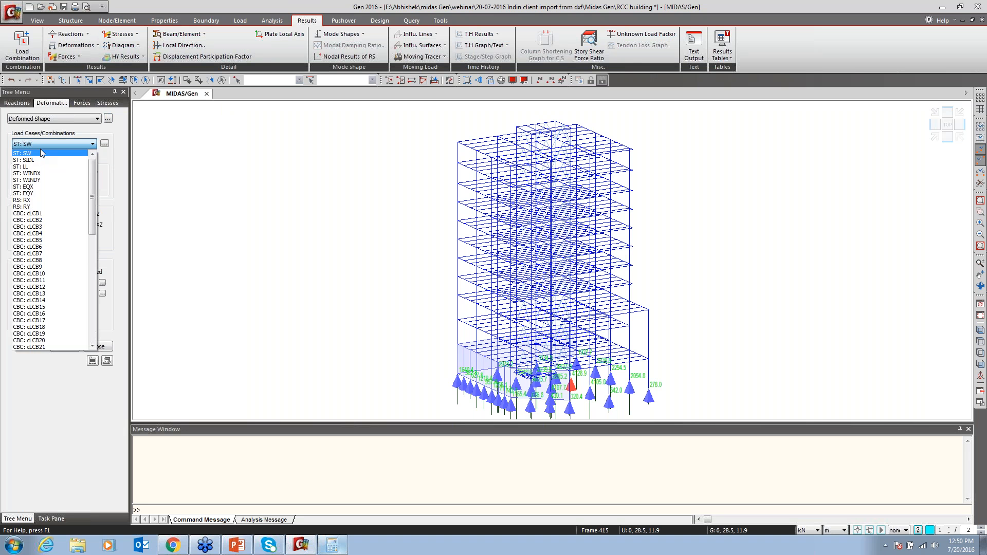
left_click(39, 177)
left_click(22, 215)
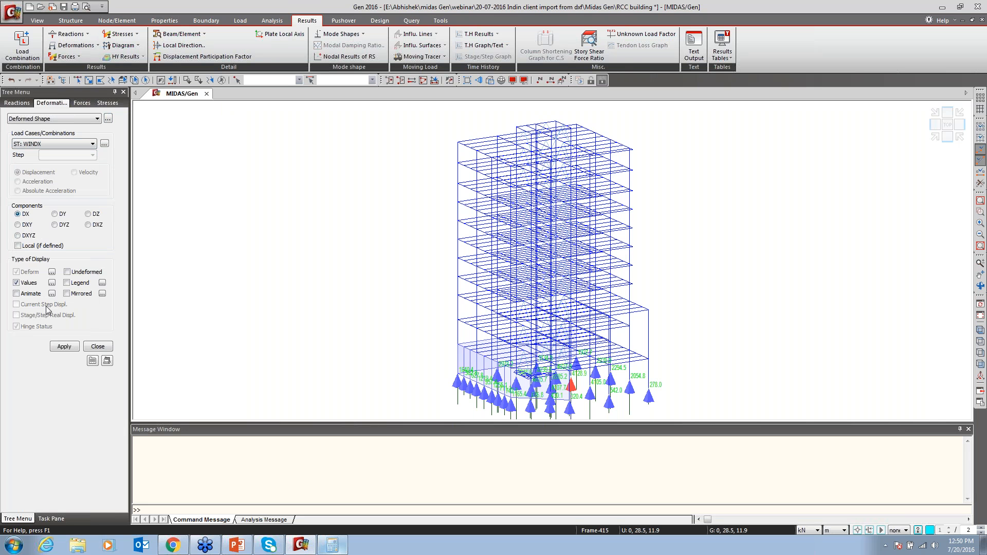
left_click(24, 298)
left_click(64, 346)
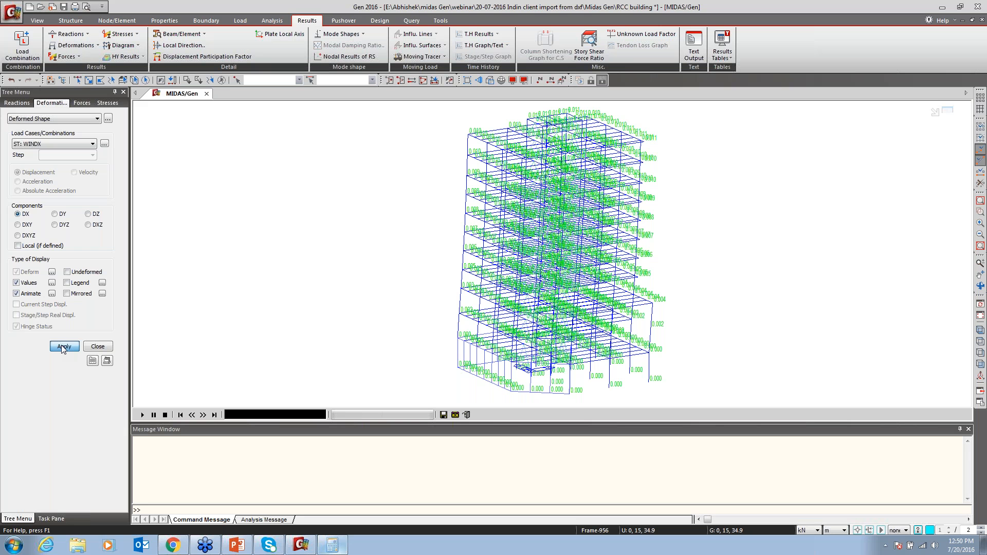
Hide the displacement values and record the WINDX deformed shape animation to play it.
left_click(16, 283)
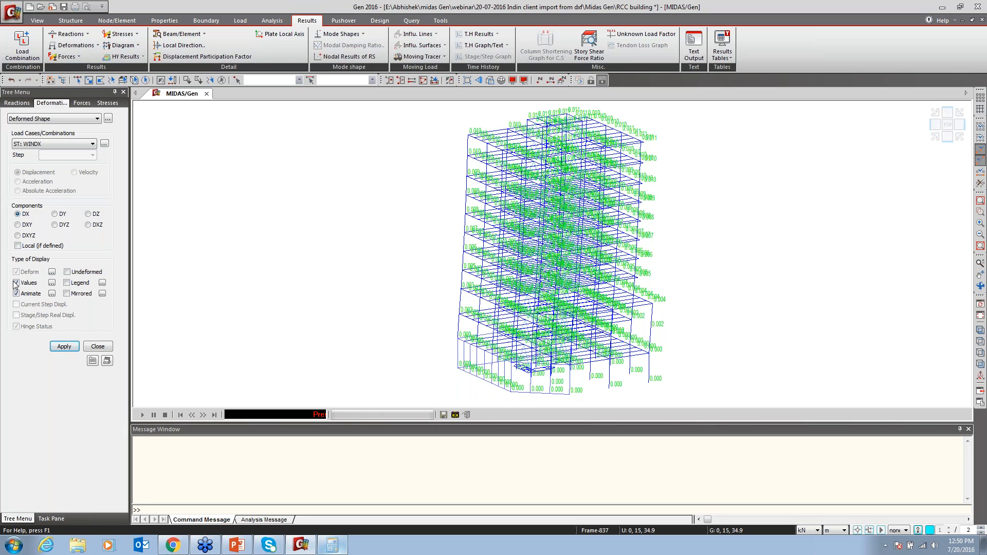
left_click(61, 346)
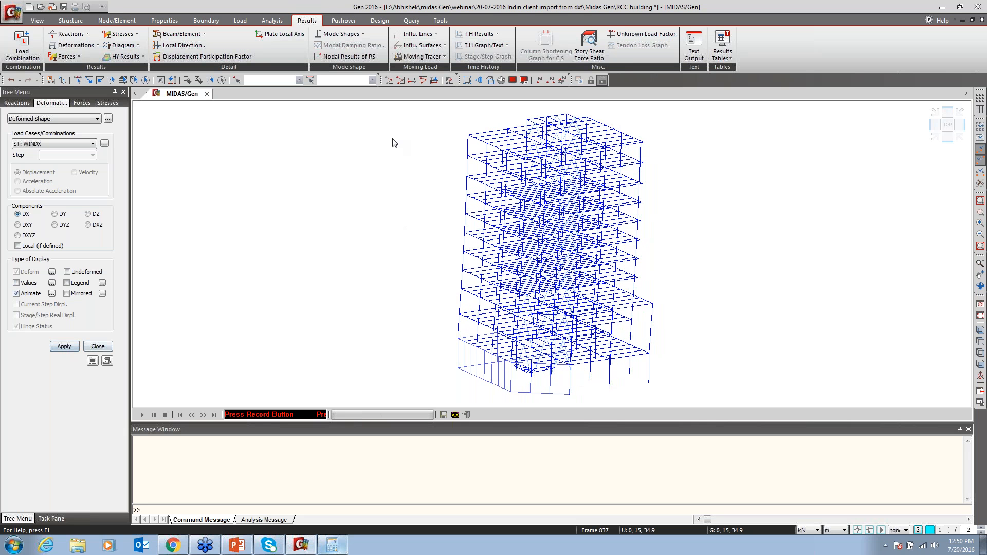
left_click(455, 415)
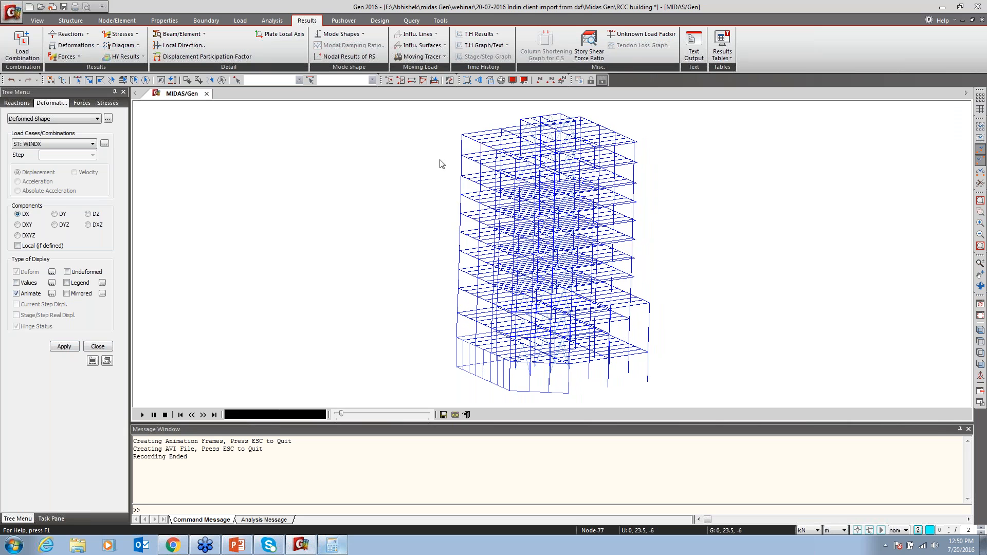
Record and play the deformed shape animation for load case WINDY, and close the deformation results.
left_click(43, 145)
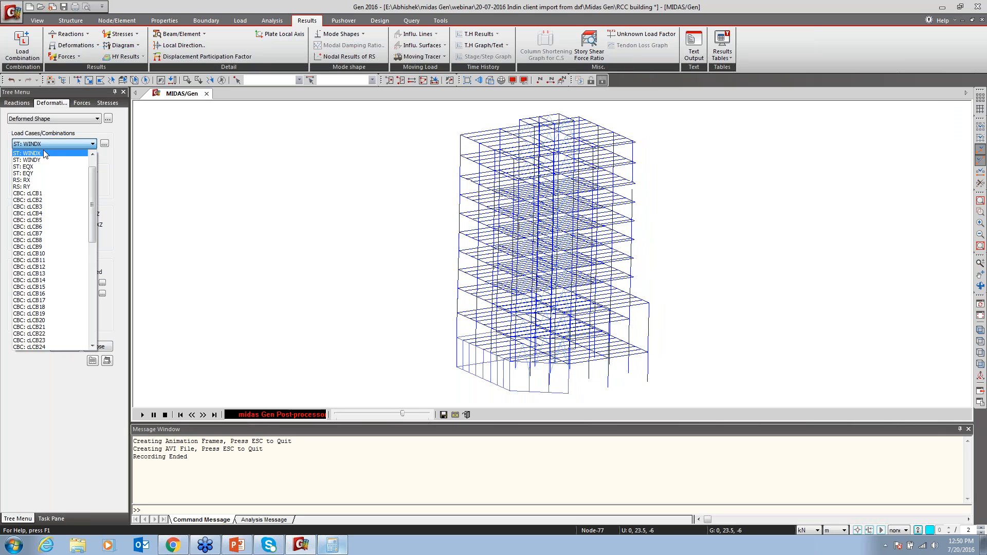
left_click(43, 160)
left_click(64, 347)
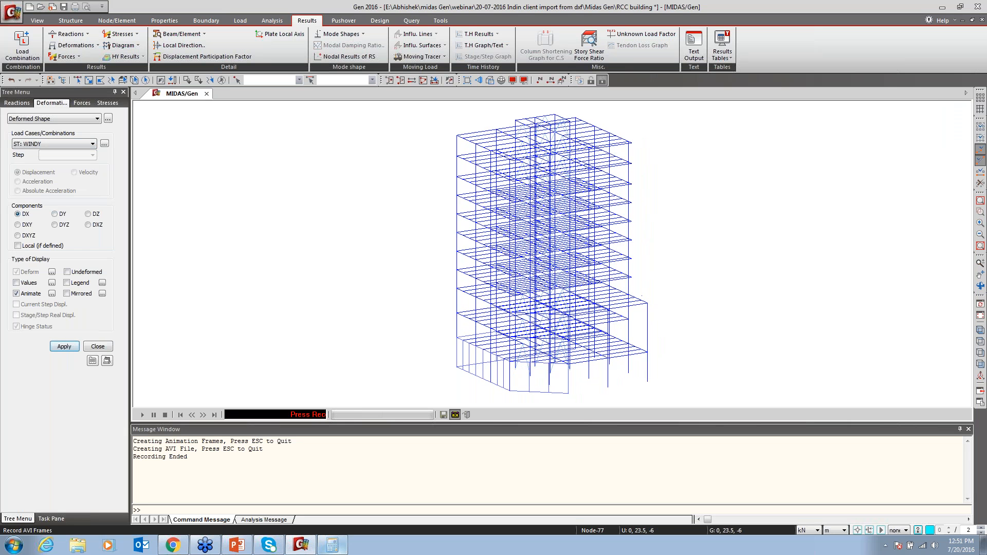
left_click(455, 415)
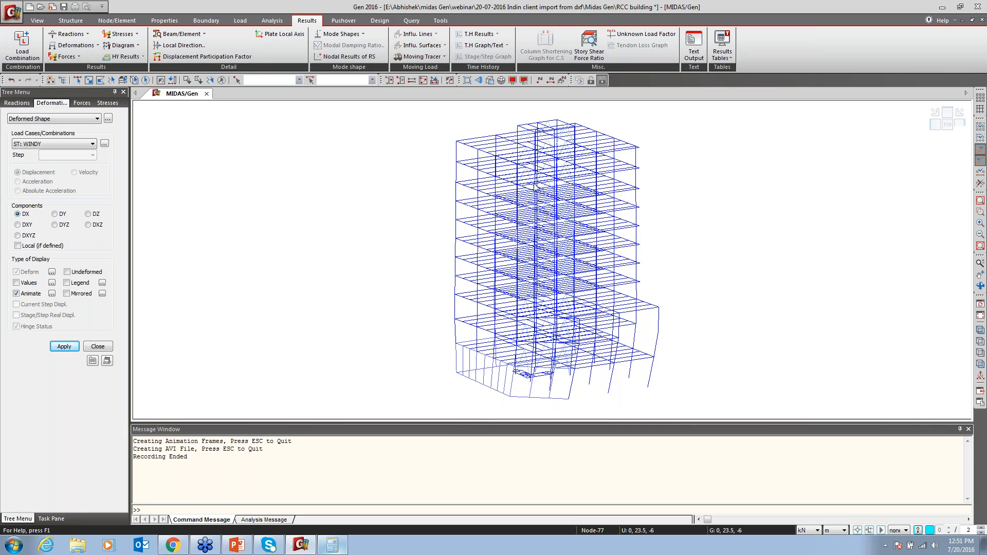
left_click(96, 344)
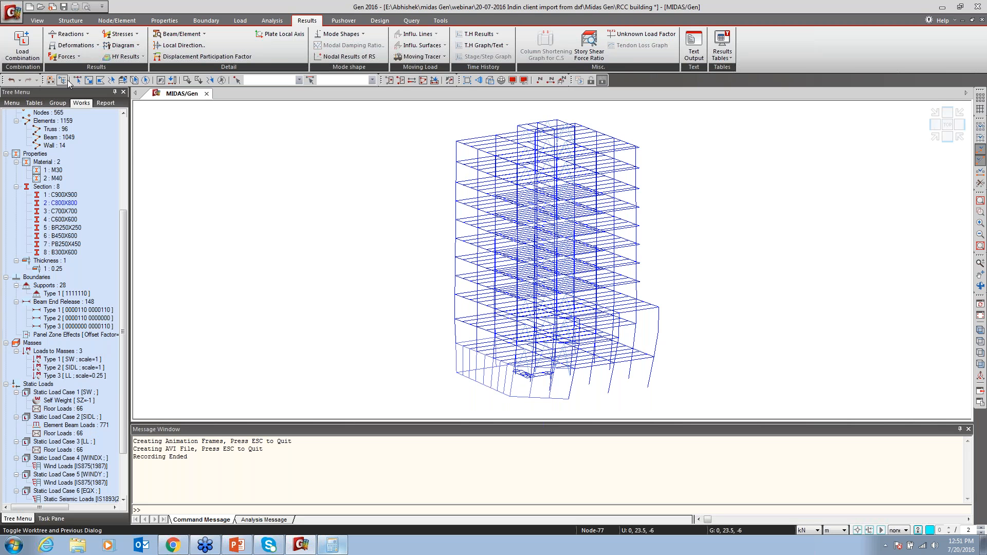
Display the My beam forces/moments contour for combination cLCB2 without values.
left_click(79, 57)
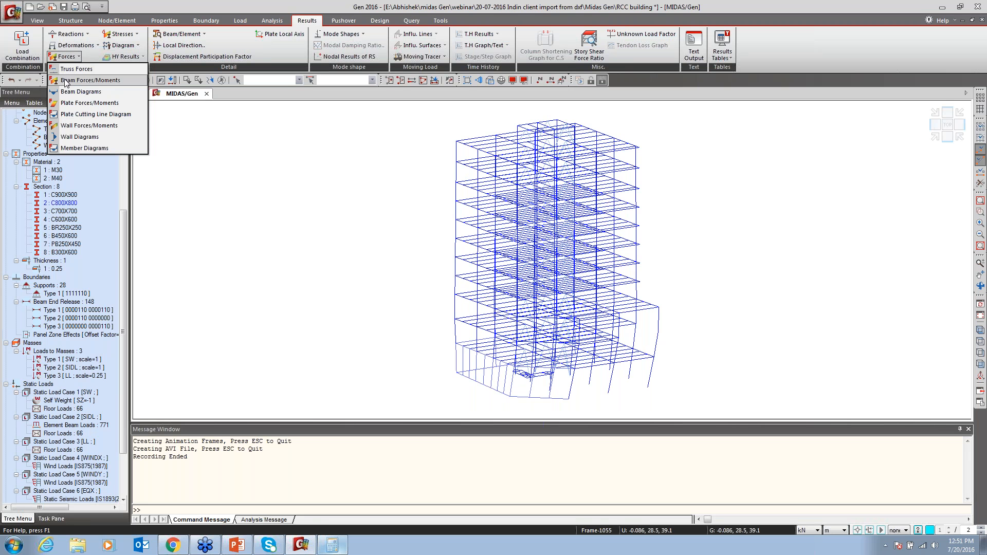
left_click(107, 112)
left_click(44, 143)
left_click(47, 193)
left_click(56, 201)
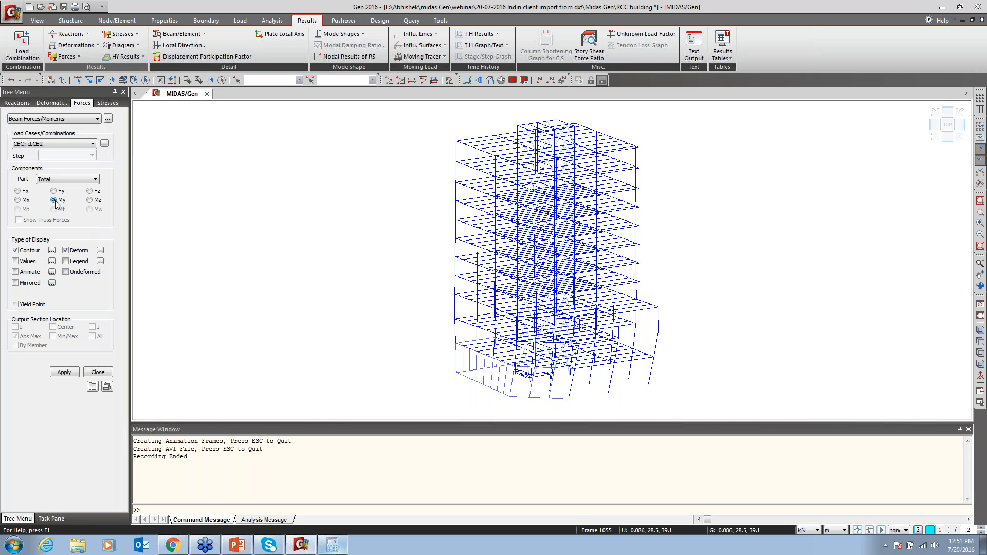
left_click(22, 264)
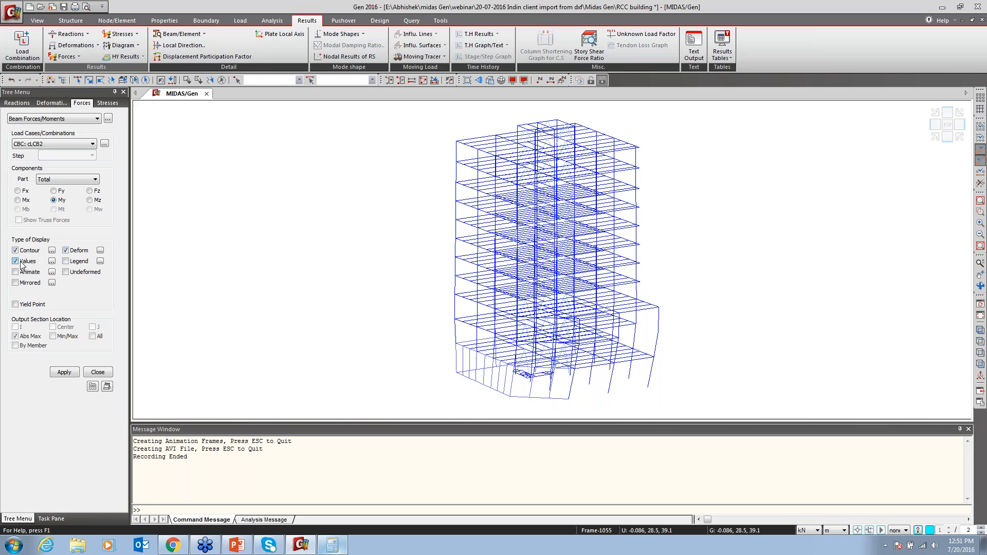
left_click(23, 264)
left_click(64, 371)
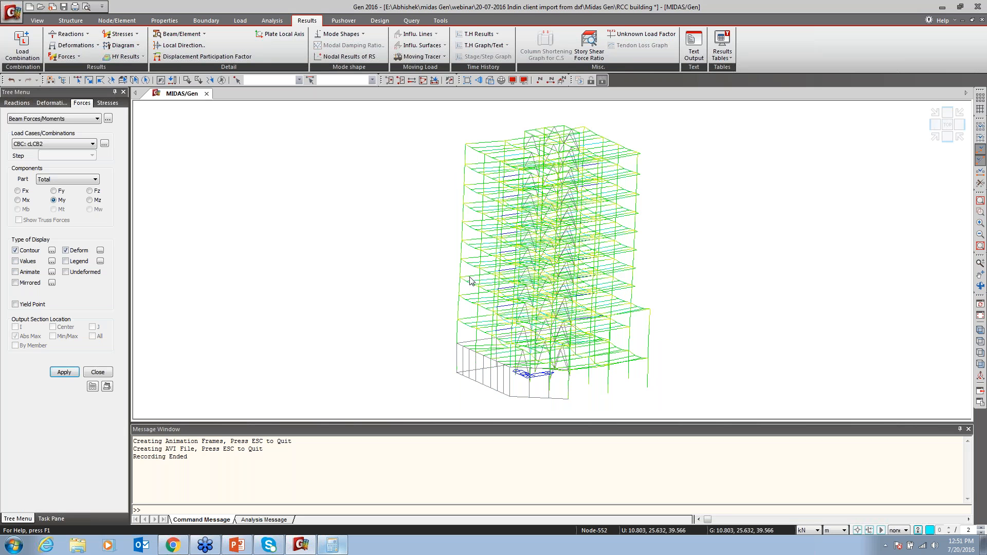
Display the My beam diagrams for combination cLCB2 with line fill, and inspect the upper corner of the building up close.
left_click(79, 54)
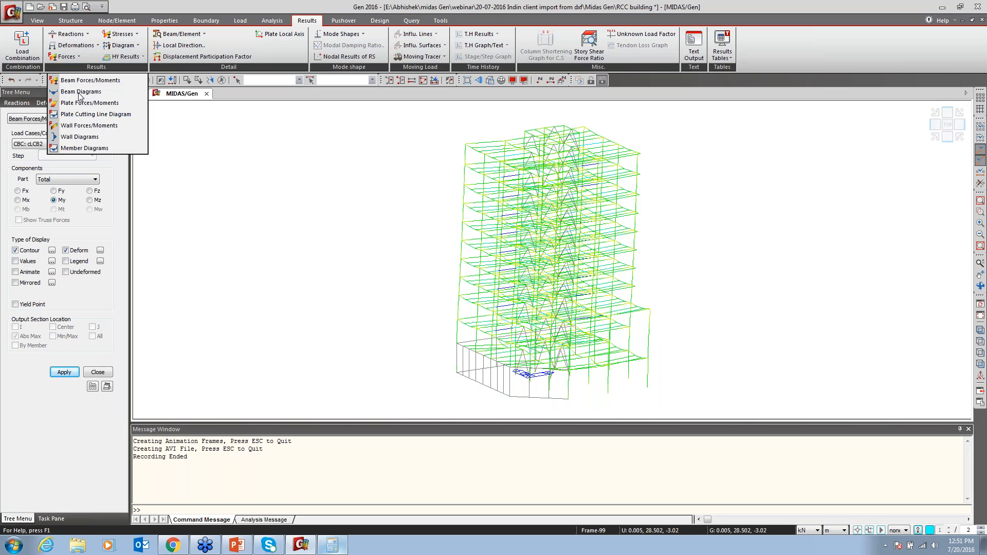
left_click(80, 93)
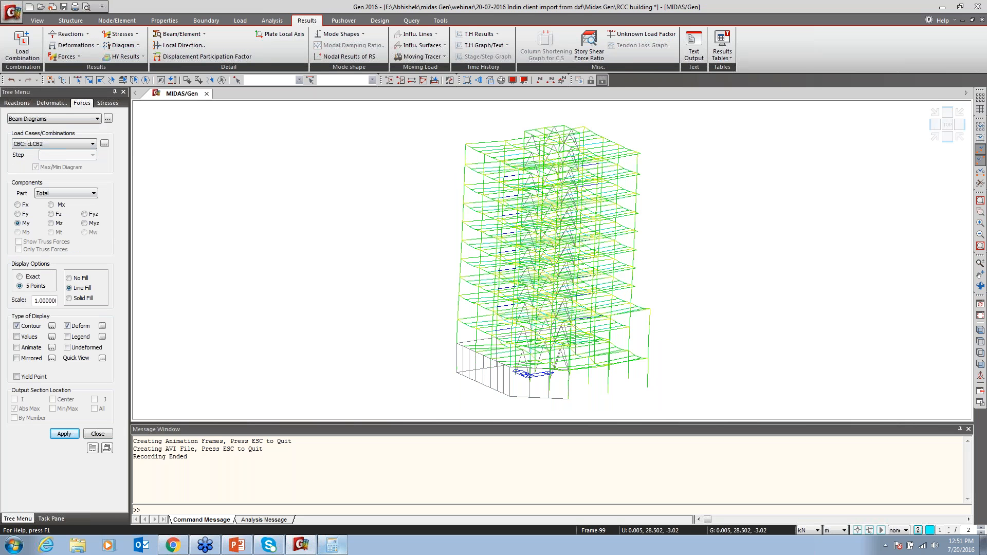
left_click(64, 433)
left_click(981, 211)
left_click_drag(471, 163, 450, 175)
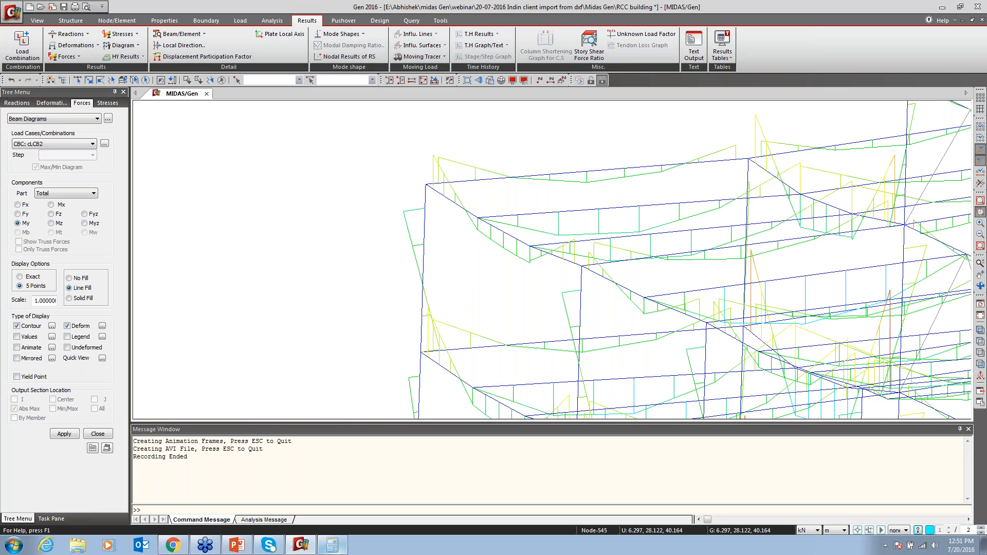
middle_click_drag(586, 171, 451, 165)
Show the values on the My beam diagrams for combination cLCB2 at all output section locations.
left_click(17, 337)
left_click(94, 409)
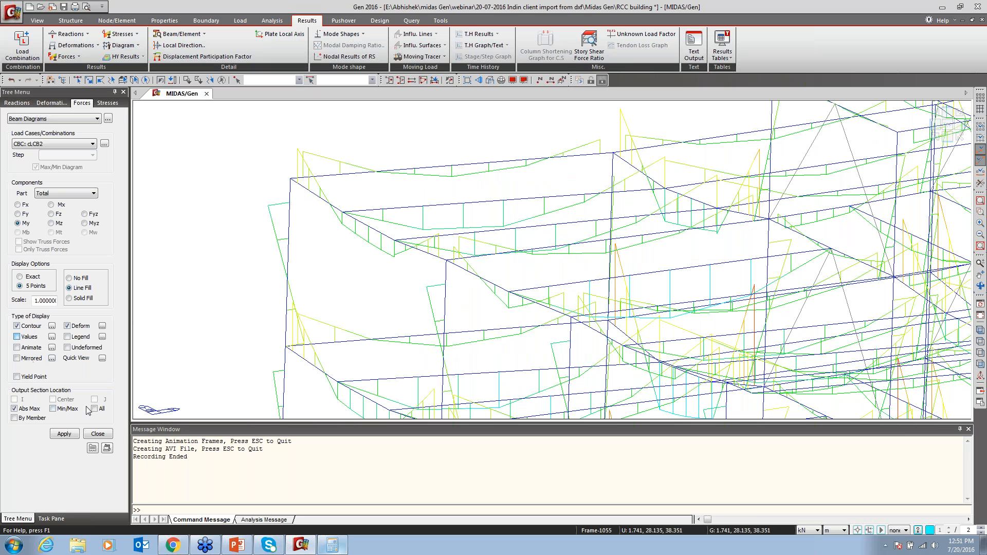
left_click(64, 434)
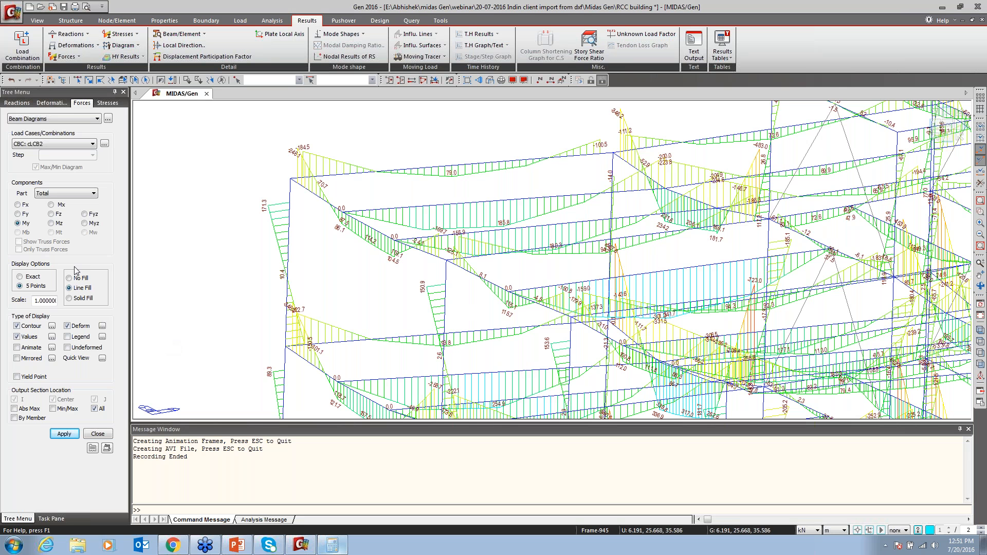
Open the quick view force detail diagram of the top edge beam, element 979, for My under combination cLCB2.
left_click(102, 359)
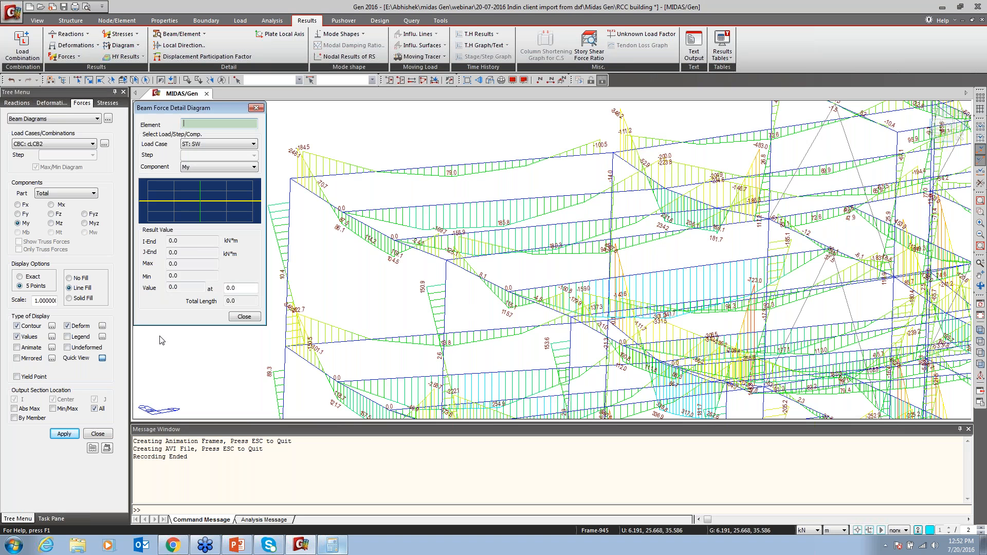
left_click(449, 174)
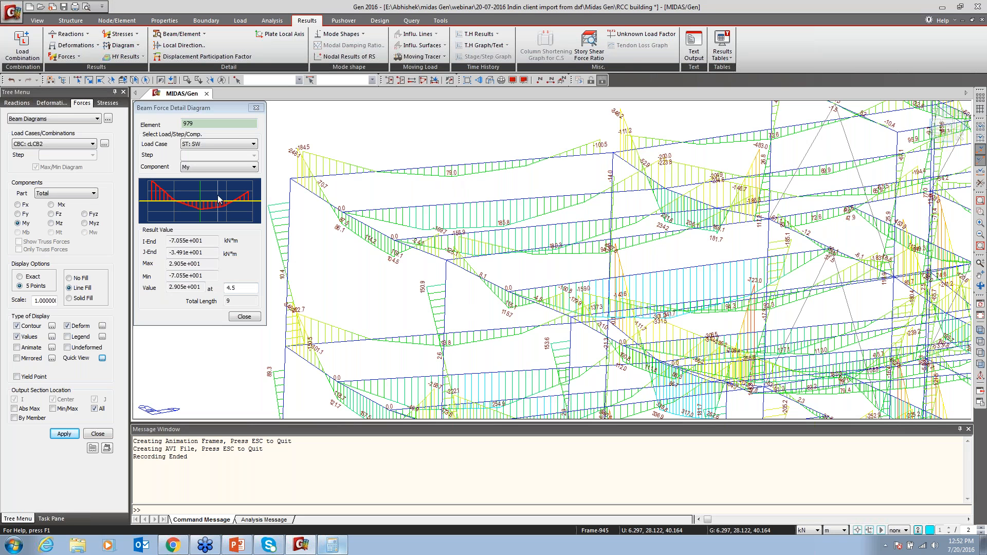
left_click(253, 144)
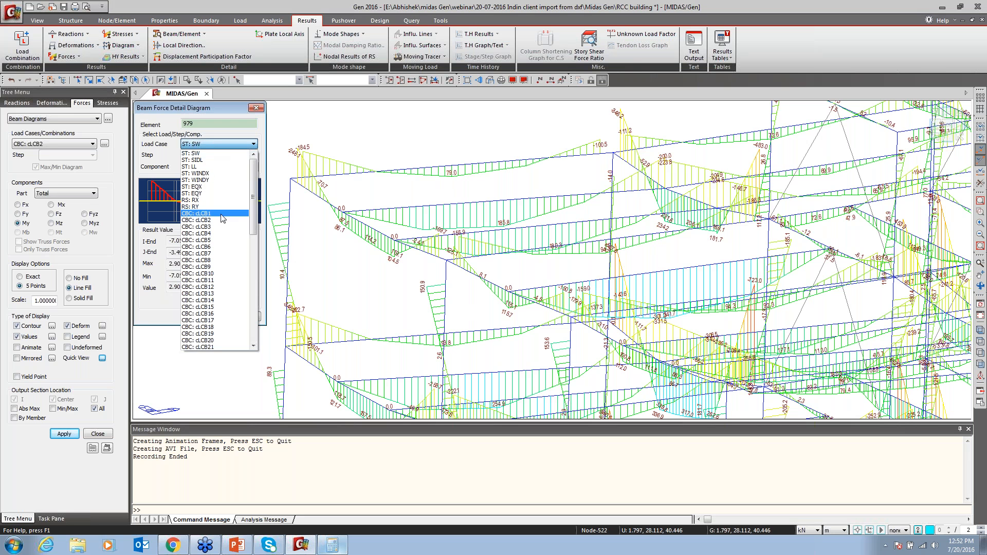
left_click(210, 220)
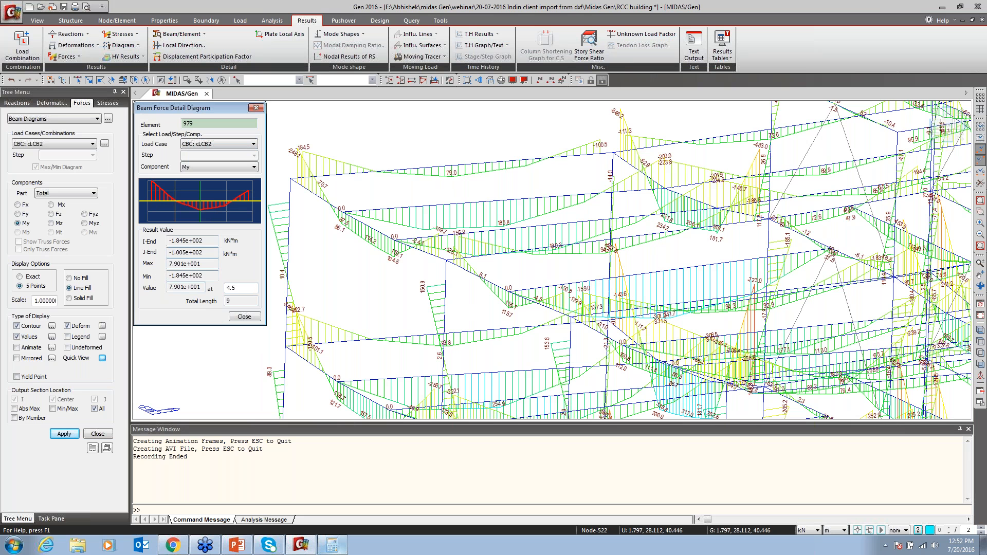
Read the My values at several points along element 979, and close the force detail diagram.
left_click(172, 202)
mouse_move(193, 204)
left_mouse_down()
mouse_move(207, 212)
mouse_move(224, 204)
left_mouse_up()
left_click_drag(203, 287, 169, 288)
left_click(211, 196)
left_click_drag(212, 206, 244, 208)
left_click(155, 210)
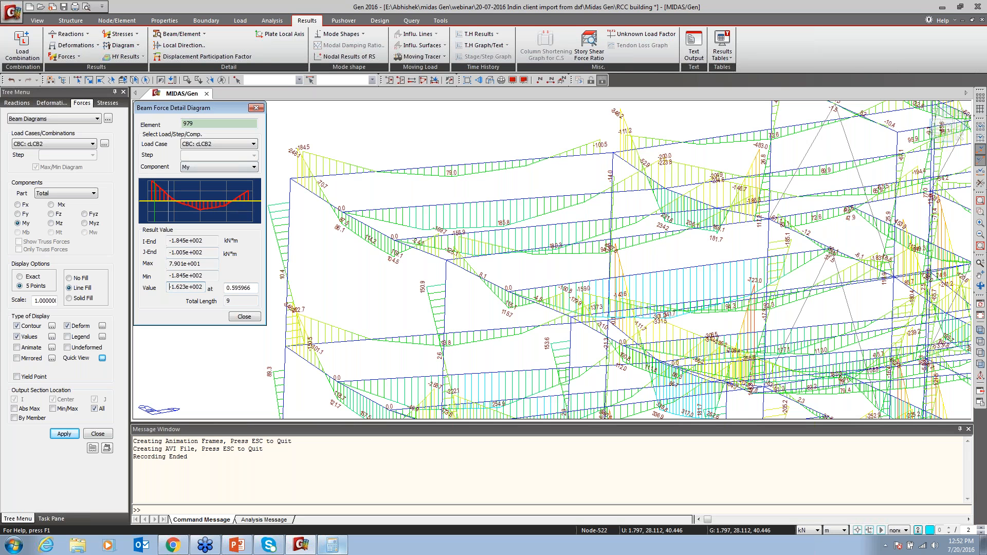
left_click(244, 317)
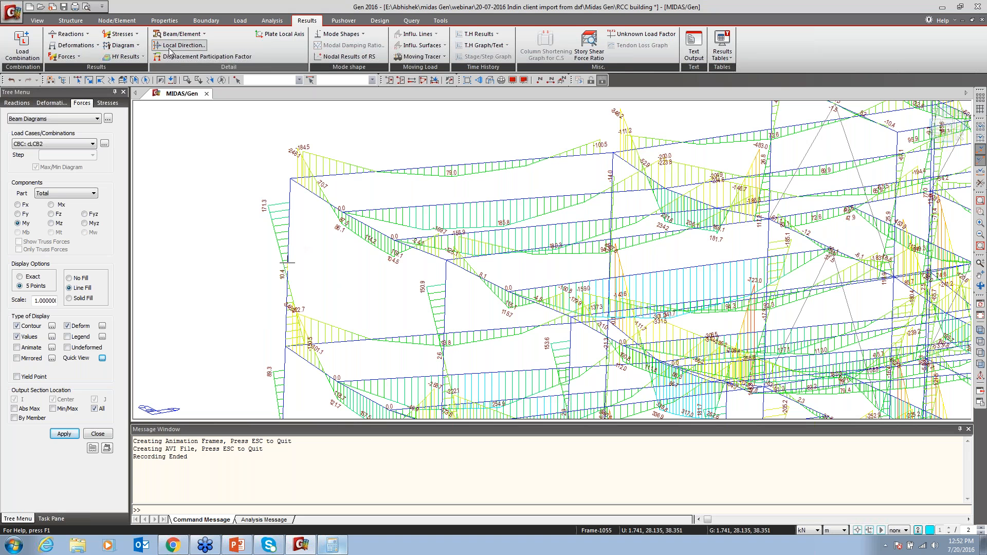
left_click(200, 34)
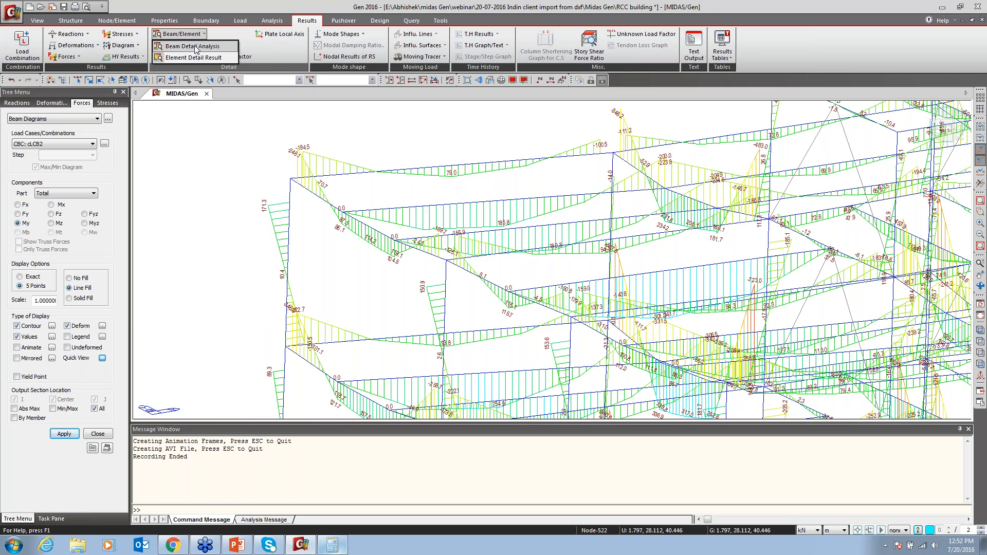
left_click(195, 50)
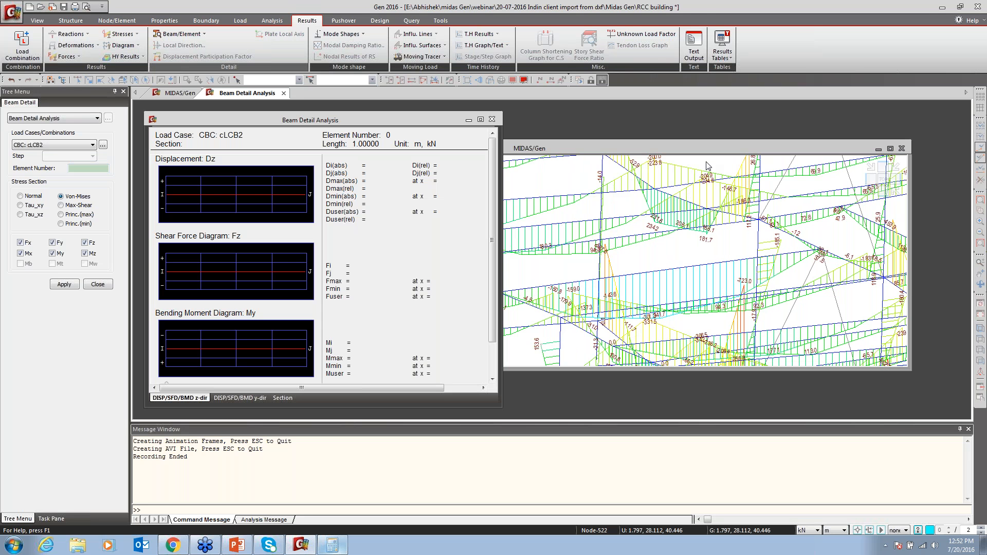
left_click(480, 120)
left_click(179, 92)
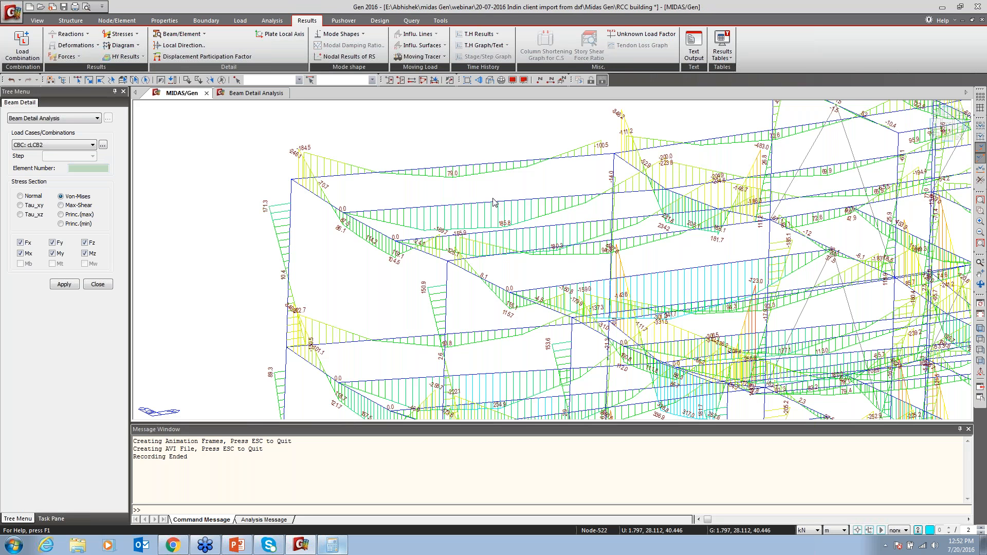
Clear the beam diagrams and run Beam Detail Analysis on the top edge beam, element 979, for combination cLCB2.
left_click(980, 314)
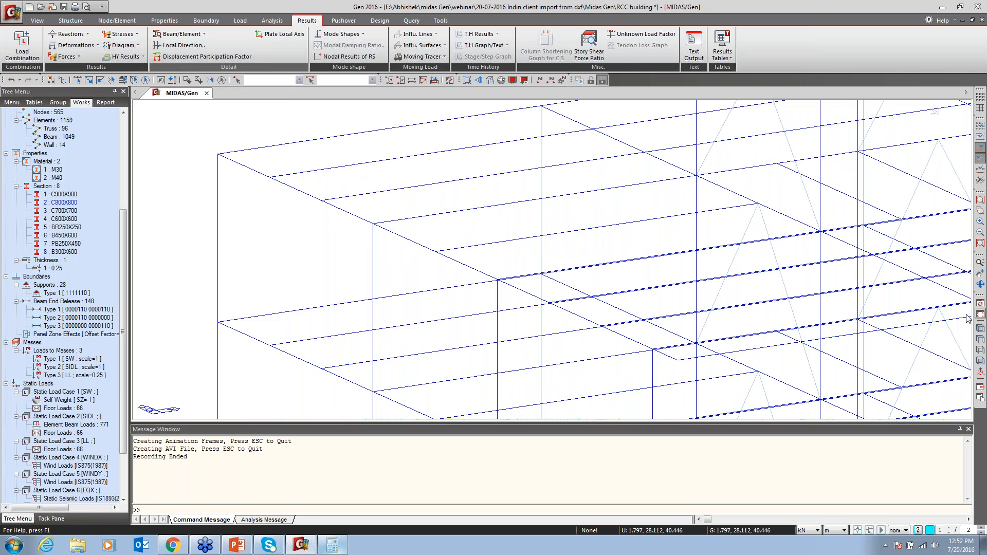
left_click(185, 34)
left_click(221, 44)
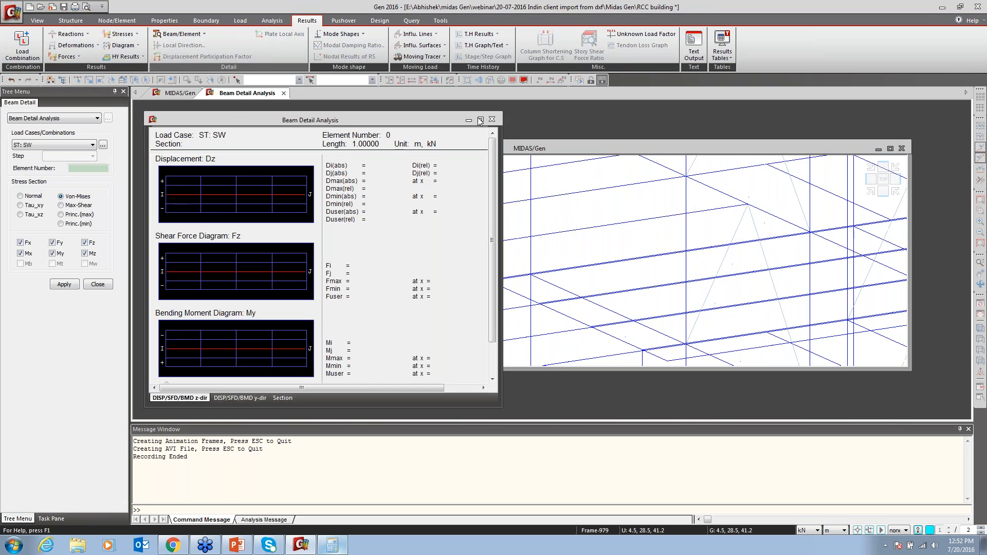
left_click(480, 120)
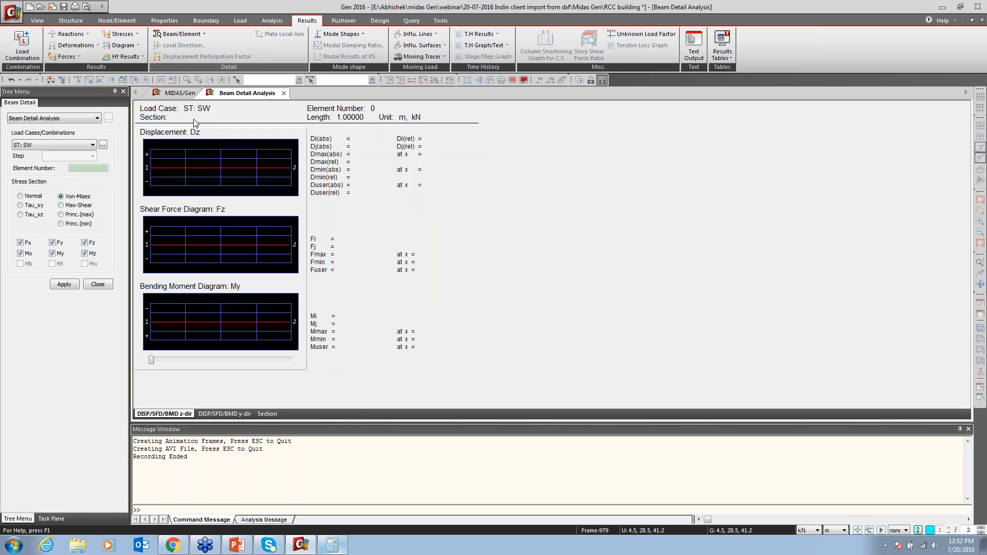
left_click(174, 94)
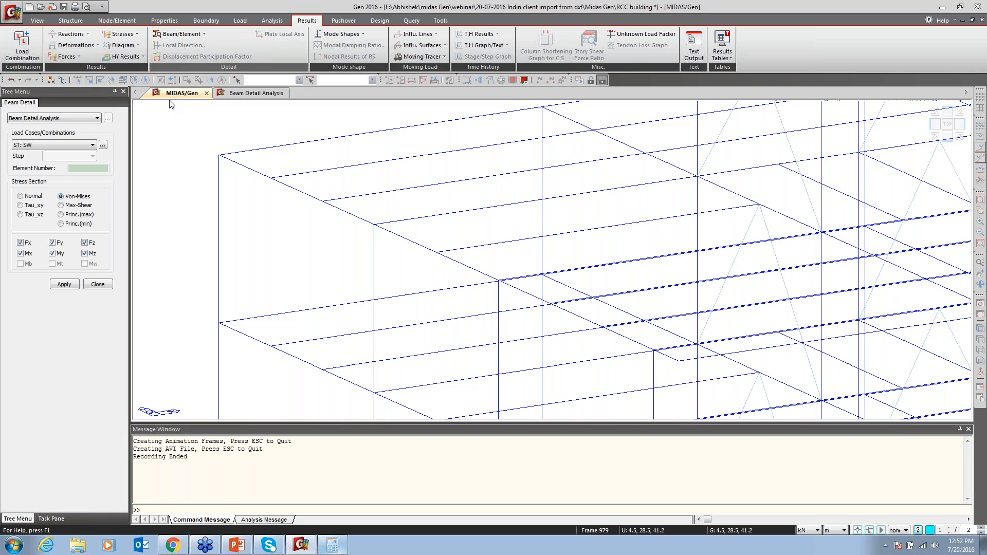
left_click(93, 145)
left_click(31, 218)
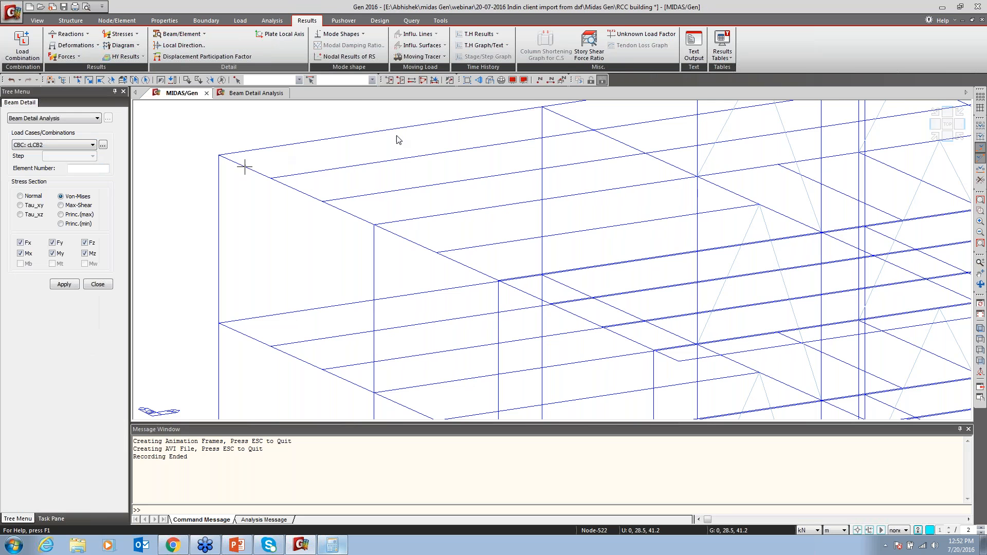
left_click(379, 132)
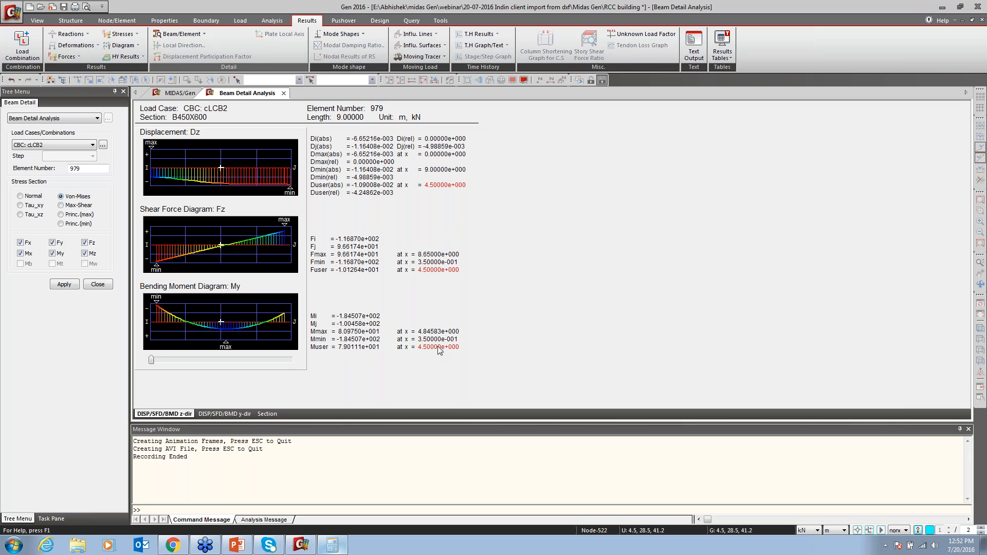
Inspect element 979's shear and moment at several points and its von-Mises cross-section stresses, and close the detail analysis.
double_click(438, 269)
double_click(441, 183)
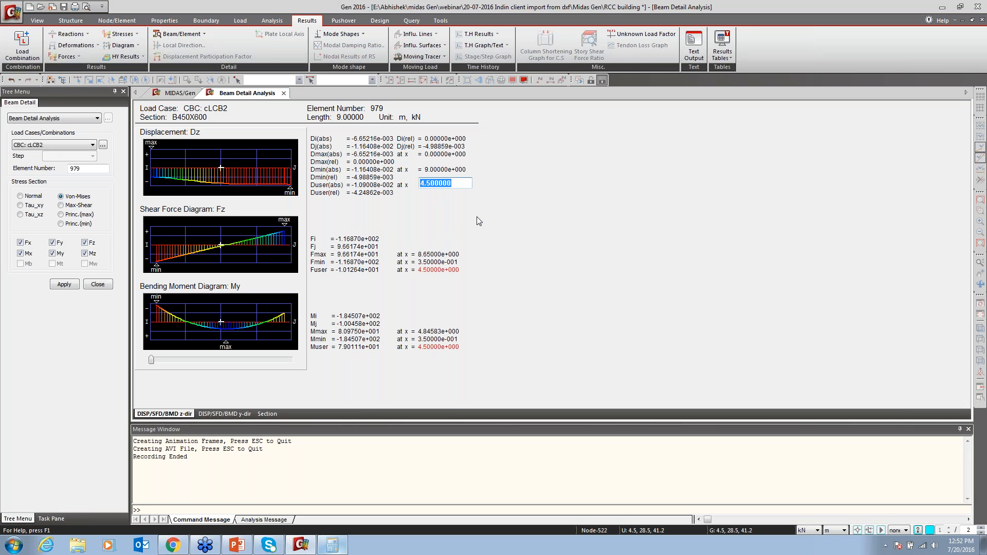
left_click(266, 245)
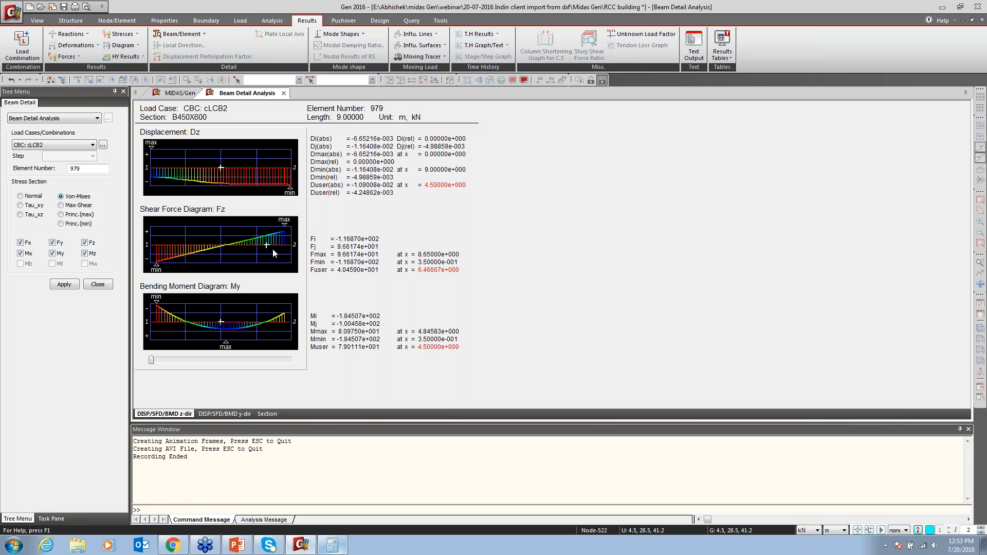
left_click(173, 245)
left_click(269, 333)
left_click(278, 330)
left_click(268, 415)
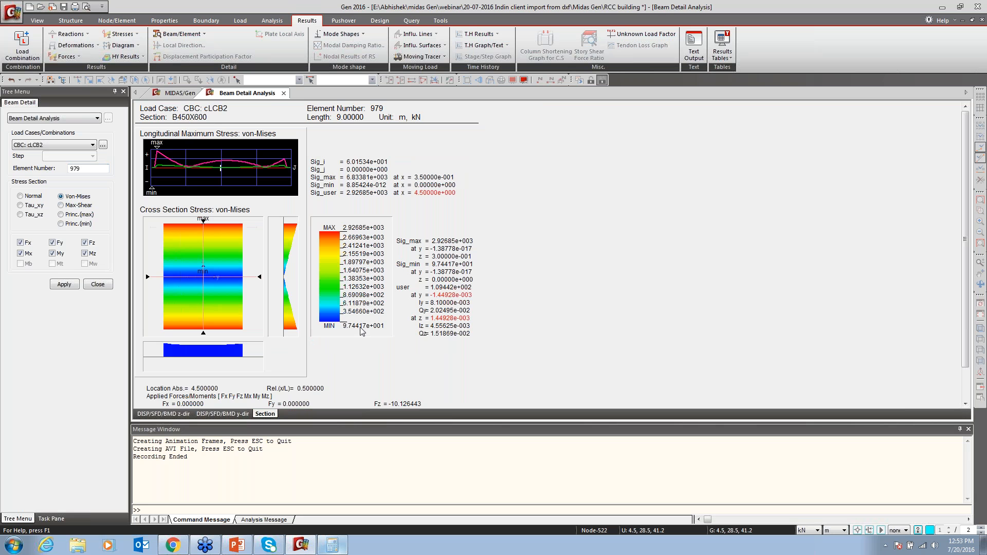
left_click(283, 93)
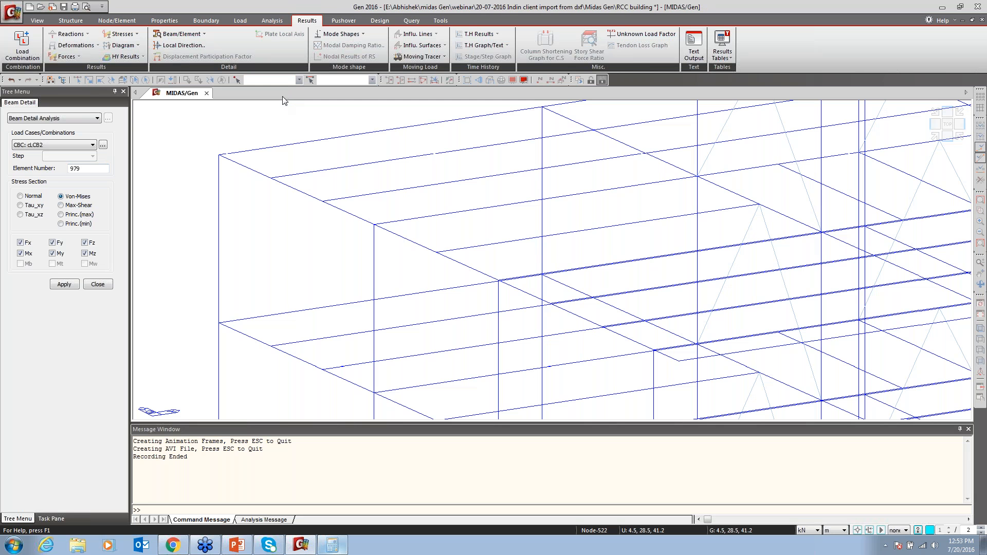
Display the My wall diagrams for combination cLCB2 as a line-only contour, and inspect the basement walls up close.
left_click(78, 56)
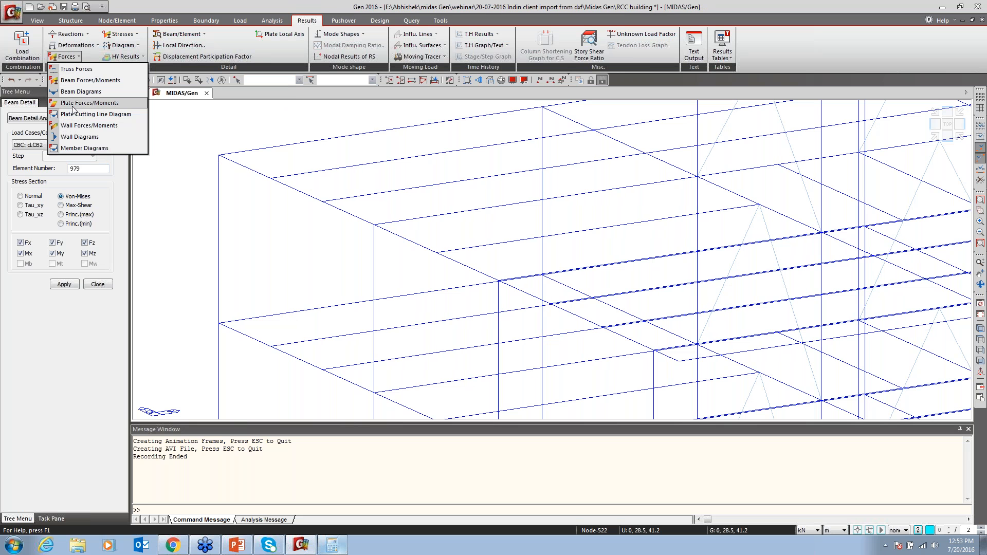
left_click(78, 138)
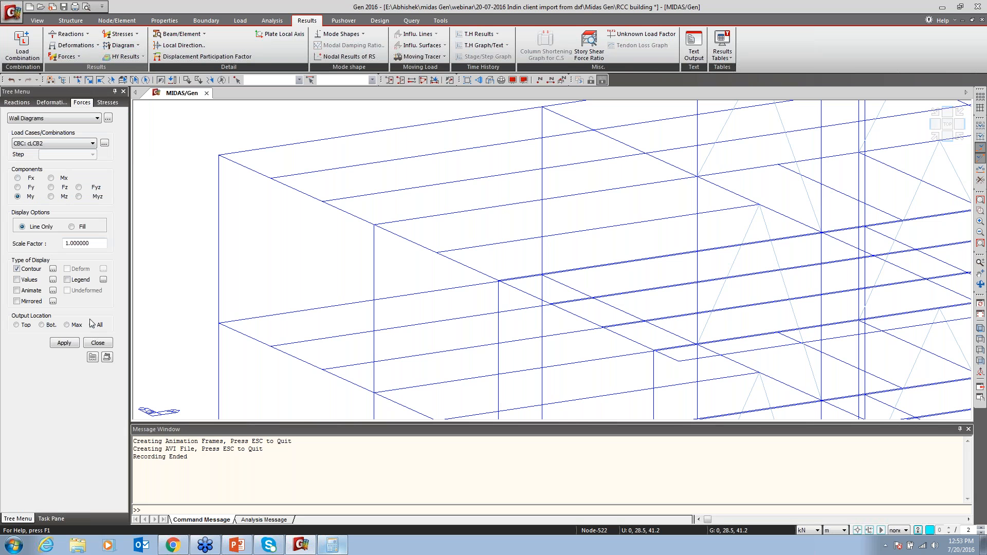
left_click(72, 343)
left_click(62, 343)
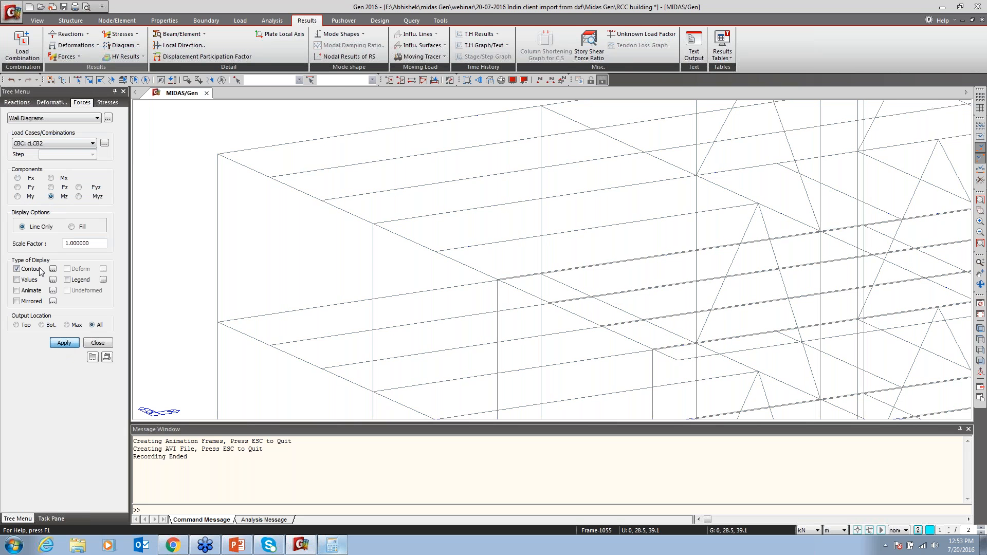
left_click(17, 197)
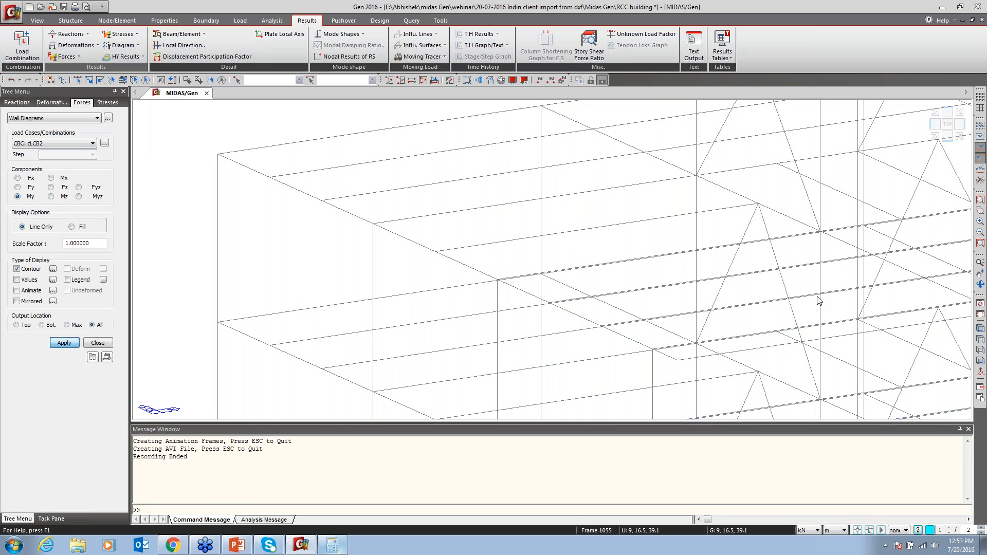
left_click(980, 201)
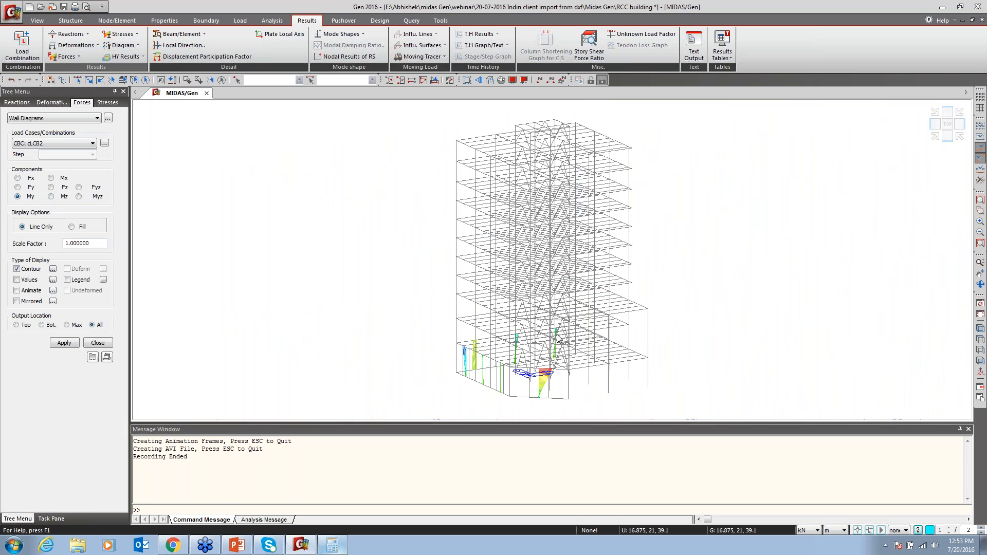
middle_click_drag(403, 346, 344, 324)
left_click(981, 211)
left_click_drag(468, 329, 436, 370)
middle_click_drag(434, 225, 157, 223)
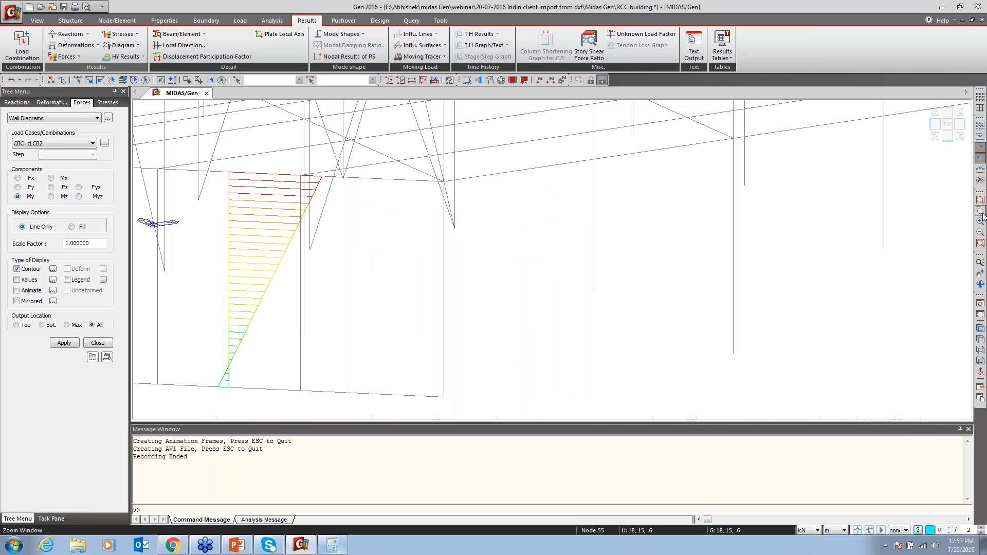
Show the values on the My wall diagrams, inspect the basement wall, and restore the building's initial view.
left_click(17, 280)
left_click(64, 342)
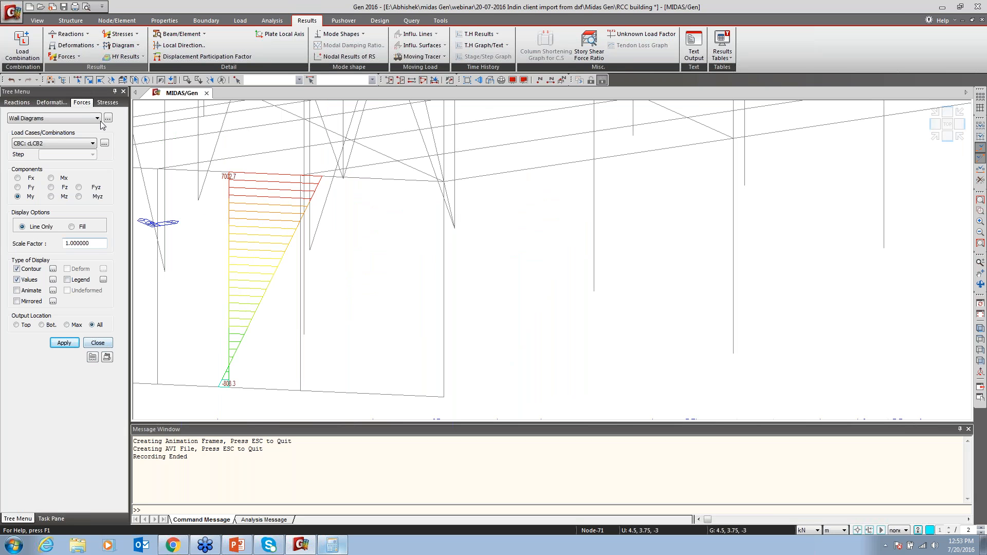
middle_click_drag(344, 260, 379, 274)
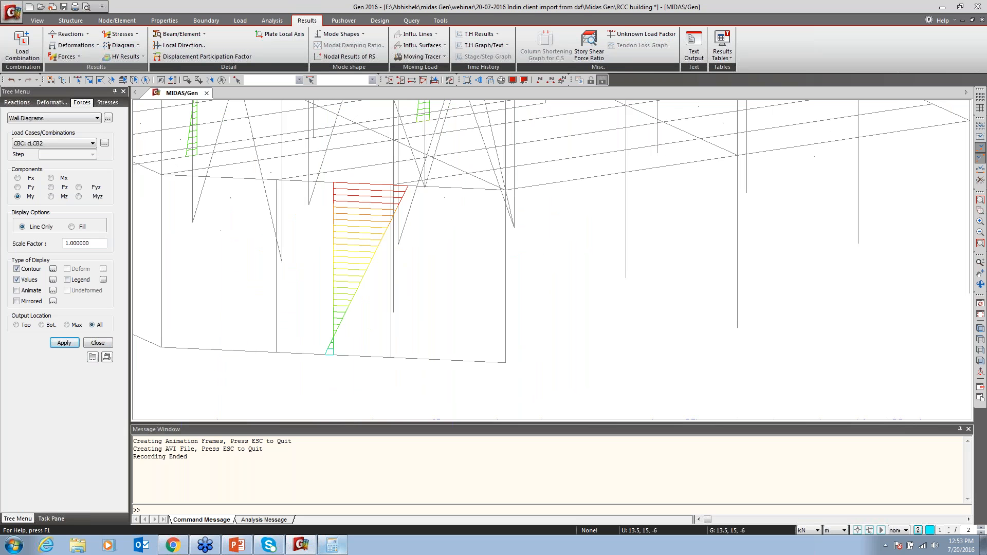
left_click(101, 343)
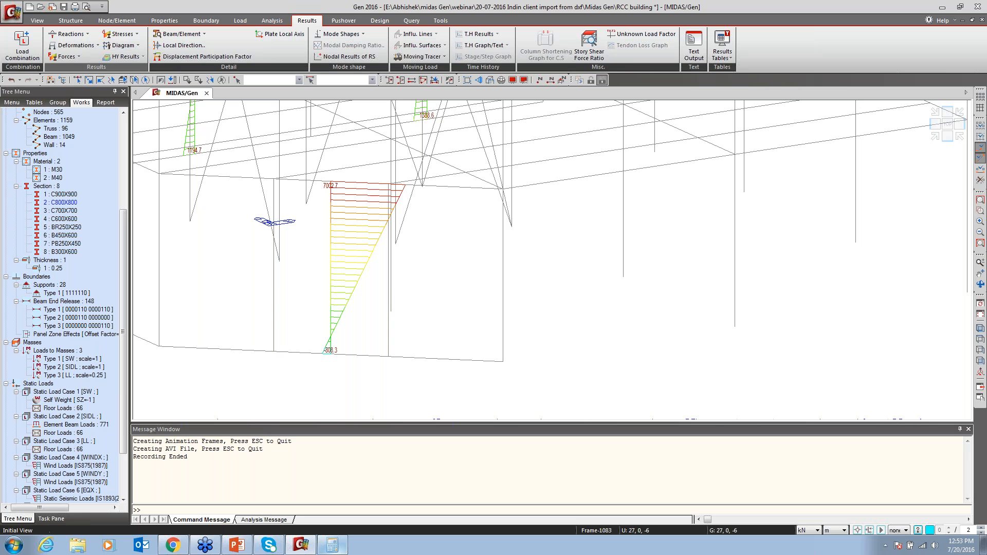
left_click(981, 308)
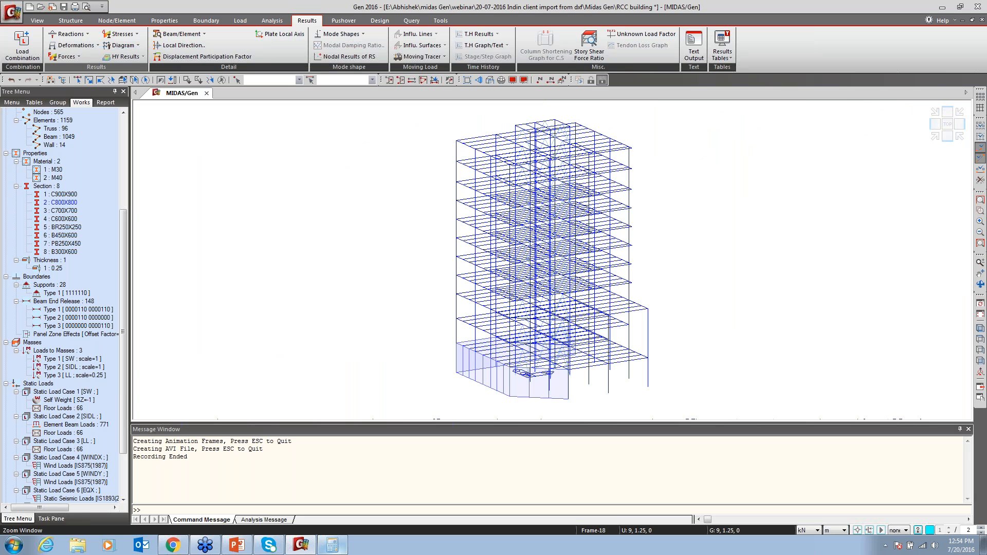
Open the eigenvalue results table for the vibration mode shapes and examine the periods of modes 1 to 3.
left_click(362, 35)
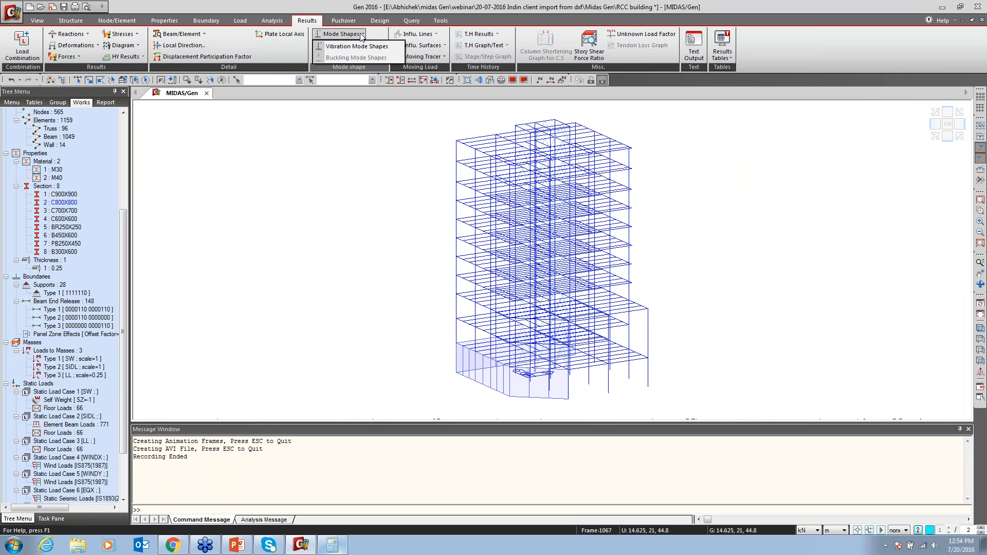
left_click(339, 46)
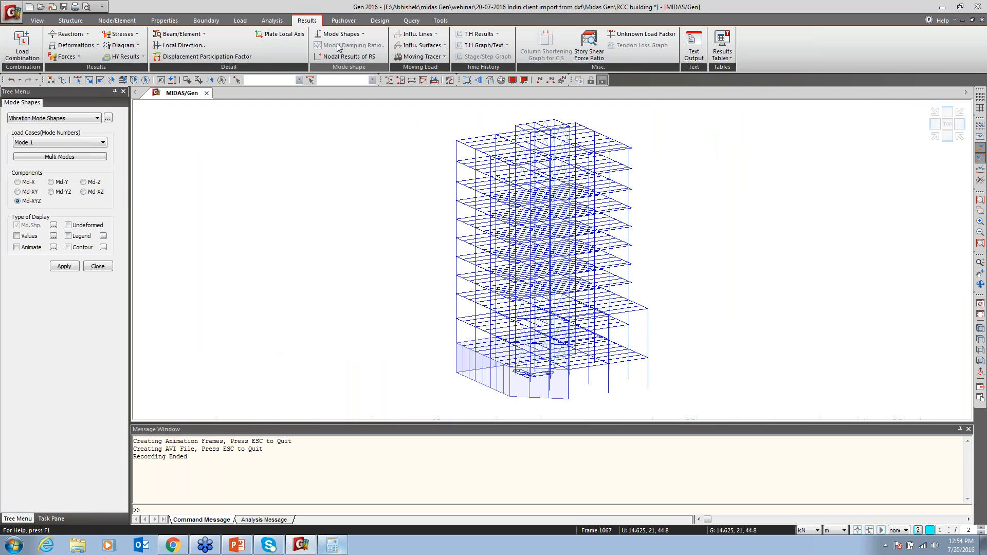
left_click(107, 119)
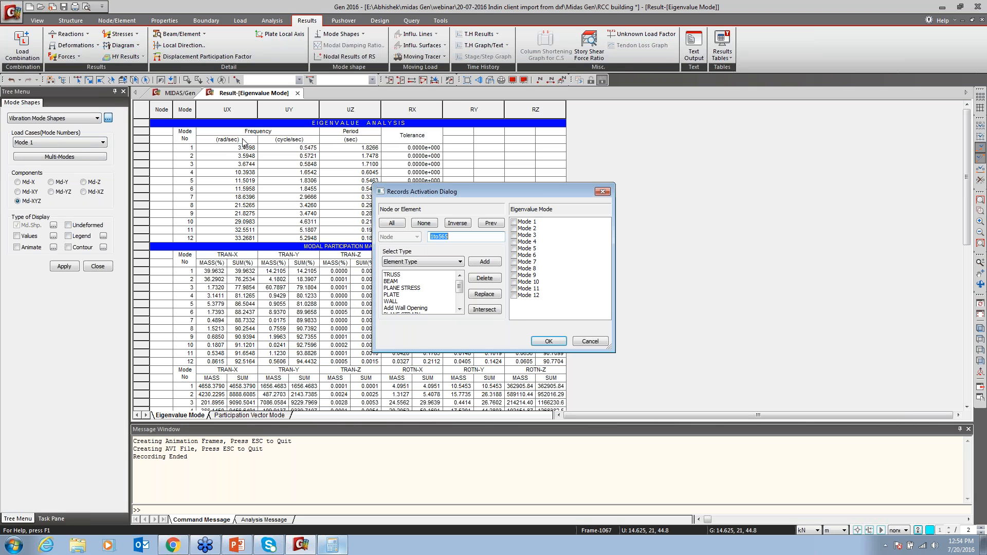
key("Return")
left_click_drag(365, 151, 363, 165)
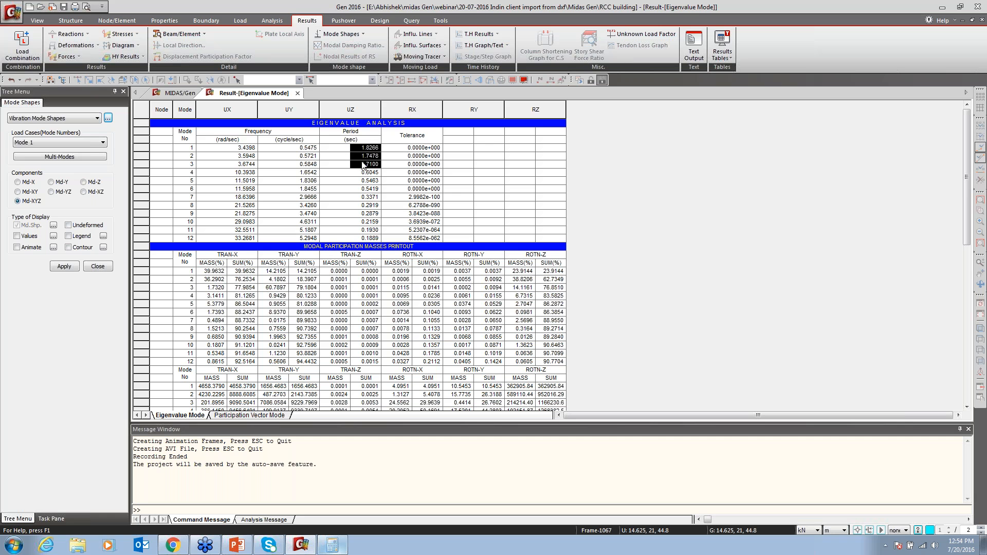
Examine the cumulative X and Y modal participation masses up to mode 8, and close the eigenvalue results table.
left_click(368, 152)
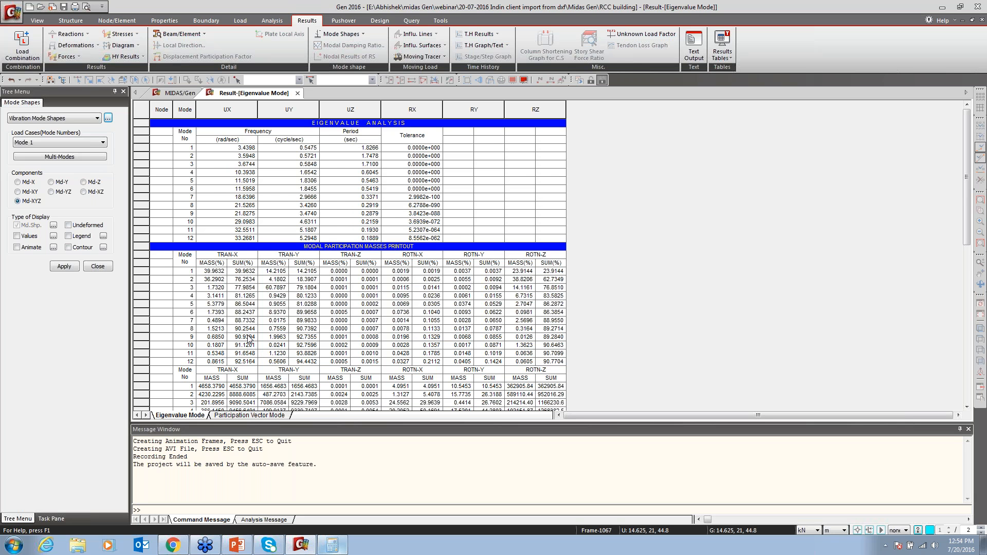
left_click_drag(243, 263, 252, 332)
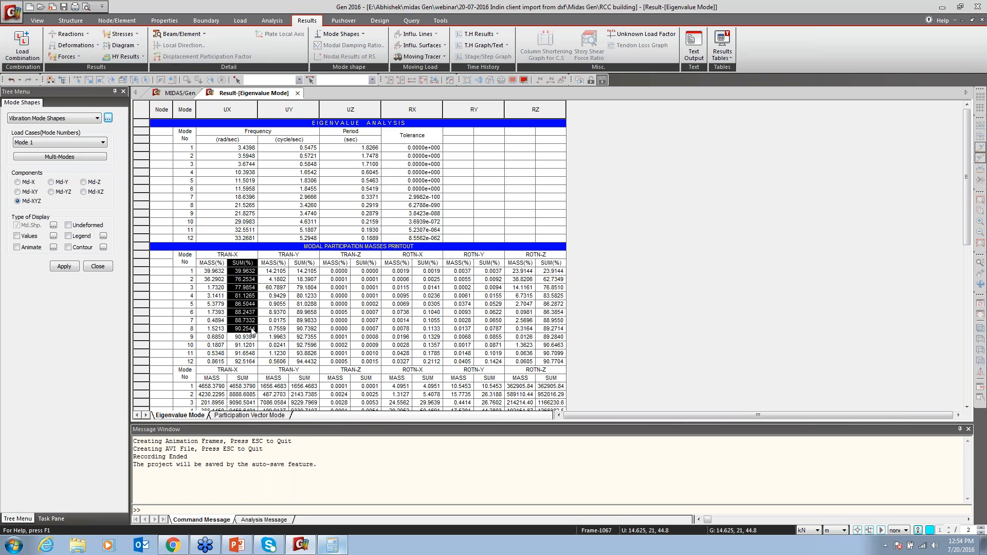
left_click(251, 331)
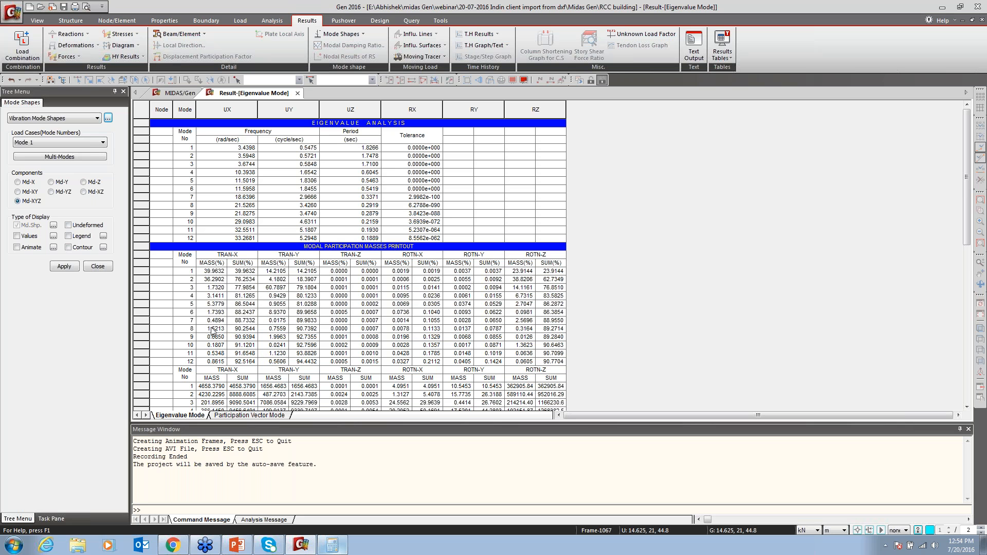
left_click_drag(190, 329, 252, 329)
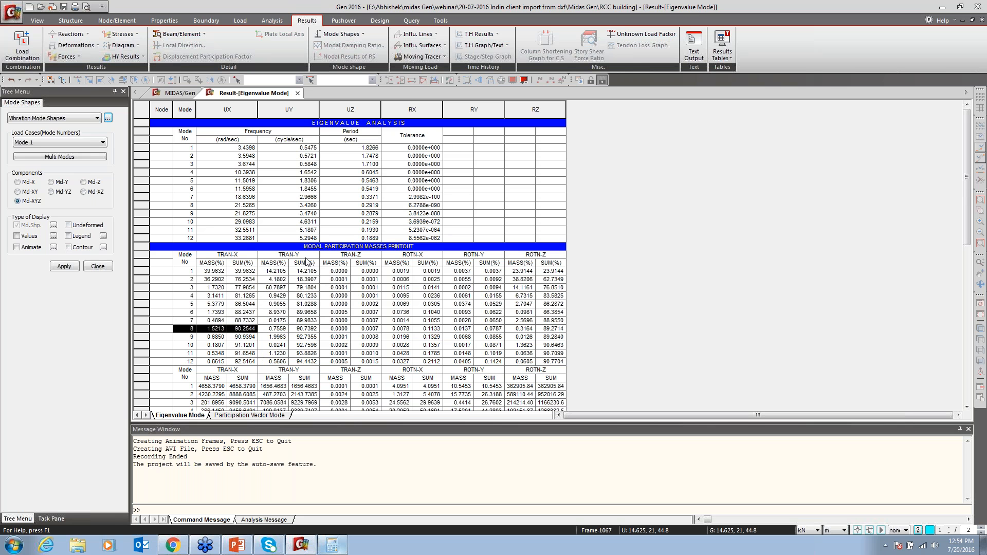
left_click_drag(303, 328, 159, 335)
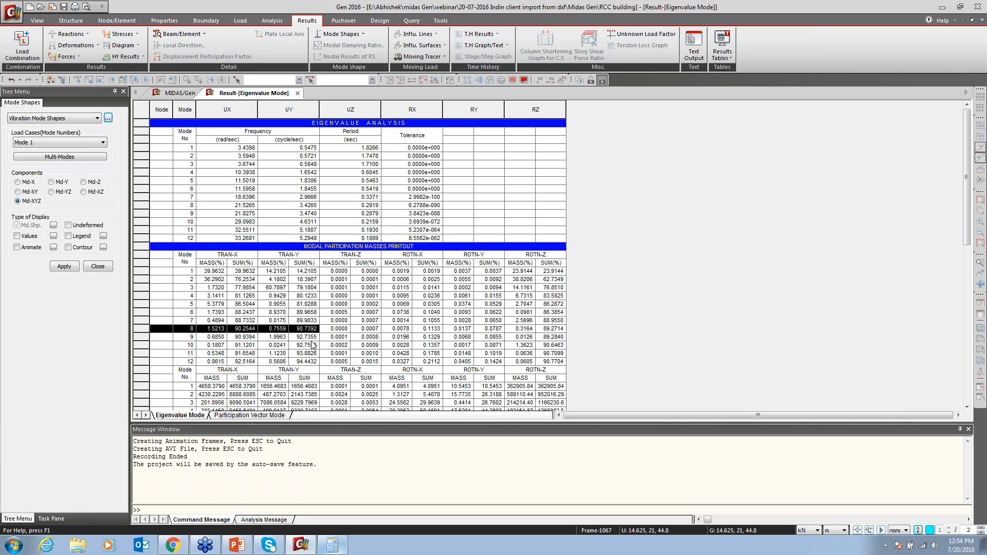
left_click(298, 93)
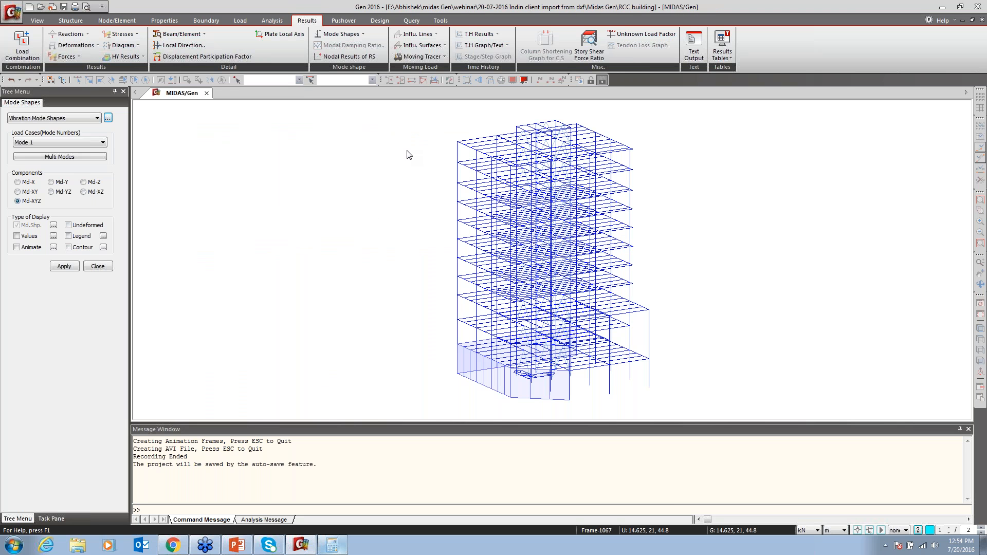
Display the vibration shapes of modes 4 to 9 together in vertically tiled windows.
left_click(46, 157)
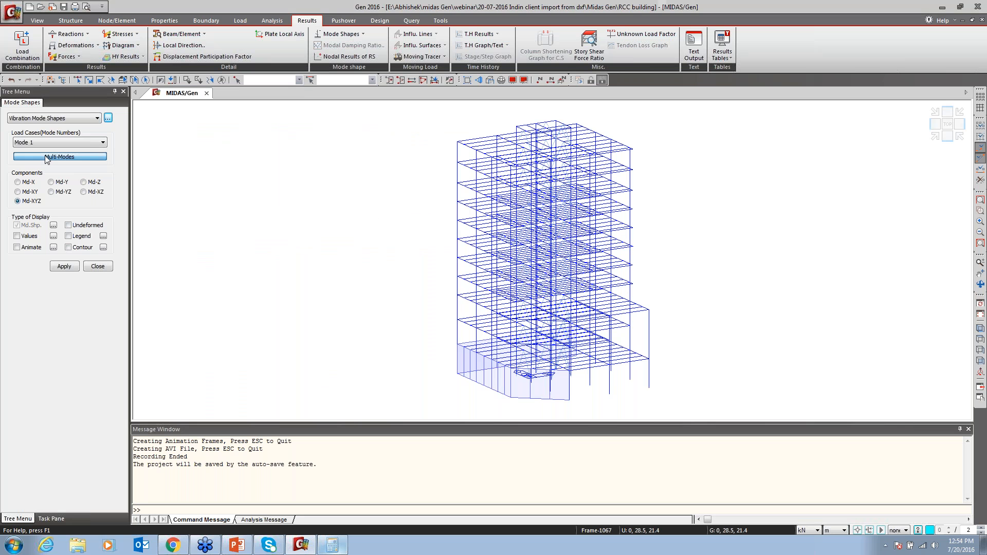
left_click_drag(433, 216, 179, 115)
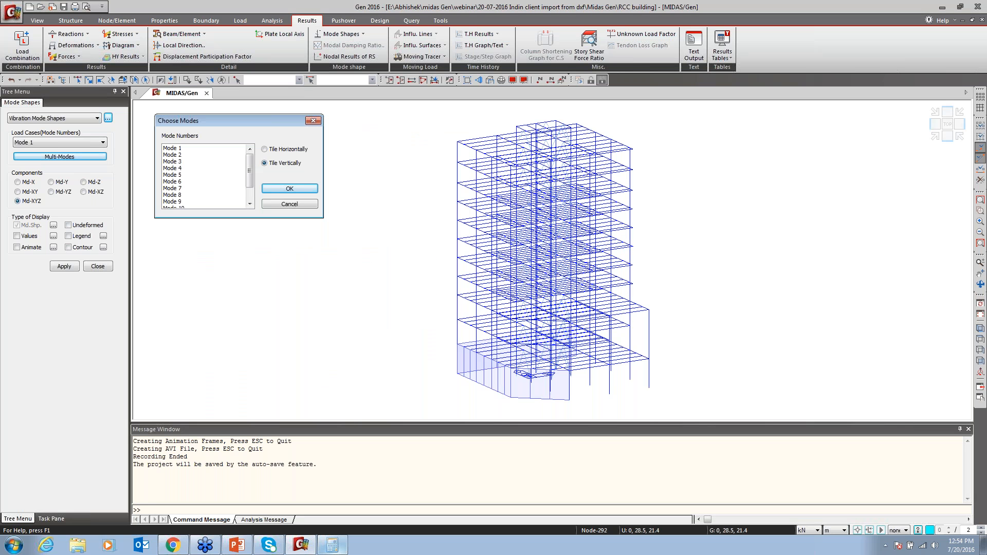
left_click_drag(185, 169, 229, 207)
left_click(279, 188)
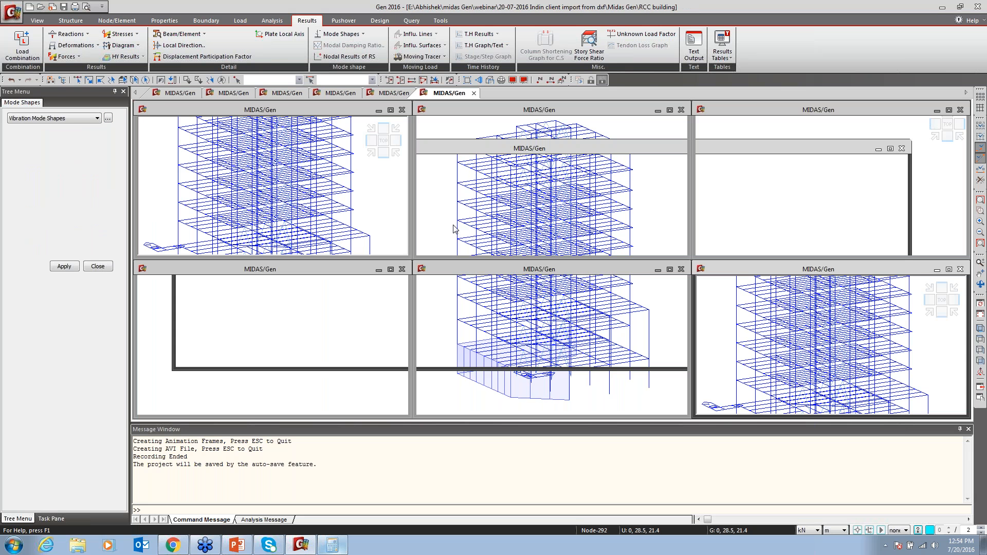
left_click(512, 214)
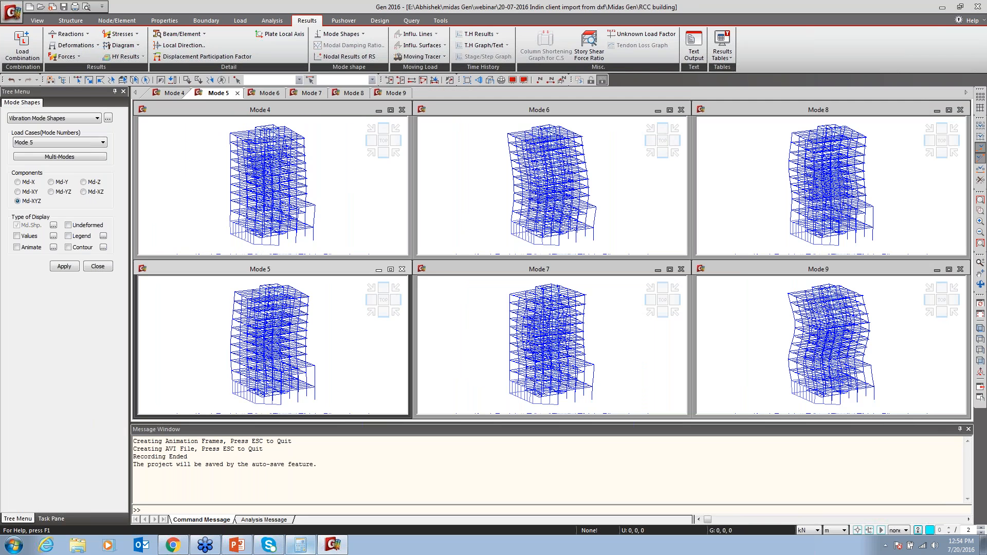
Close the mode shape windows of modes 5 to 9, leaving only the Mode 4 window.
left_click(402, 269)
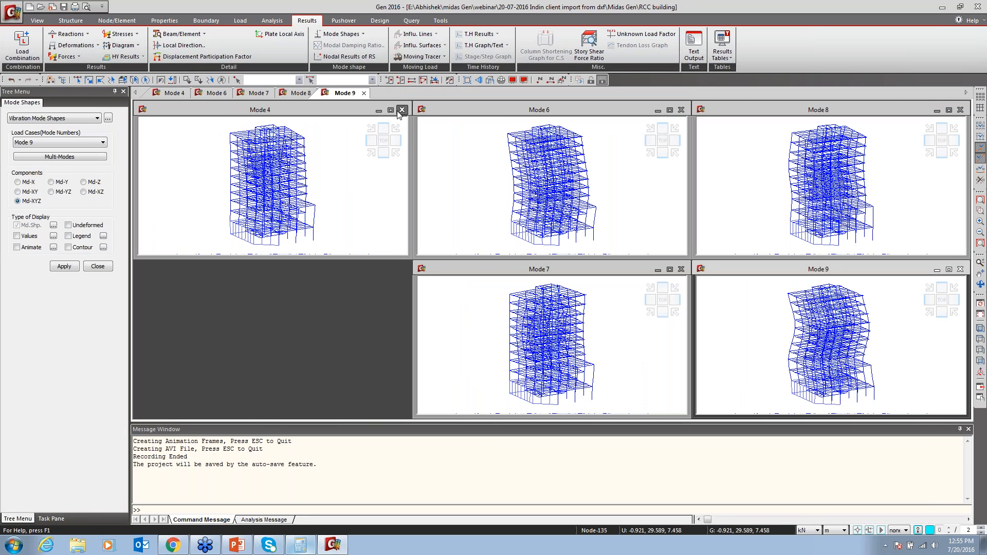
left_click(535, 111)
left_click(681, 110)
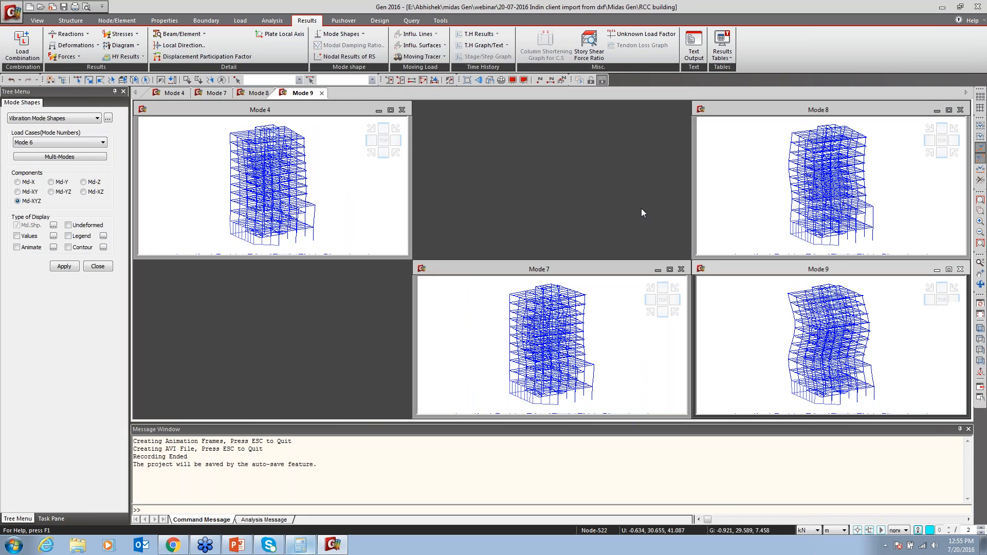
left_click(681, 269)
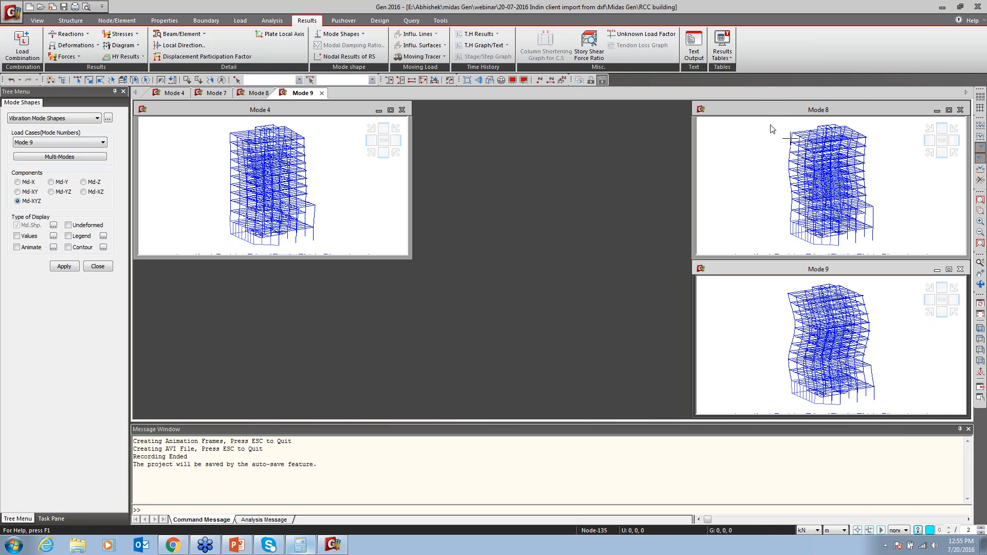
left_click(960, 110)
left_click(959, 269)
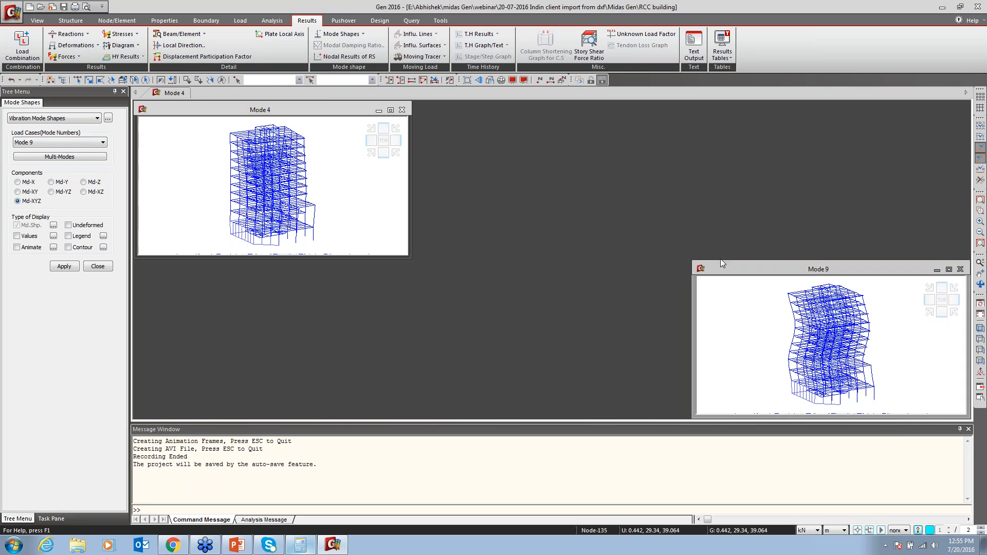
Maximize the Mode 4 window, restore the initial undeformed view and fit the building to the window.
left_click(390, 109)
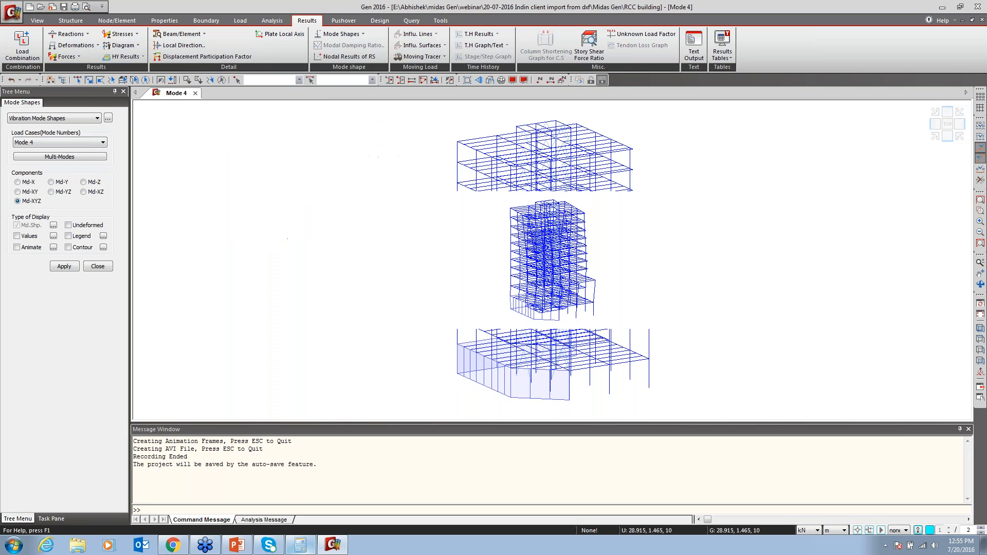
left_click(980, 315)
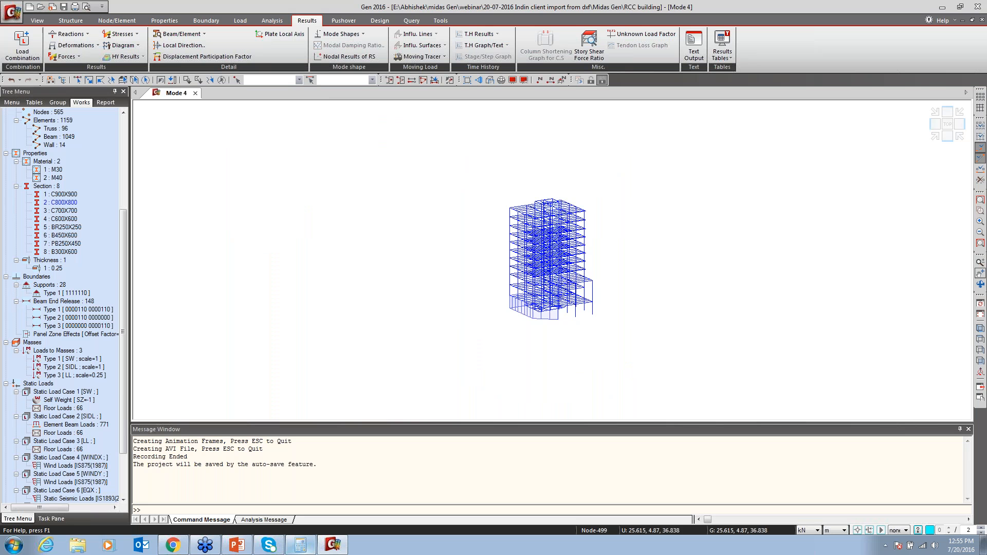
left_click(980, 200)
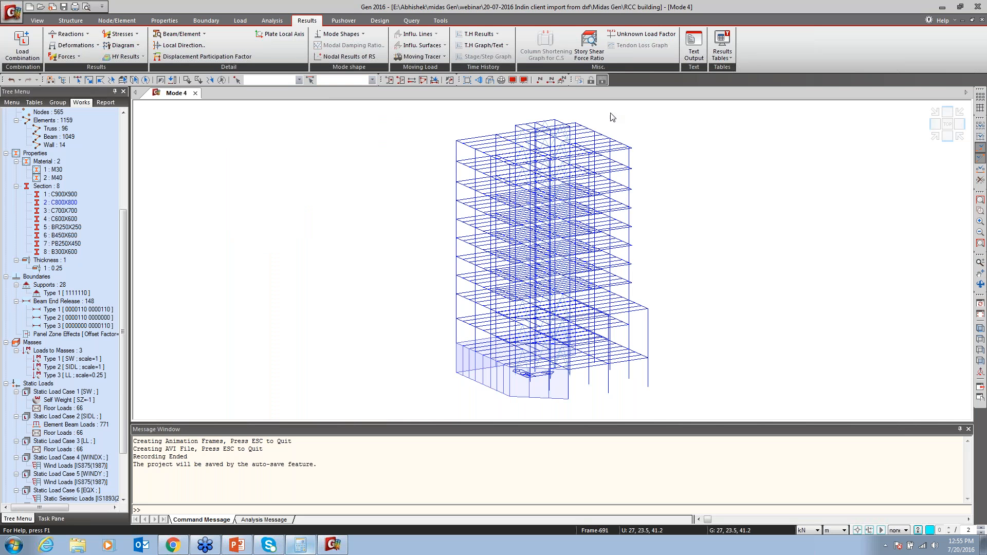
Review which story result tables and irregularity checks are available, and dismiss the list without opening any.
left_click(731, 59)
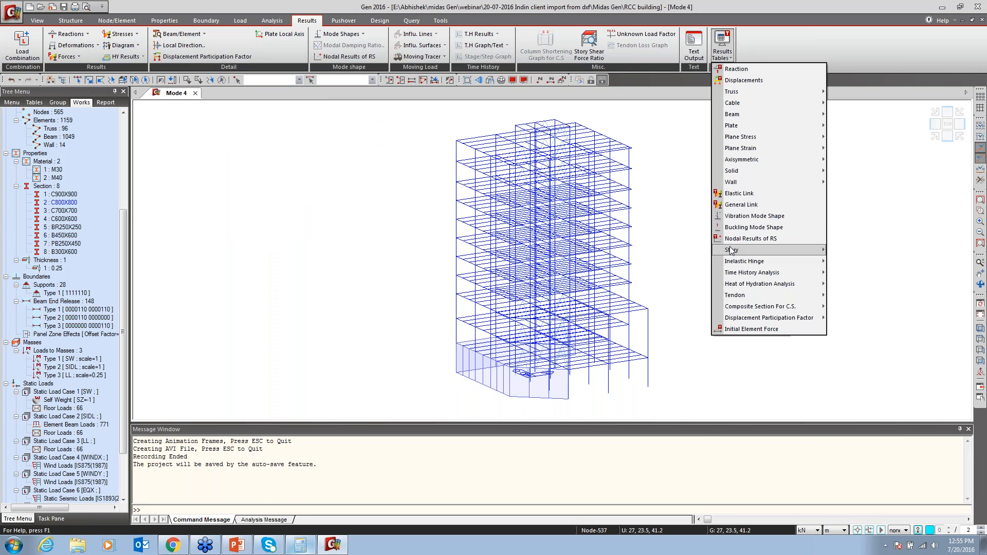
mouse_move(731, 250)
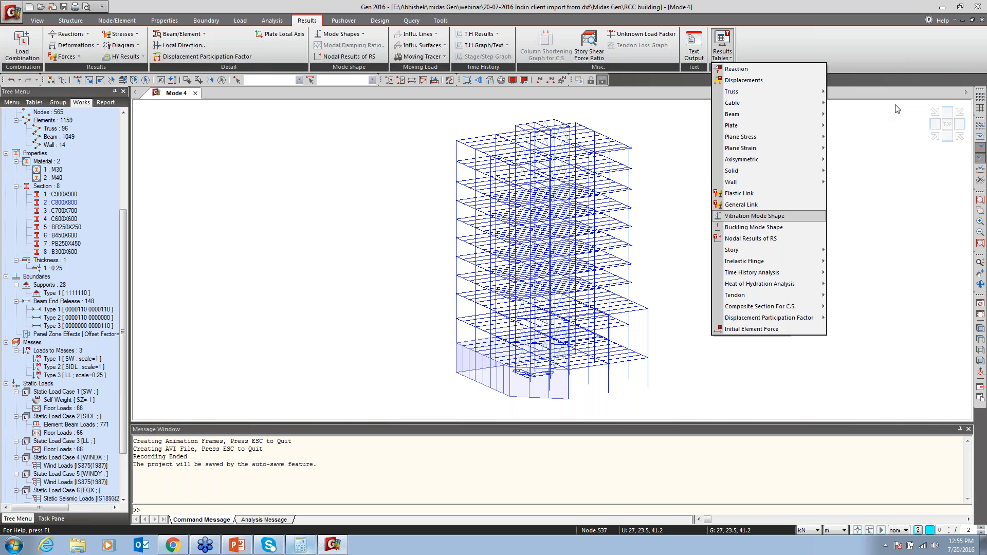
left_click(670, 144)
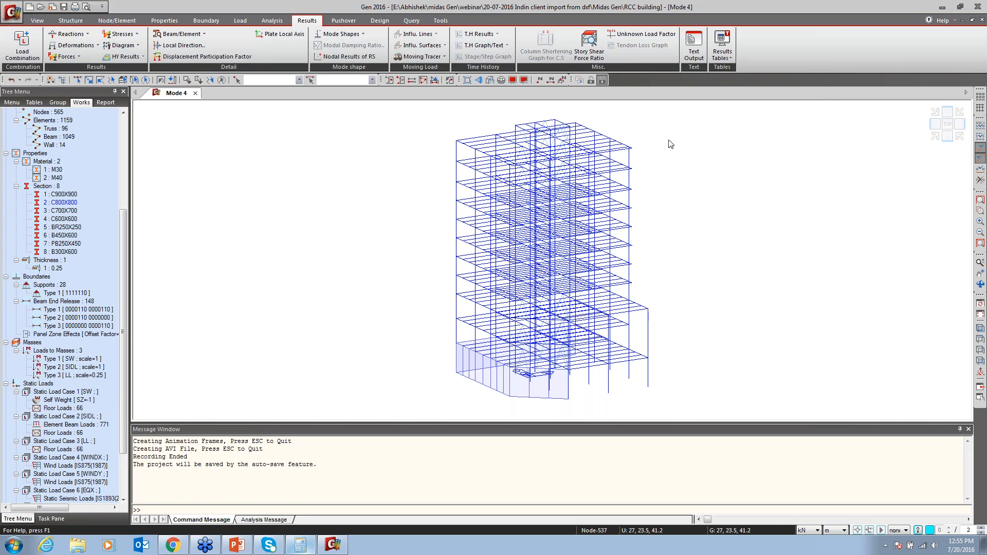
left_click(723, 44)
mouse_move(791, 250)
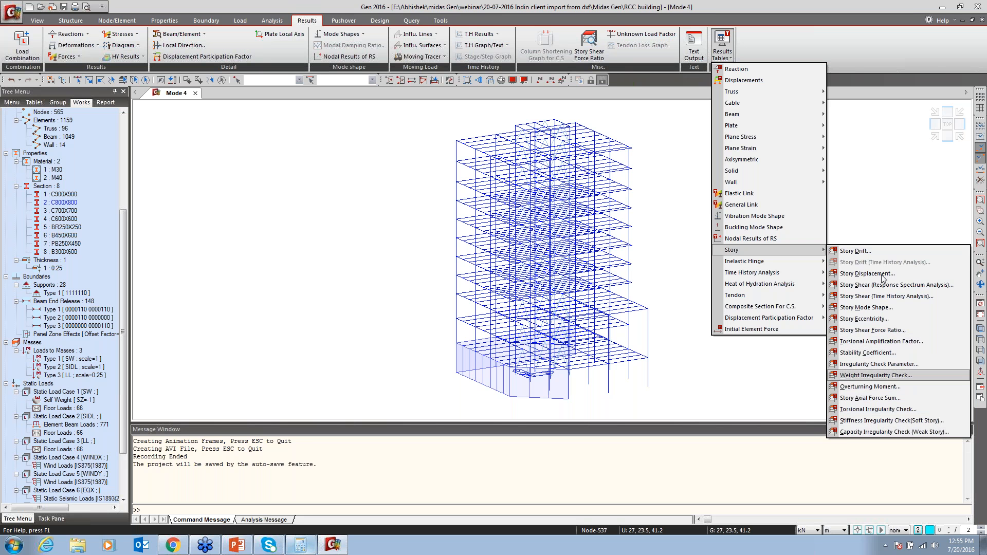
left_click(780, 409)
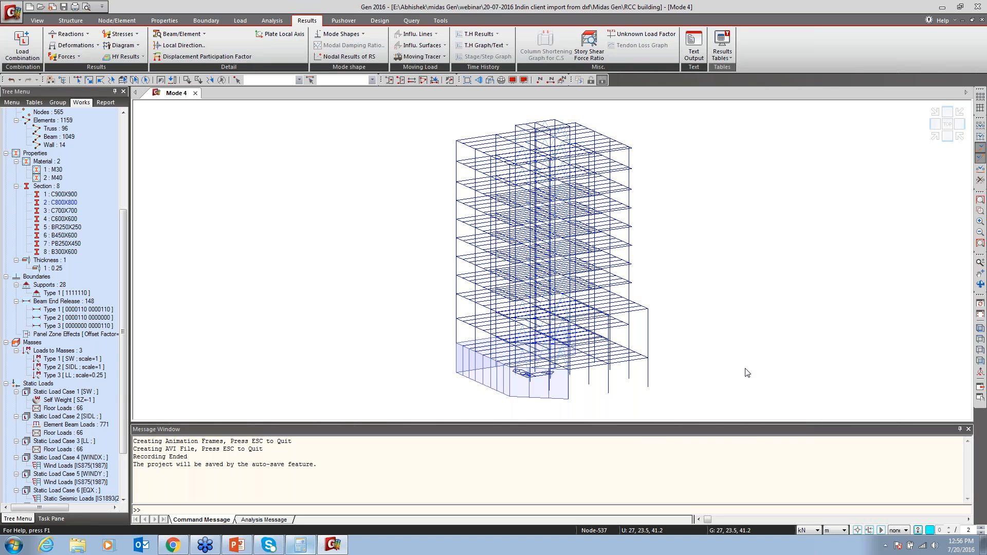